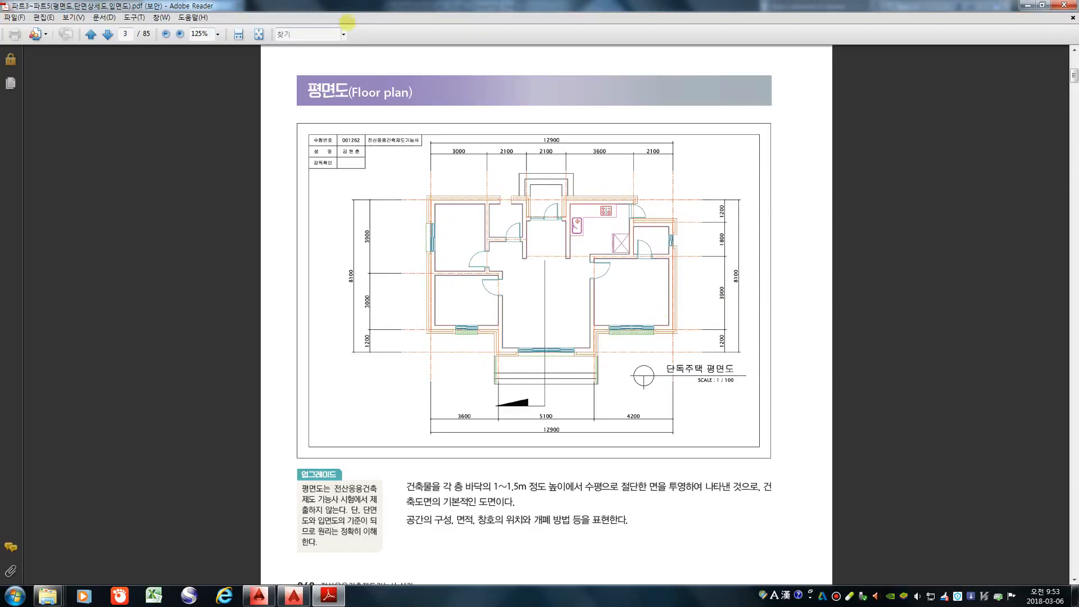
Step: Advance the PDF to the page with the layer table and switch to AutoCAD
click(107, 34)
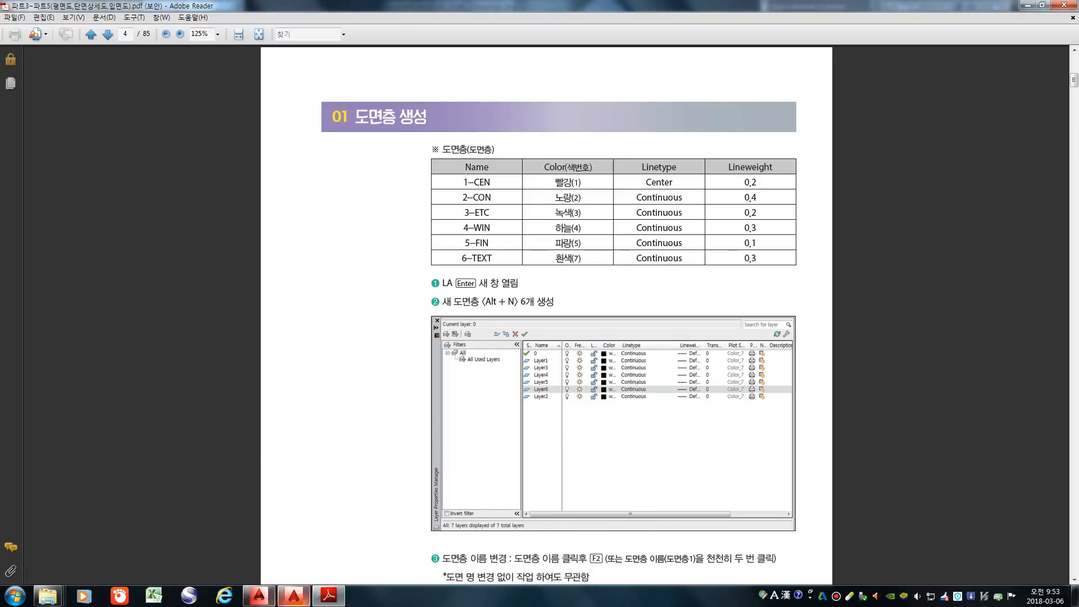
click(294, 596)
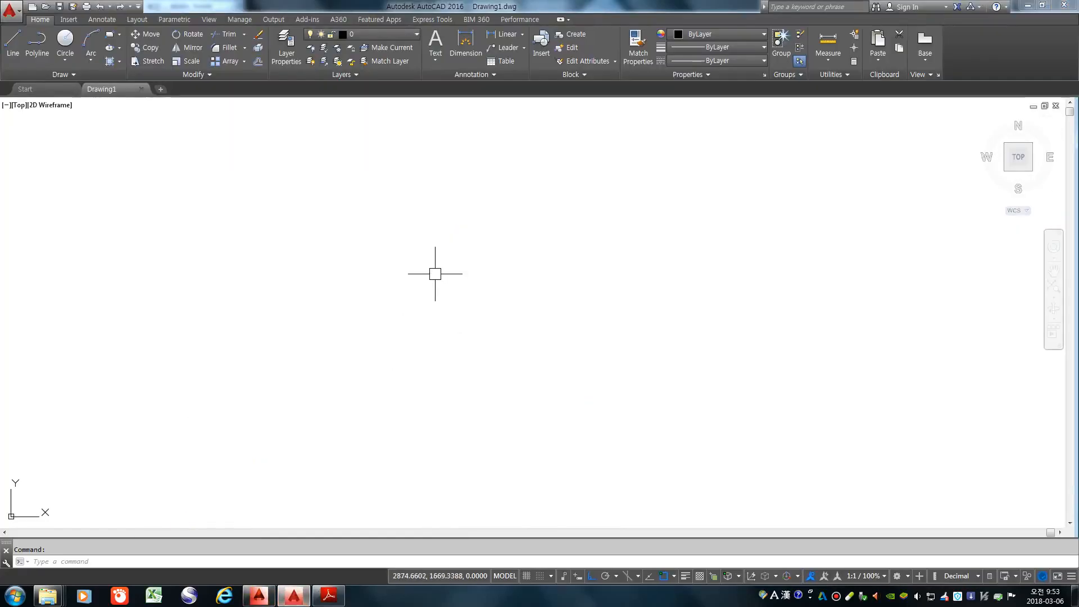
text(l)
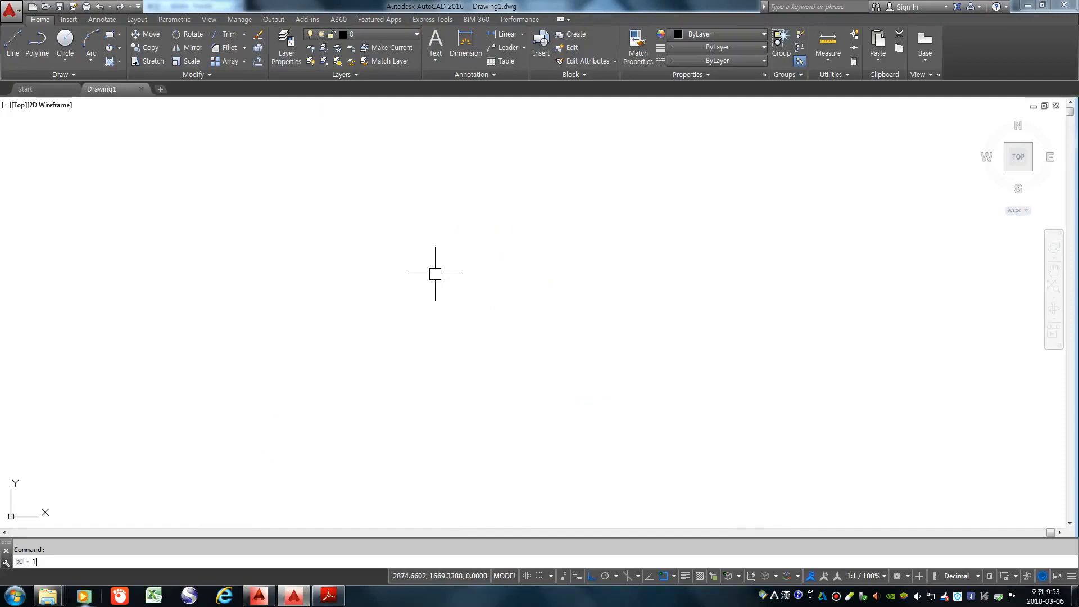
key(Return)
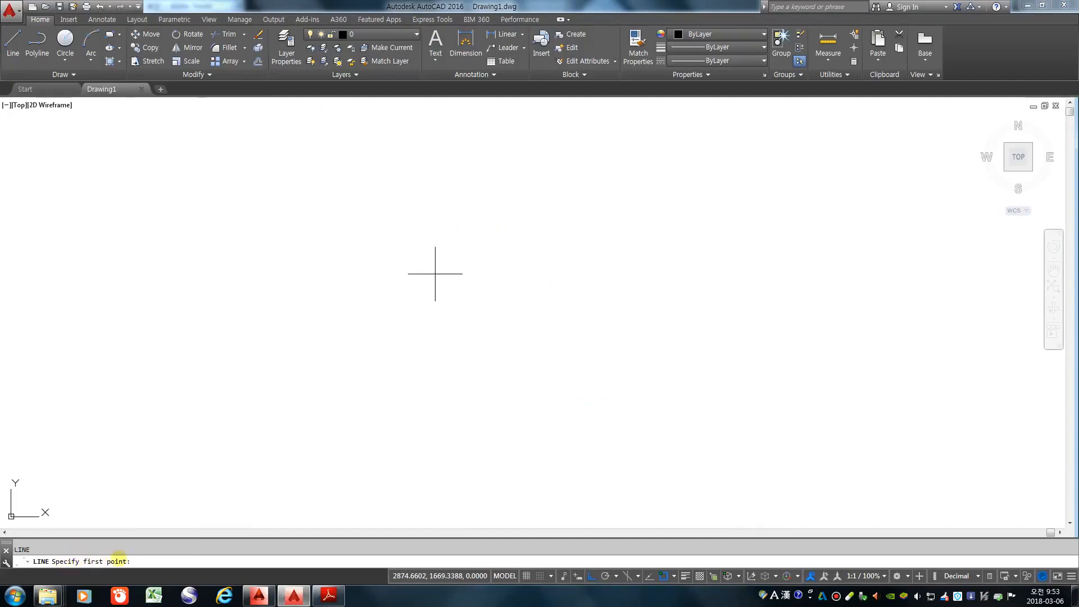
key(Escape)
Step: Open the Layer Properties Manager and move it toward the middle of the drawing area
text(la)
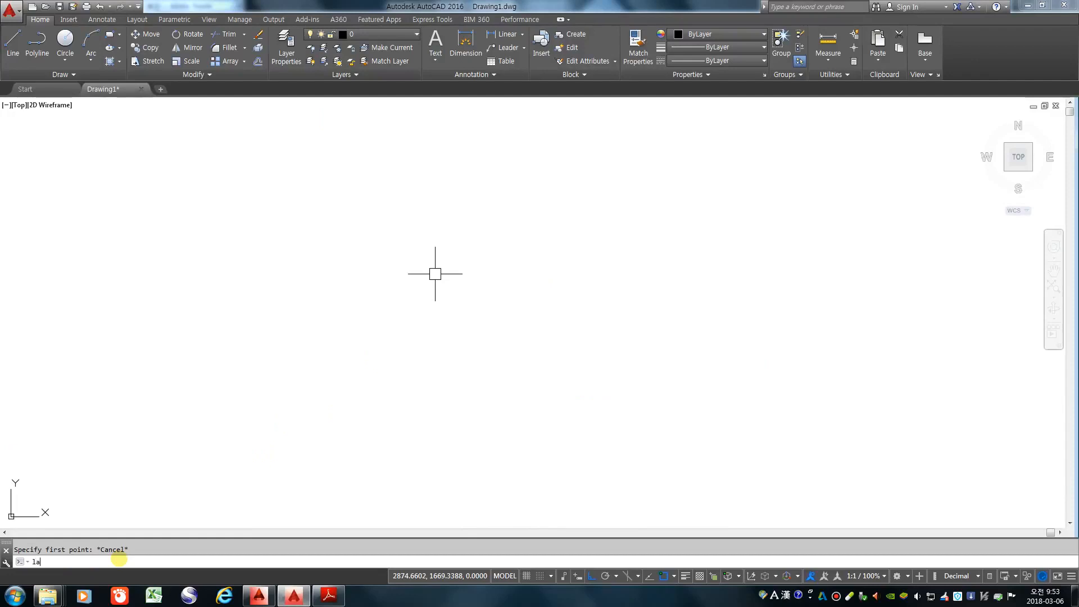
key(Return)
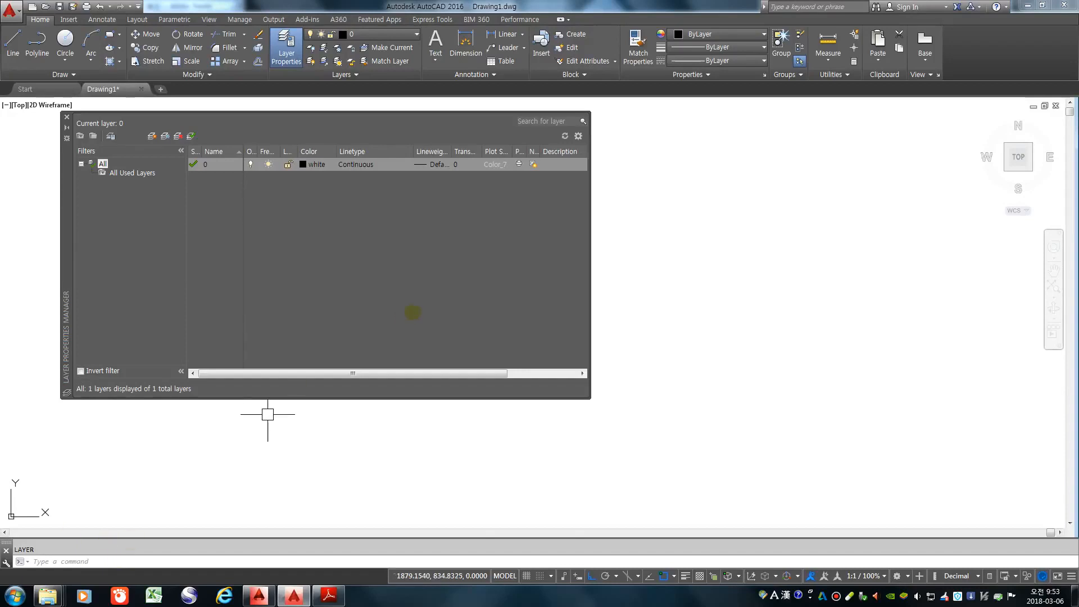
drag(68, 220, 223, 254)
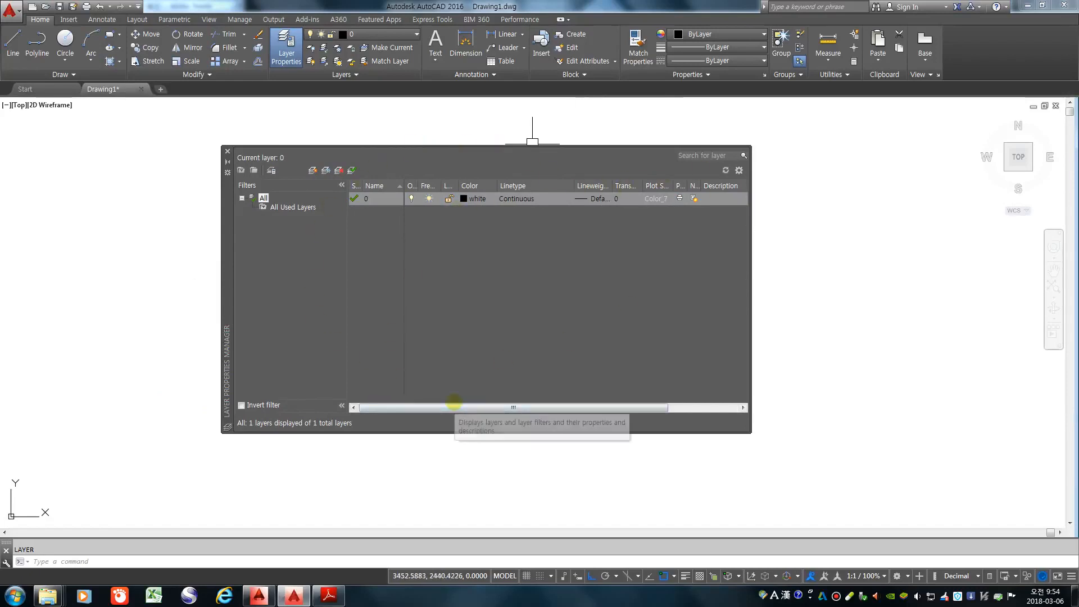
drag(434, 404, 380, 407)
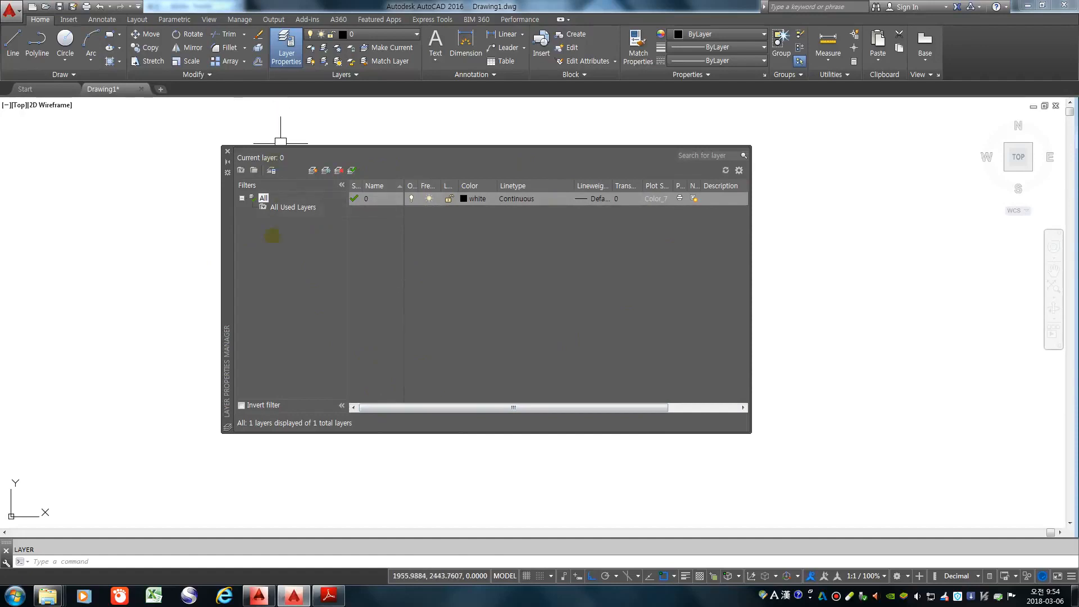
drag(228, 226, 230, 227)
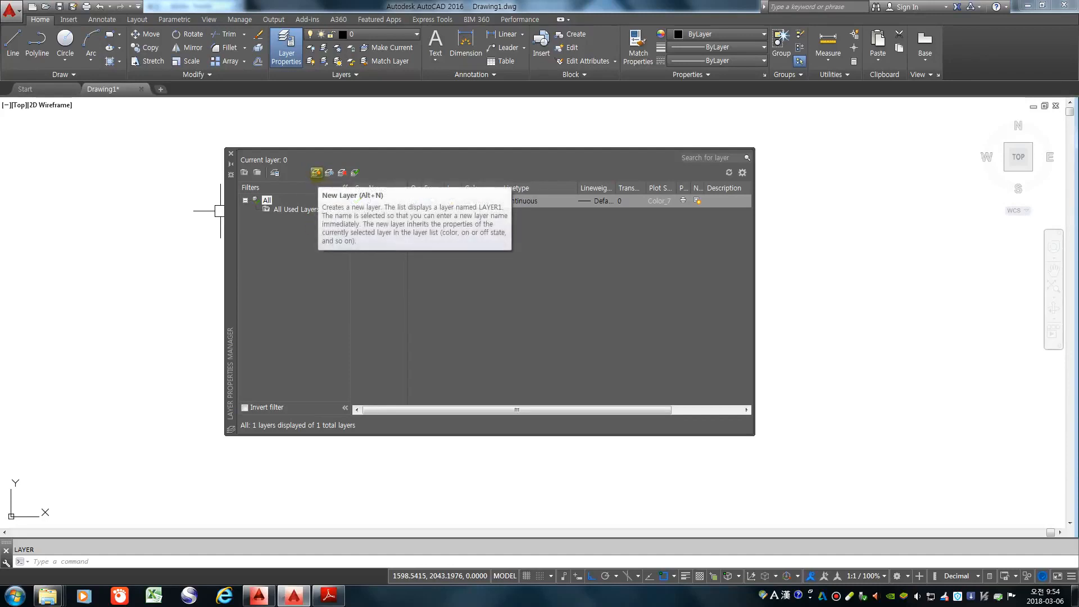
Step: Create six new layers in the Layer Properties Manager
click(316, 173)
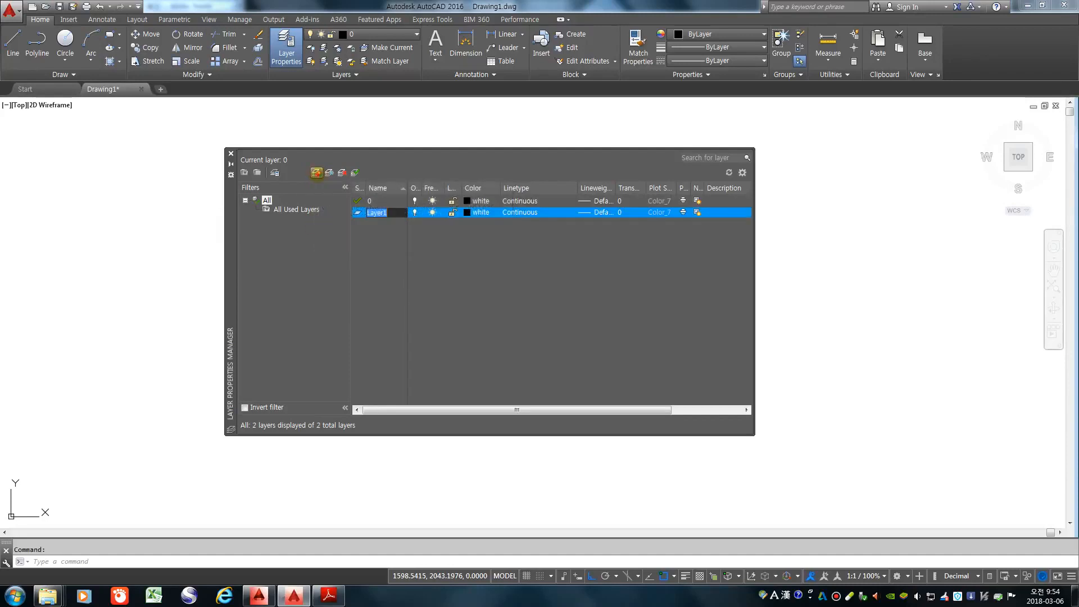
click(316, 173)
click(316, 172)
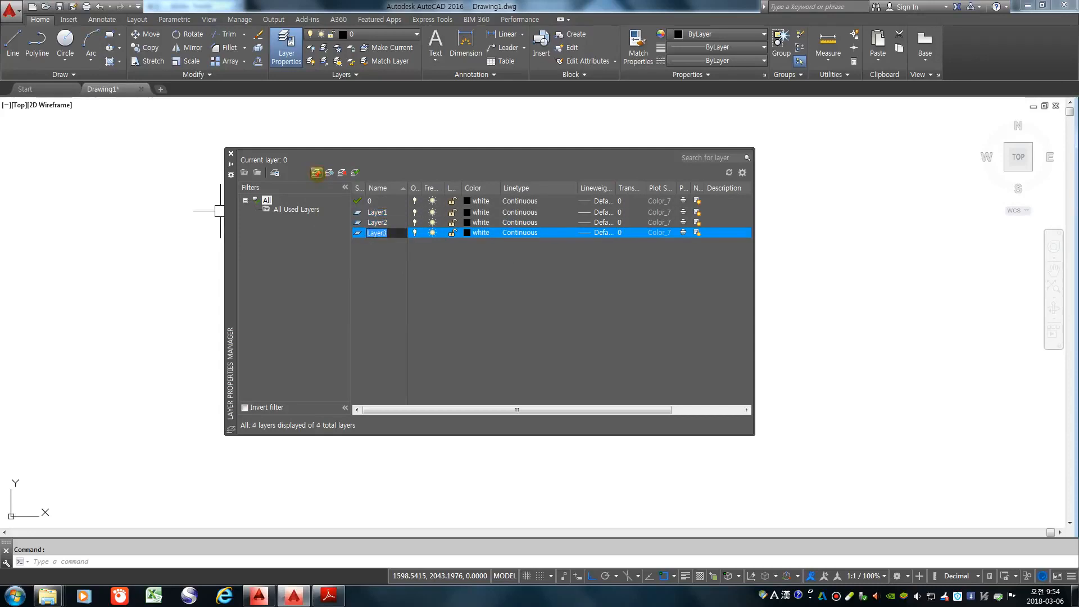
click(316, 172)
click(316, 172)
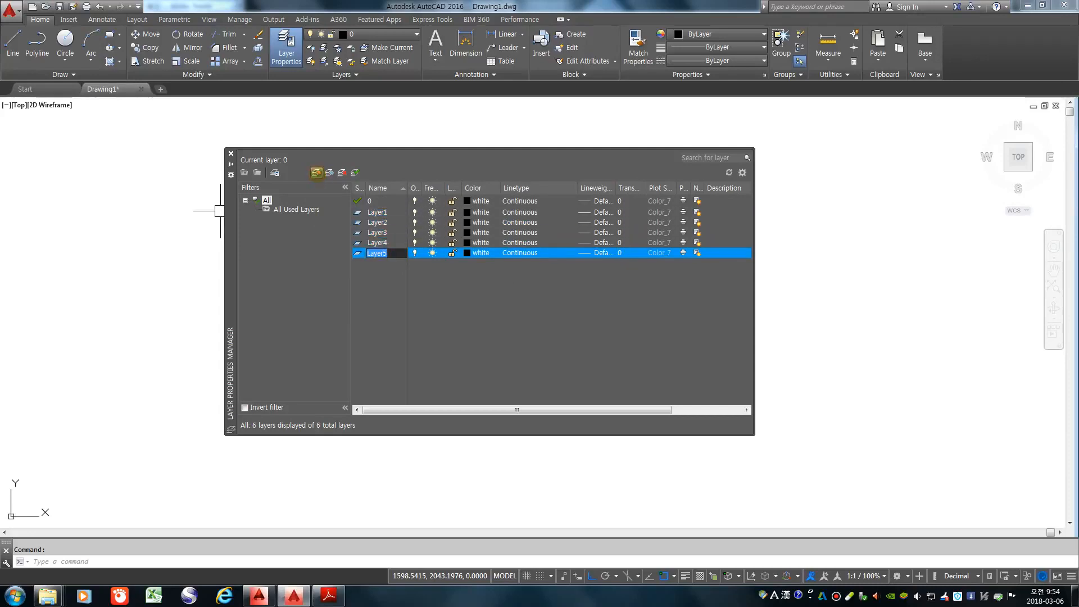
click(316, 172)
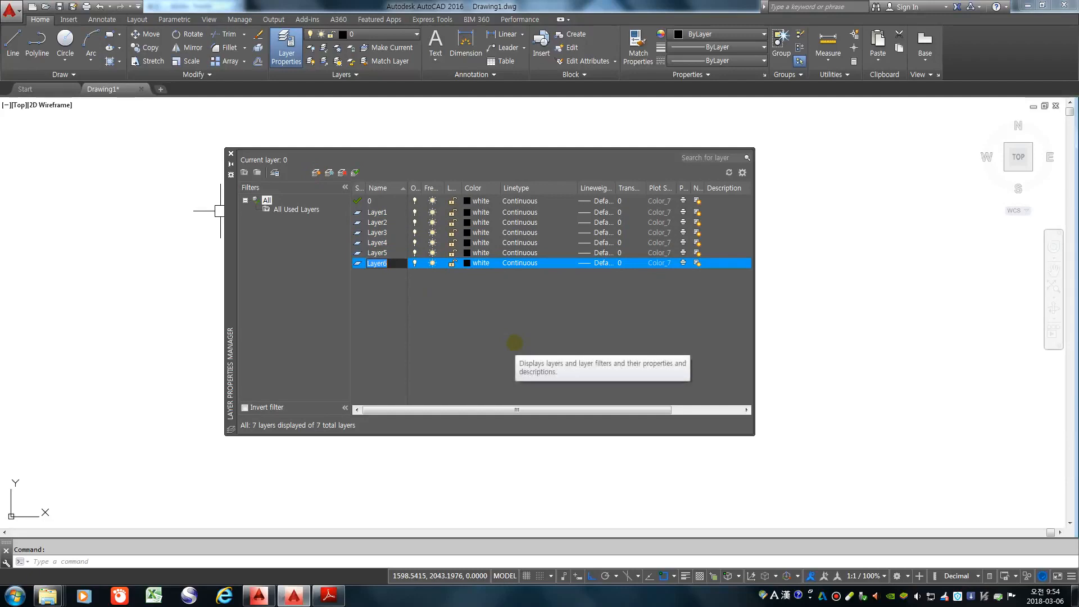
Step: Check the layer table in the Adobe Reader PDF and rename Layer1 as 1-CEN back in AutoCAD
click(385, 212)
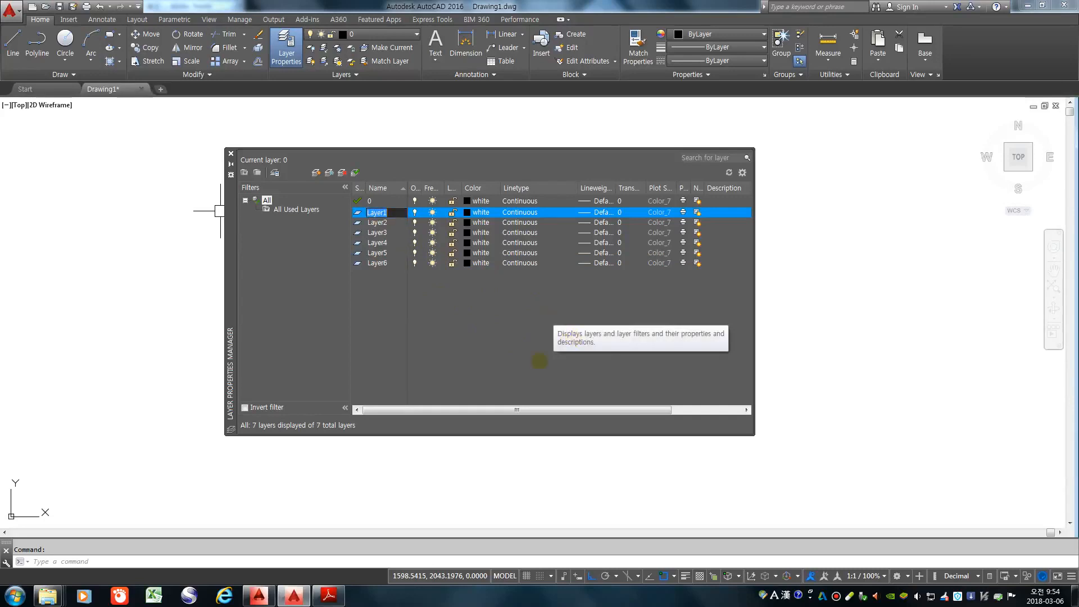
mouse_move(329, 597)
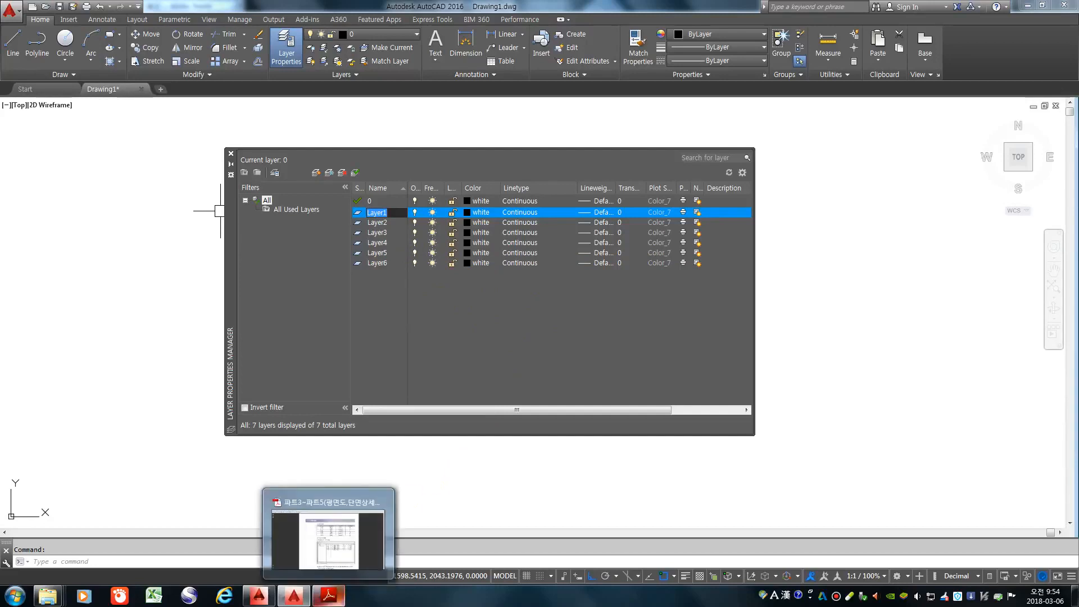
click(328, 541)
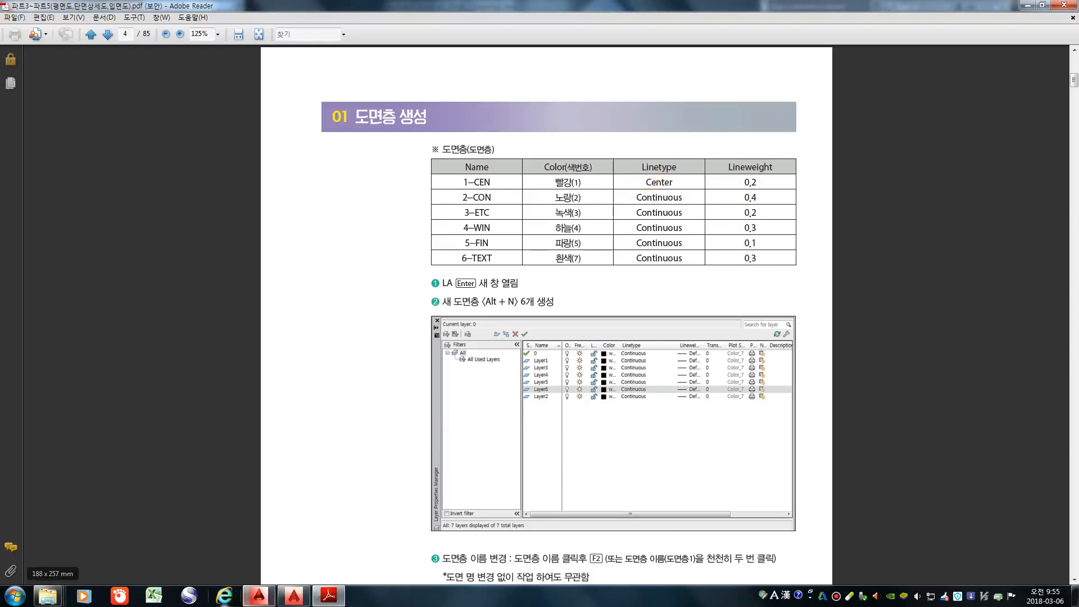
click(674, 188)
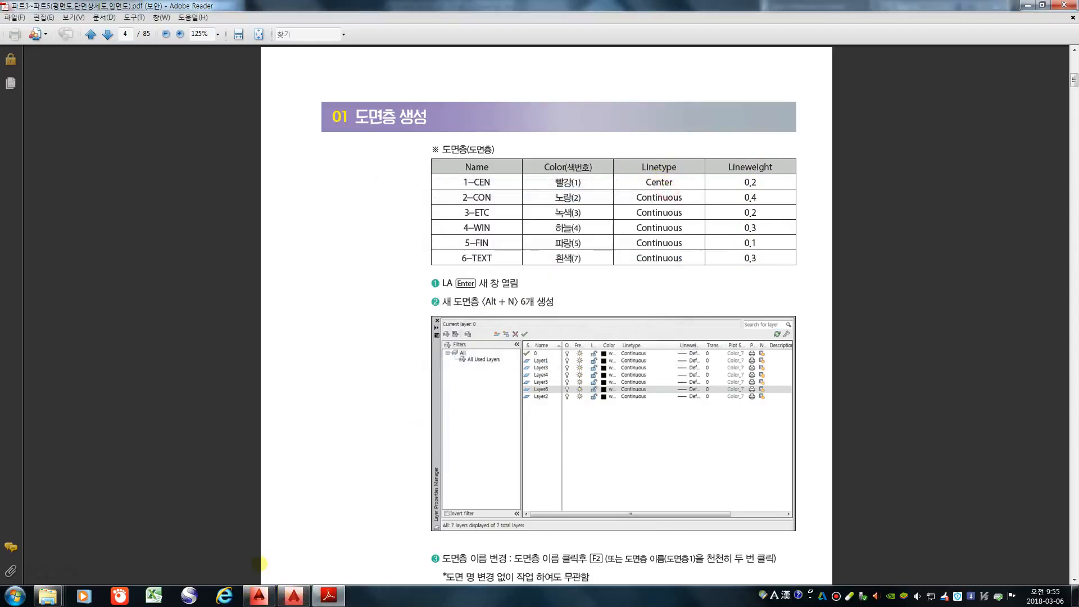
click(294, 597)
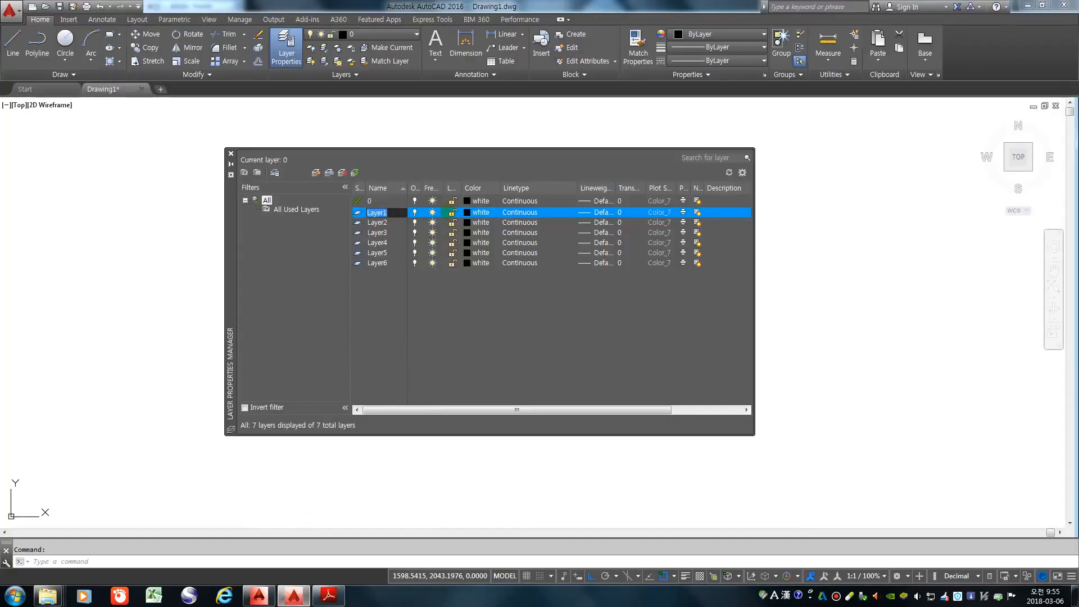
text(1-ce)
key(BackSpace)
key(BackSpace)
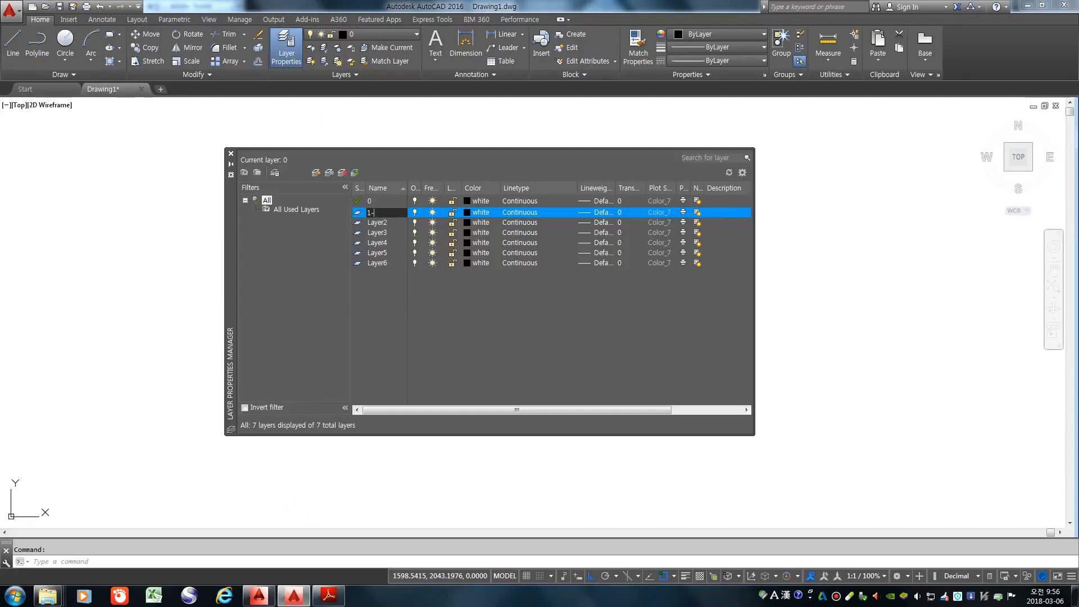
text(CEN)
Step: Set the color of layer 1-CEN to red, index color 1
click(482, 212)
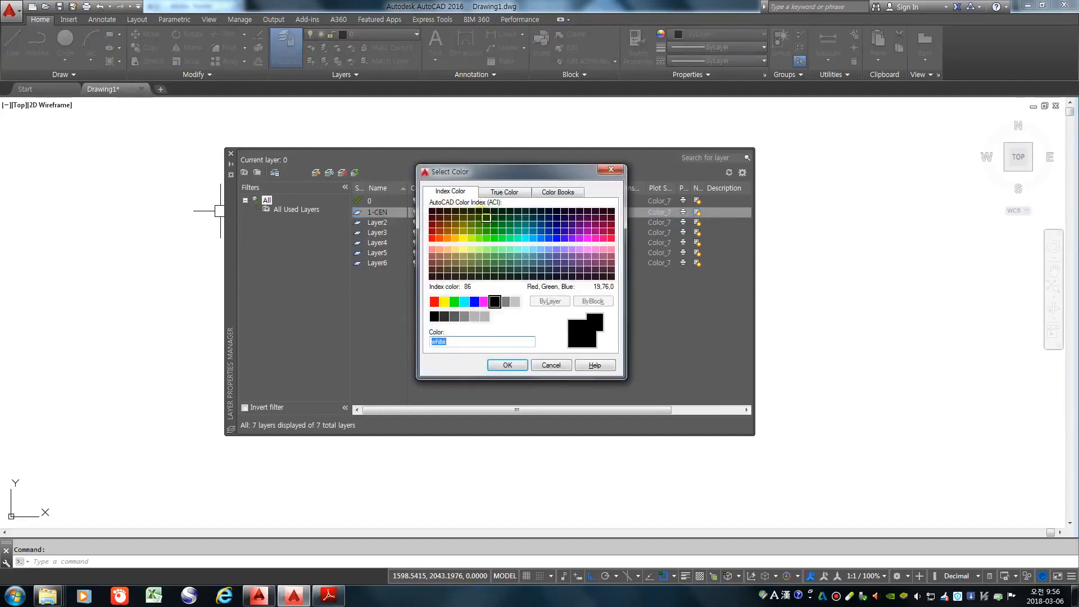
drag(506, 171, 652, 167)
click(580, 297)
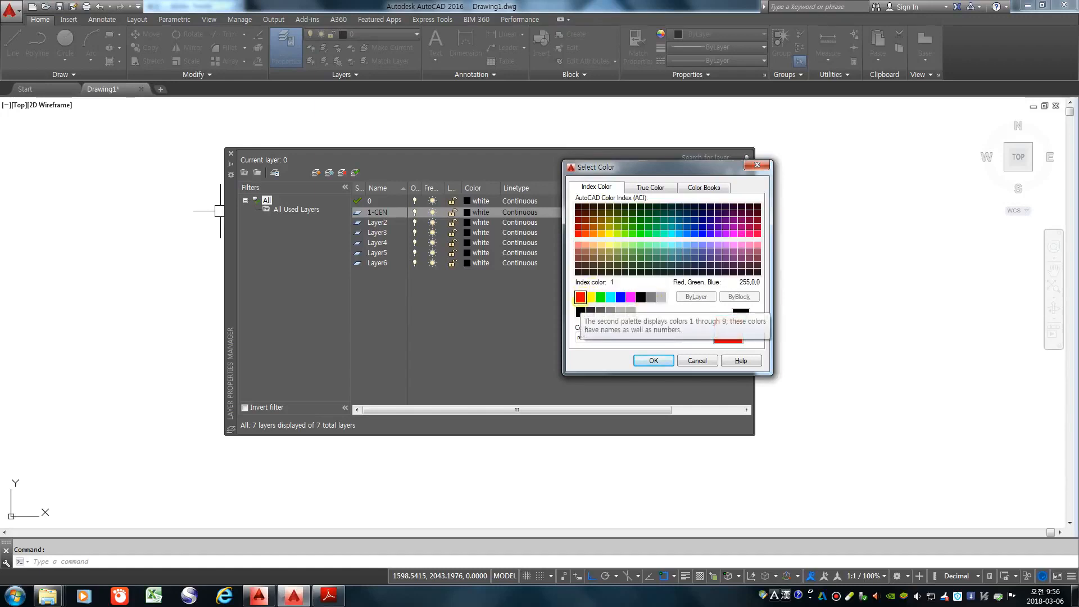
click(646, 361)
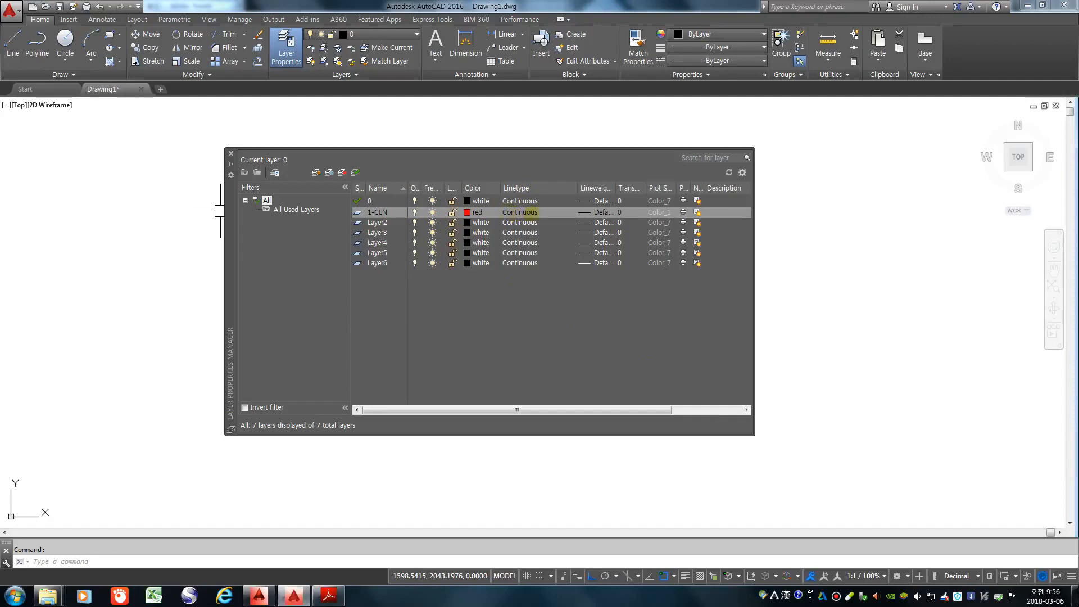
Step: Load the BATTING linetype from acadiso.lin while choosing a linetype for layer 1-CEN
click(520, 212)
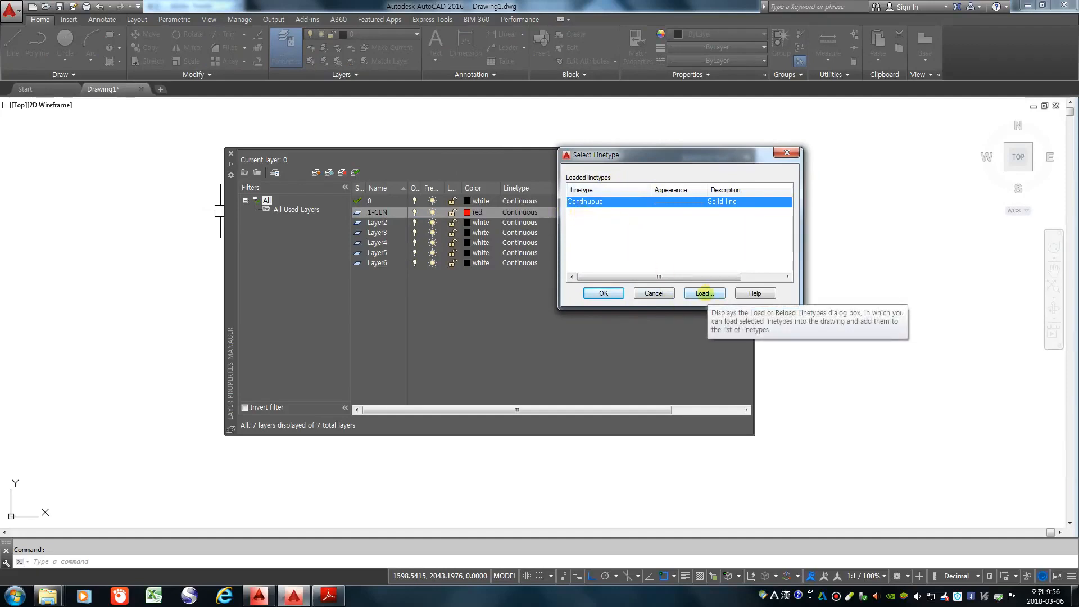
click(704, 292)
click(460, 307)
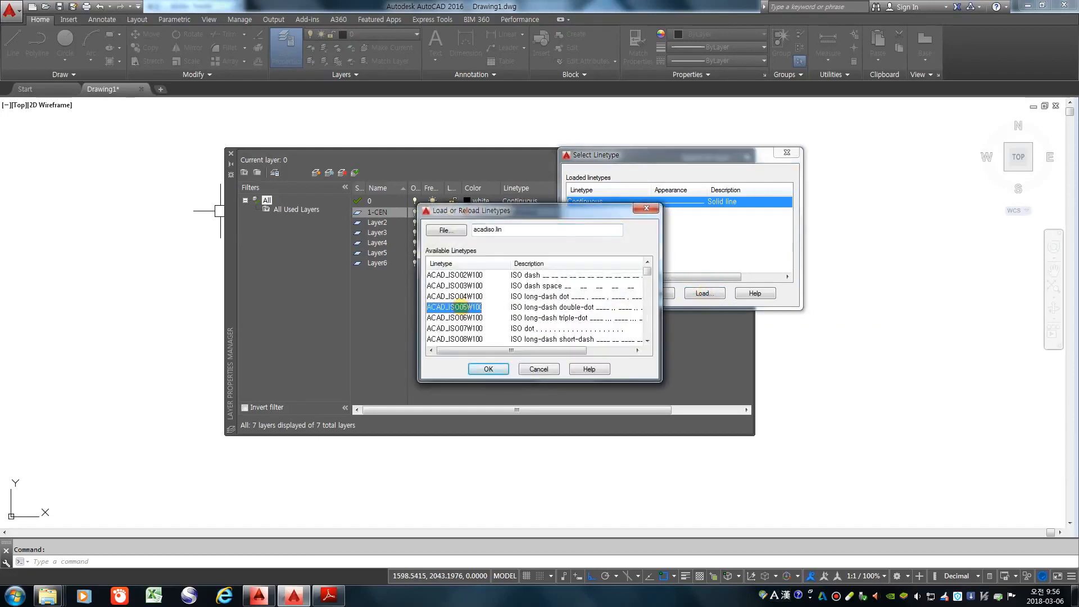
scroll(460, 307, down, 4)
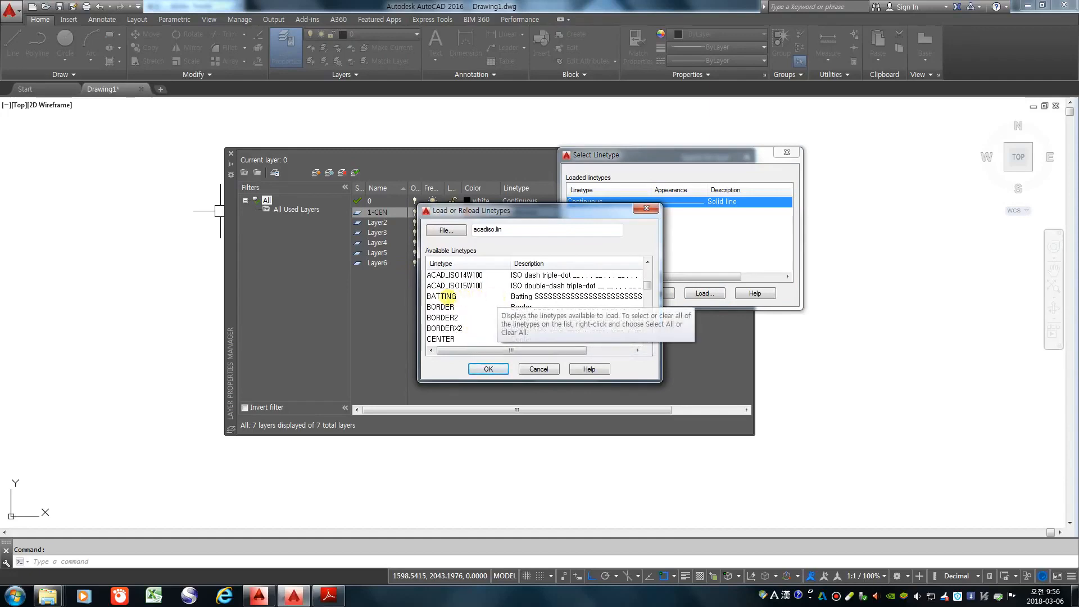
click(447, 296)
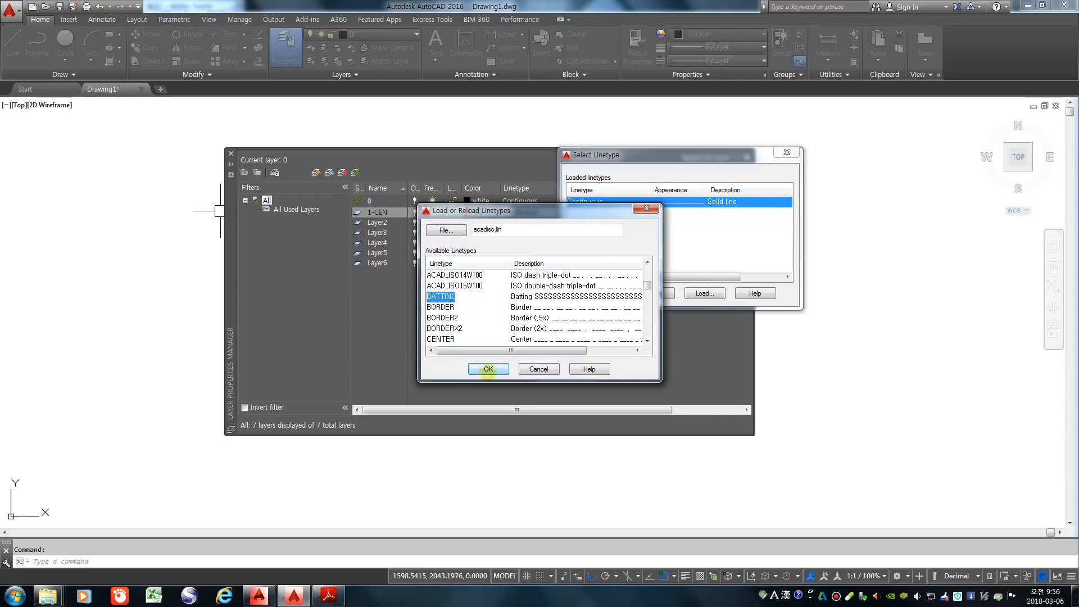
click(489, 370)
Step: Load the CENTER linetype from acadiso.lin into the drawing
click(704, 293)
click(458, 308)
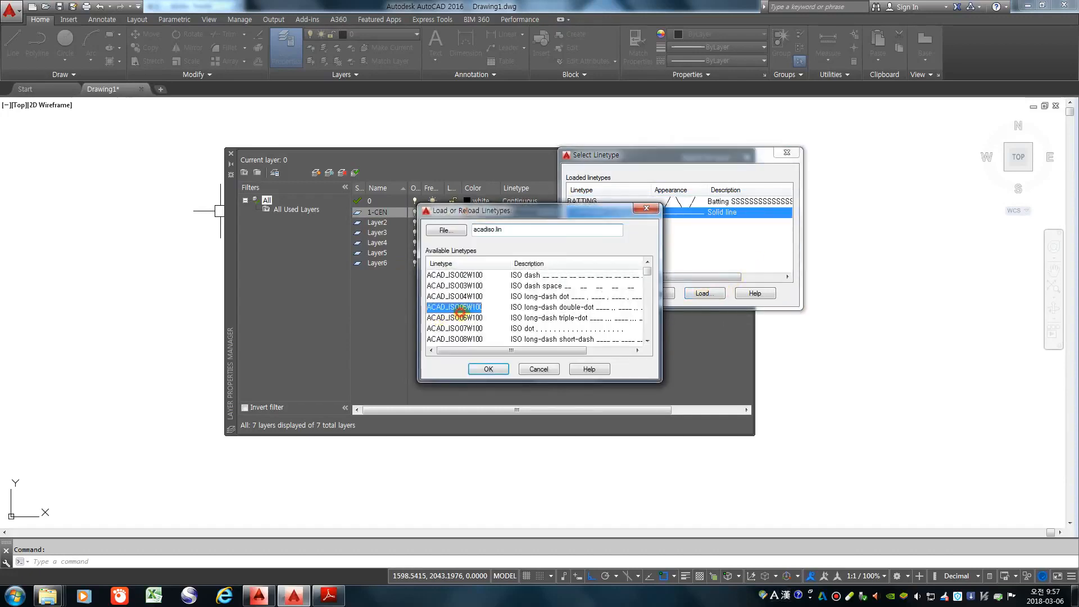
scroll(458, 308, down, 5)
click(439, 307)
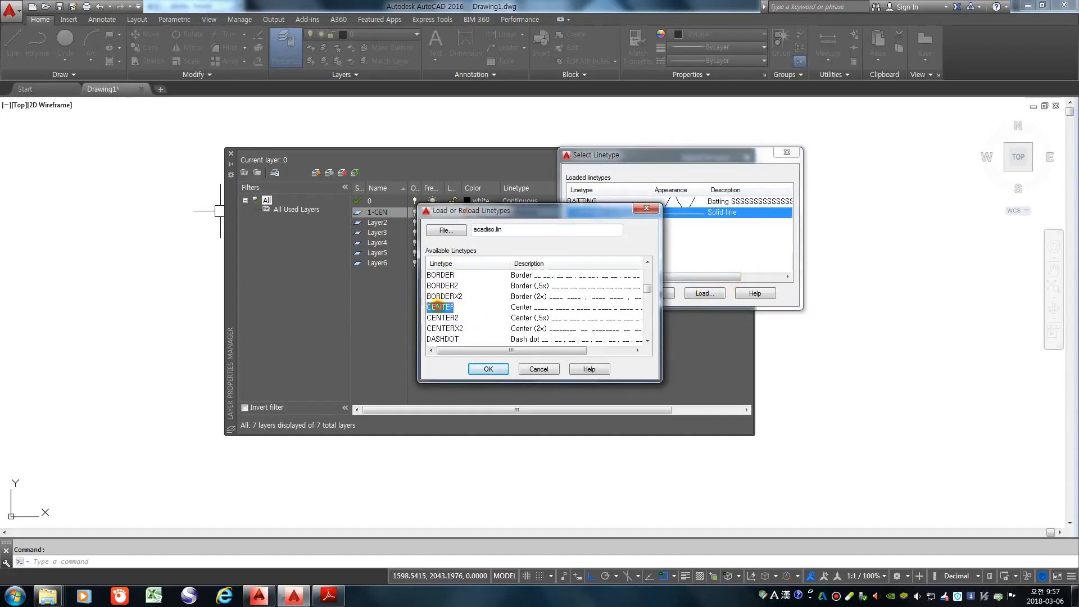
click(488, 369)
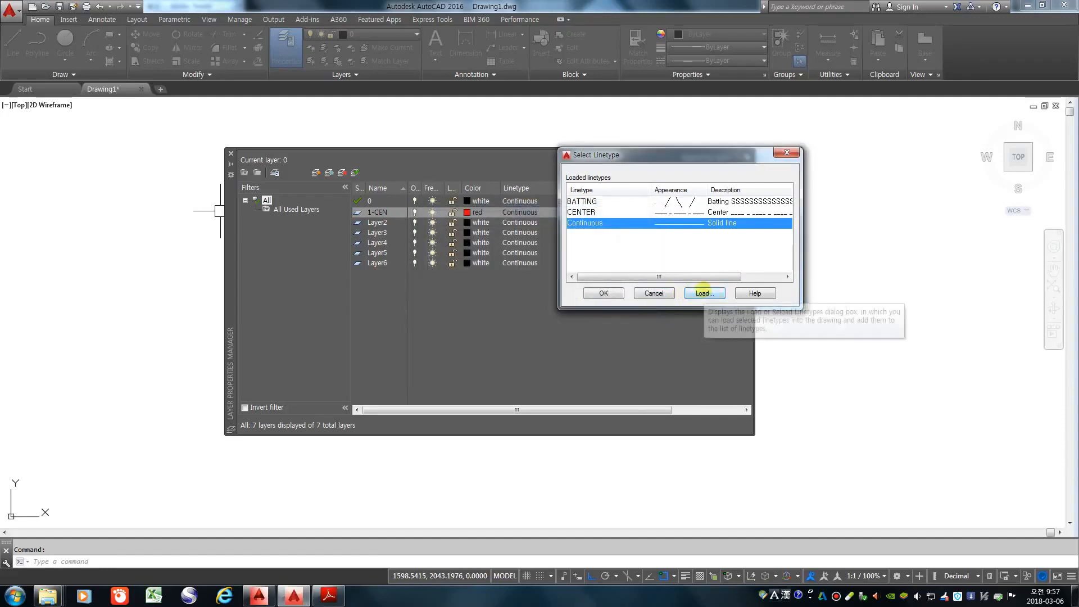
Step: Load the HIDDEN linetype as well and assign the CENTER linetype to layer 1-CEN
click(704, 293)
scroll(468, 306, down, 3)
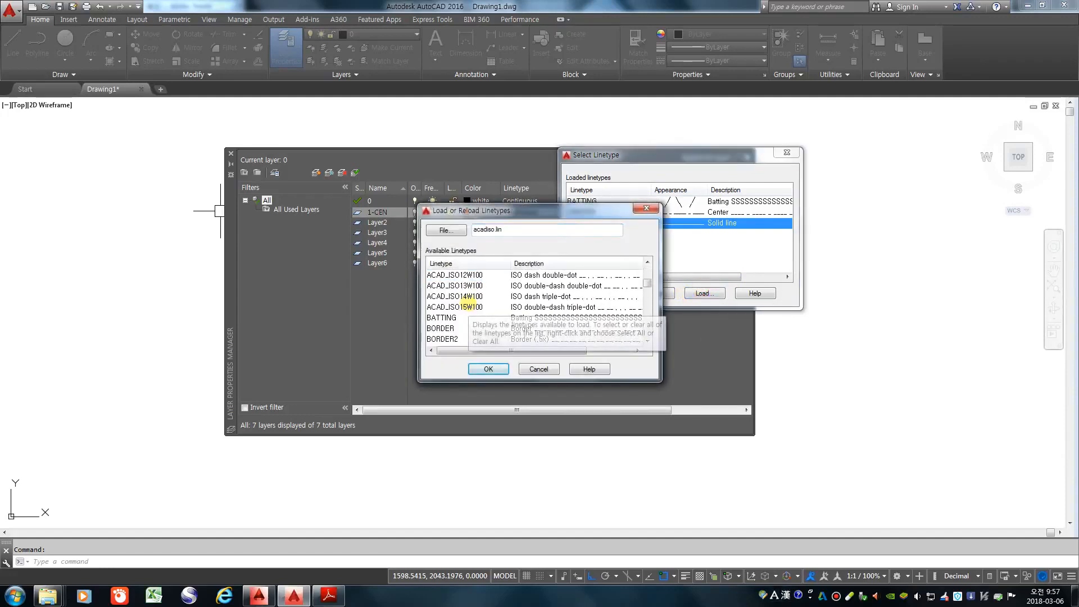
scroll(468, 307, down, 6)
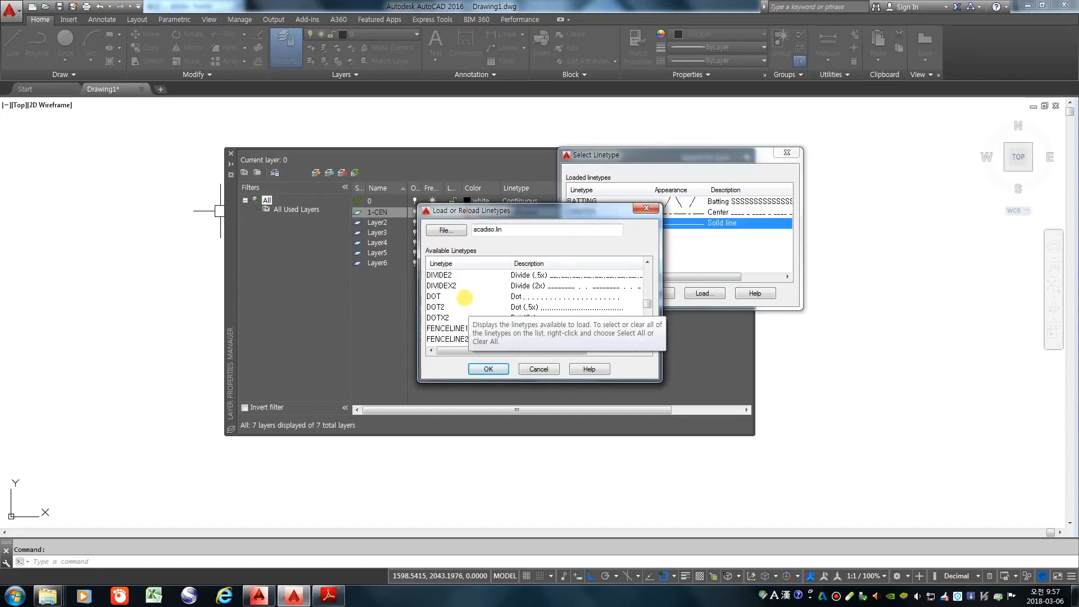
key(h)
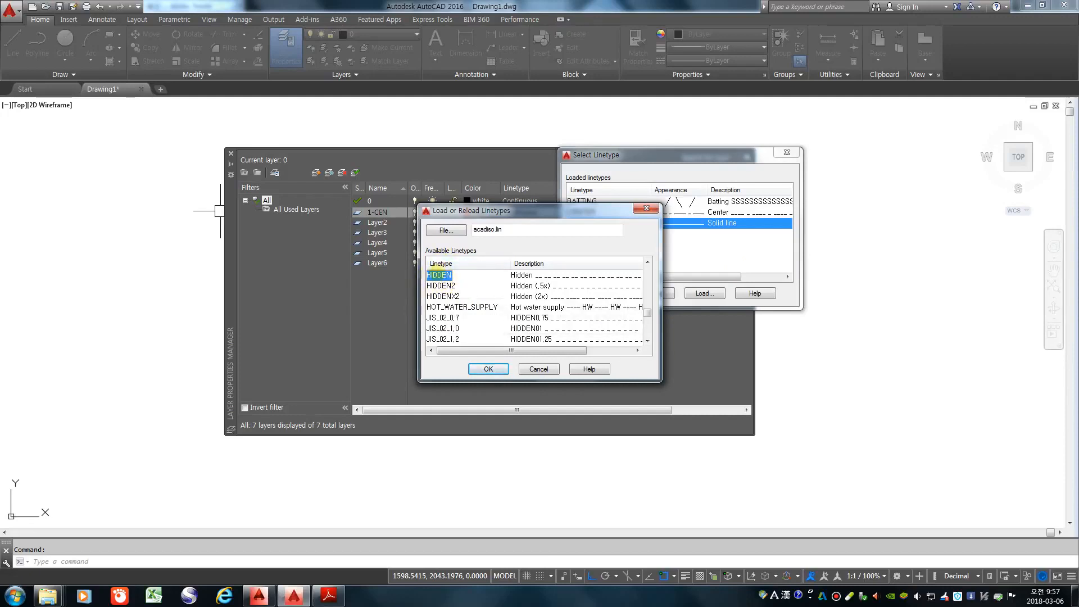
click(488, 368)
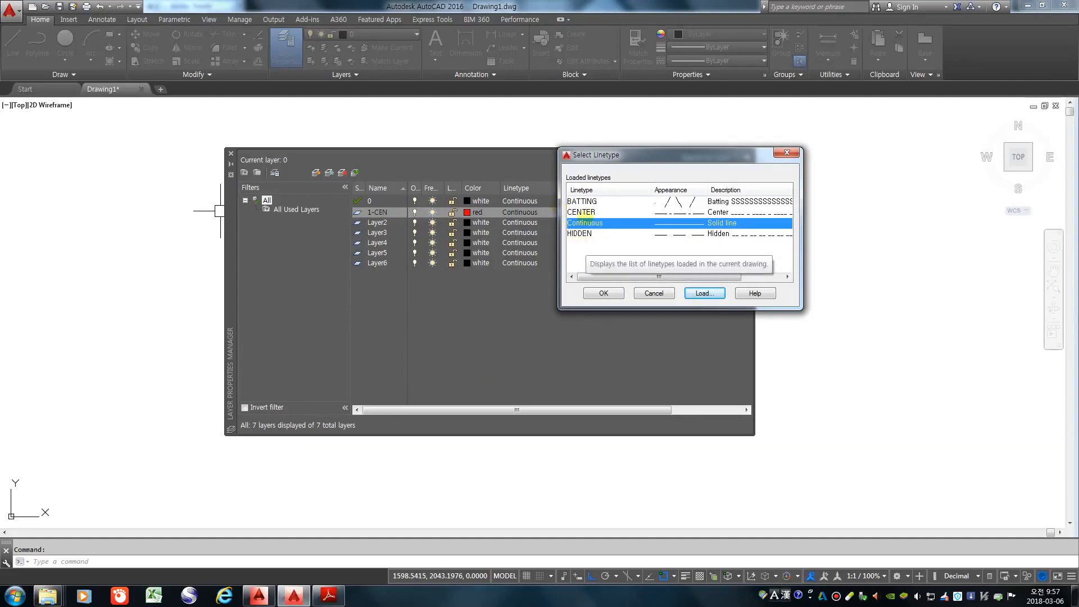
click(585, 212)
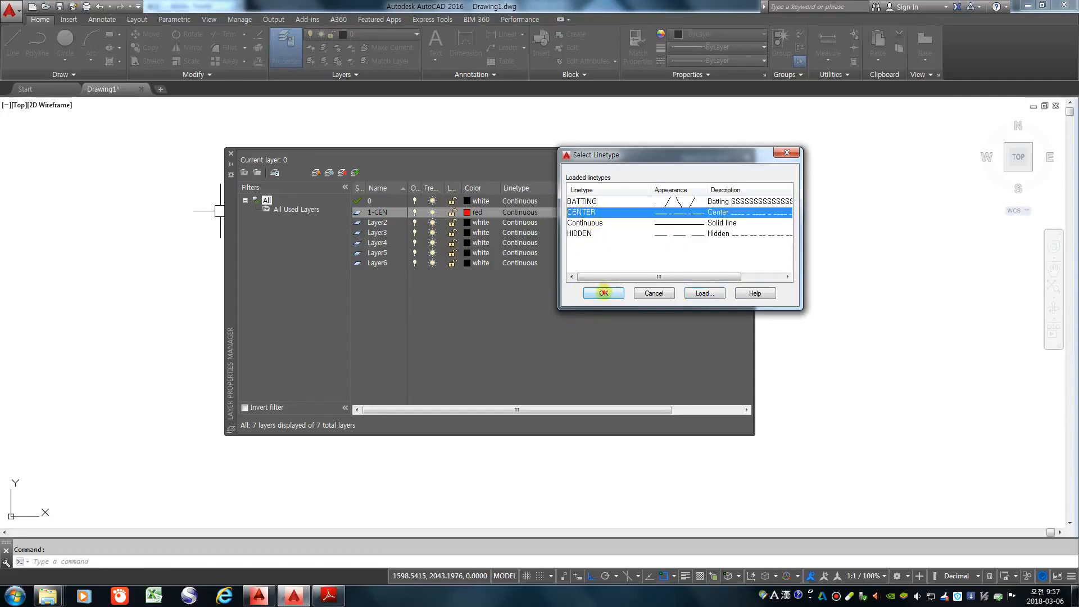
click(604, 293)
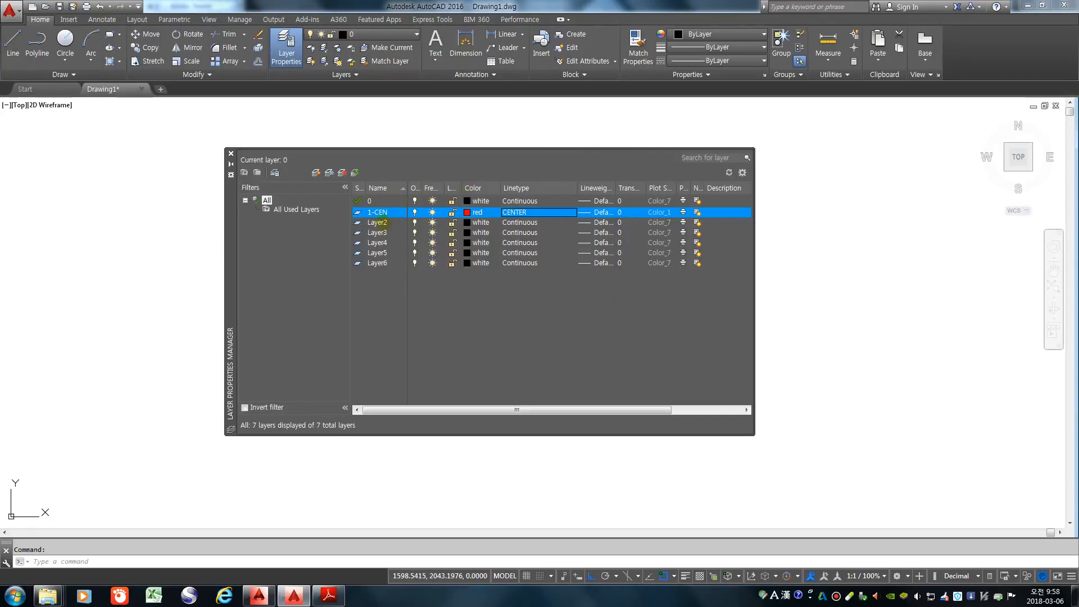
Step: Rename Layer2 as 2-CON and set its color to yellow, index color 2
click(380, 223)
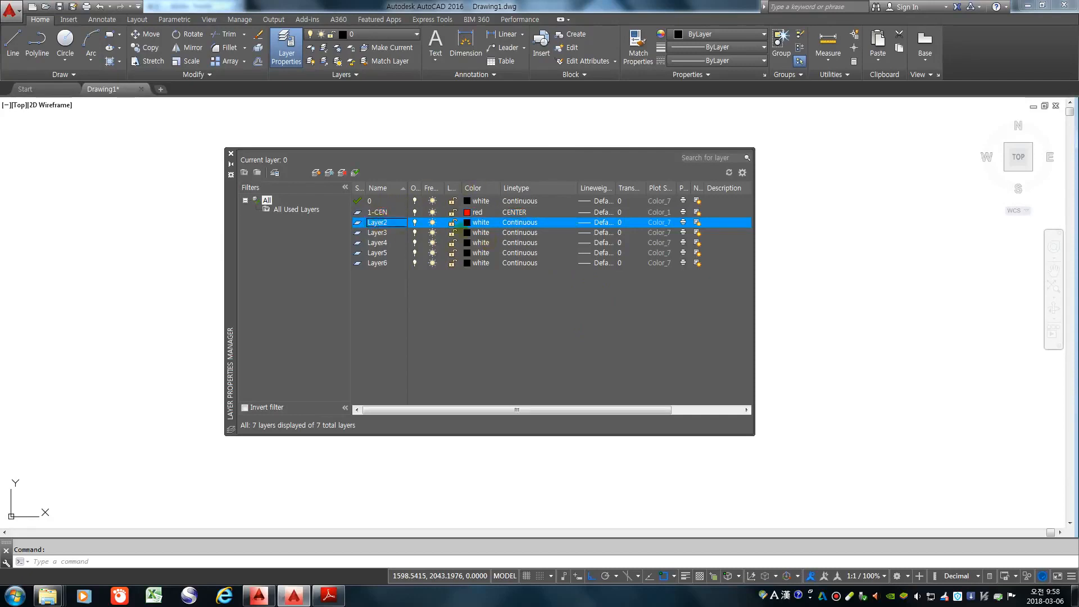
key(F2)
text(2-CON)
click(482, 222)
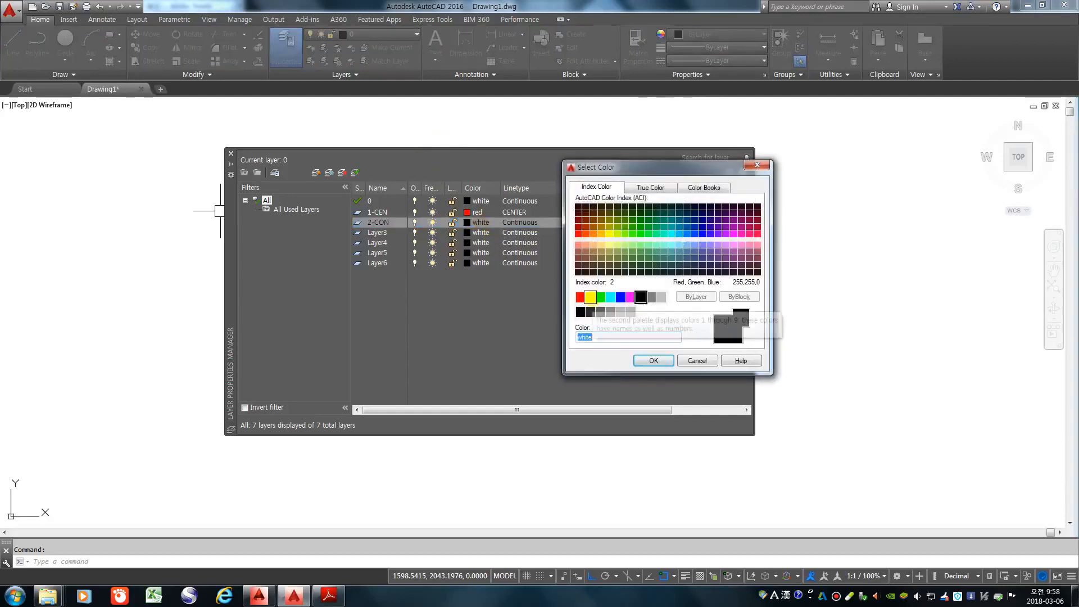
click(590, 297)
click(653, 360)
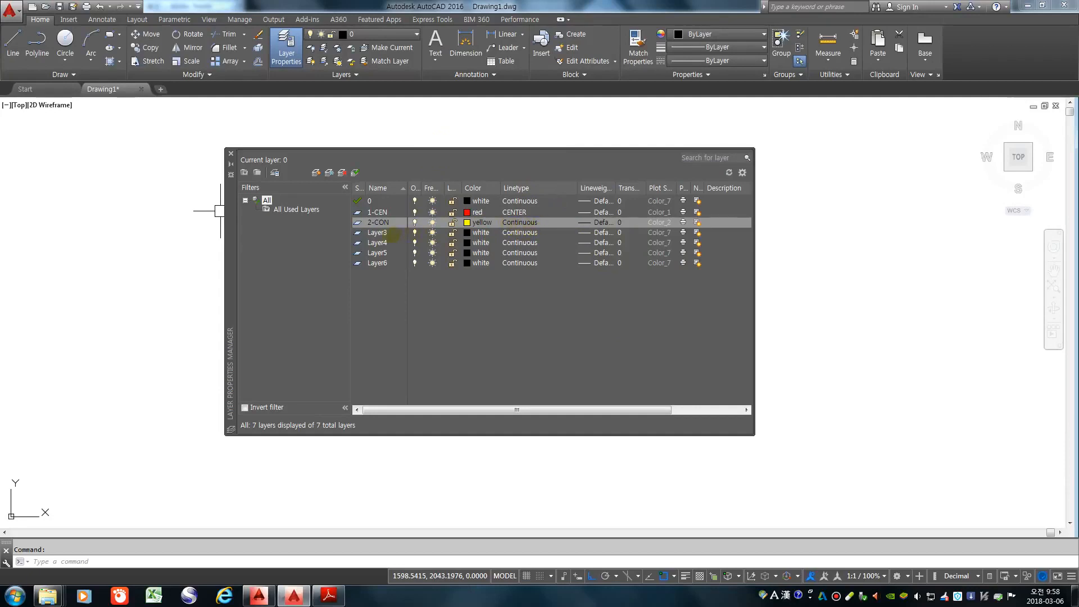
Step: Check the PDF's layer table, rename Layer3 as 3-ETC and set its color to green, index color 3
click(329, 596)
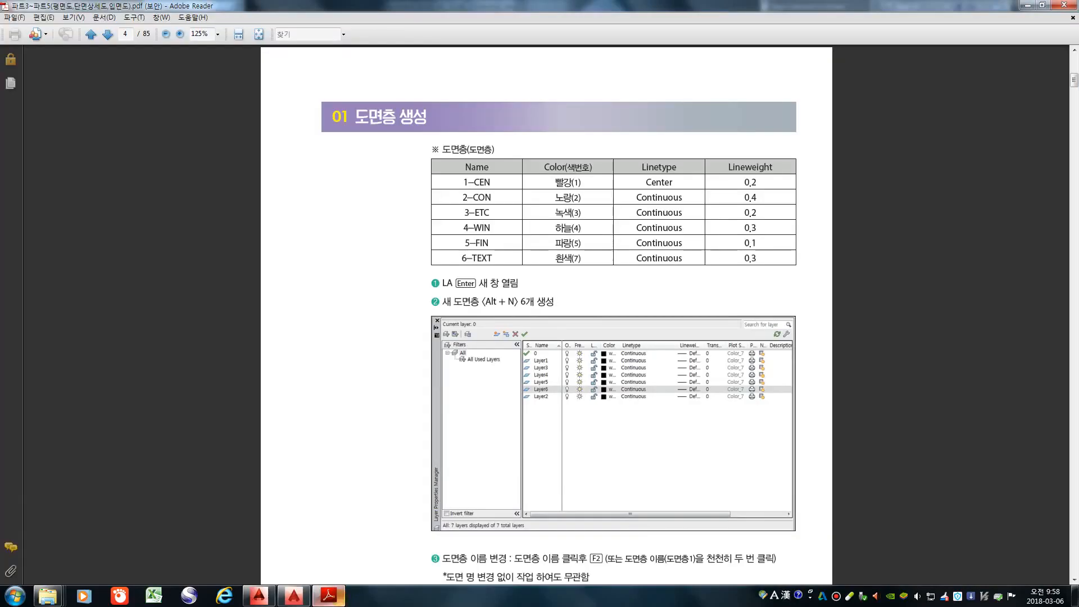
click(333, 599)
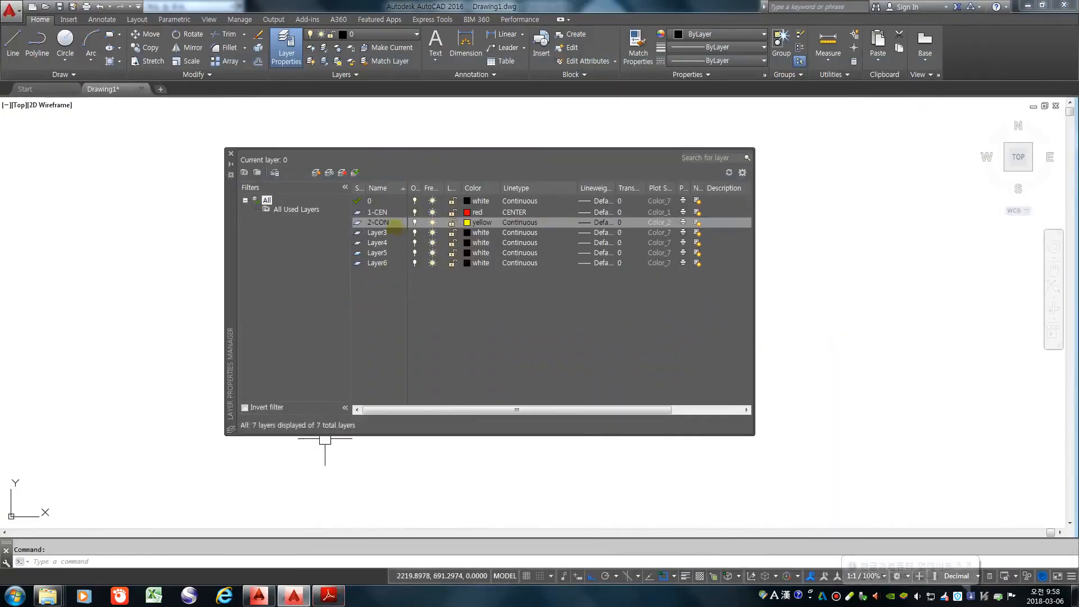
double_click(377, 233)
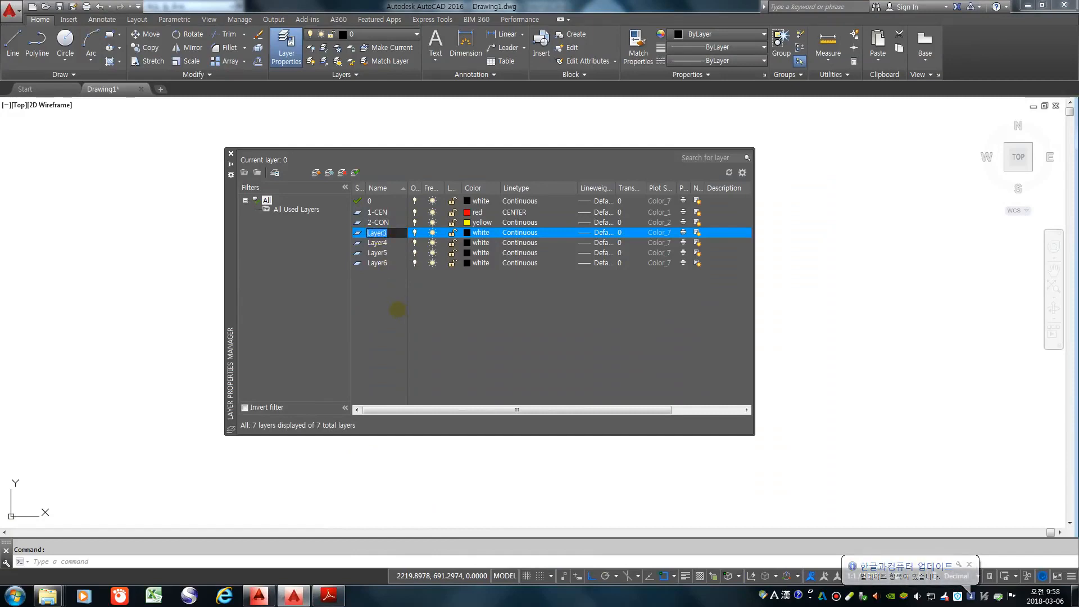
text(3-ET)
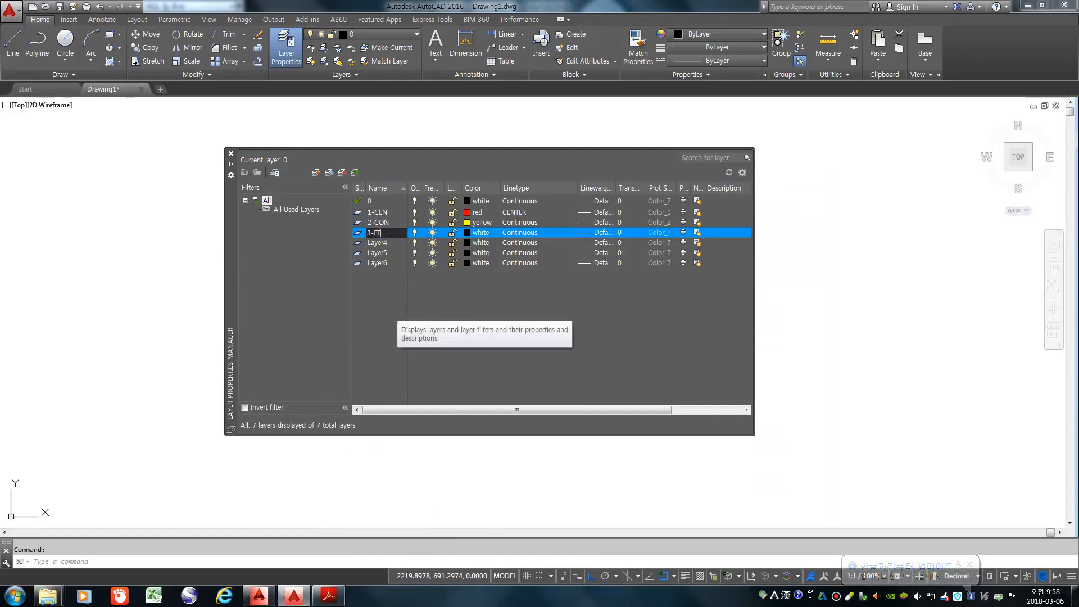
text(C)
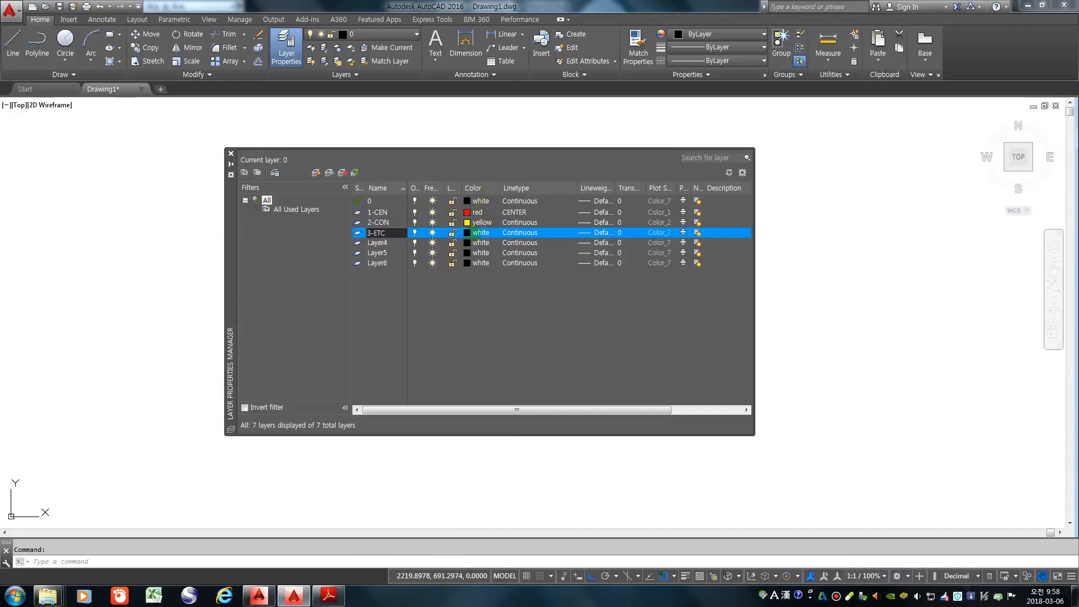
click(476, 234)
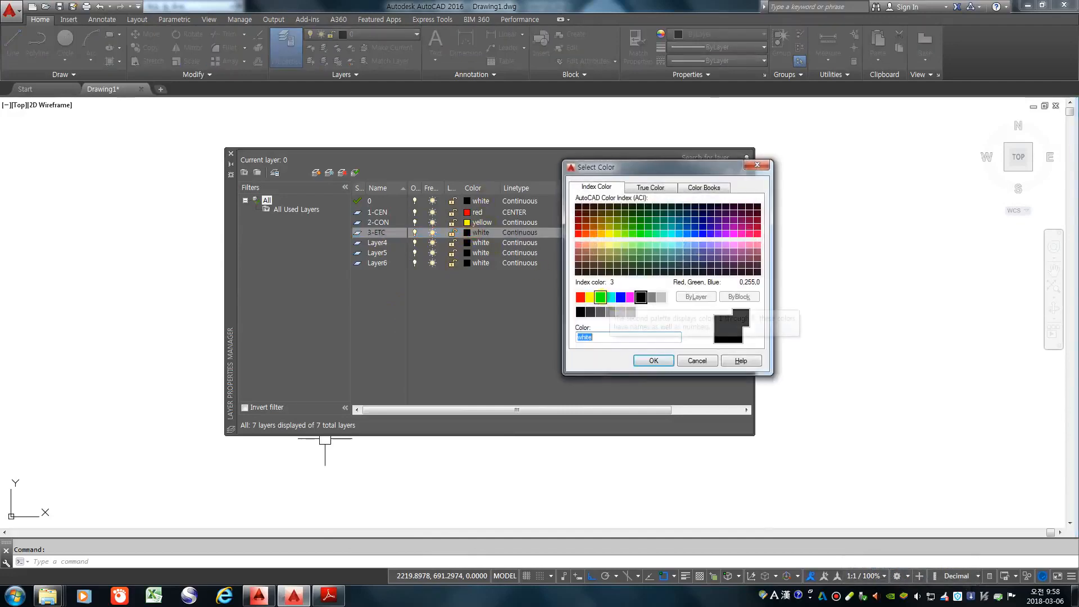
click(600, 296)
click(650, 361)
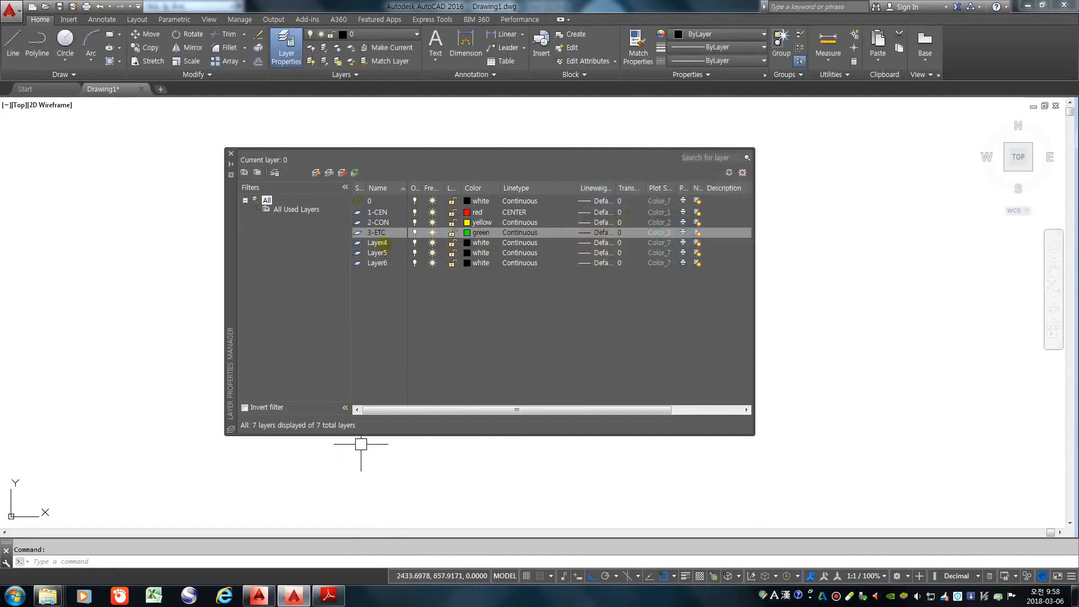
Step: Rename Layer4 as 4-WIN and set its color to cyan, index color 4
double_click(387, 243)
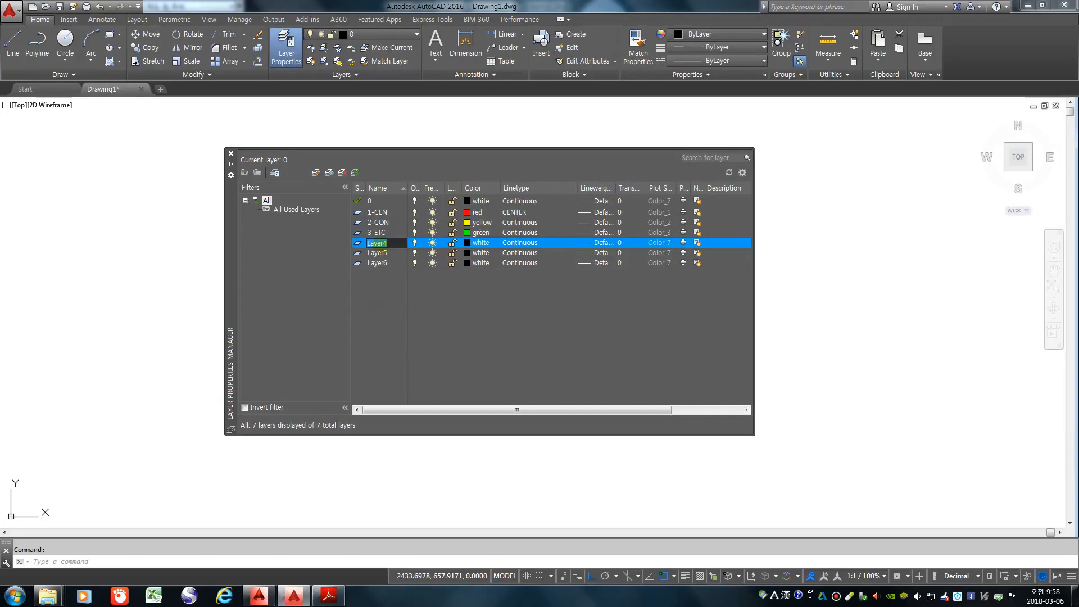
text(4-WIN)
click(481, 242)
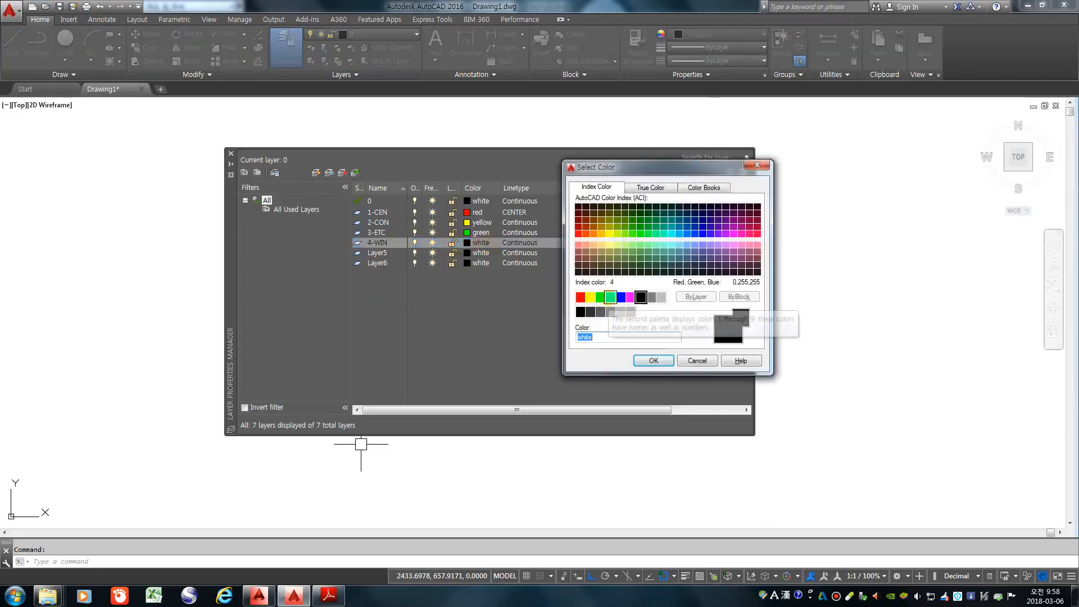
click(610, 297)
click(647, 360)
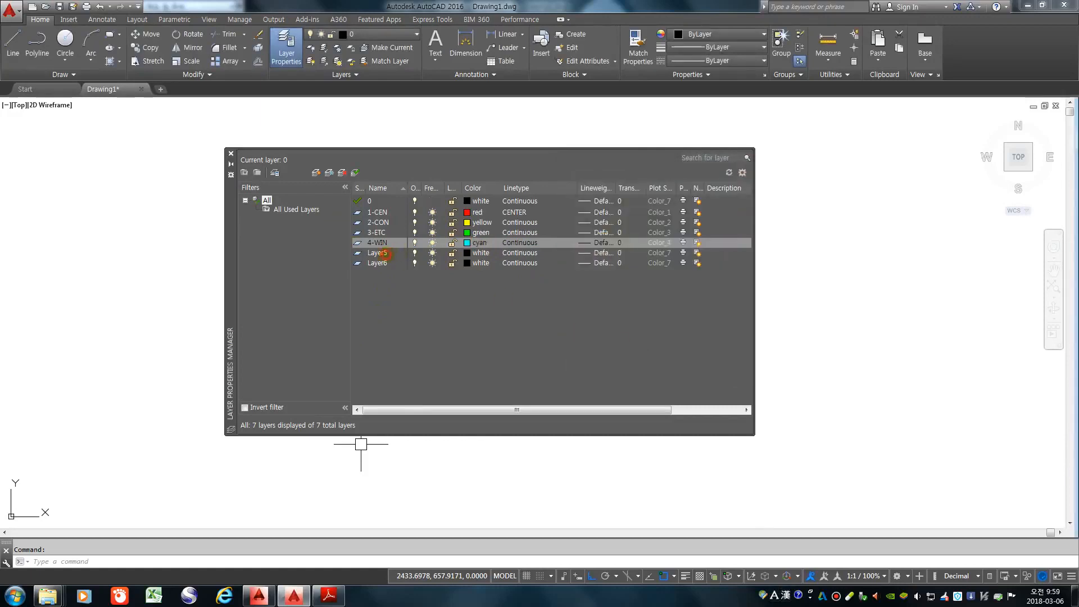
Step: Rename Layer5 as 5-FIN and set its color to blue, index color 5
click(405, 253)
click(405, 253)
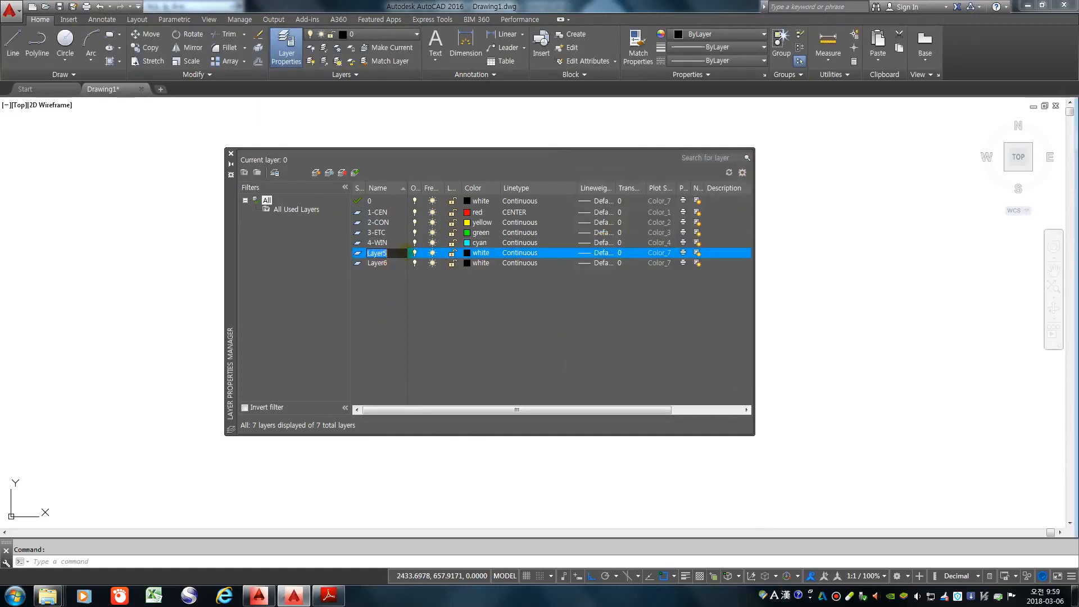
text(5-FIN)
click(479, 252)
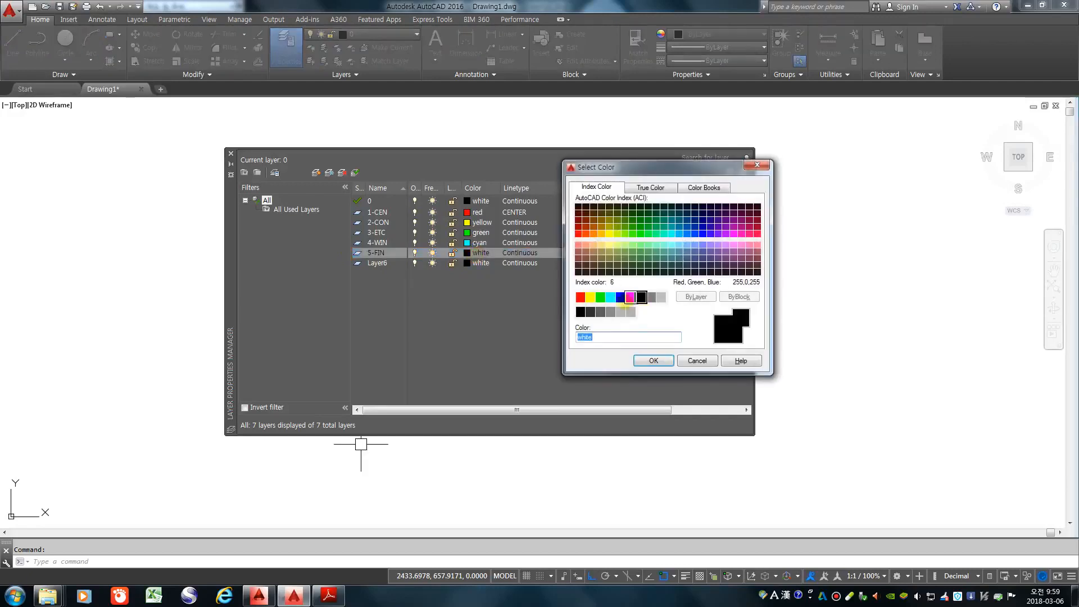
click(620, 297)
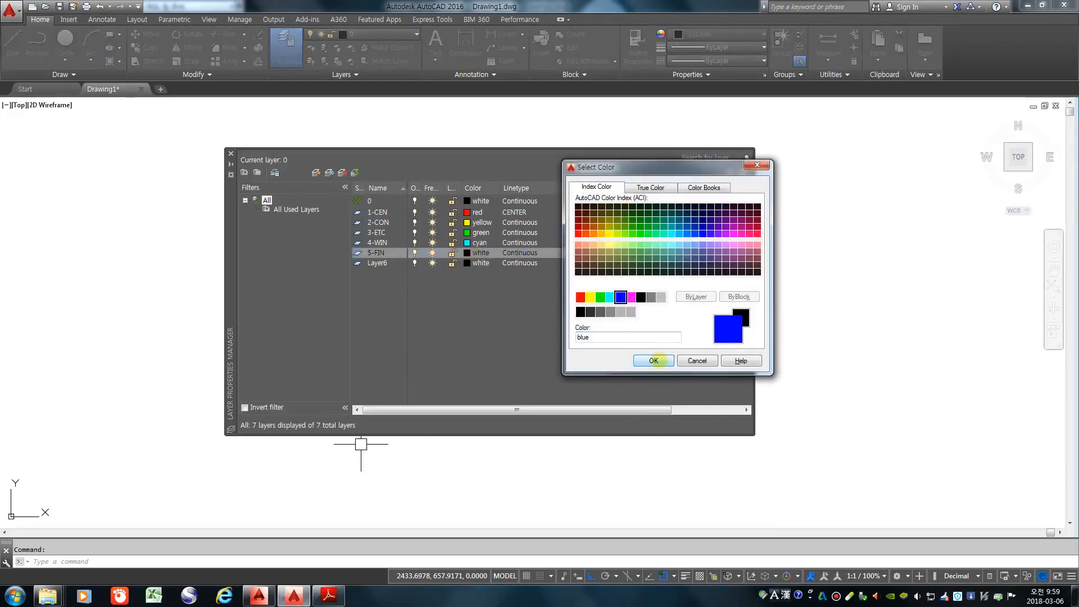
click(655, 361)
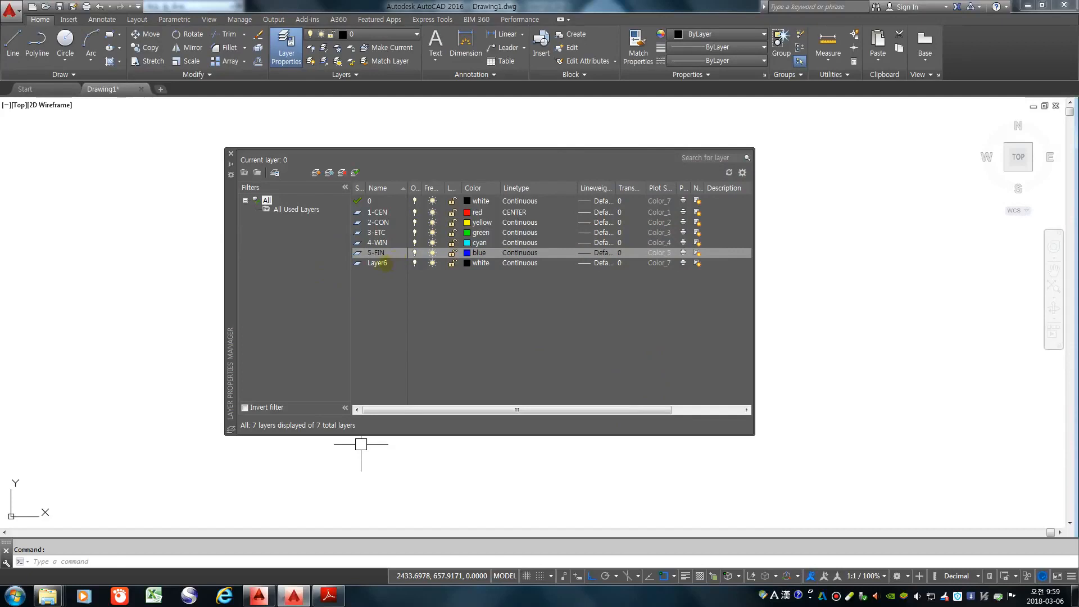
Step: Rename Layer6 as 6-TEXT, keep its white color and Continuous linetype, and close the layer manager
double_click(378, 263)
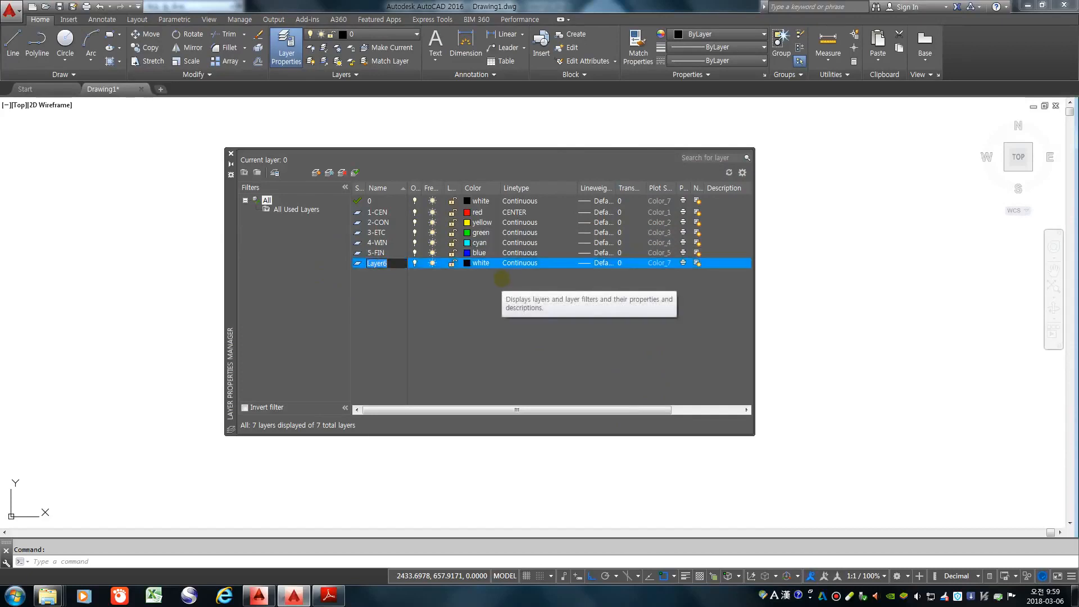
text(6-TEXT)
key(Return)
click(475, 266)
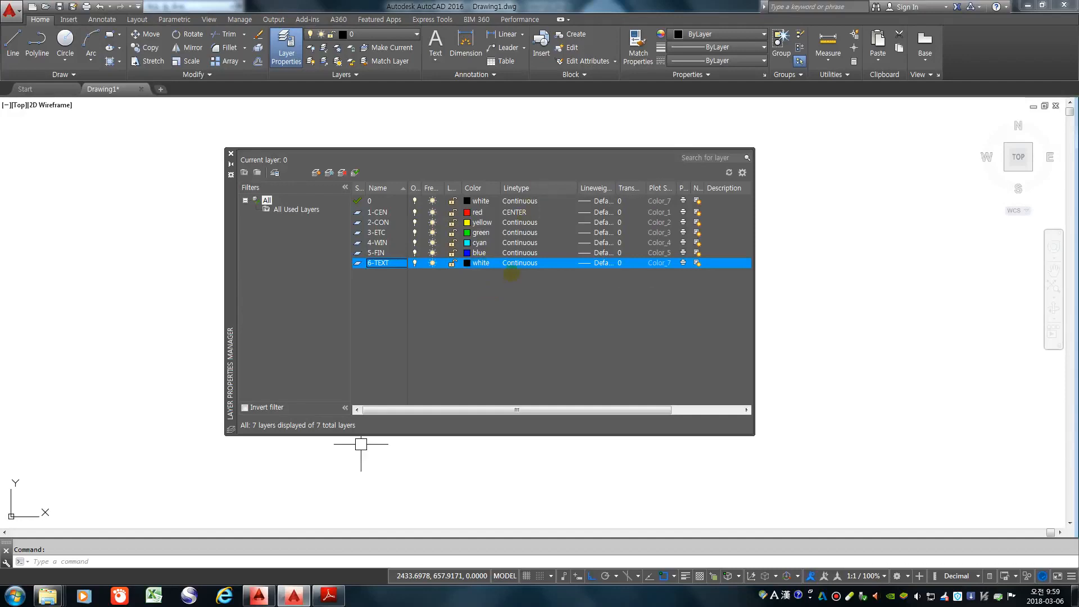
click(513, 265)
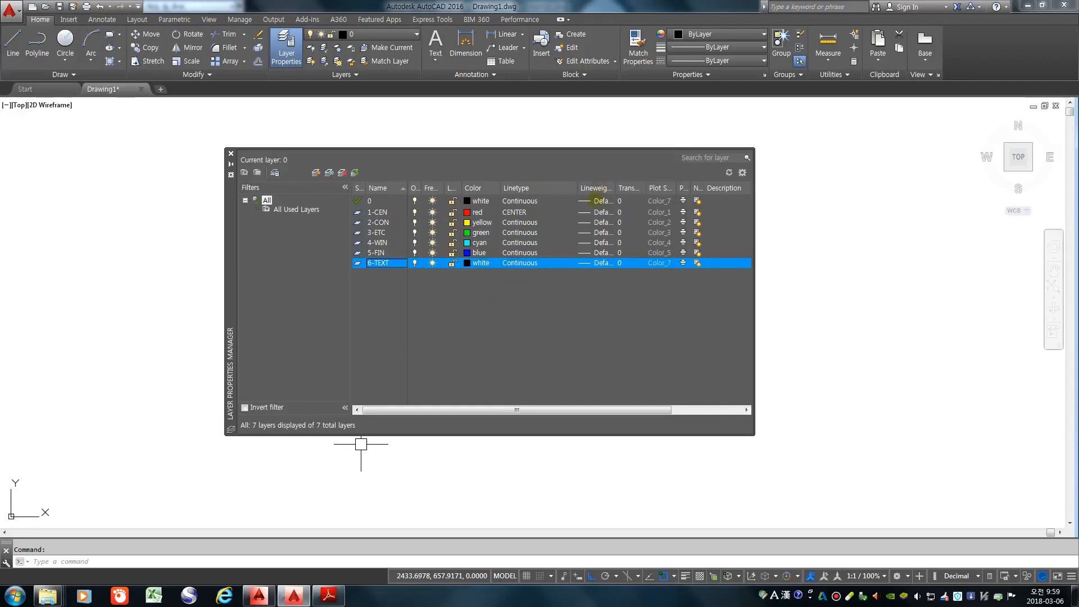
click(594, 263)
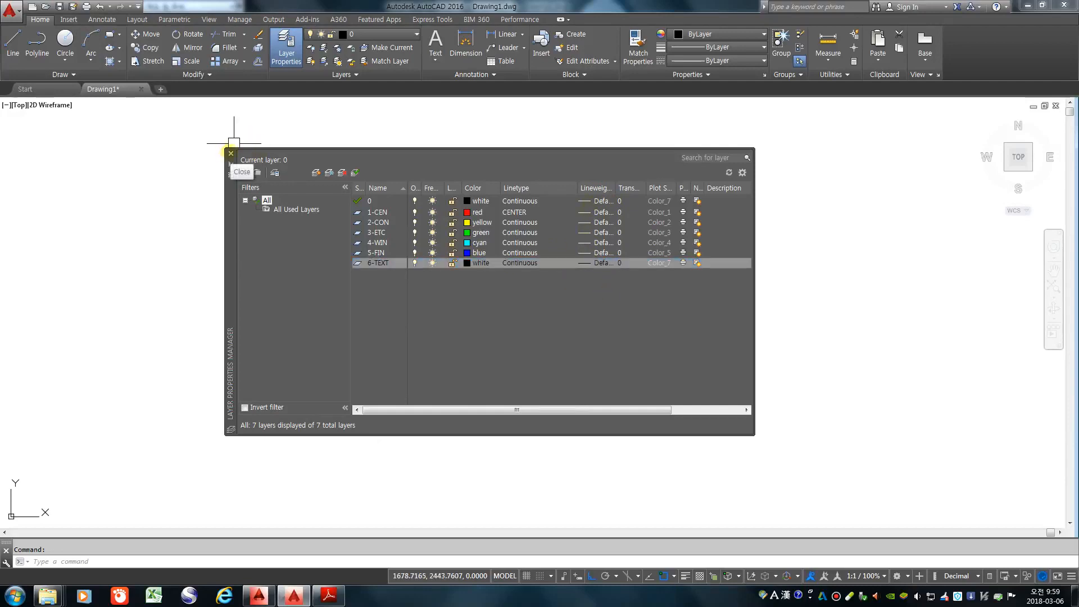
click(230, 153)
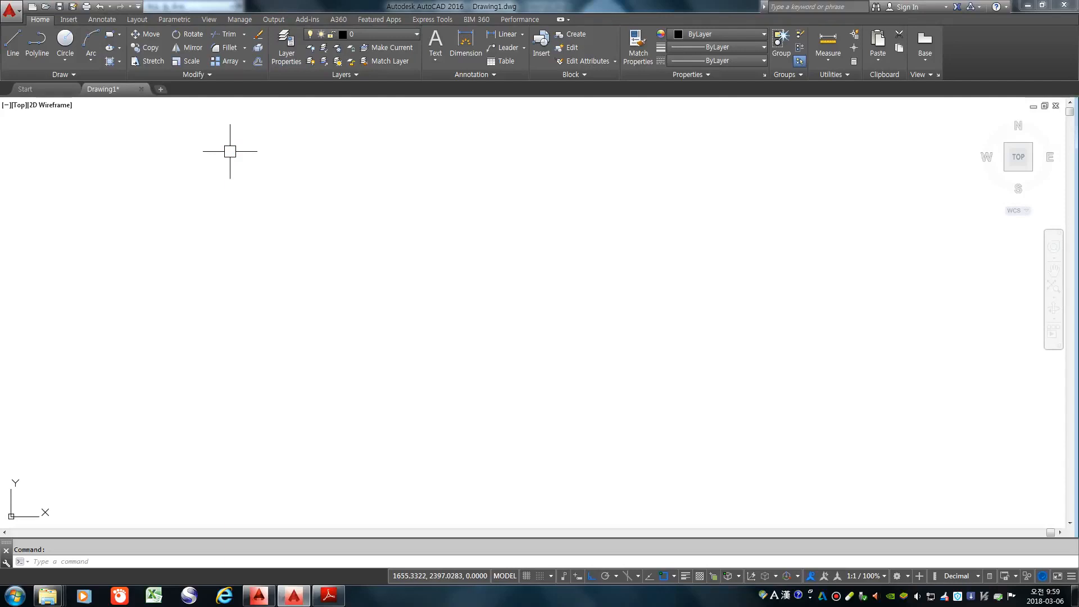
Step: Read the section on linetype scale (LTS) on page 5 of the PDF in Adobe Reader
click(329, 595)
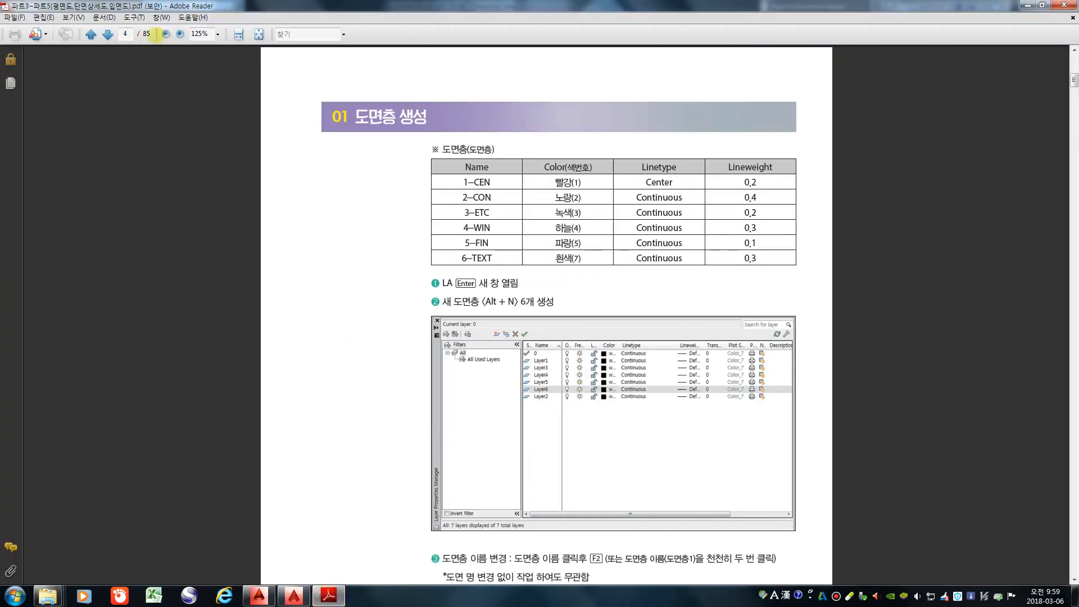
click(107, 34)
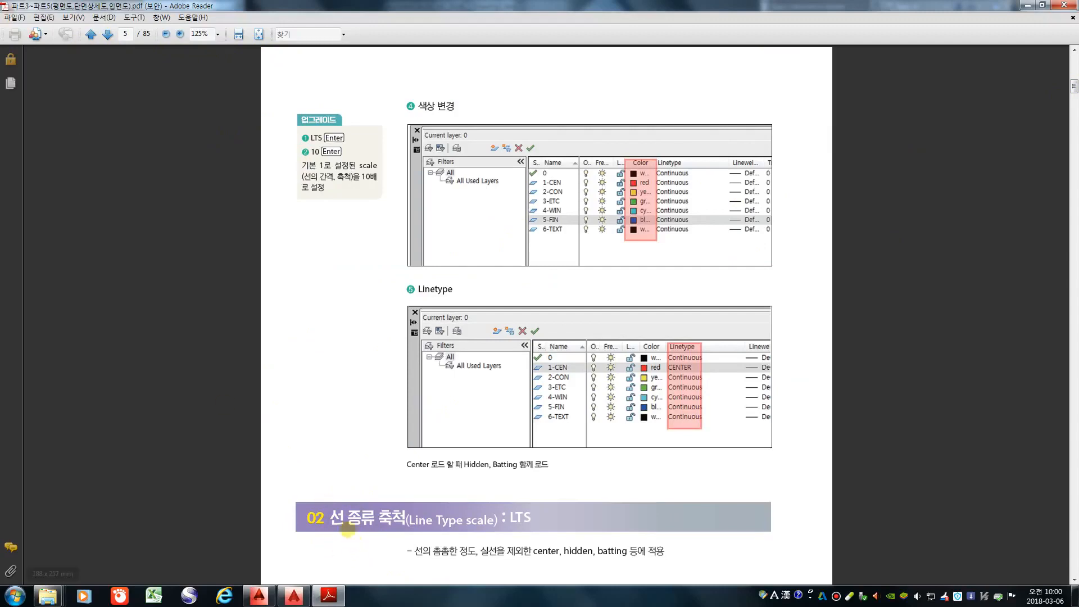
drag(331, 516, 525, 517)
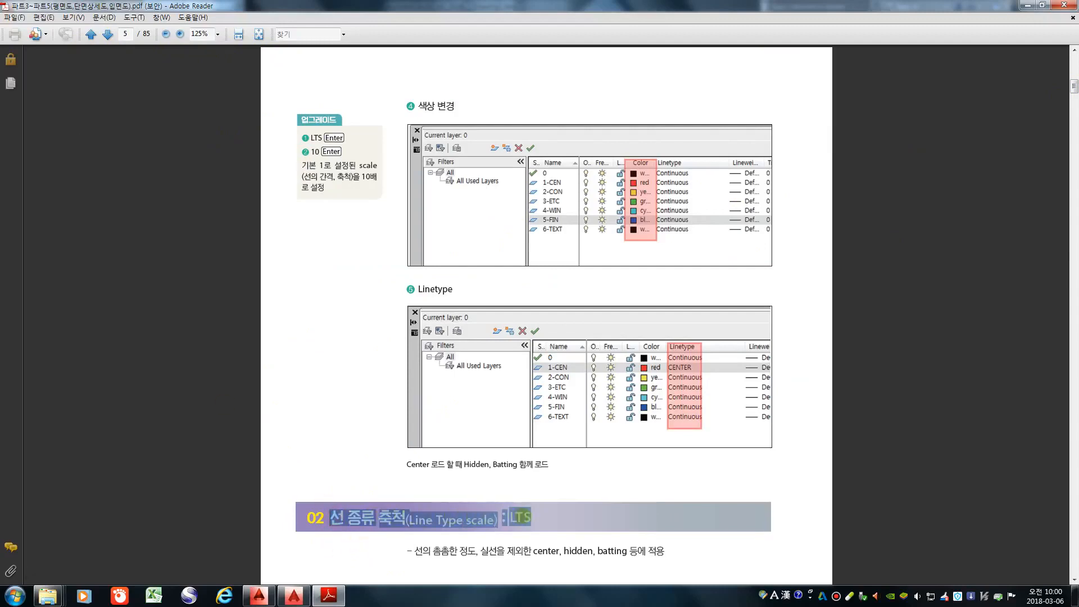
drag(415, 551, 477, 552)
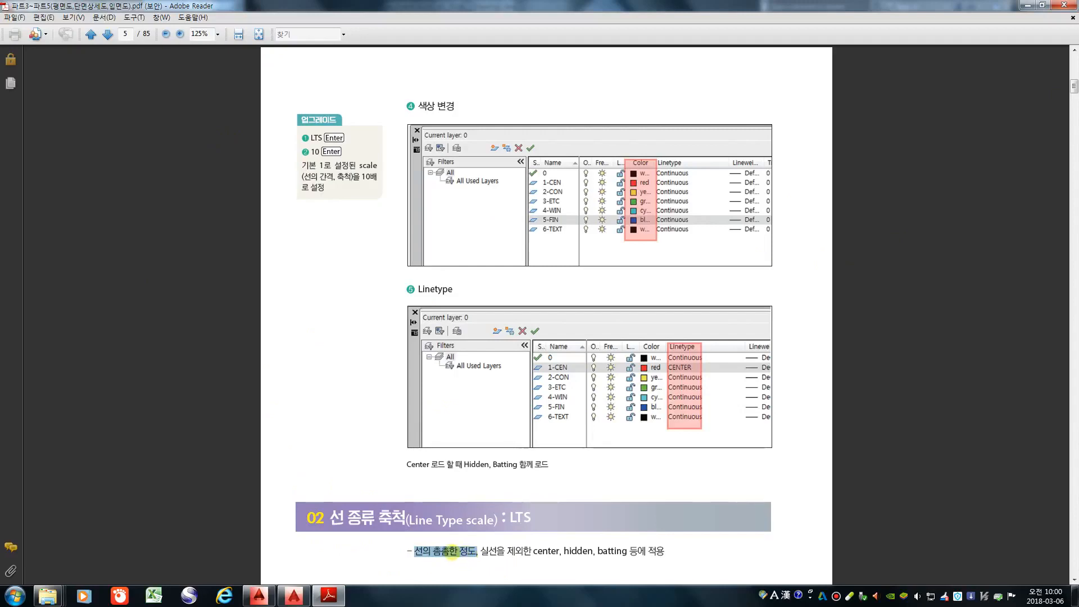
click(451, 552)
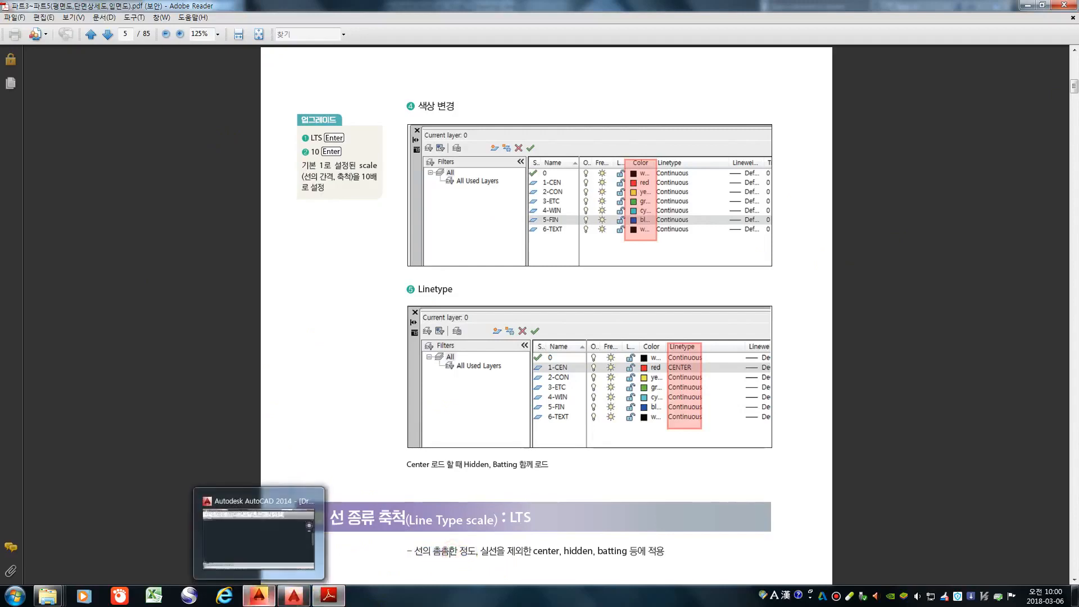
Step: Switch back to AutoCAD and make 1-CEN the current layer
click(260, 529)
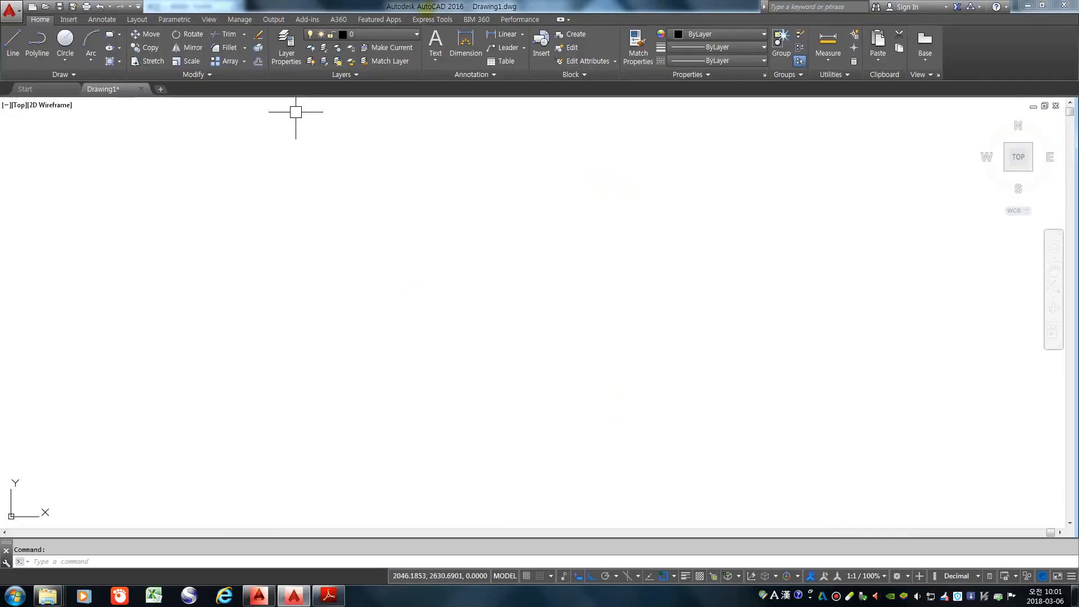
click(402, 35)
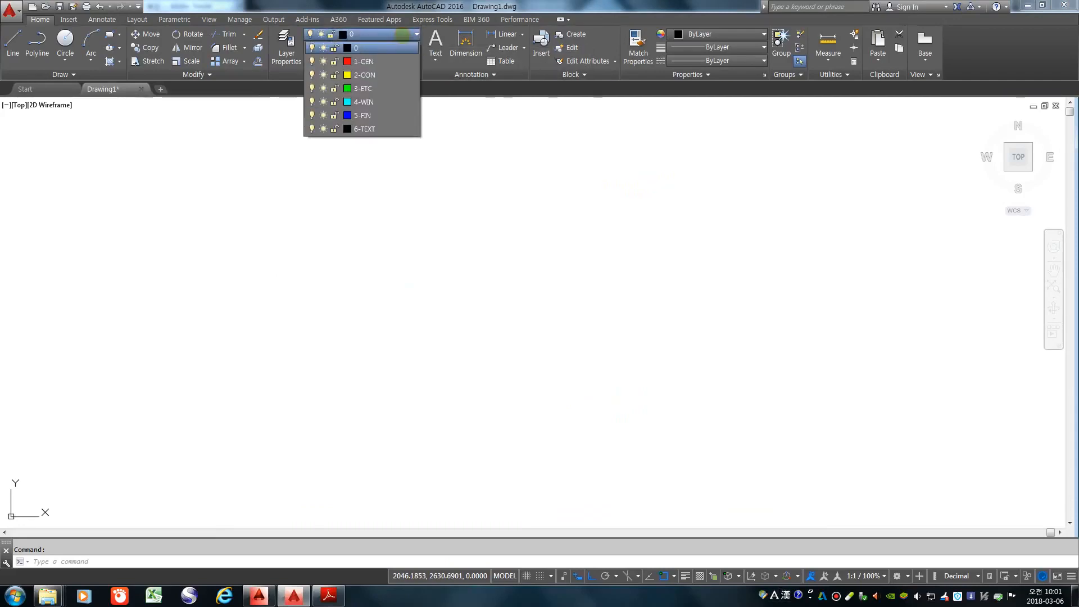
click(379, 62)
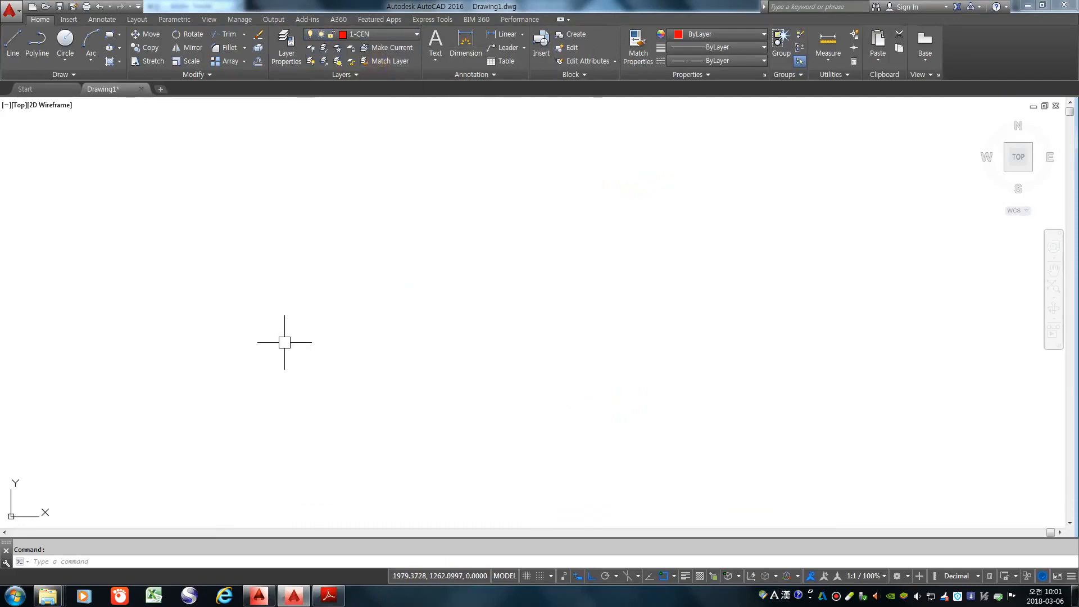
Step: Draw one long horizontal line on layer 1-CEN across the middle of the drawing area
text(l)
key(Return)
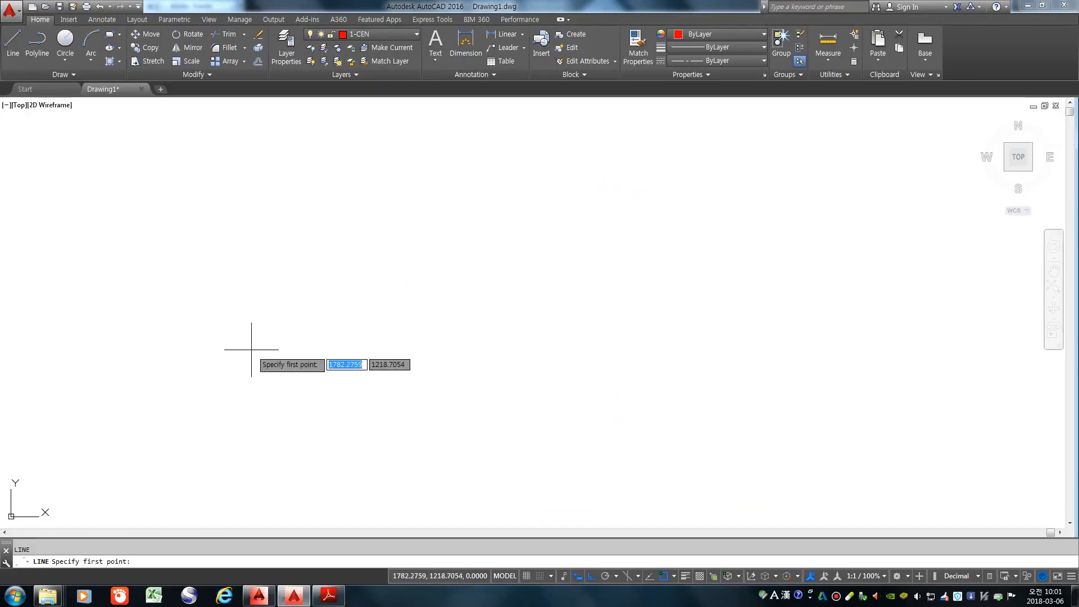
click(240, 354)
click(841, 361)
key(Return)
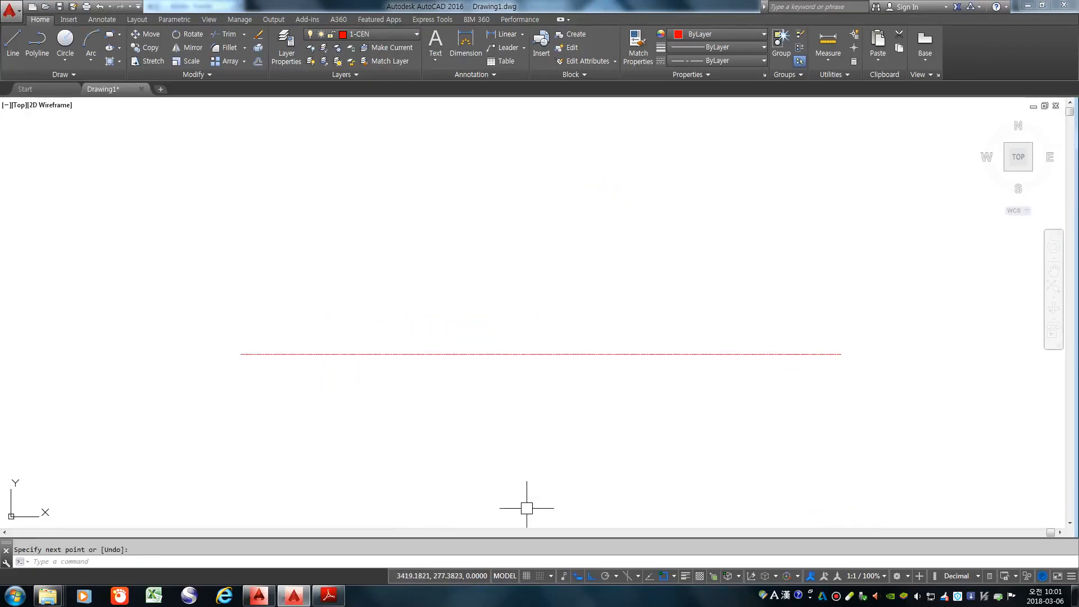
Step: Turn off the active drafting aids and annotation visibility, and examine the dash pattern of the red center line
click(579, 575)
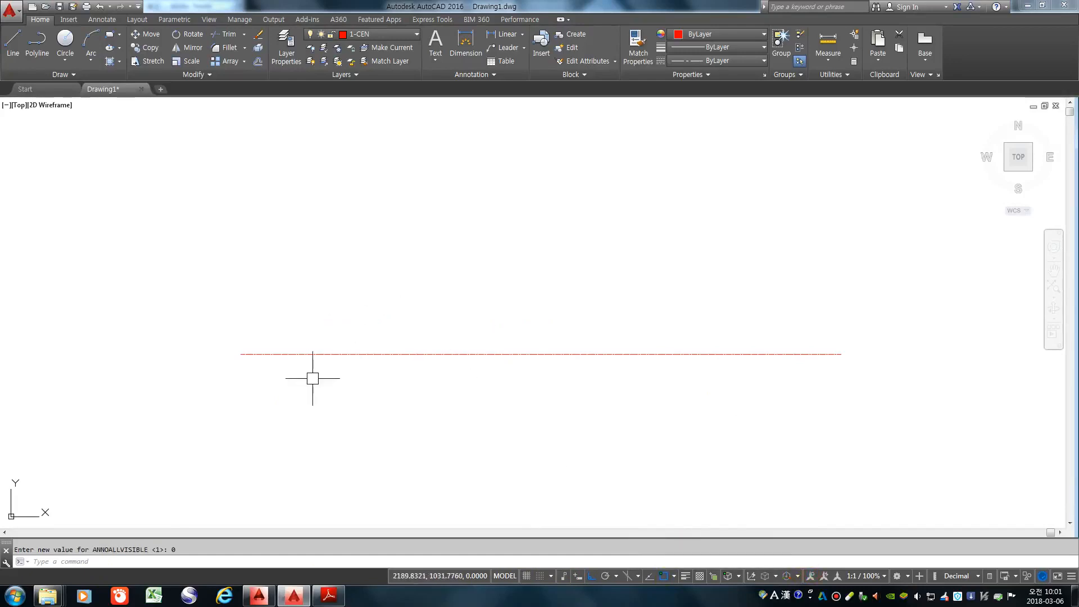
scroll(238, 356, up, 5)
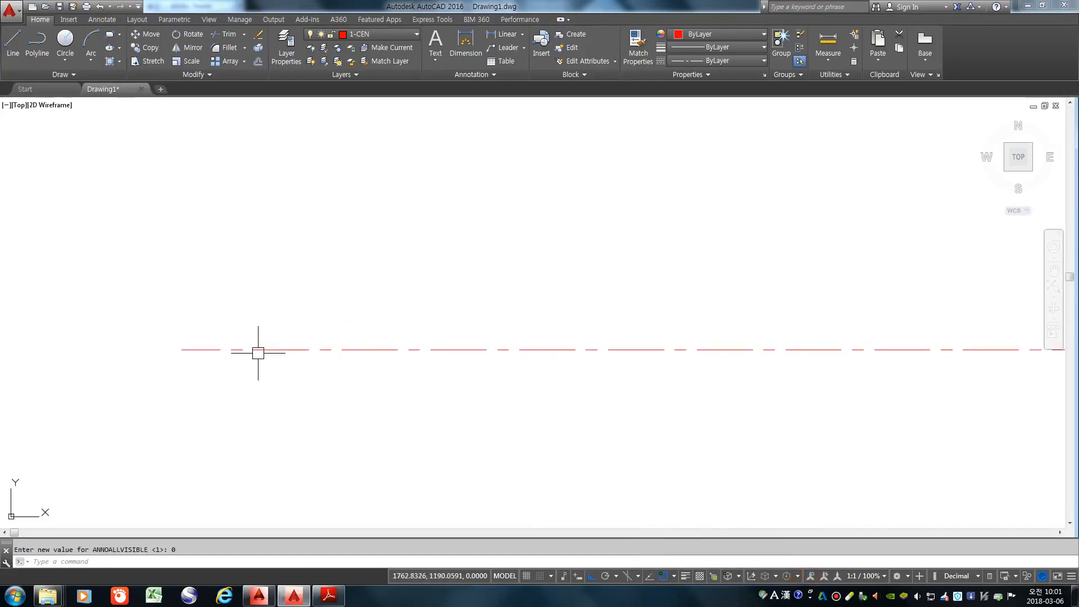
scroll(258, 353, up, 4)
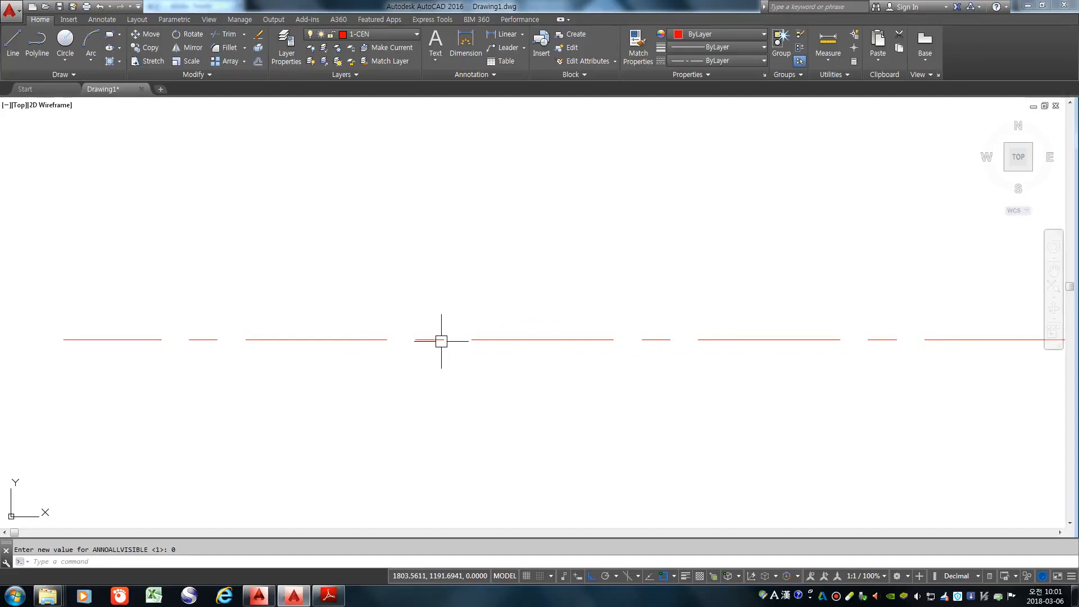
Step: Examine the red center line's dash pattern from close up and from far away along its whole length
scroll(301, 374, down, 4)
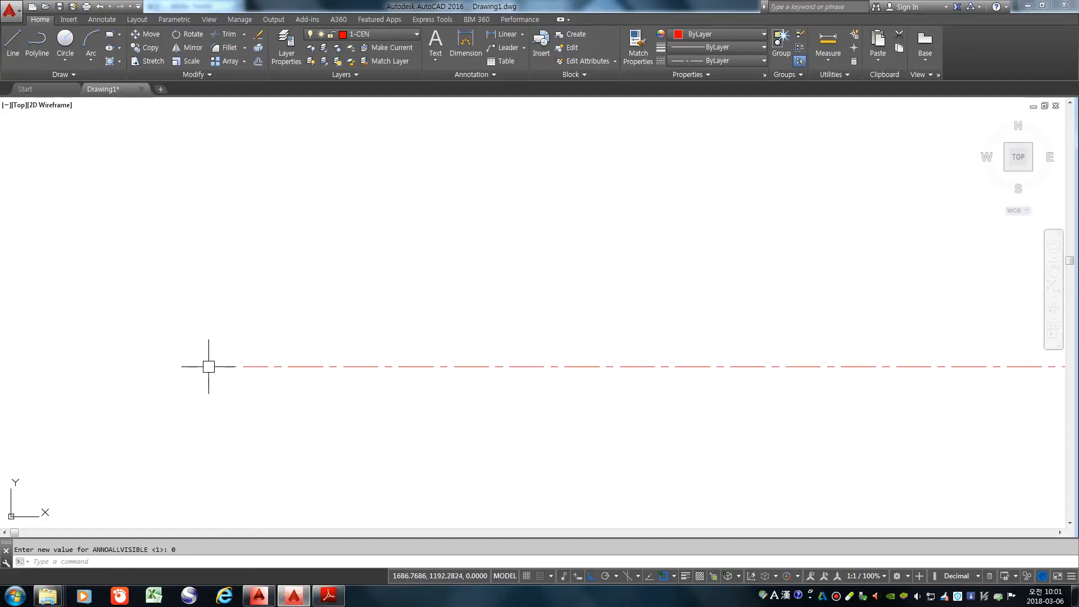
scroll(207, 375, down, 4)
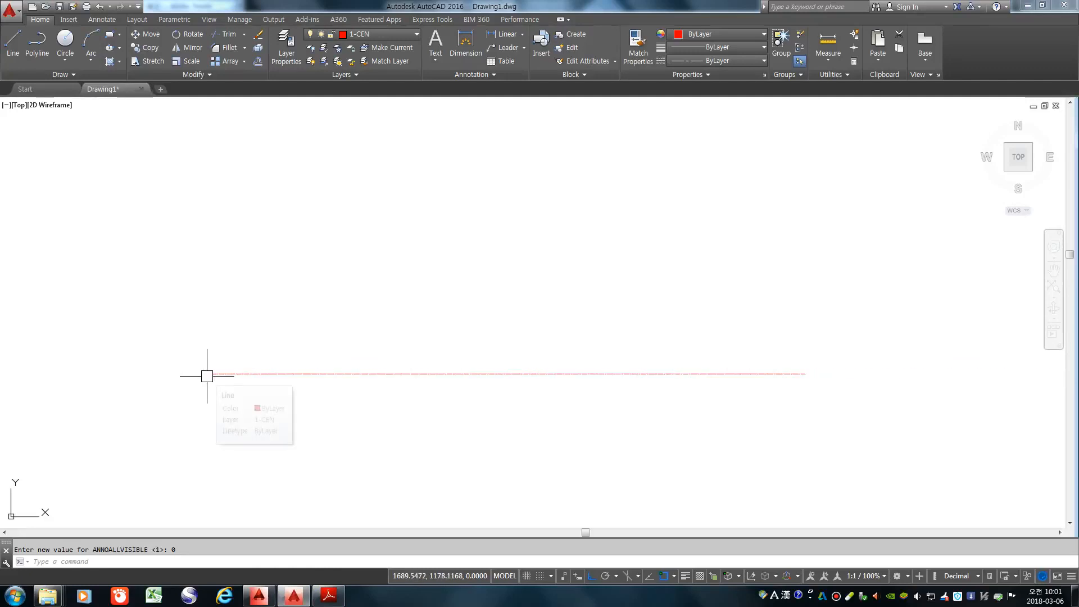
scroll(340, 426, down, 6)
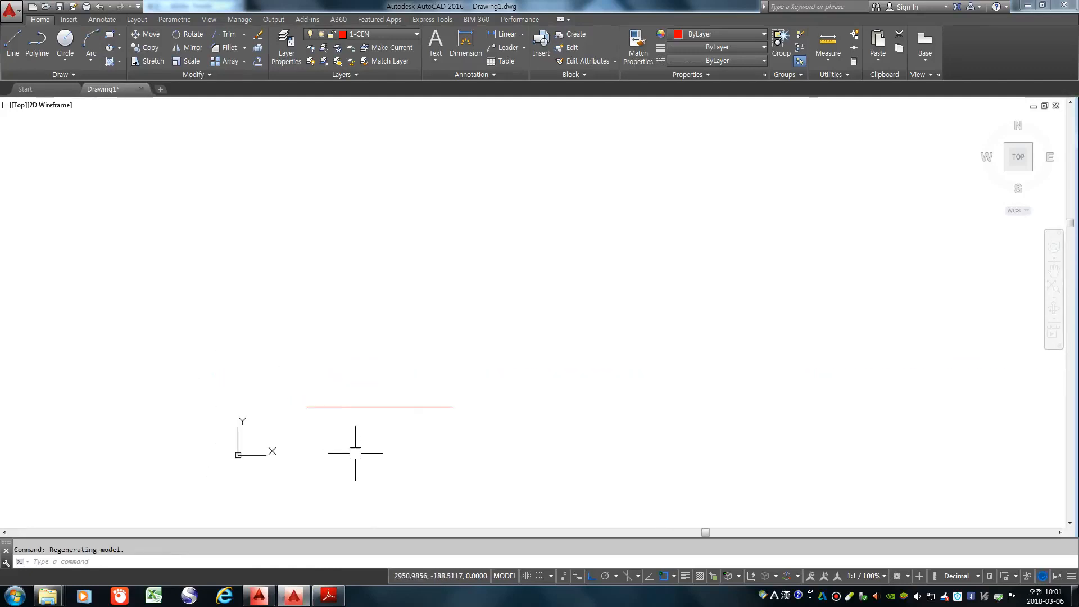
scroll(340, 429, up, 2)
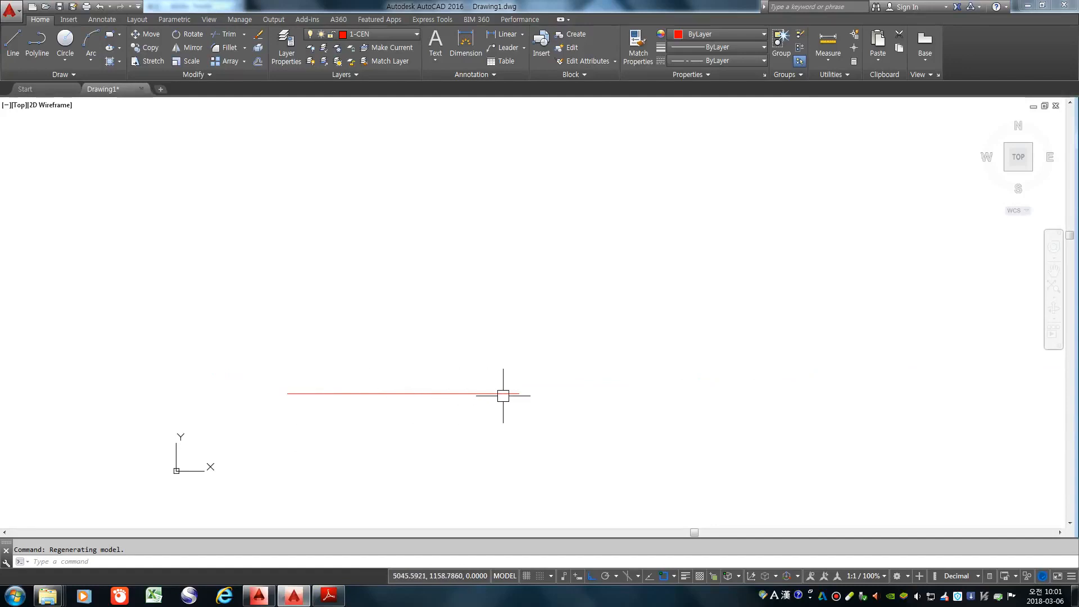
scroll(374, 409, up, 8)
scroll(330, 416, up, 4)
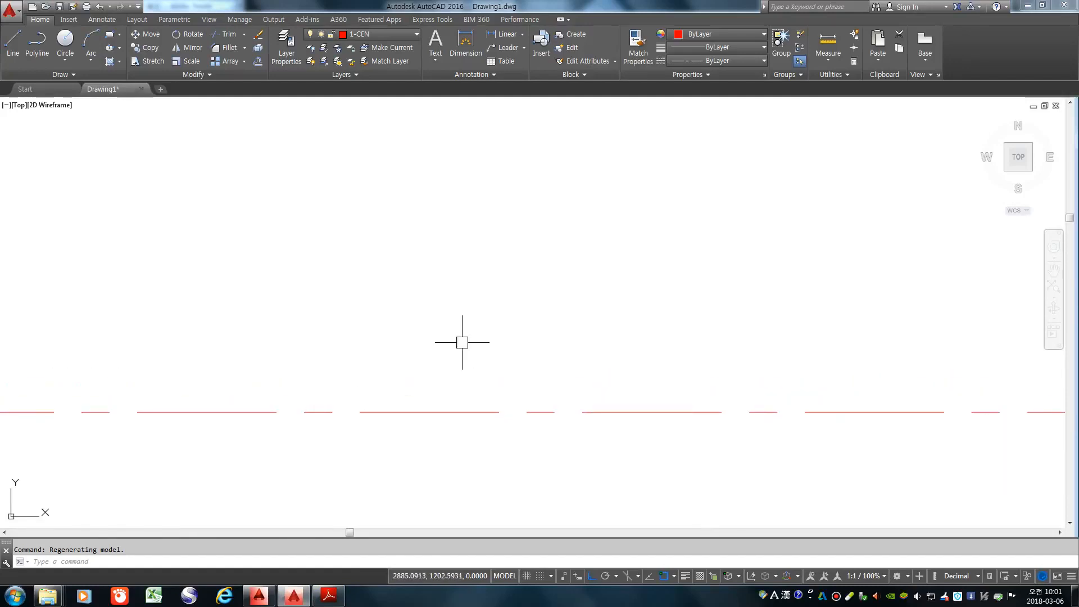
scroll(467, 393, down, 8)
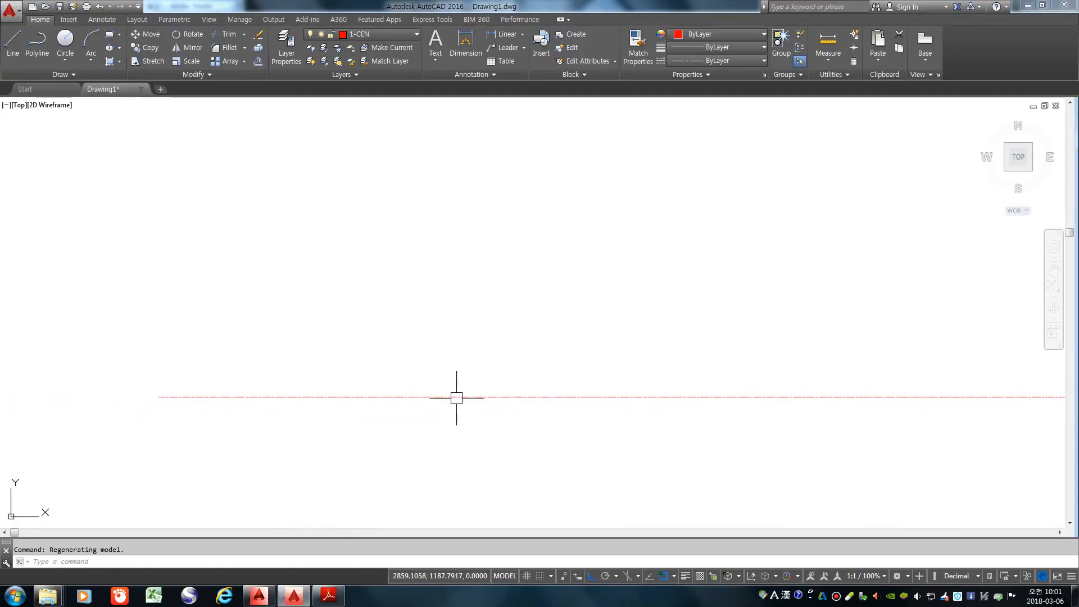
scroll(450, 401, up, 2)
scroll(483, 393, down, 2)
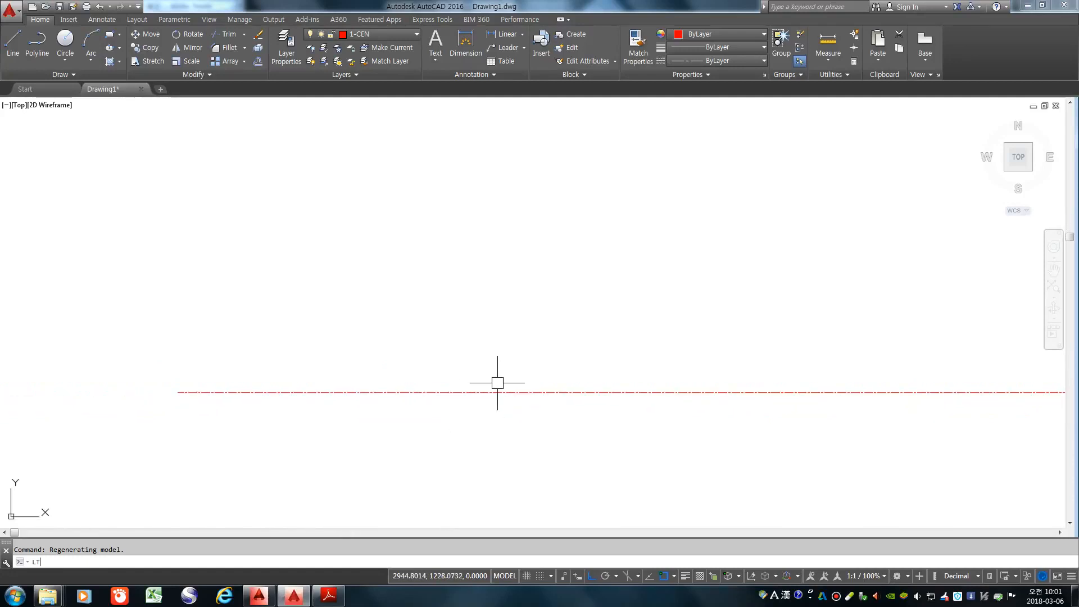
Step: Increase the global linetype scale (LTS) and check the spacing of the center line's dashes
key(Return)
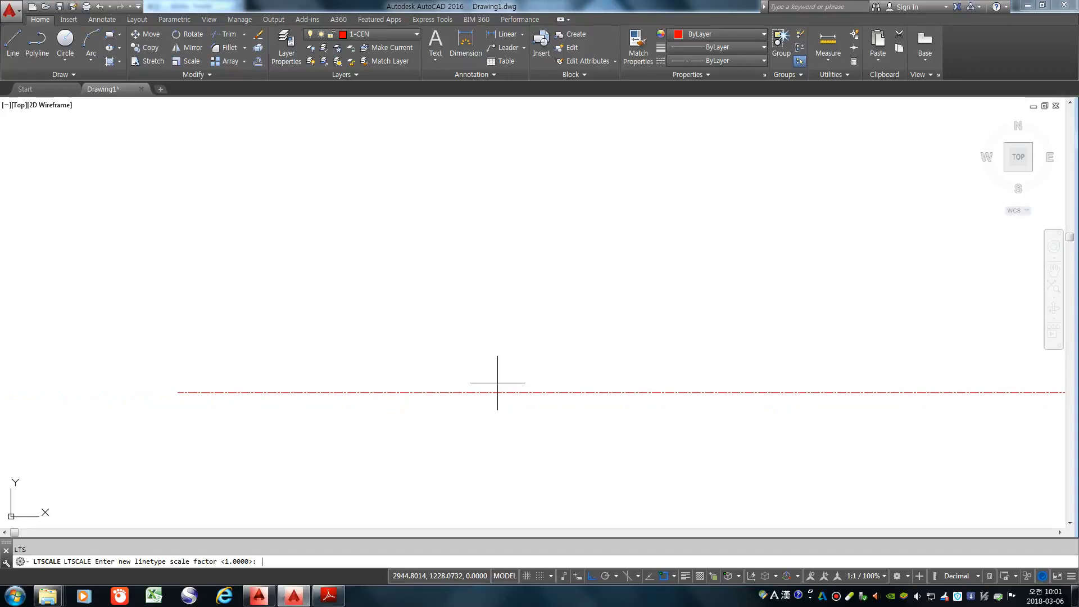
key(Return)
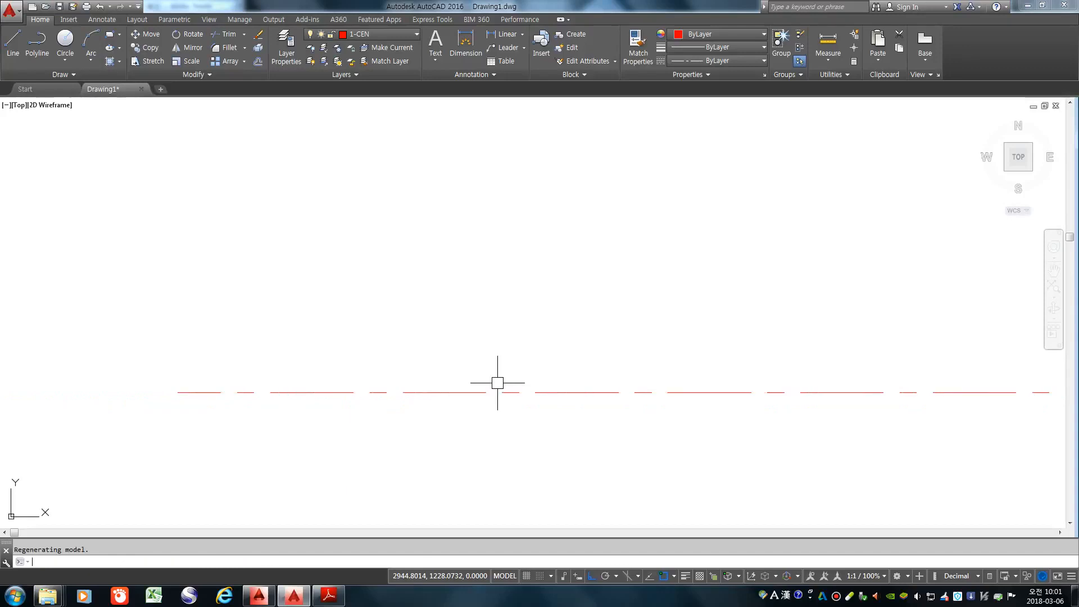
scroll(398, 429, down, 3)
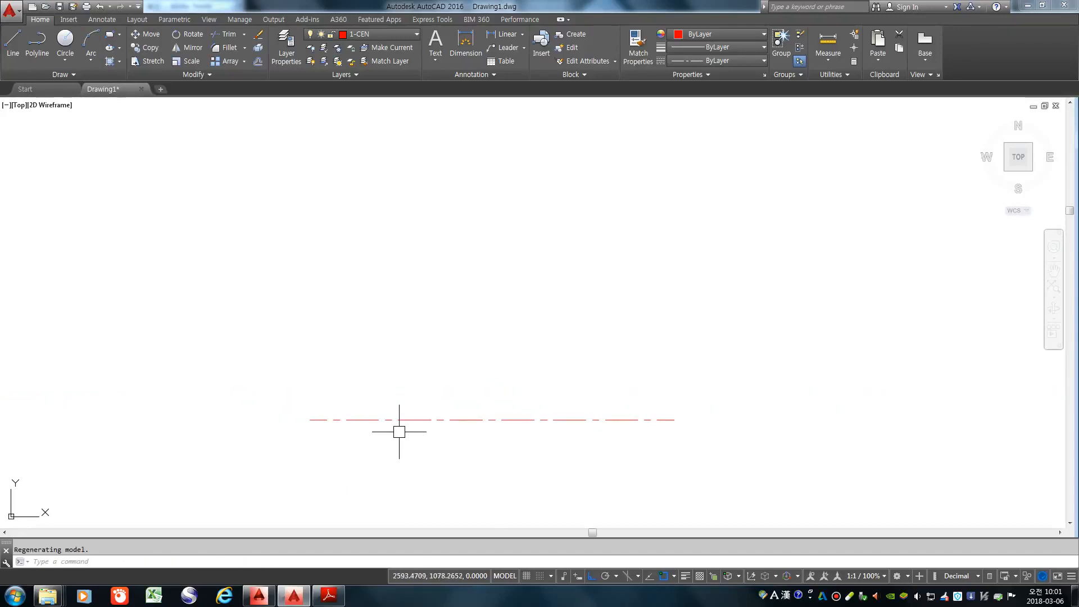
scroll(385, 434, up, 6)
scroll(377, 434, down, 4)
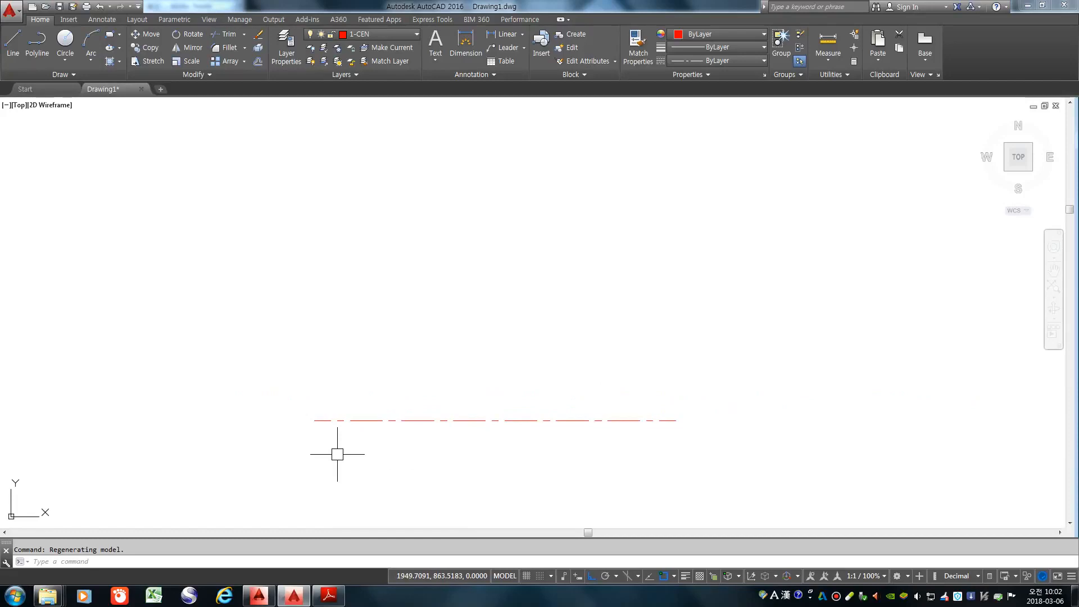
Step: Draw a vertical center line that crosses the horizontal one near its left end and extends well above it
text(l)
key(Return)
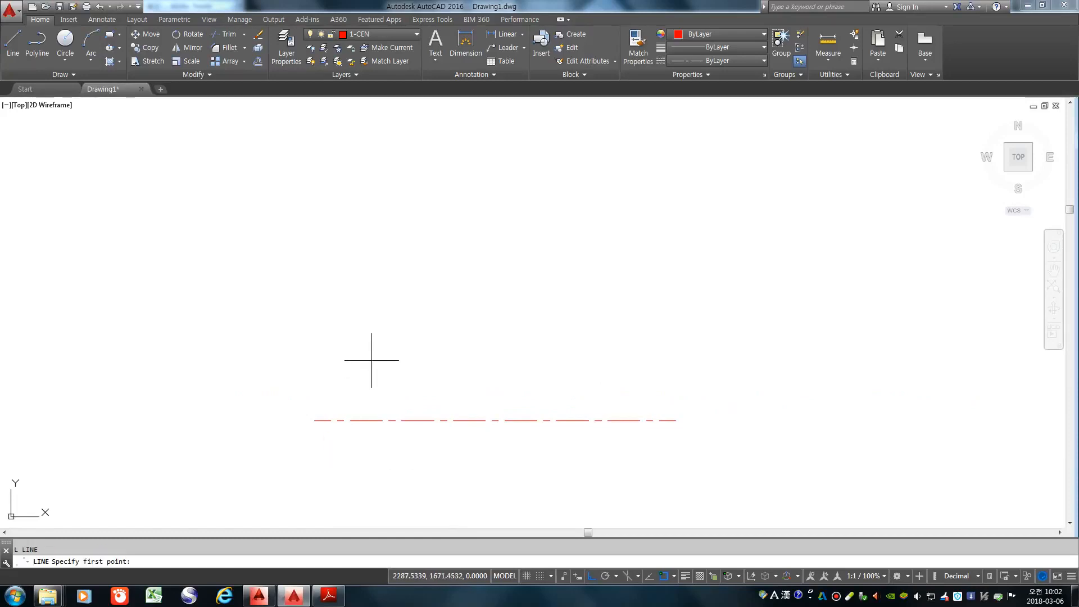
click(348, 251)
click(342, 452)
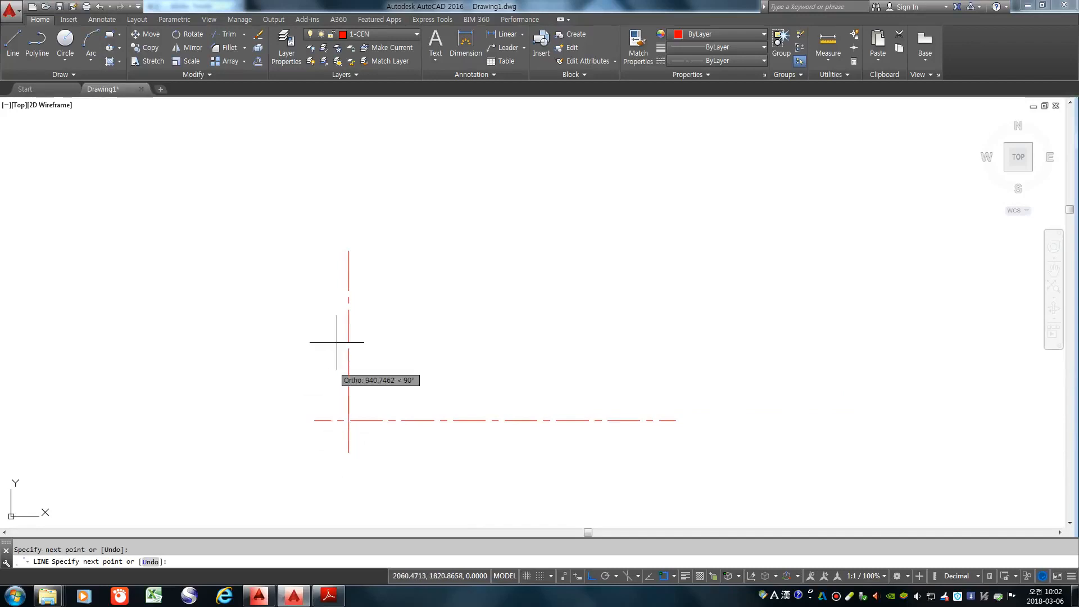
key(Return)
Step: Draw an upper horizontal and a right vertical center line so the four crossing lines enclose a rectangle
key(Return)
click(326, 272)
click(680, 272)
key(Return)
key(Return)
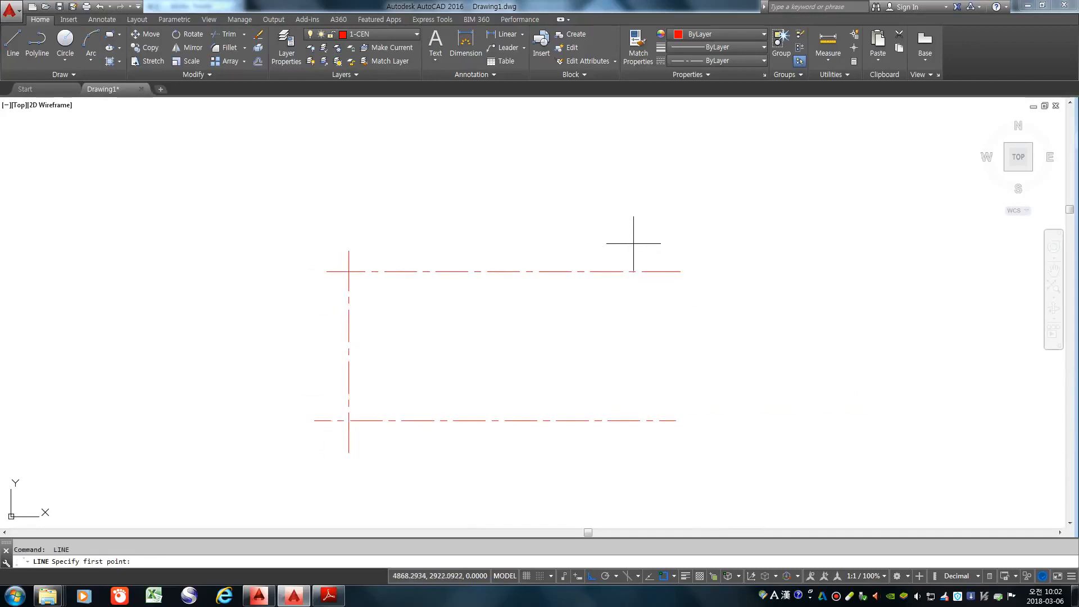
click(645, 233)
click(644, 463)
key(Return)
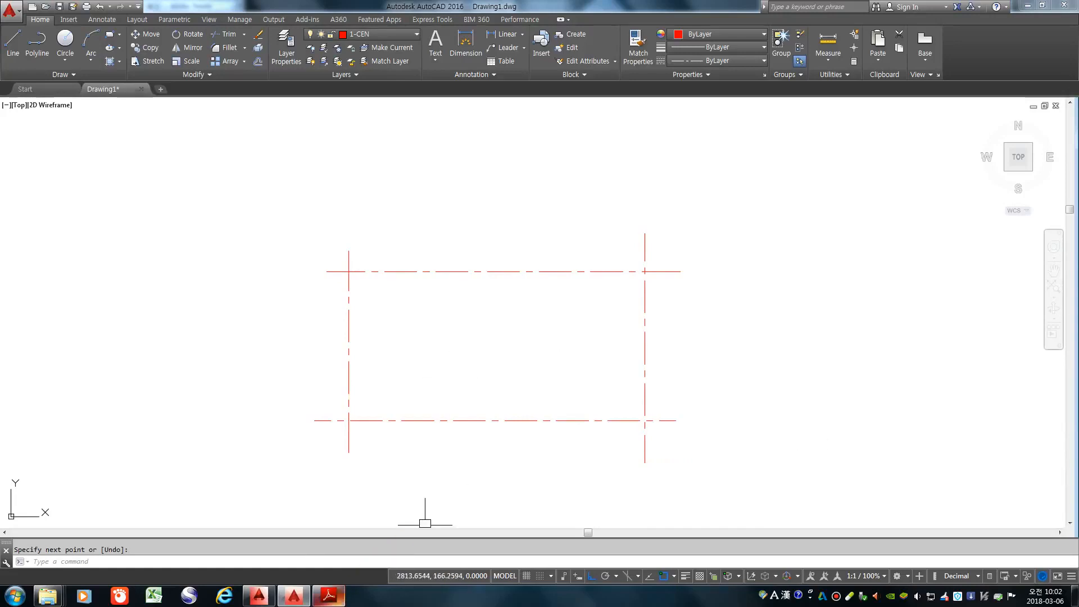
Step: Consult the Limits section of the PDF in Adobe Reader, then return to AutoCAD and erase all four center lines
click(329, 595)
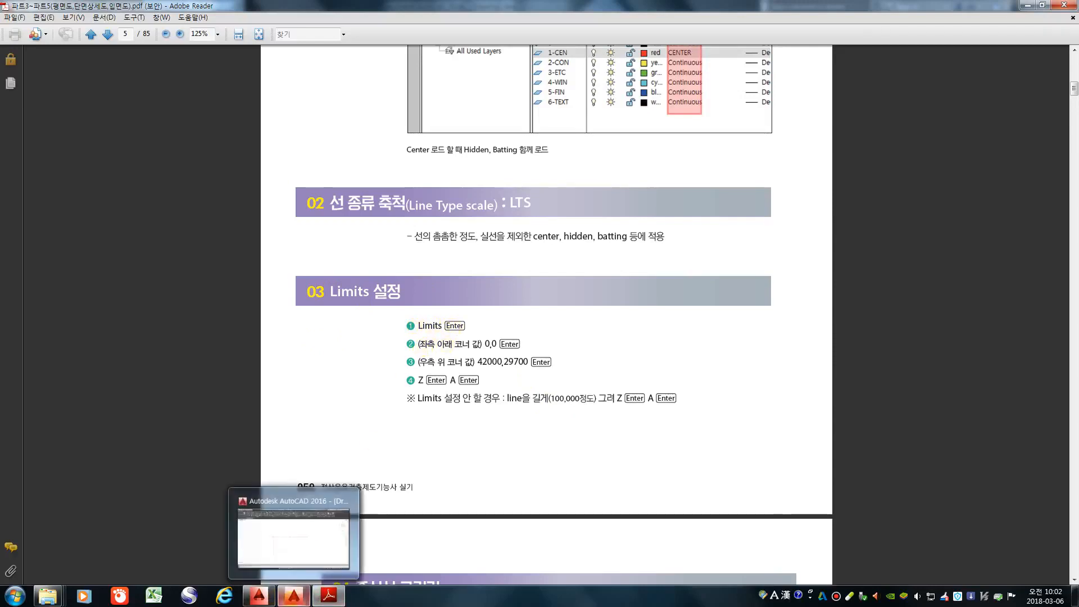
click(293, 596)
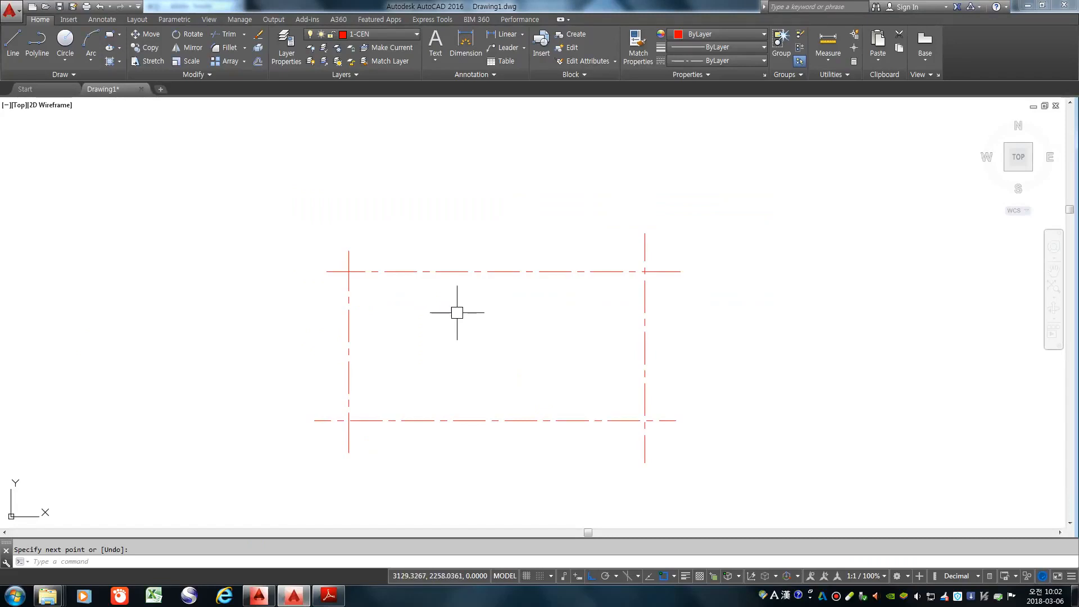
scroll(457, 312, down, 4)
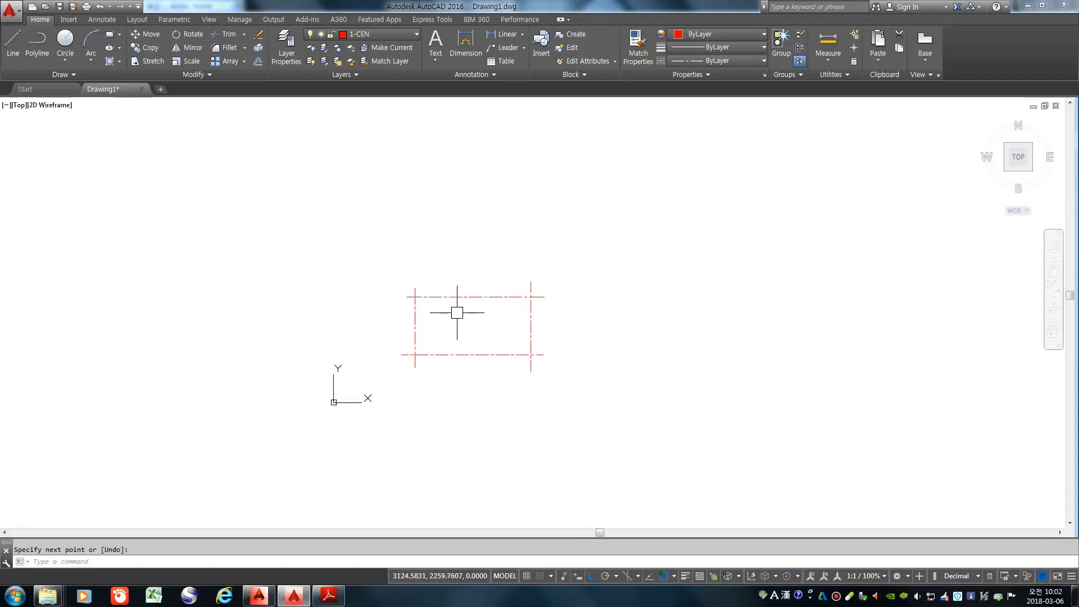
click(566, 384)
click(375, 252)
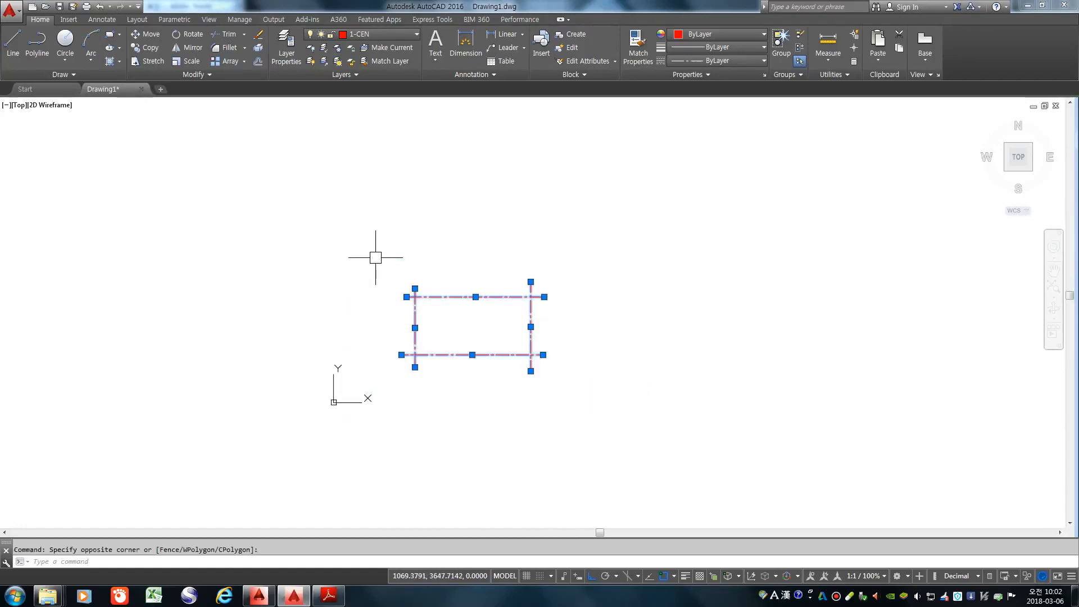
key(Delete)
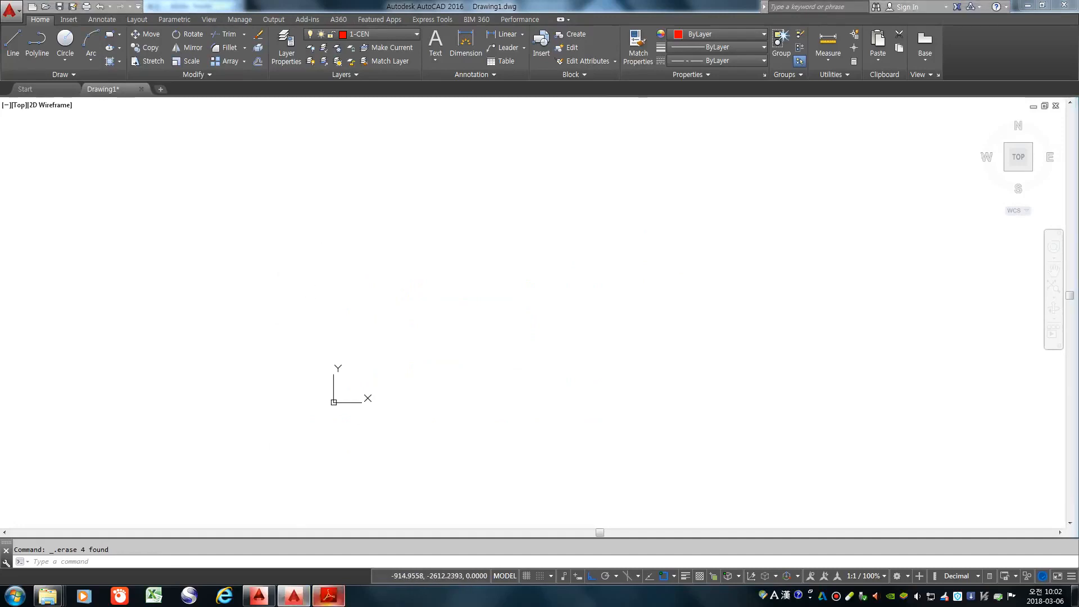
Step: Switch to Adobe Reader and read the Limits command and its lower-left corner entry on page 5
click(329, 595)
drag(414, 329, 444, 328)
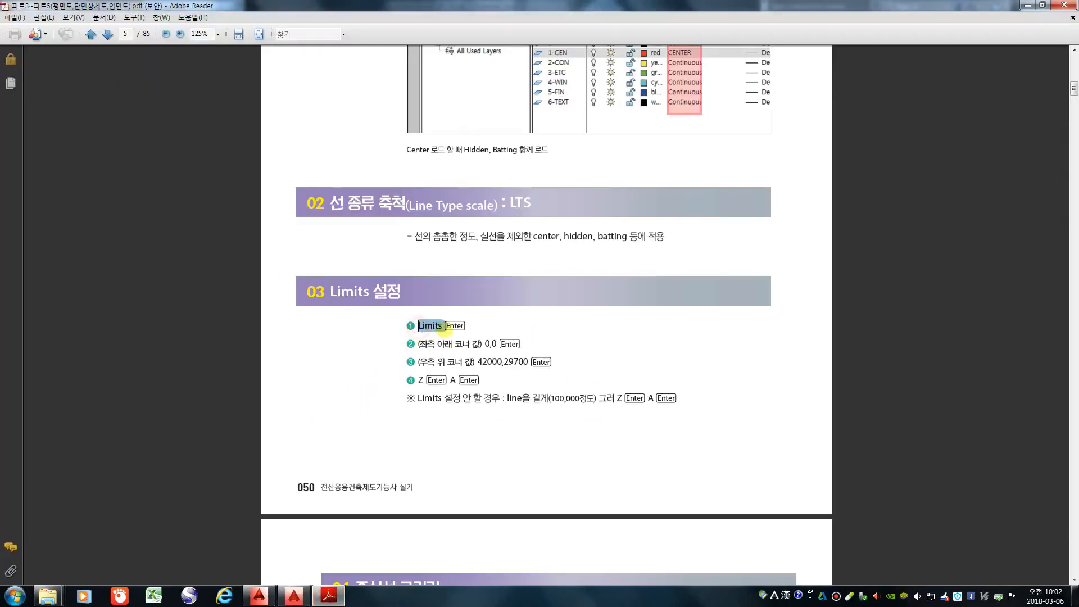
click(425, 344)
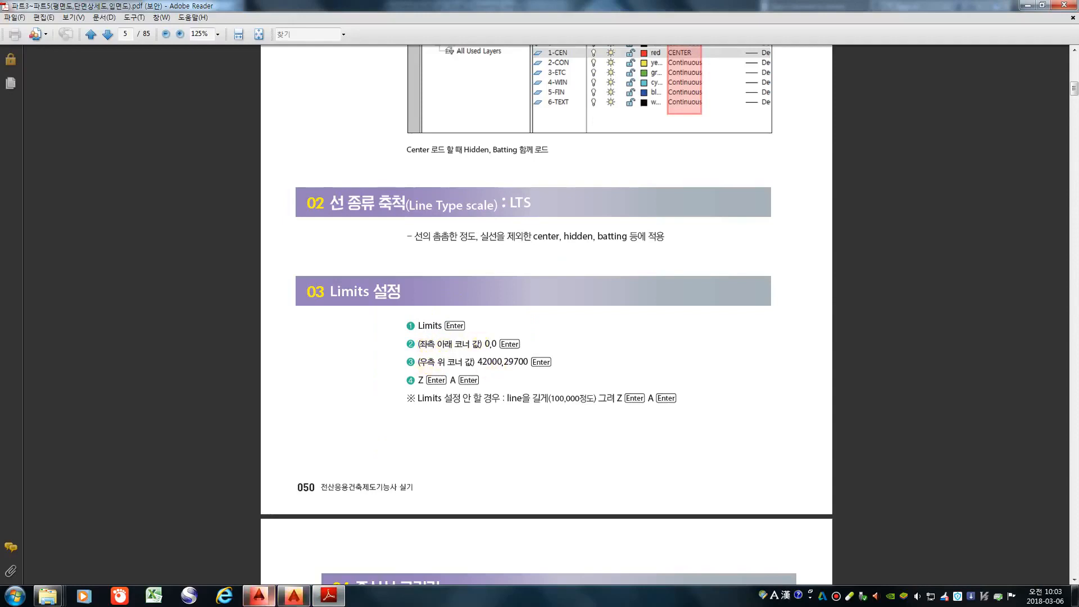
Step: Switch back to AutoCAD and trace the limits area with an empty selection window from near the origin to the upper right
click(293, 595)
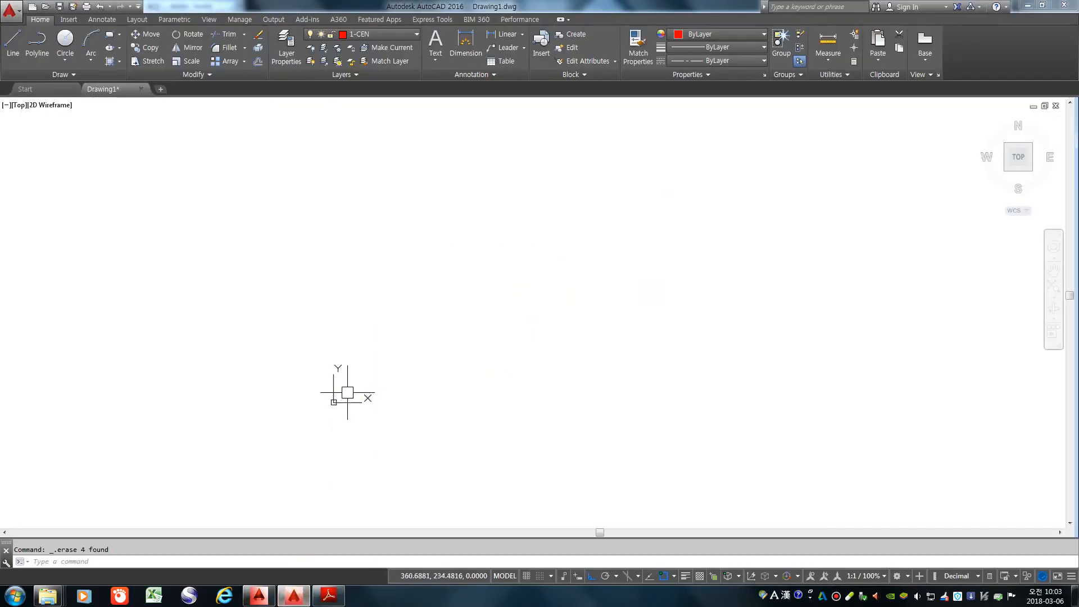
click(356, 391)
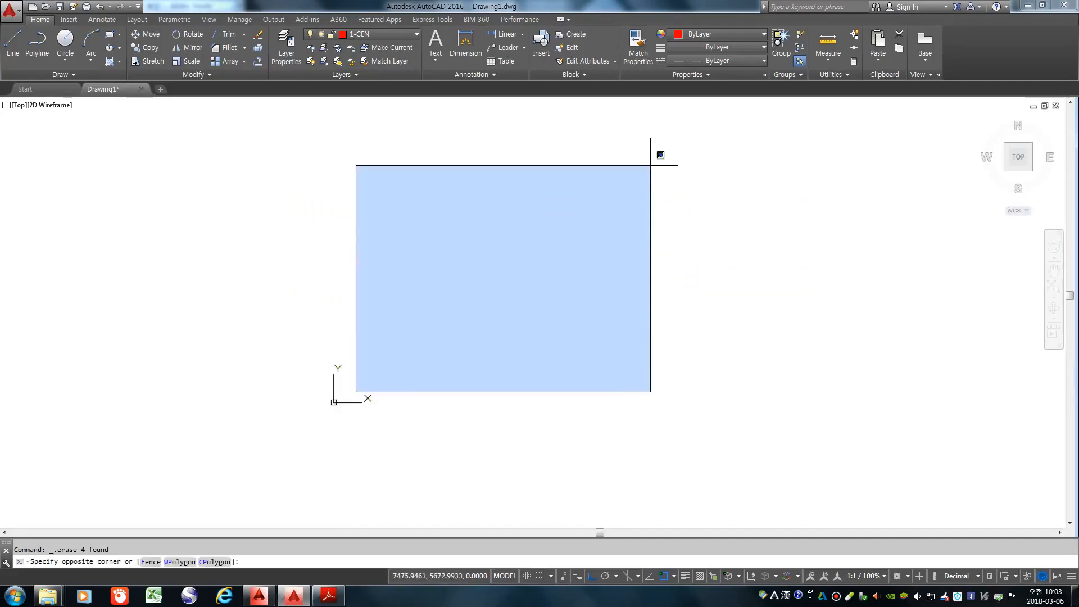
click(917, 118)
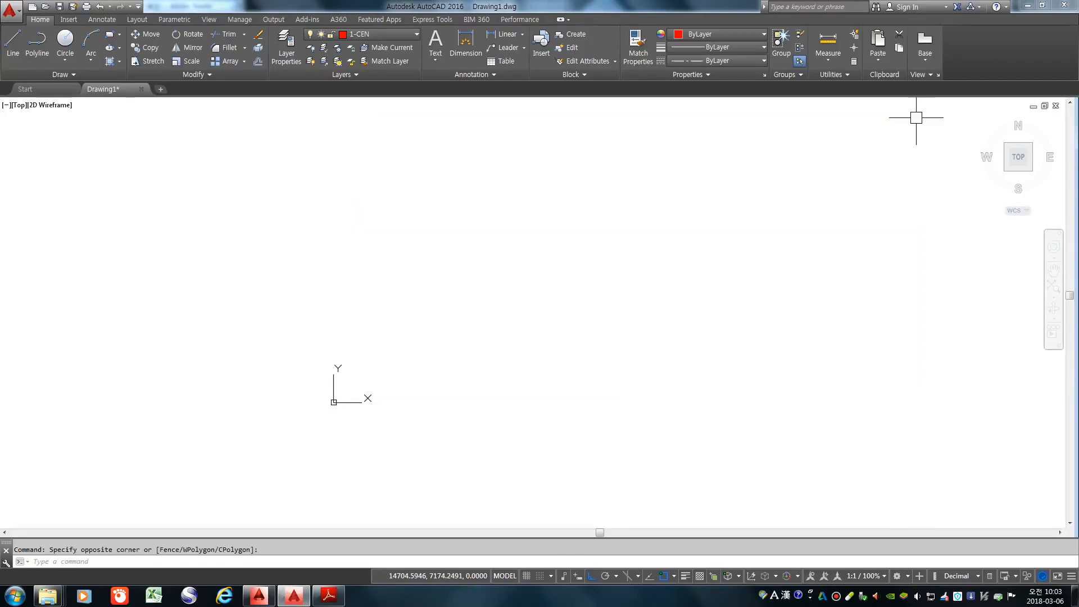
Step: Switch to Adobe Reader and read the Zoom All step and the alternative of drawing a line about 100,000 long
click(329, 595)
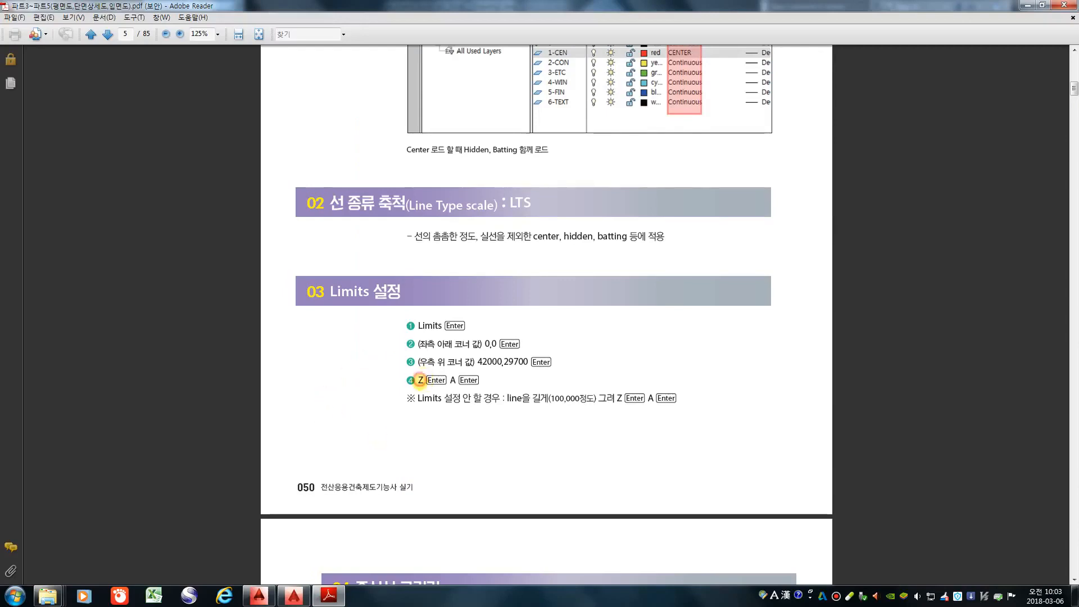
click(451, 380)
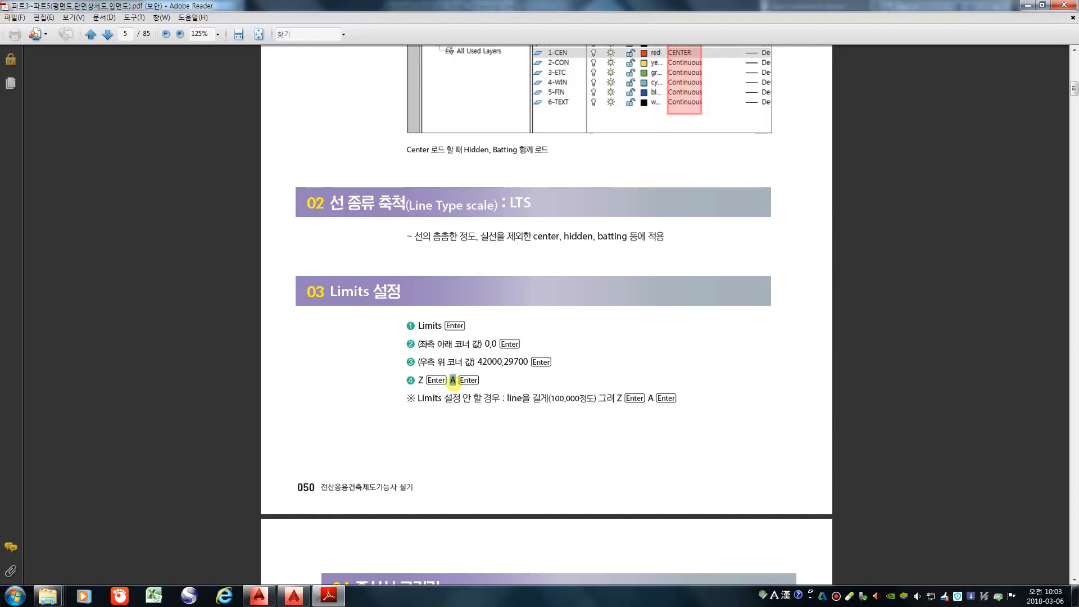
click(496, 384)
drag(417, 398, 572, 399)
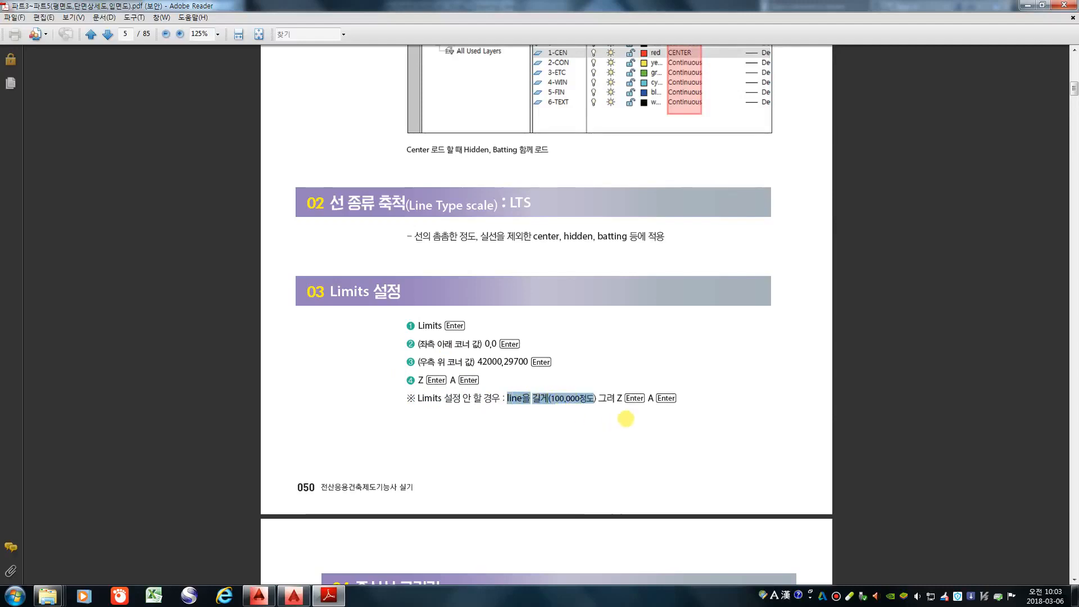
click(622, 398)
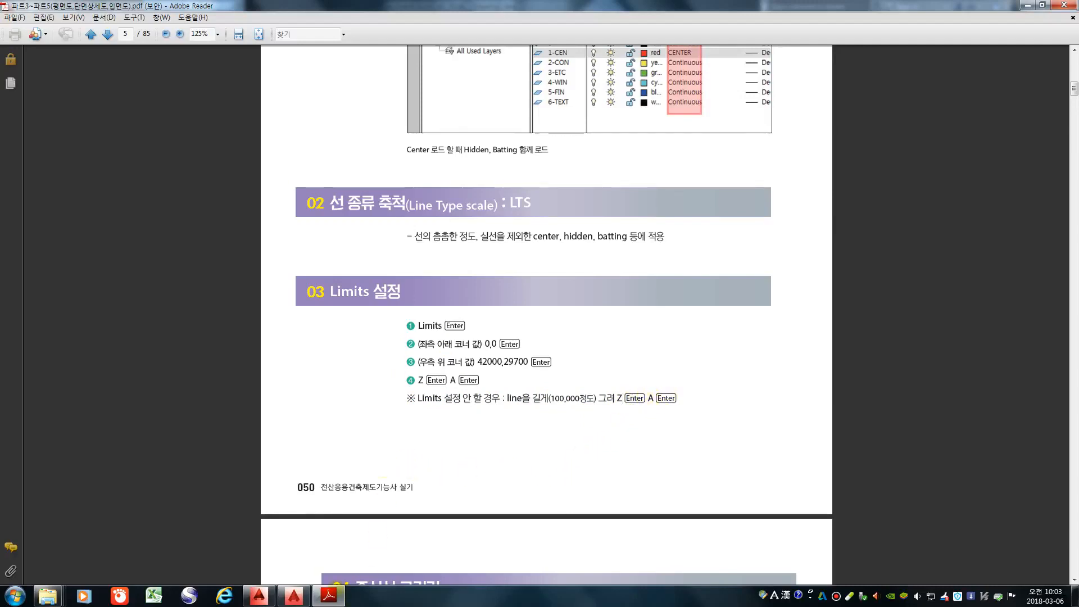
Step: Switch back to AutoCAD and draw a horizontal line 100000 long to the right, starting just below the origin
click(306, 506)
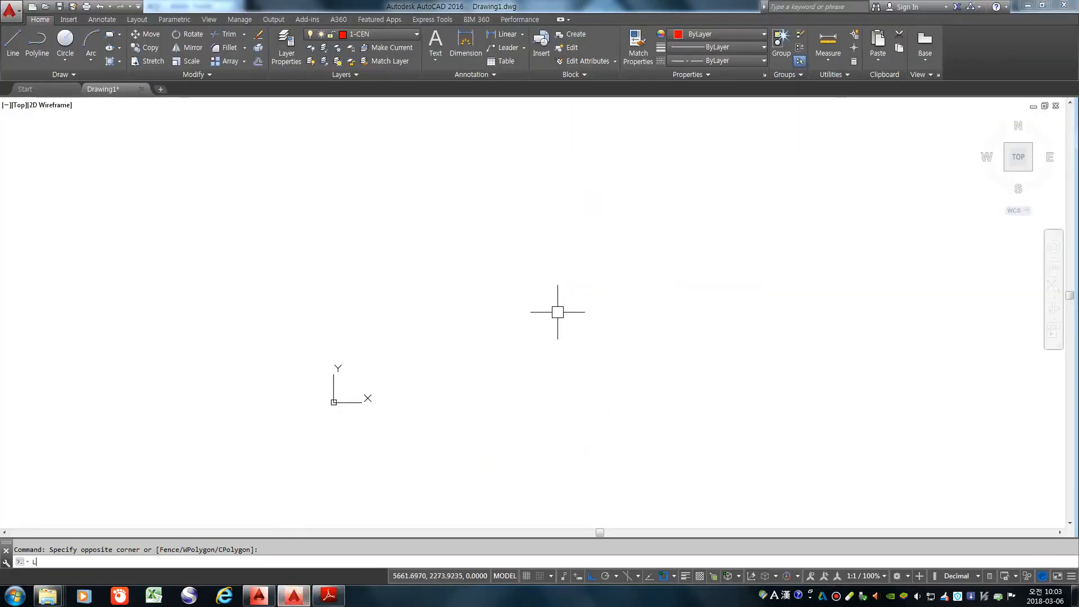
text(L)
key(Return)
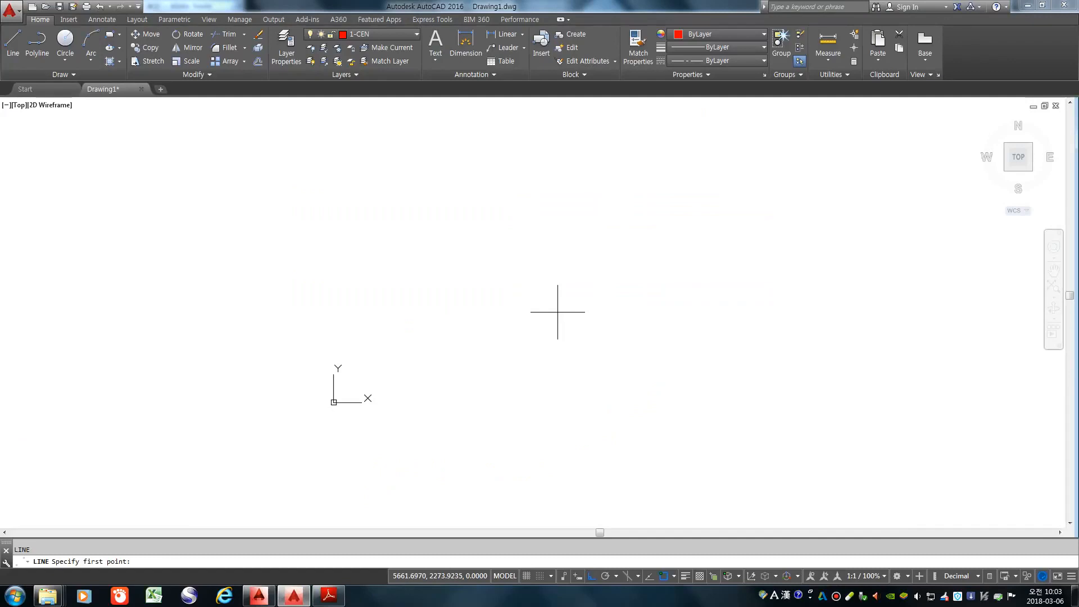
click(362, 426)
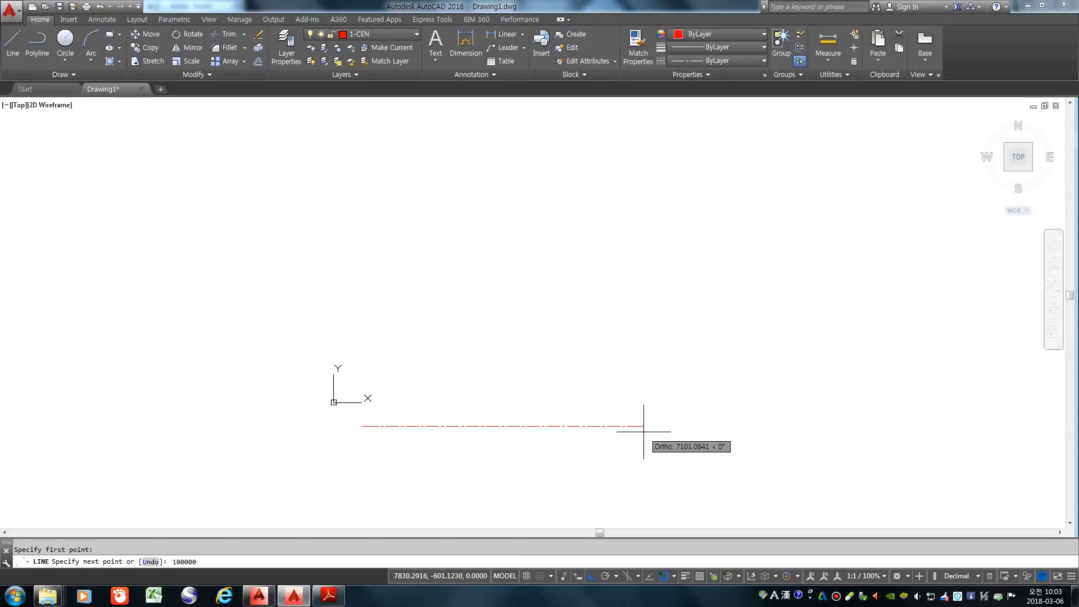
key(Return)
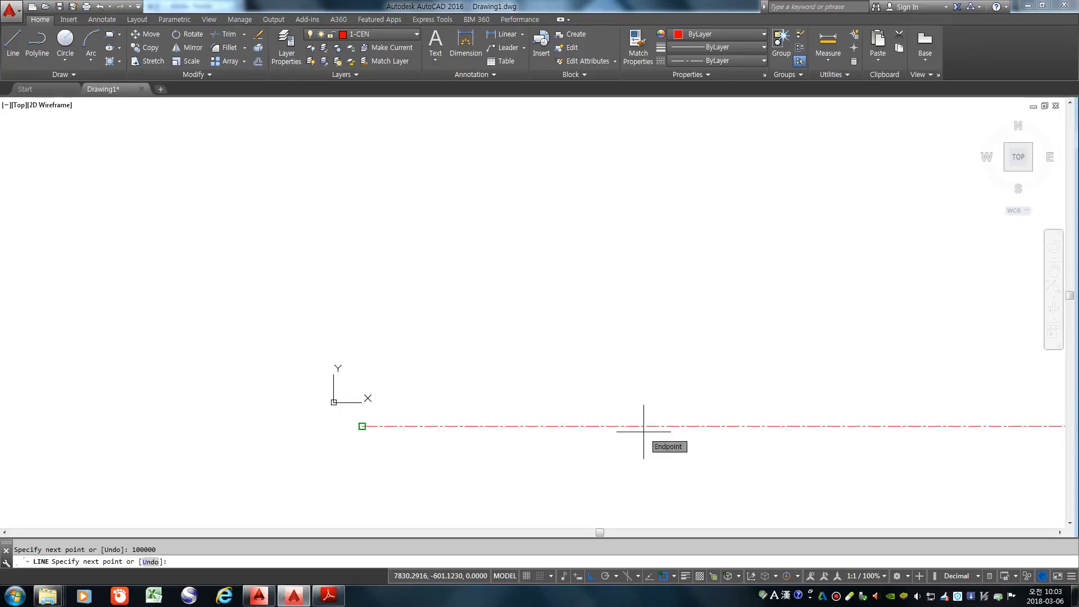
key(Return)
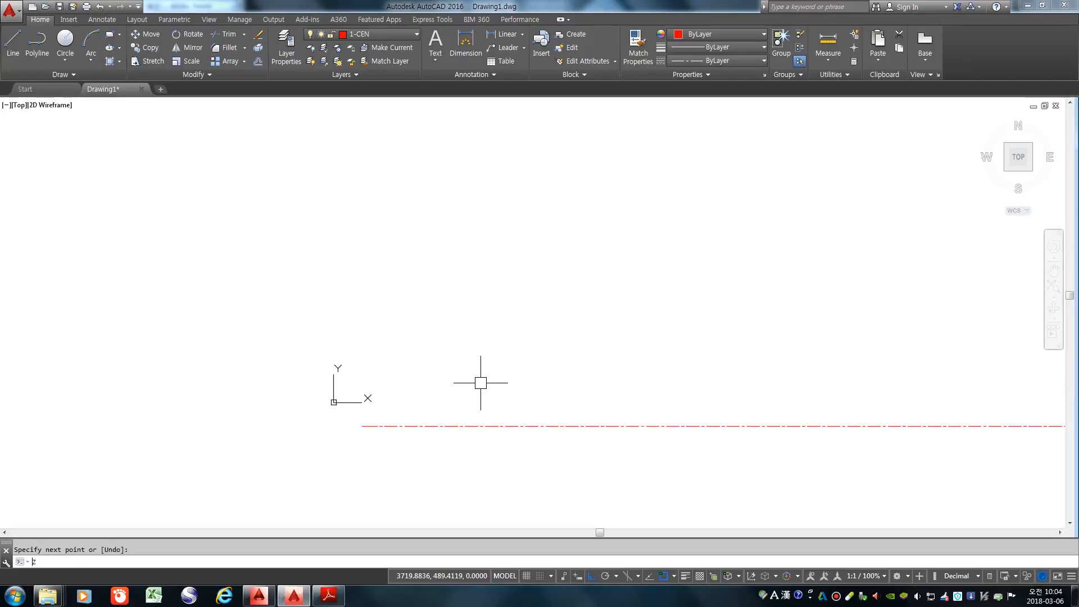
Step: Fit the entire 100000 line in view with Zoom All, and repeat the fit with Zoom Extents
text(z)
key(Return)
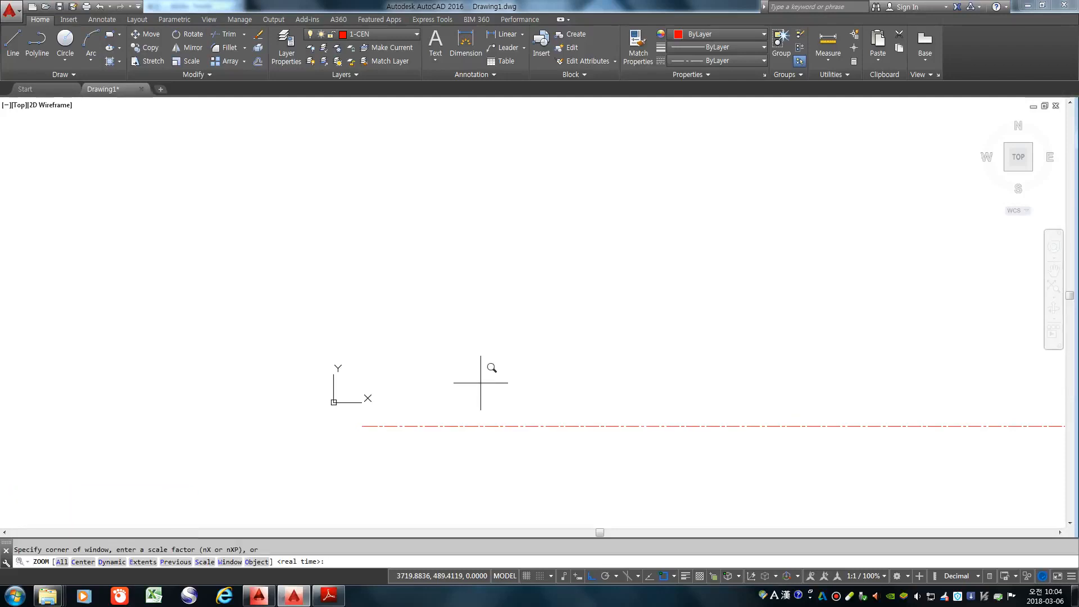
text(A)
key(Return)
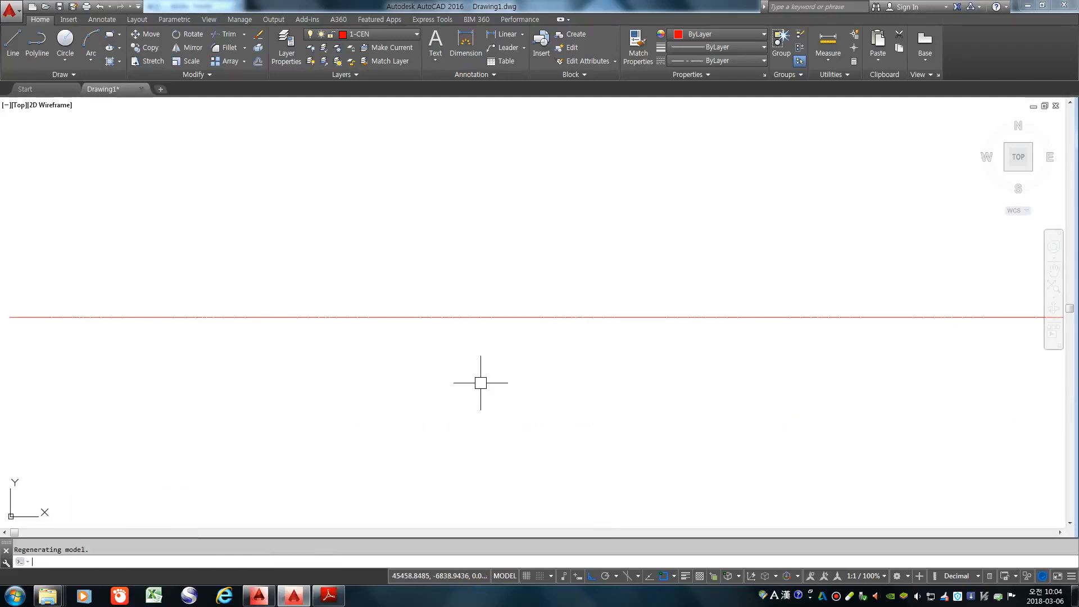
scroll(236, 403, down, 2)
scroll(359, 395, down, 2)
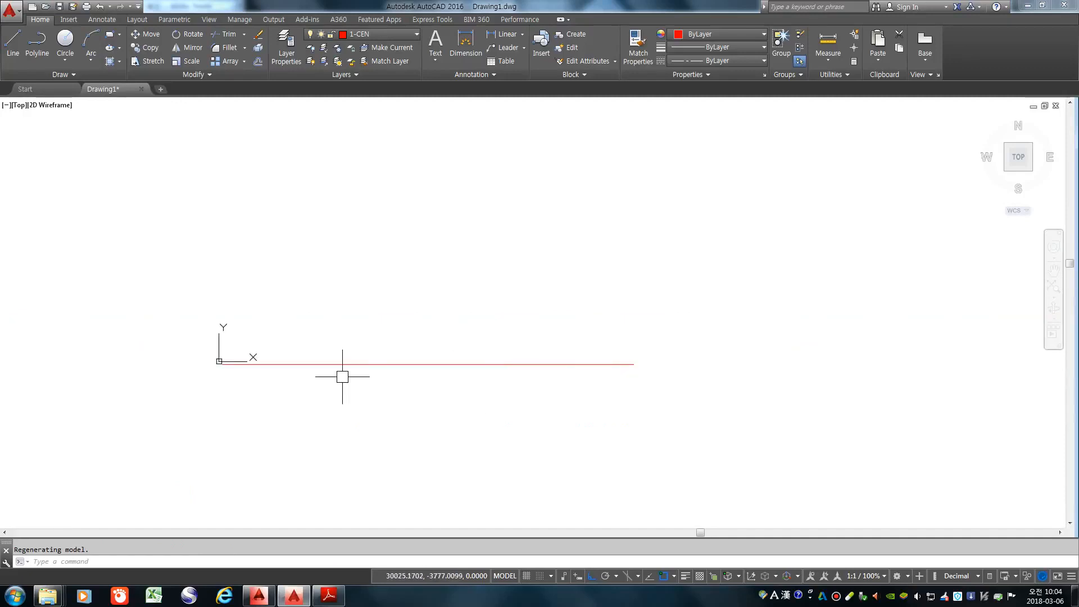
scroll(343, 376, up, 2)
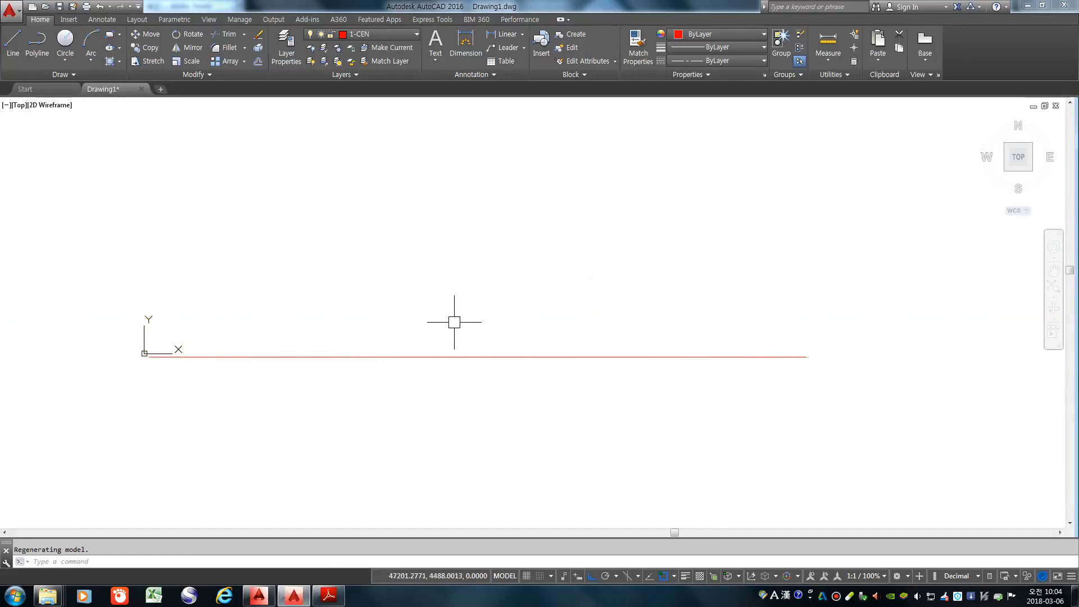
middle_click(414, 268)
middle_click(414, 267)
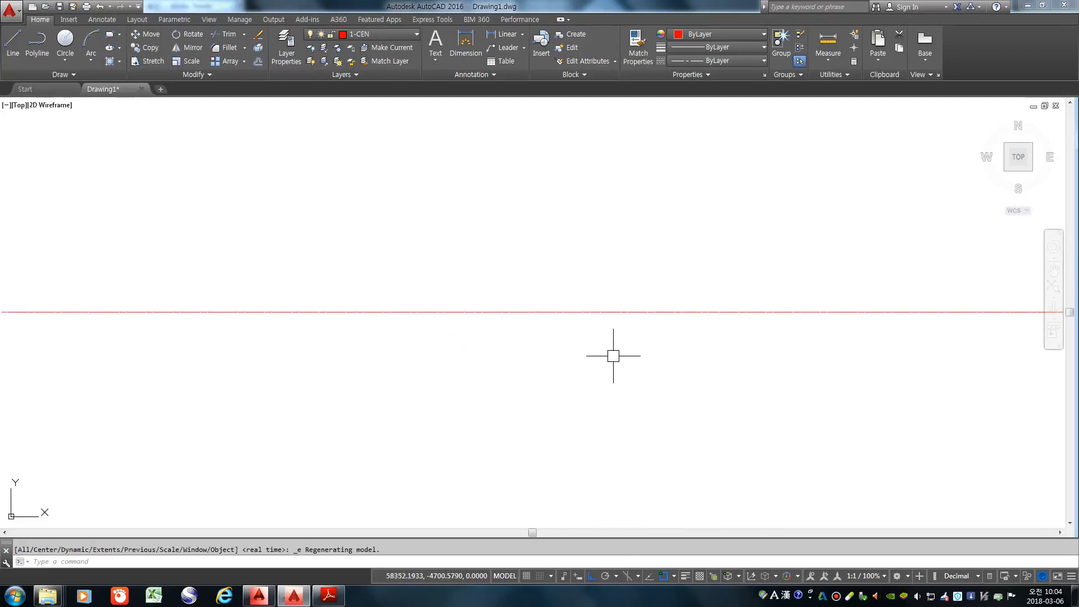
Step: Examine the long center line near the origin and in full to compare how its linetype shows at different scales
scroll(592, 354, down, 4)
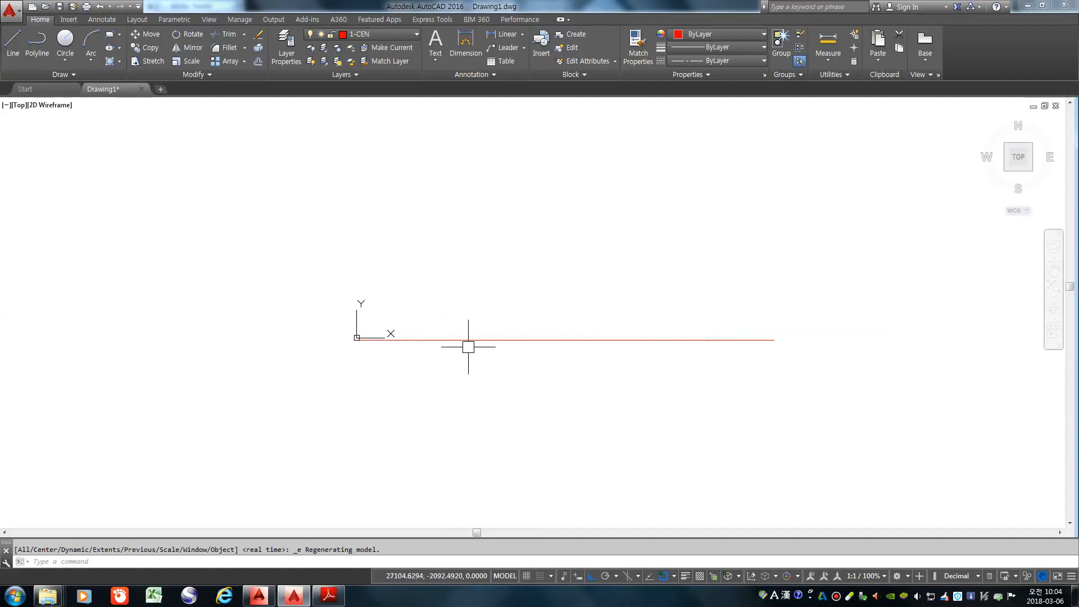
scroll(401, 359, up, 4)
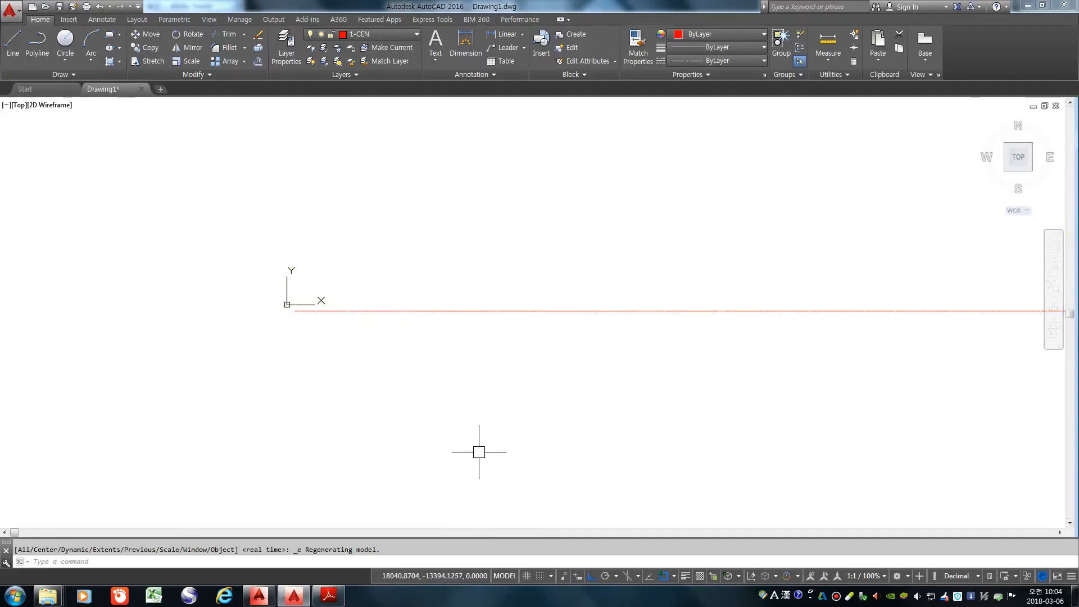
scroll(478, 436, down, 3)
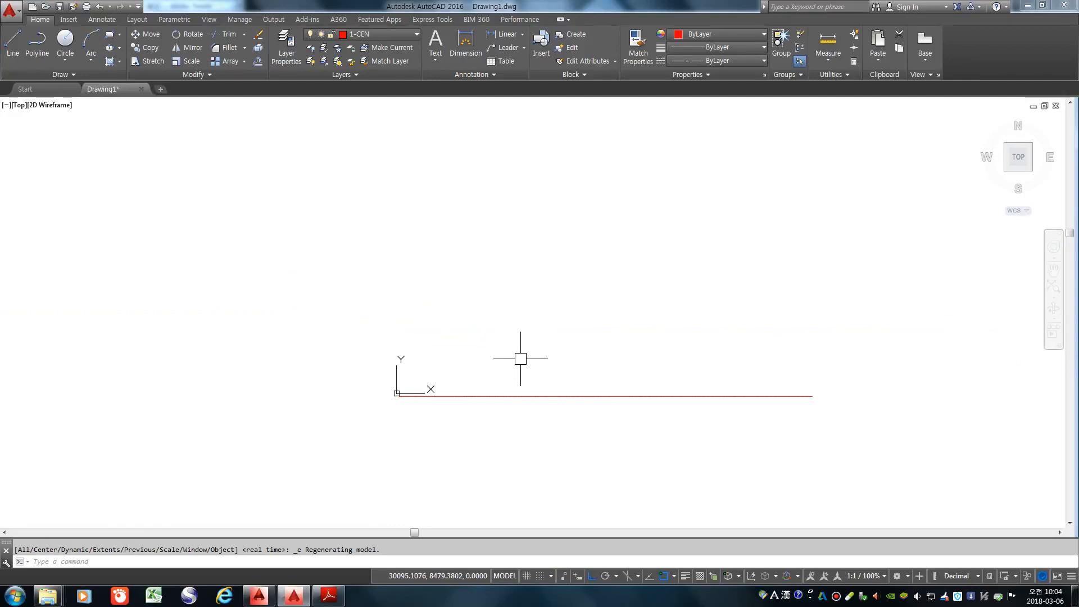
scroll(453, 366, up, 4)
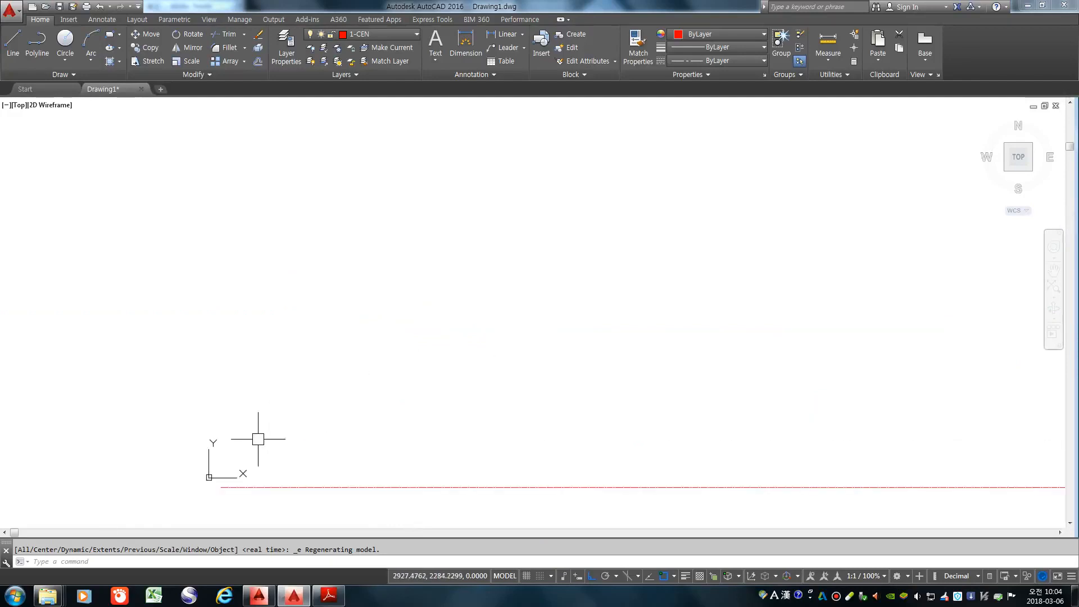
scroll(258, 439, up, 2)
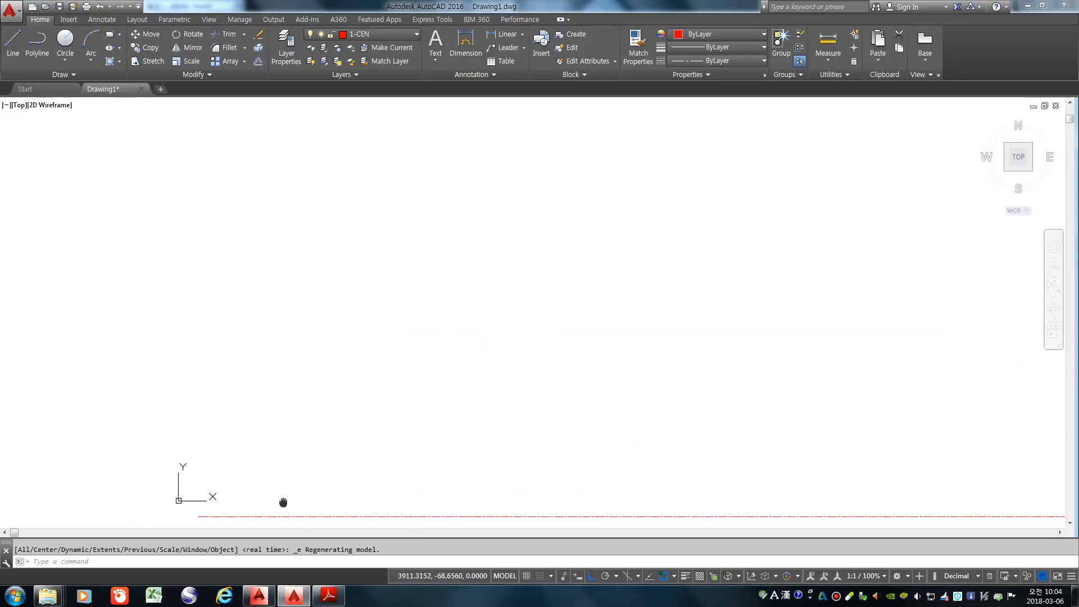
middle_drag(285, 504, 347, 413)
scroll(336, 387, up, 3)
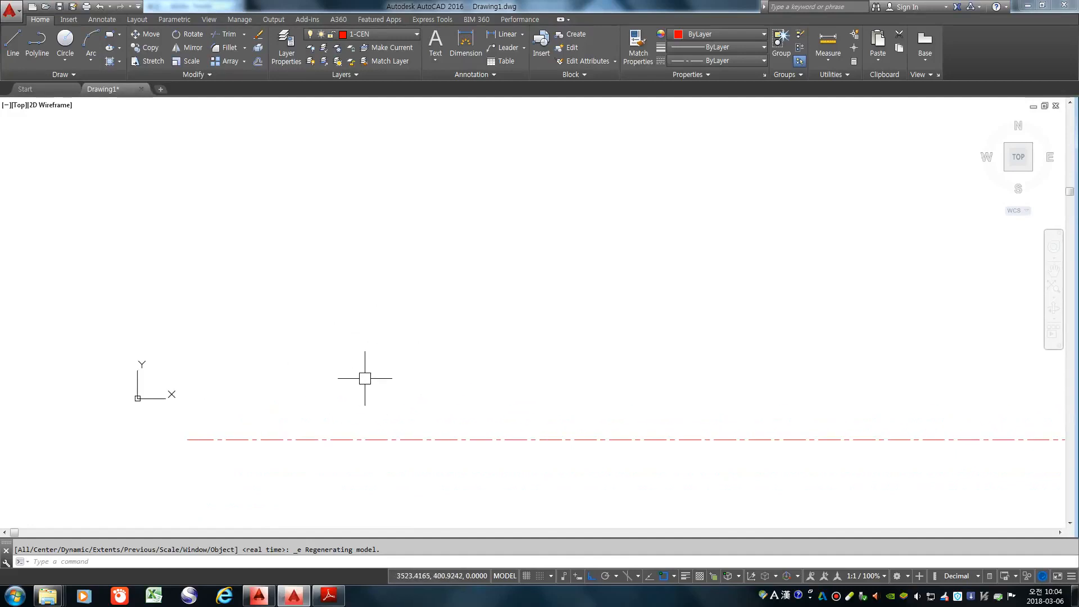
text(l)
key(Return)
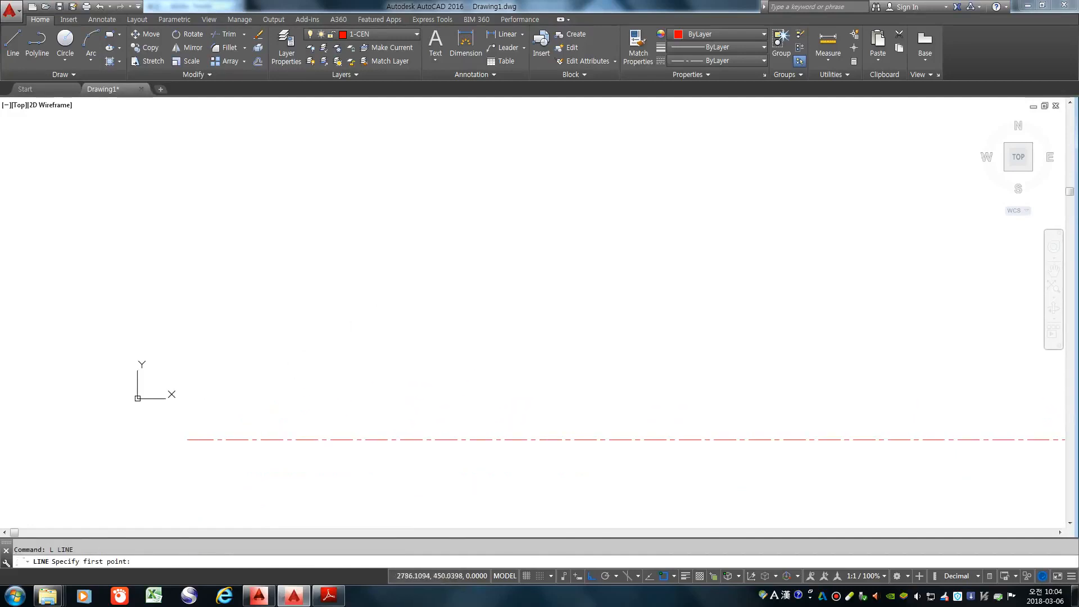
key(Escape)
Step: Draw a small freehand rectangle just above the long line, close to the origin
text(rec)
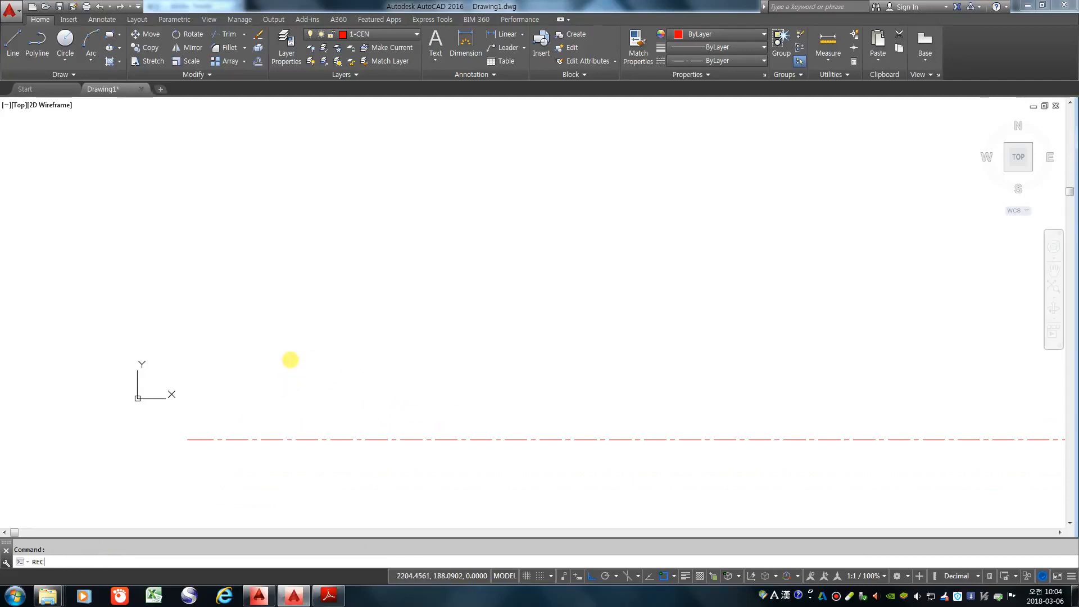
key(Return)
click(287, 362)
click(306, 383)
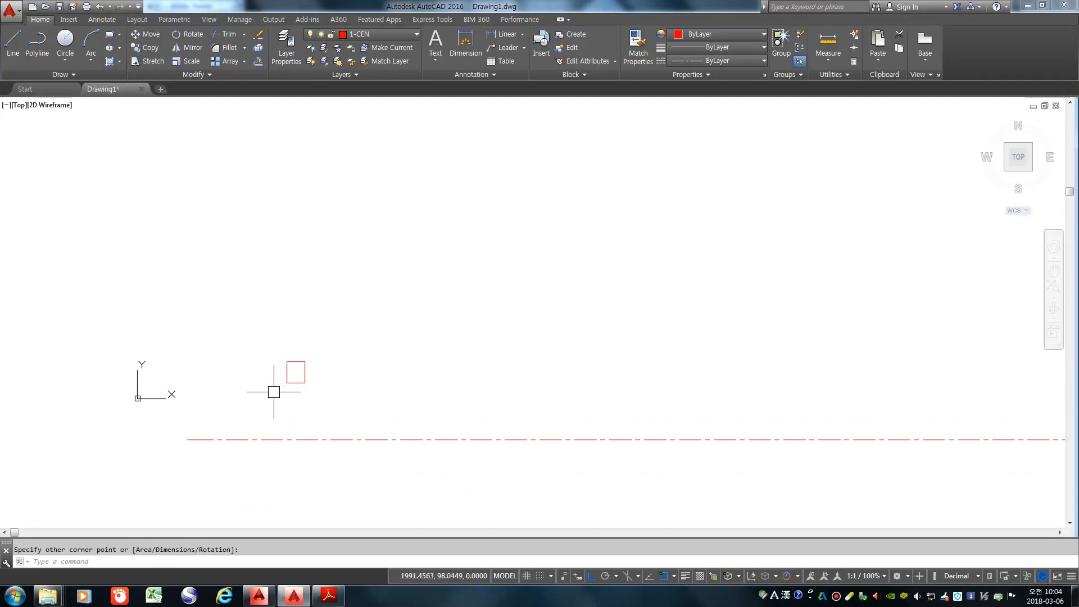
Step: Erase both the small rectangle and the long horizontal line
scroll(295, 375, up, 4)
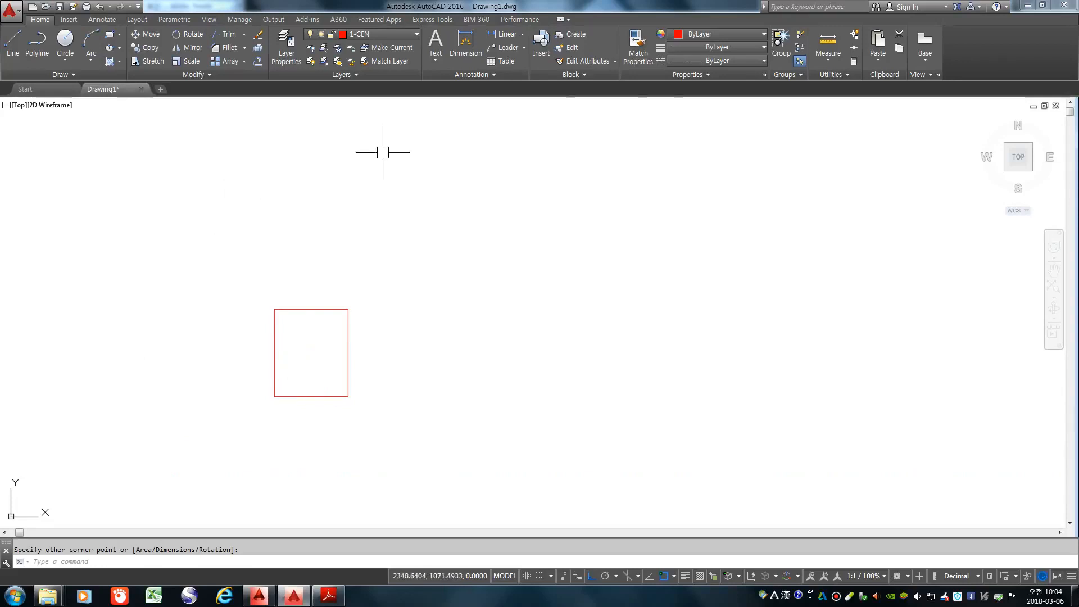
scroll(397, 253, down, 5)
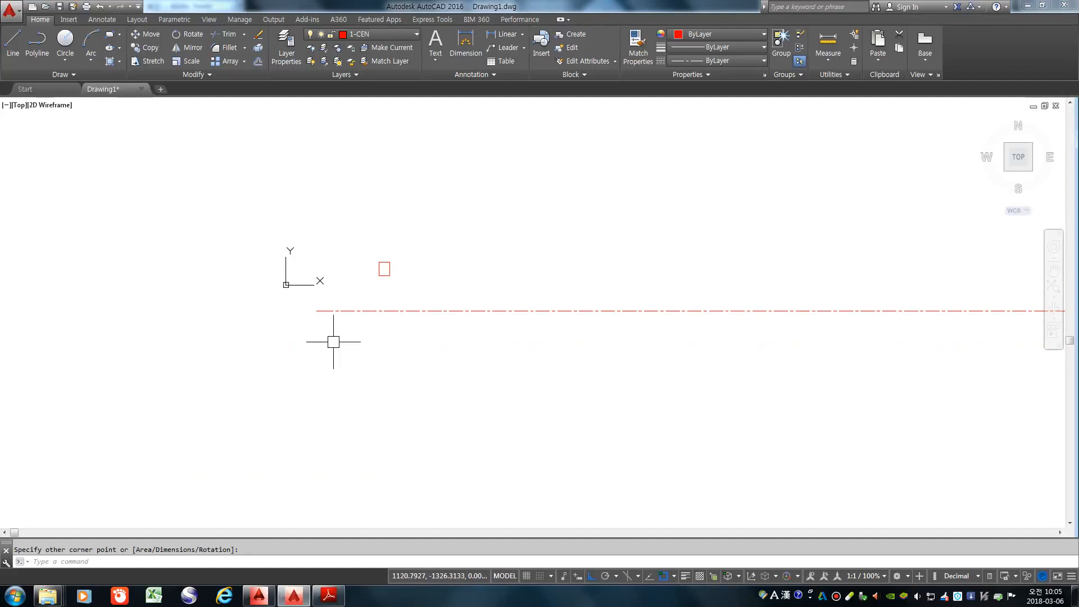
scroll(330, 363, down, 3)
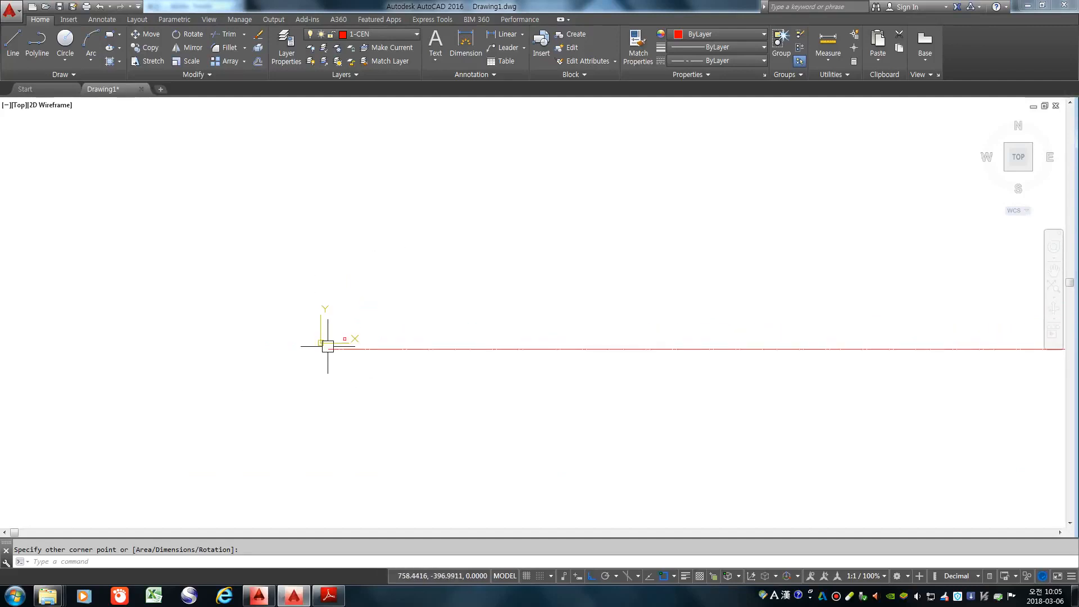
scroll(469, 383, down, 3)
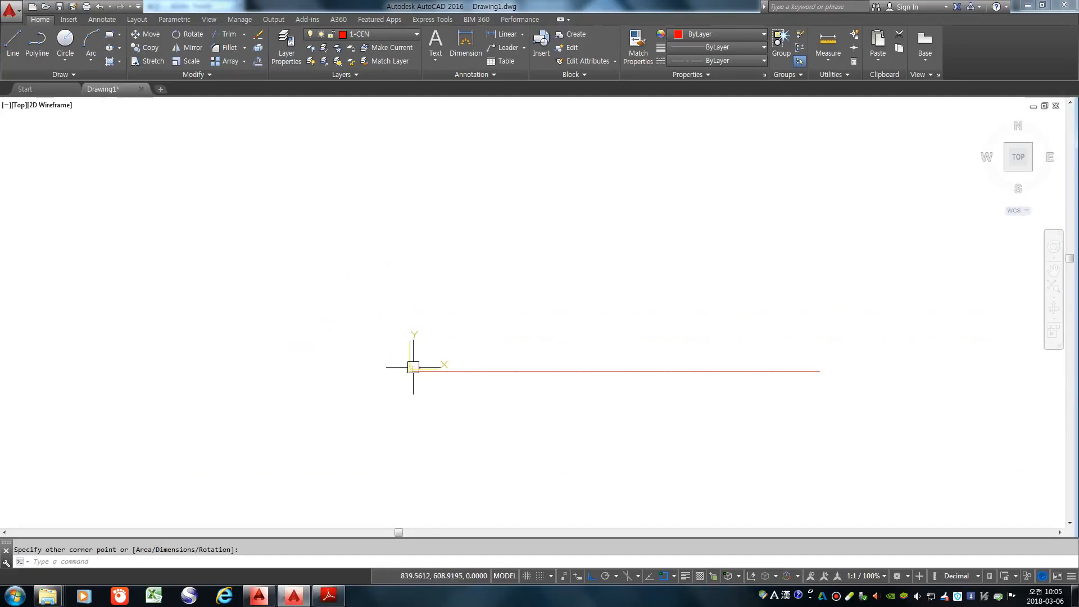
scroll(414, 369, up, 8)
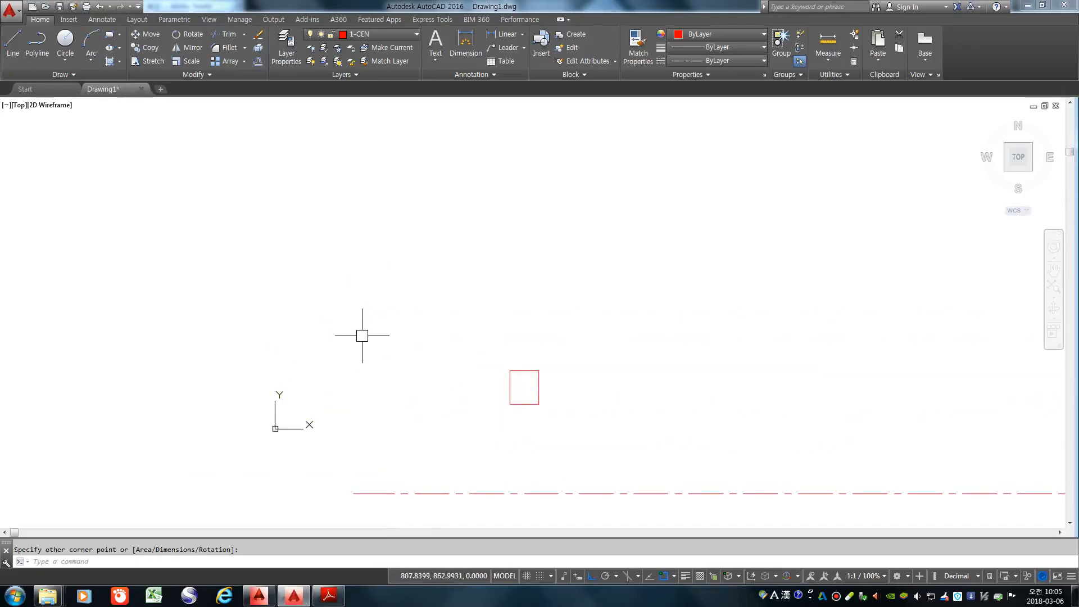
scroll(335, 335, down, 4)
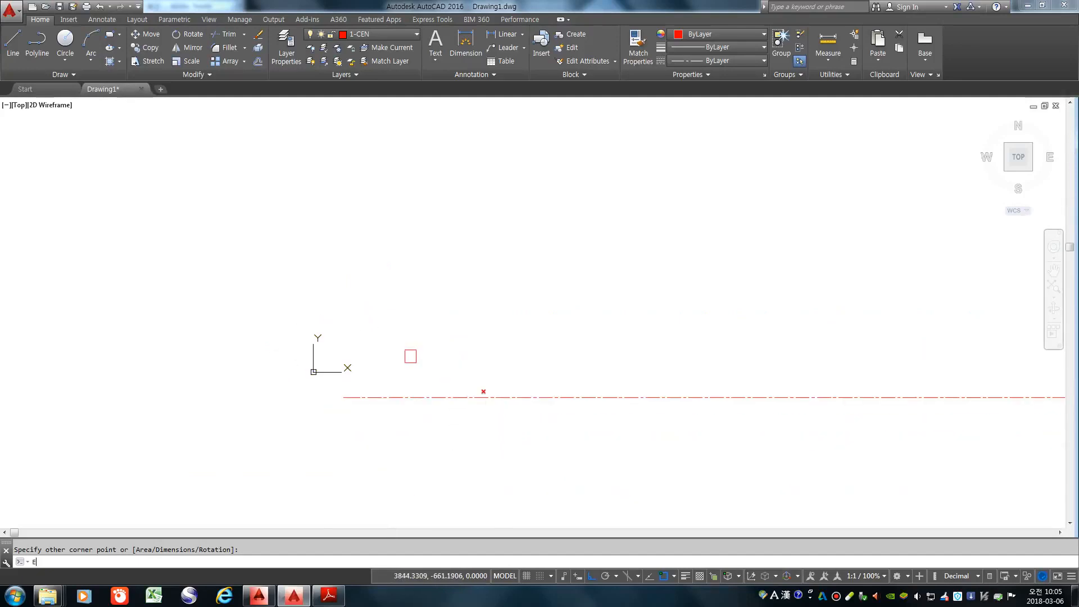
key(Escape)
text(e)
key(Return)
click(432, 377)
click(388, 336)
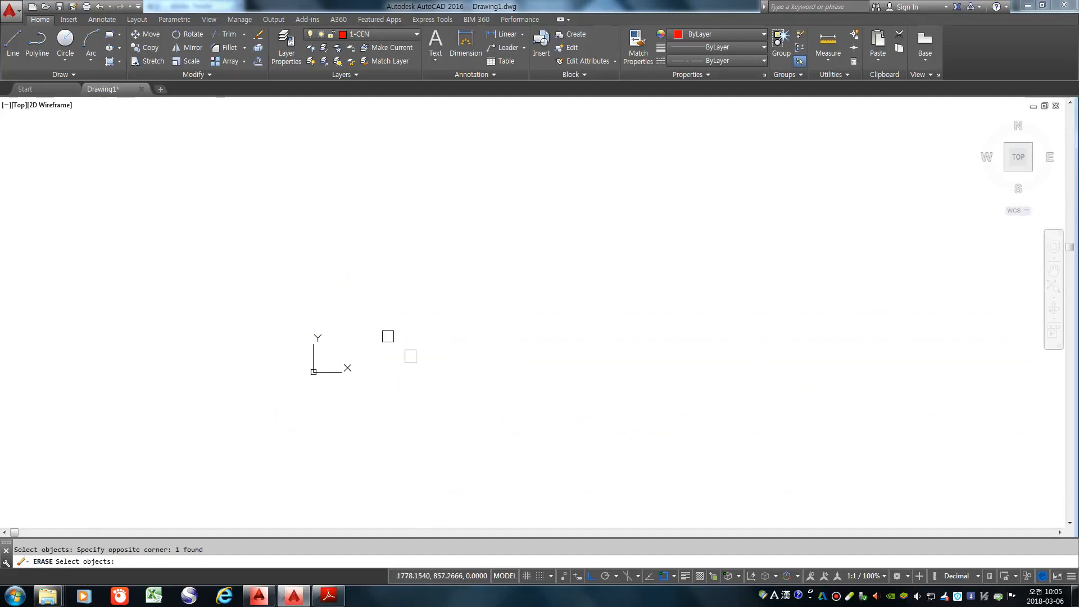
key(Return)
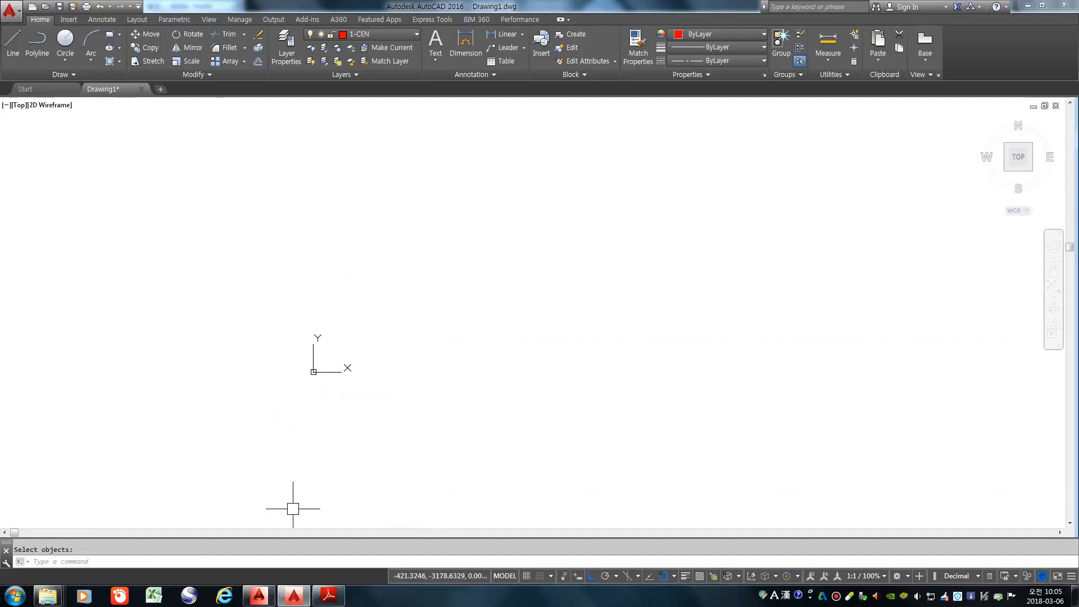
text(l)
key(Return)
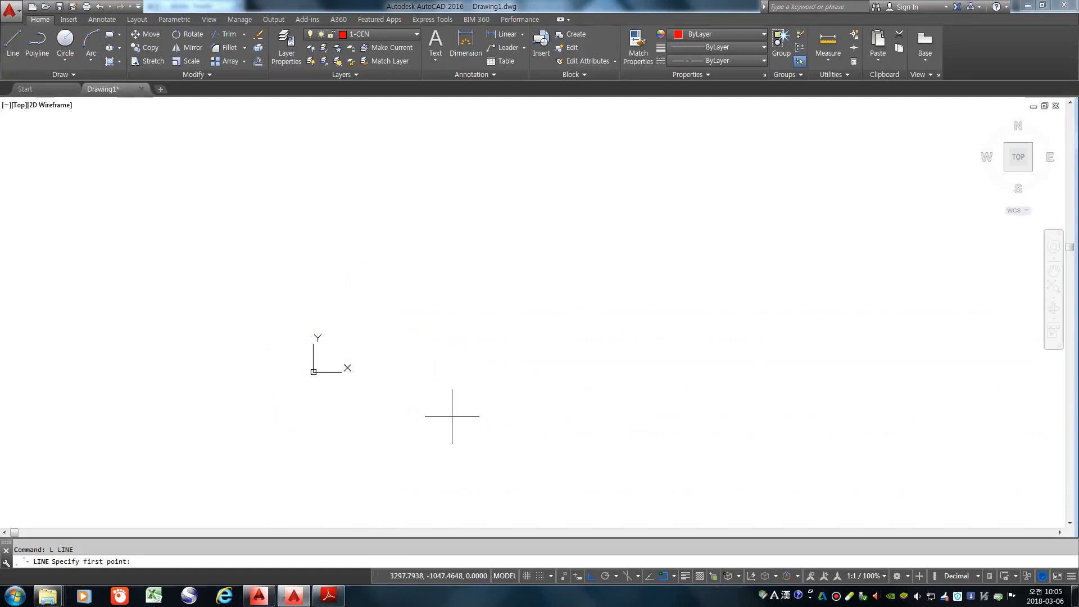
key(Escape)
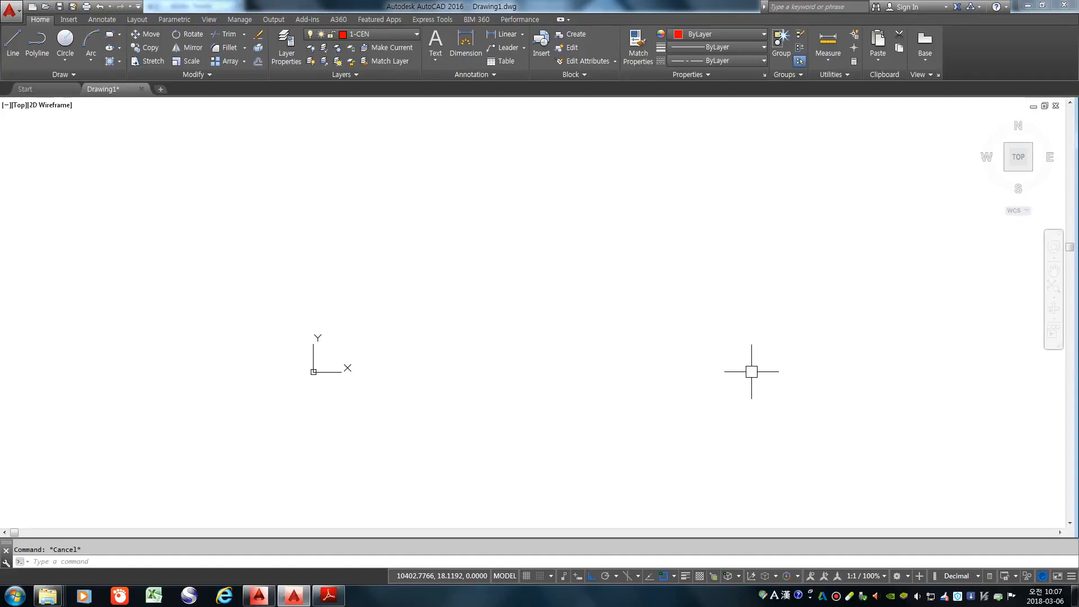
Step: Switch to Adobe Reader and go back to page 3 to examine the floor plan drawing and its dimensions
mouse_move(506, 366)
middle_down()
mouse_move(390, 441)
mouse_move(383, 434)
middle_up()
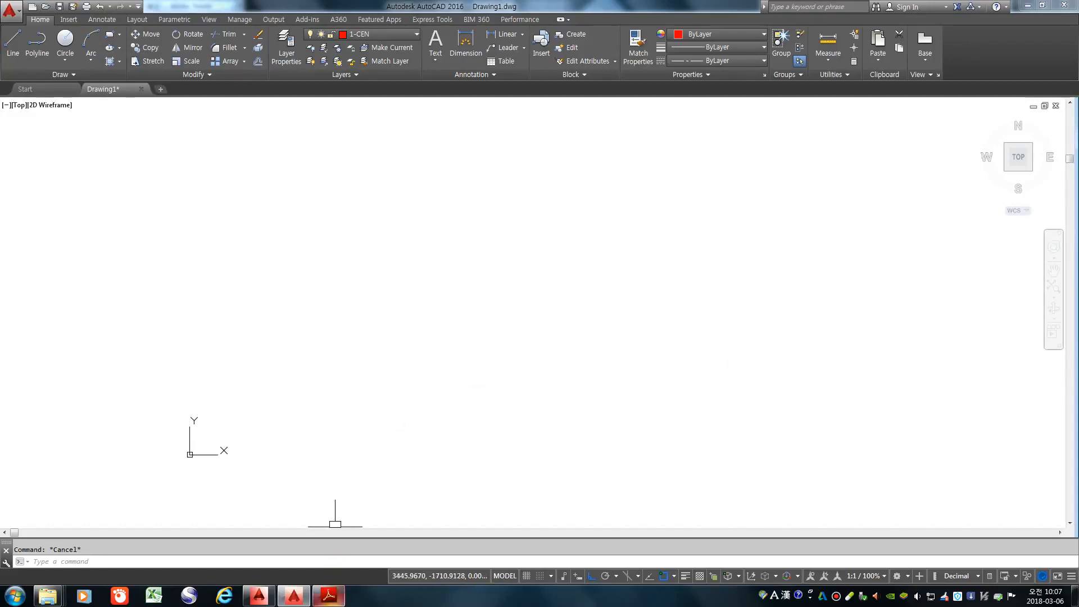
click(329, 597)
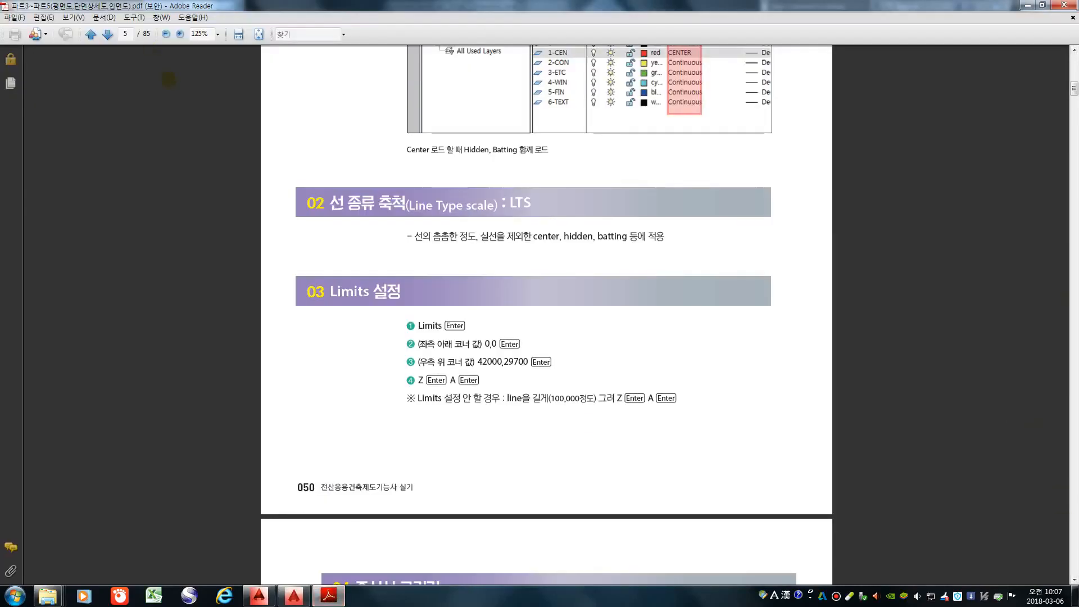
click(106, 35)
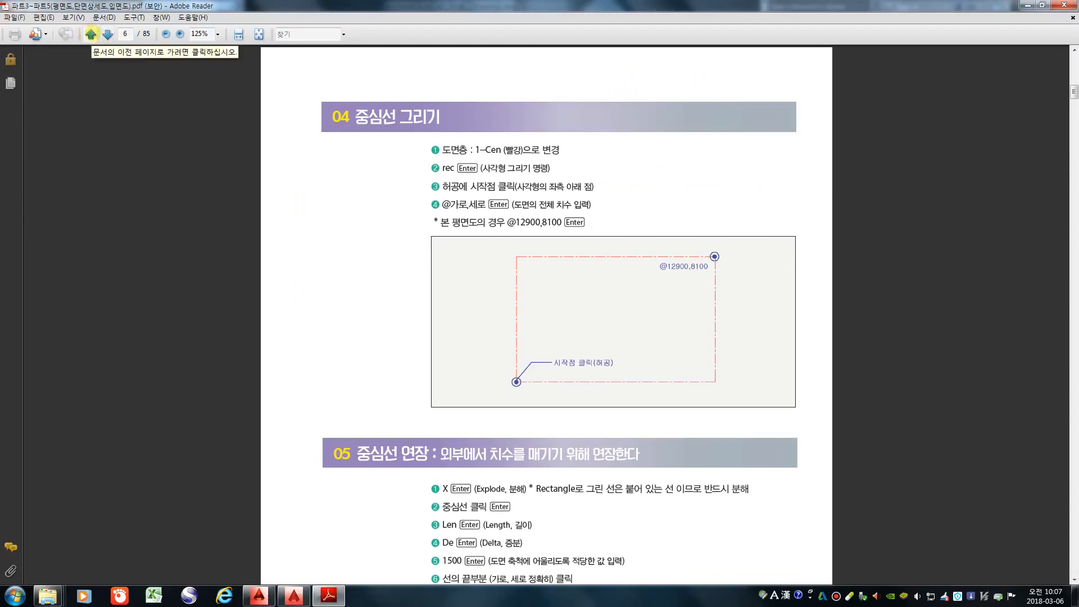
click(91, 34)
click(90, 34)
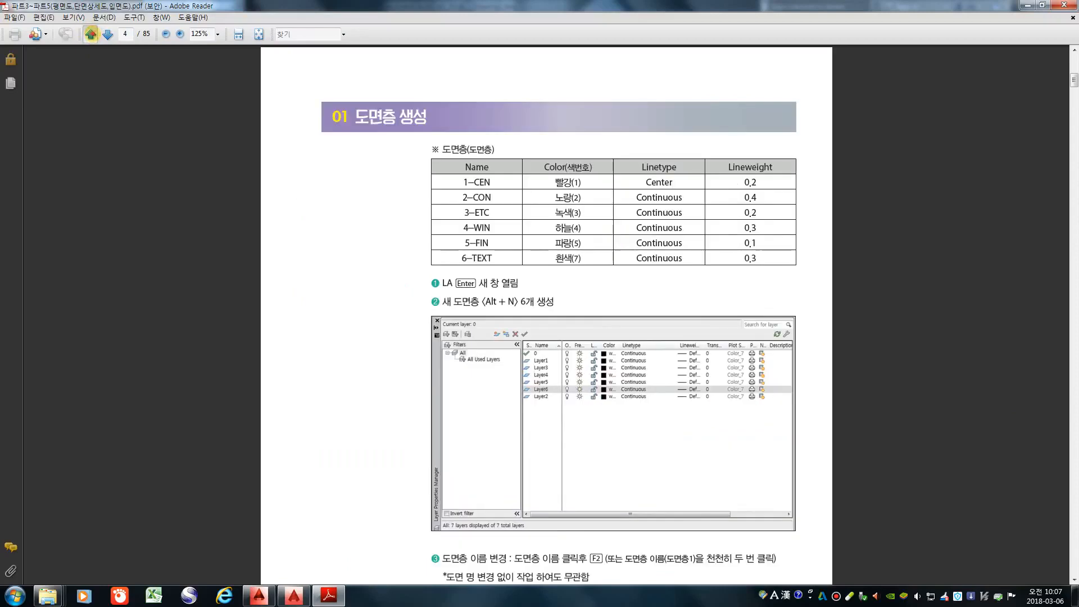
click(90, 34)
scroll(460, 261, down, 3)
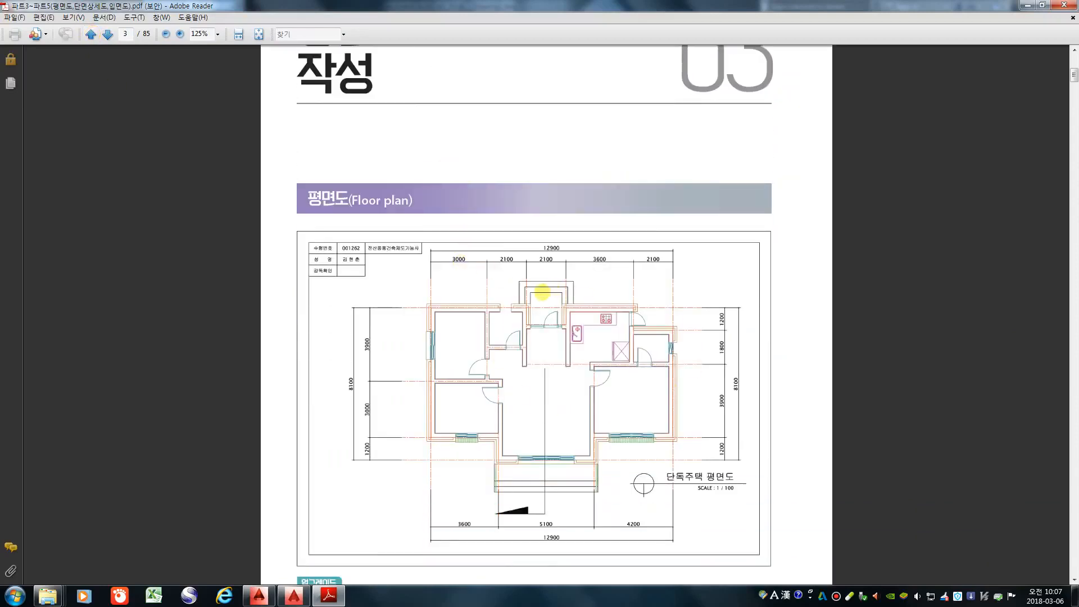
scroll(542, 291, down, 2)
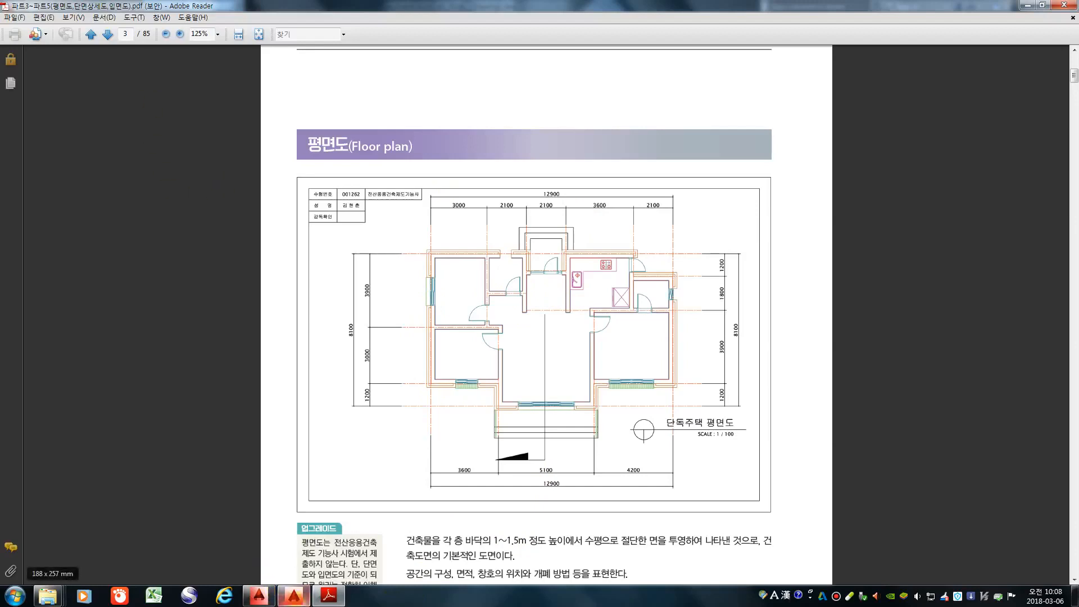
Step: Switch back to AutoCAD and set the 2-CON layer's color to magenta in the layer properties
click(294, 596)
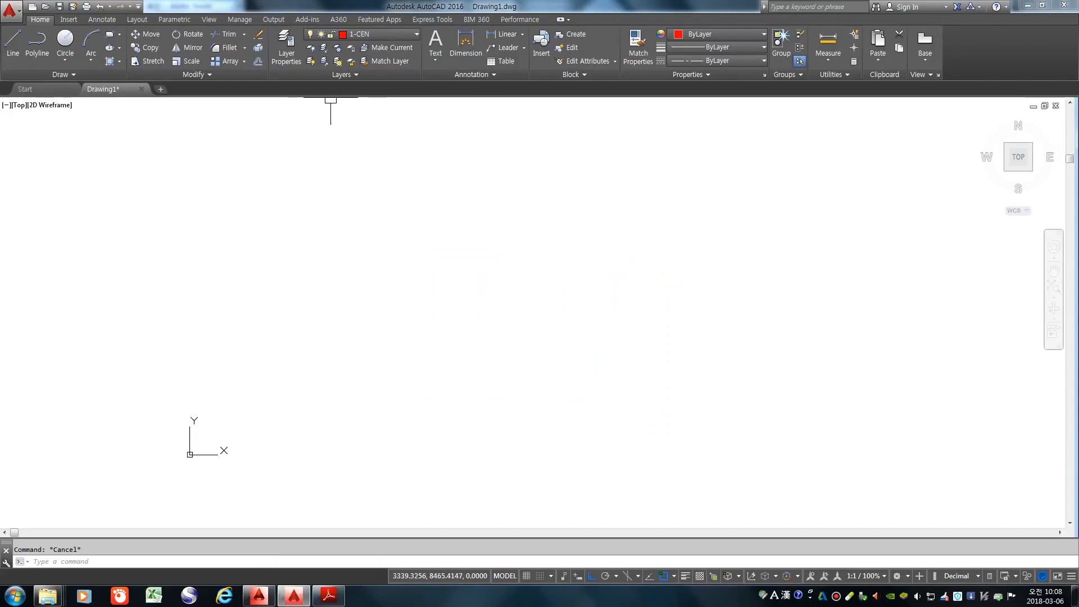
text(LA)
key(Return)
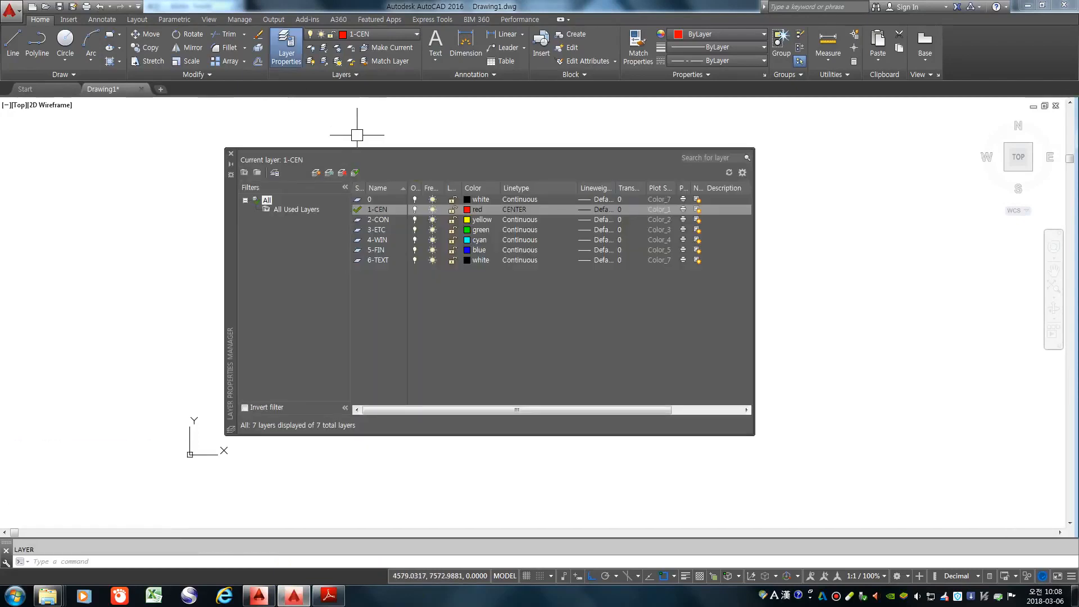
click(482, 219)
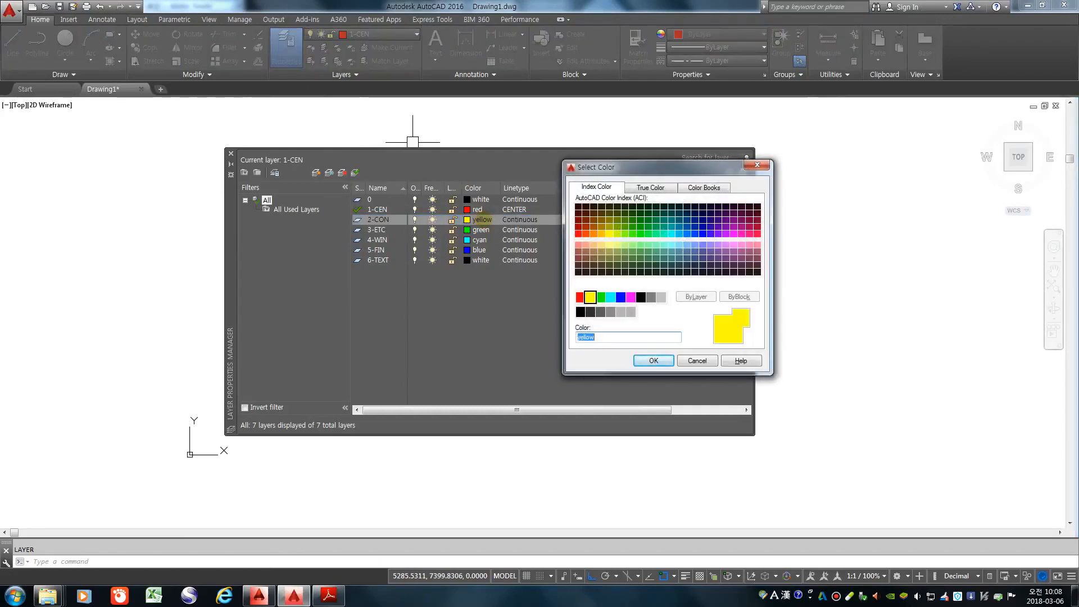
click(631, 297)
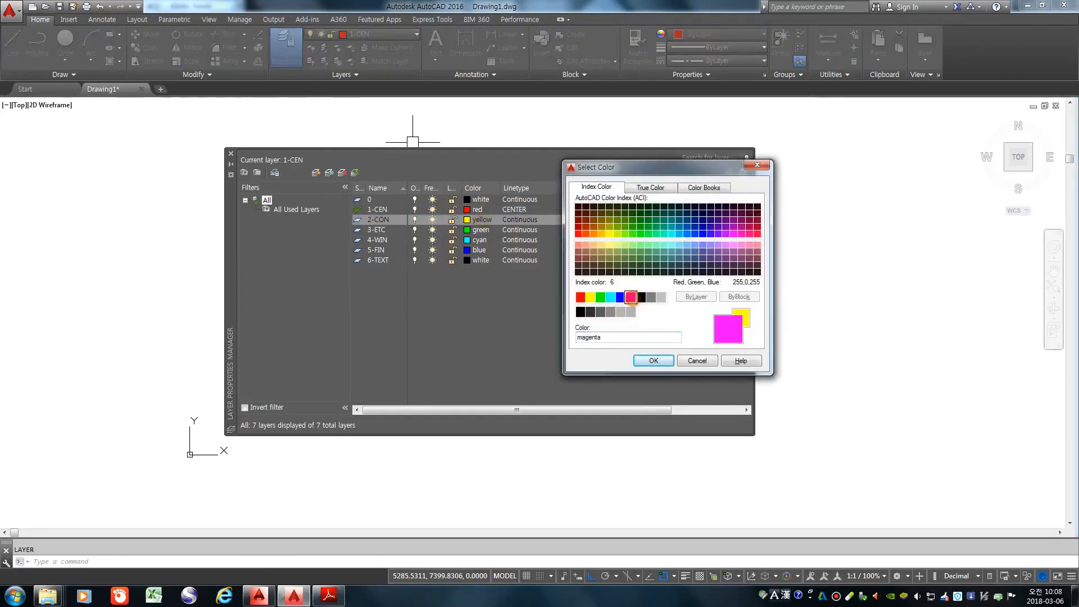
click(653, 360)
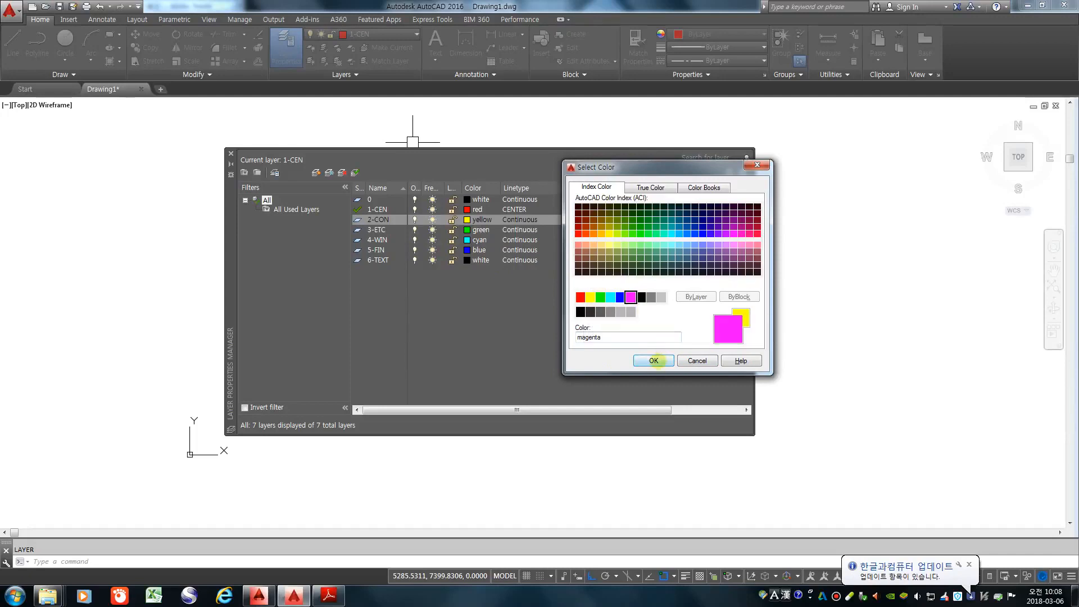
Step: Confirm magenta as the 2-CON layer's color and close the layer properties
click(654, 360)
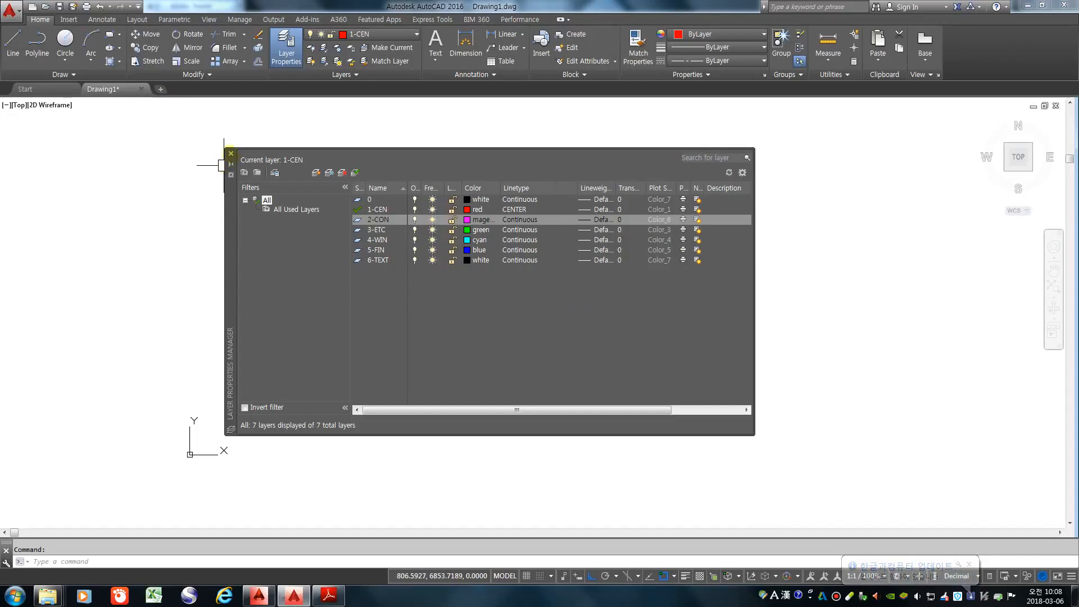
click(231, 152)
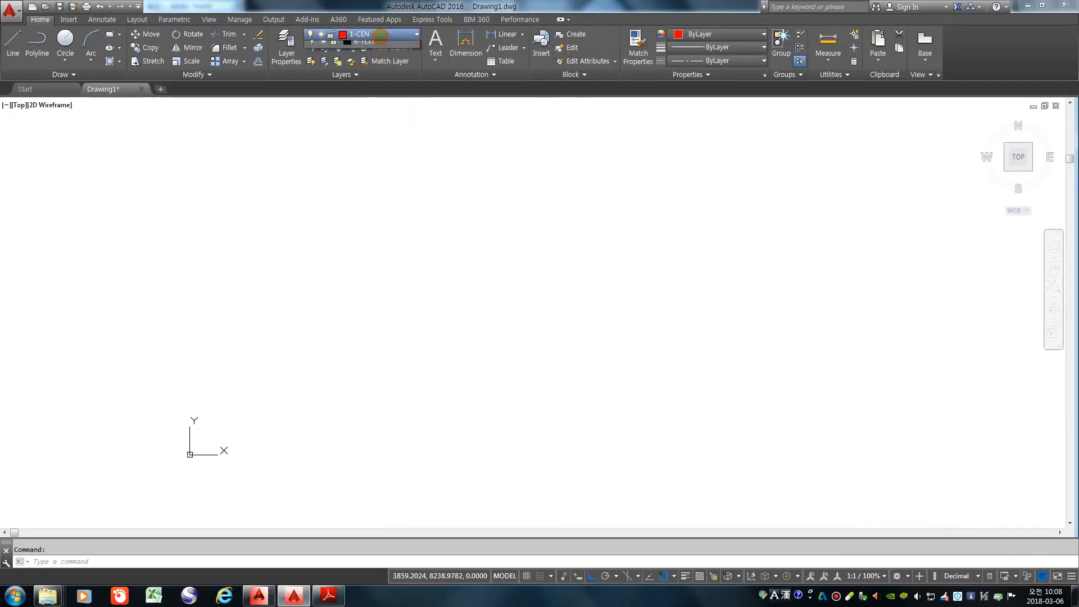
Step: Make 2-CON the current layer, and switch the current layer back to 1-CEN
click(371, 34)
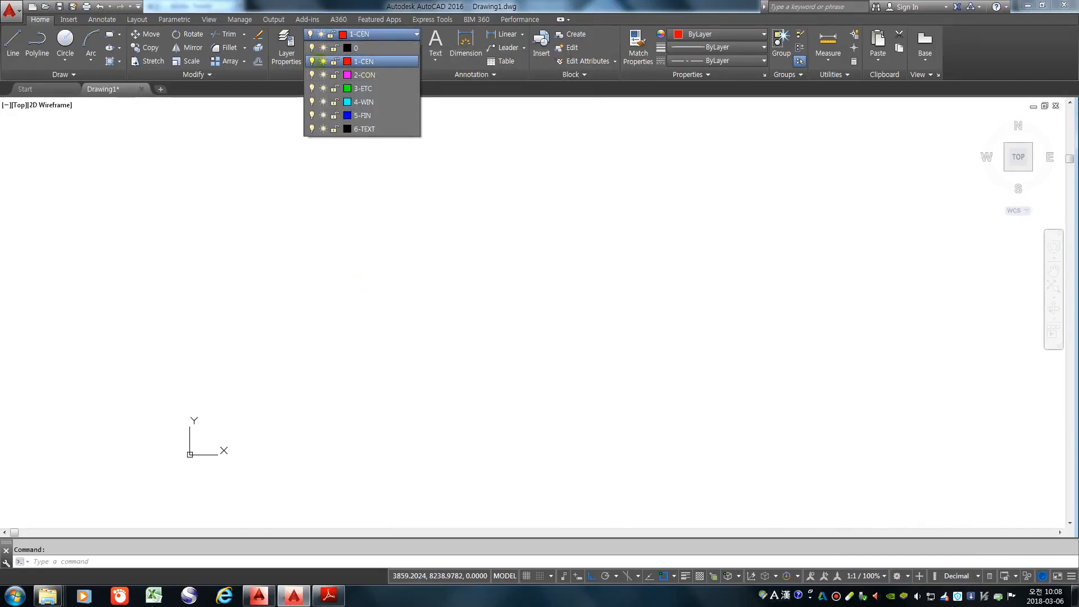
click(363, 75)
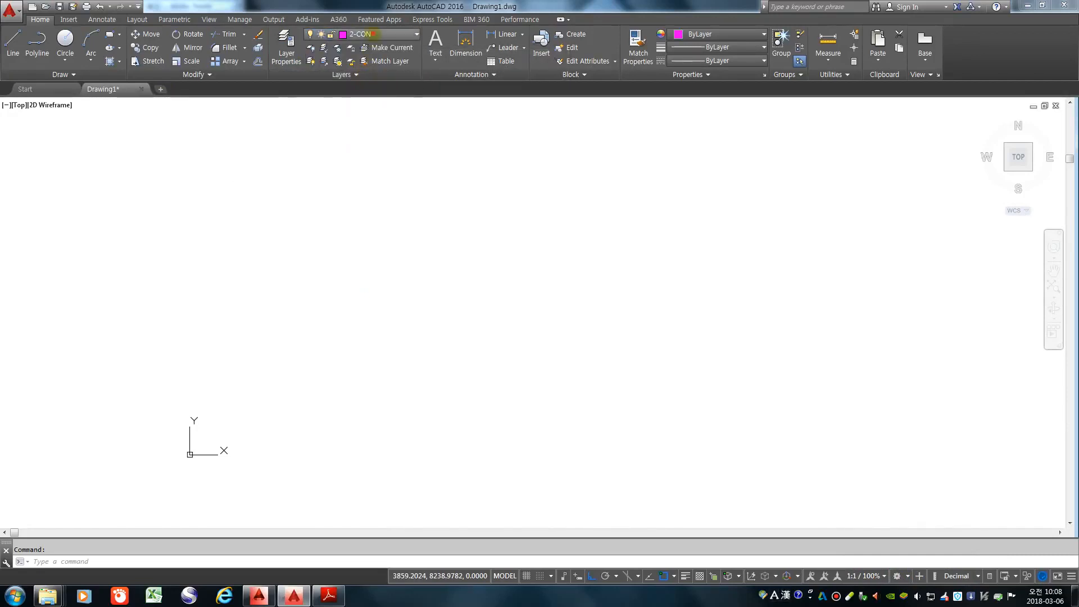
click(371, 35)
click(364, 61)
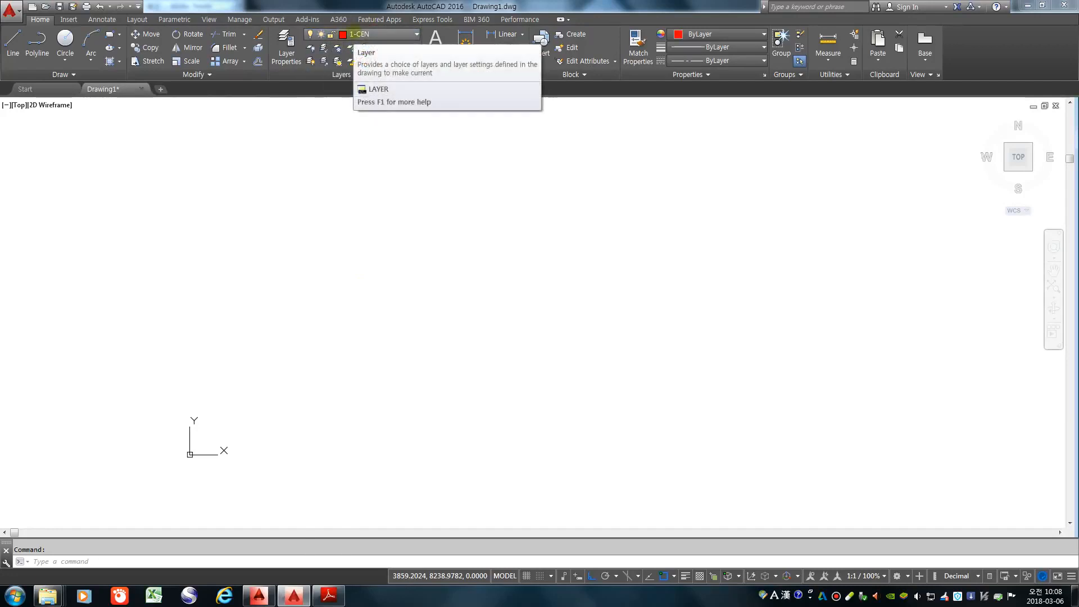
Step: Review the current object color and layer choices, keeping the object color at ByLayer
click(723, 33)
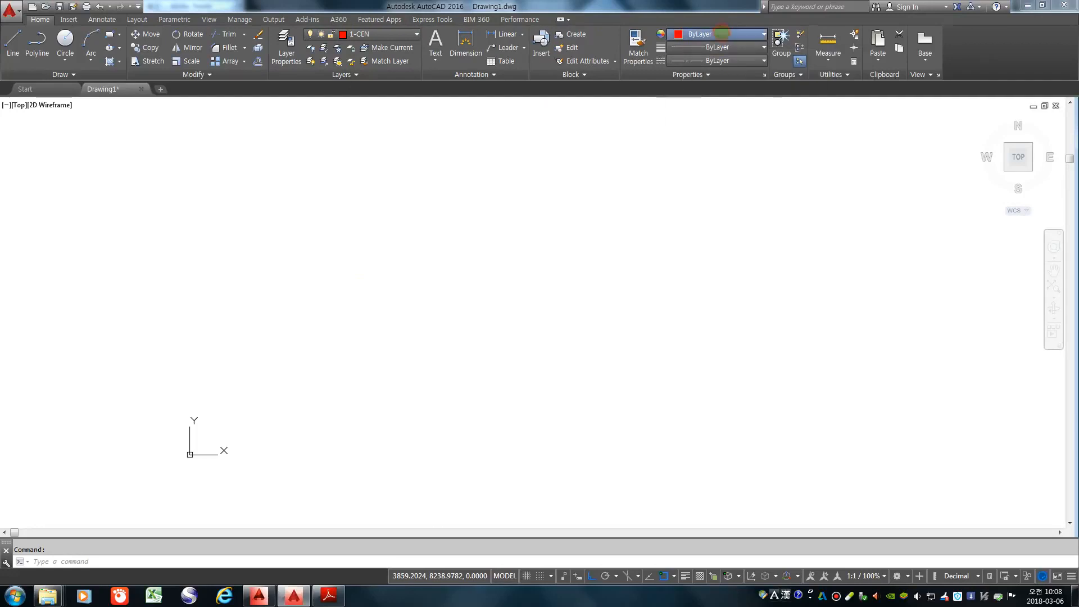
click(722, 34)
click(722, 34)
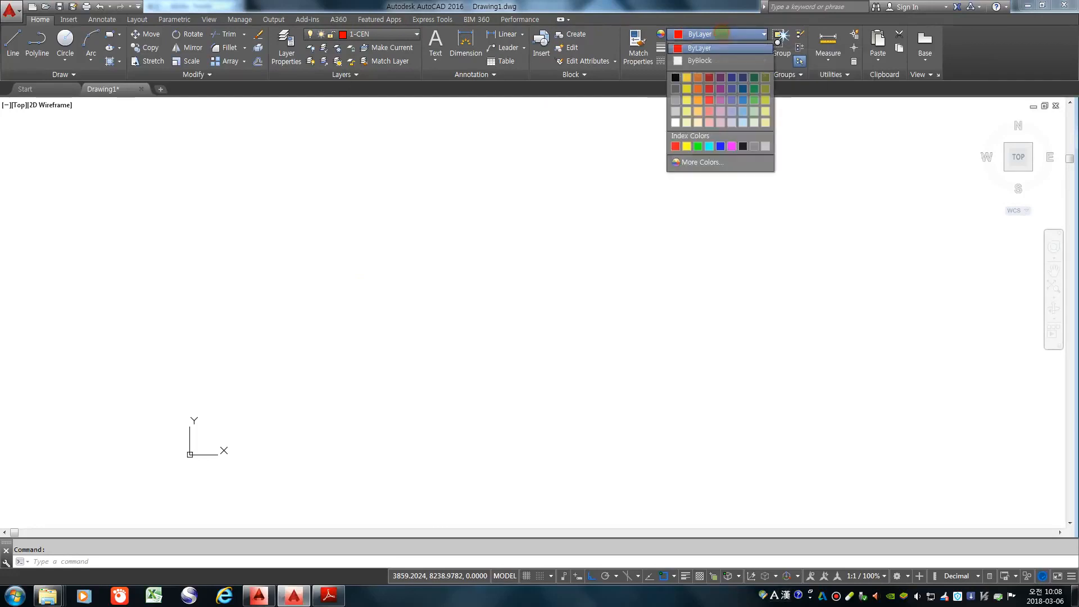
click(723, 33)
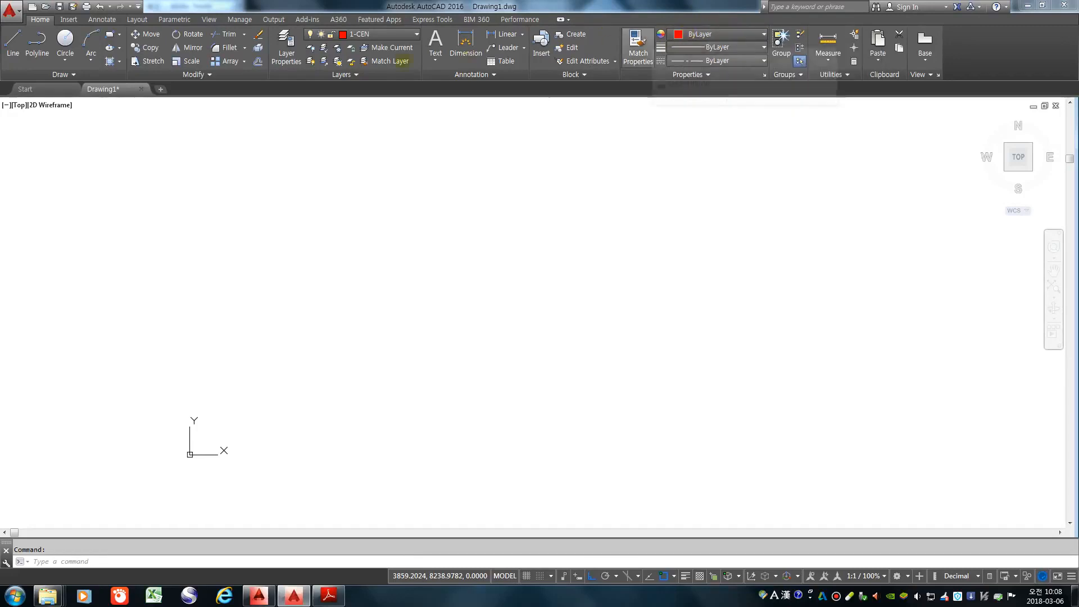
click(379, 34)
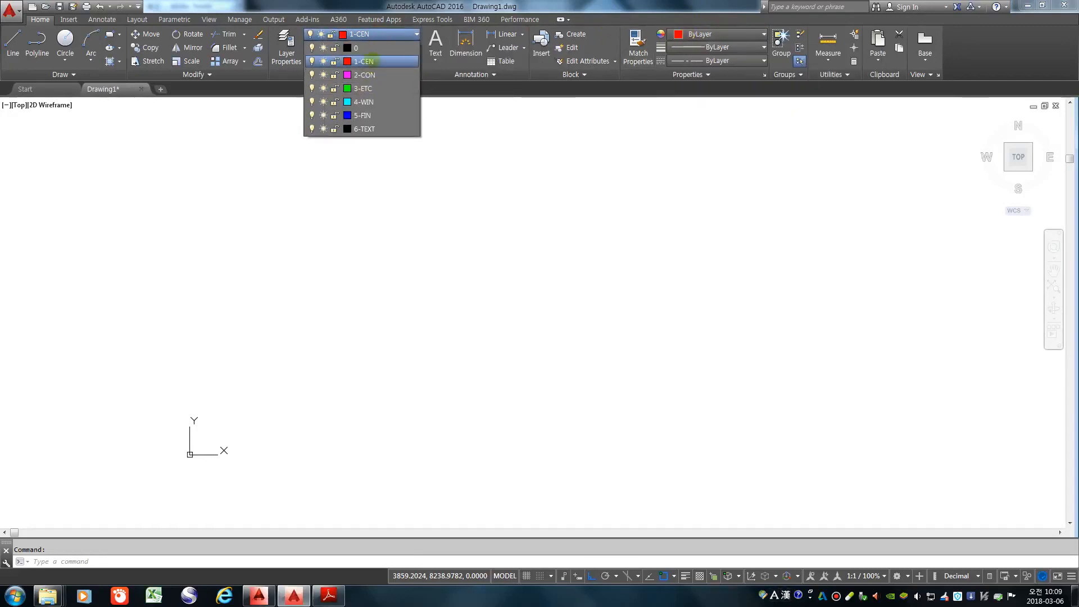
click(742, 31)
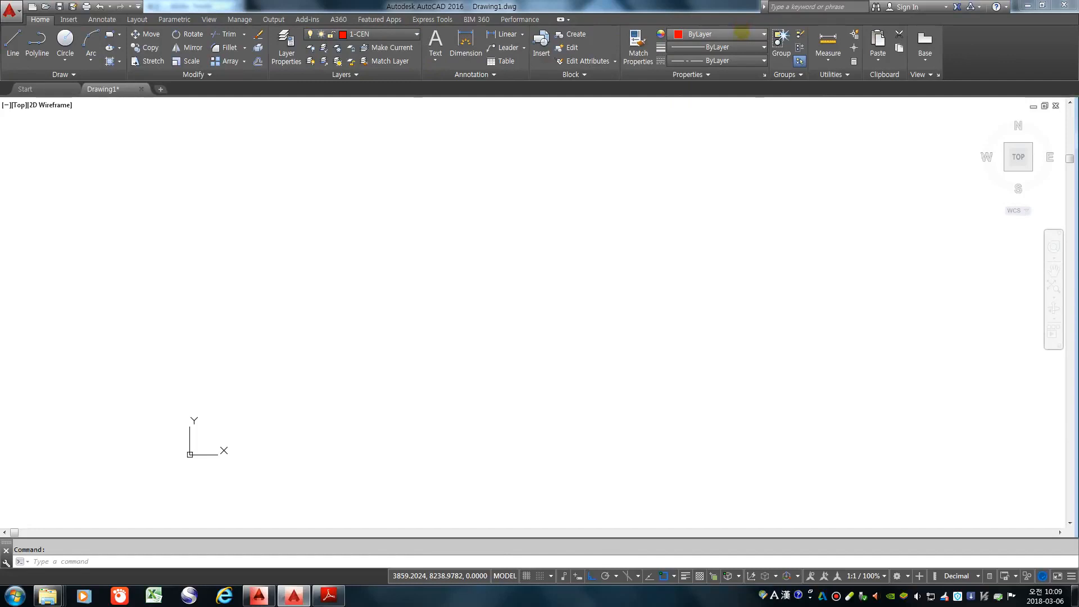
click(742, 32)
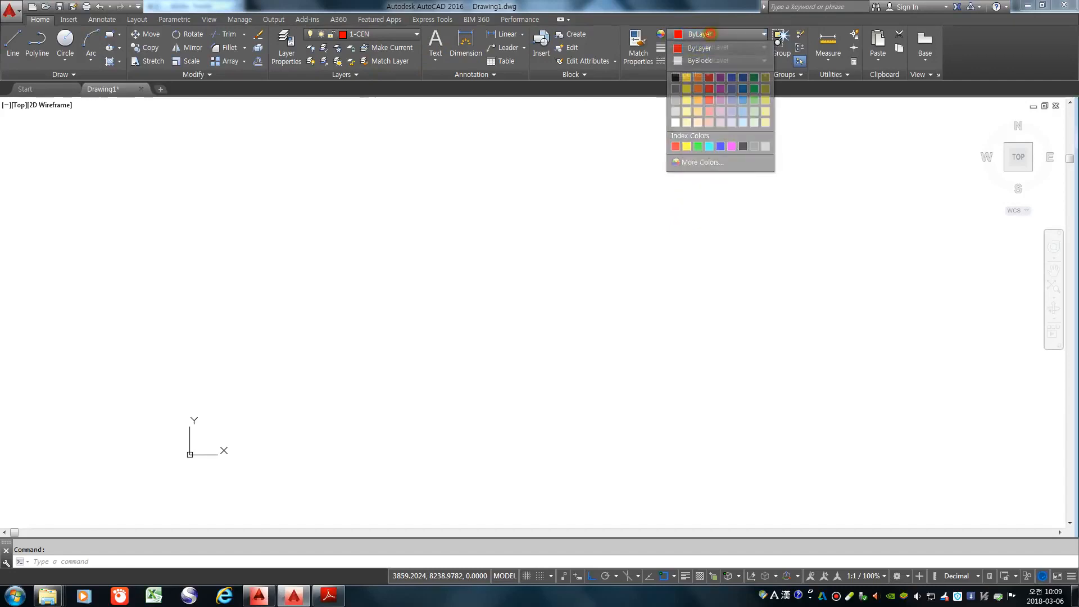
click(700, 48)
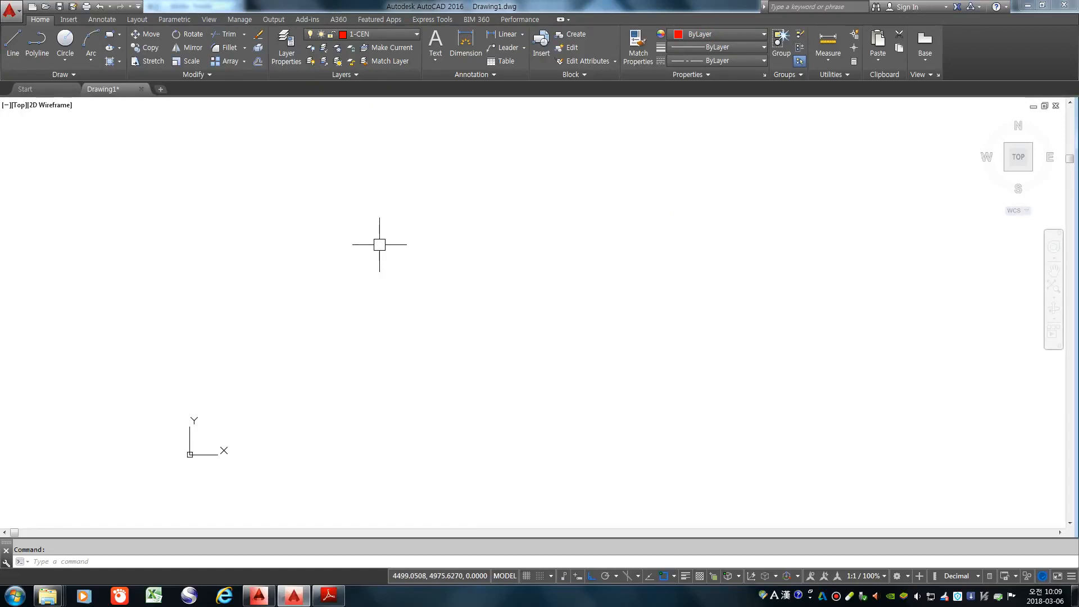
Step: Draw a 12900 by 8100 rectangle on the 1-CEN layer, starting from a free point above and to the right of the origin
text(REC)
key(Return)
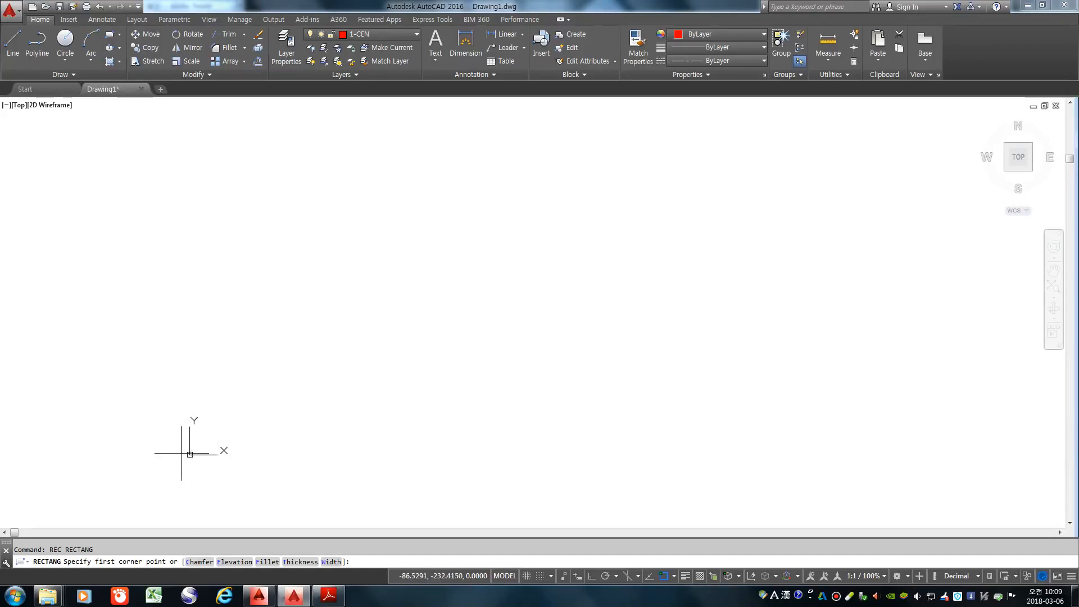
click(365, 367)
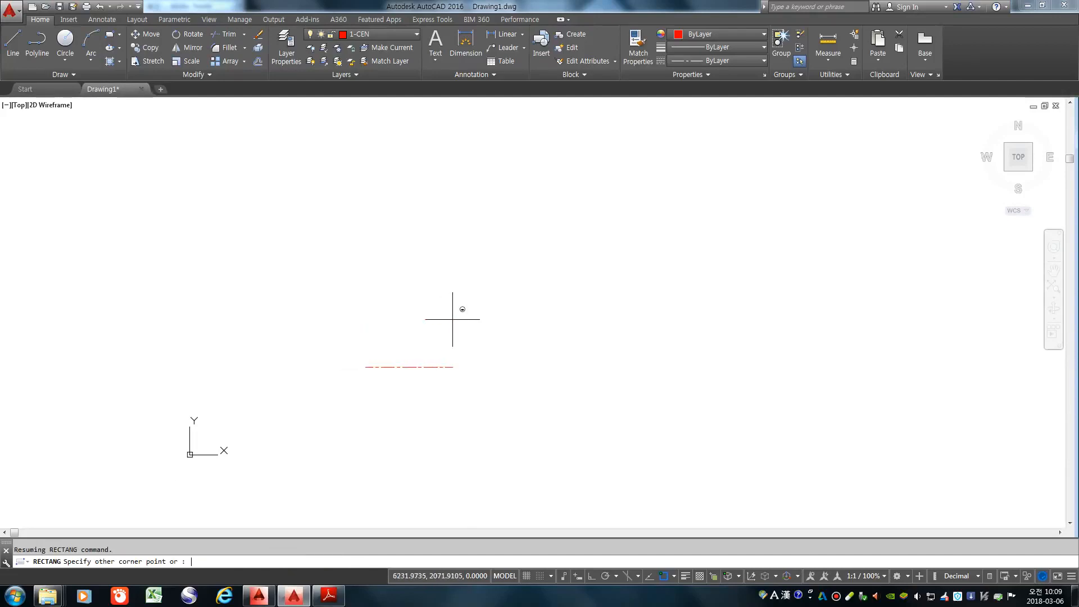
text(@)
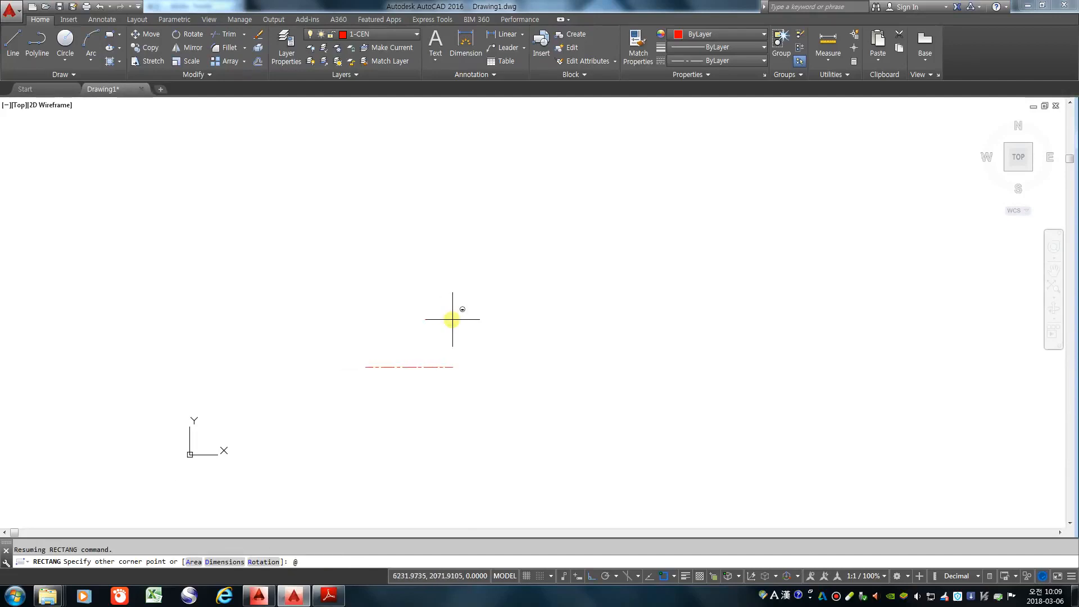
text(12900,8100)
key(Return)
middle_drag(609, 352, 523, 479)
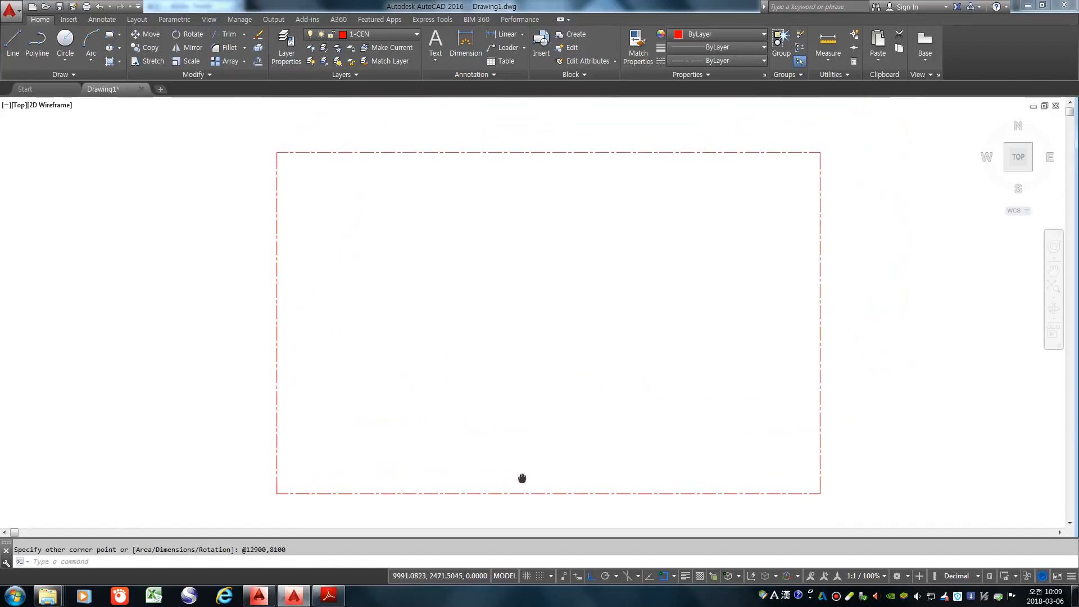
scroll(541, 388, down, 6)
scroll(542, 420, up, 2)
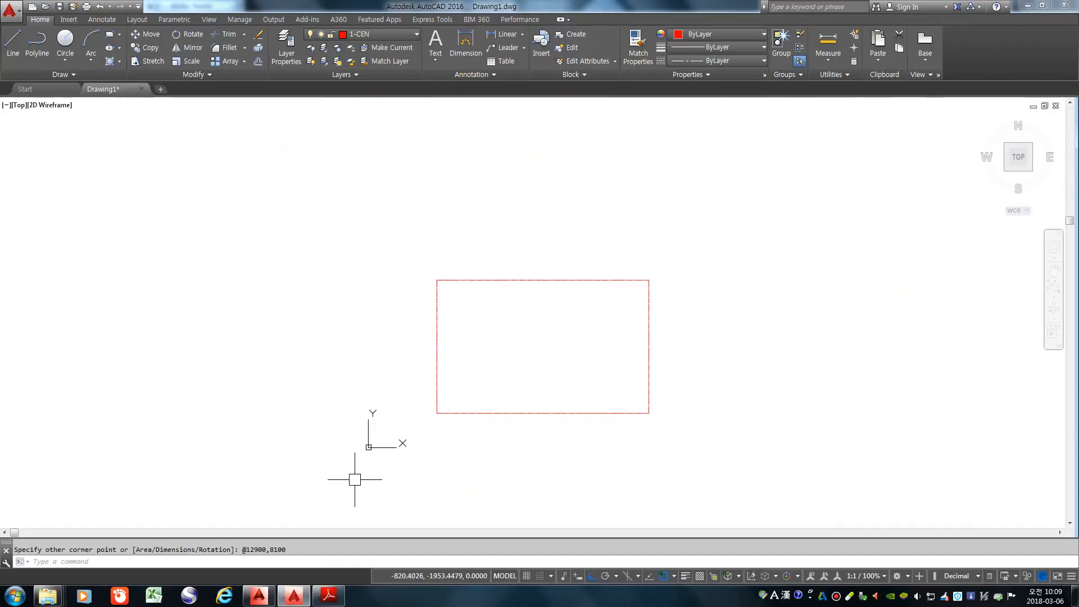
Step: Consult the floor plan in Adobe Reader, return to AutoCAD, and explode the center-line rectangle into separate lines
click(328, 596)
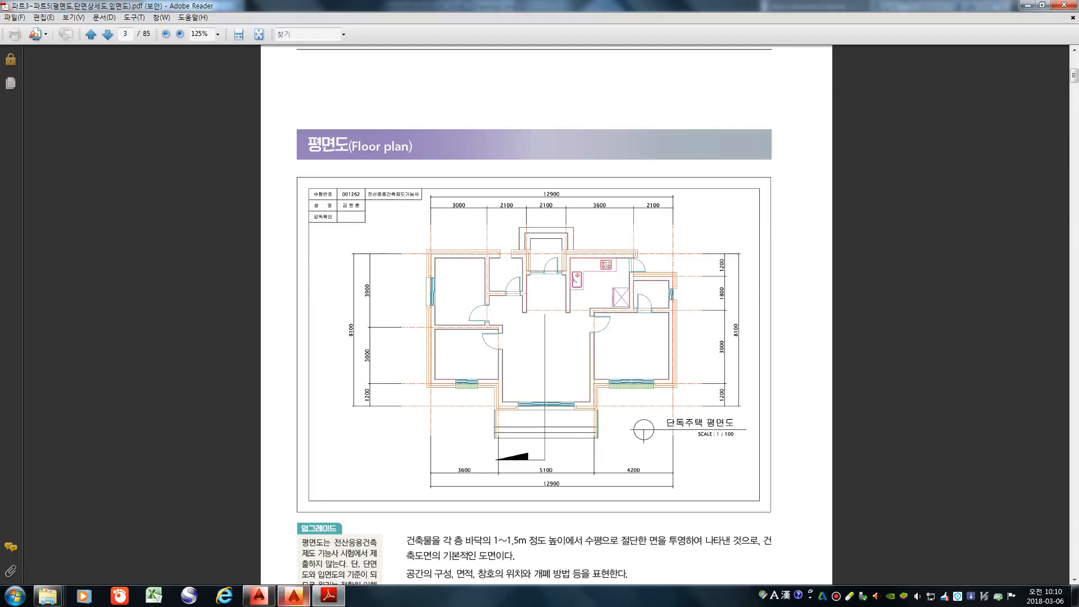
click(293, 595)
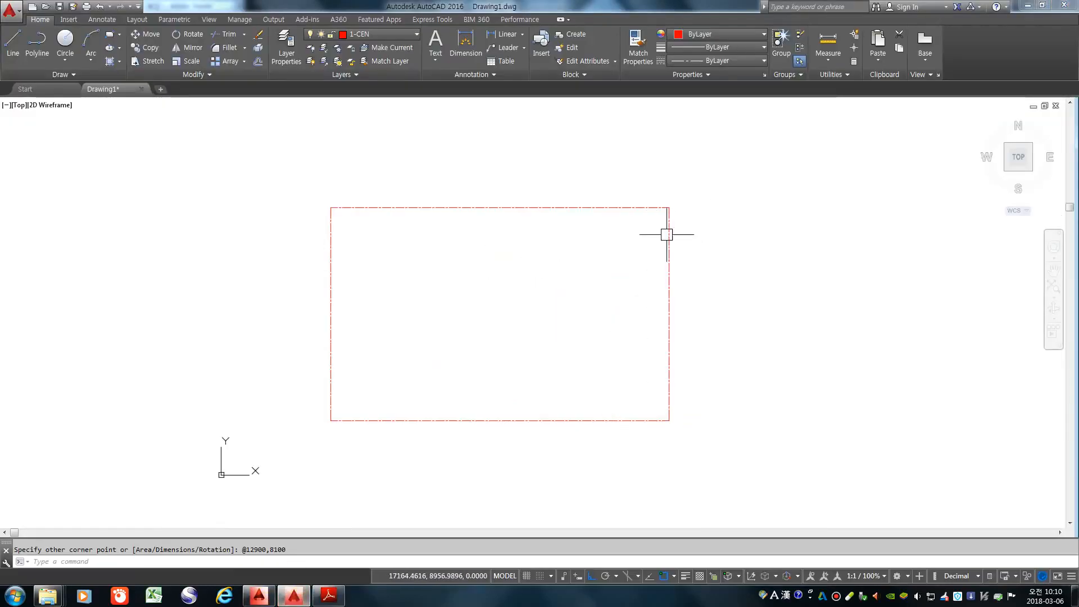
click(648, 209)
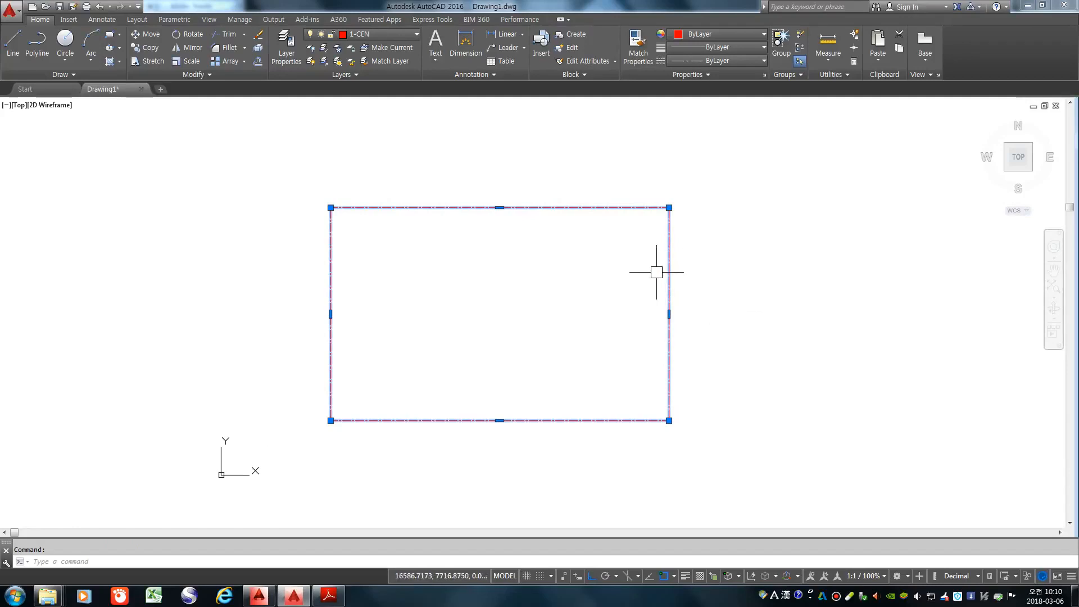
mouse_move(627, 210)
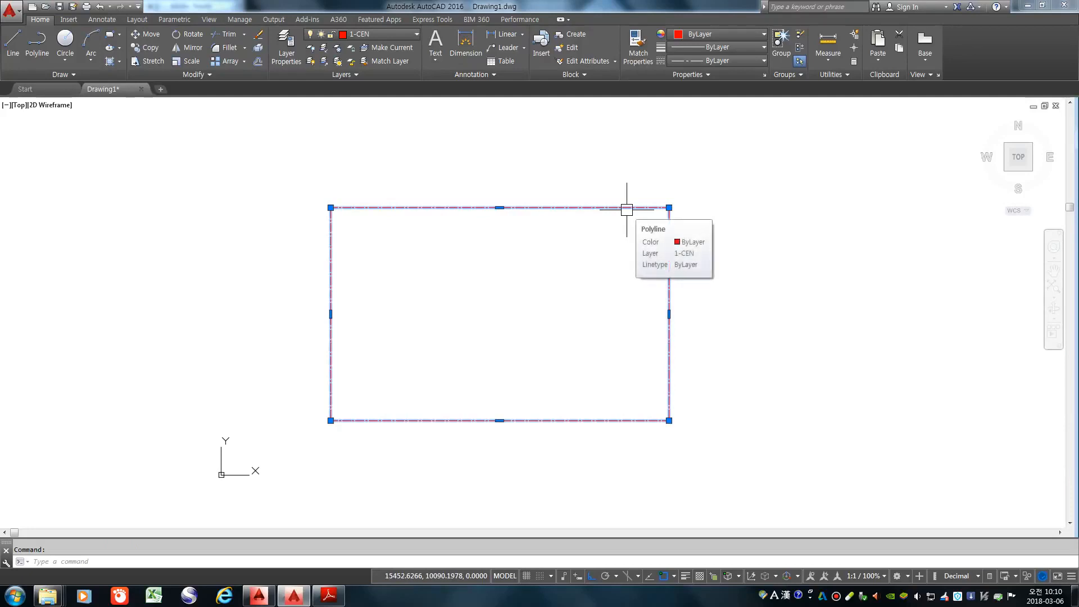
text(x)
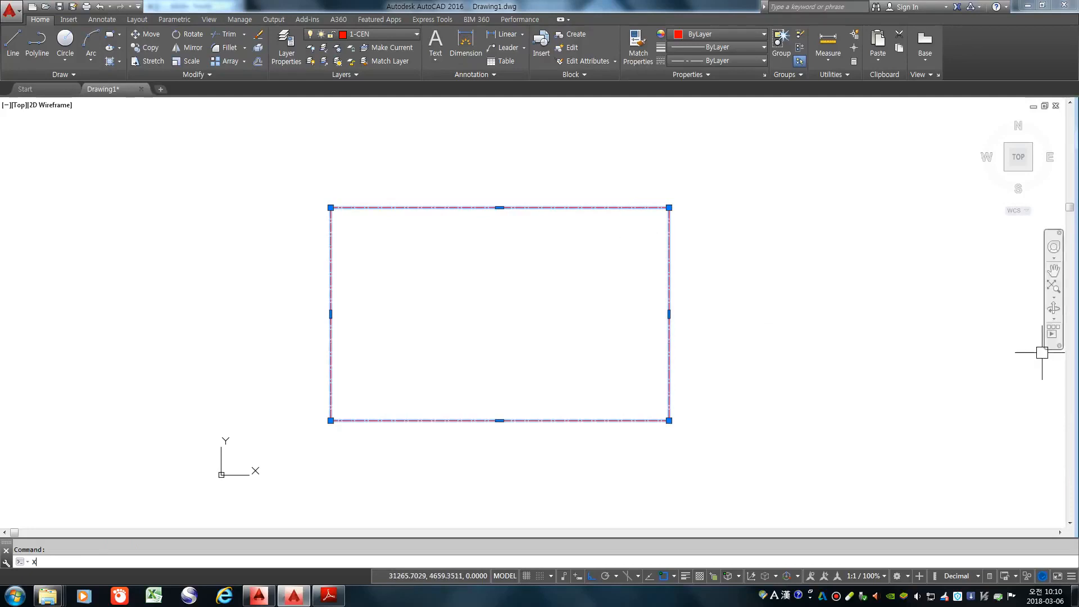
key(Return)
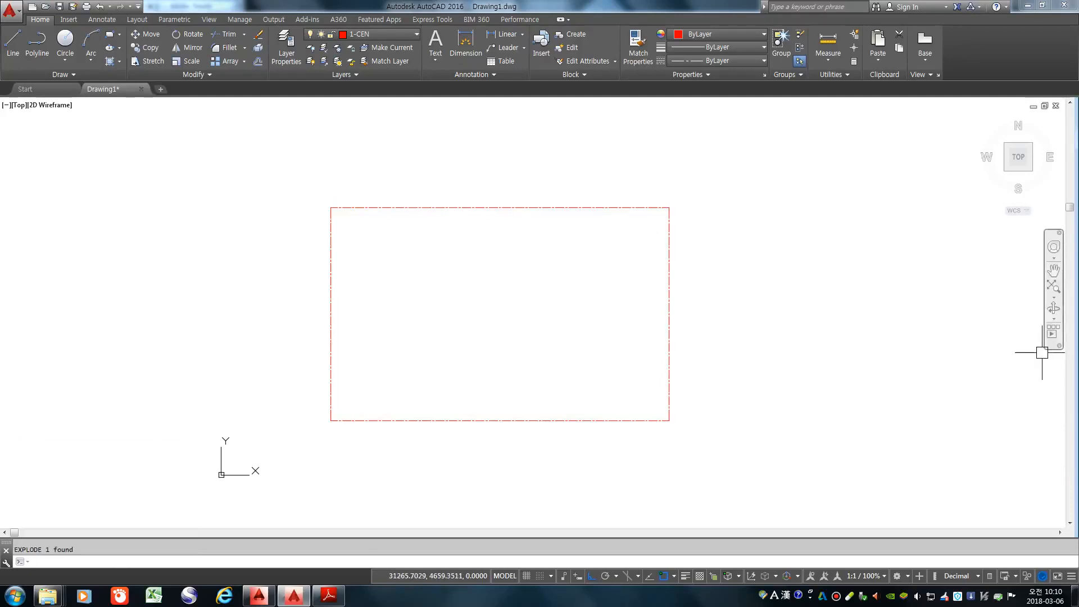
click(466, 208)
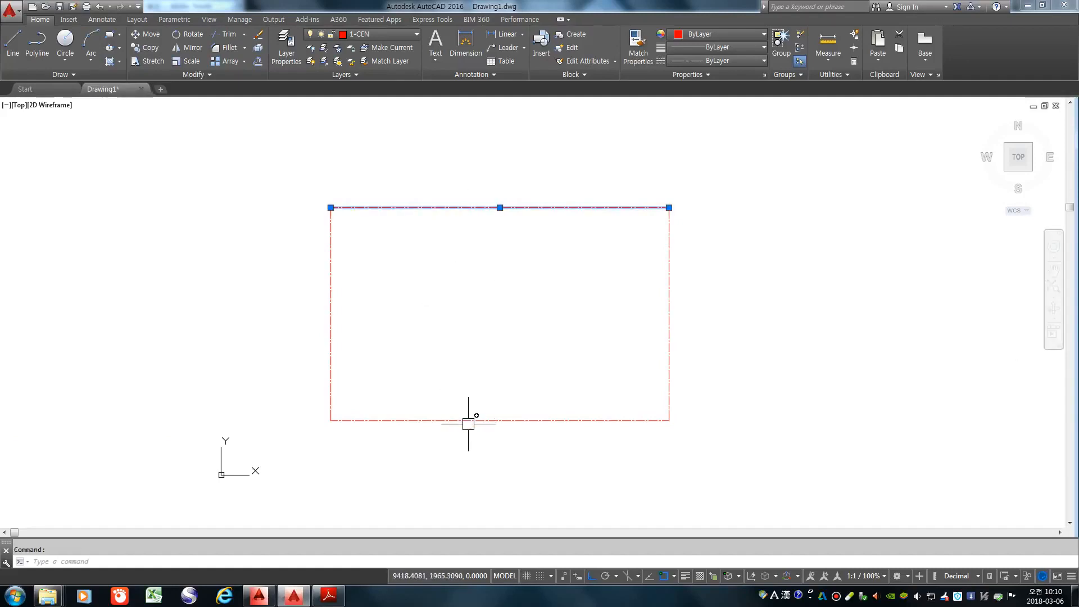
click(471, 420)
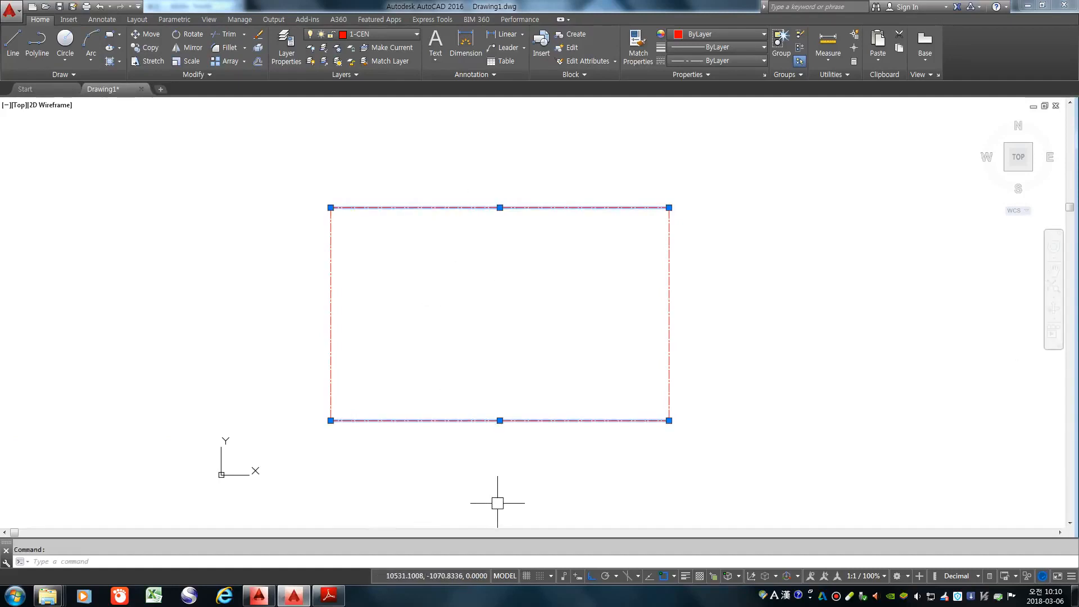
key(Escape)
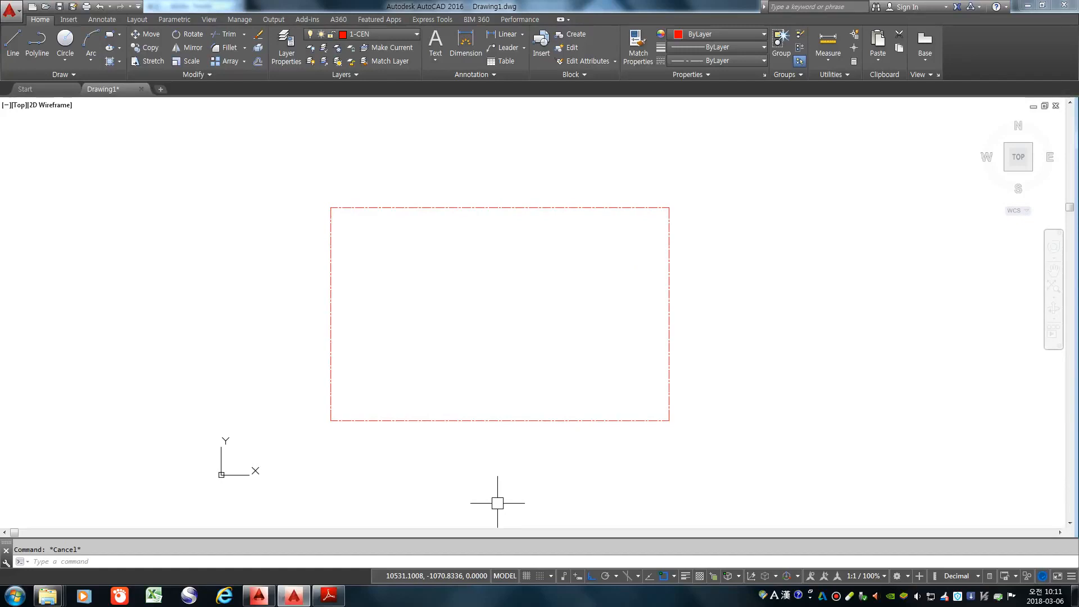
Step: Lengthen all four center lines by a delta of 1500 at both ends so they cross beyond the corners
text(LEN)
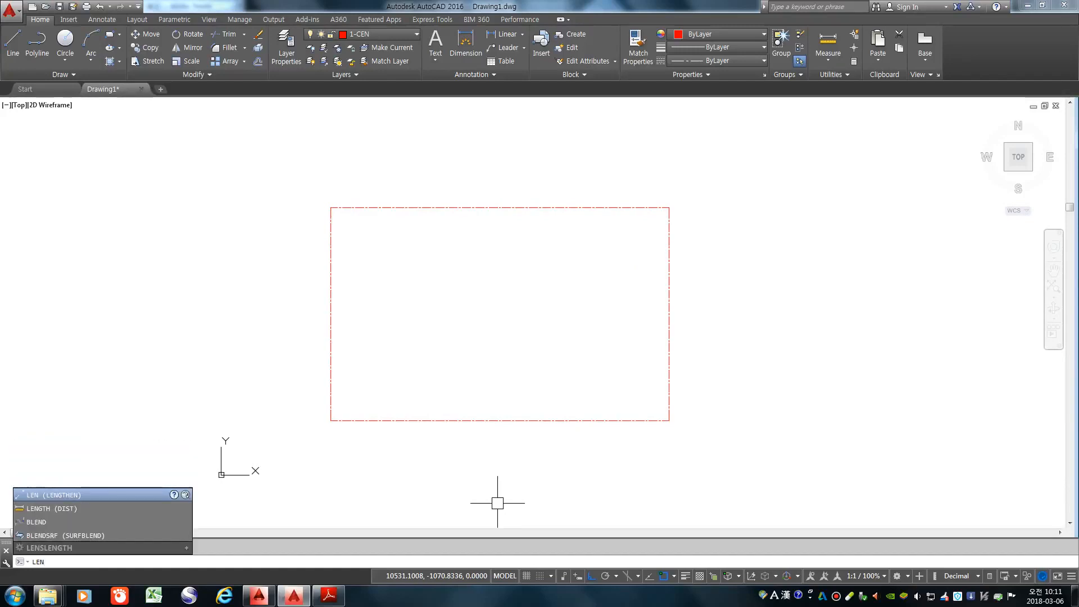
key(Return)
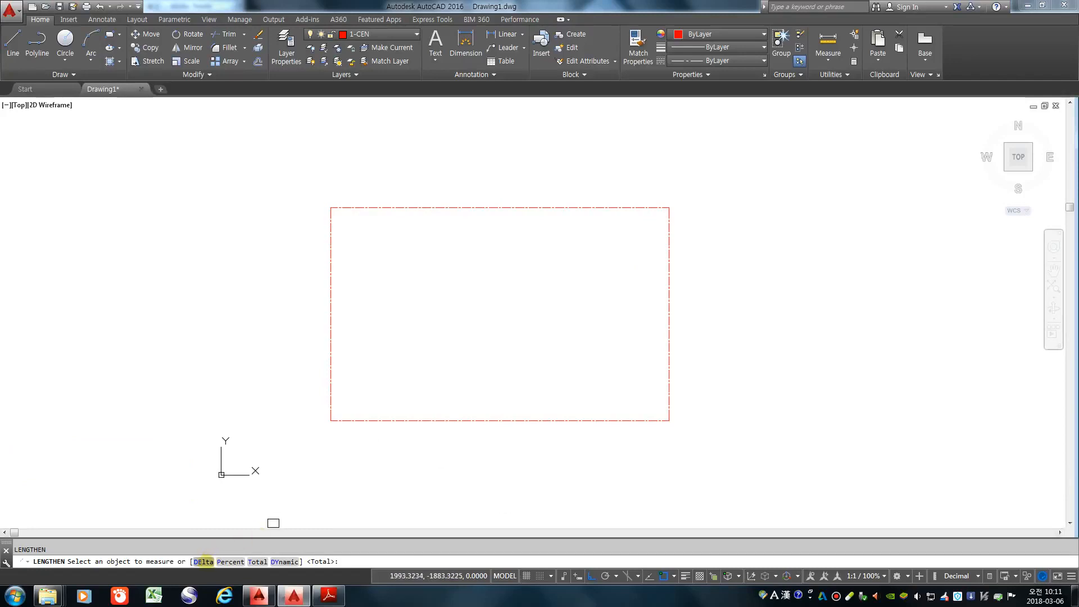
click(204, 561)
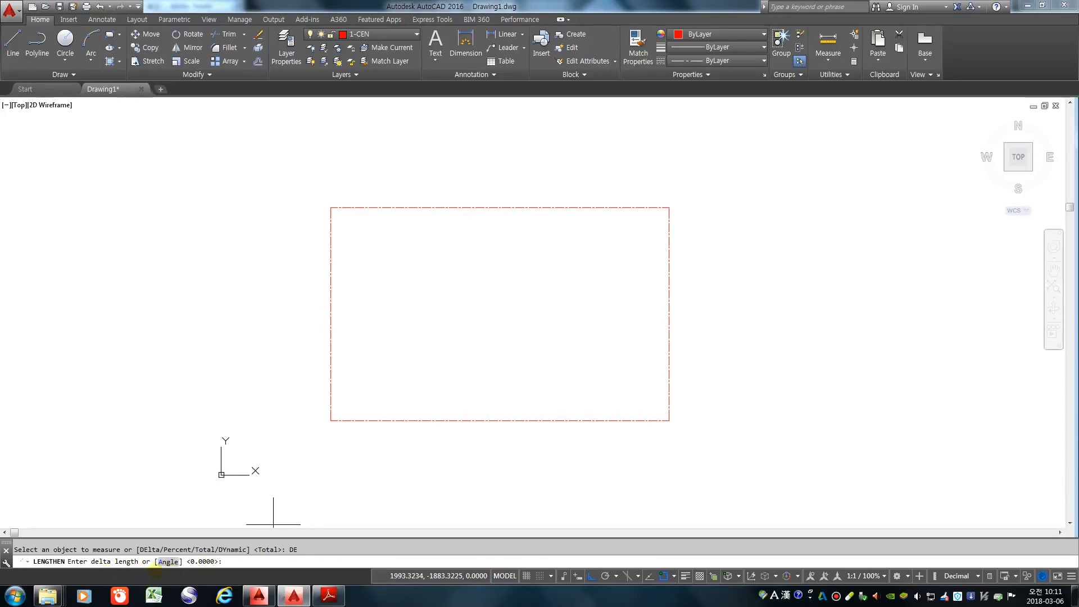
text(500)
key(Return)
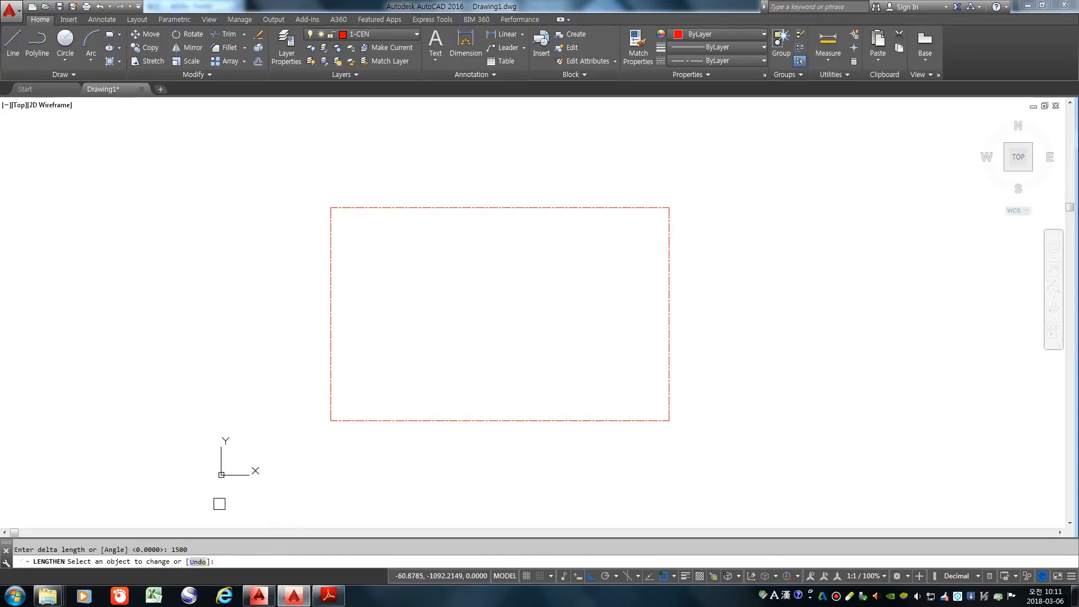
click(429, 207)
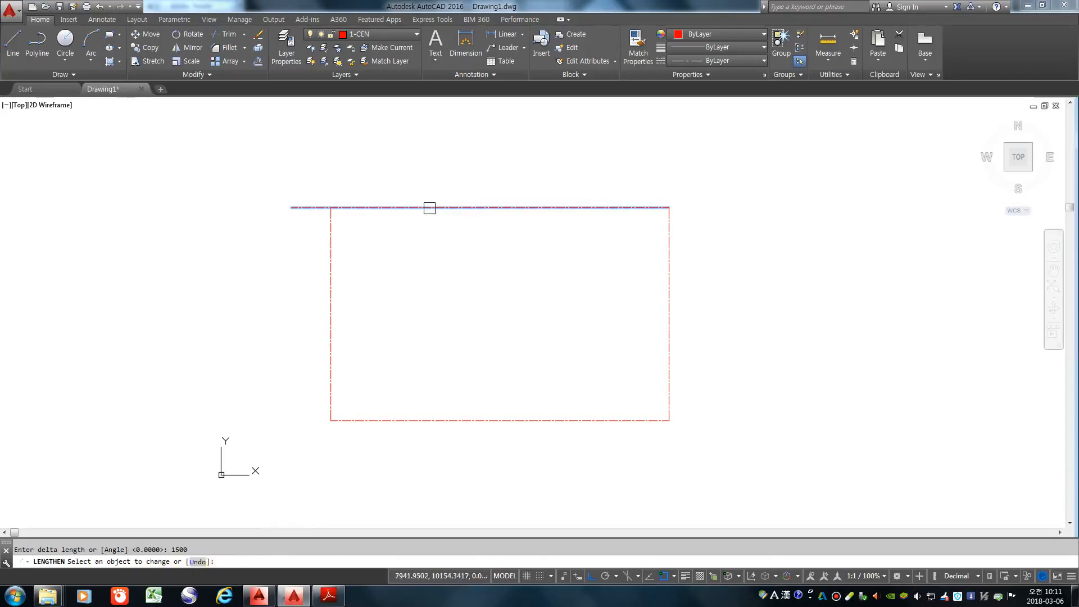
click(348, 208)
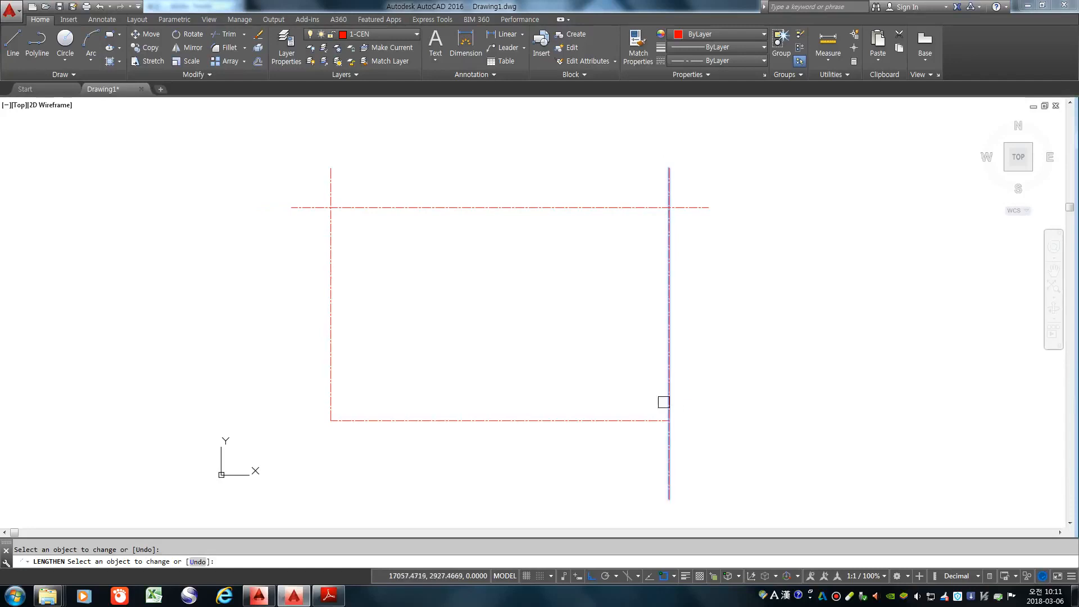
click(646, 417)
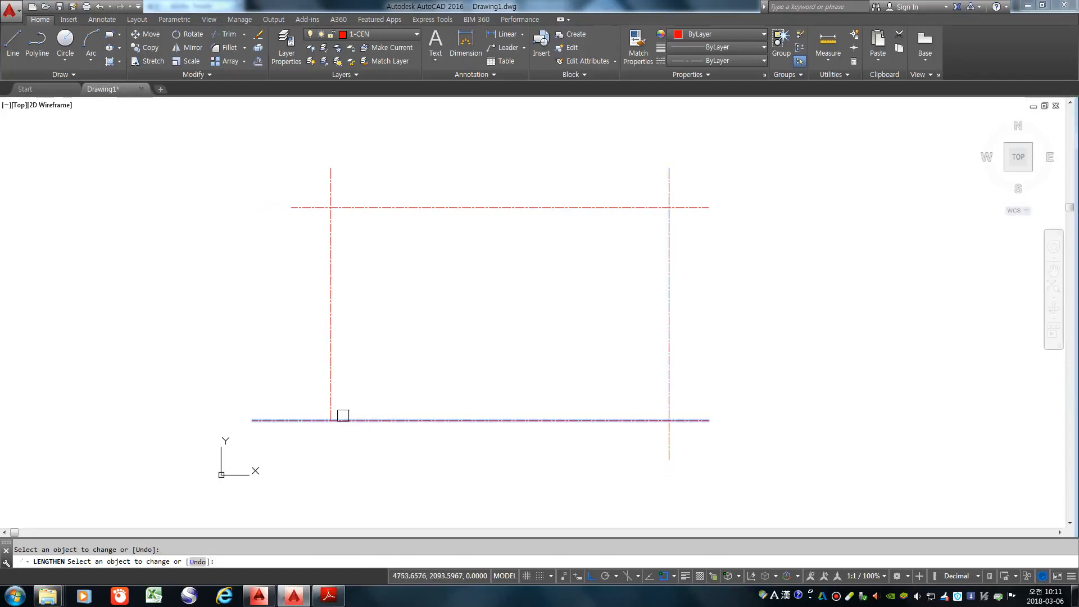
key(Return)
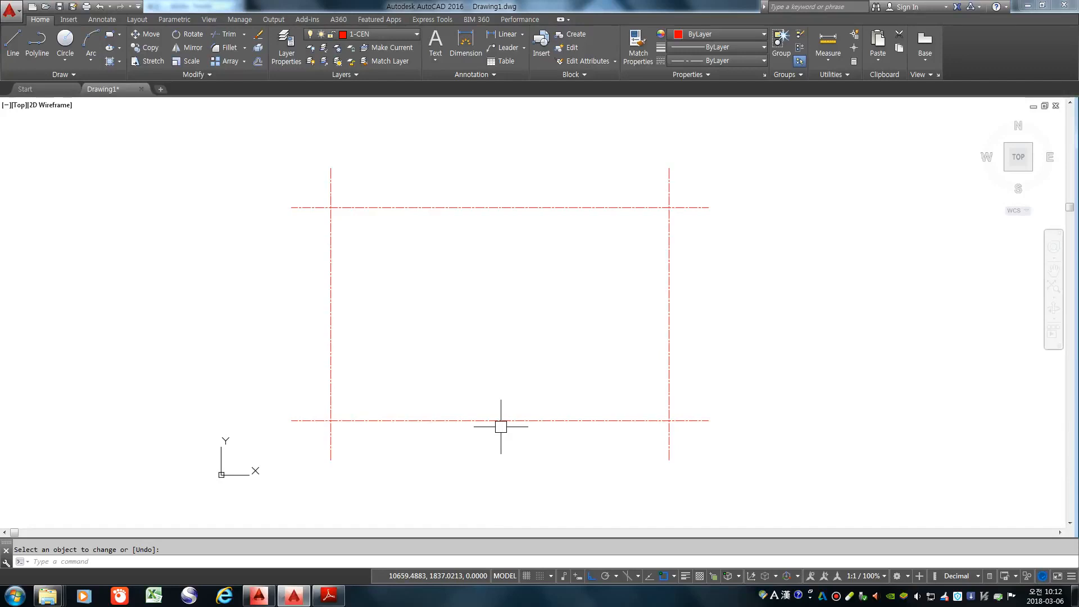
Step: Consult the floor plan in Adobe Reader, return to AutoCAD, and offset the leftmost vertical center line 3000 to the right
click(329, 596)
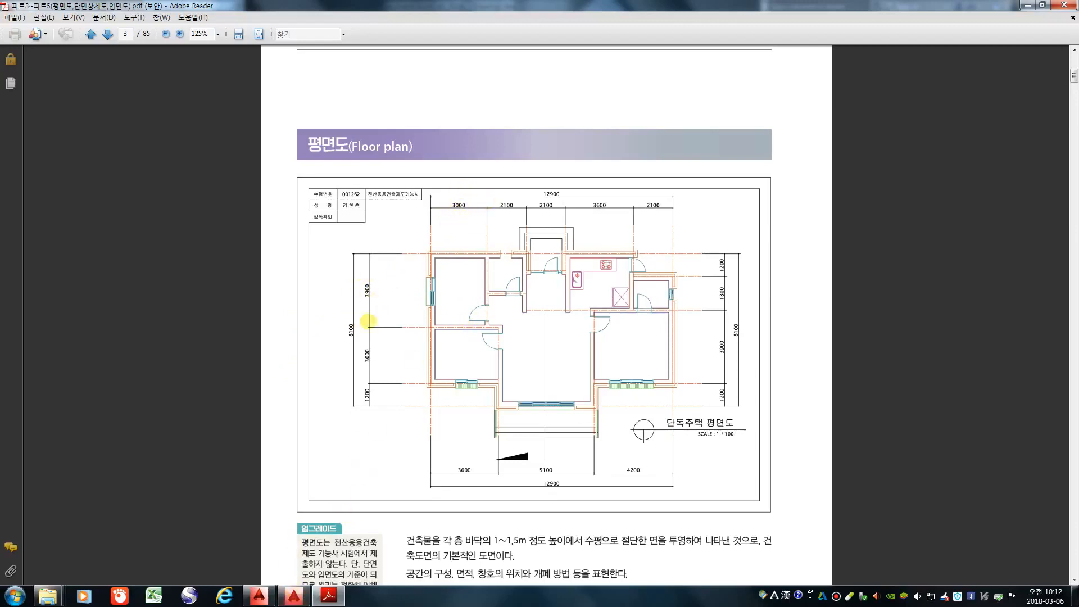
click(293, 595)
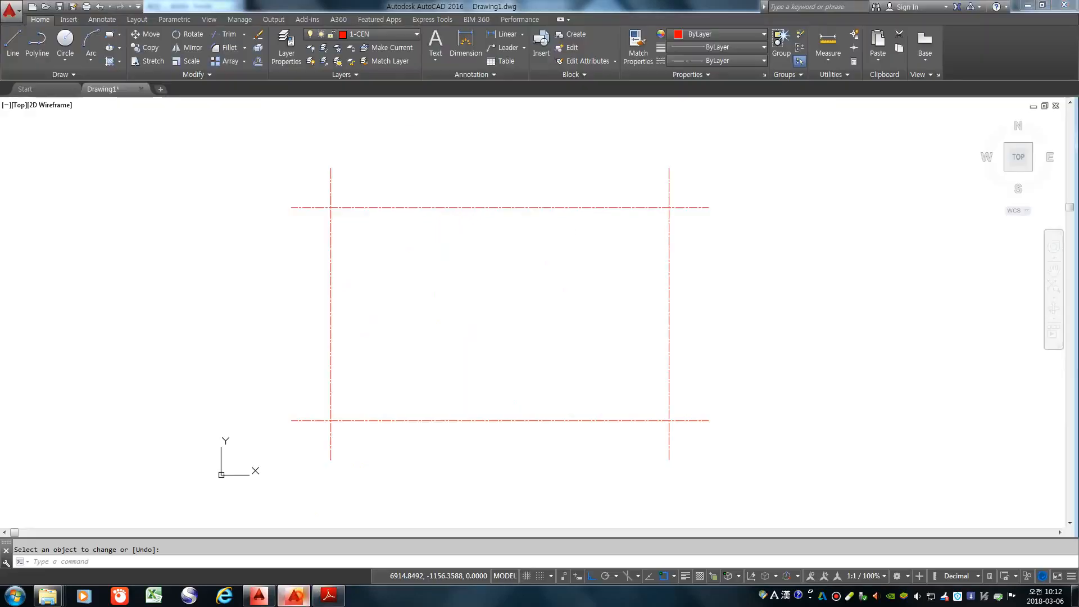
key(Escape)
text(o)
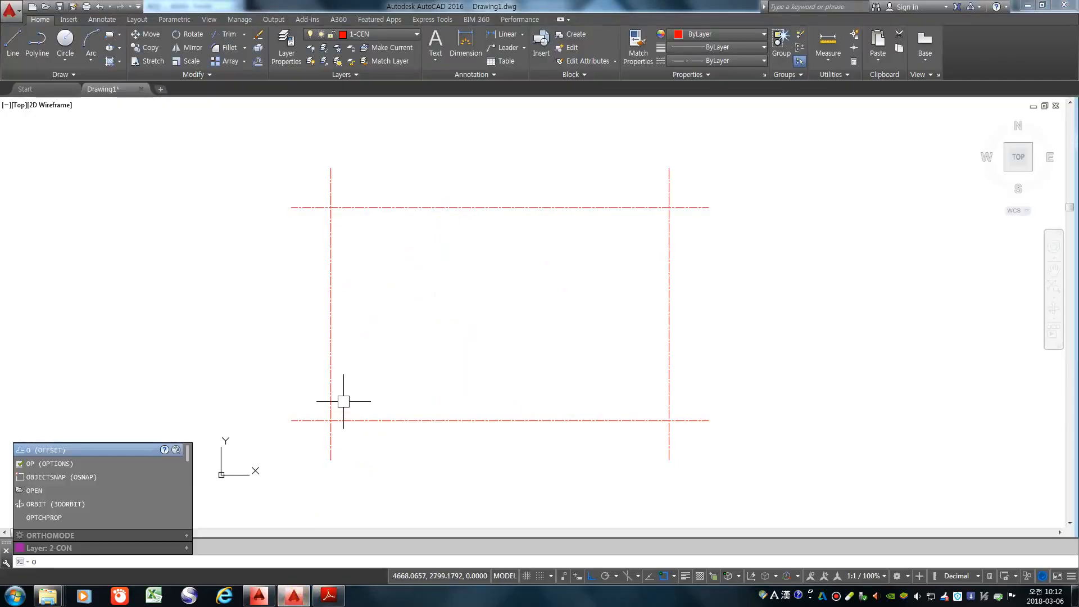
key(Return)
text(3)
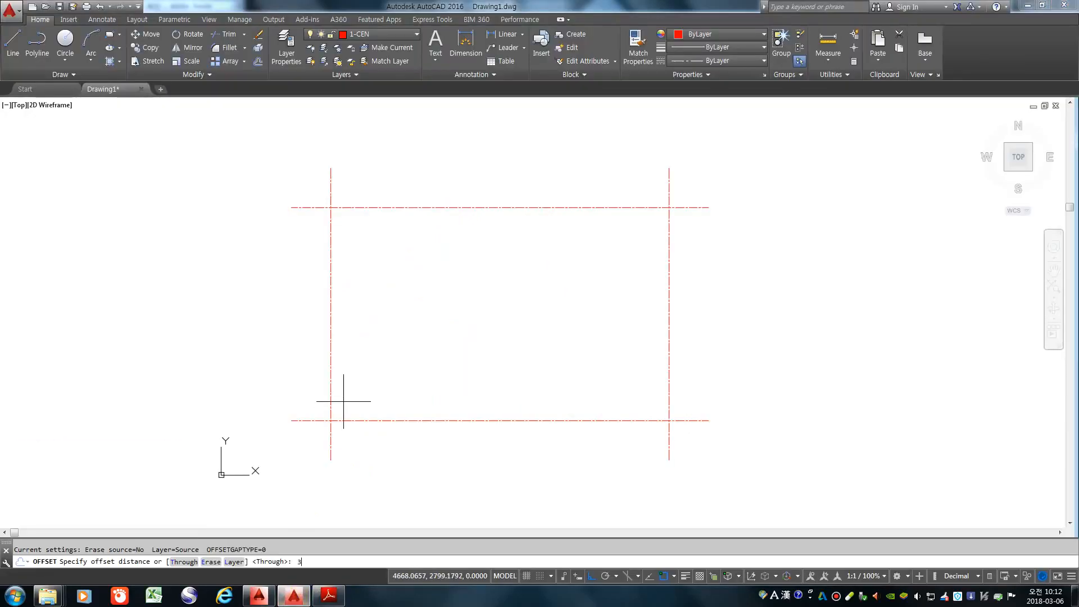
text(000)
key(Return)
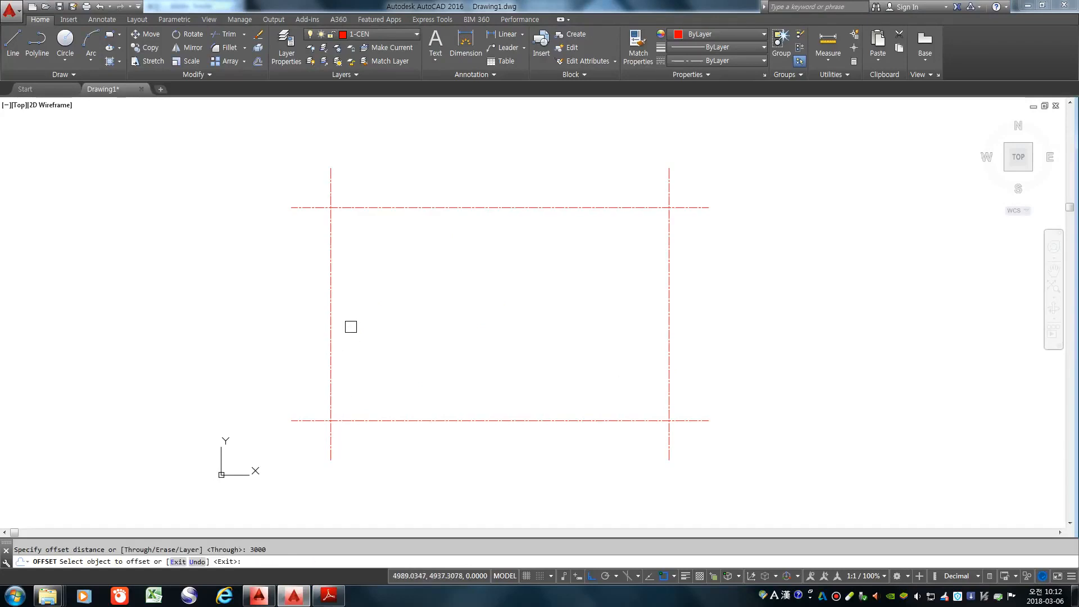
click(327, 225)
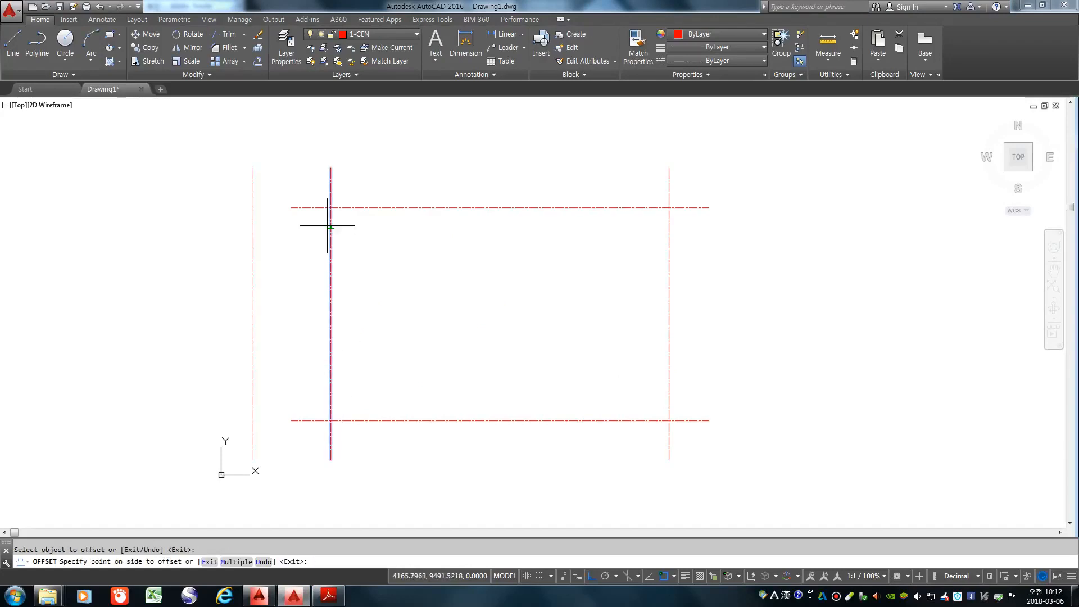
click(478, 234)
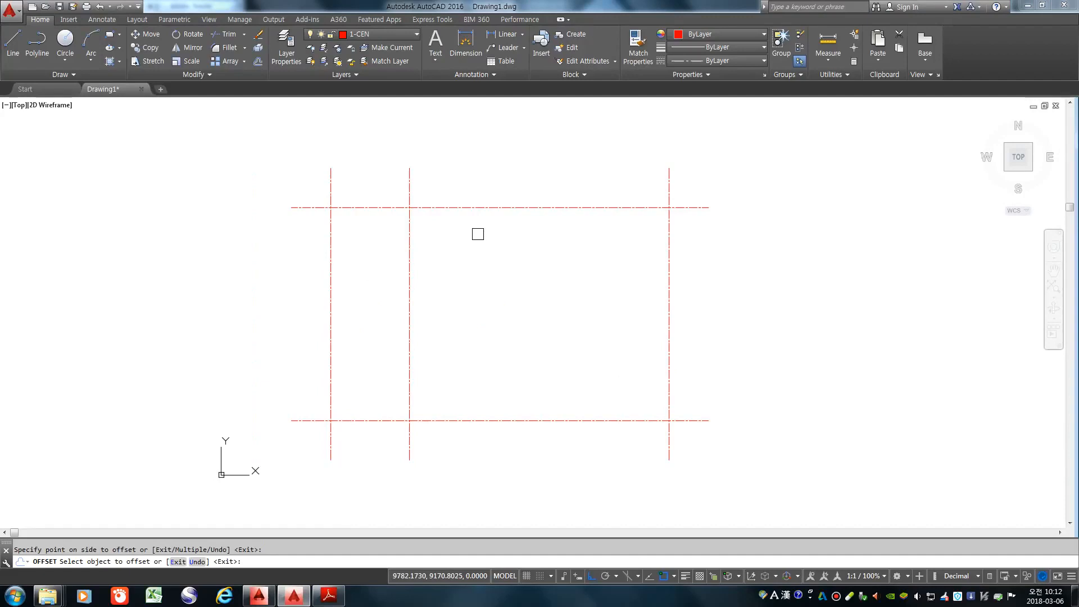
key(Return)
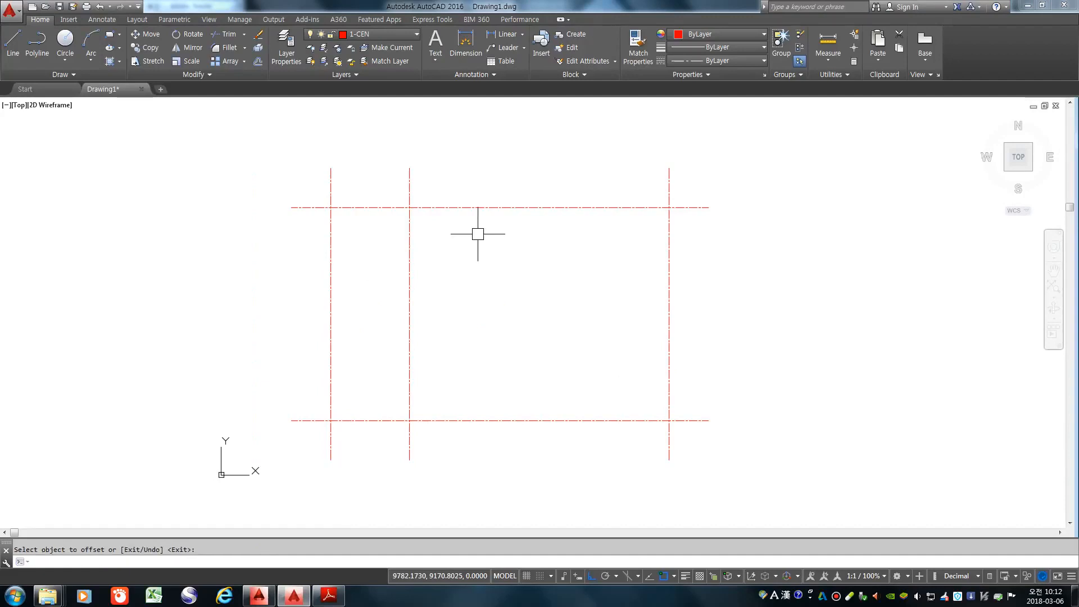
Step: Offset the uppermost horizontal center line 3900 downward
text(o)
key(Return)
text(3)
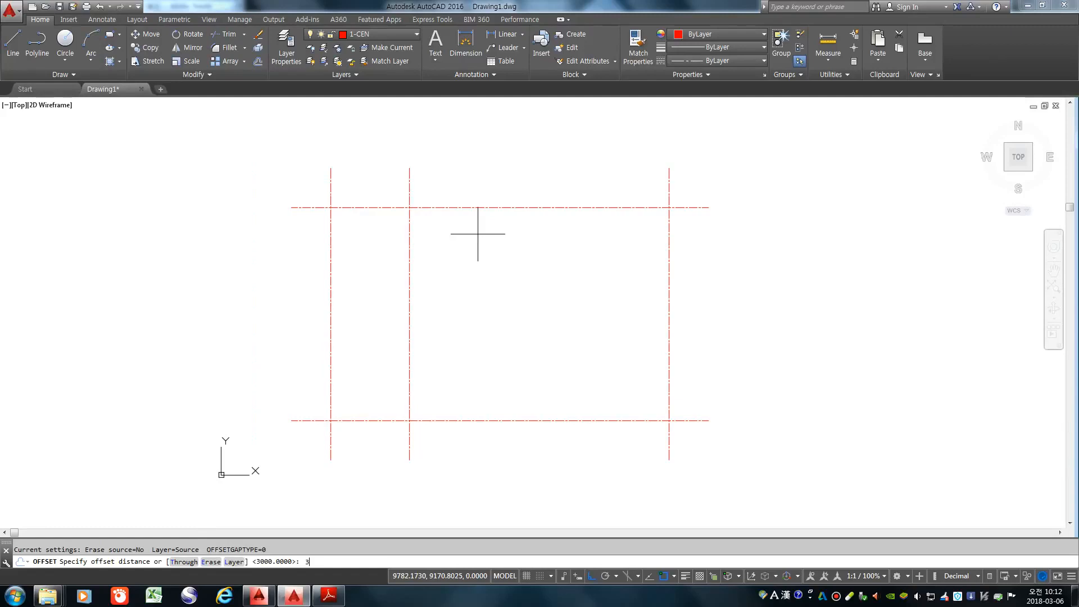
text(00)
key(Return)
click(448, 207)
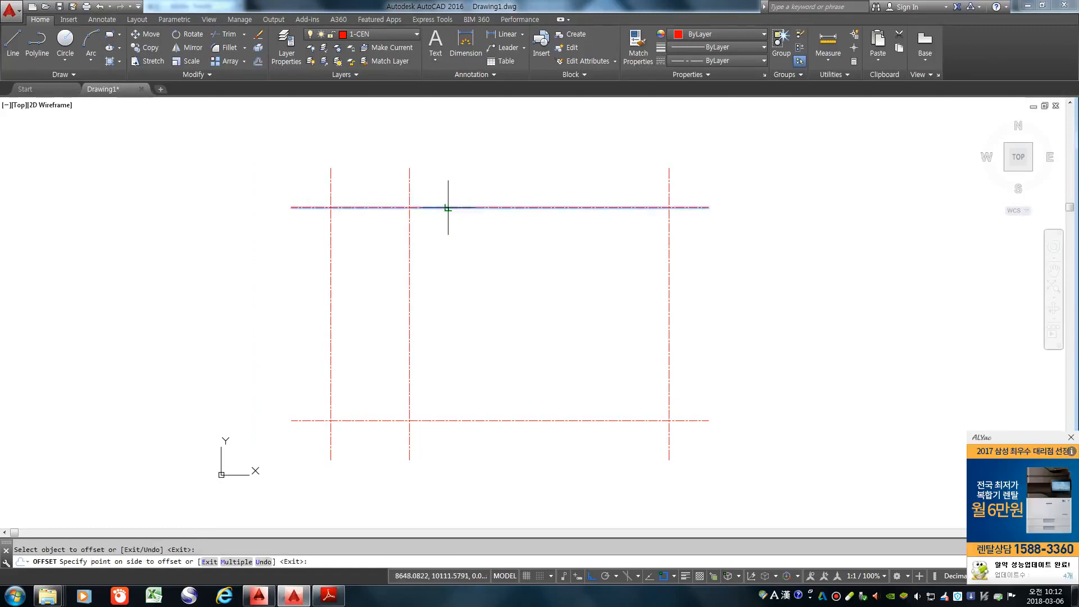
click(453, 307)
key(Return)
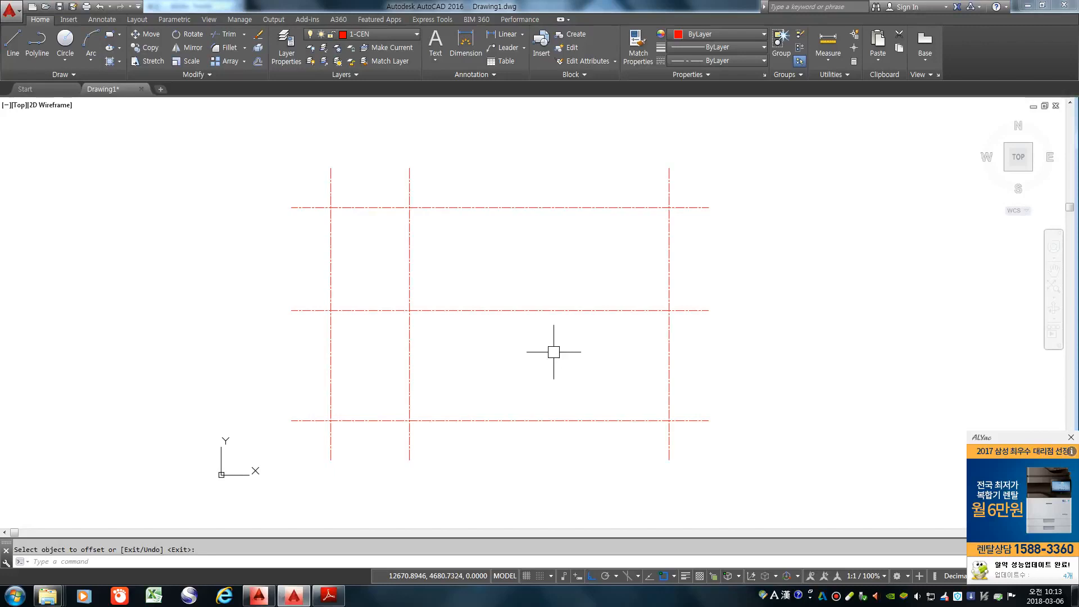
Step: Recheck the plan in Adobe Reader, return to AutoCAD, and offset the leftmost vertical center line 3600 to the right
click(328, 596)
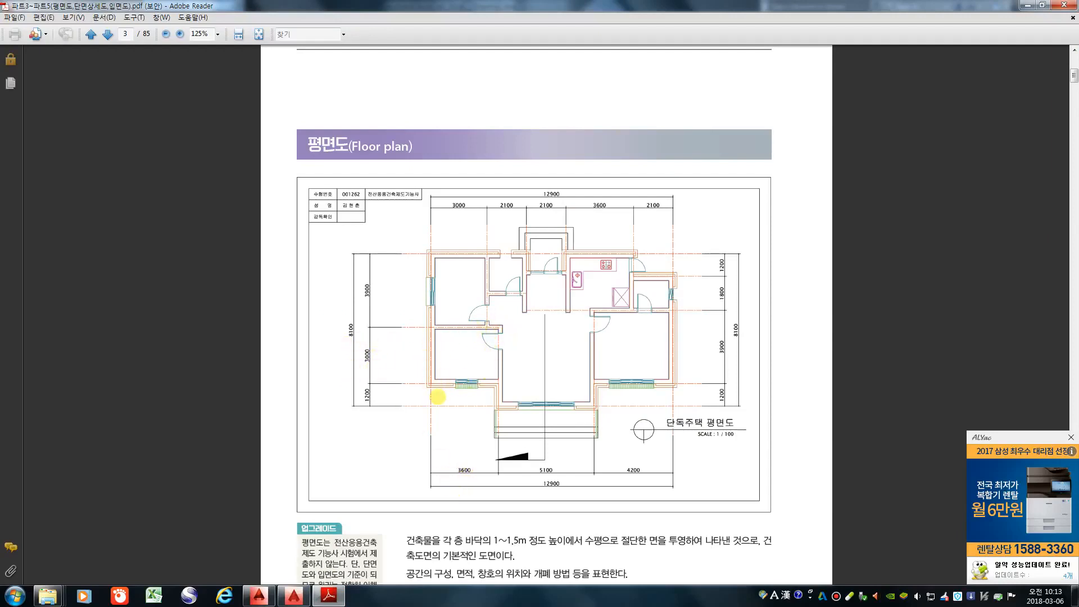
click(293, 595)
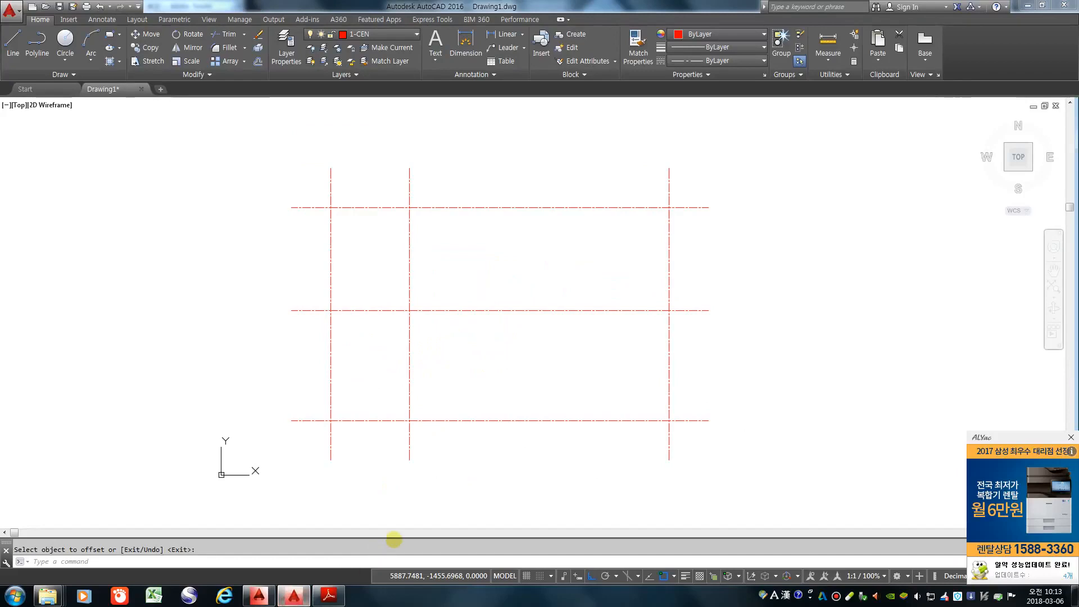
text(o)
key(Return)
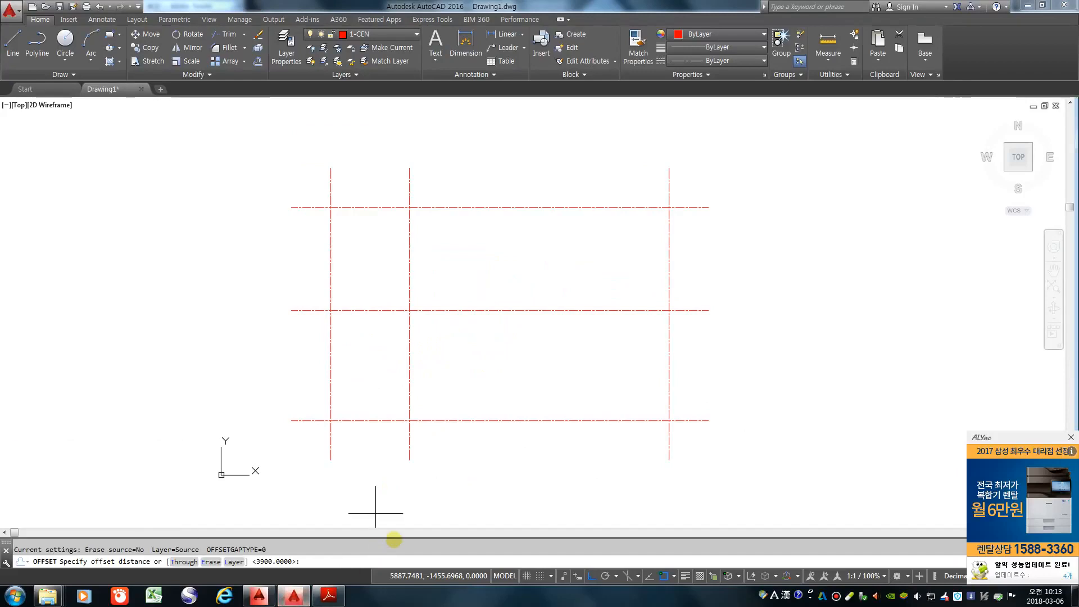
text(3600)
key(Return)
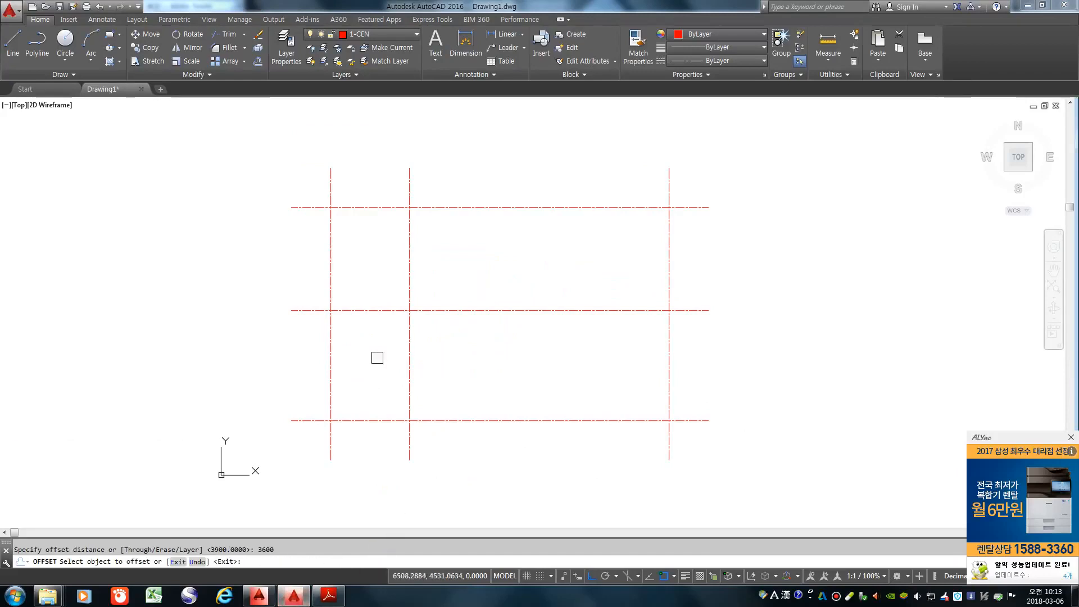
click(330, 345)
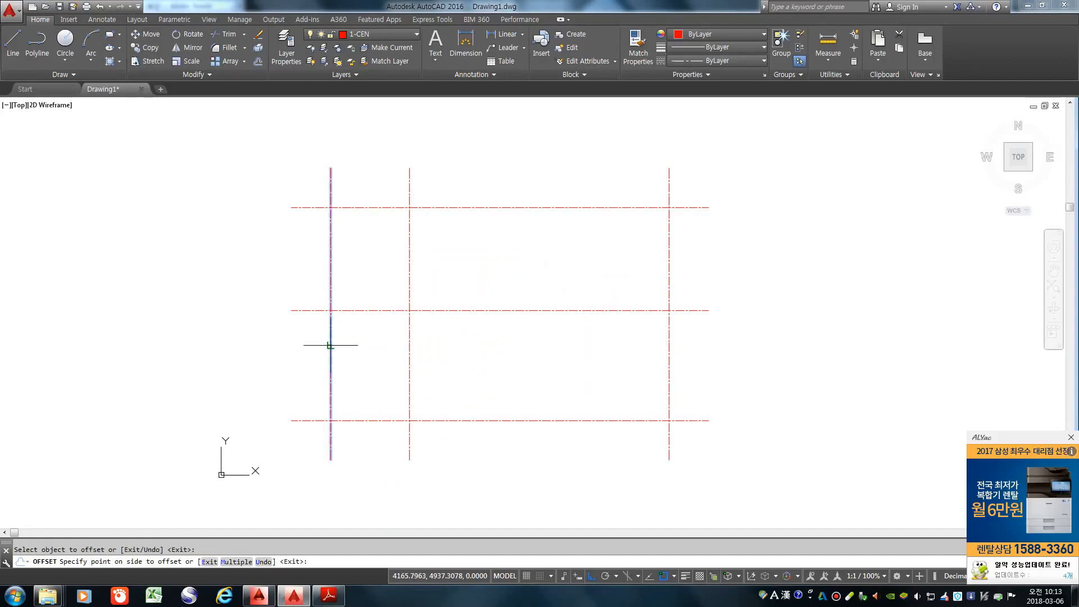
click(523, 349)
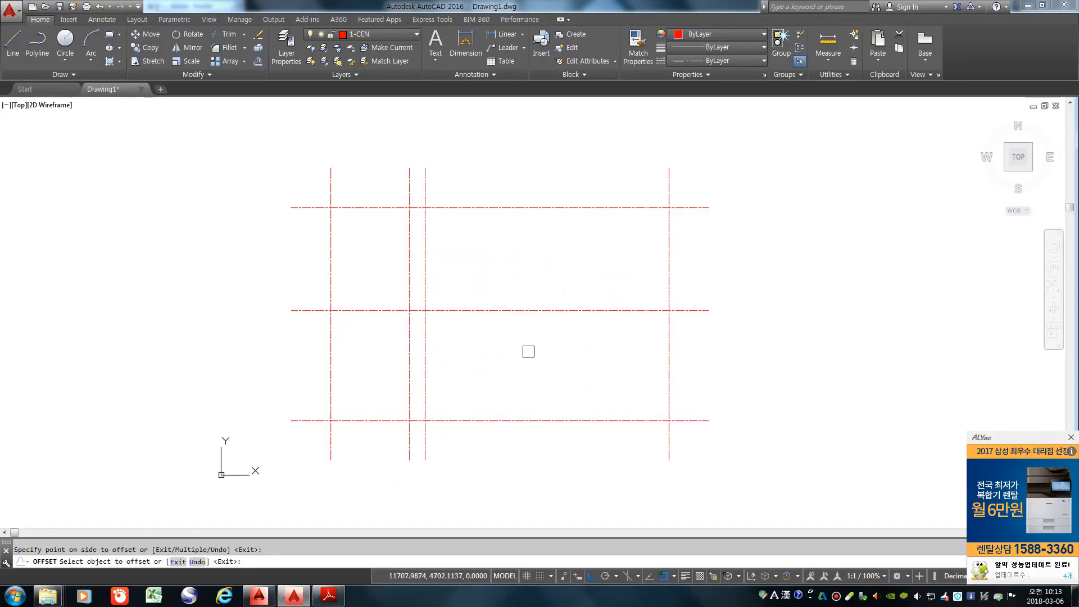
key(Return)
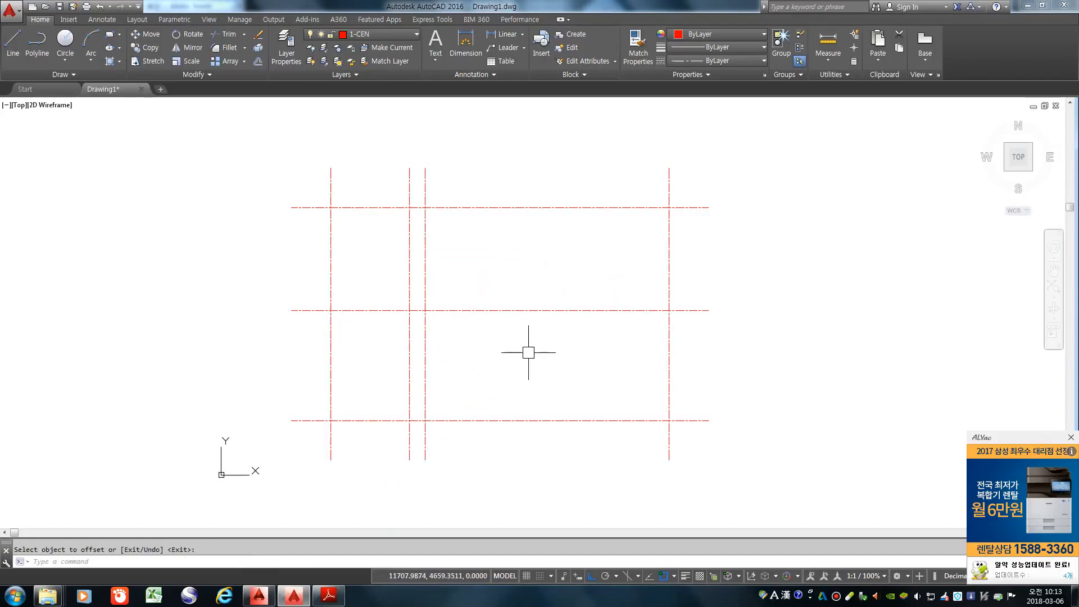
Step: Offset the middle horizontal center line 3000 downward
key(Return)
text(300)
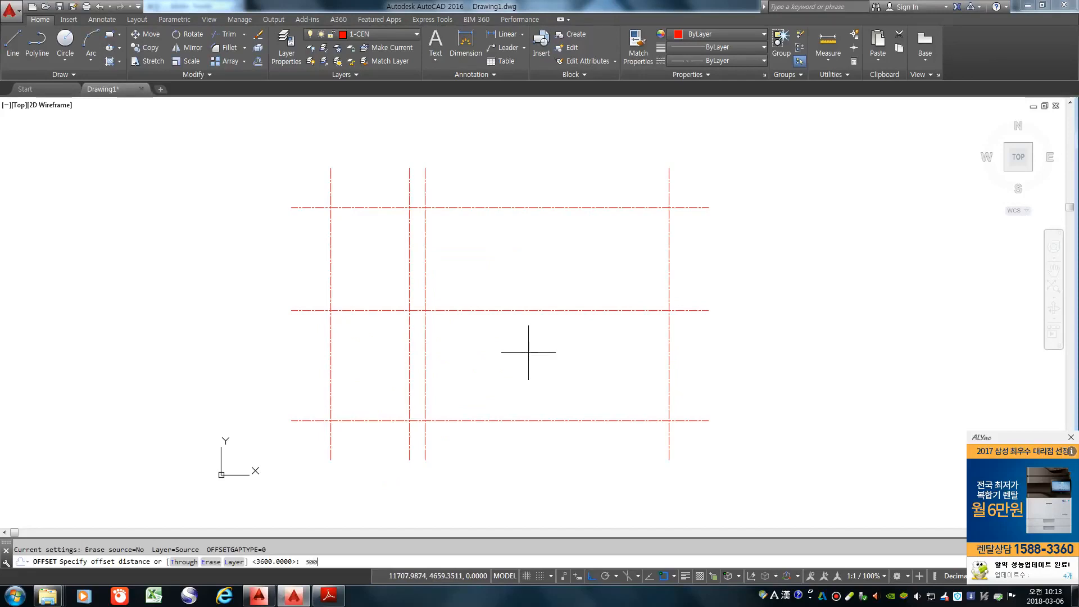
text(0)
key(Return)
click(501, 311)
click(501, 361)
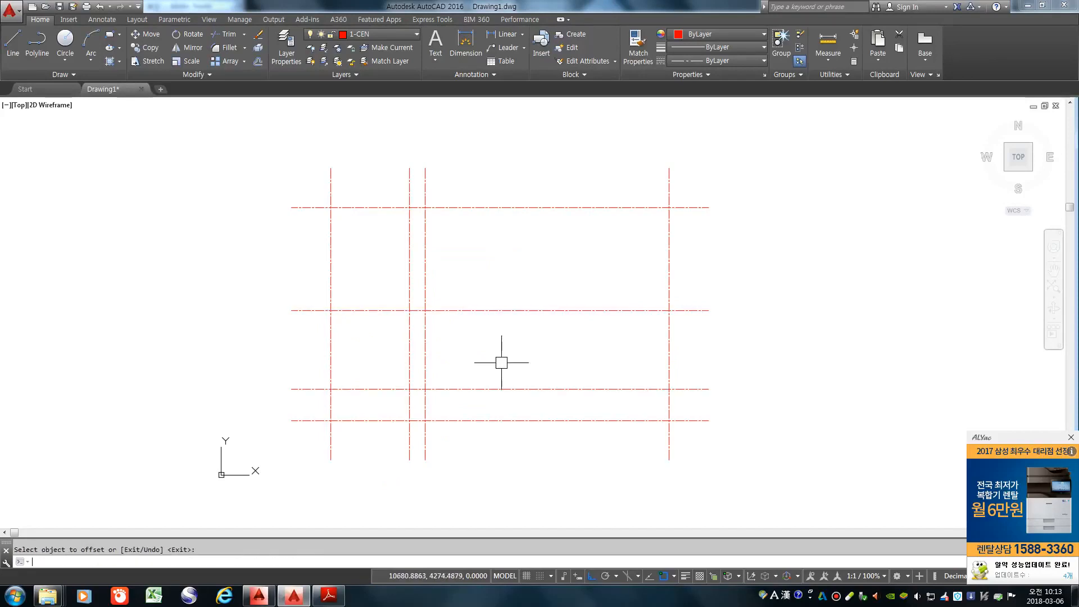
key(Return)
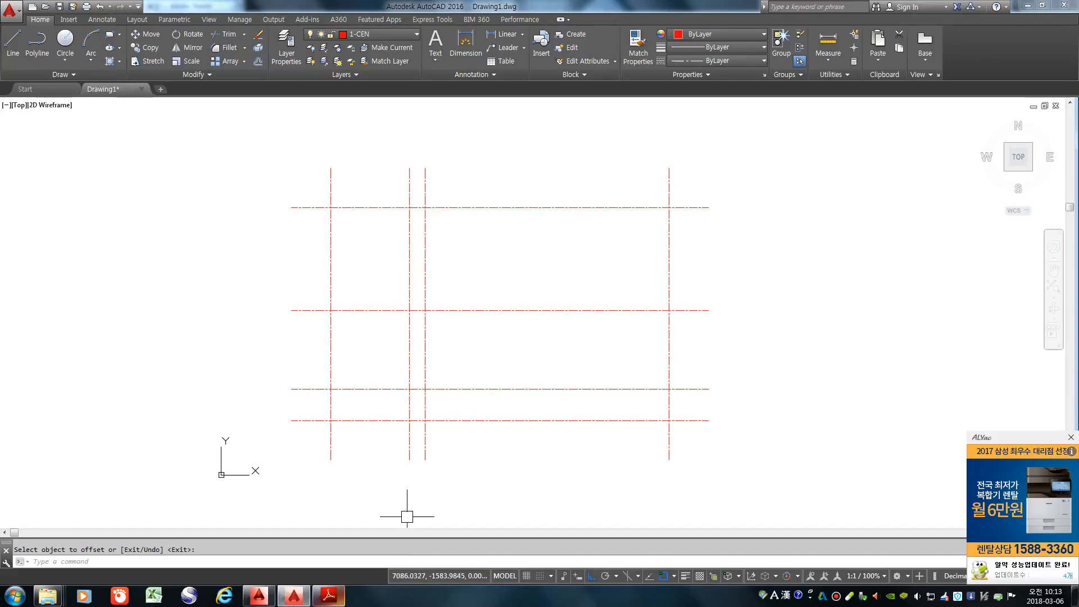
Step: Check the plan in Adobe Reader, return to AutoCAD, and trim the second vertical center line from the left below the middle horizontal line
click(329, 596)
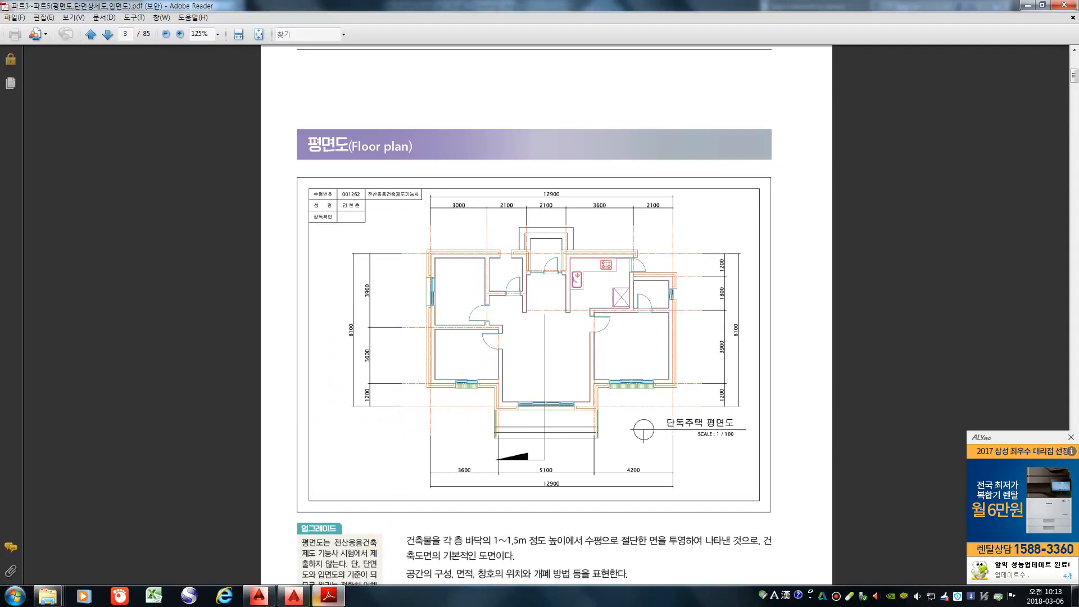
mouse_move(326, 596)
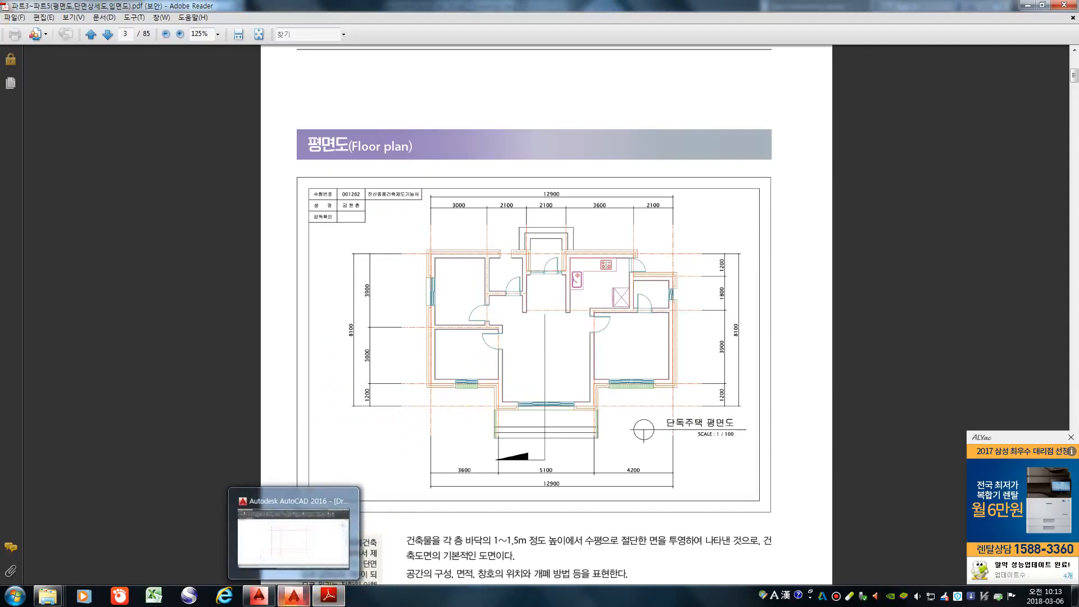
click(293, 596)
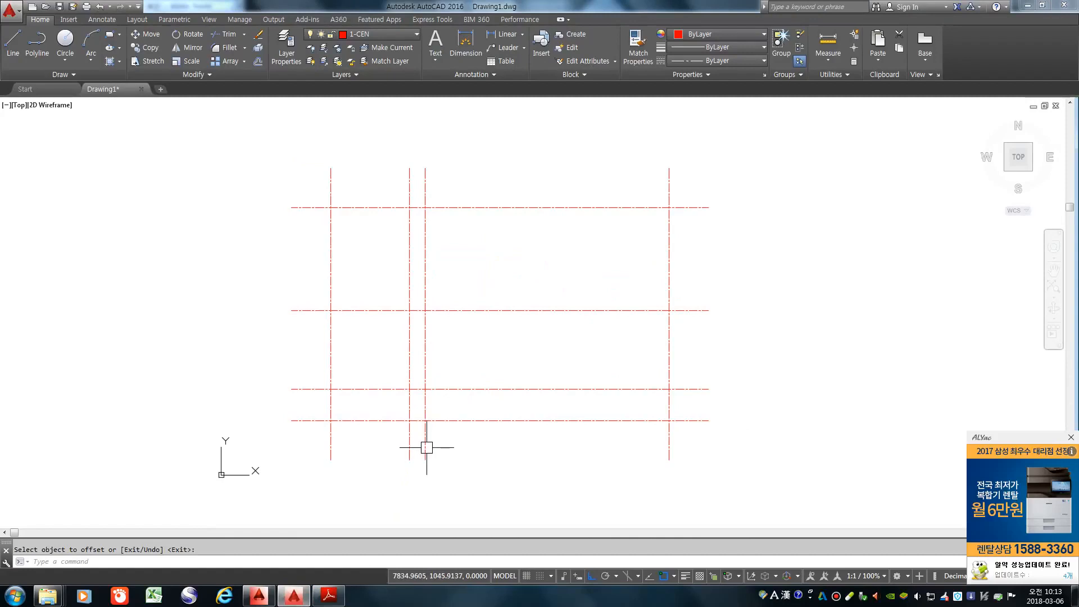
text(TR)
key(Return)
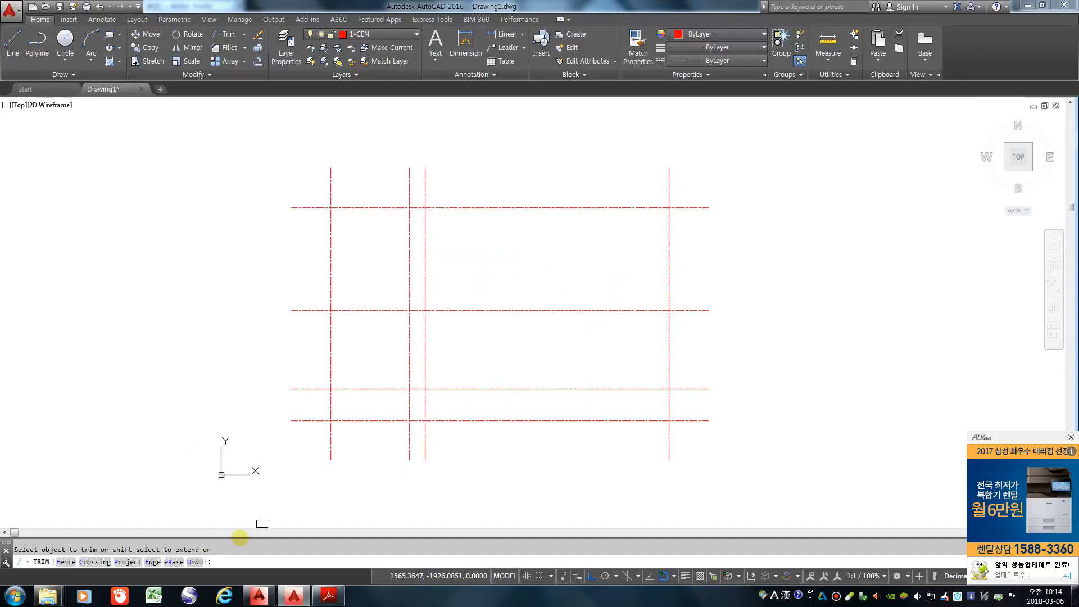
click(409, 441)
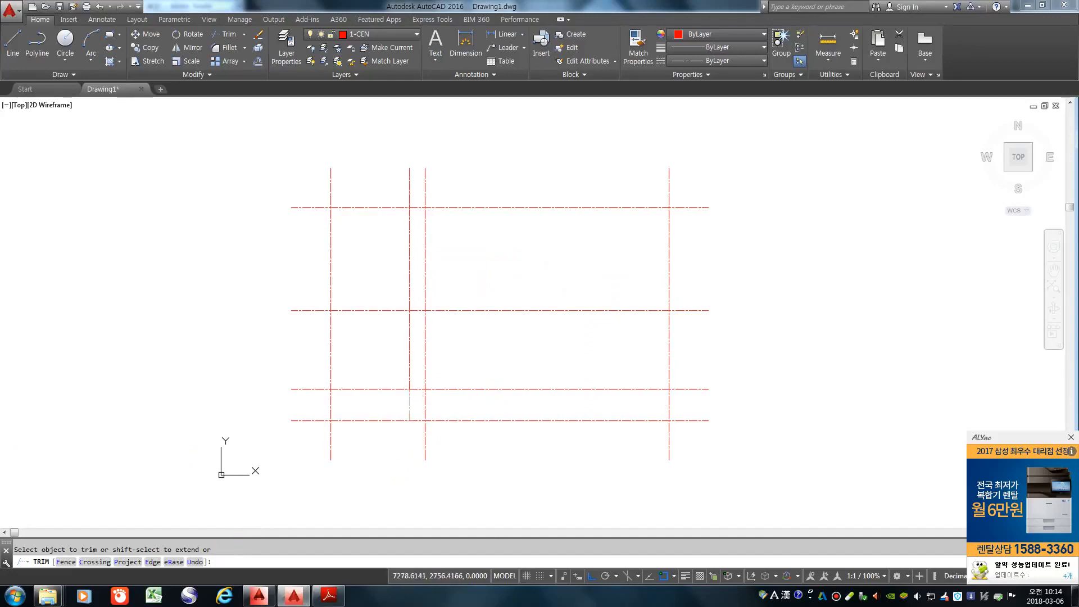
click(409, 404)
click(410, 355)
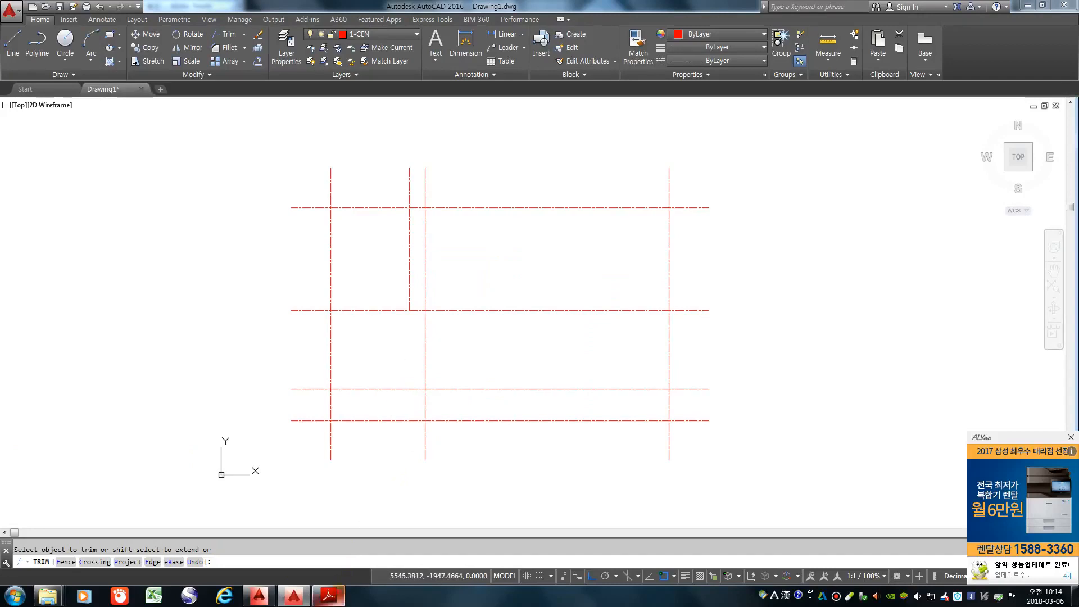
Step: Glance at the plan in Adobe Reader, then back in AutoCAD trim the third vertical center line from the left above the middle horizontal line
click(329, 595)
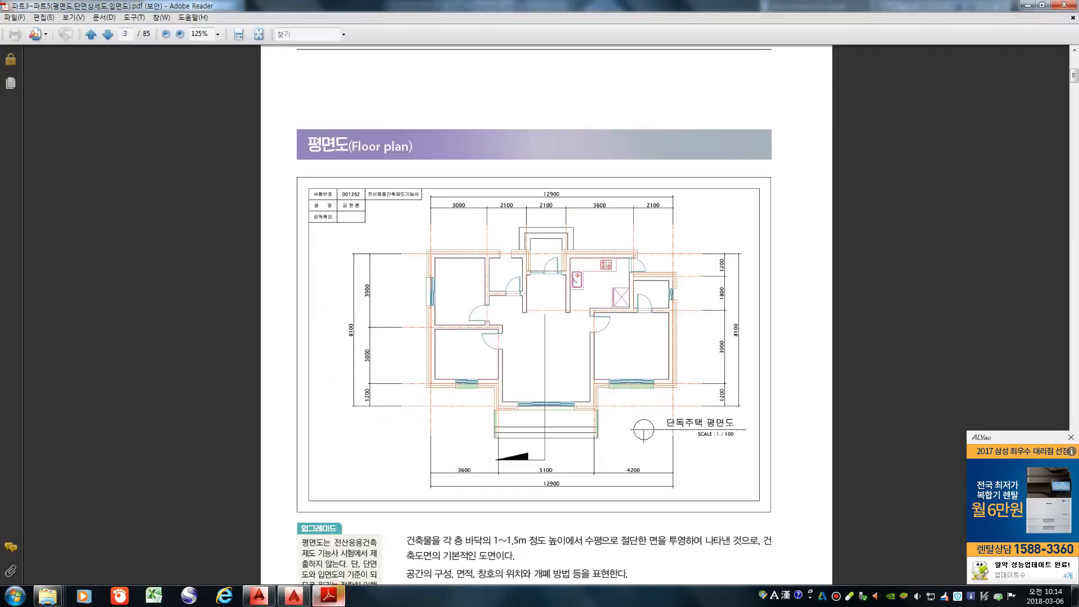
click(329, 595)
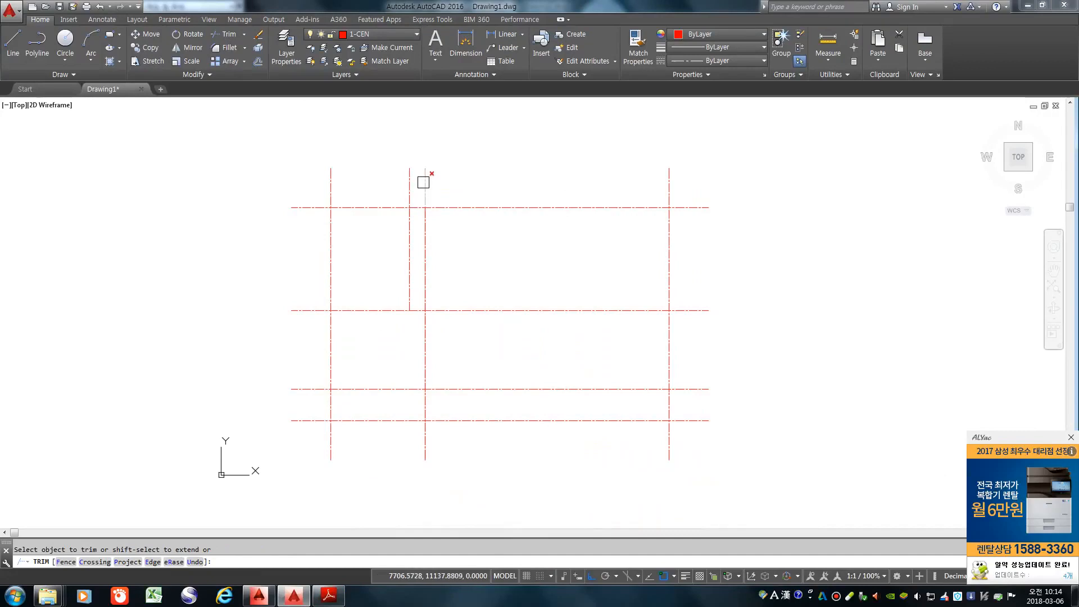
click(424, 228)
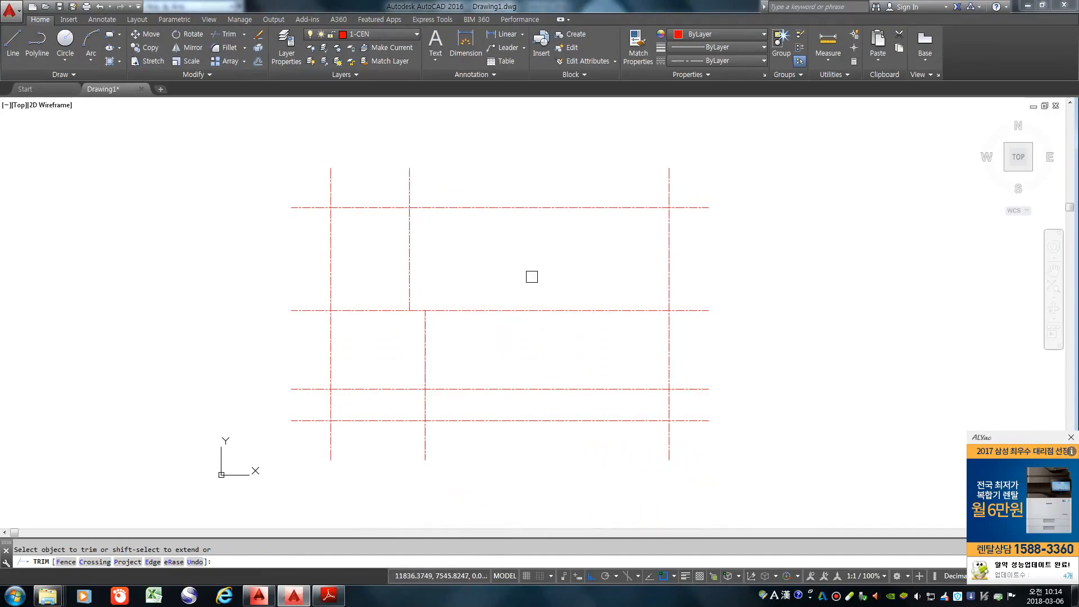
key(Return)
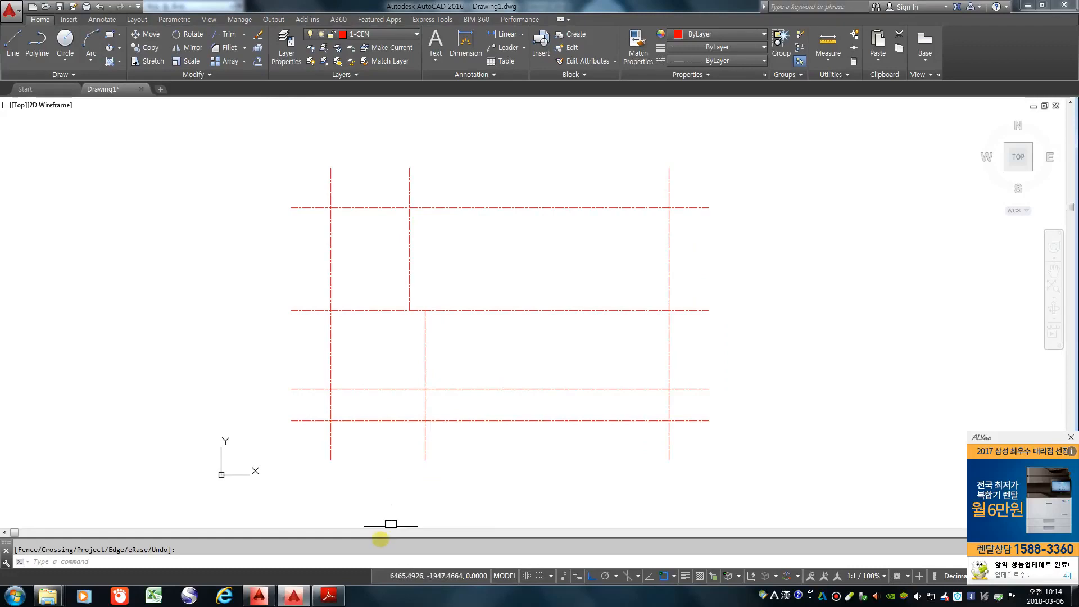
Step: Check the plan in Adobe Reader, return to AutoCAD, and offset the short upper vertical center line 2100 to the right
click(329, 596)
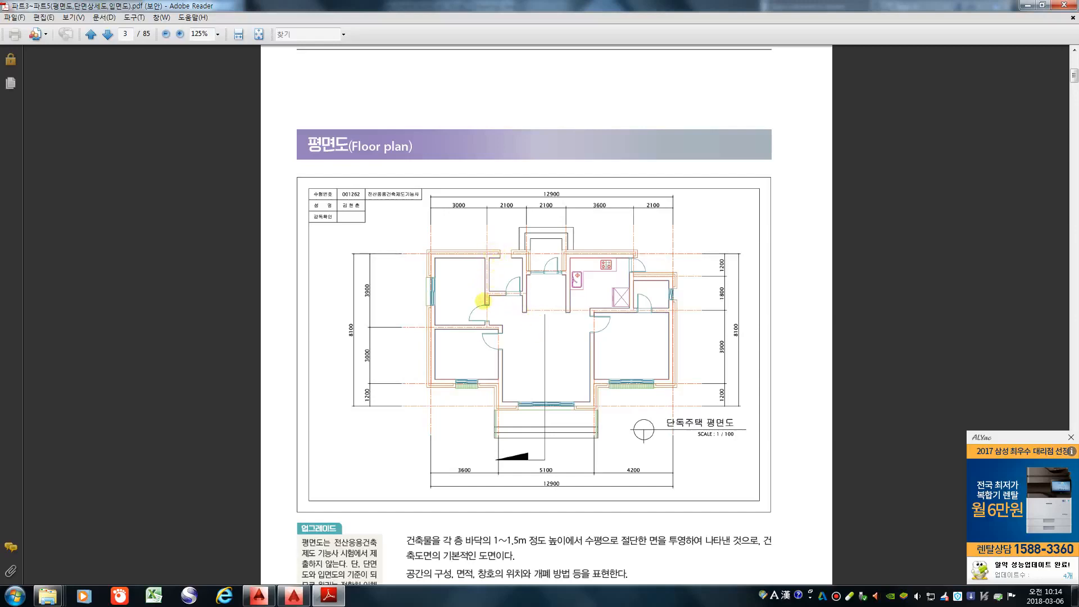
click(328, 598)
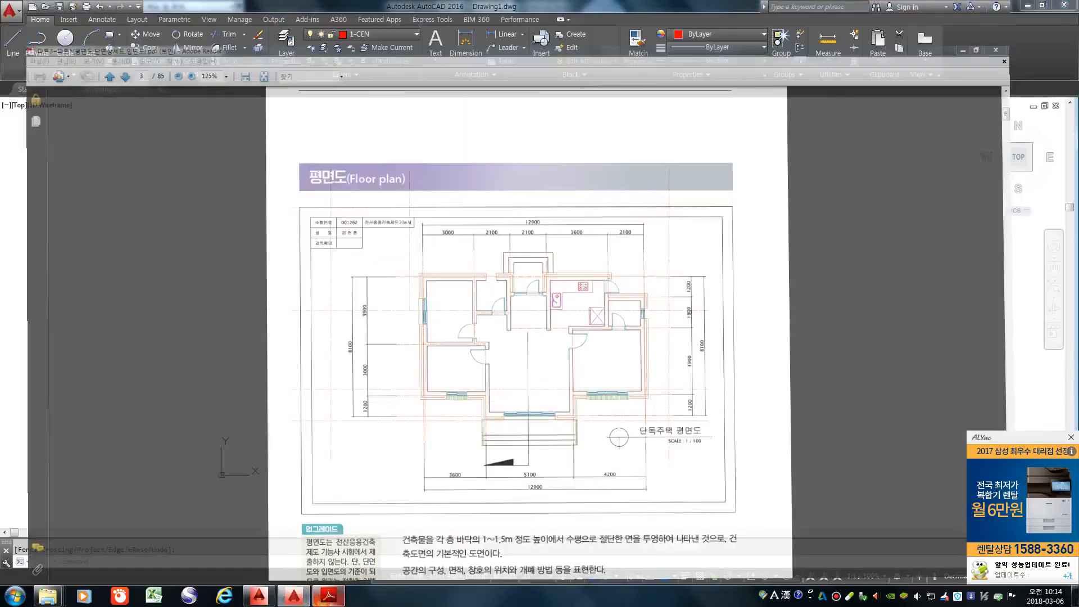
text(o)
key(Return)
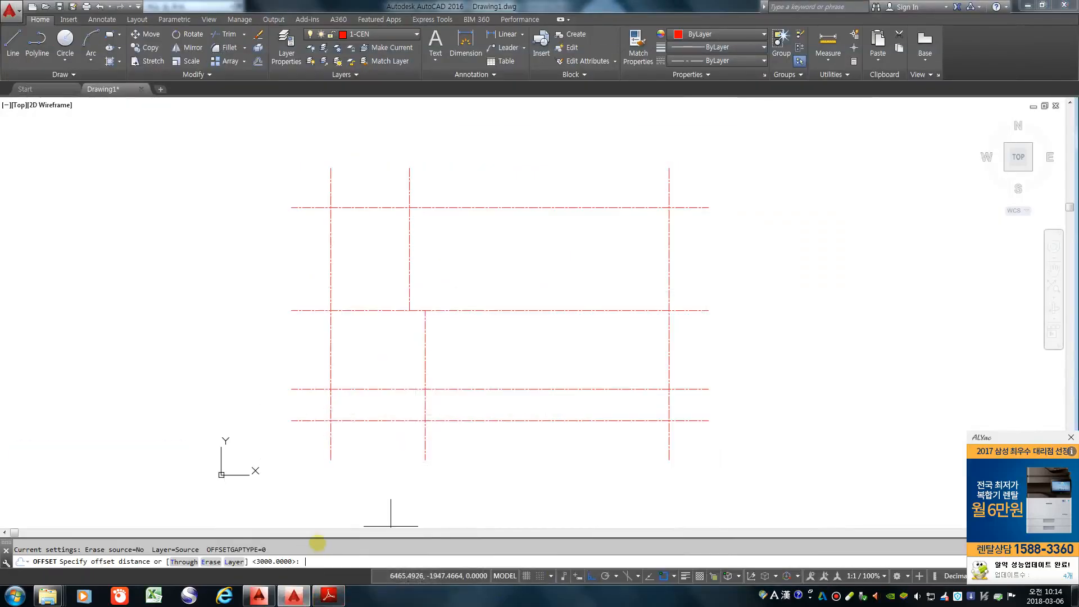
text(2100)
key(Return)
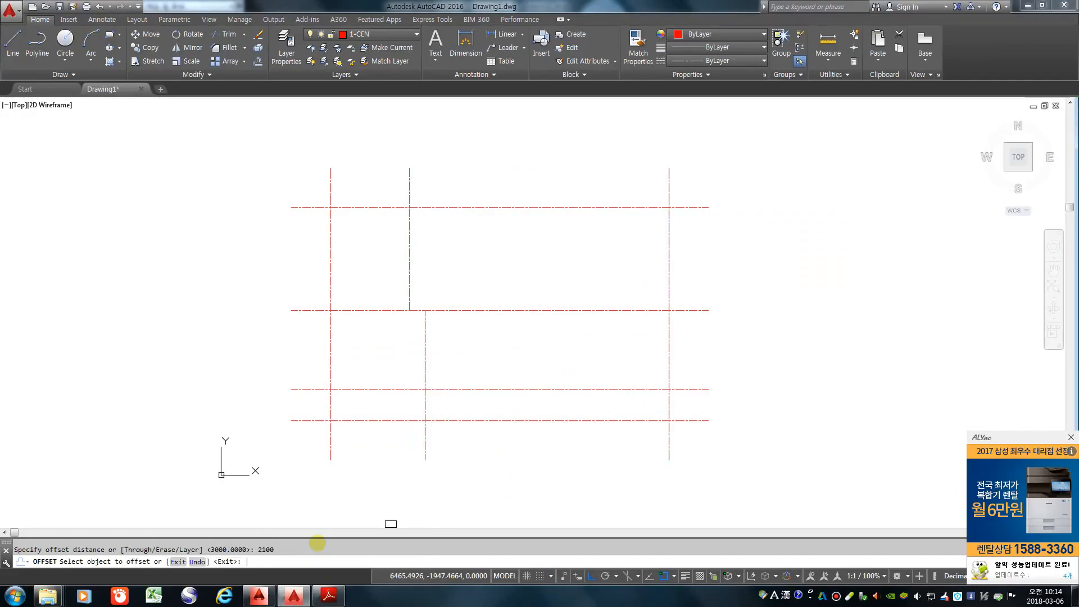
click(408, 237)
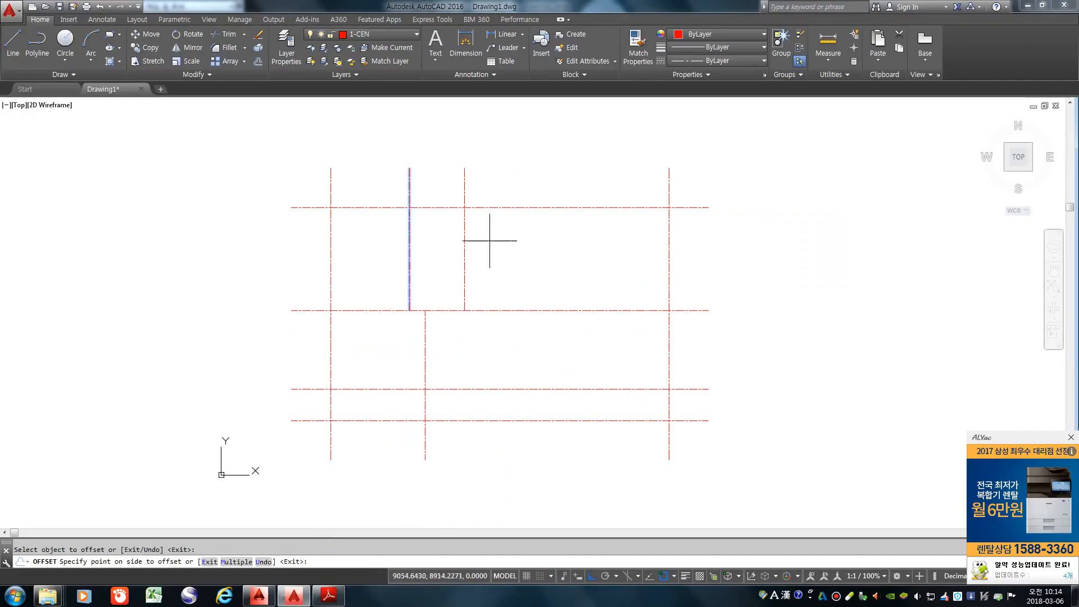
click(523, 241)
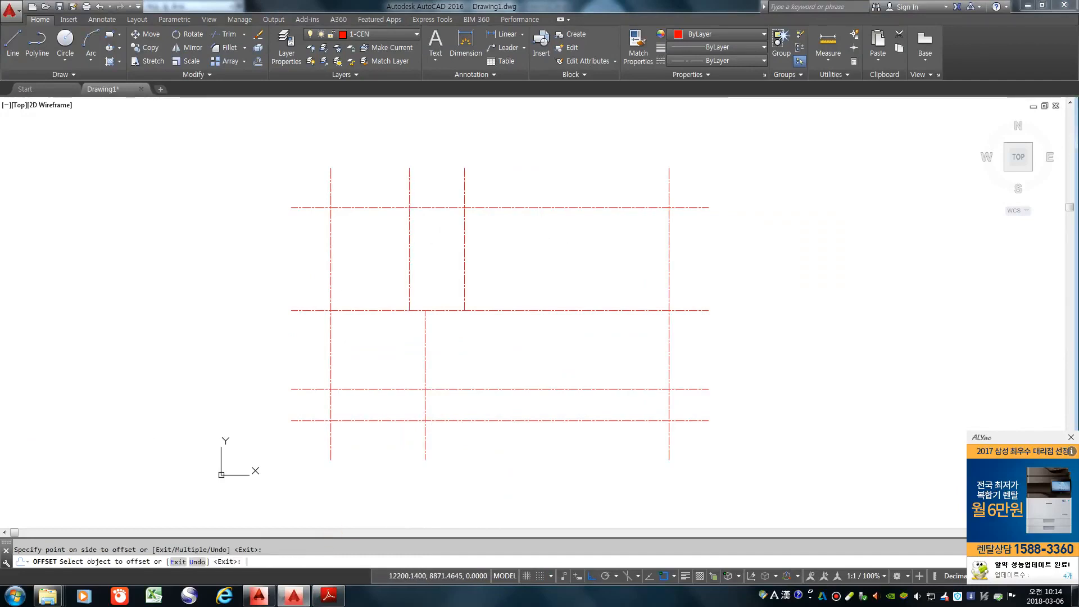
key(Return)
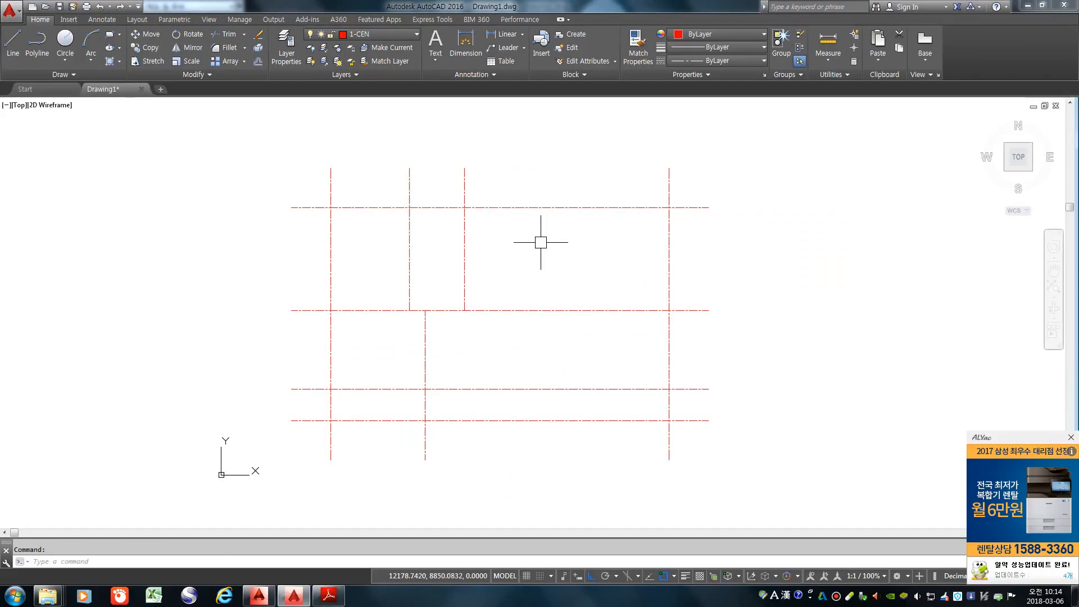
Step: Offset the top horizontal center line 2400 downward
text(o)
key(Return)
text(24)
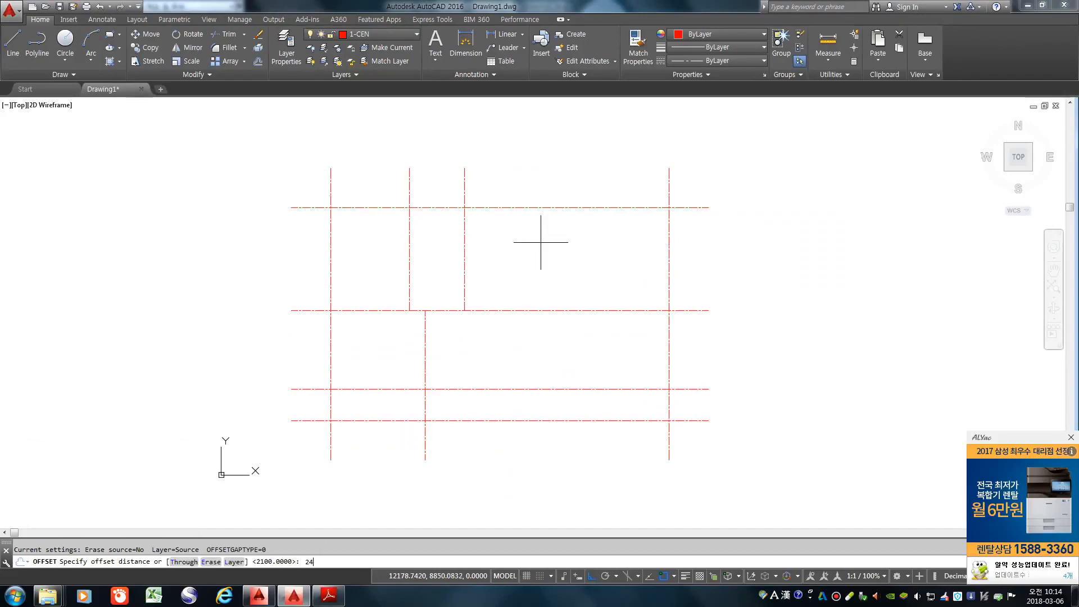
text(00)
key(Return)
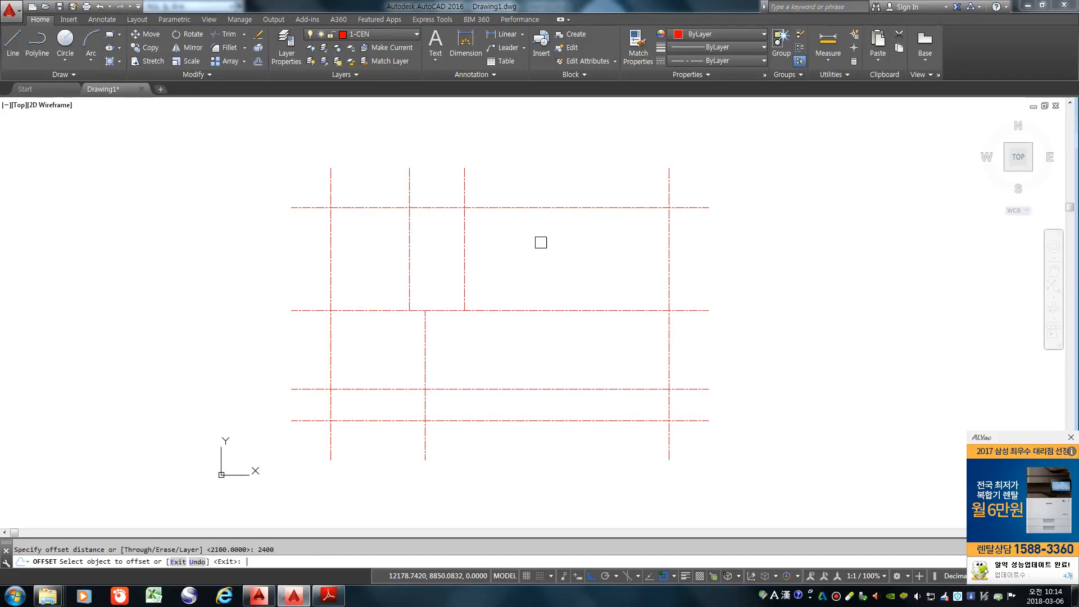
click(523, 207)
click(509, 268)
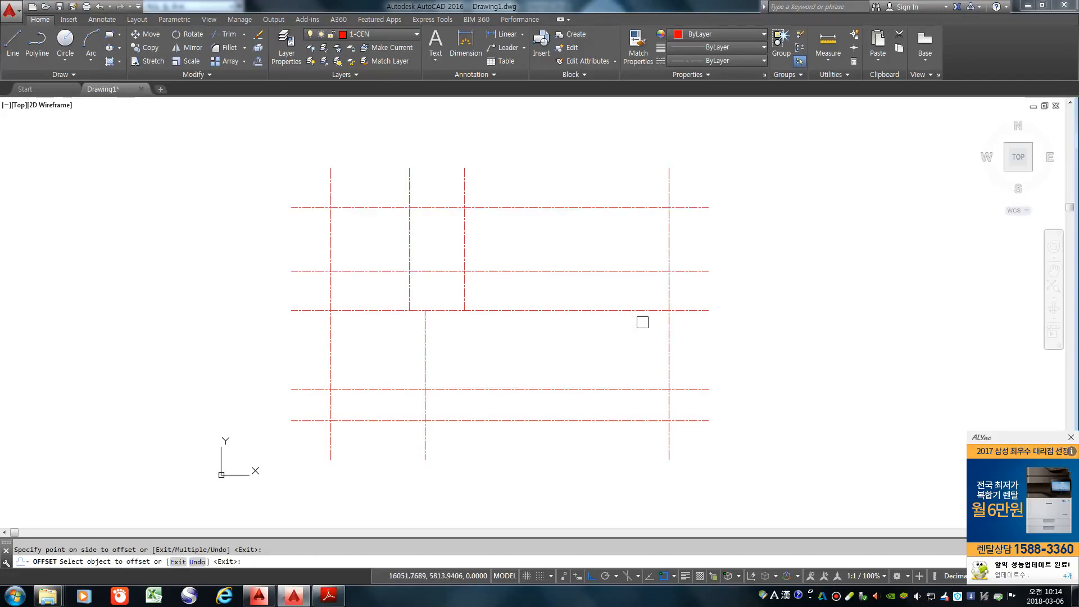
key(Return)
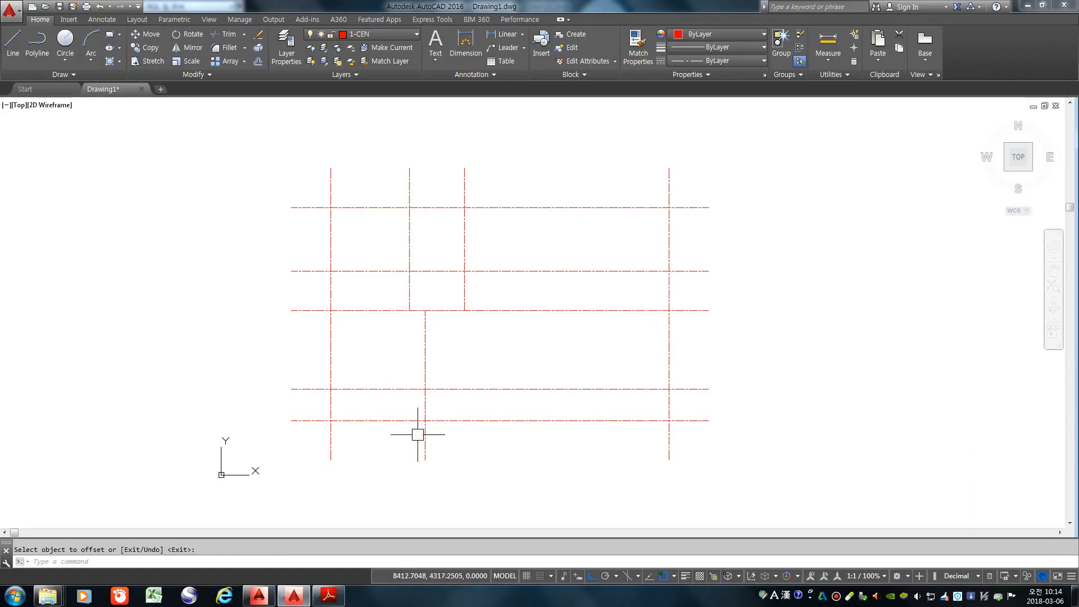
Step: Recheck the plan in Adobe Reader, then in AutoCAD trim the second horizontal center line outside the two short upper vertical lines
click(329, 596)
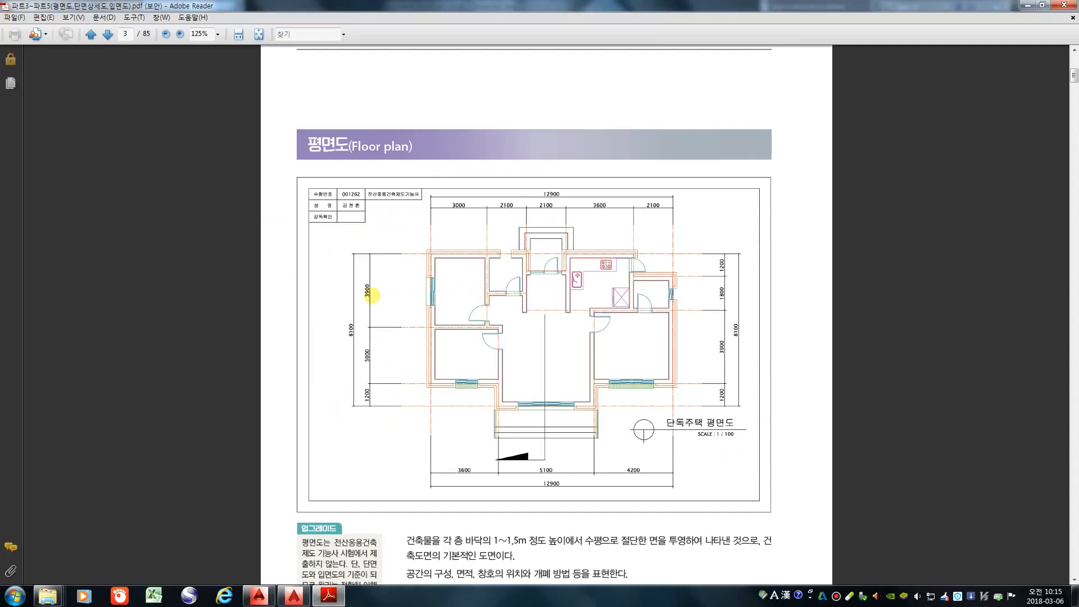
click(293, 596)
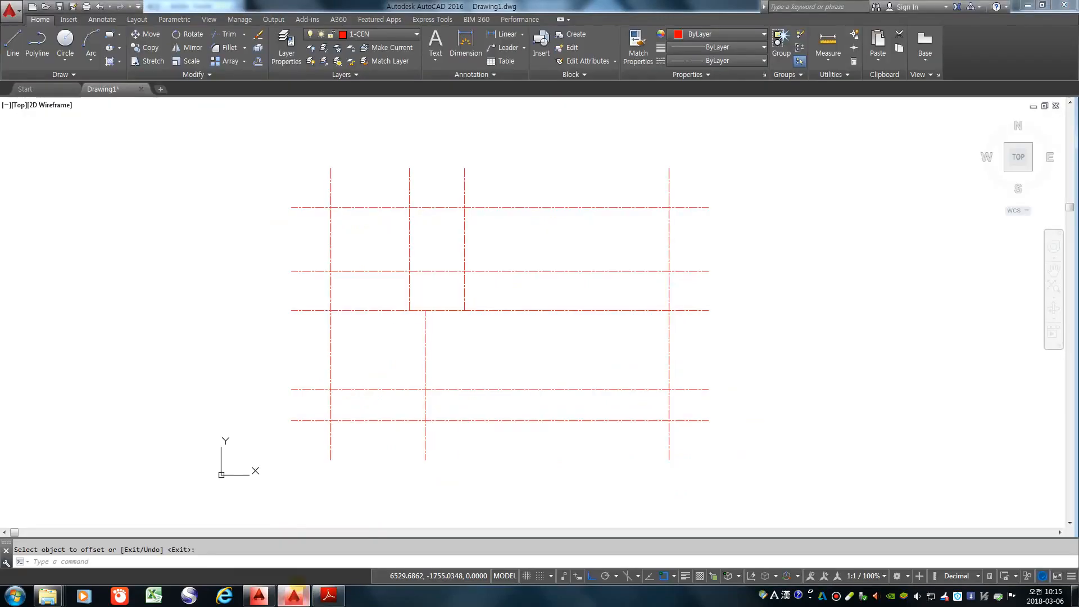
text(tr)
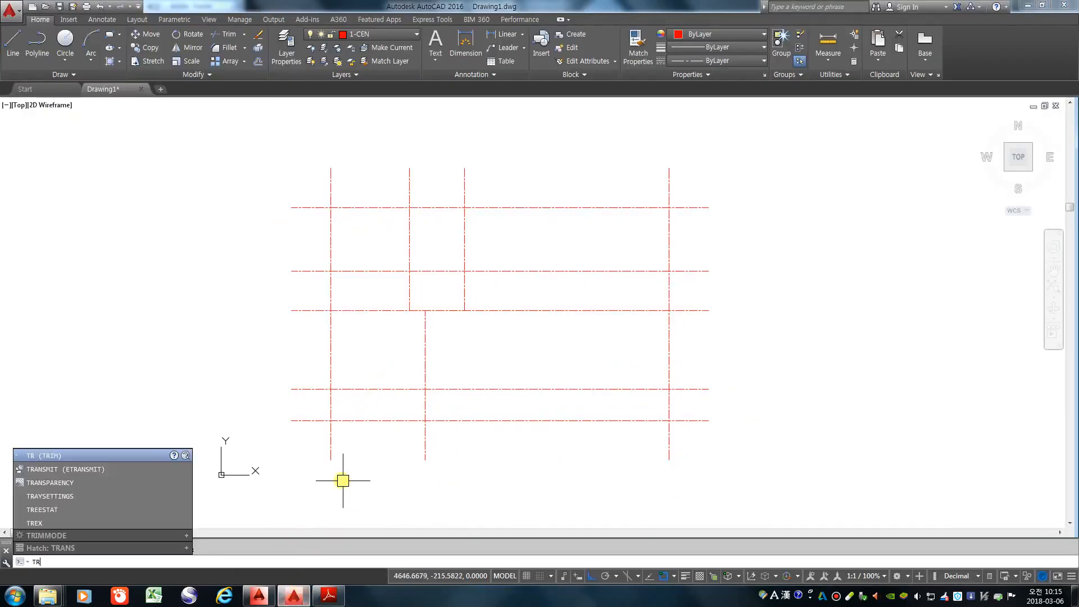
key(Return)
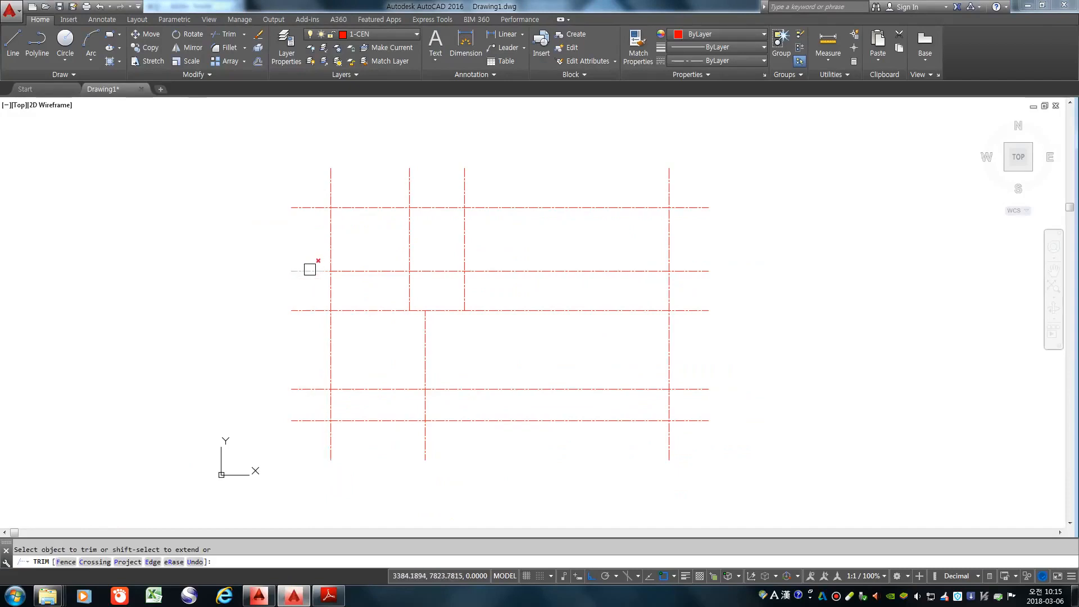
click(309, 271)
click(373, 270)
click(683, 271)
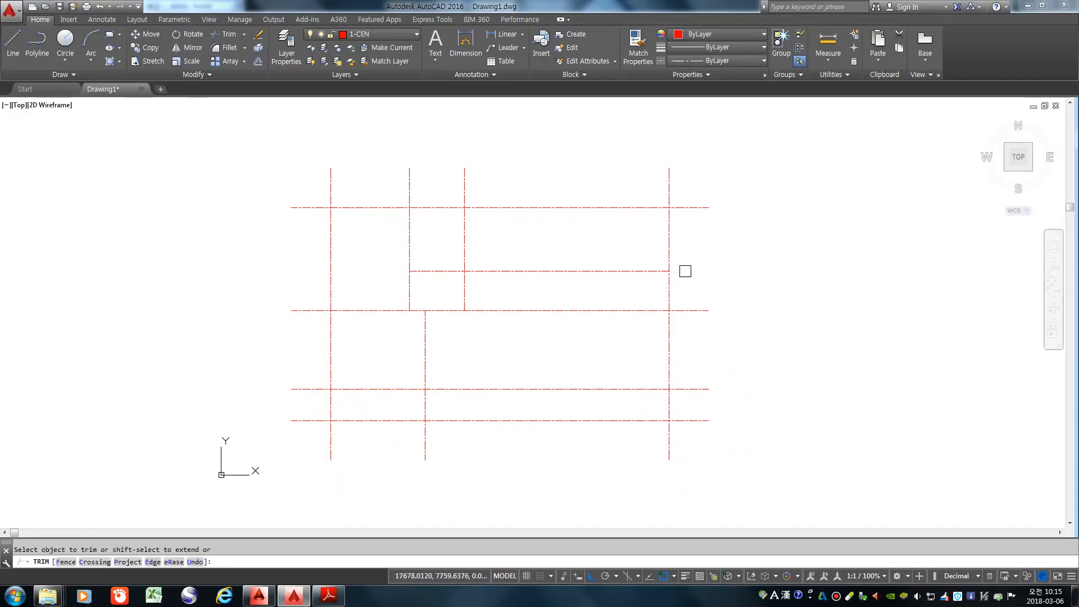
click(600, 271)
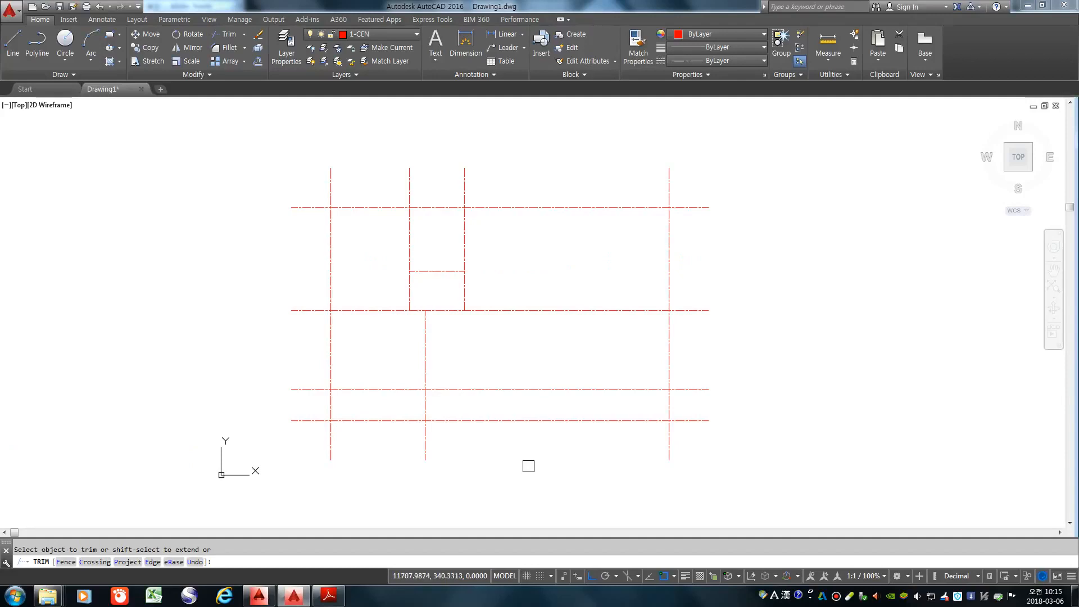
Step: Compare with the plan in Adobe Reader, return to AutoCAD, and offset the right one of the two short upper vertical lines 2100 to the right
click(329, 595)
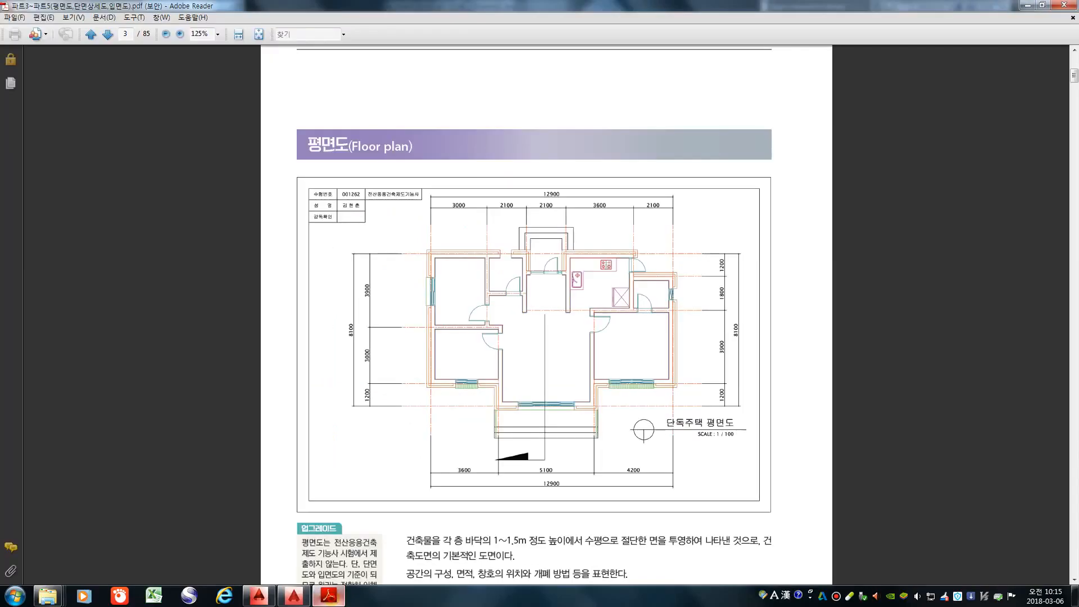
click(294, 595)
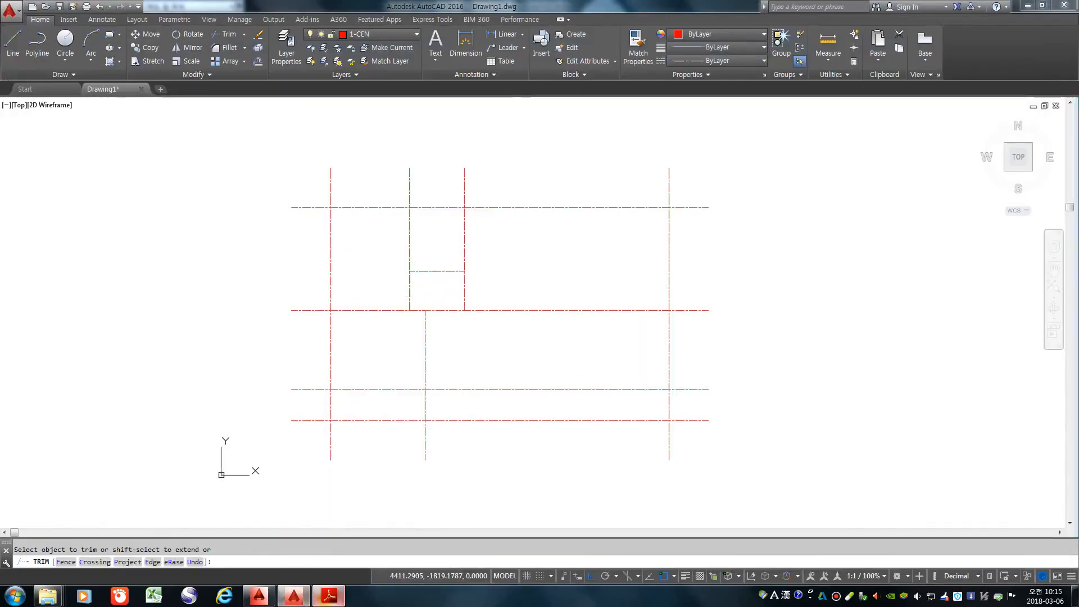
click(328, 595)
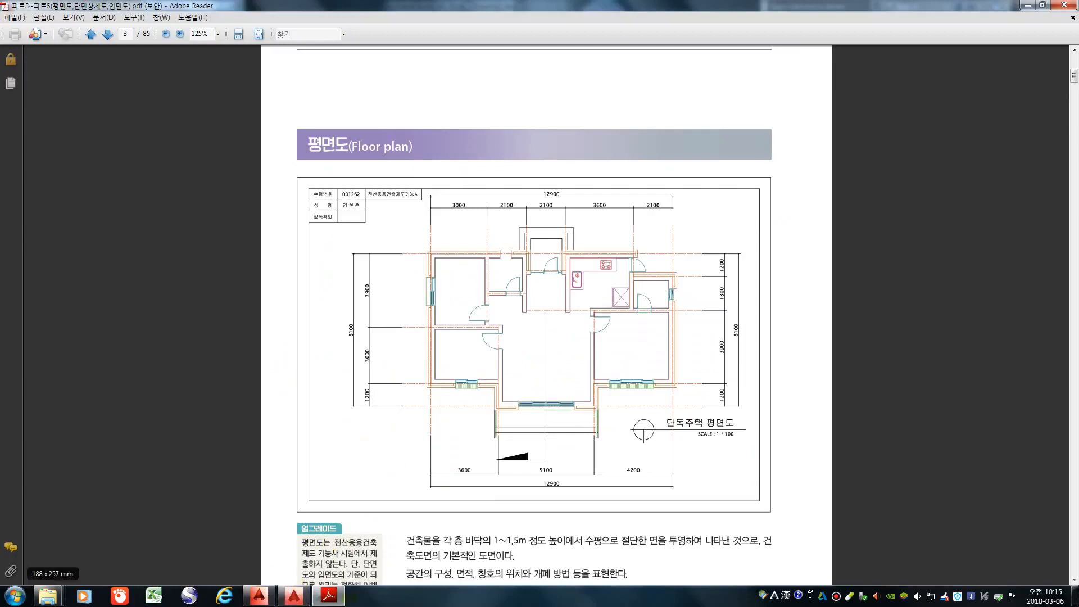
click(294, 595)
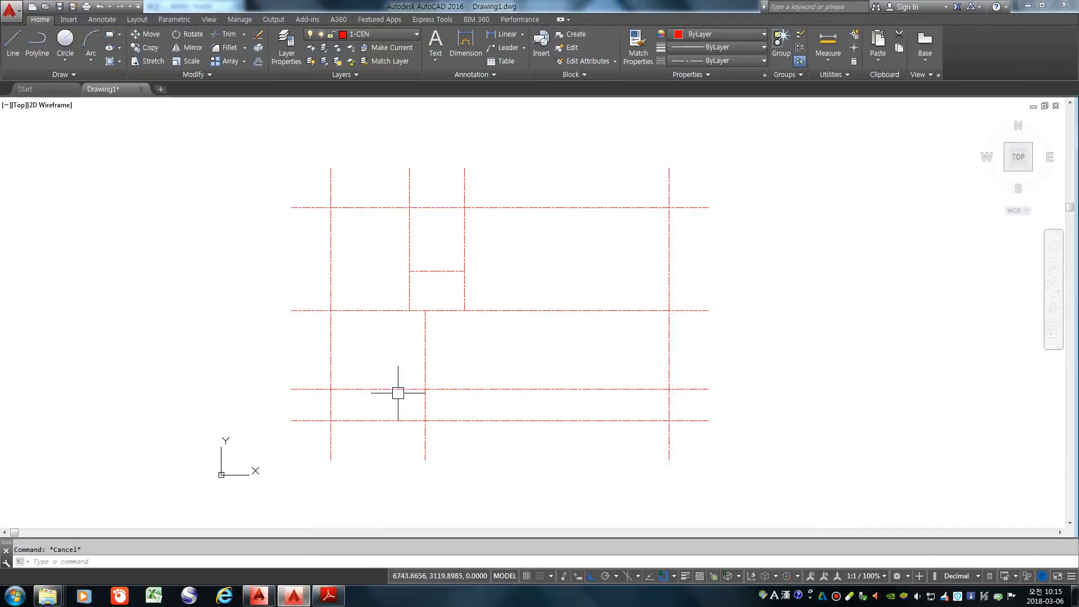
text(o)
key(Return)
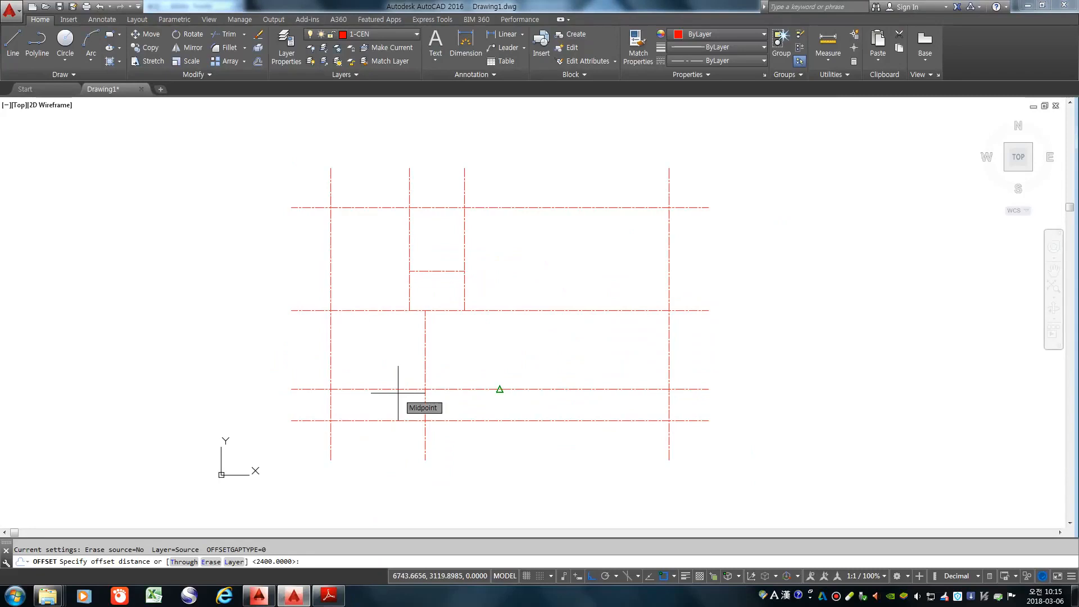
click(329, 596)
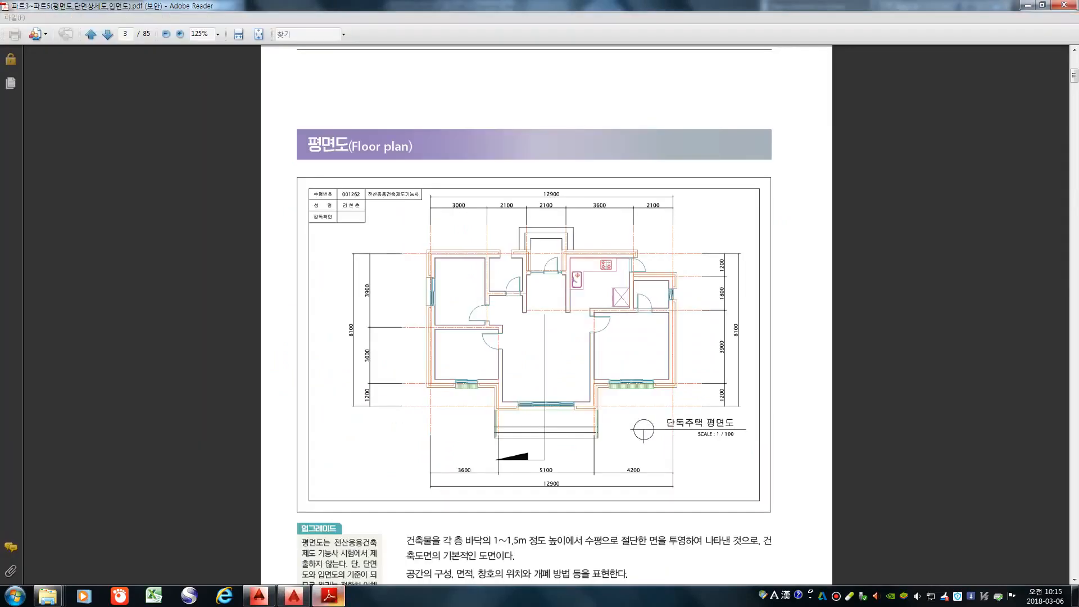
click(329, 595)
text(2)
key(Return)
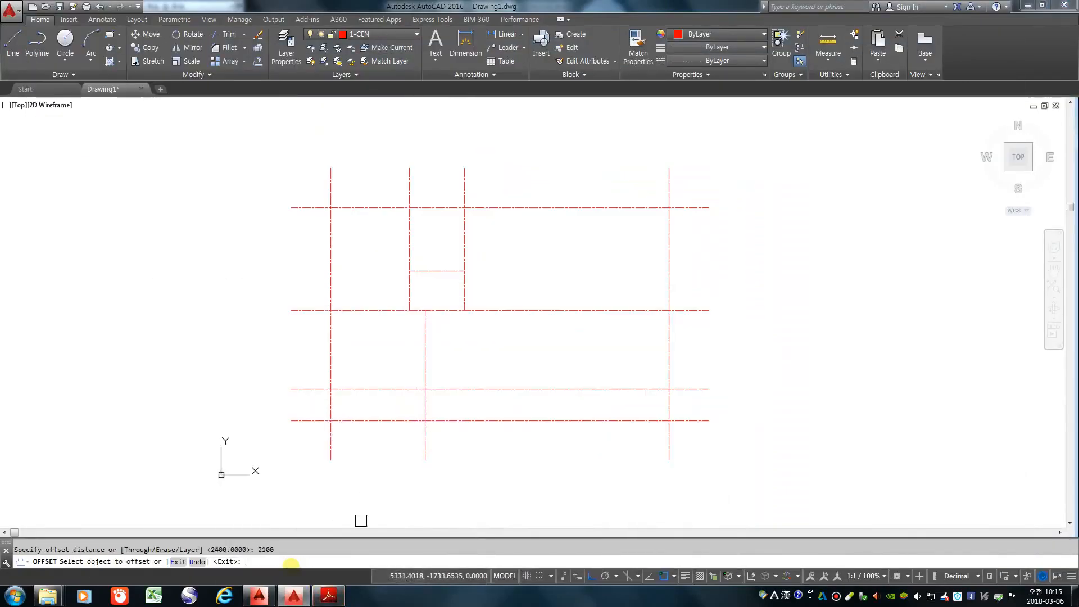
click(465, 228)
click(476, 234)
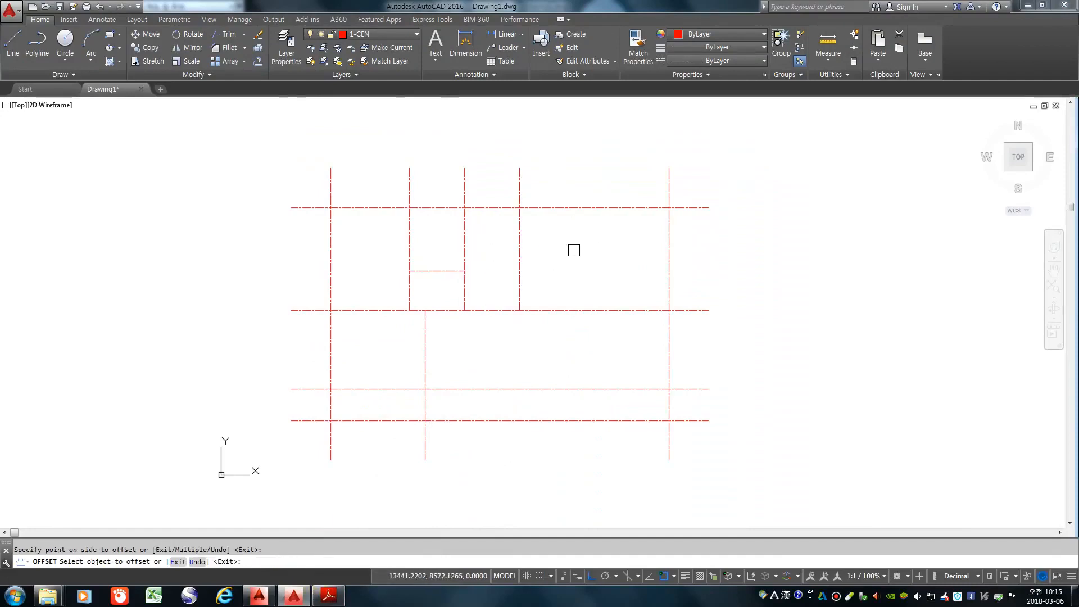
key(Return)
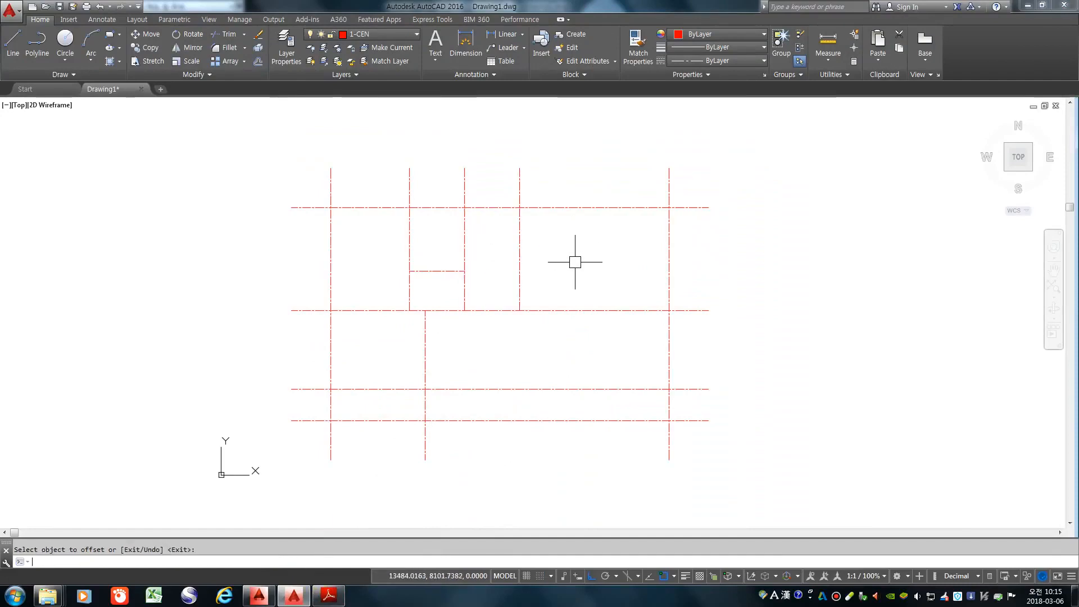
Step: Offset the top horizontal center line 1200 downward
right_click(575, 263)
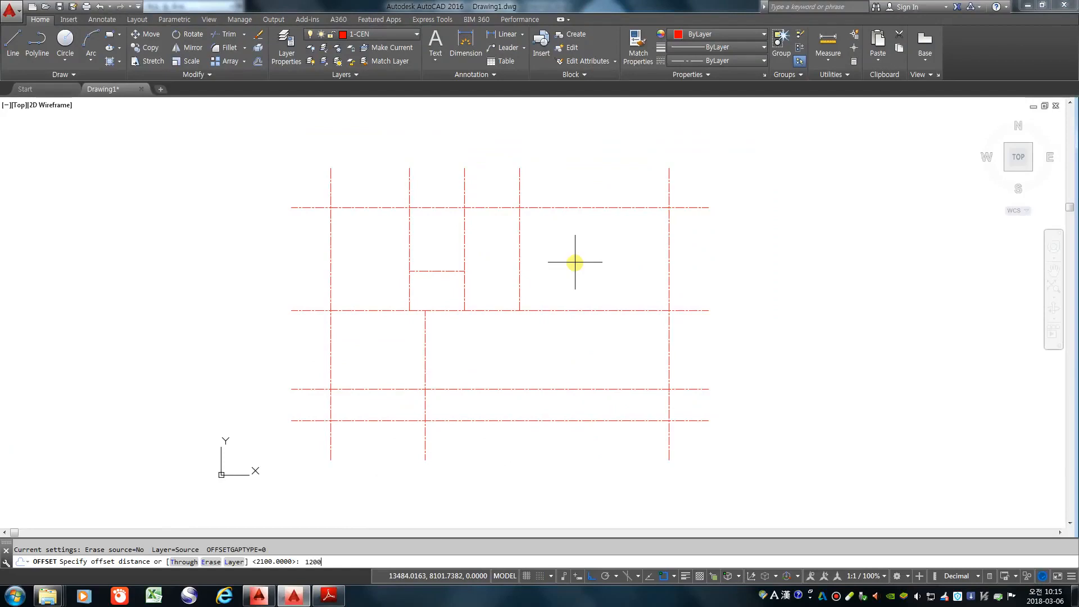
key(Return)
click(563, 208)
click(561, 262)
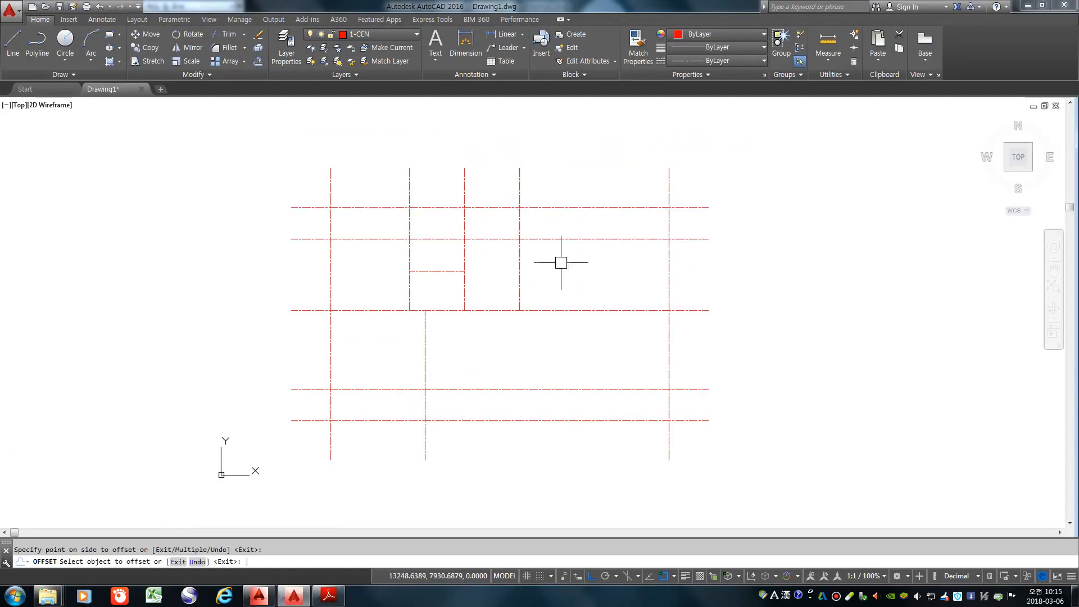
key(Return)
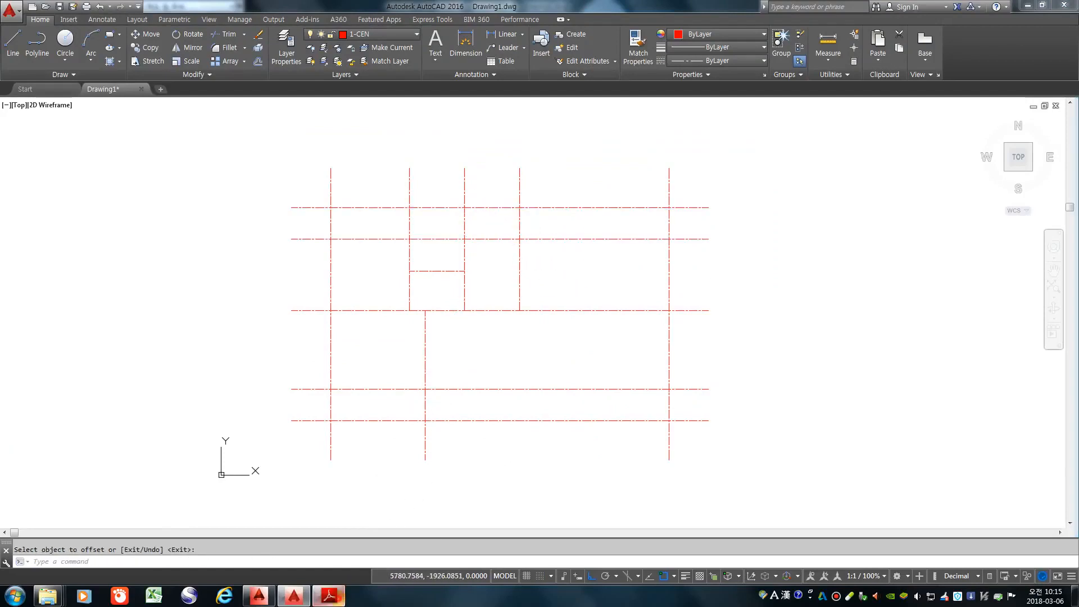
Step: Check the plan in Adobe Reader, then in AutoCAD trim the second horizontal center line left of the middle short upper vertical line
click(329, 595)
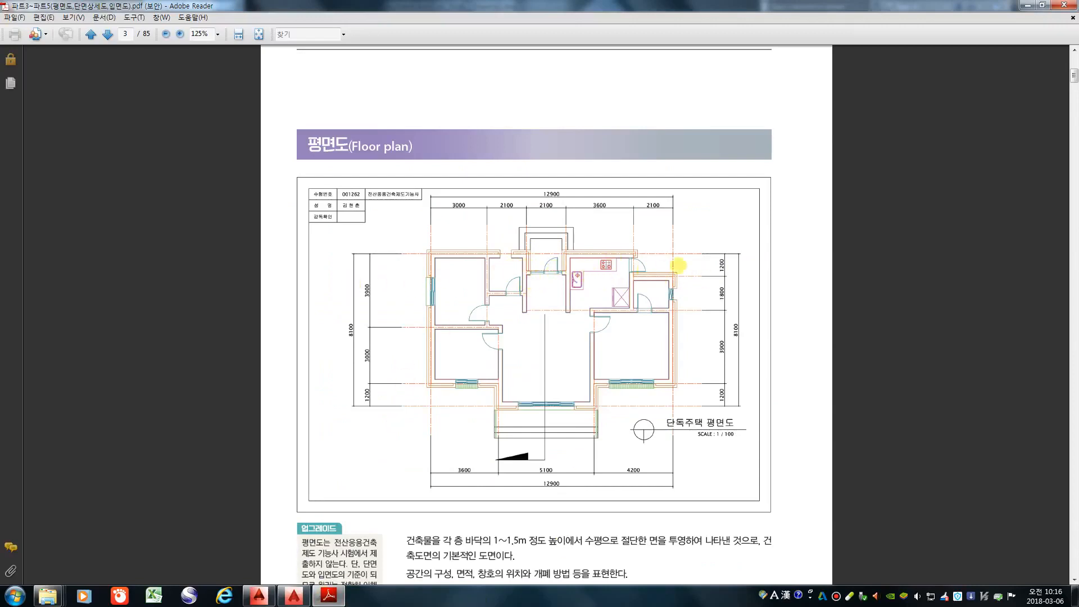
click(289, 597)
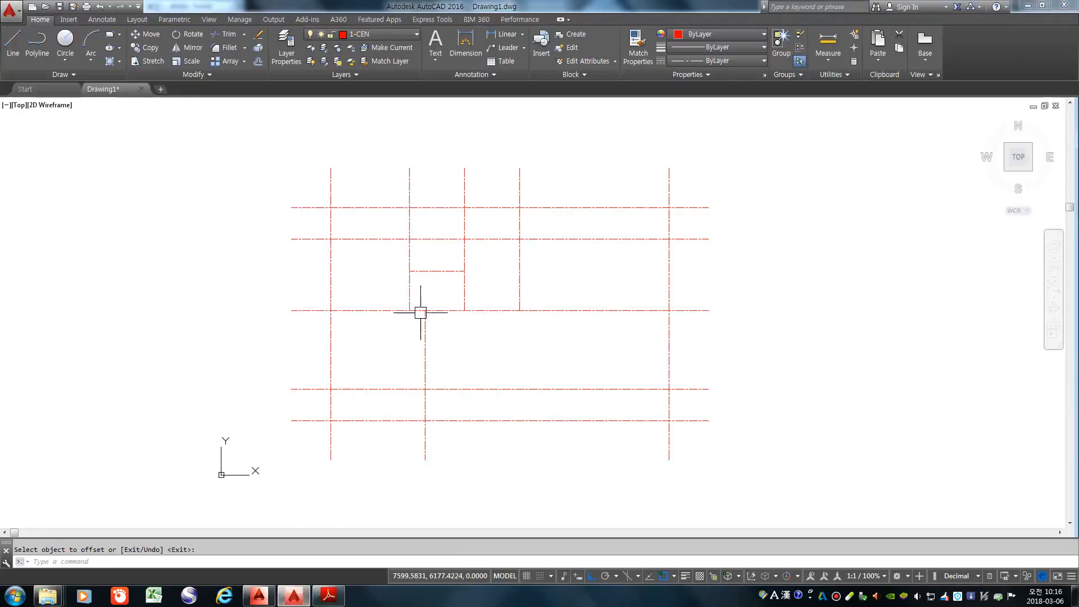
text(TR)
key(Return)
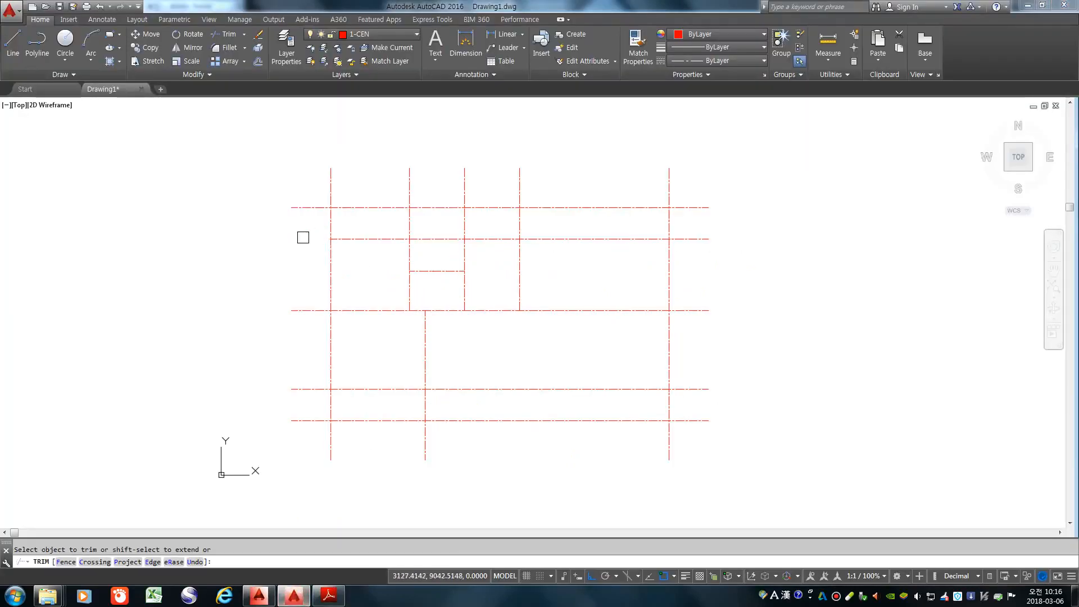
click(370, 239)
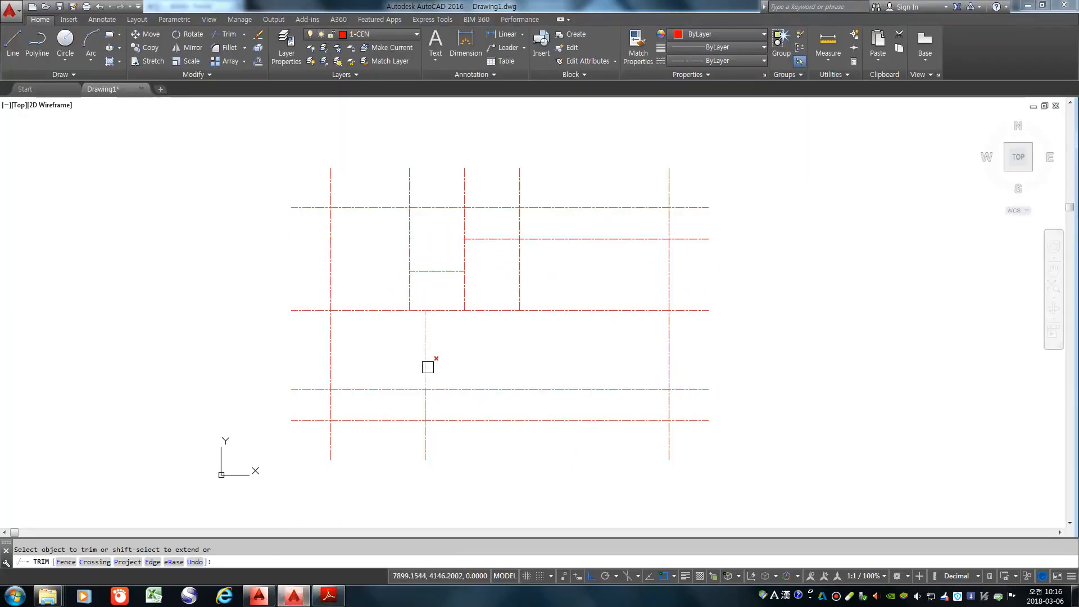
key(Return)
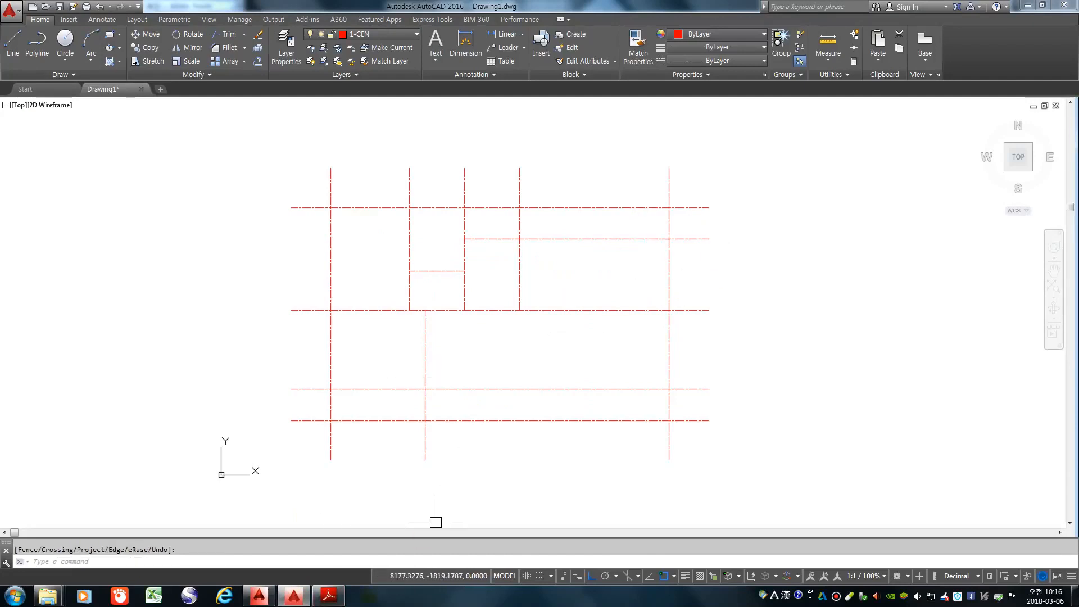
Step: Check the plan in Adobe Reader, then in AutoCAD offset the third short upper vertical center line 3600 to the right
key(alt+Tab)
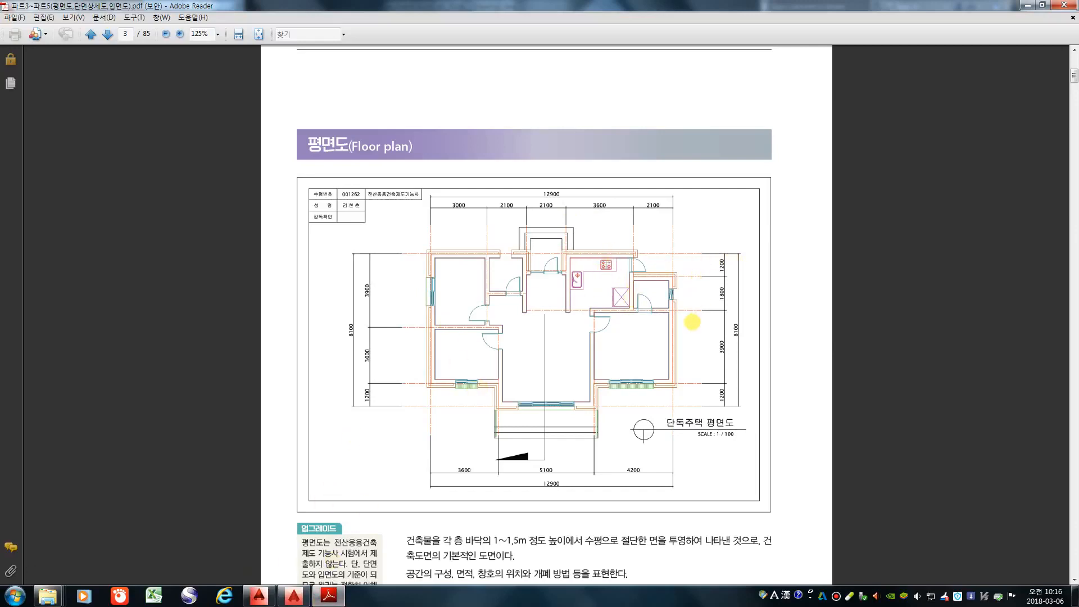
click(294, 595)
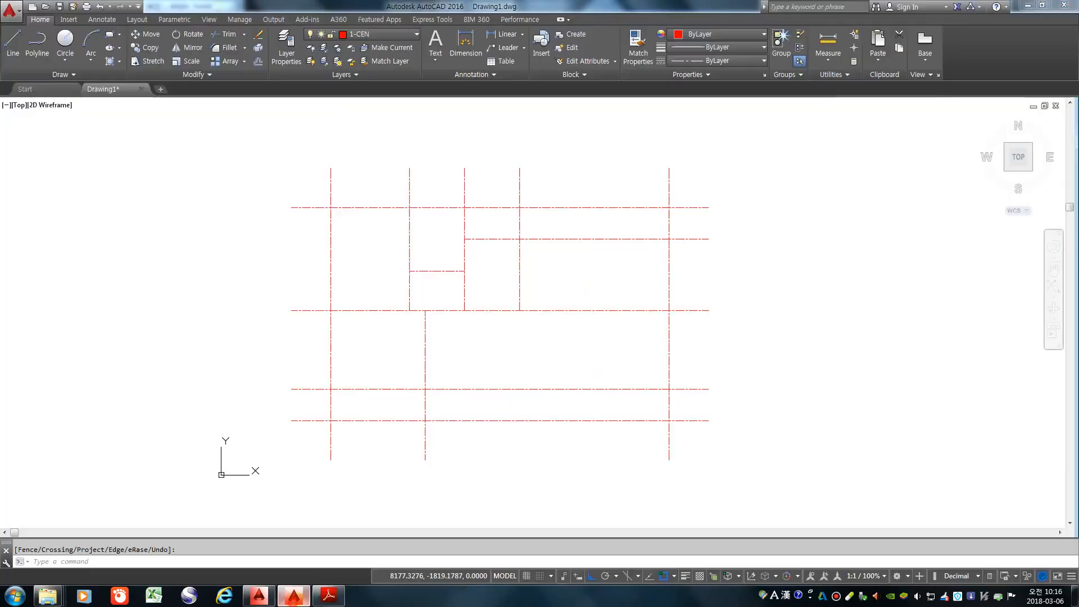
text(o)
key(Return)
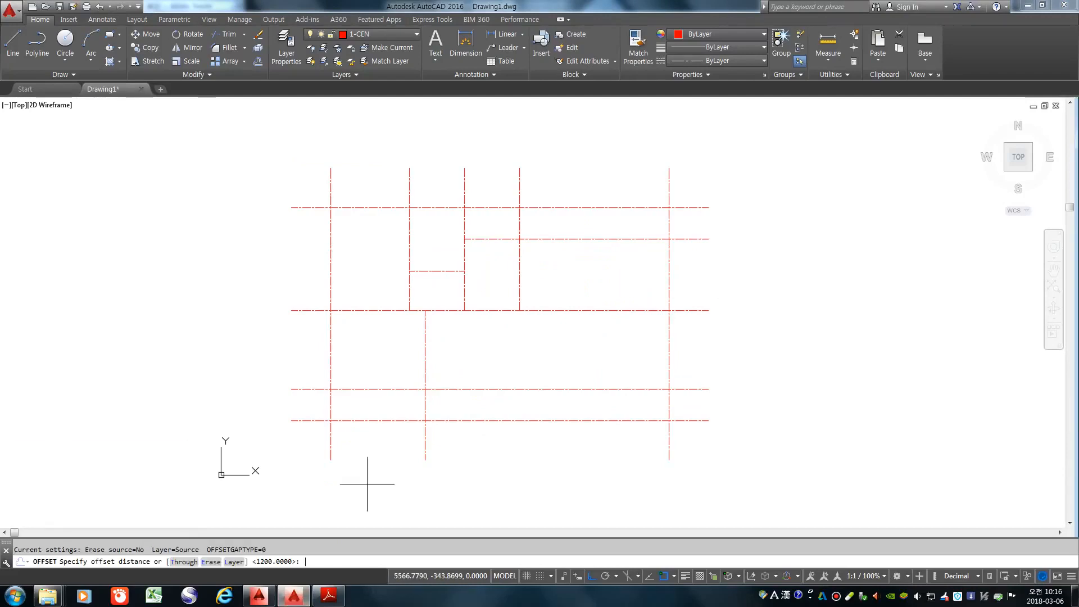
key(Return)
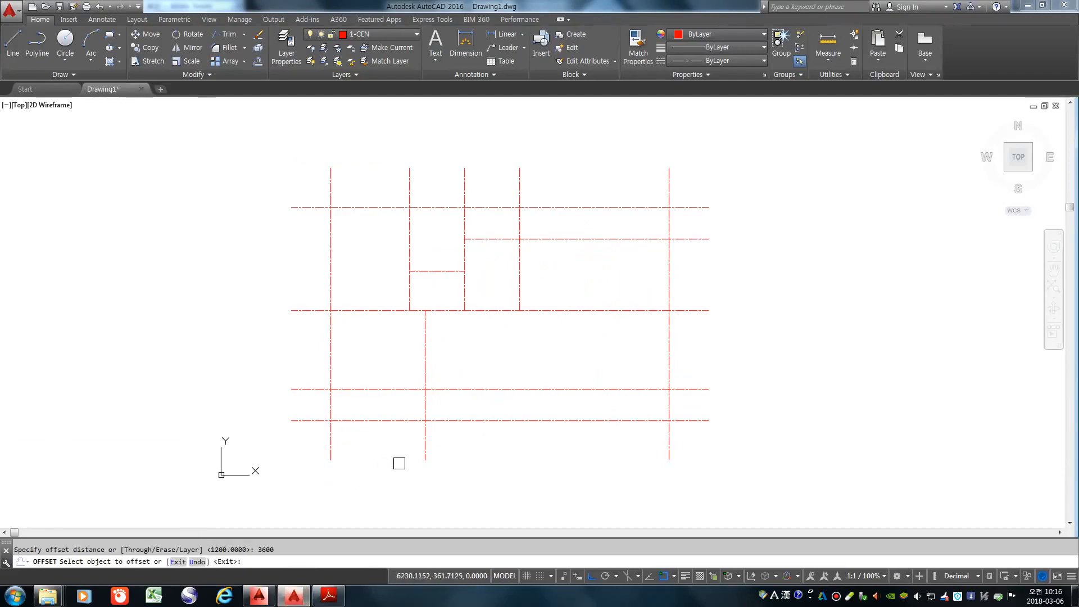
click(519, 280)
click(576, 282)
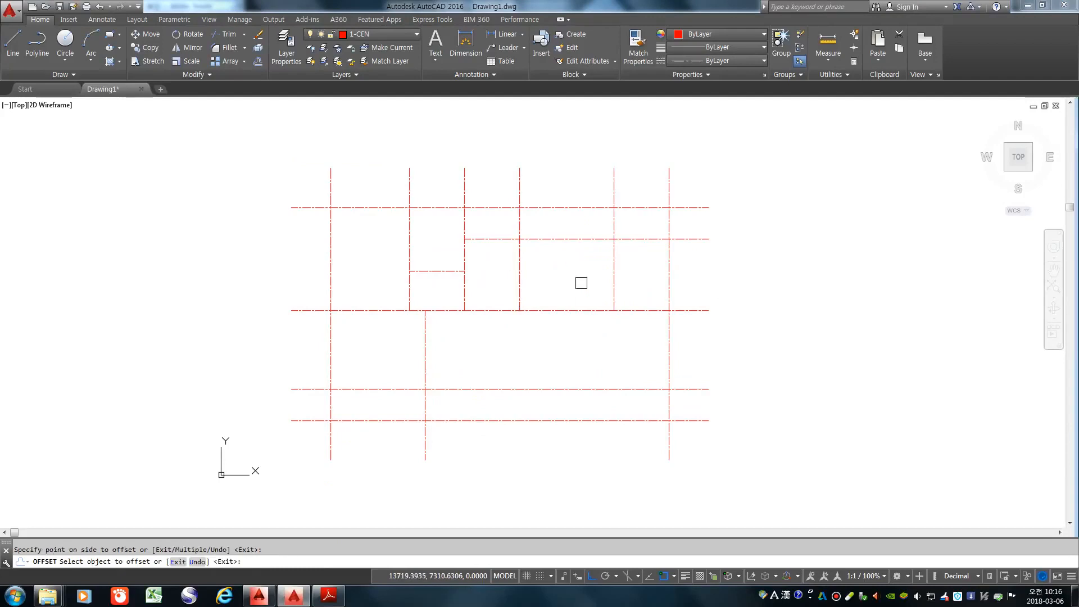
key(Return)
key(Return)
key(Escape)
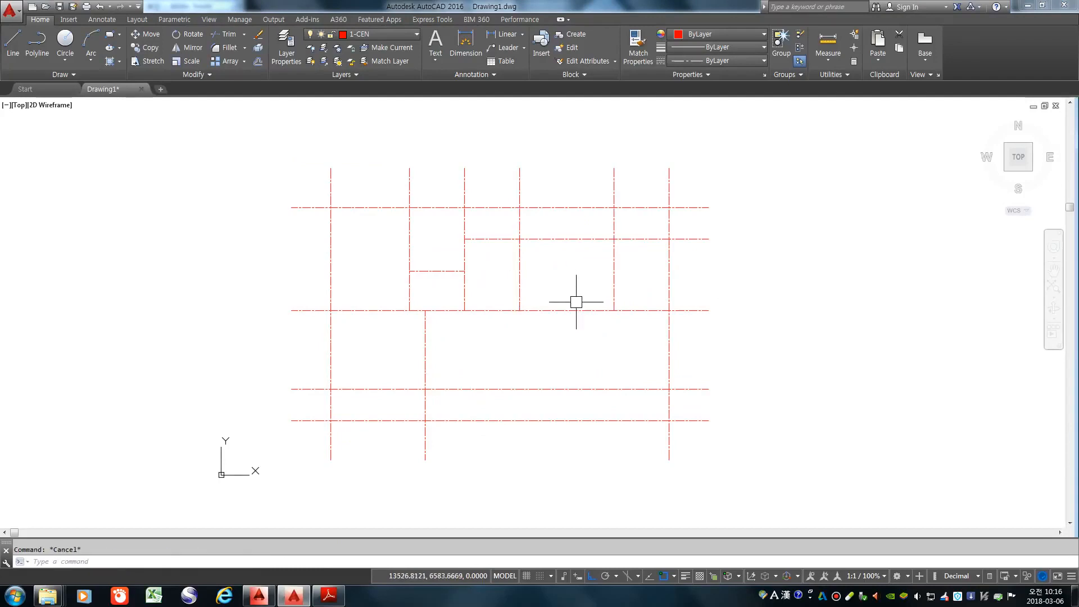
Step: Measure the vertical distance between the right ends of the middle horizontal center line and the one just below the top line
text(di)
key(Return)
click(709, 310)
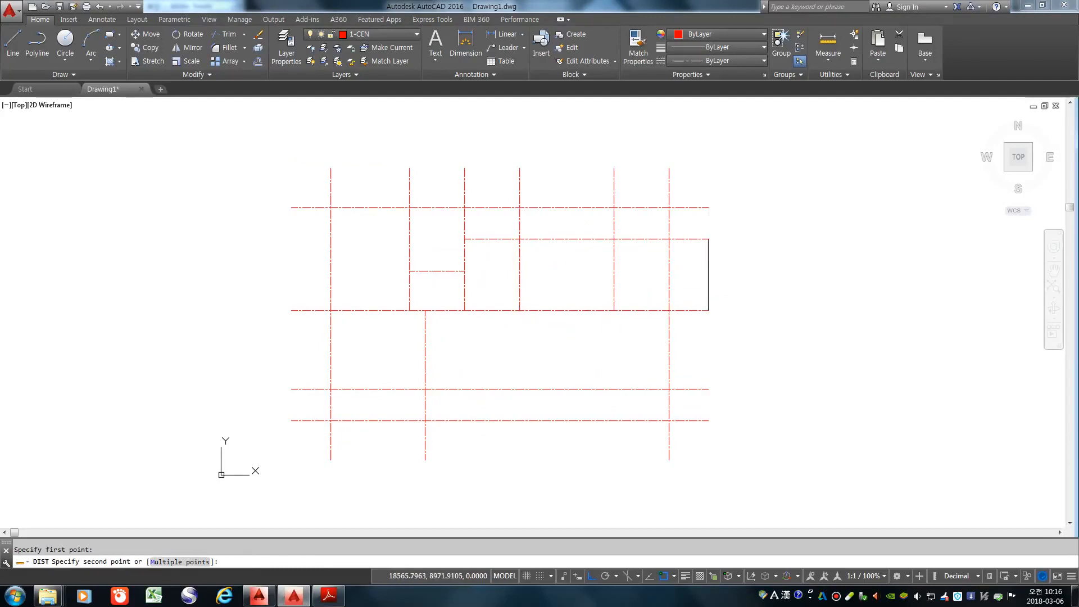
click(709, 239)
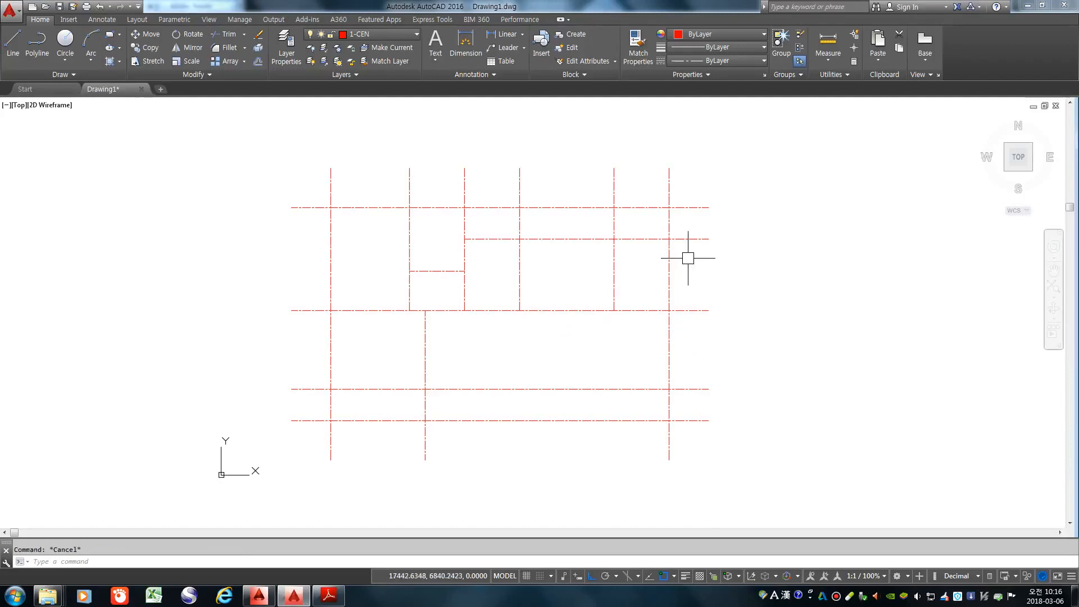
Step: Offset the horizontal center line just below the top line 1800 downward
text(o)
key(Return)
text(1800)
key(Return)
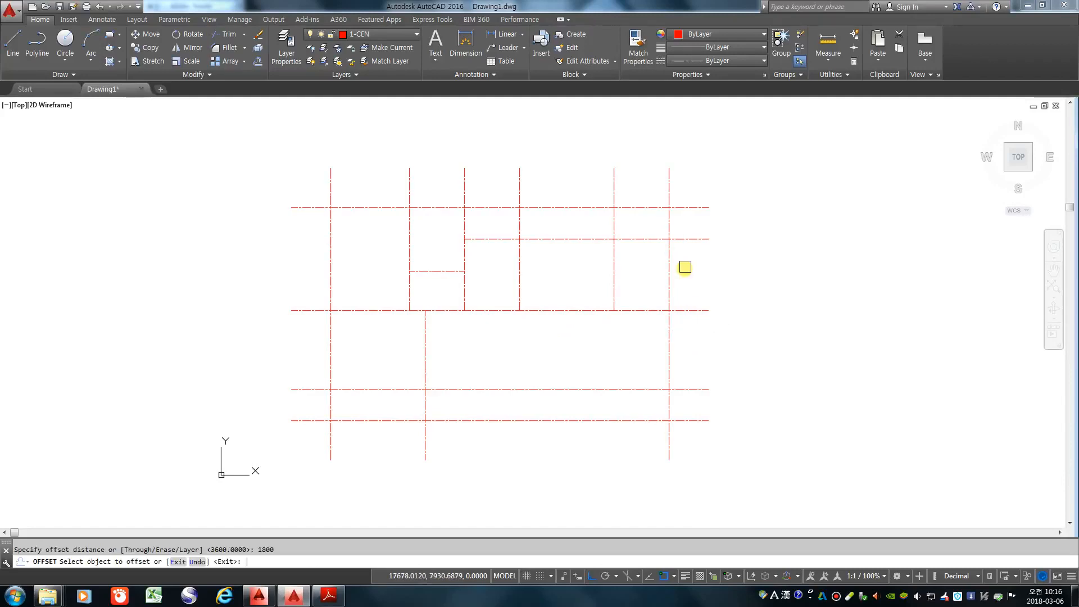
click(691, 239)
click(747, 309)
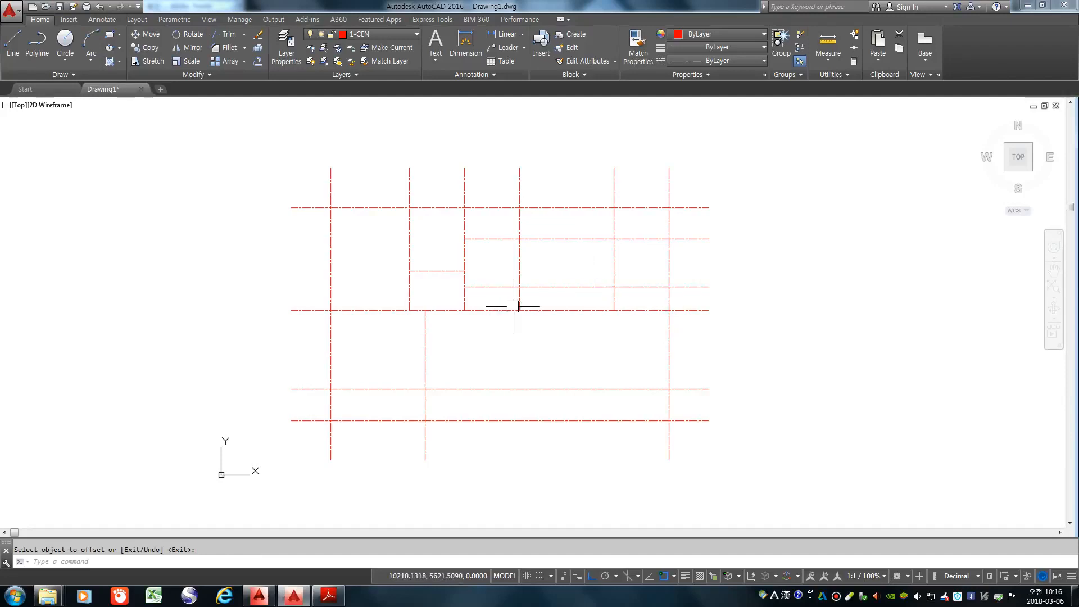
Step: Check the plan in Adobe Reader, then in AutoCAD trim the horizontal line below the top one between the two rightmost short upper verticals
key(alt+Tab)
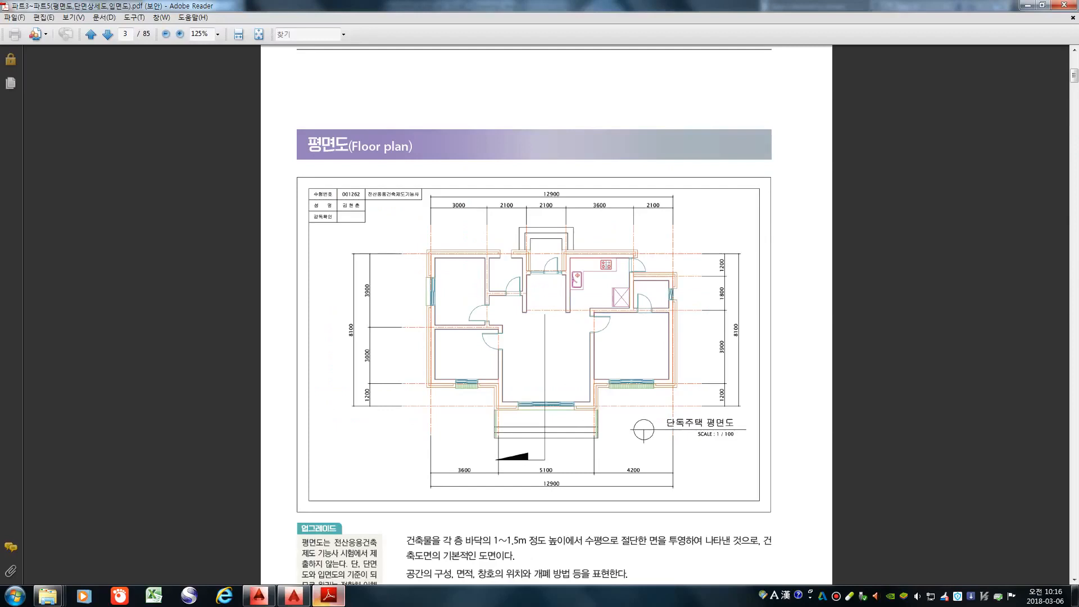
key(alt+Tab)
text(TR)
key(Return)
key(Return)
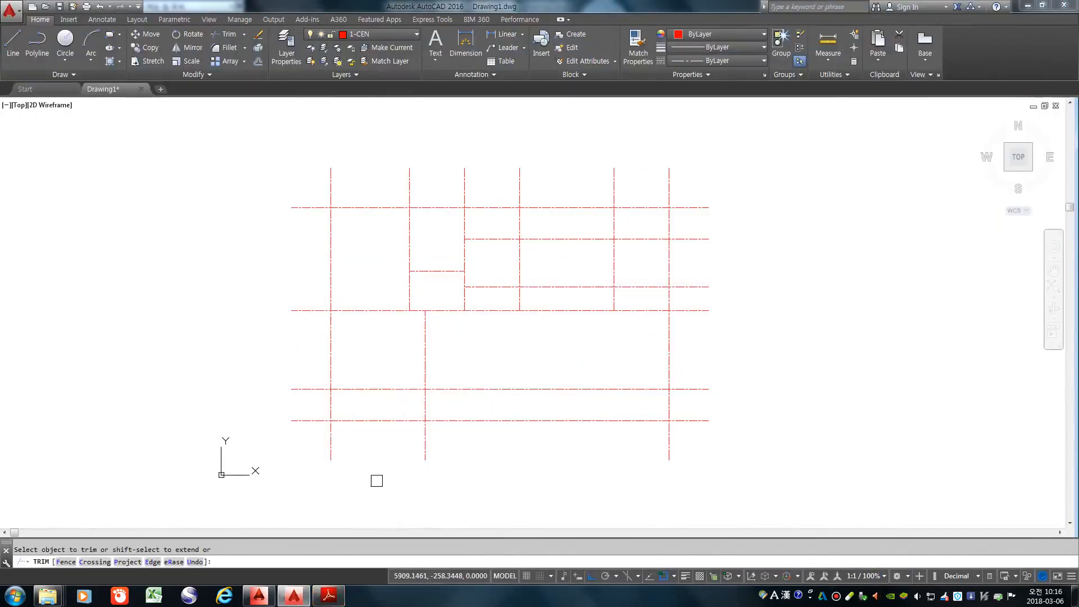
click(539, 283)
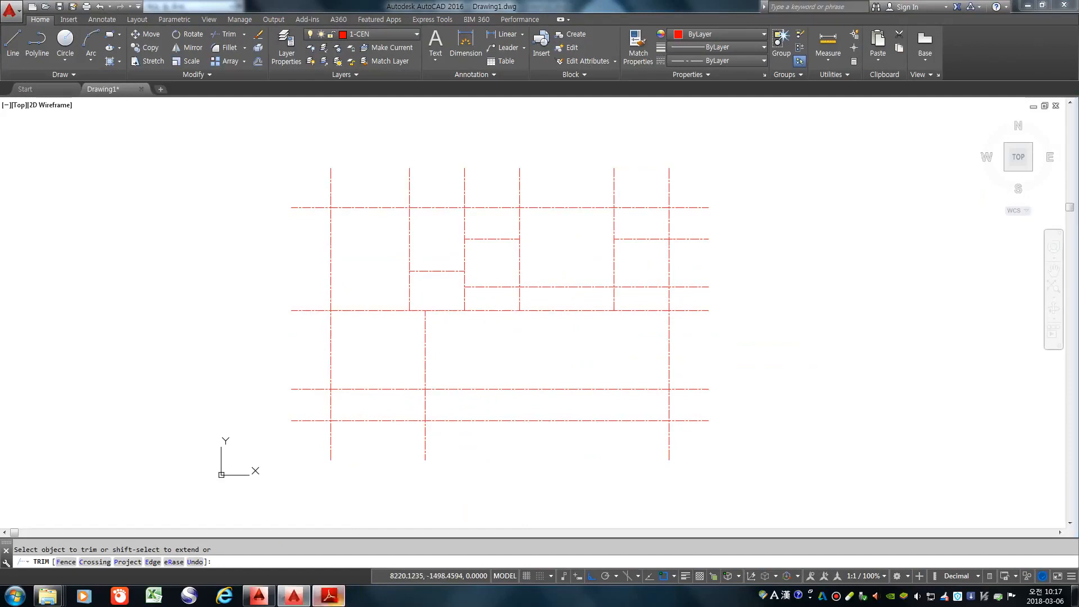
Step: Recheck the plan in Adobe Reader, then in AutoCAD trim the horizontal line at the short verticals' lower ends right of the second one, erasing the leftover piece
click(329, 596)
click(329, 596)
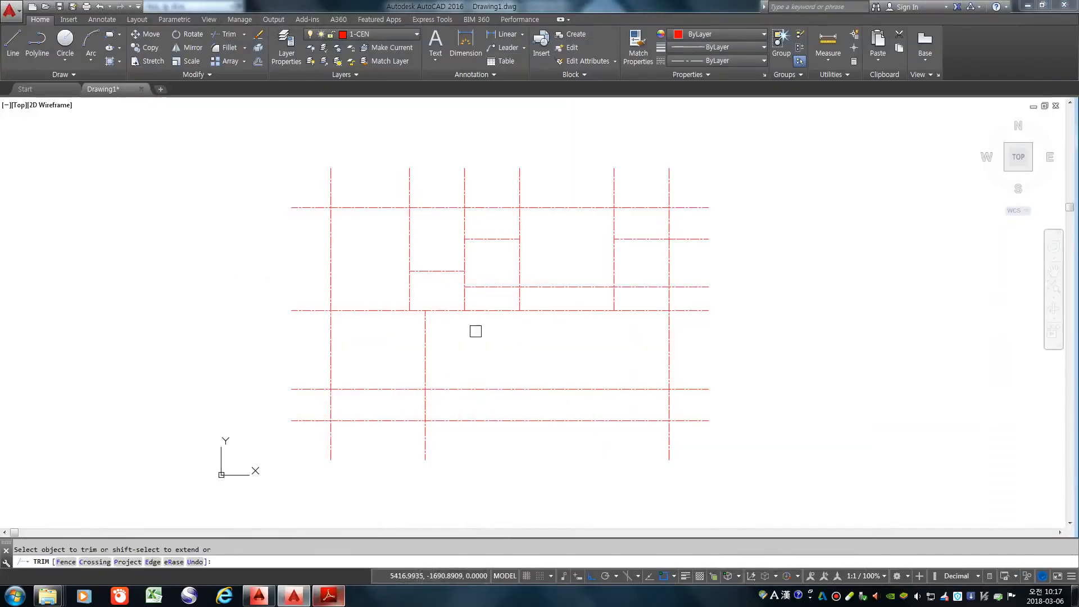
click(502, 309)
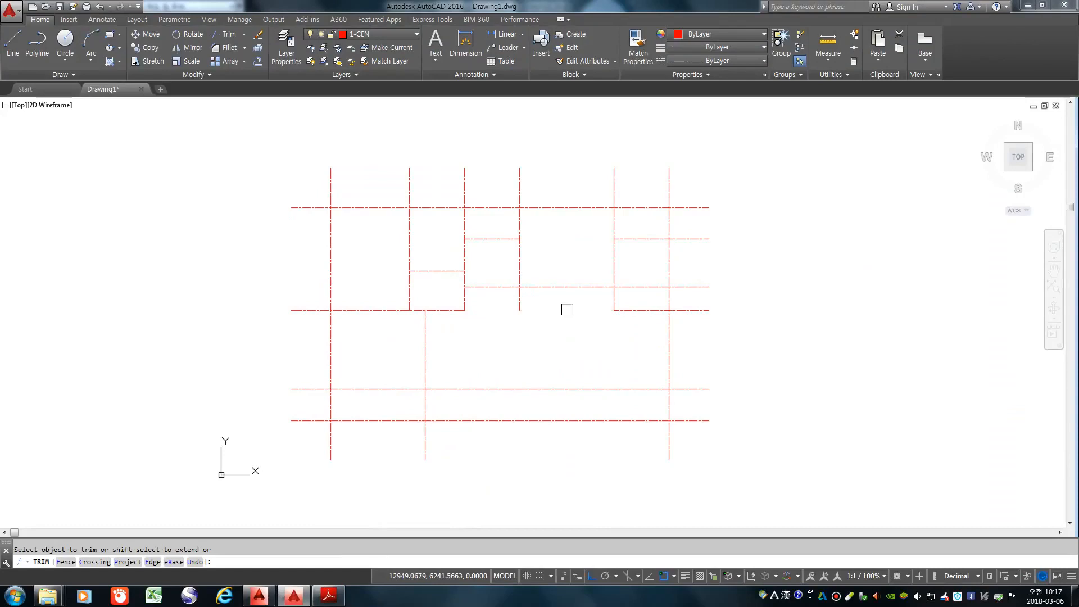
click(641, 313)
key(Return)
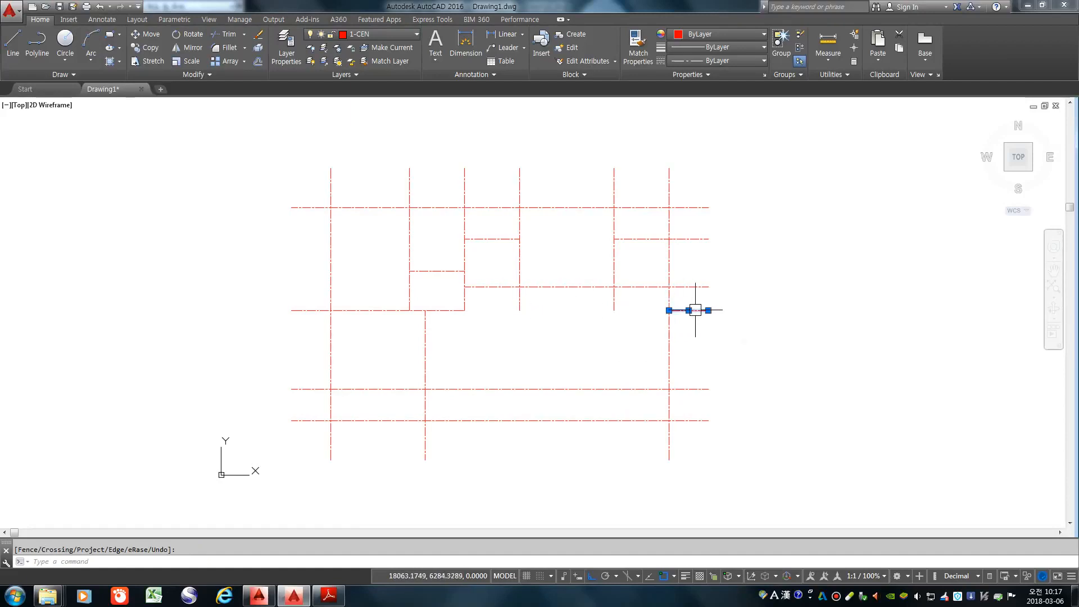
key(Escape)
key(Delete)
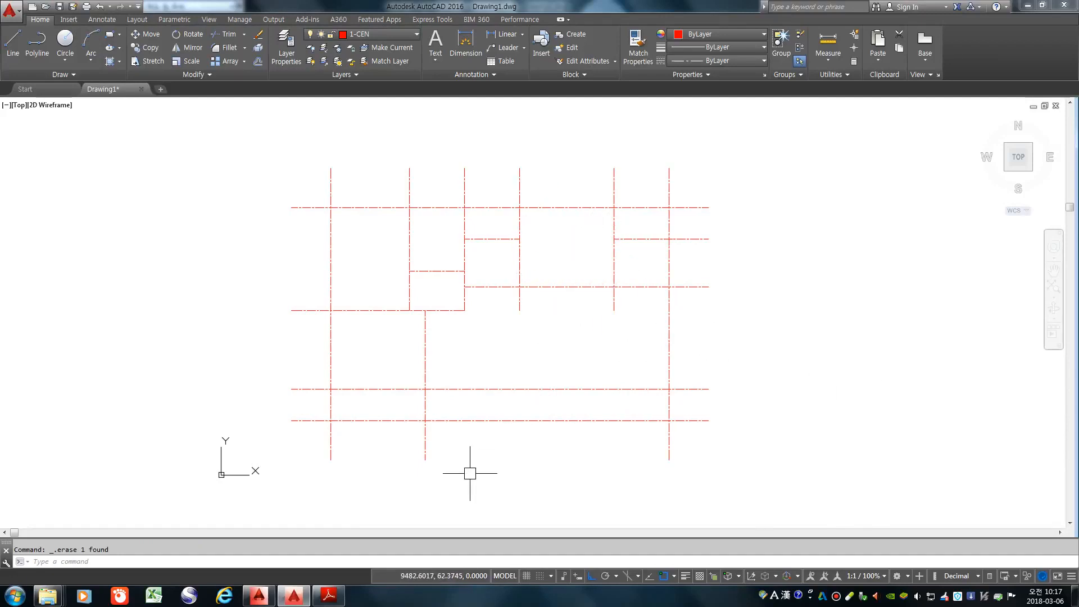
Step: Compare with the plan in Adobe Reader, then in AutoCAD measure the vertical distance between the new horizontal center line and the second-lowest one
click(328, 596)
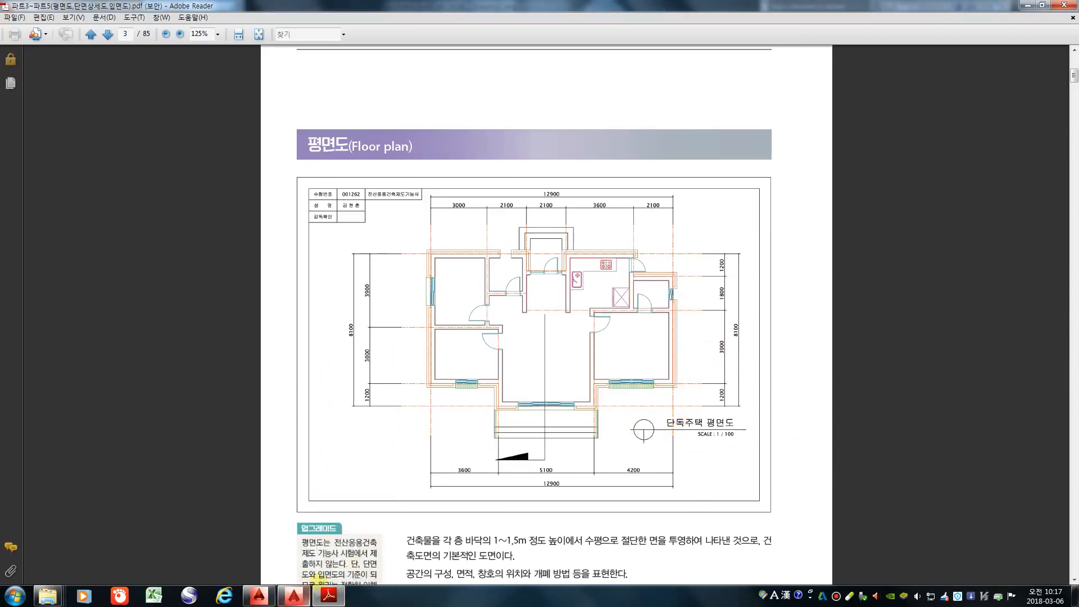
click(293, 596)
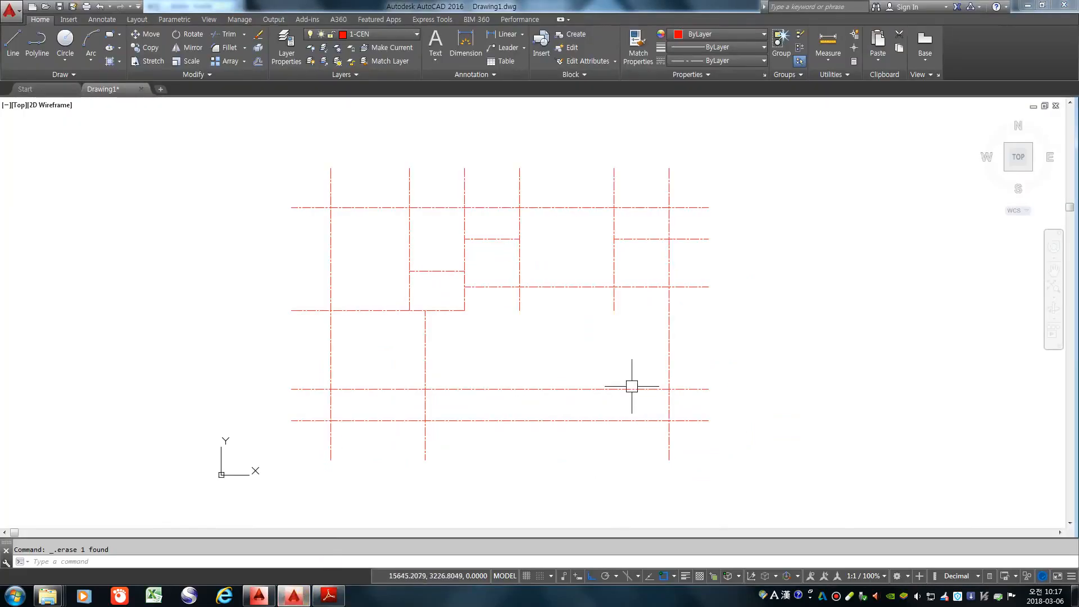
text(D)
key(Return)
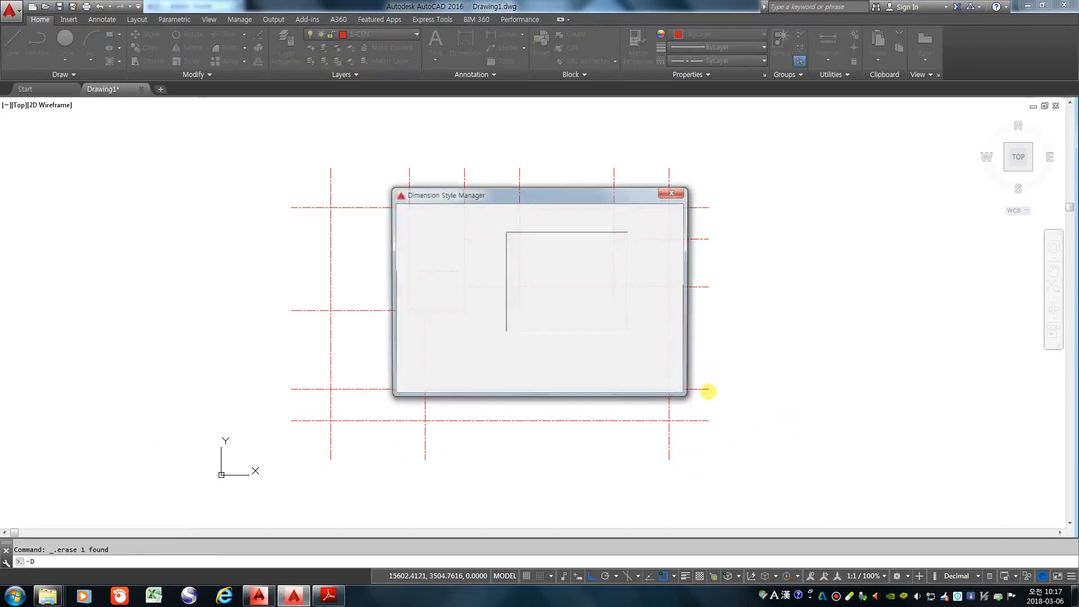
click(679, 191)
text(di)
key(Return)
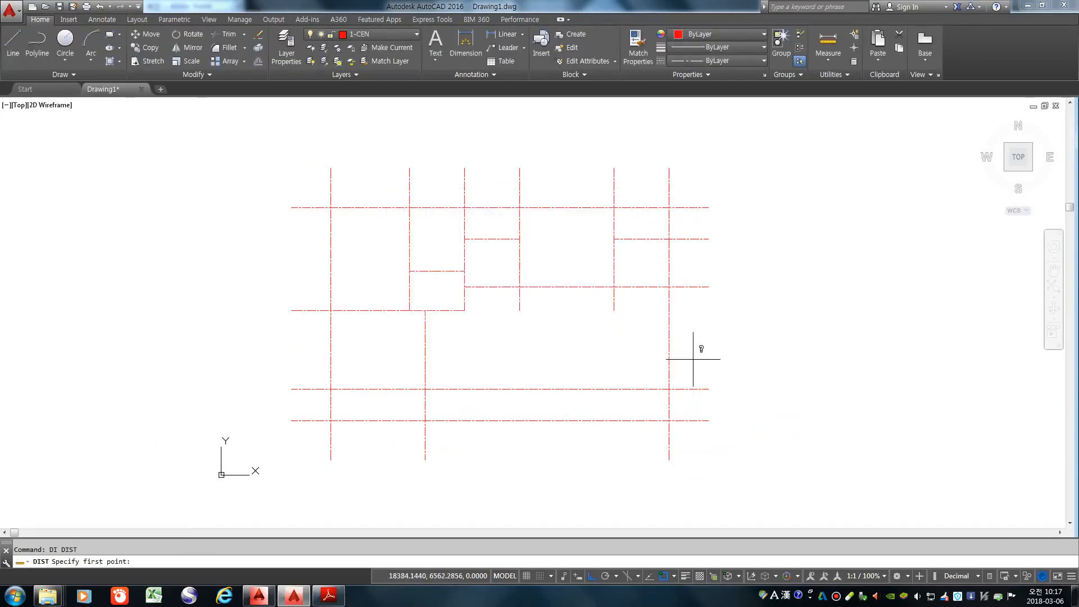
click(709, 389)
click(709, 287)
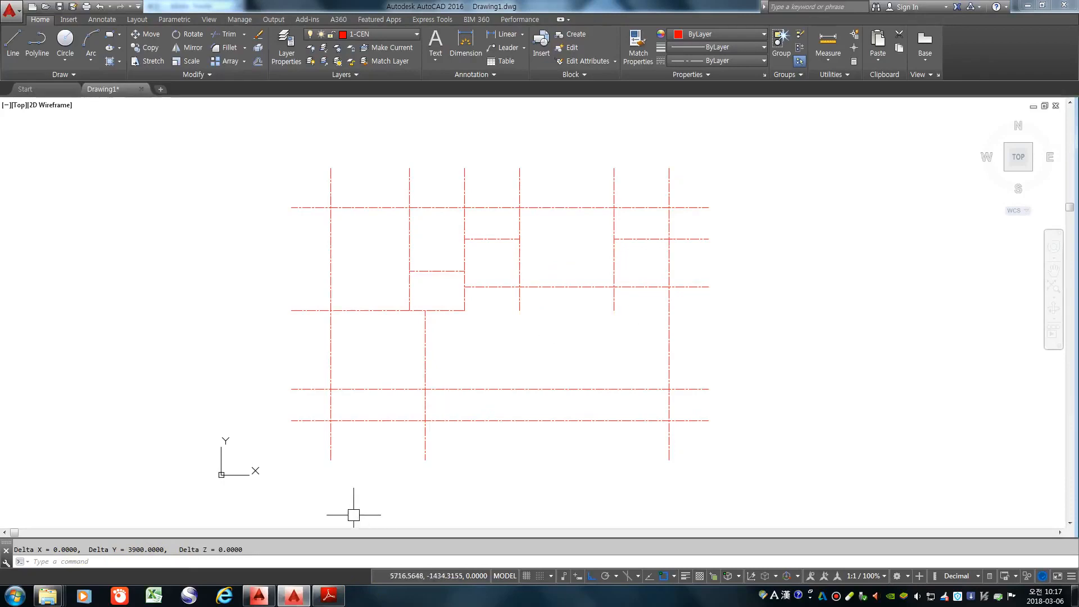
Step: Check the plan in Adobe Reader, then in AutoCAD trim the two rightmost short upper verticals below the new horizontal center line
click(331, 597)
click(331, 597)
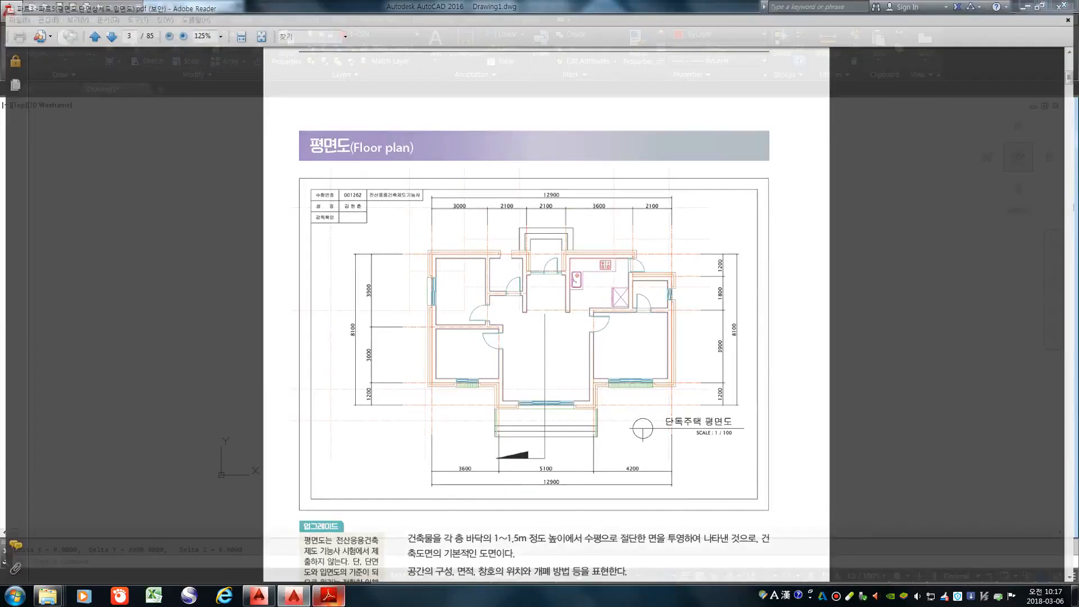
text(tr)
key(space)
key(space)
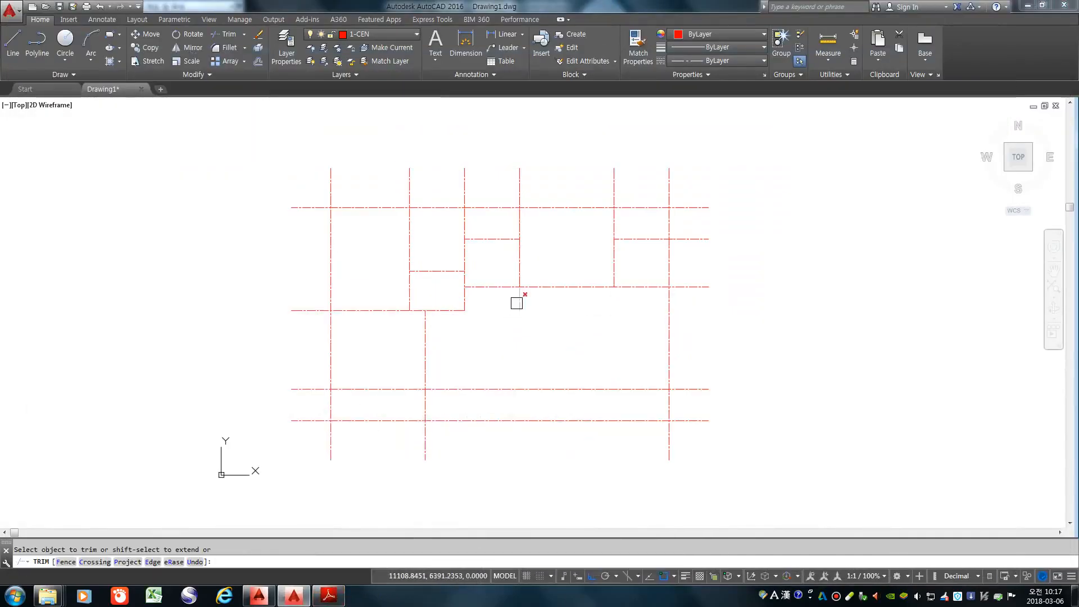
key(space)
Step: Check the plan in Adobe Reader, then in AutoCAD offset the right outer vertical center line 4200 to the left
click(329, 596)
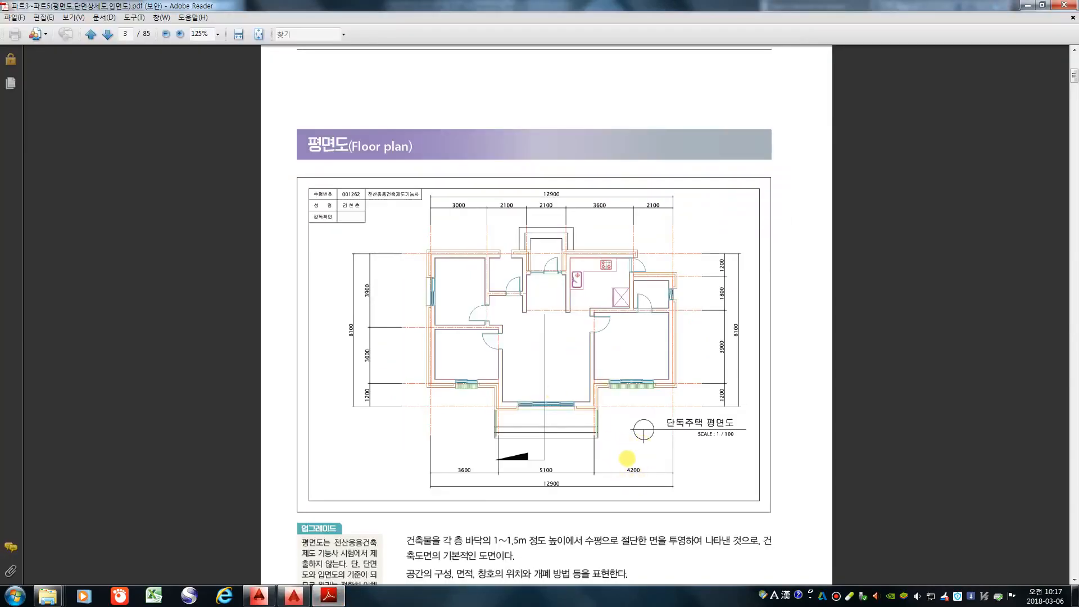
click(330, 599)
key(Escape)
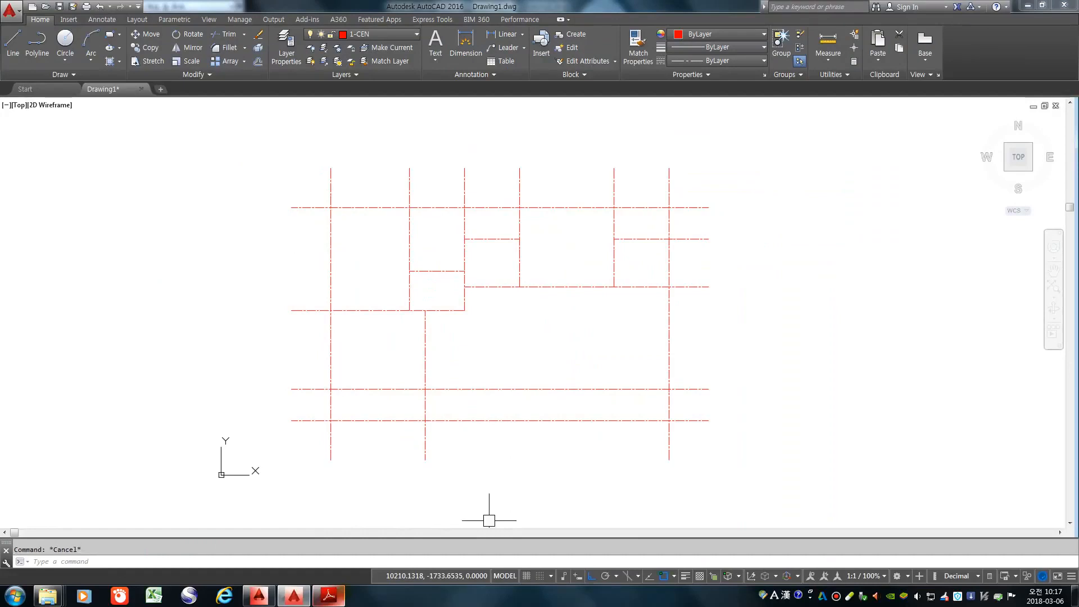
key(Return)
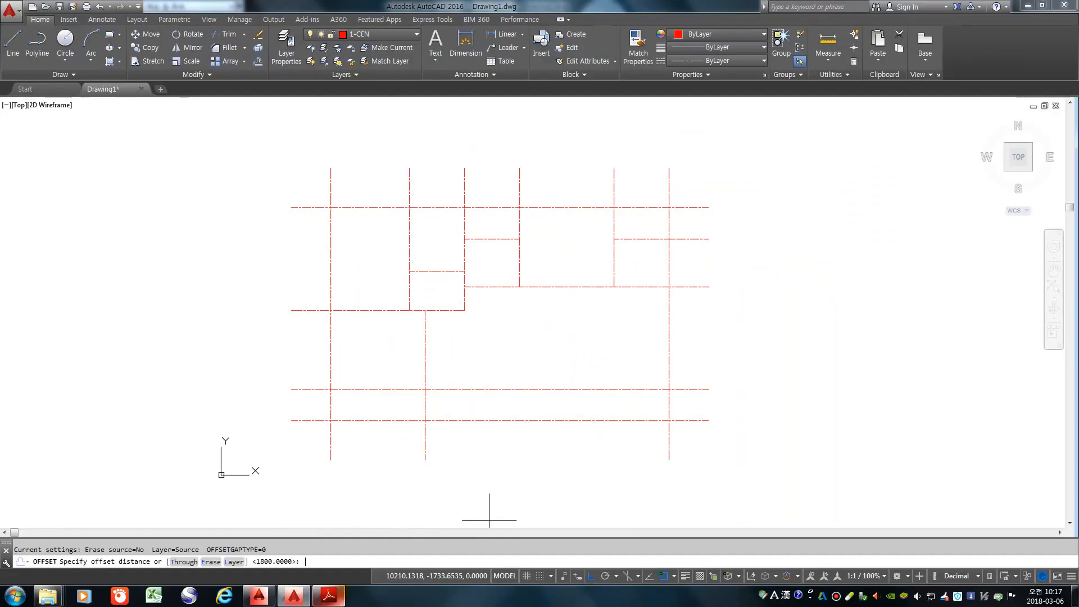
key(Return)
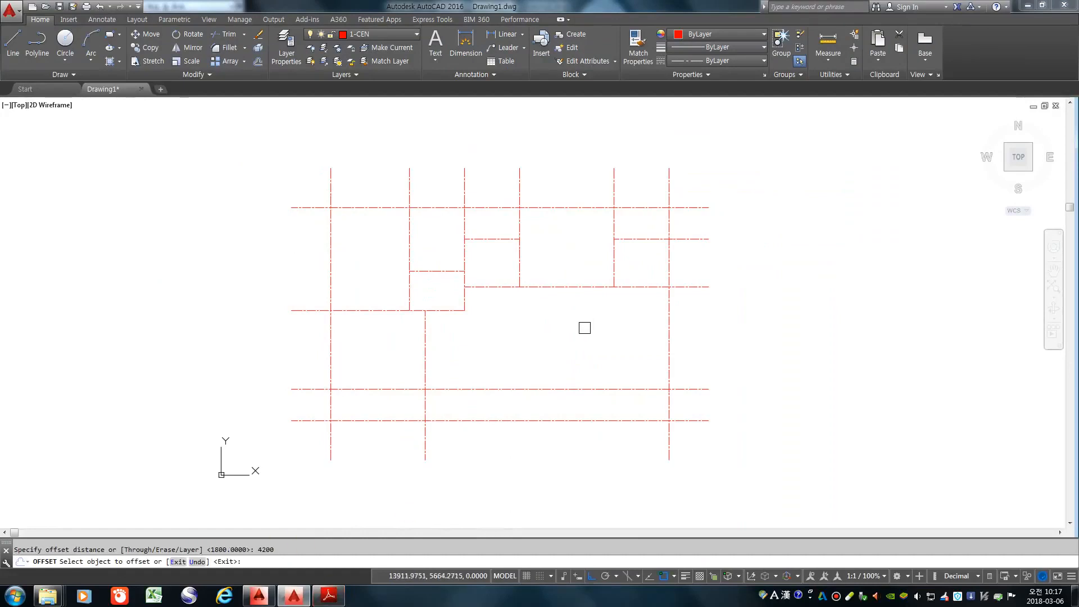
click(668, 335)
click(565, 355)
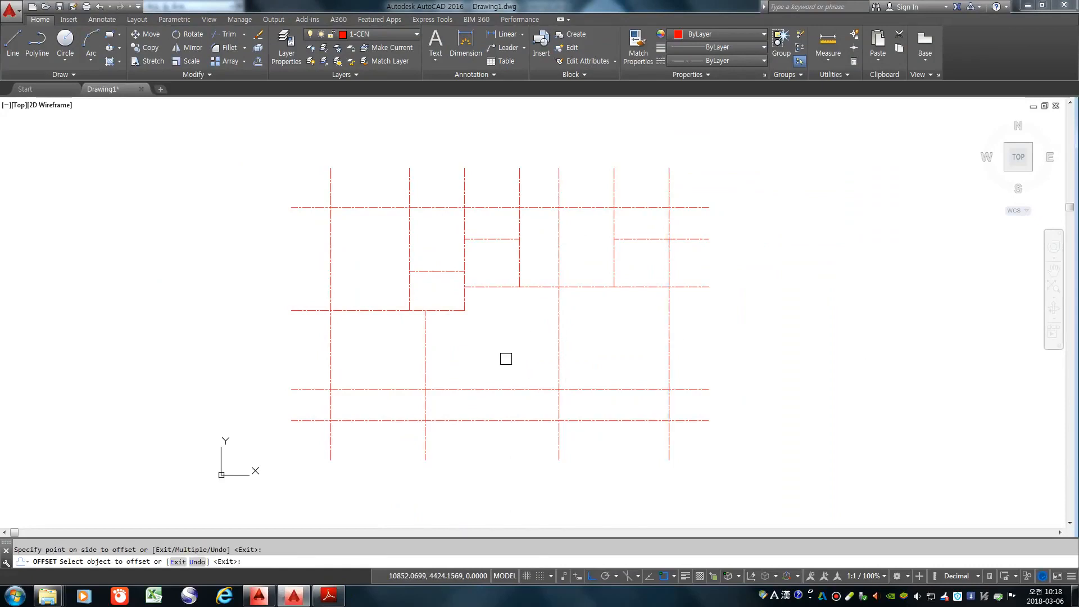
key(Return)
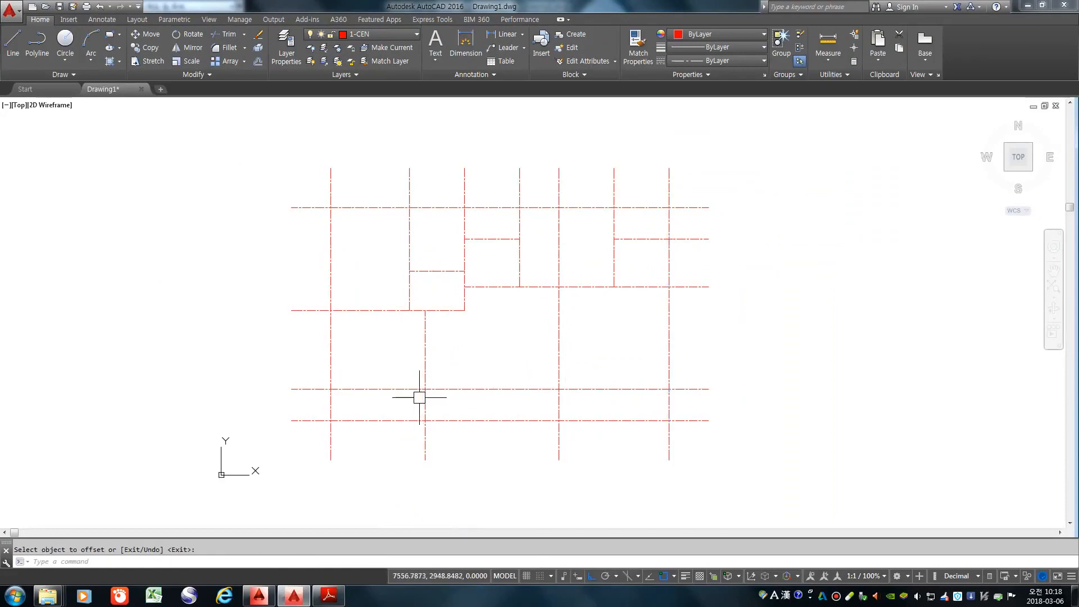
Step: Trim the new vertical center line above the horizontal line where the two rightmost short upper verticals end
text(TR)
key(Return)
key(Return)
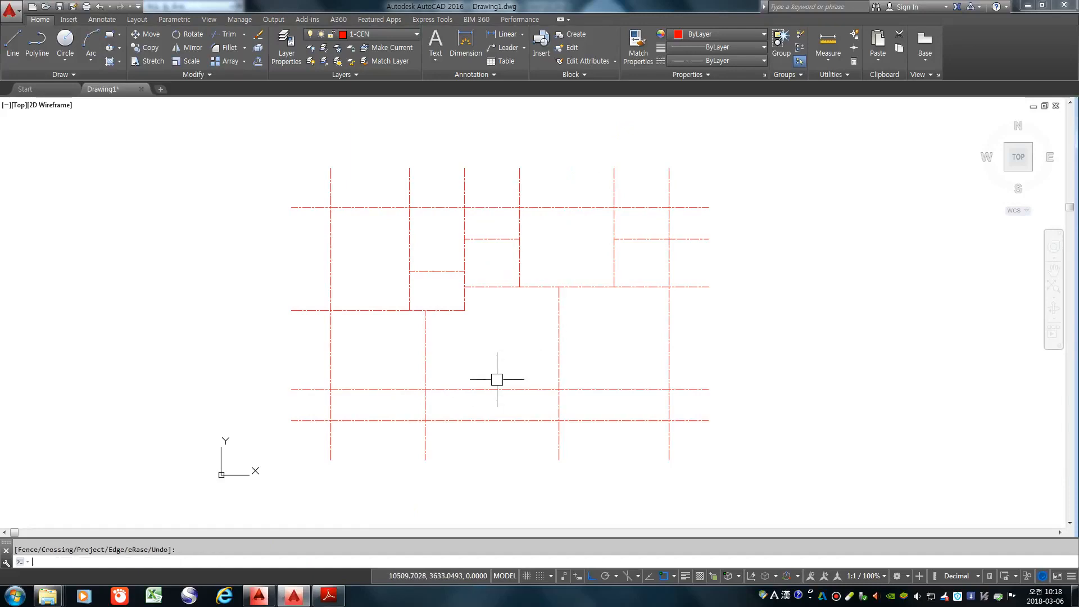
Step: Check the plan in Adobe Reader, then in AutoCAD trim the left horizontal line's end past the lower vertical and the second short vertical's lower stub
click(329, 596)
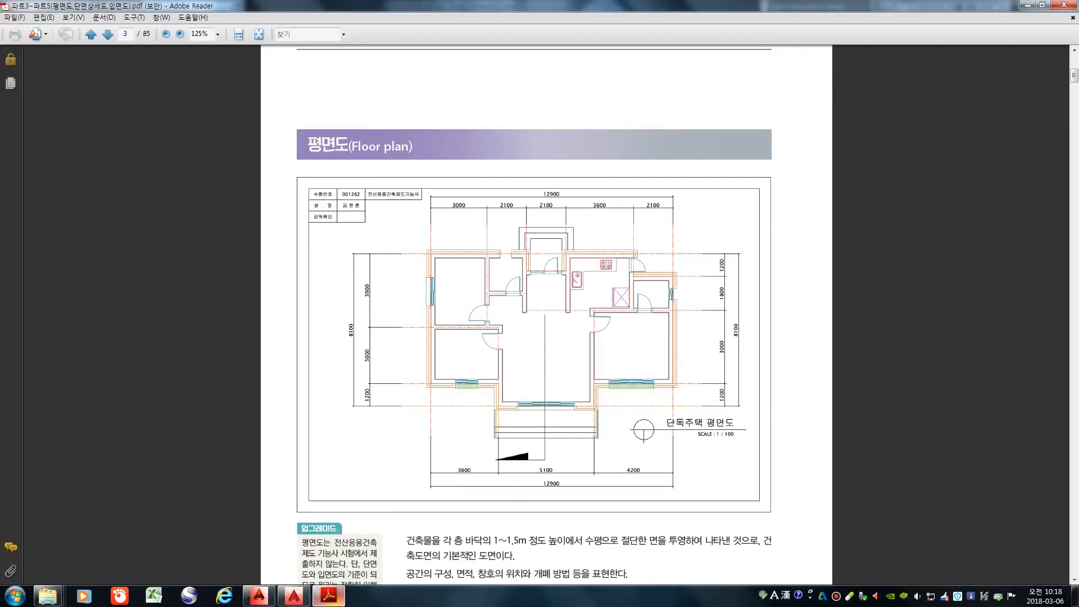
click(329, 596)
click(328, 596)
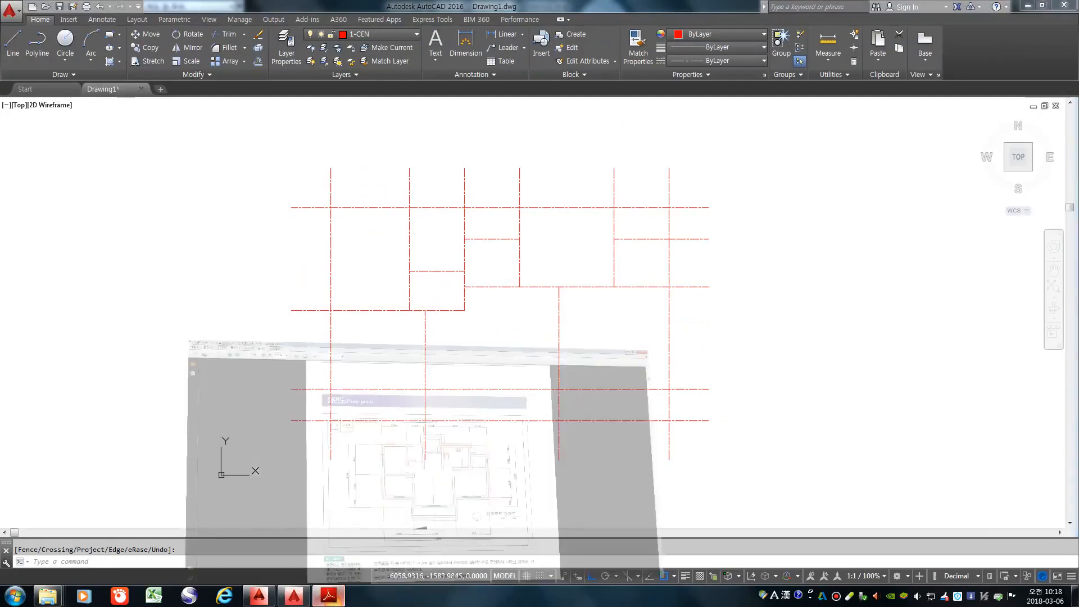
click(328, 596)
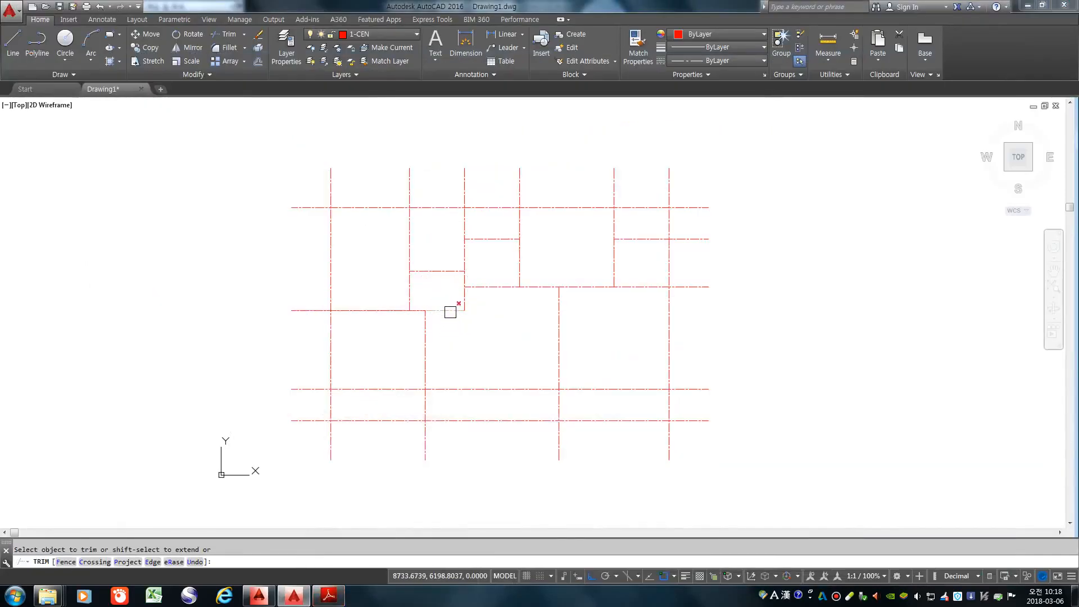
key(Return)
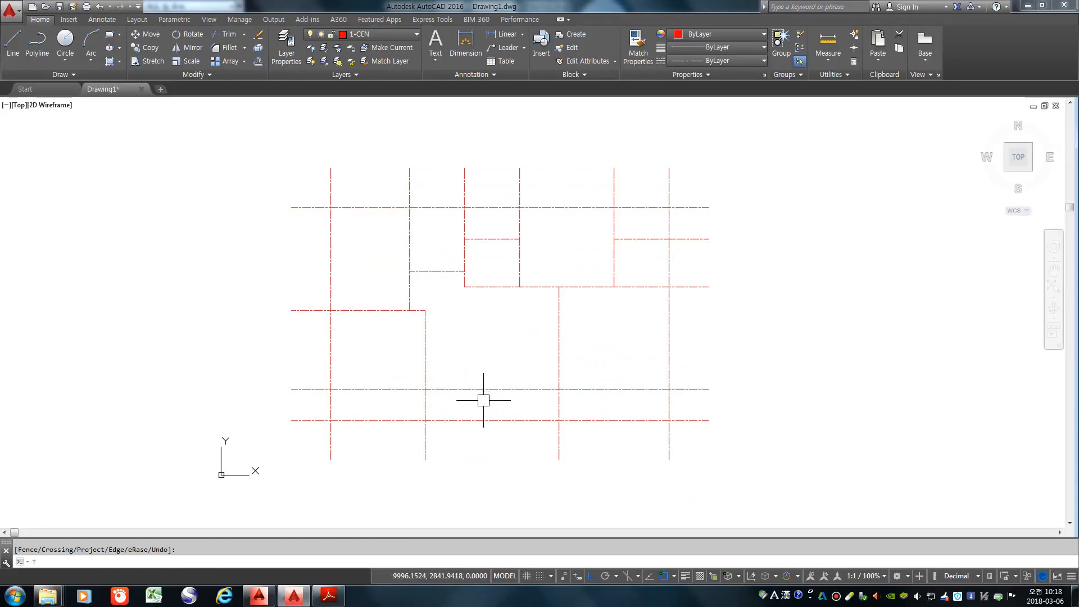
Step: Trim the upper of the two lowest horizontal center lines between the two lower interior verticals
key(Return)
key(Return)
key(Return)
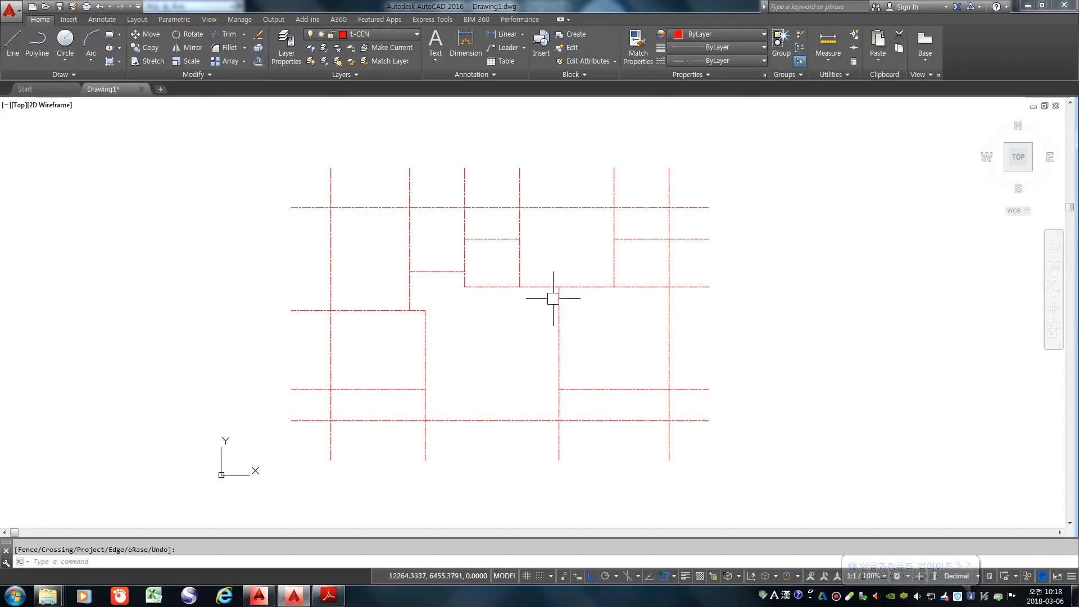
Step: Lengthen by 500 the left lower interior vertical's upper end, the left horizontal's inner end and the second upper vertical's lower end
scroll(556, 287, up, 4)
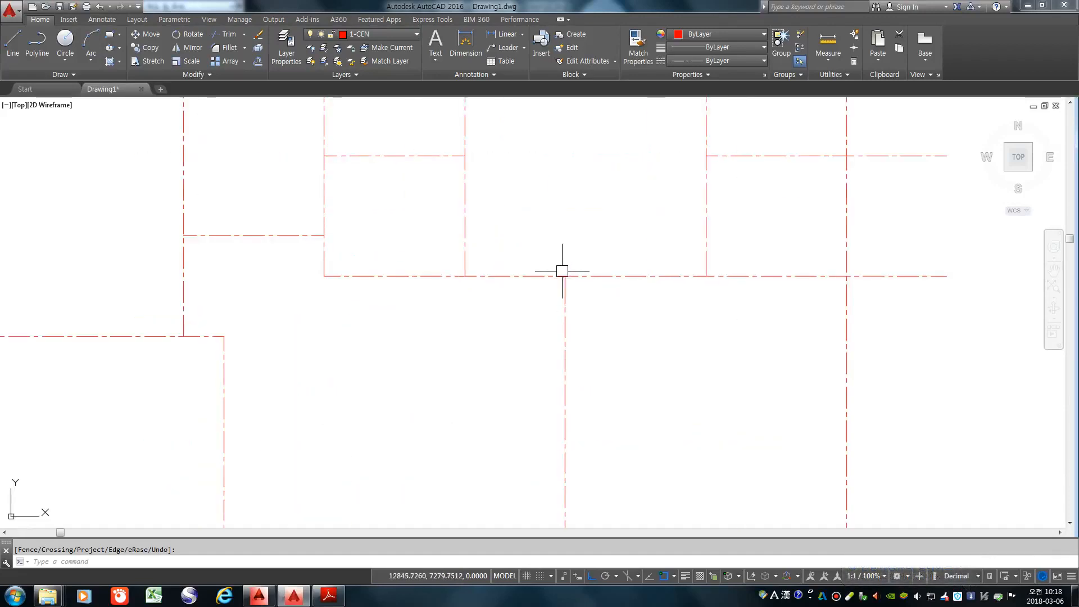
scroll(544, 303, down, 4)
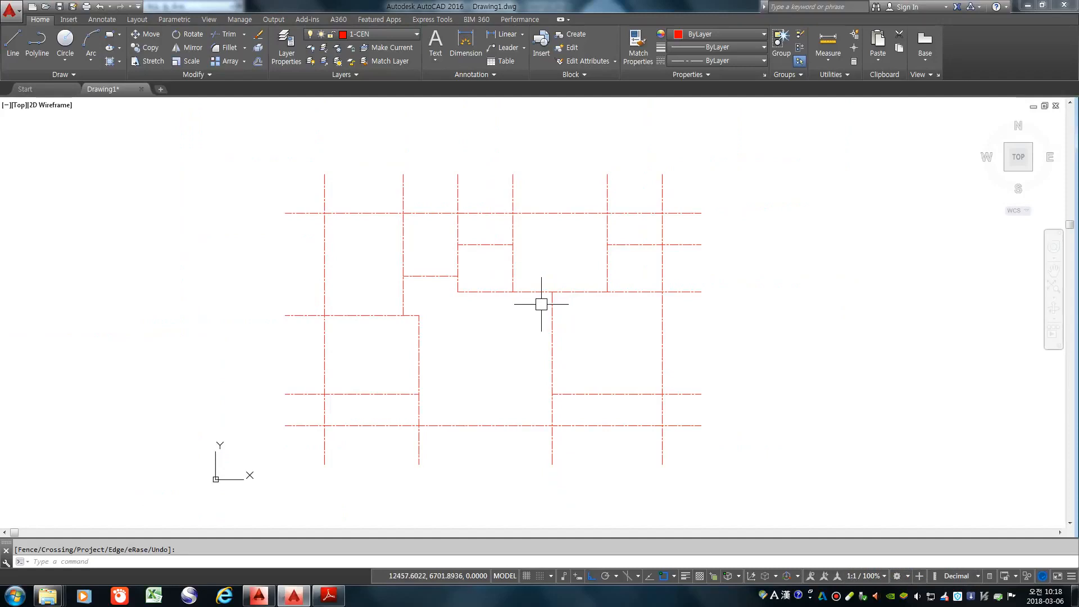
text(N)
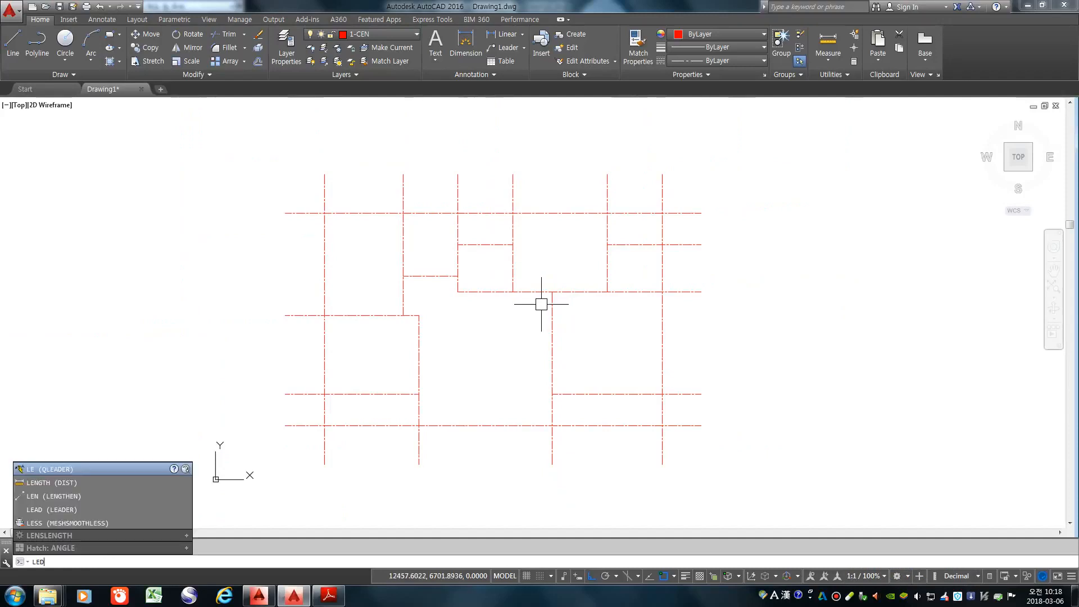
key(Return)
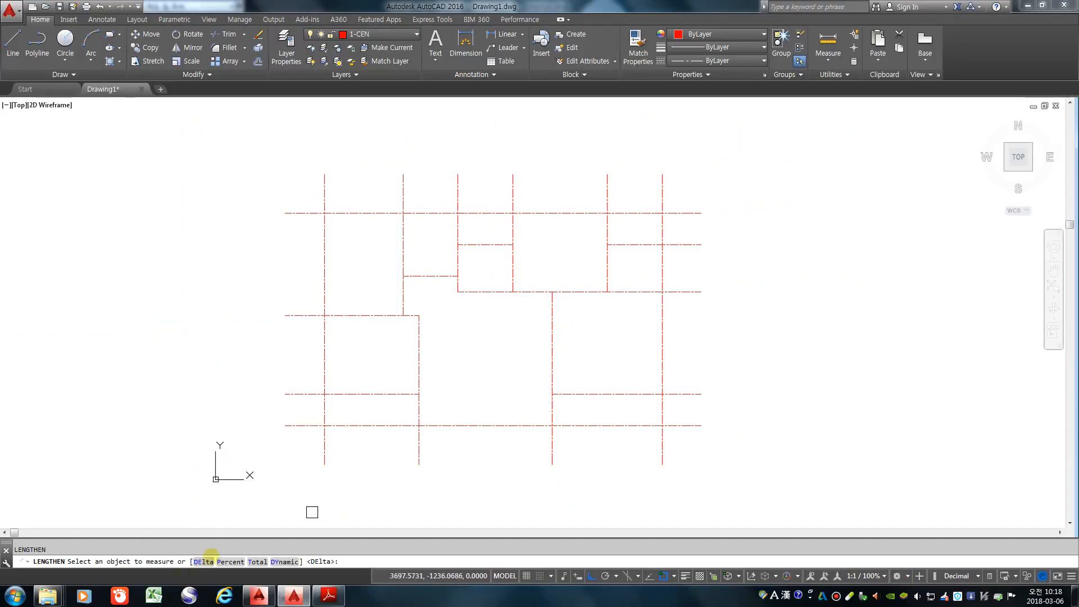
click(205, 562)
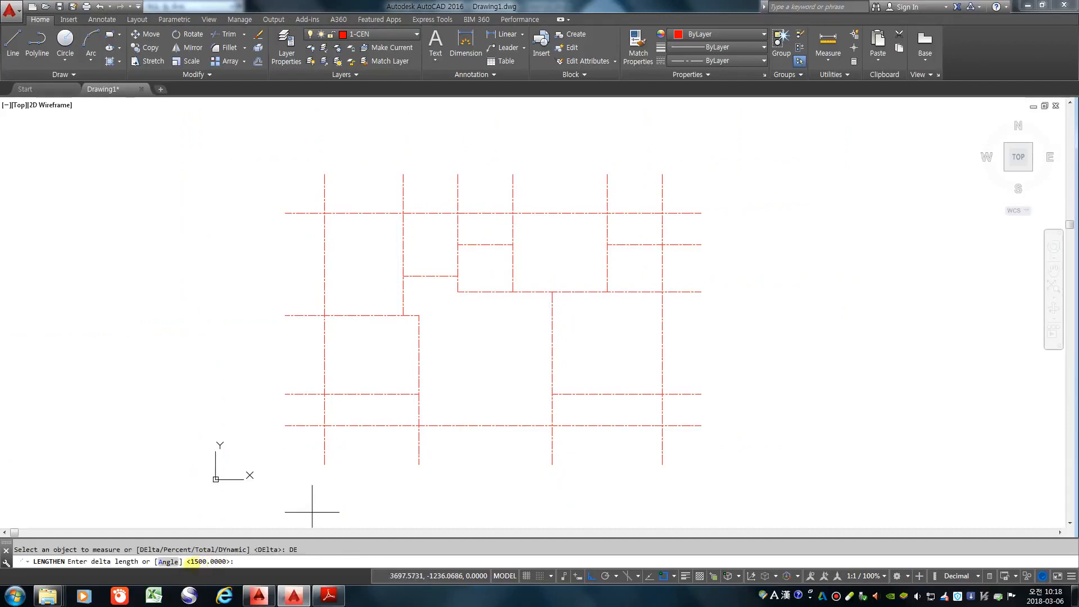
text(500)
key(Return)
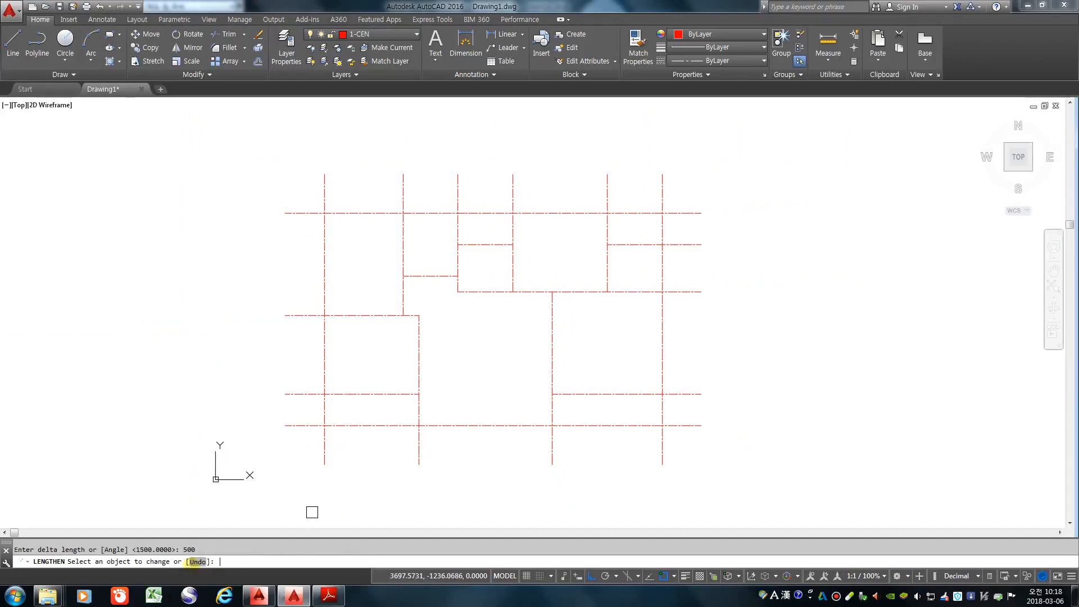
click(419, 330)
click(381, 315)
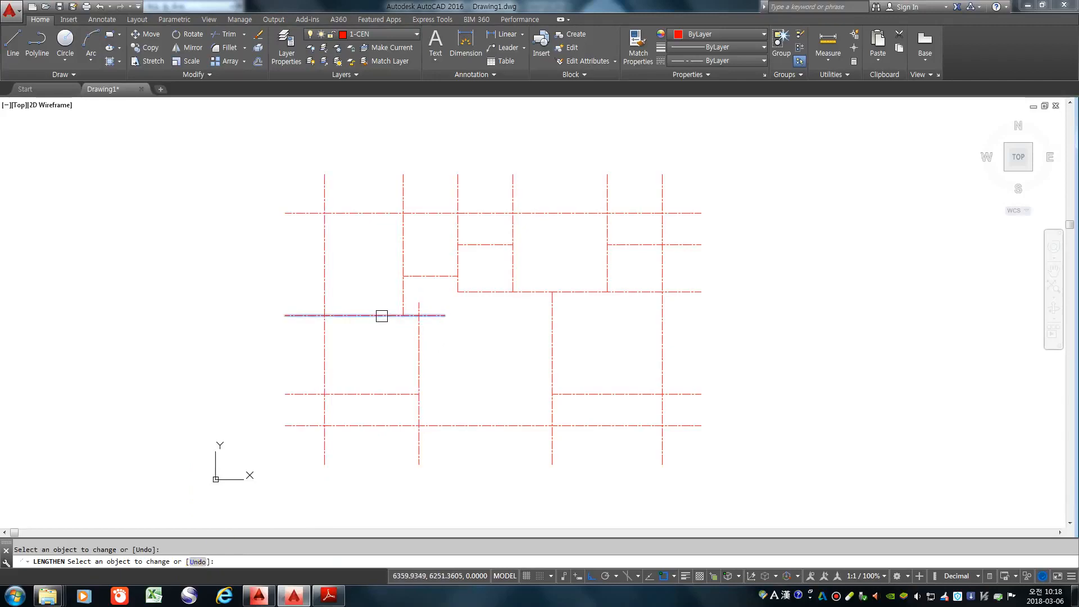
click(402, 299)
Step: Lengthen by 500 both ends of the short horizontal between the second and third verticals, and the third vertical's lower end
click(423, 277)
click(453, 275)
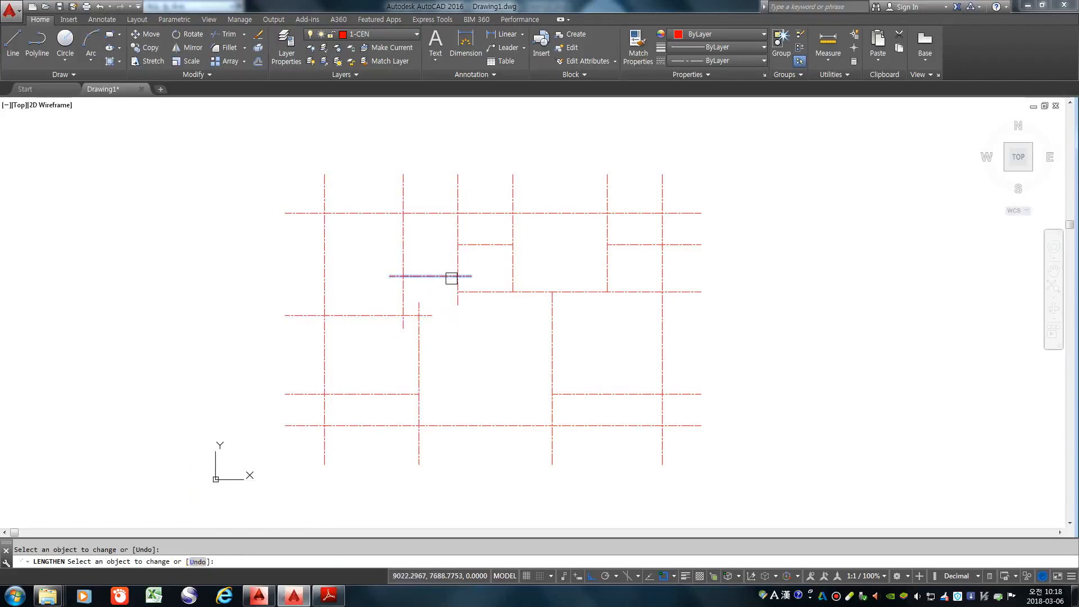
click(453, 281)
click(447, 277)
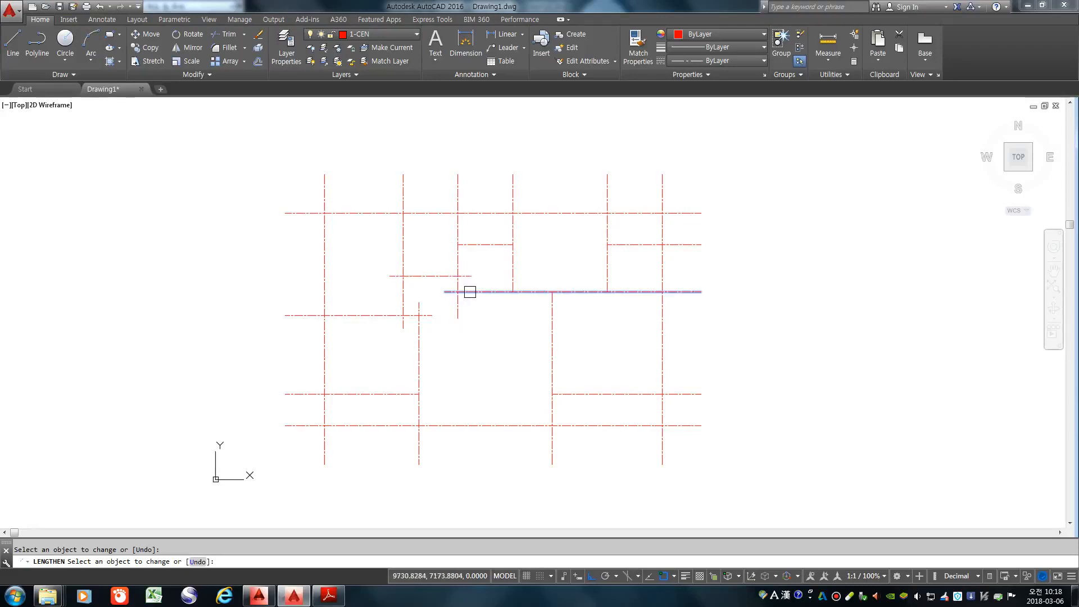
Step: Lengthen by 500 the middle horizontal's left end, the fourth vertical's lower end and both ends of the short horizontal above
click(470, 293)
click(507, 280)
click(502, 245)
click(470, 245)
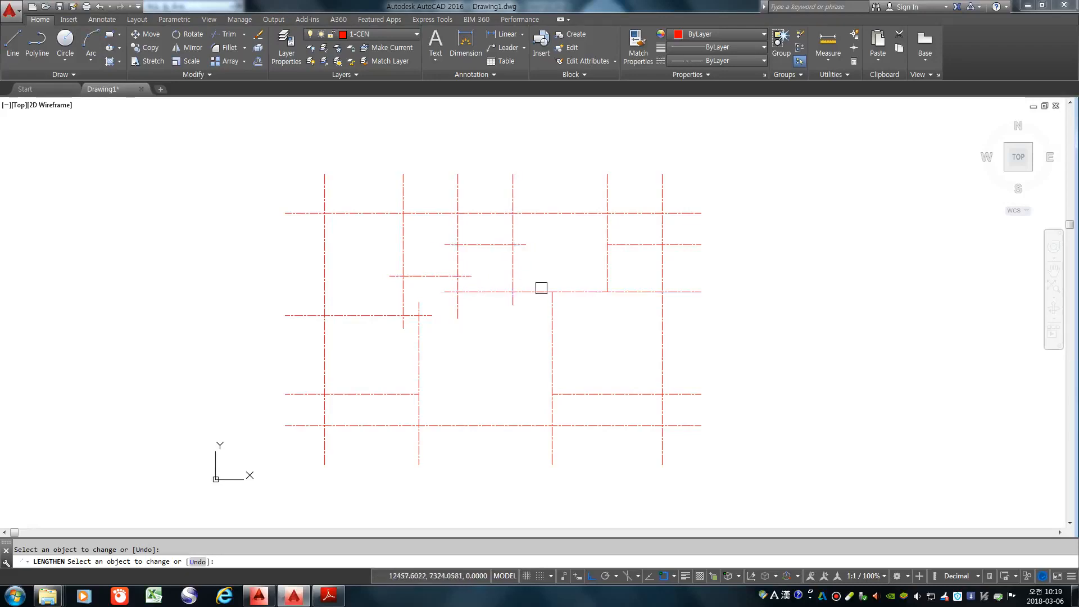
Step: Lengthen by 500 the right lower vertical's upper end, the fifth vertical's lower end, and the inner ends of the remaining three interior horizontals
click(552, 295)
click(609, 280)
click(620, 244)
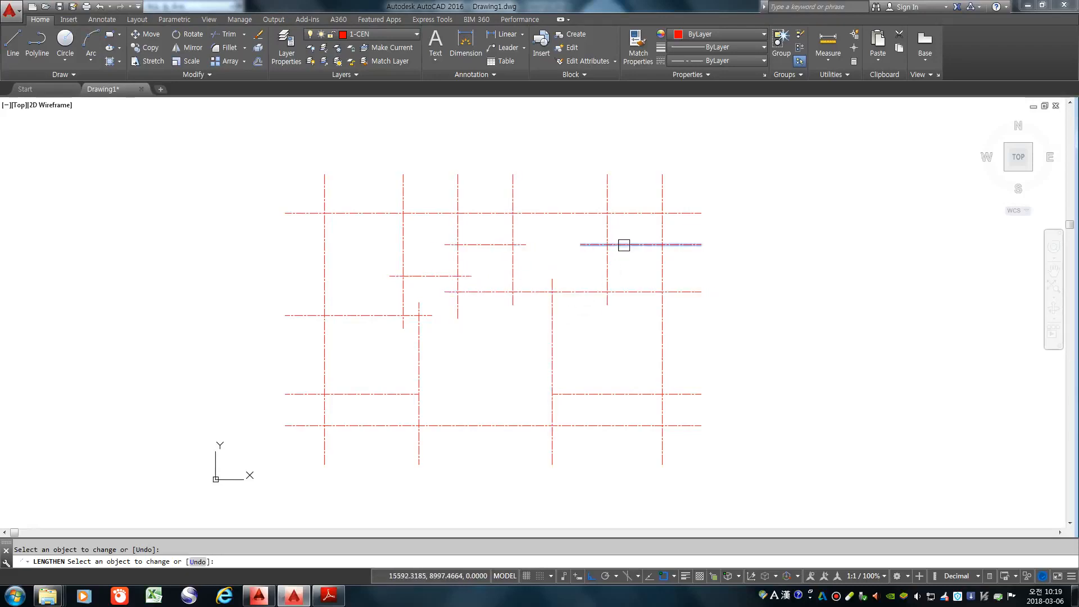
click(568, 393)
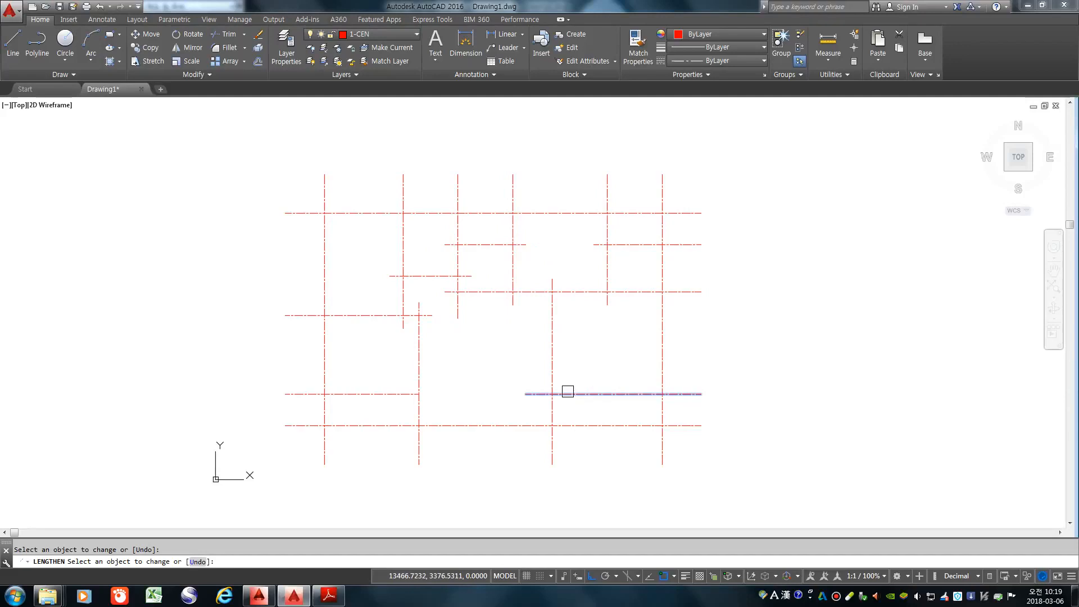
click(381, 395)
key(Return)
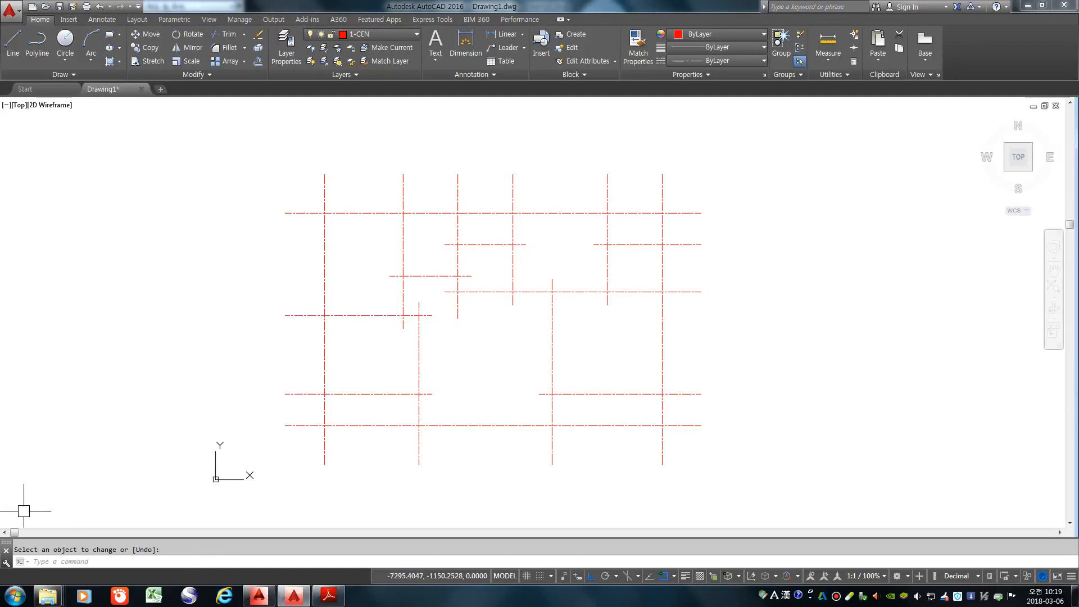
Step: Draw a horizontal helper line from the fourth vertical's lower end and trim the overlong third vertical below it
key(Escape)
text(l)
key(Return)
click(513, 304)
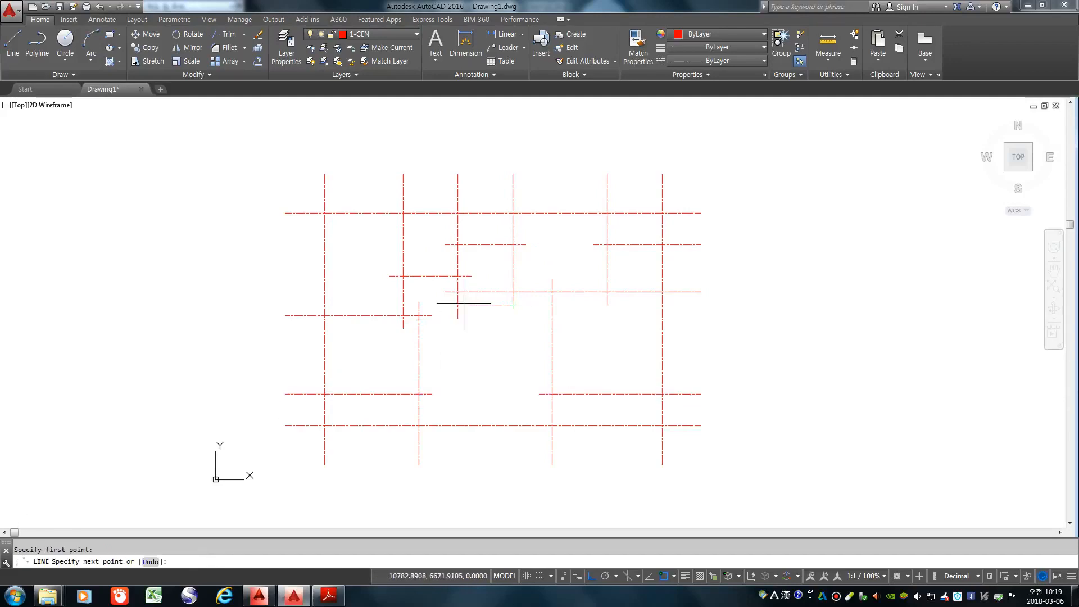
scroll(446, 301, up, 2)
click(440, 307)
key(space)
text(tr)
key(space)
key(space)
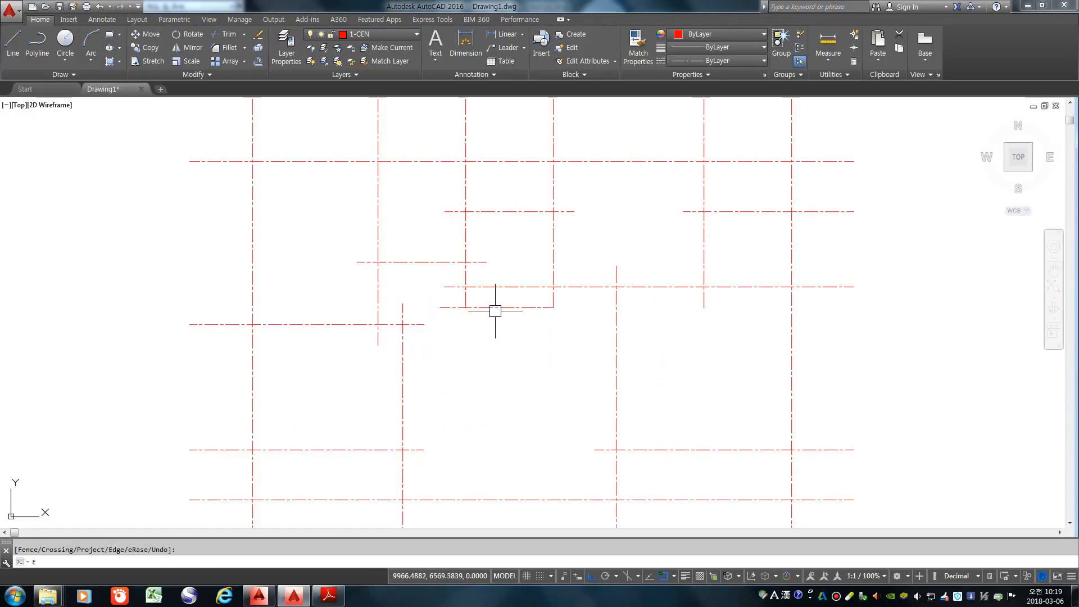
Step: Erase the horizontal helper line below the third and fourth verticals
click(494, 307)
key(space)
scroll(444, 371, down, 3)
scroll(387, 412, down, 2)
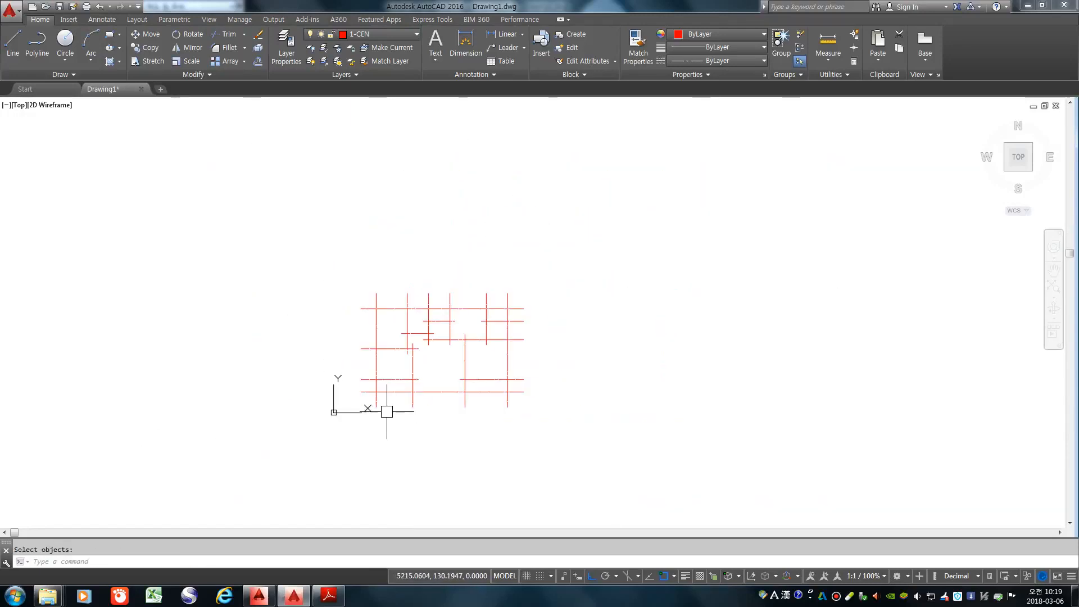
scroll(394, 381, up, 2)
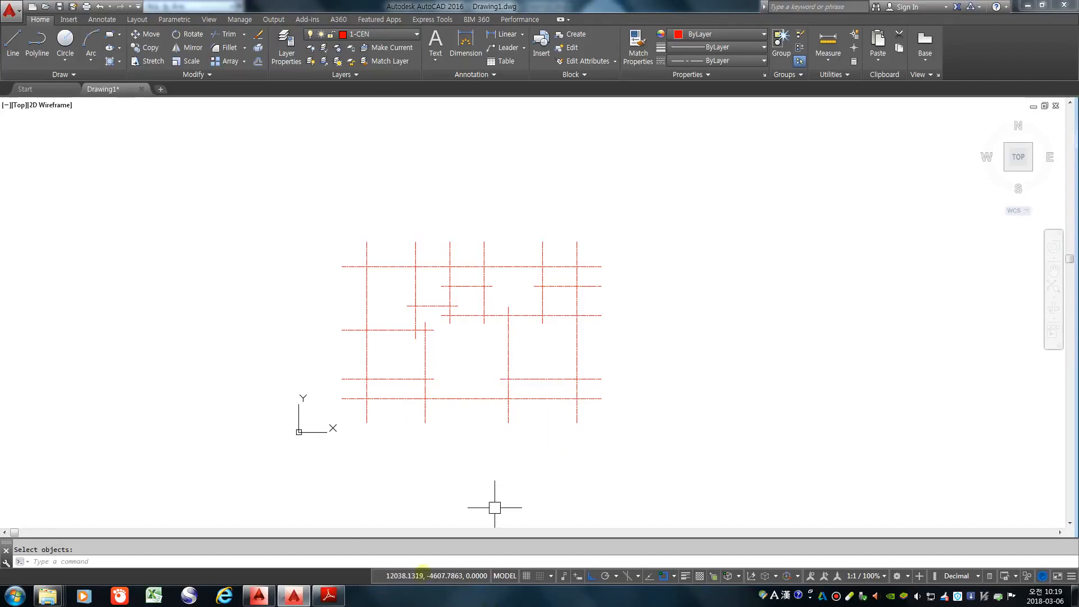
Step: Switch to Adobe Reader and go to section 07 on wall drawing on page 7 of the PDF
click(328, 595)
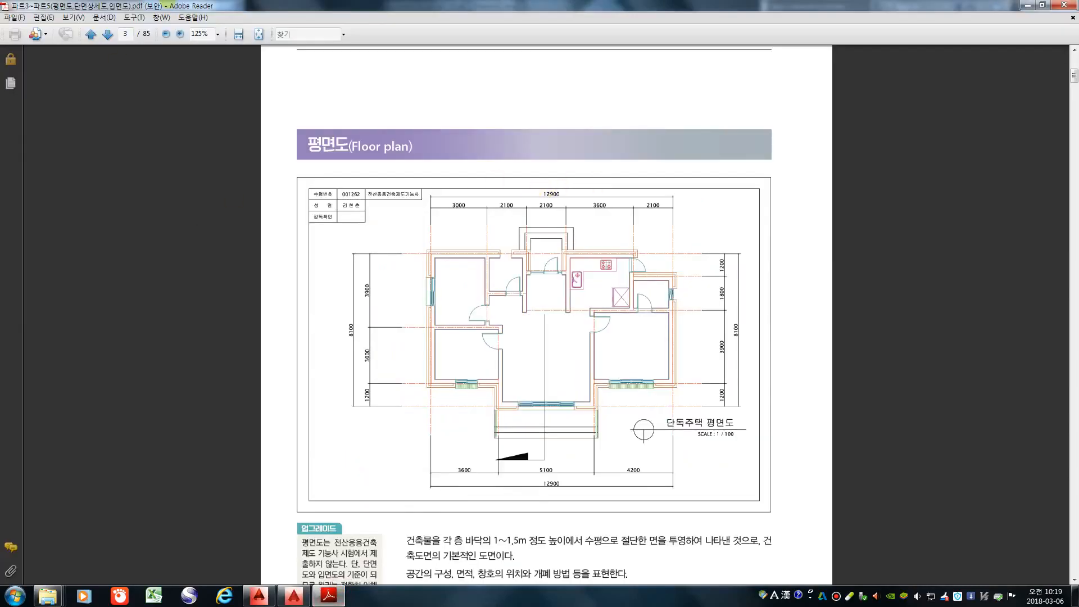
click(106, 35)
click(107, 35)
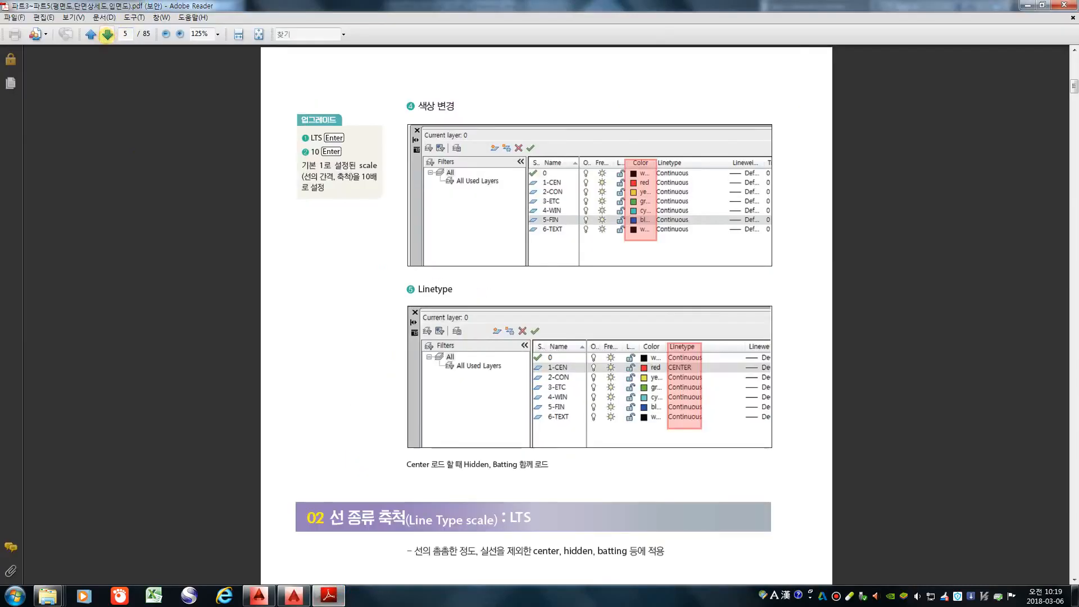
click(107, 35)
click(107, 34)
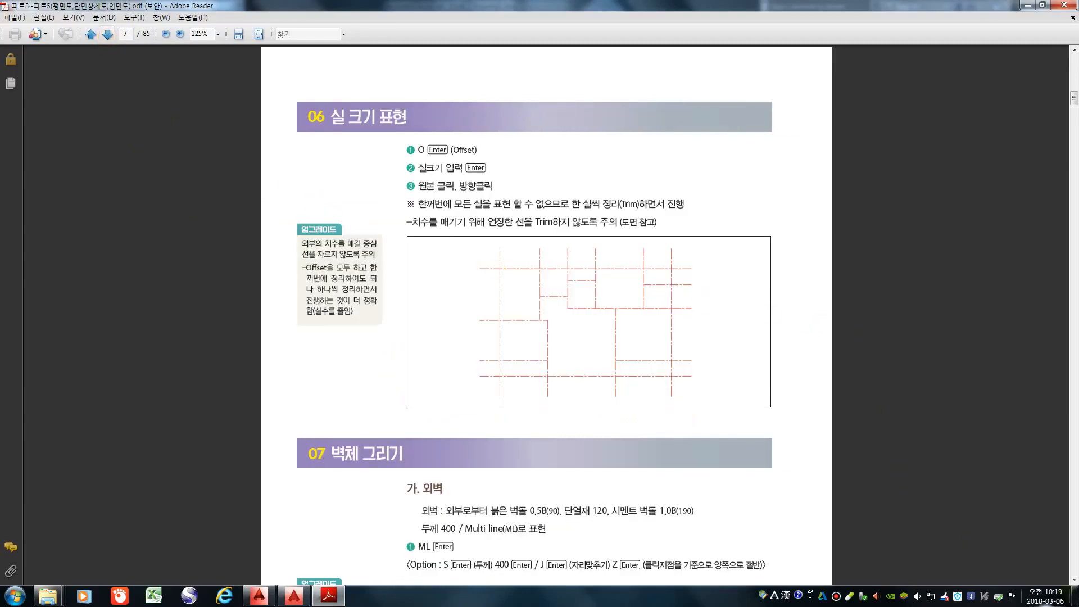
click(1074, 579)
click(1074, 579)
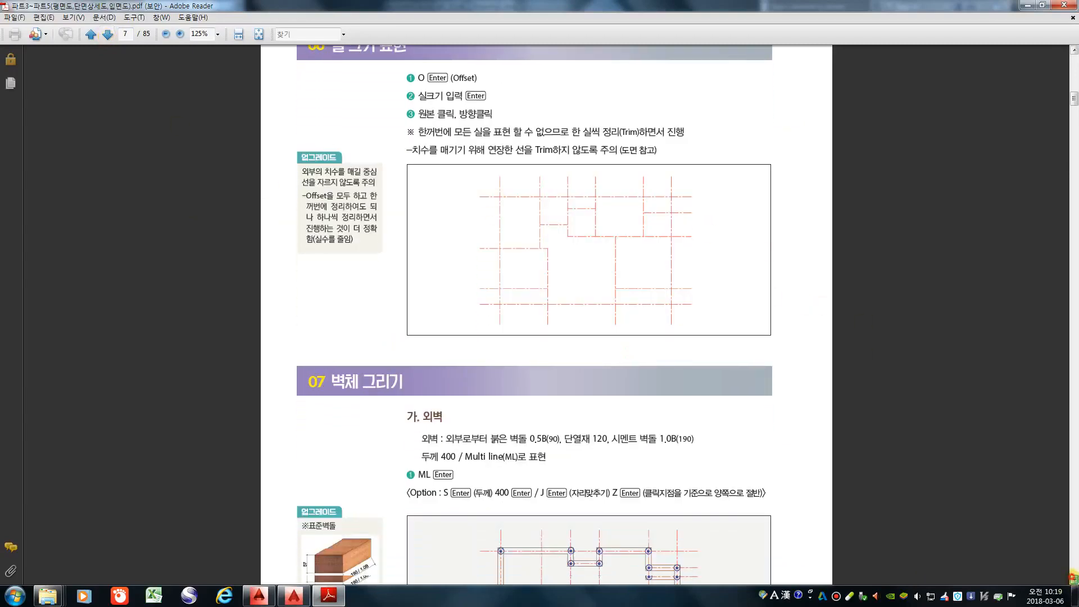
click(1074, 578)
click(1074, 579)
click(1074, 579)
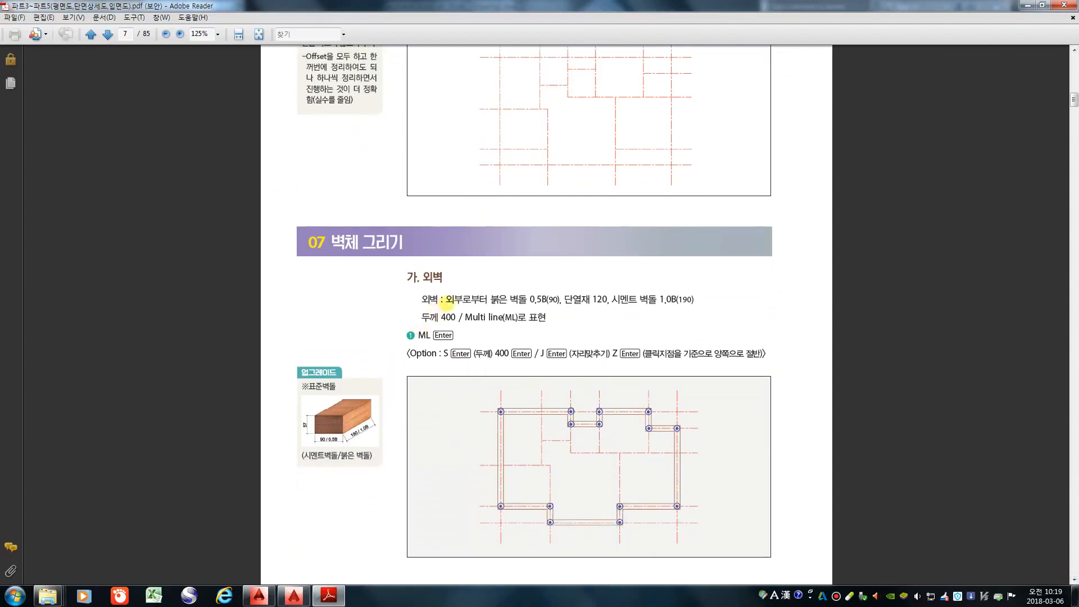
Step: Examine the outer wall's brick, insulation and cement brick thicknesses in the PDF's wall description
drag(493, 297, 543, 301)
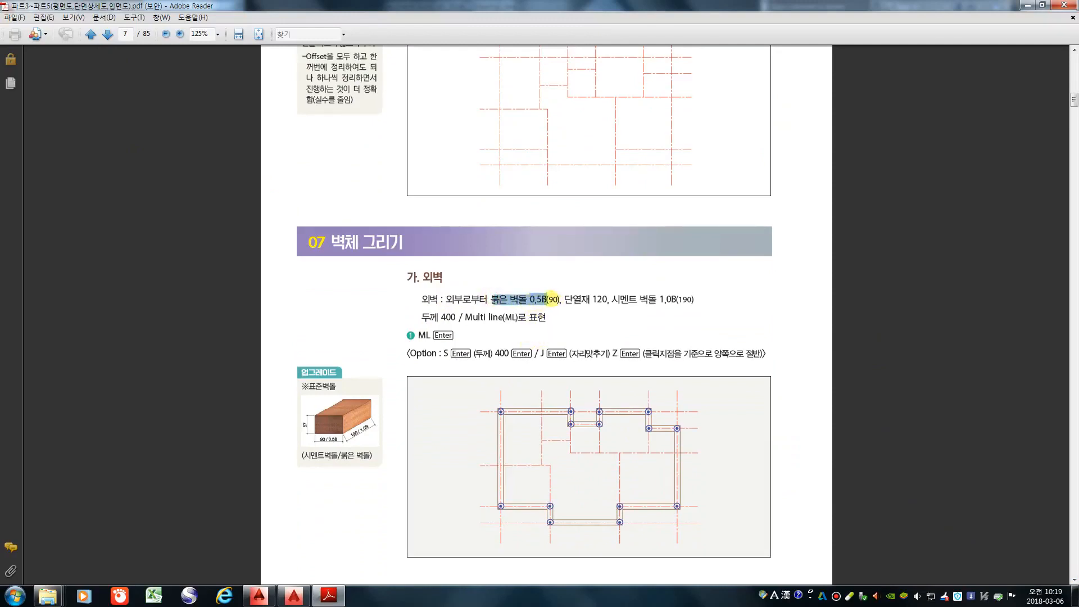
click(552, 299)
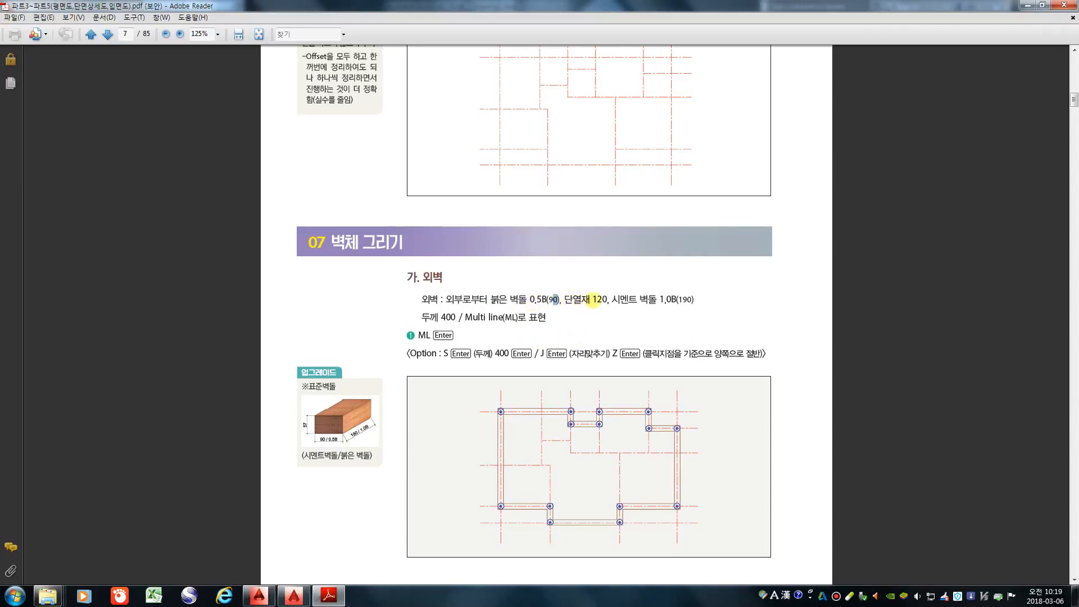
drag(593, 300, 607, 300)
drag(677, 300, 687, 300)
click(601, 299)
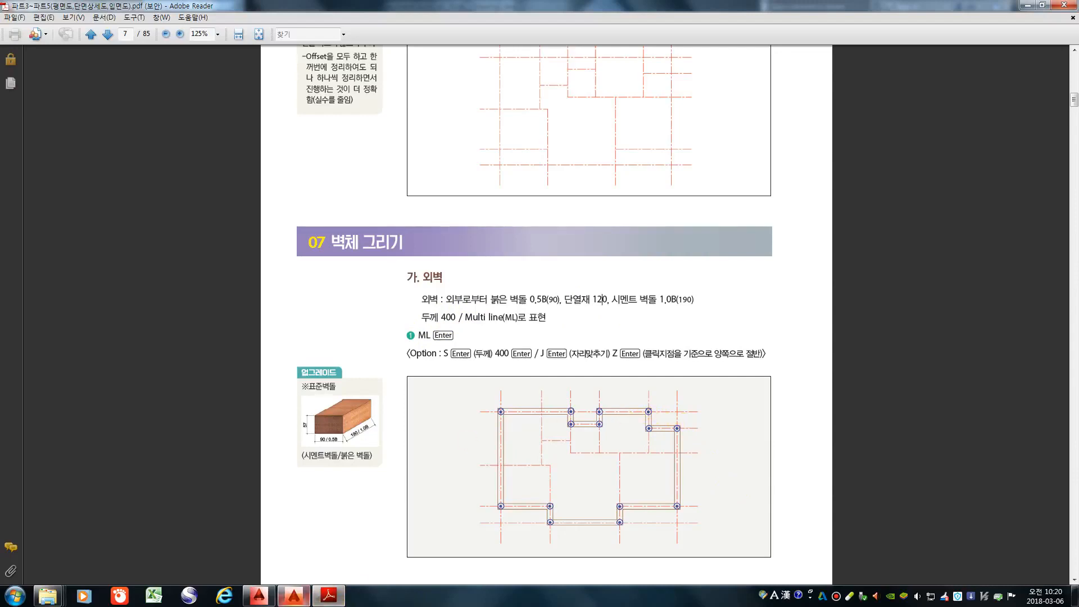
Step: Switch back to AutoCAD and make 2-CON the current layer
click(293, 596)
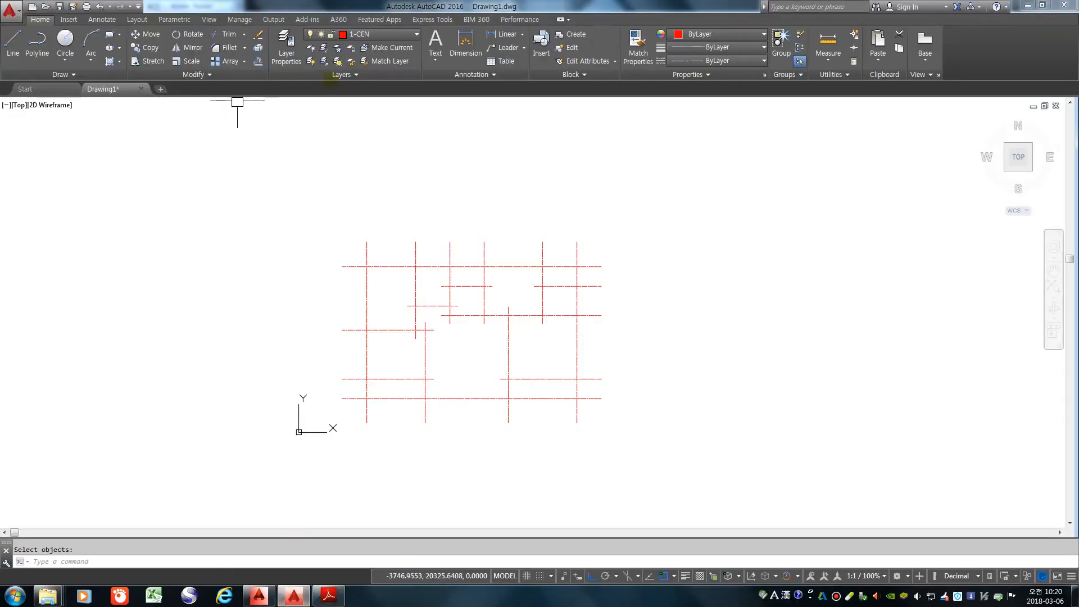
click(366, 35)
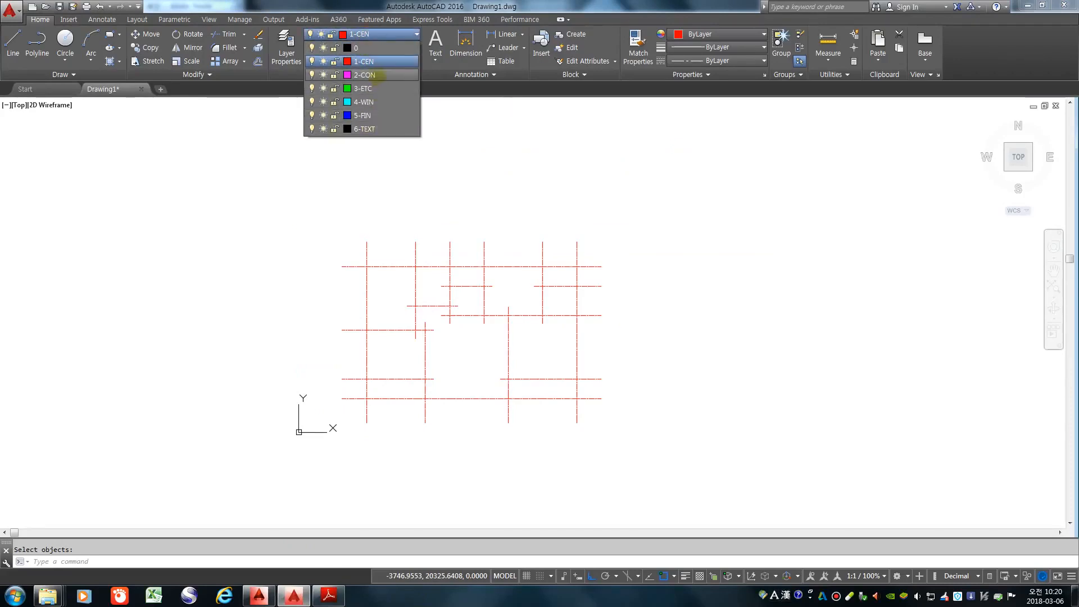
click(376, 75)
scroll(453, 343, up, 2)
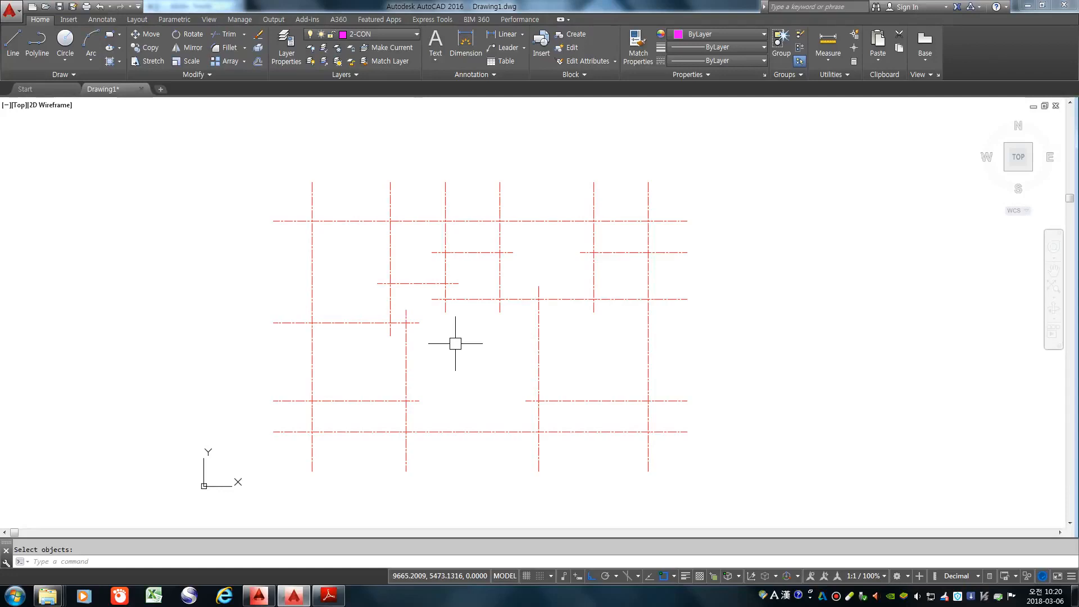
Step: Start a multiline for the outer walls and set its scale to 400
key(Escape)
text(ML)
key(Return)
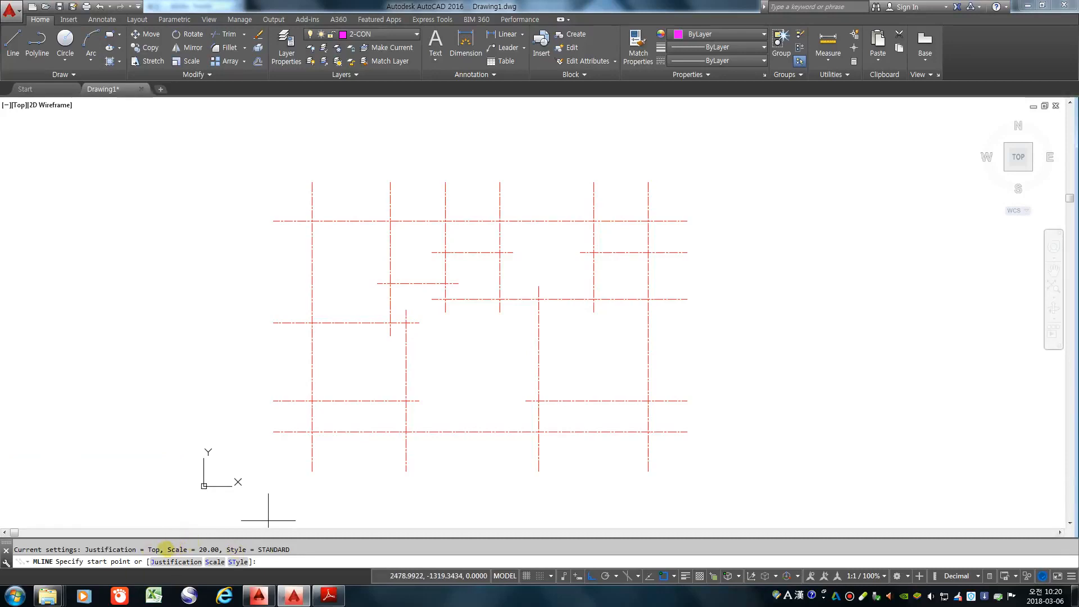
drag(167, 549, 219, 549)
click(219, 550)
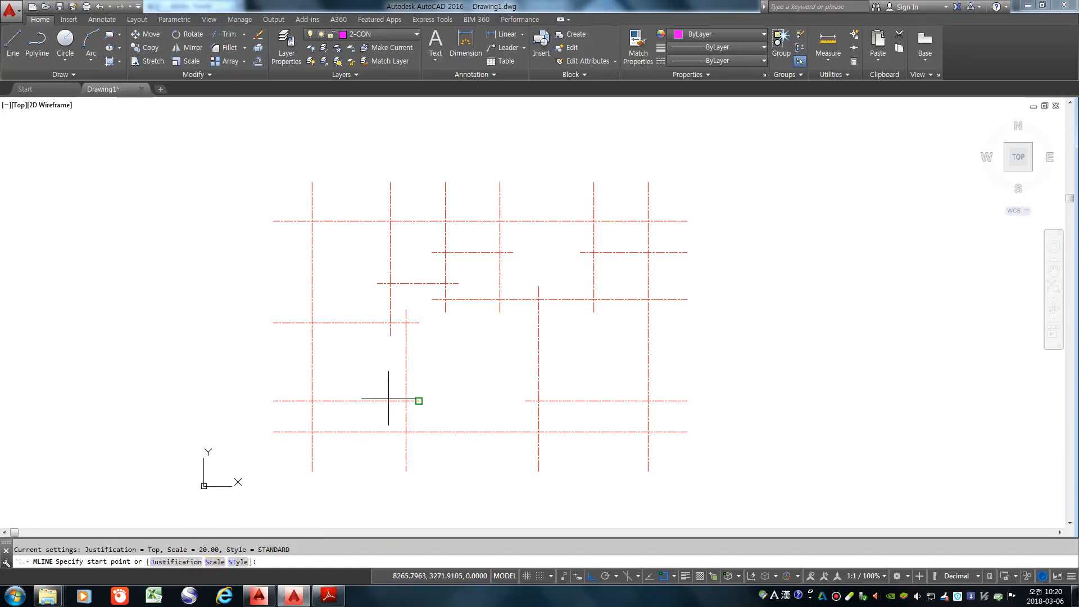
text(S)
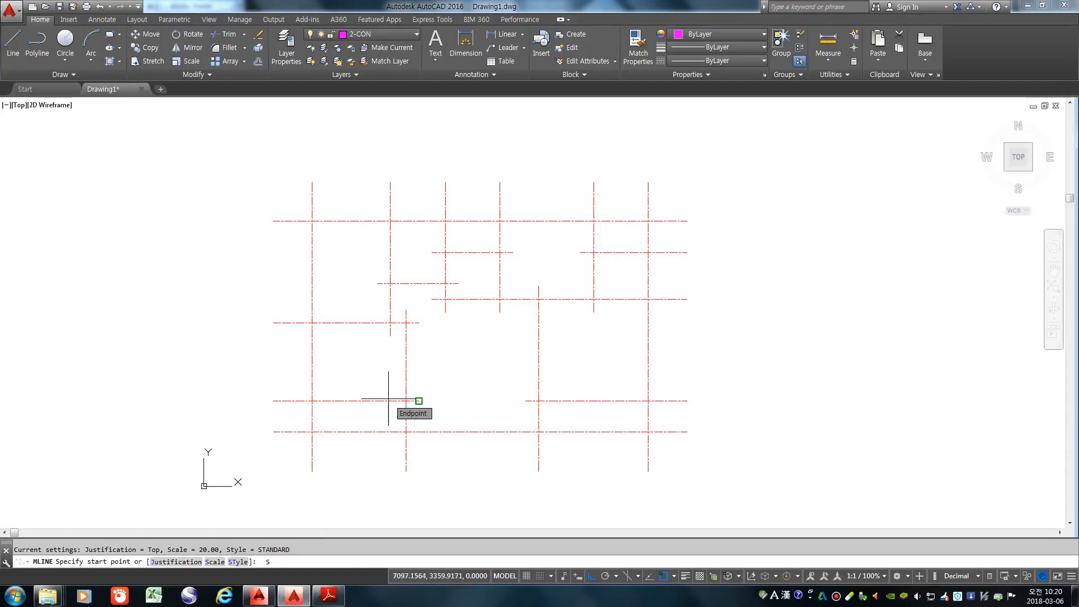
key(Return)
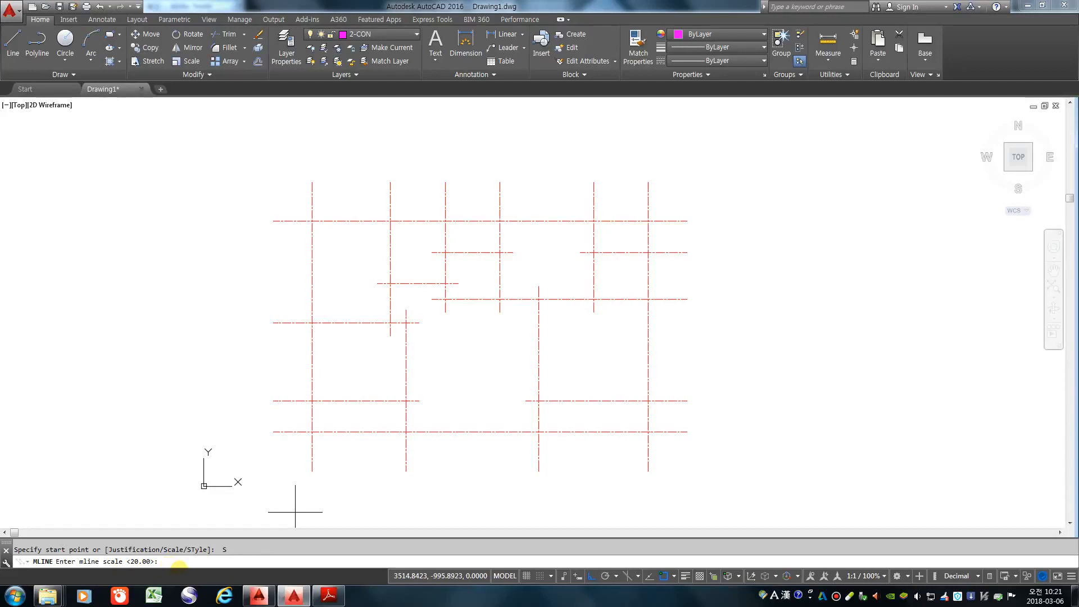
text(00)
key(Return)
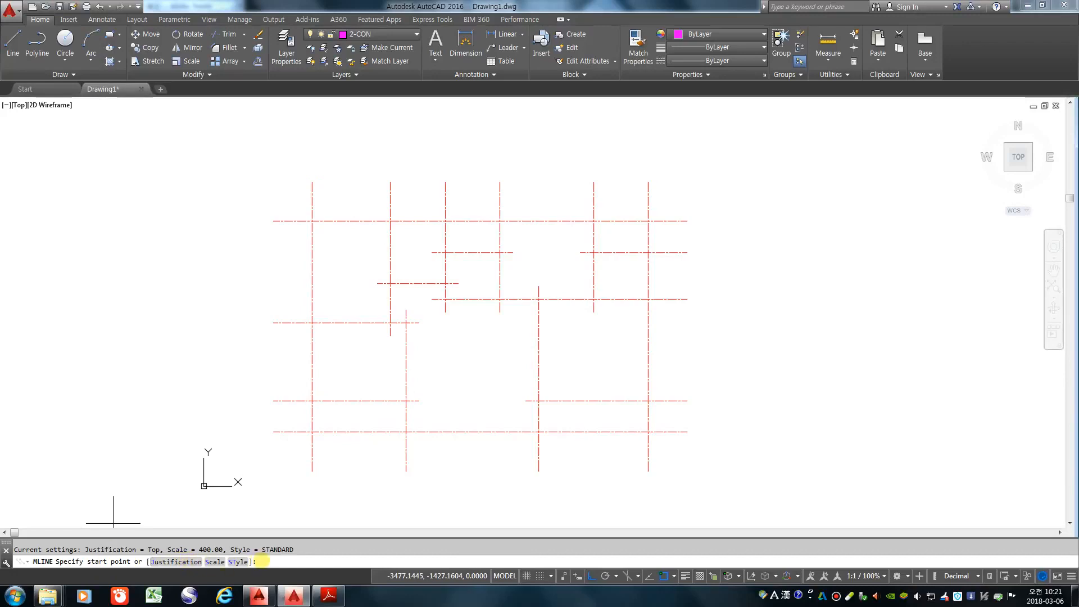
Step: Set the multiline justification to Zero and trace the outer wall along the lower center lines, from the lower-left intersection around the projecting middle bay to the lower-right
text(J)
key(Return)
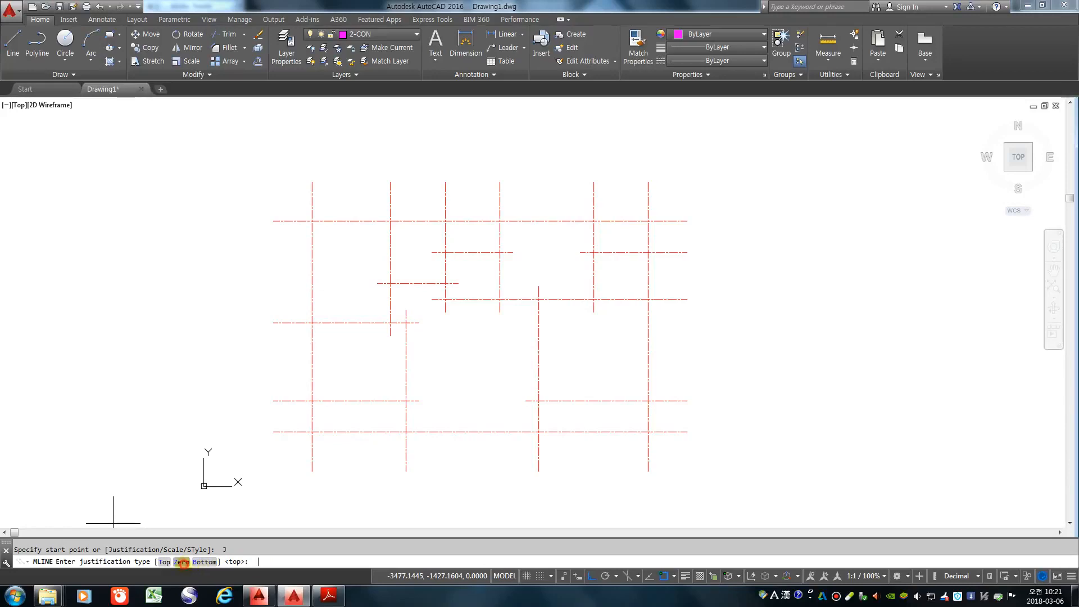
click(181, 562)
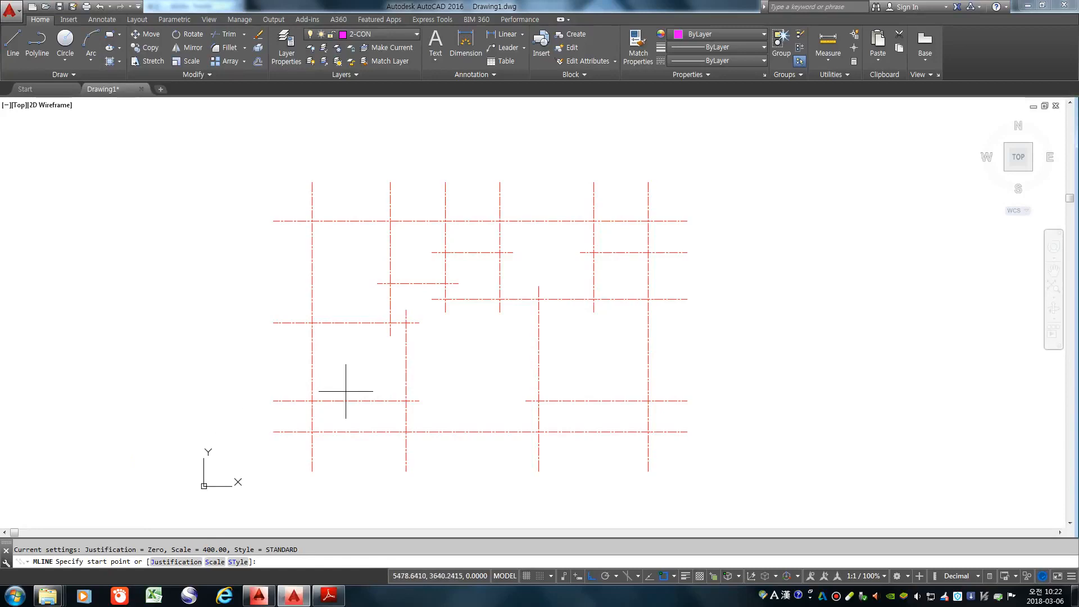
click(312, 401)
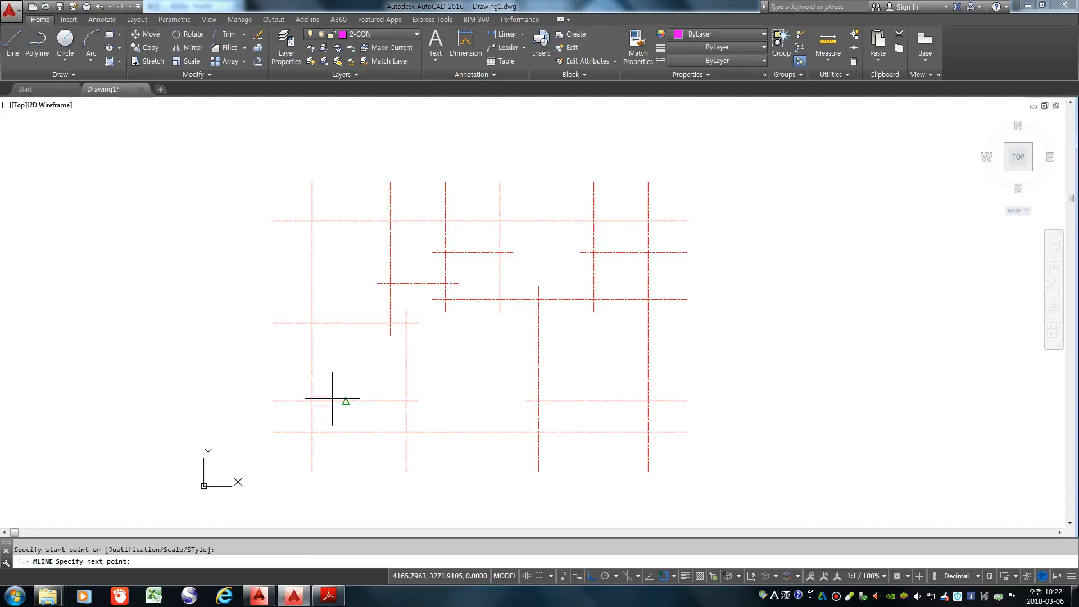
click(405, 401)
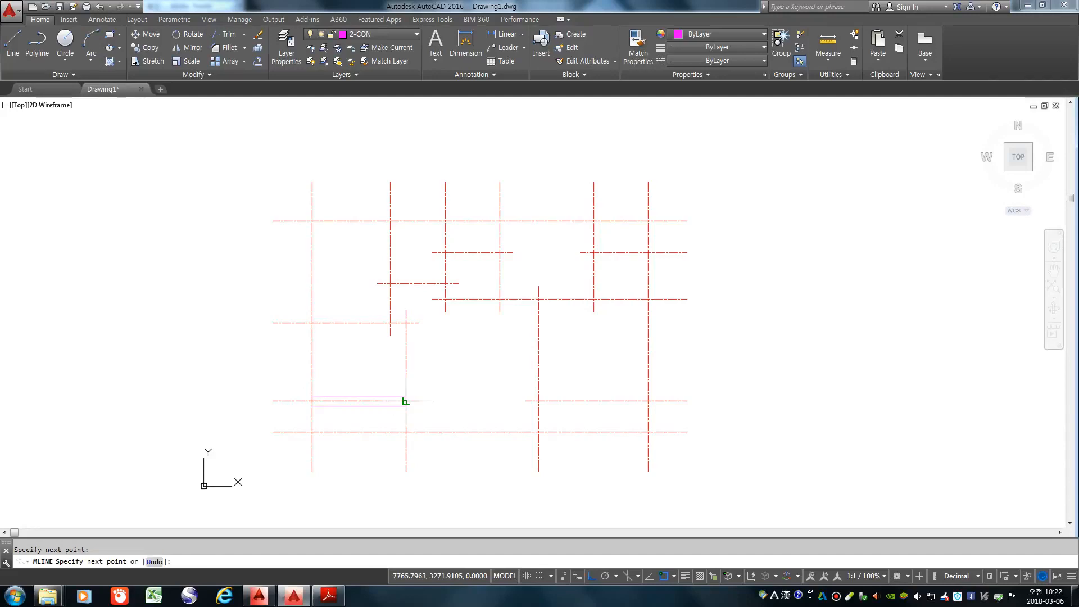
click(406, 432)
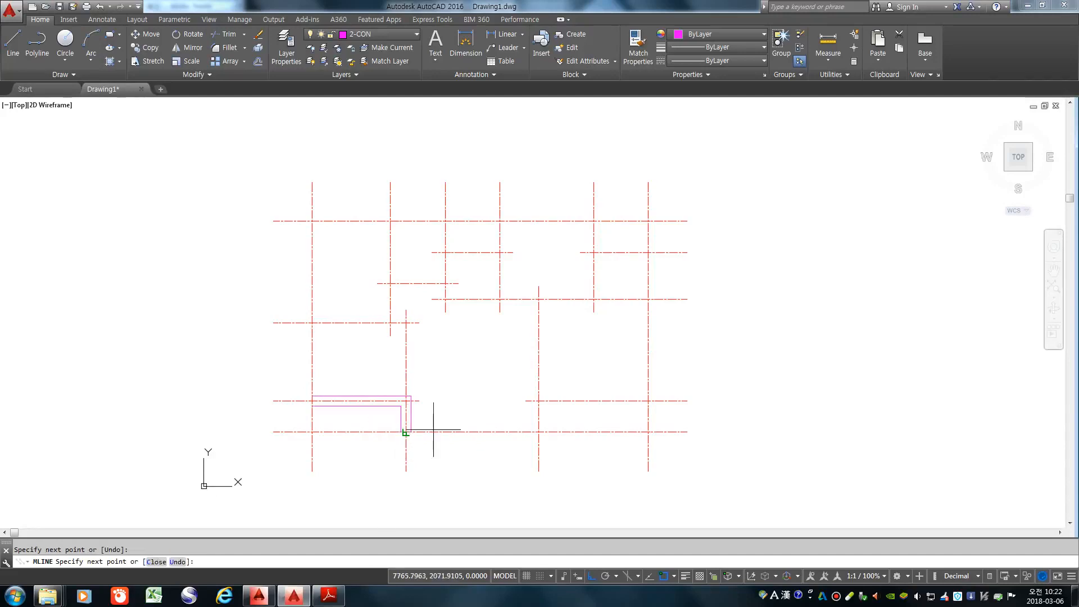
click(538, 432)
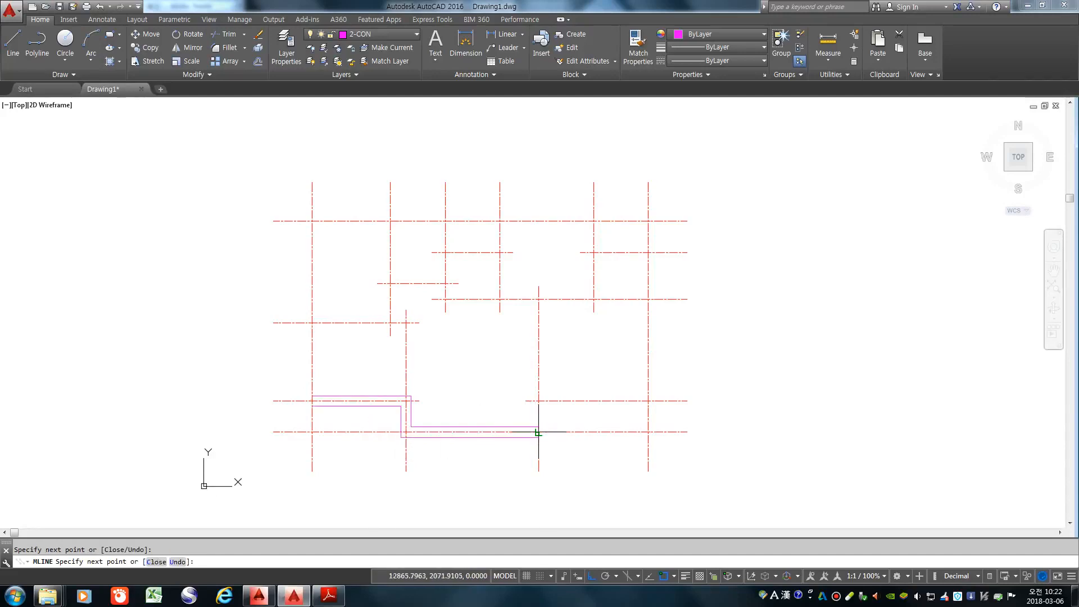
click(539, 401)
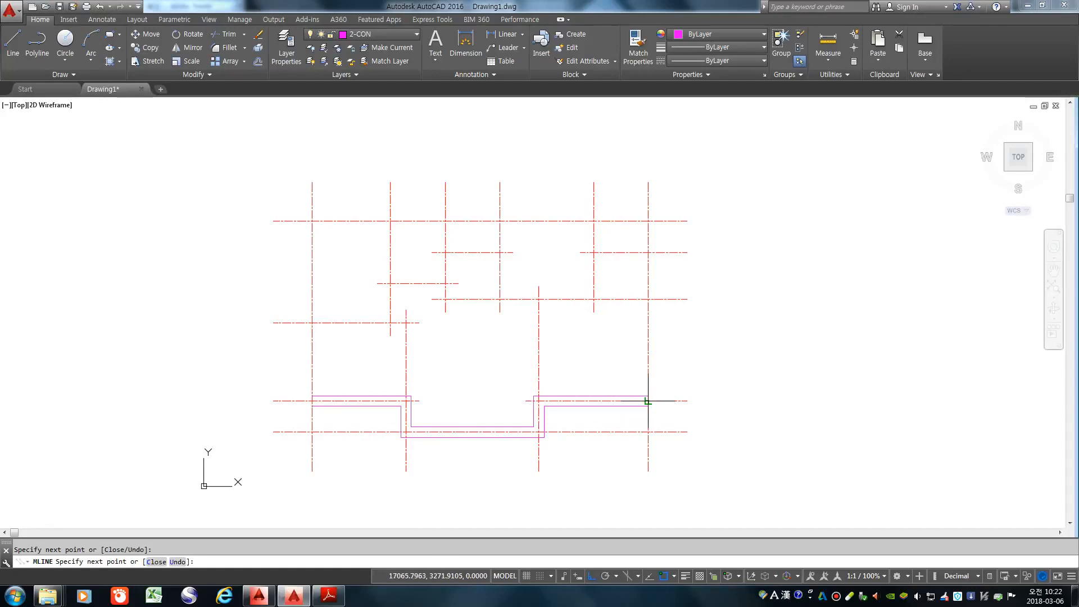
click(648, 401)
Step: Continue the outer wall up the right side and along the stepped upper center lines to the upper-left intersection, closing the multiline
click(648, 253)
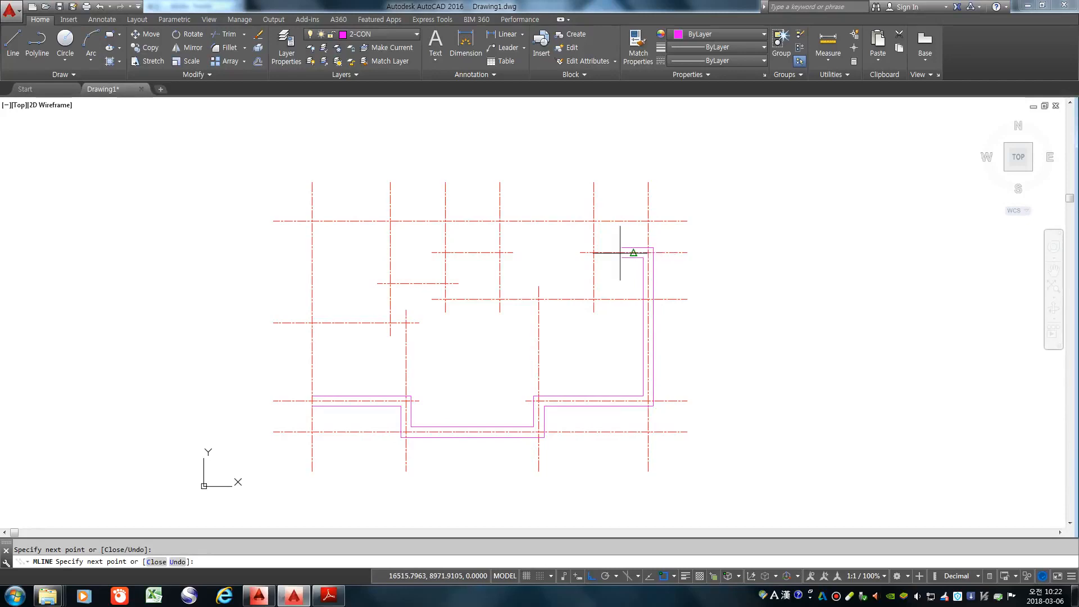
click(593, 253)
click(594, 221)
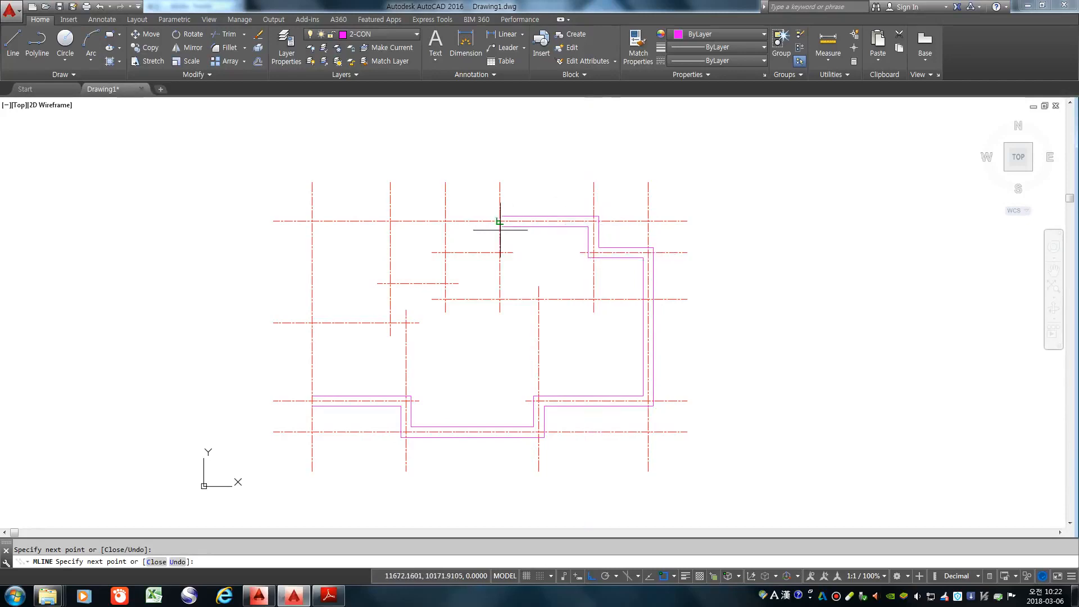
click(500, 221)
click(500, 252)
click(445, 252)
click(445, 221)
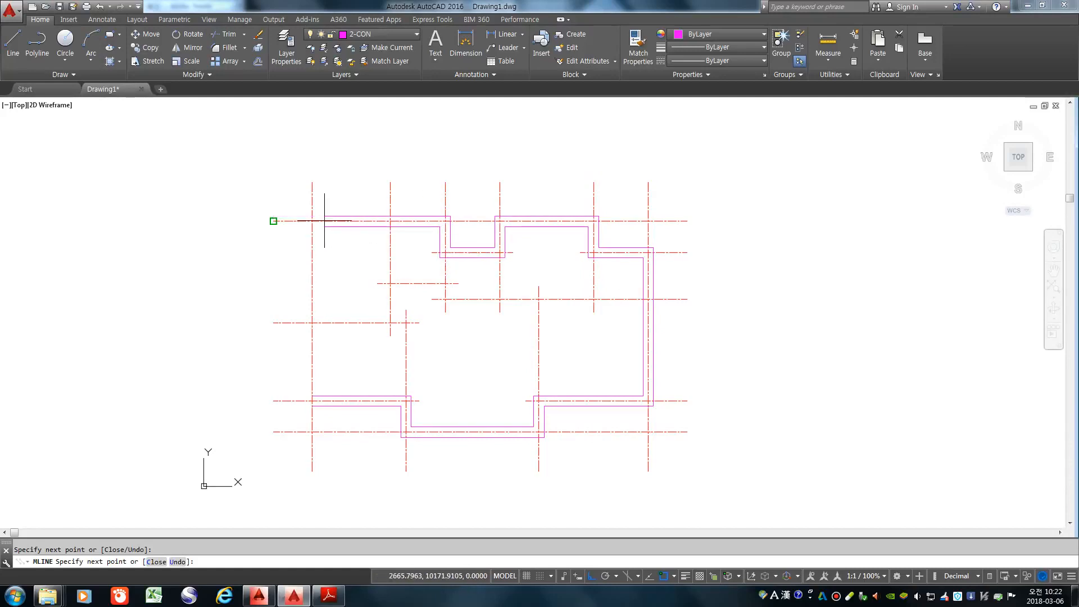
click(308, 222)
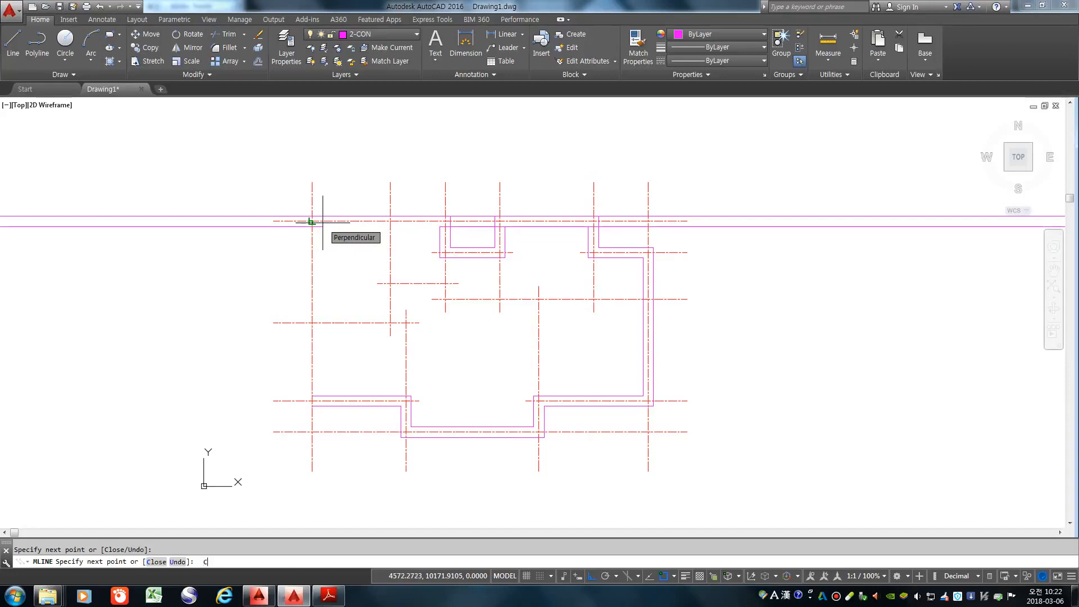
text(C)
key(Return)
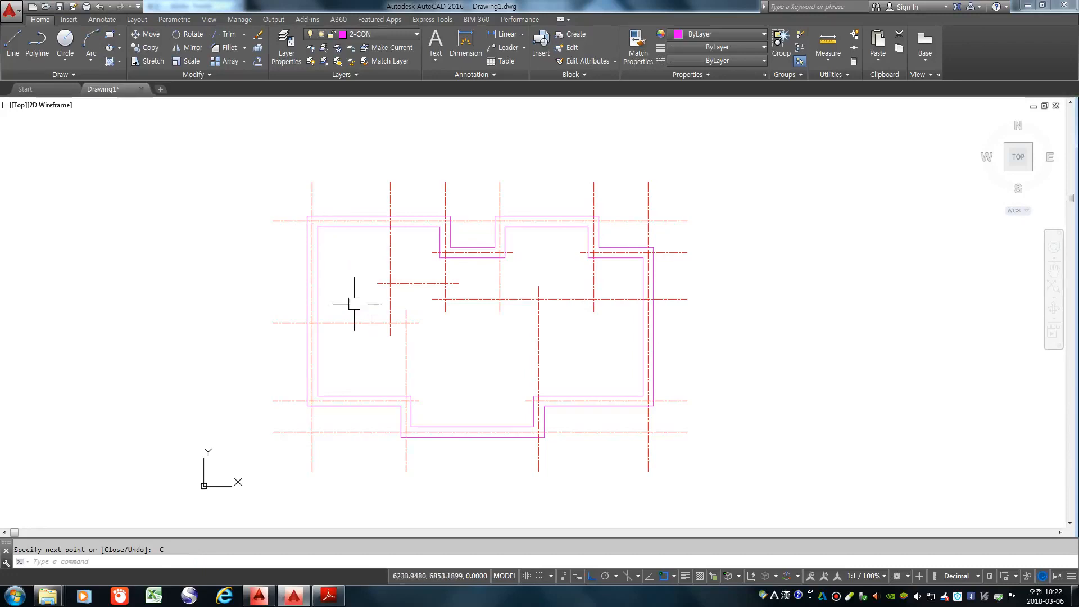
Step: Examine the closed outer wall outline and its corners against the center lines
scroll(315, 374, down, 2)
scroll(306, 382, up, 4)
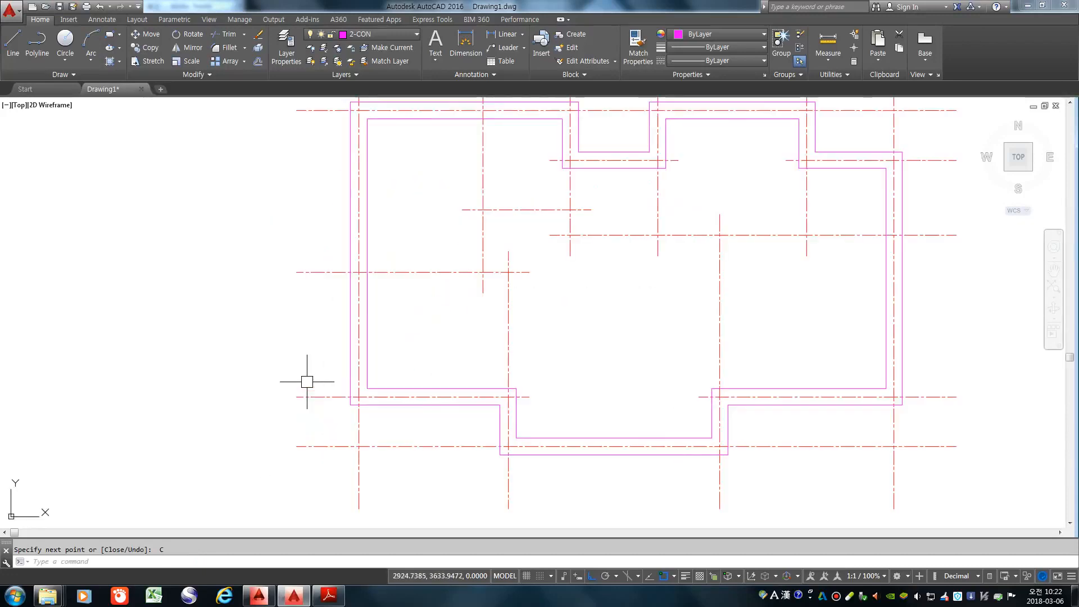
middle_drag(523, 240, 399, 301)
scroll(398, 301, down, 2)
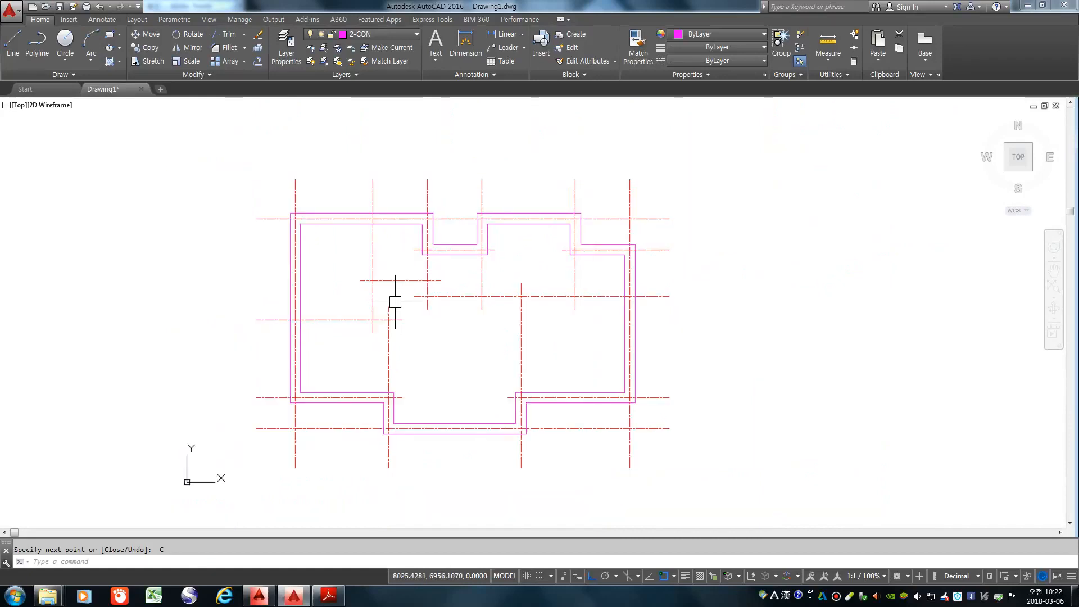
scroll(300, 270, up, 2)
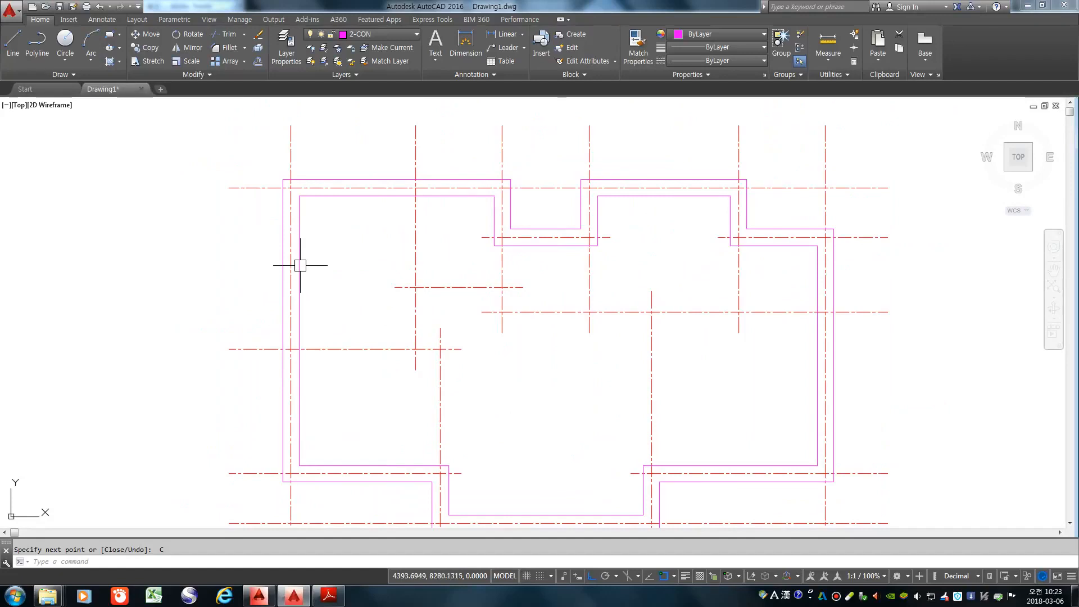
scroll(314, 235, down, 2)
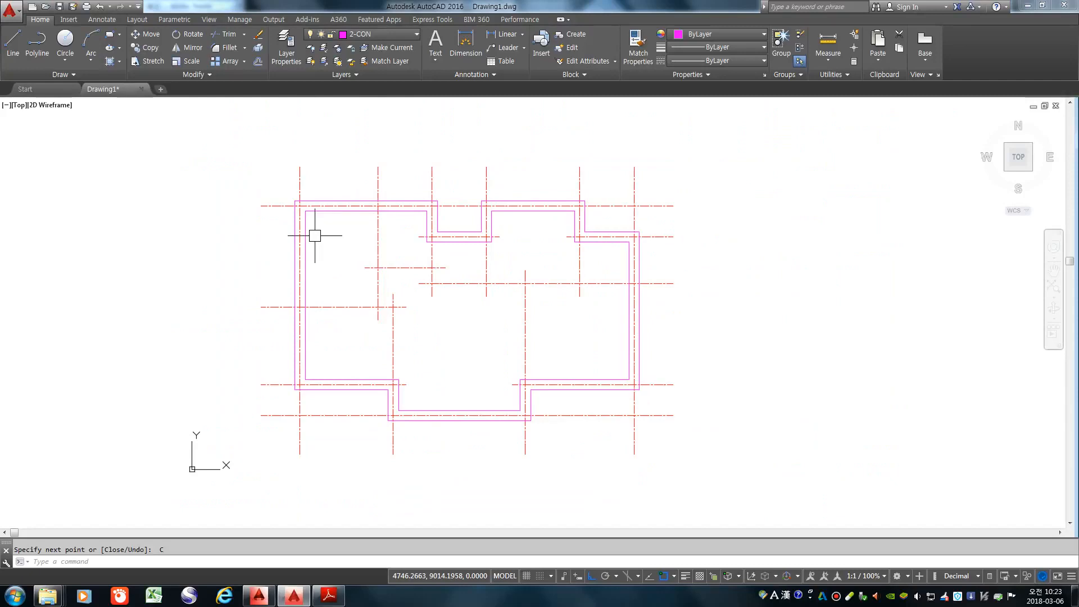
scroll(307, 394, up, 8)
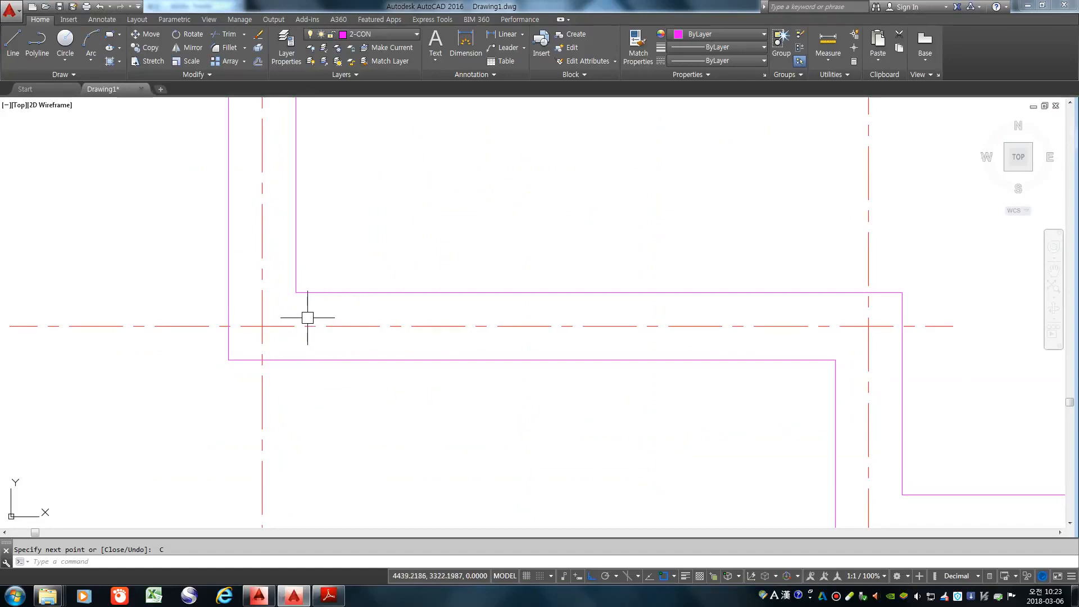
scroll(307, 326, down, 4)
scroll(302, 328, down, 4)
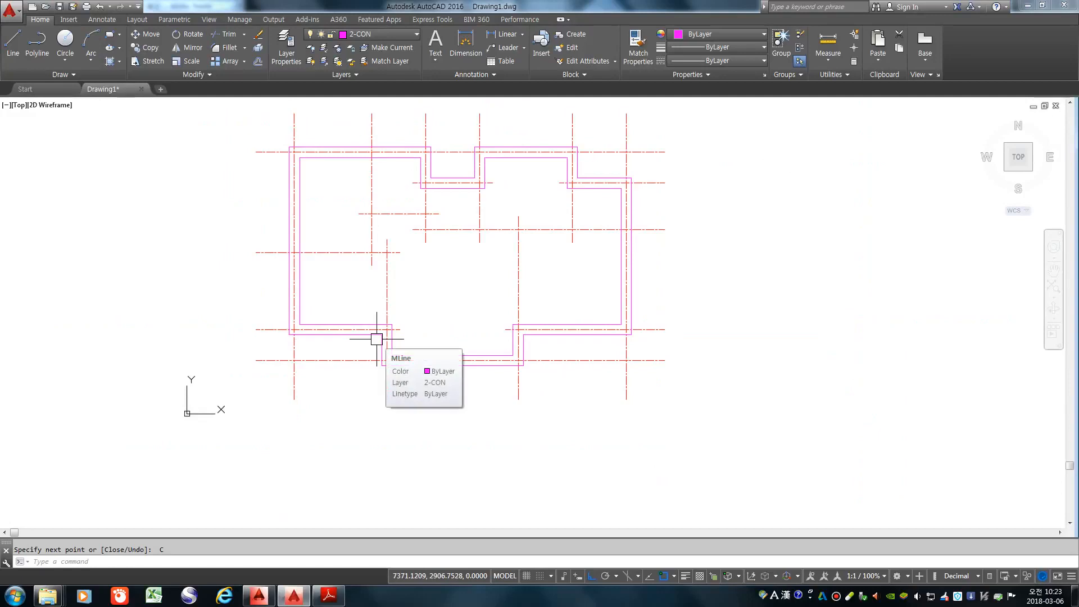
middle_drag(412, 305, 418, 364)
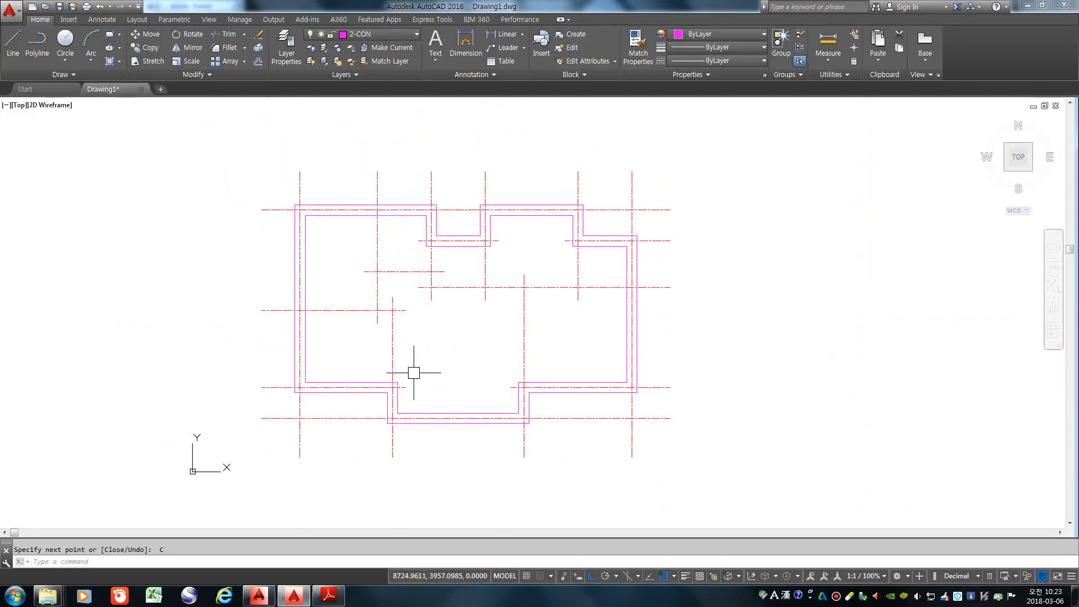
Step: Explode the outer wall multiline and check that the upper-left wall's two lines can be selected individually
click(362, 382)
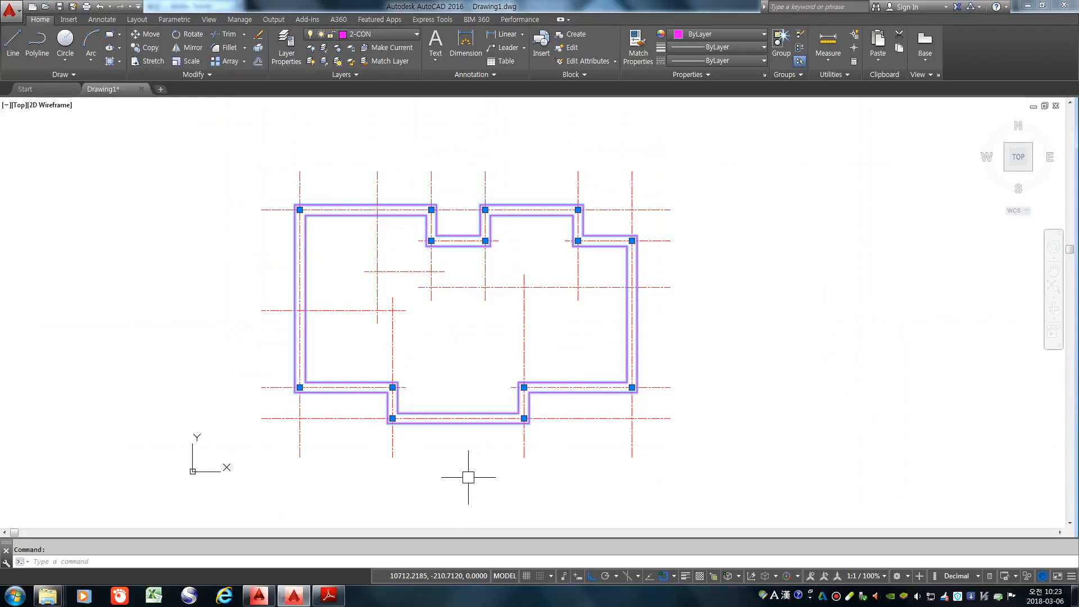
text(x)
key(Return)
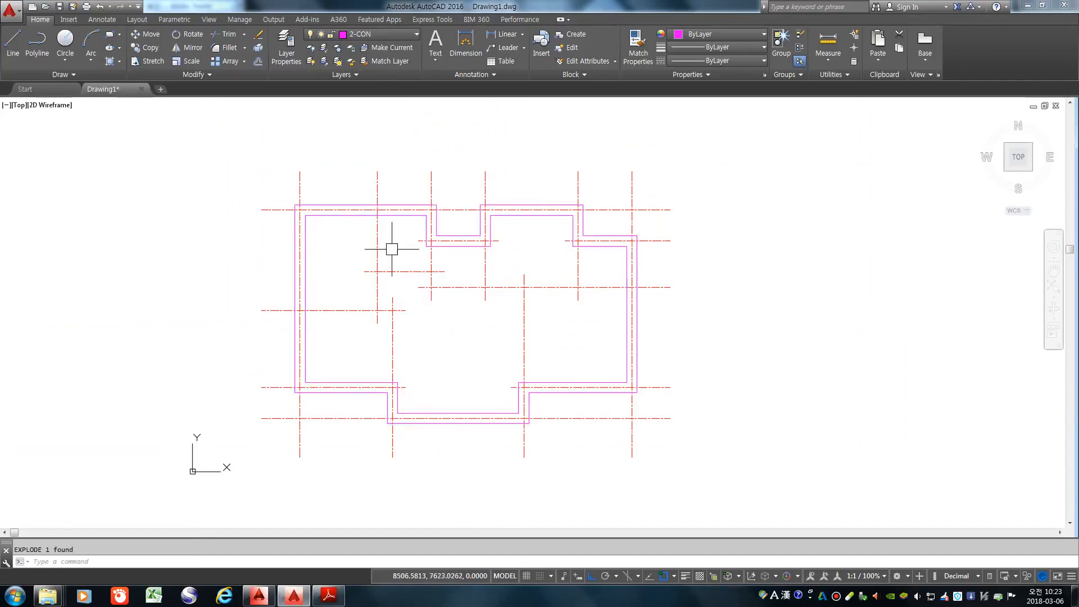
click(350, 205)
click(349, 215)
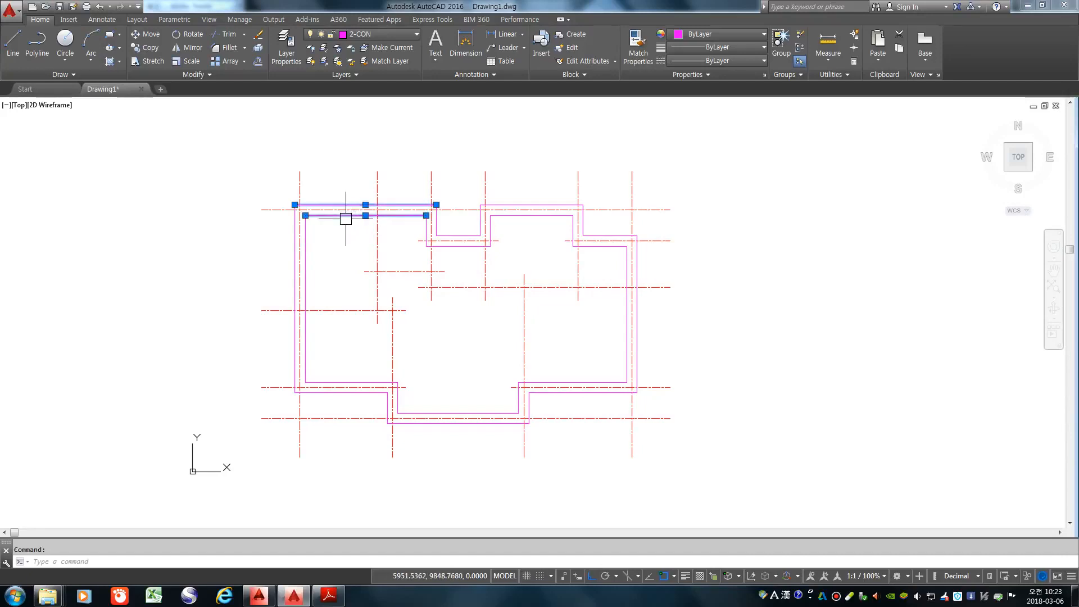
key(Escape)
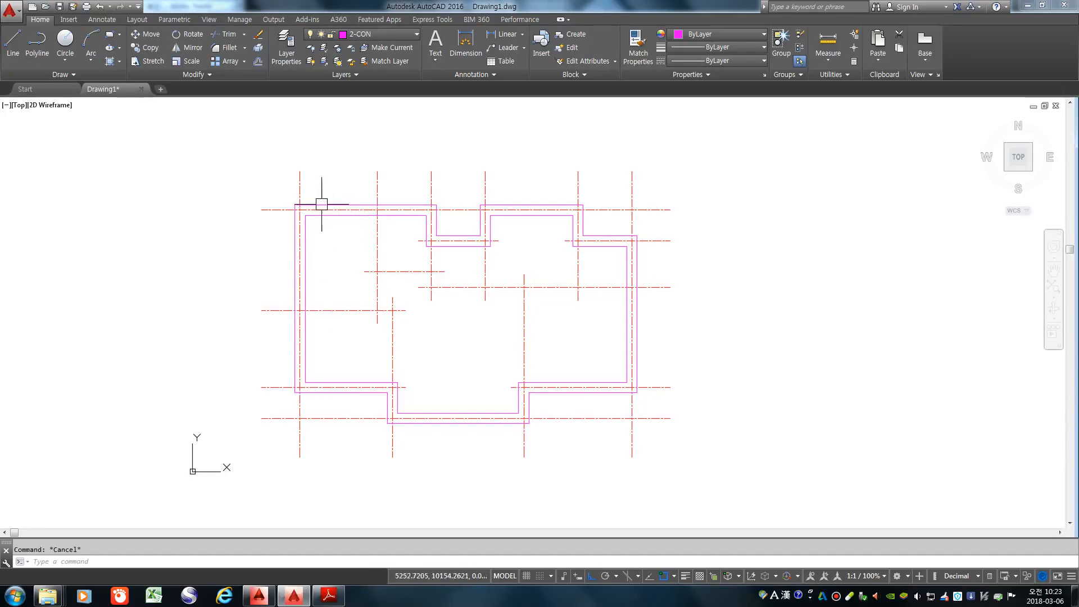
Step: Join the connected wall lines of the whole floor plan into polylines with one selection around the drawing
scroll(312, 205, up, 6)
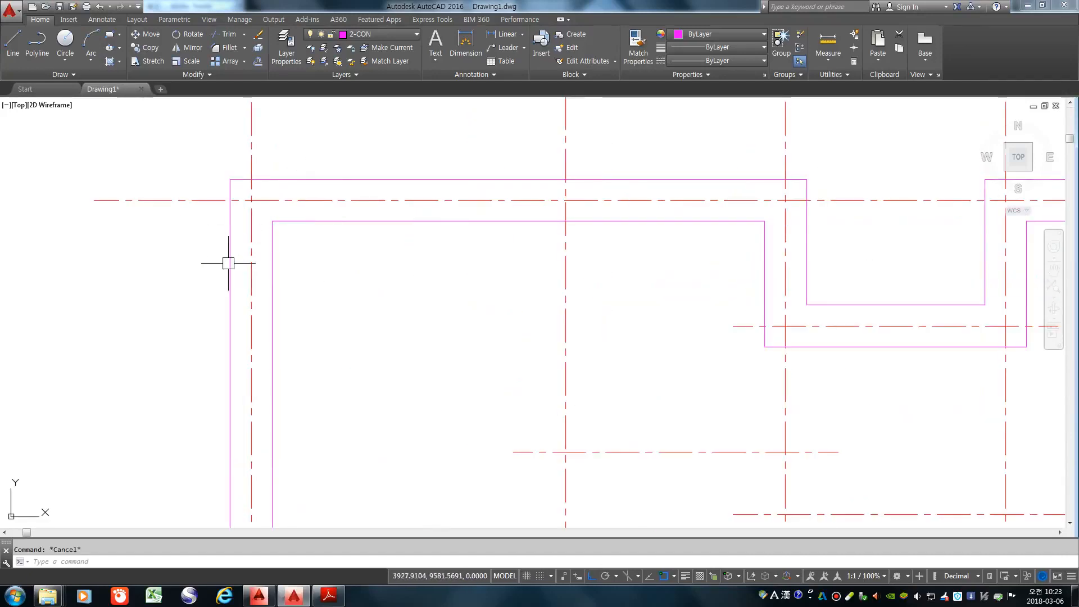
scroll(265, 198, down, 6)
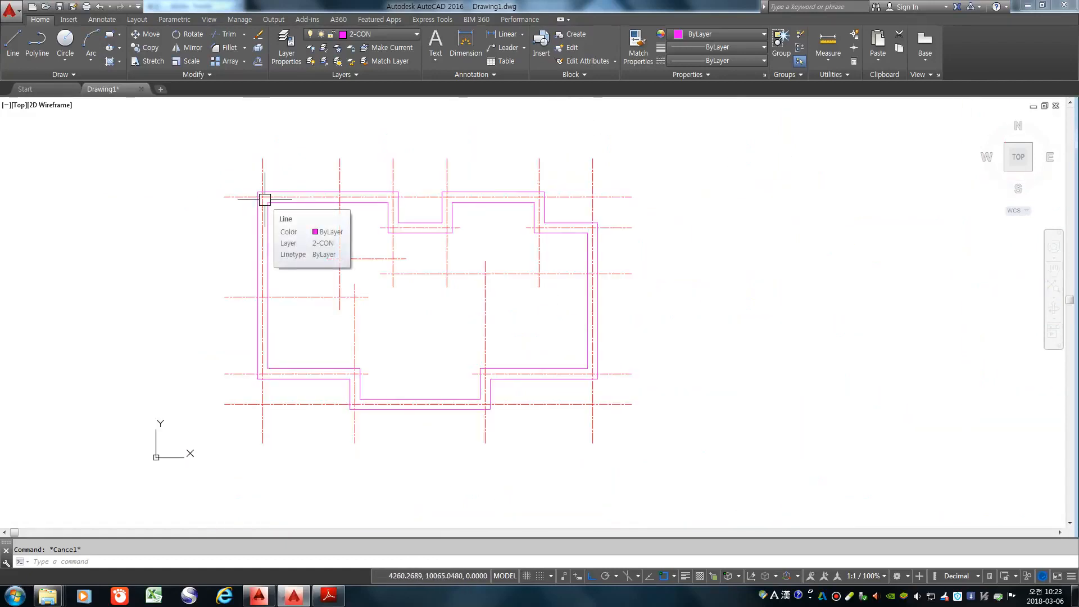
text(j)
key(Return)
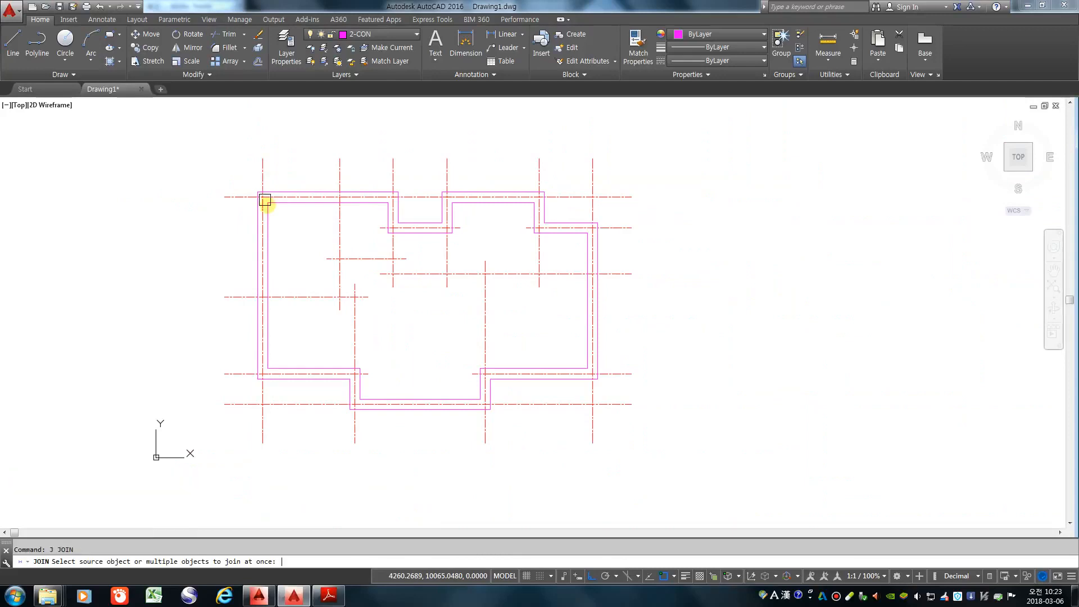
click(215, 130)
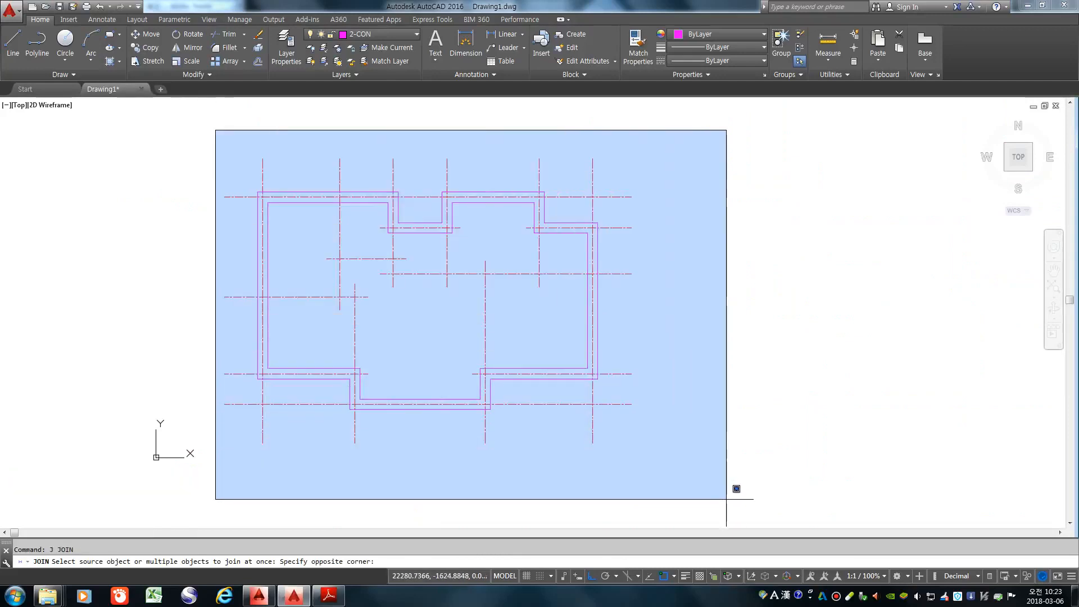
click(735, 492)
key(Return)
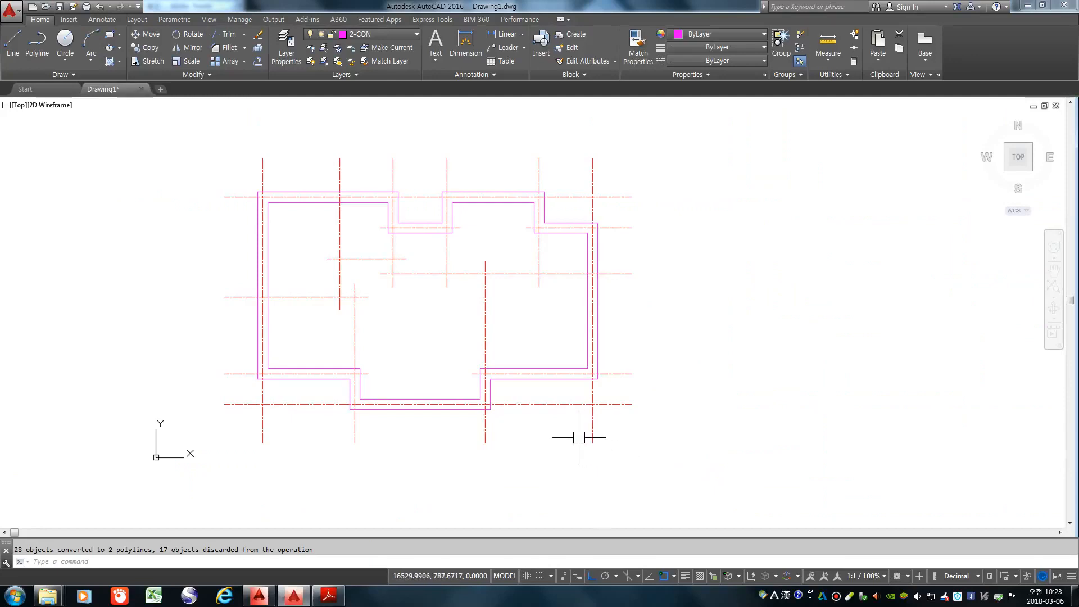
Step: Check the outer and inner wall outlines by selecting each one to see how far the joined polyline extends
scroll(268, 194, up, 2)
scroll(267, 193, up, 4)
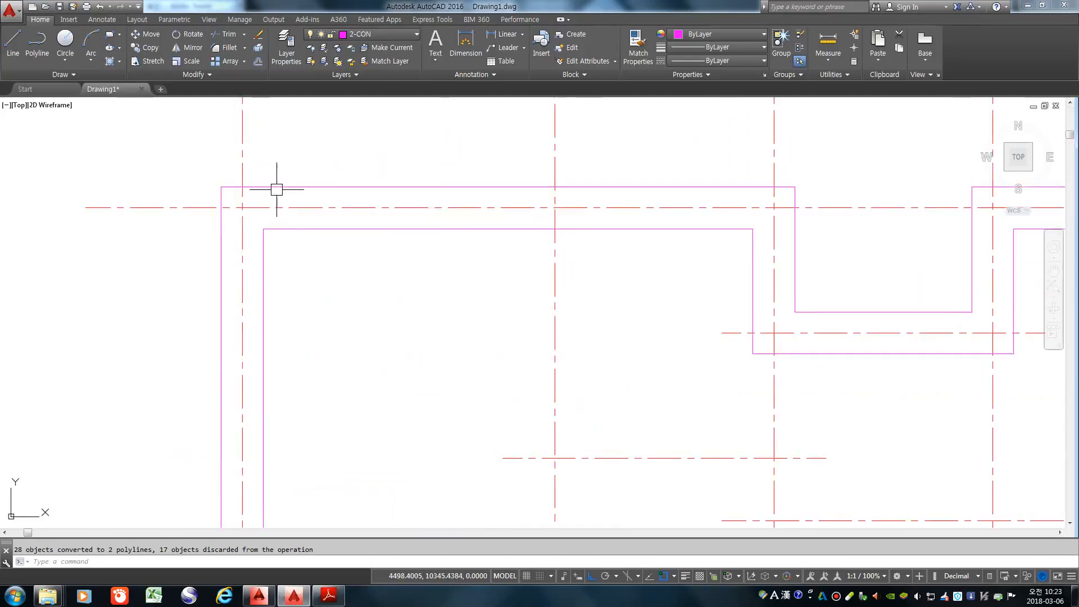
click(276, 188)
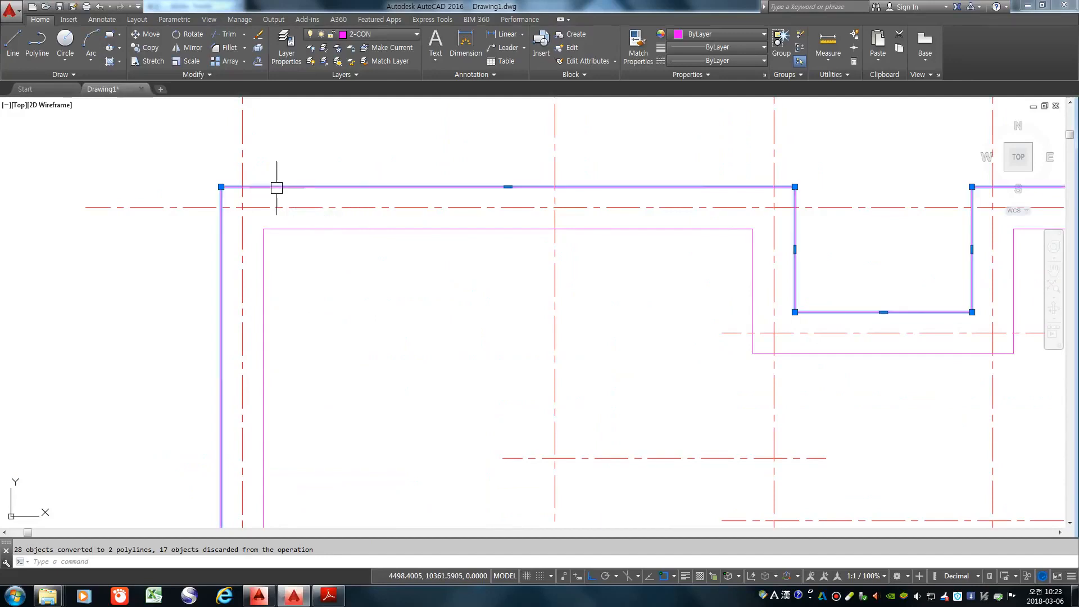
click(283, 229)
key(Escape)
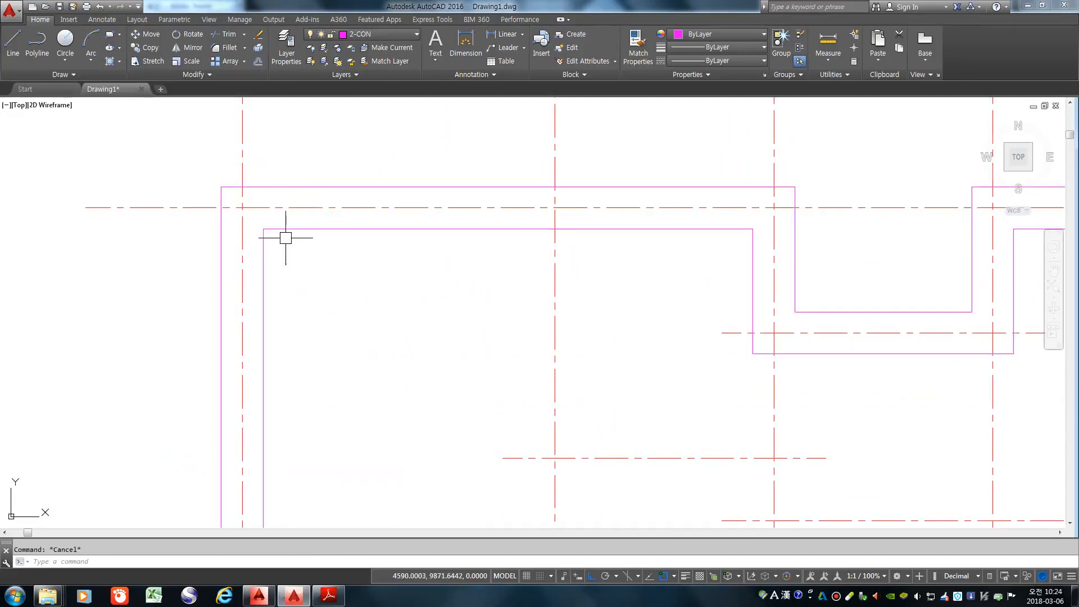
click(299, 186)
key(Escape)
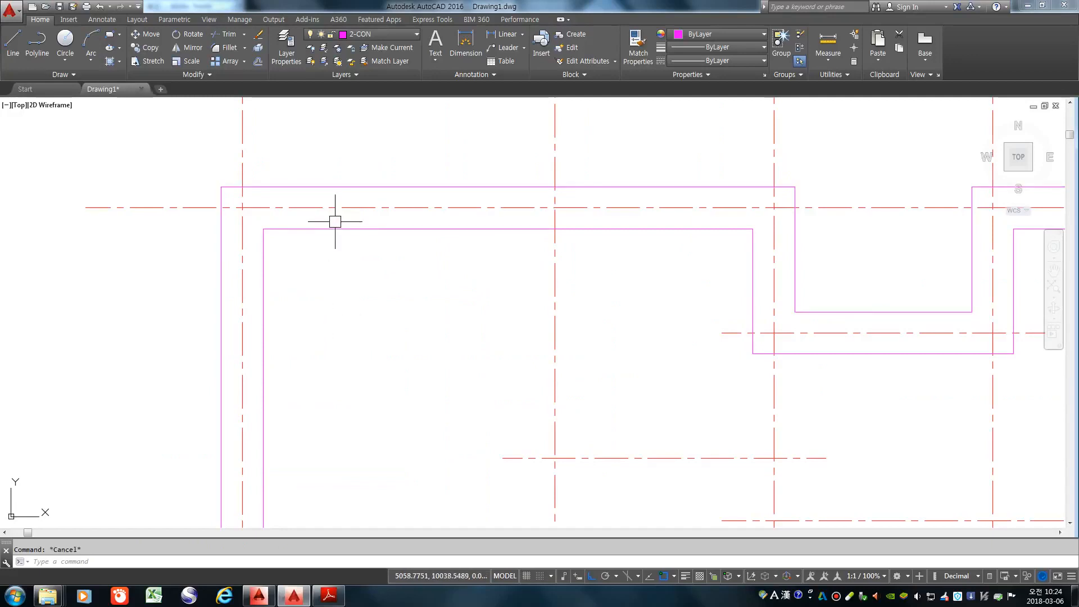
click(333, 228)
key(Escape)
scroll(331, 358, down, 5)
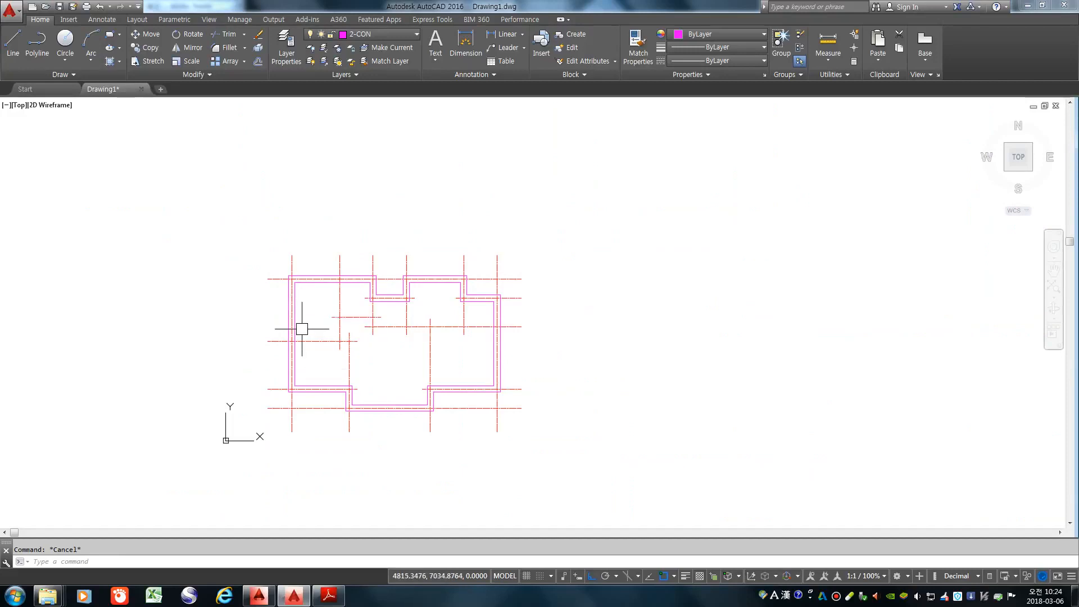
Step: Offset the inner wall outline outward by 190
scroll(294, 282, up, 6)
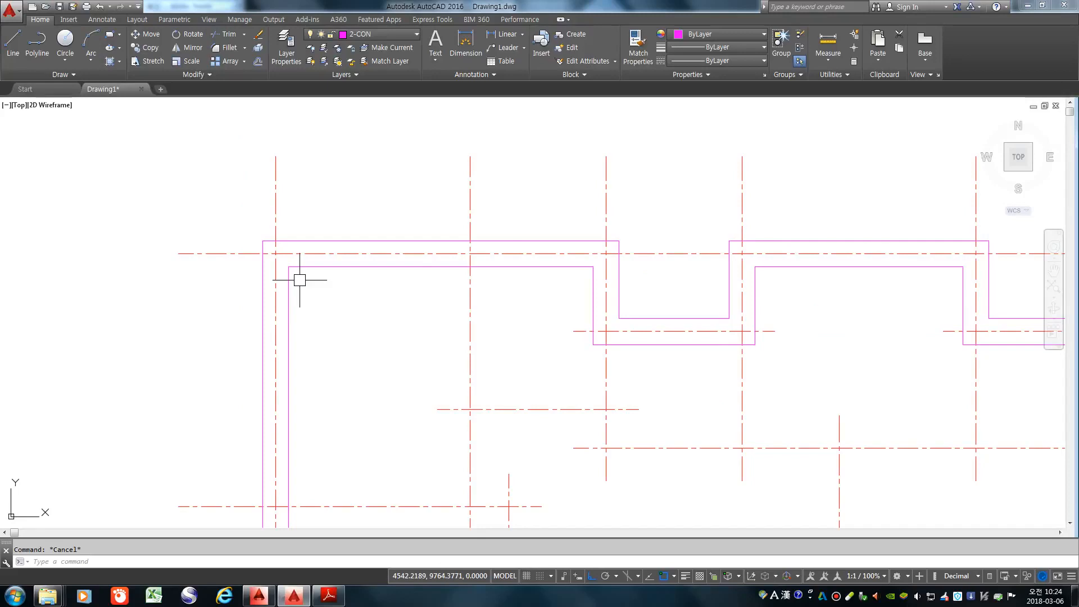
text(o)
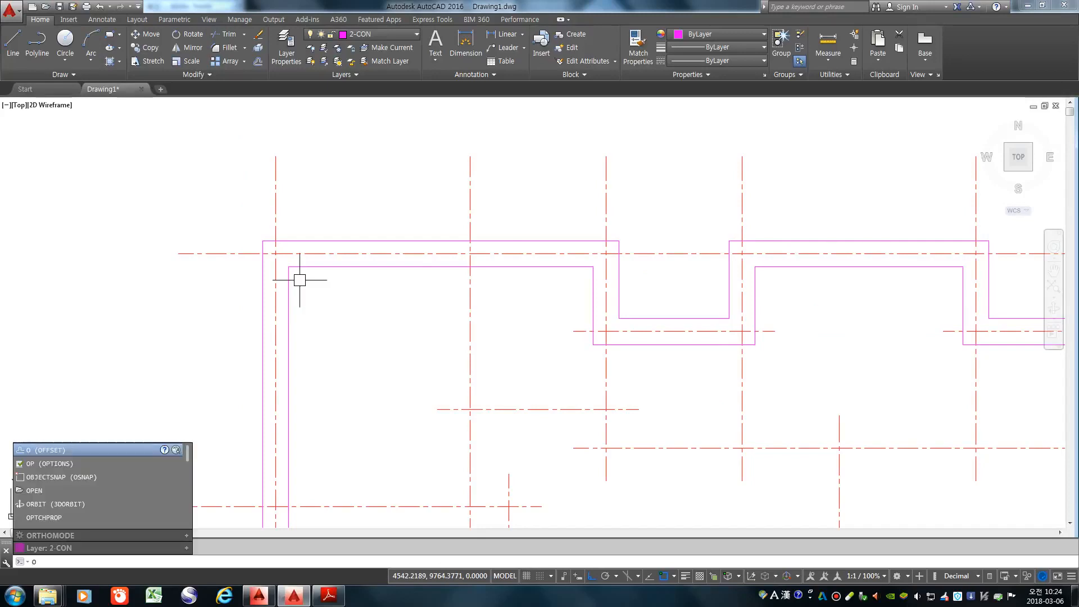
key(Return)
text(1)
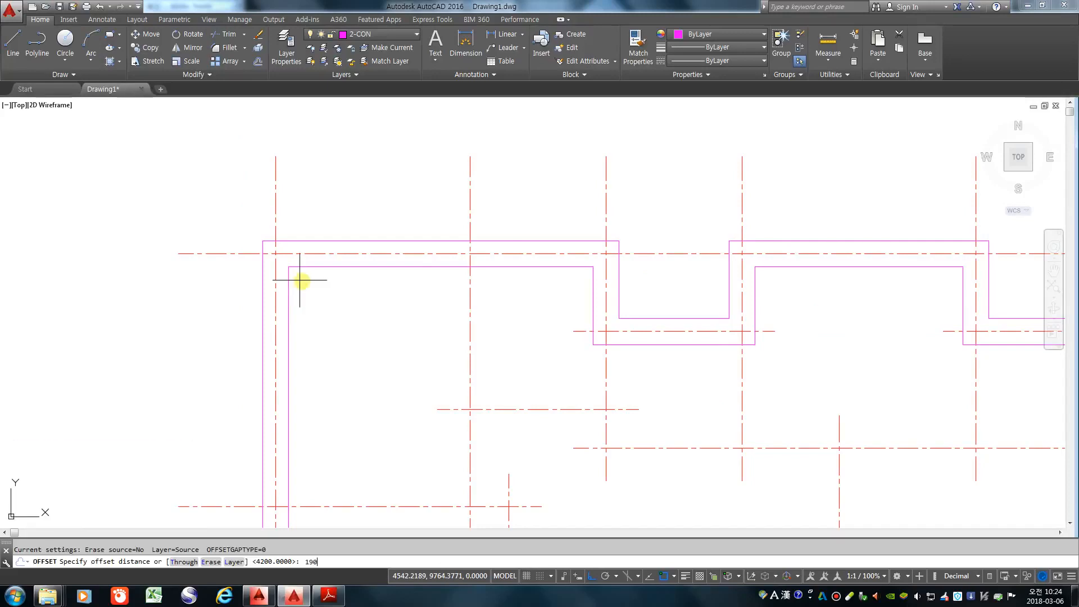
text(90)
key(Return)
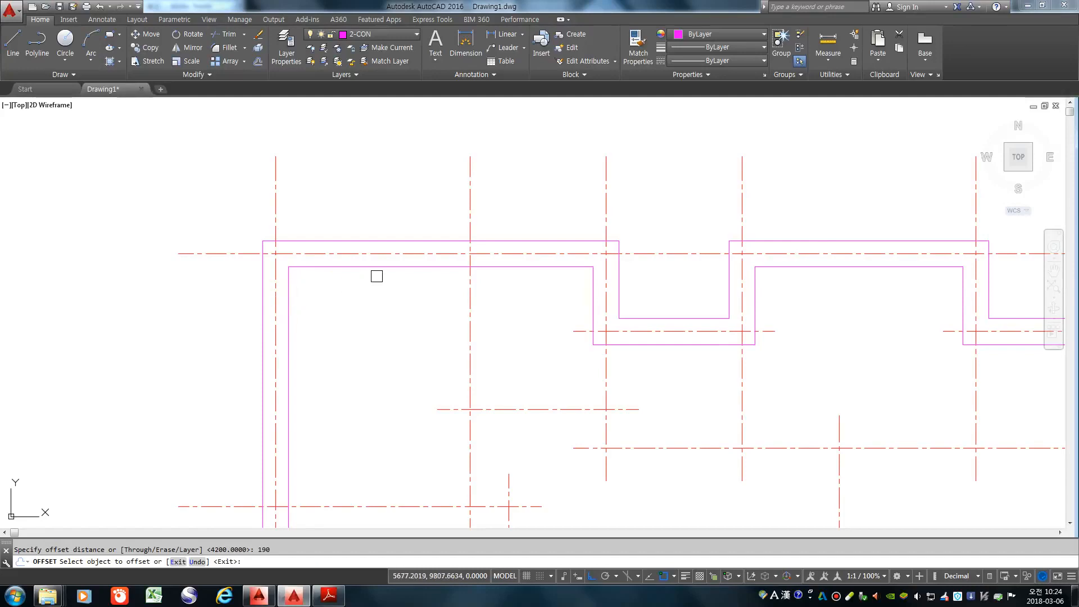
click(378, 271)
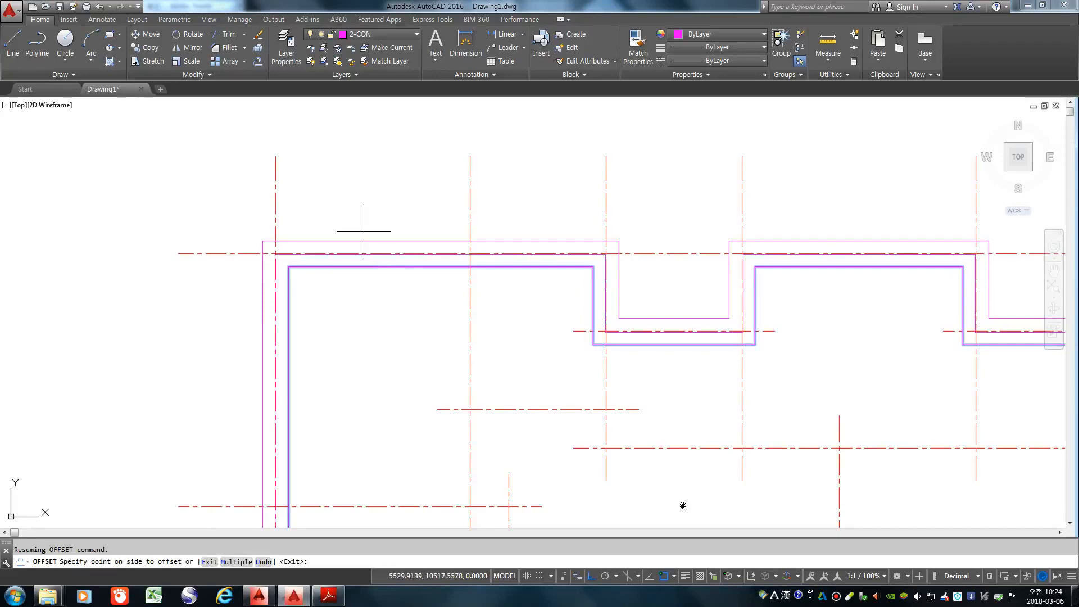
click(335, 182)
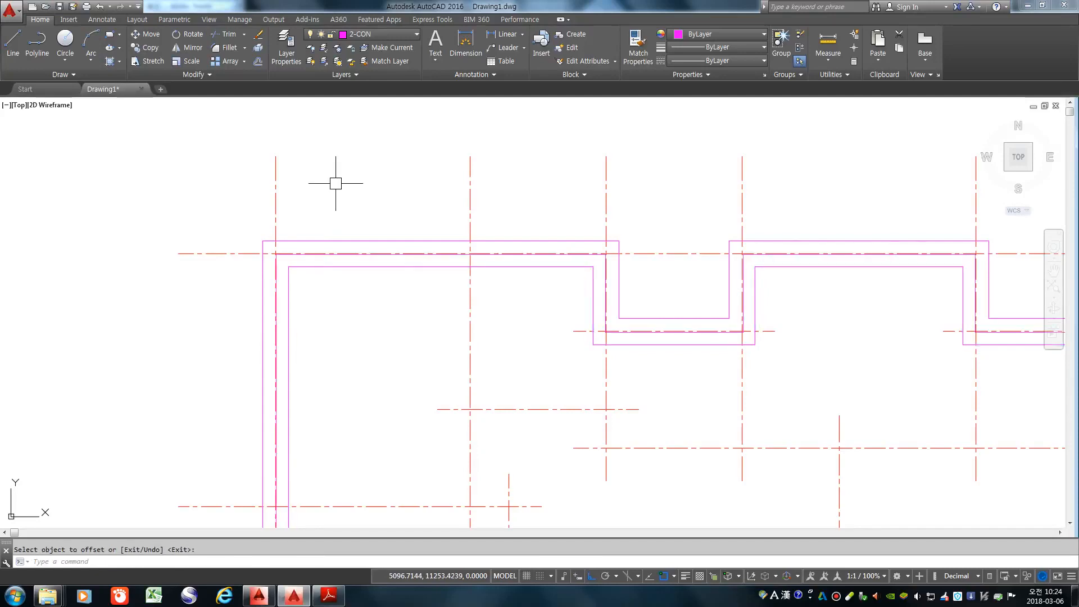
Step: Examine the new offset outline against the centerlines and the inner wall outline at the plan's upper-left corner
scroll(275, 259, up, 5)
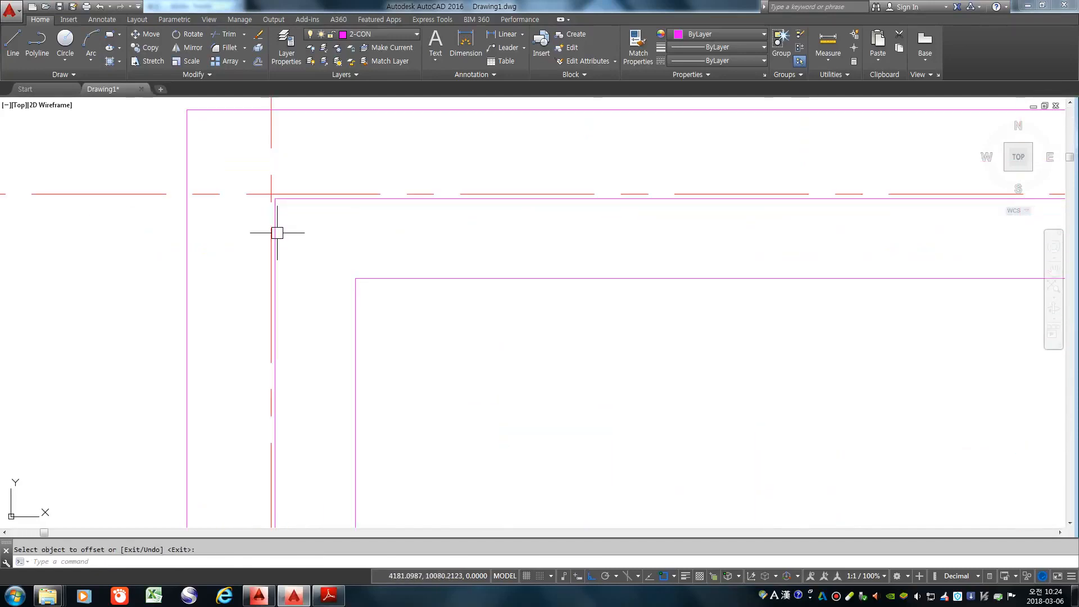
scroll(281, 202, up, 2)
scroll(287, 210, down, 4)
scroll(276, 247, up, 4)
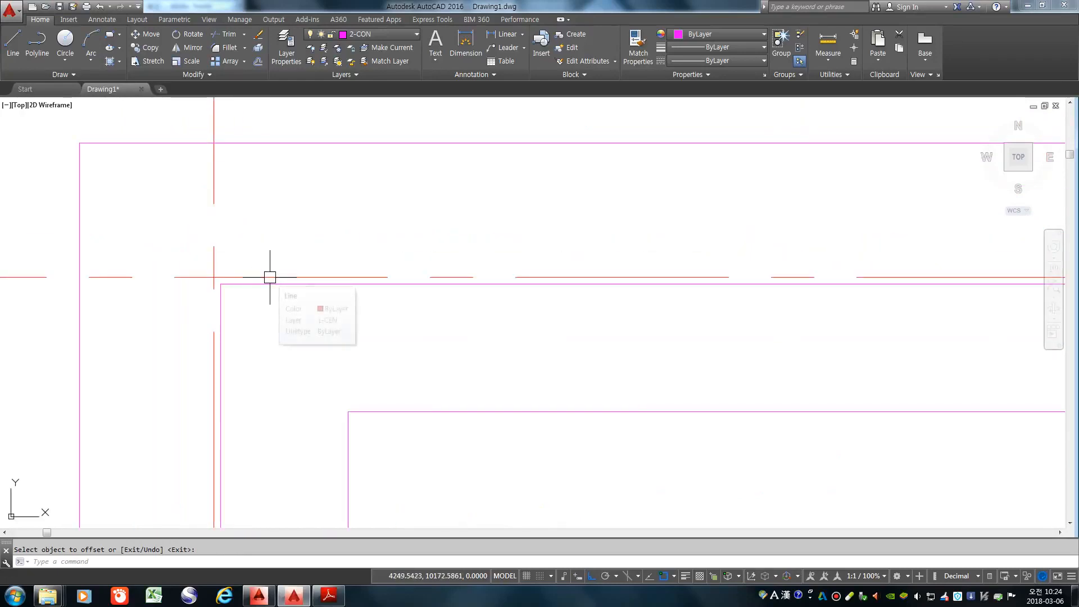
key(Escape)
click(380, 412)
click(364, 286)
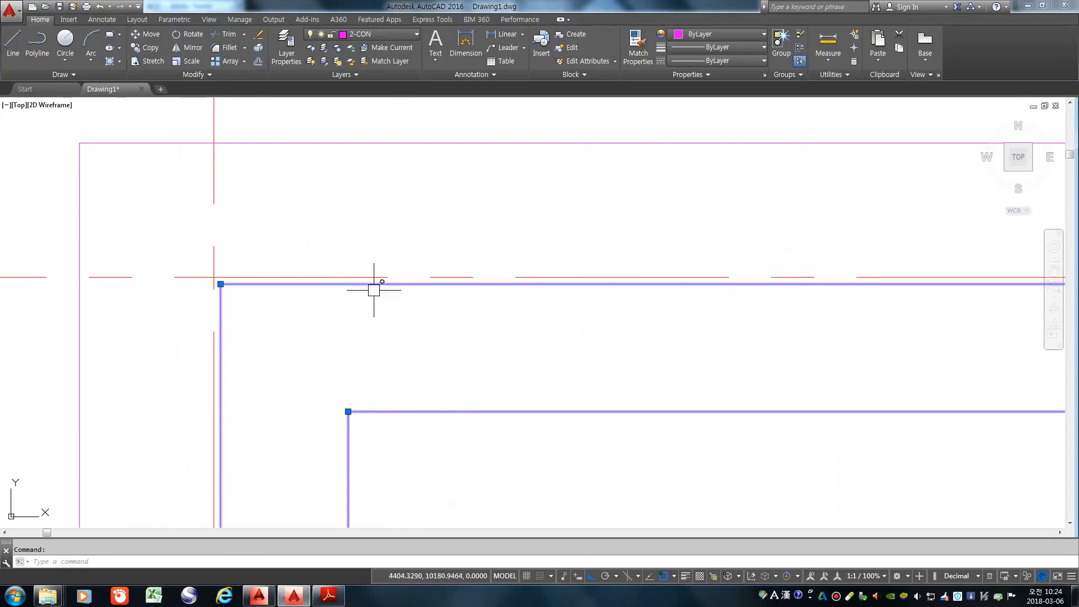
scroll(316, 294, down, 7)
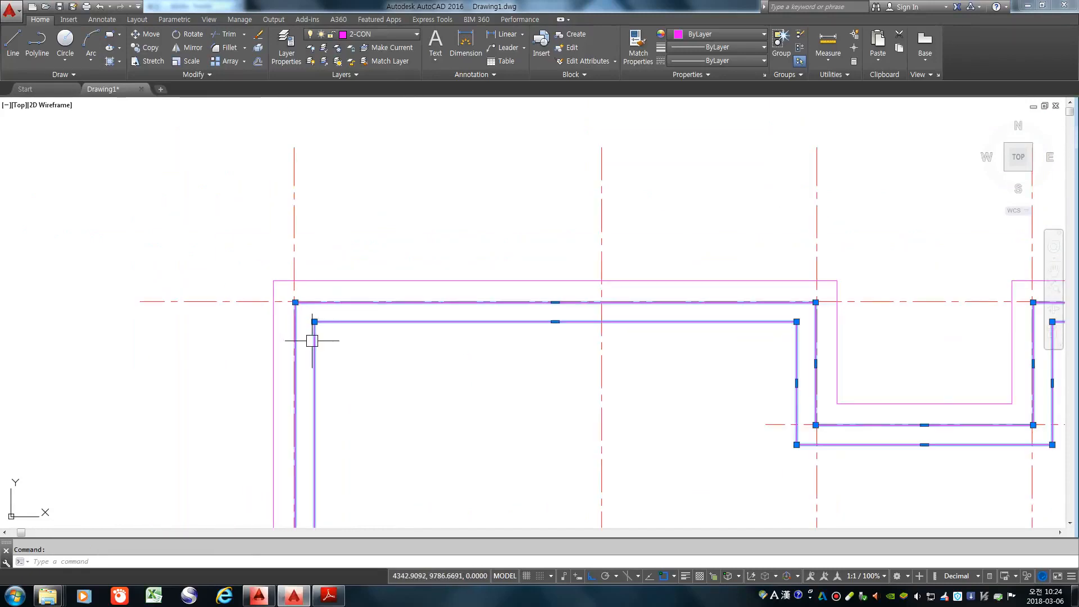
key(Escape)
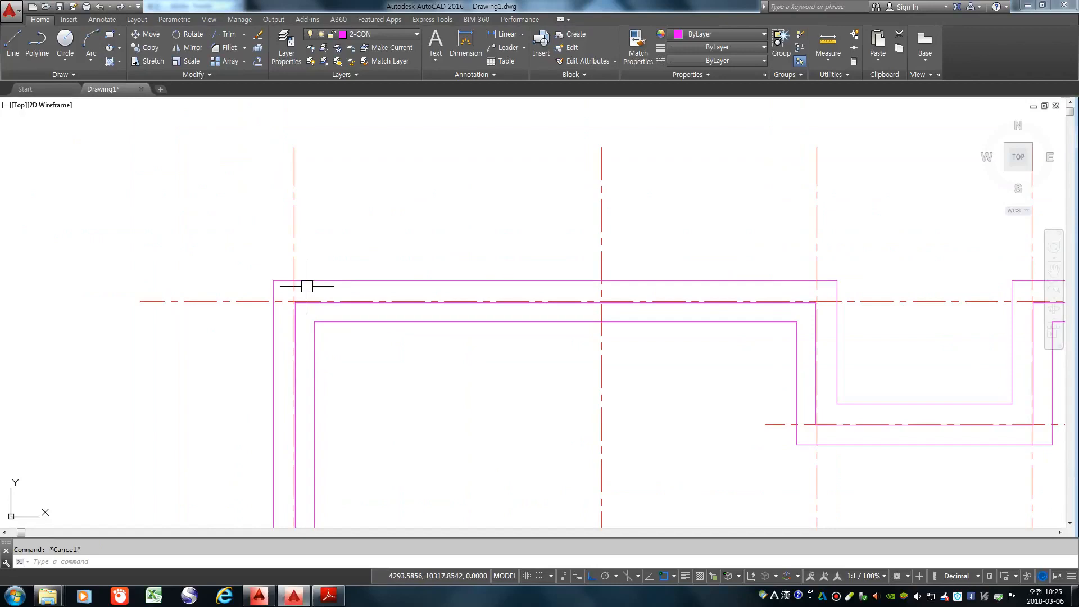
Step: Offset the outer wall outline inward by 90
scroll(307, 287, up, 4)
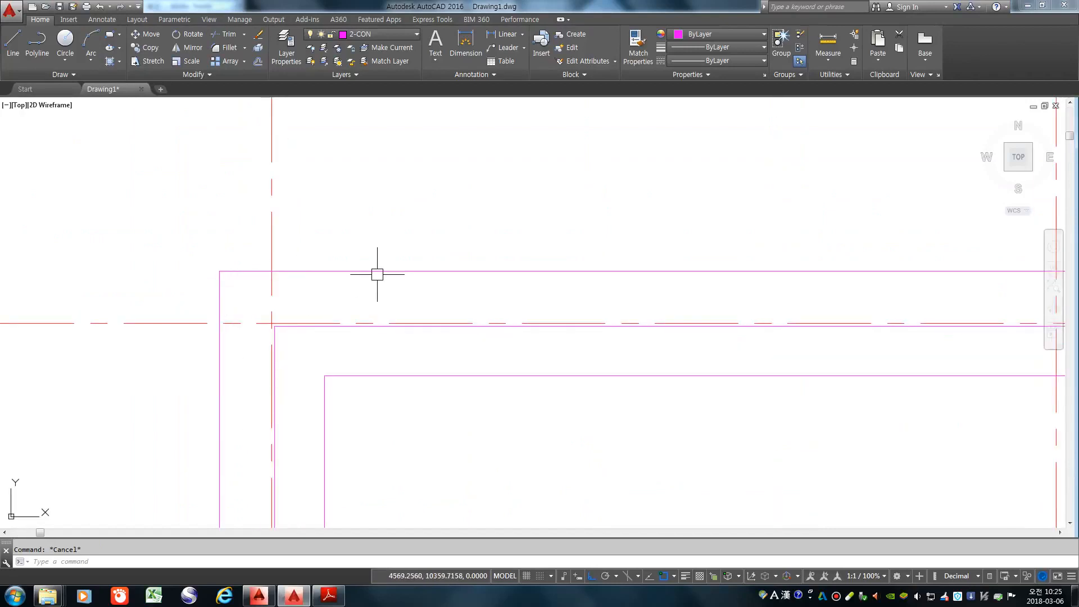
text(o)
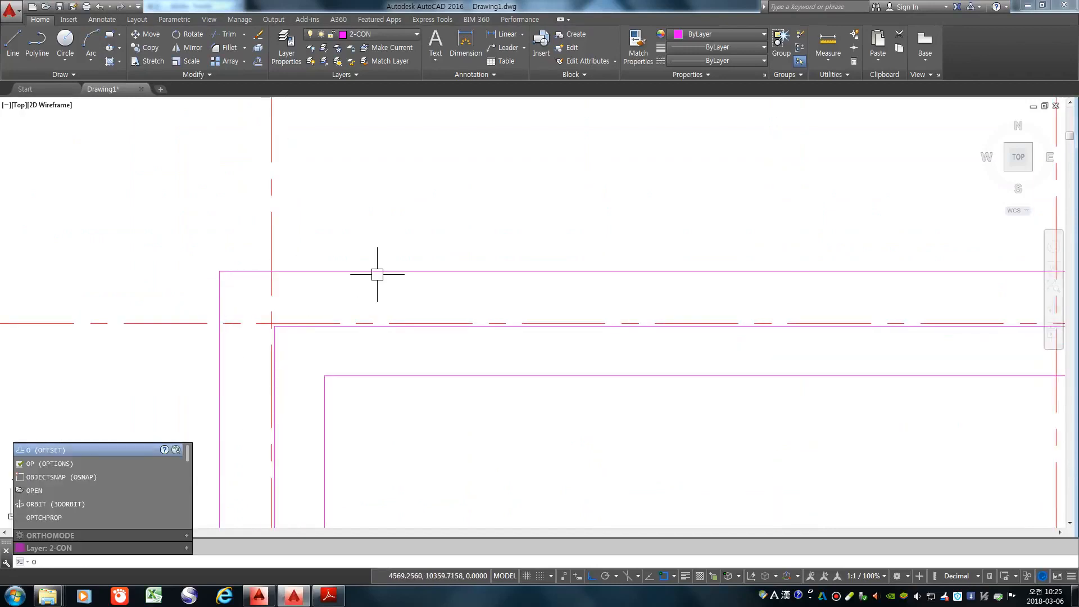
key(Return)
text(9)
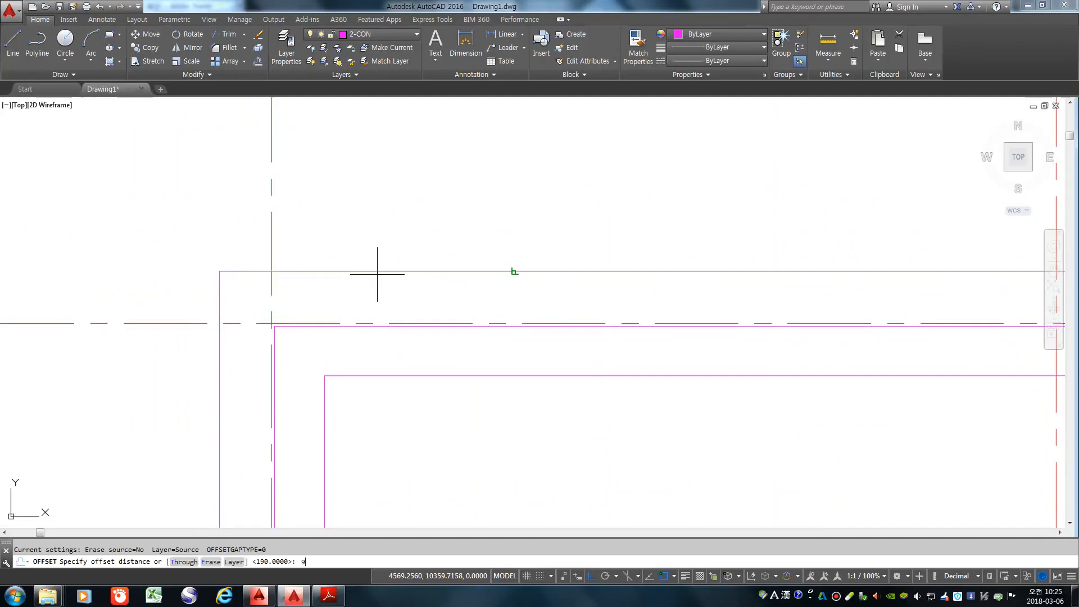
key(Return)
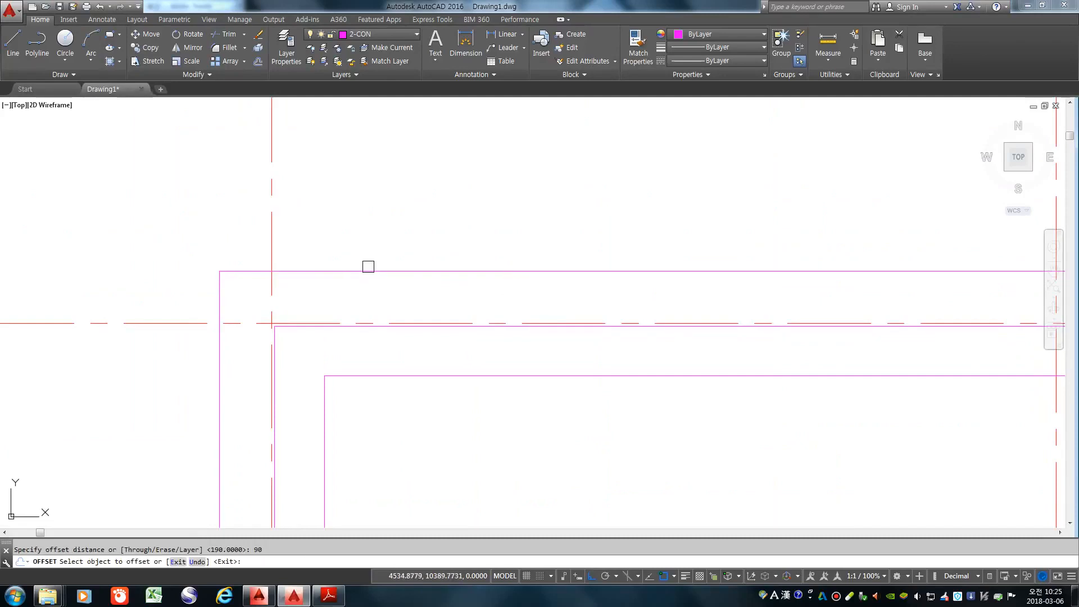
click(370, 271)
click(429, 491)
scroll(340, 306, down, 4)
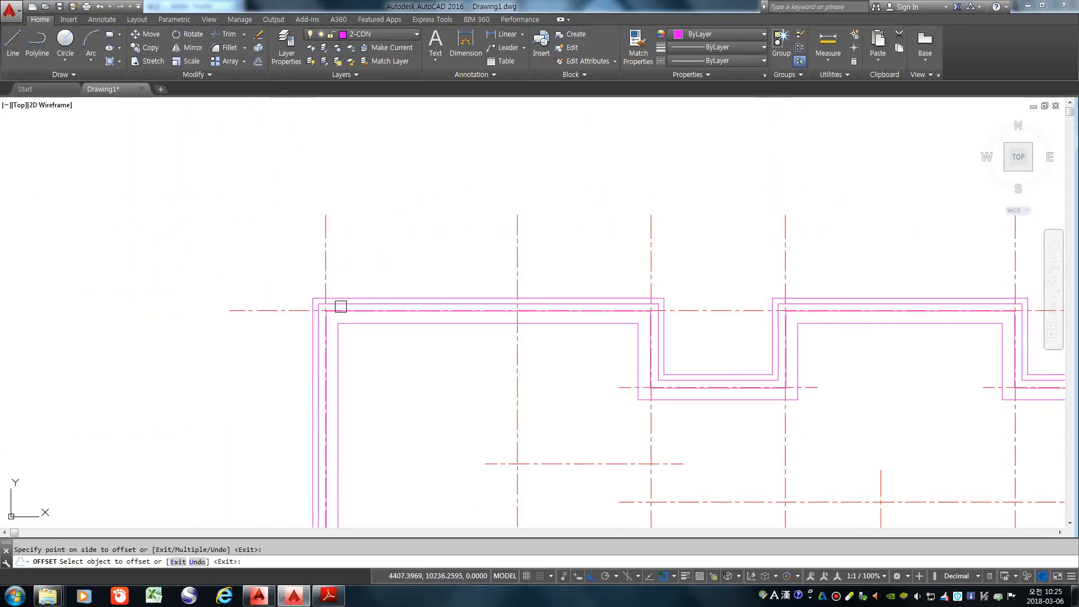
key(Return)
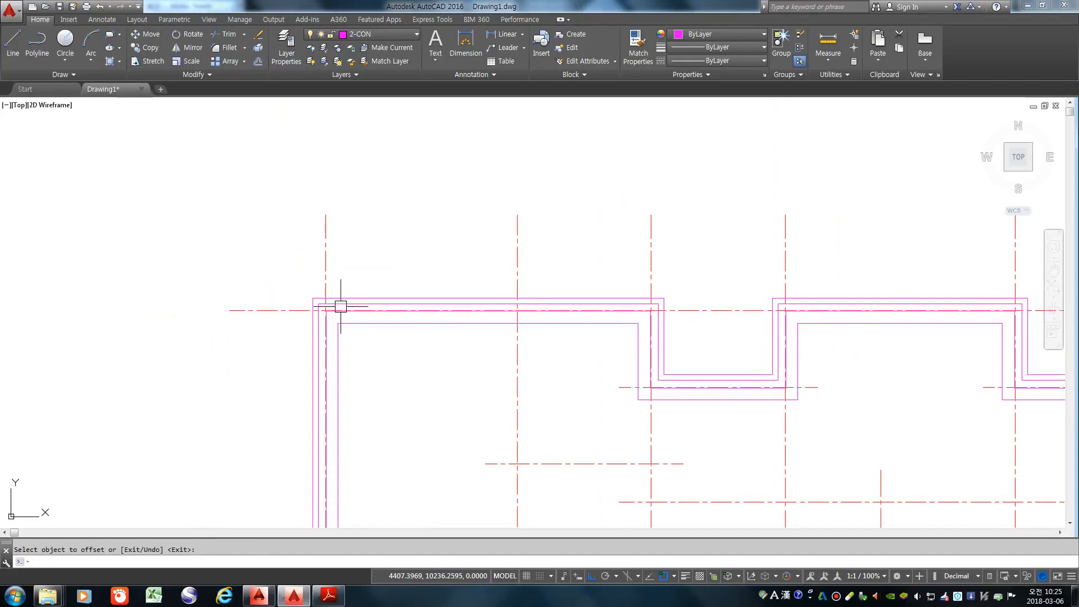
Step: Examine the layered exterior wall outlines and the interior centerlines across the floor plan
scroll(340, 307, down, 3)
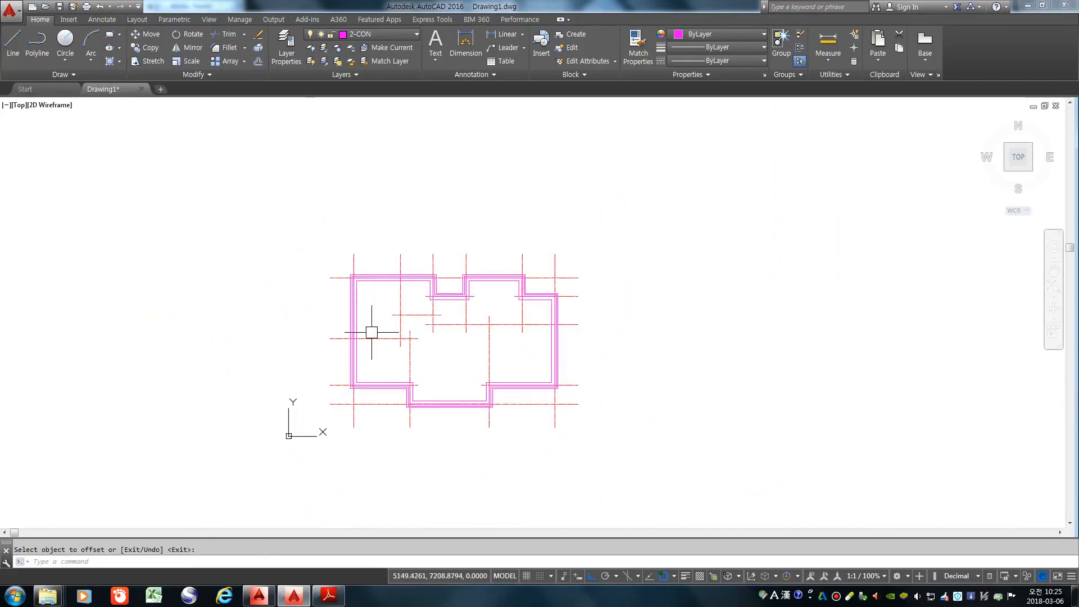
scroll(474, 386, up, 2)
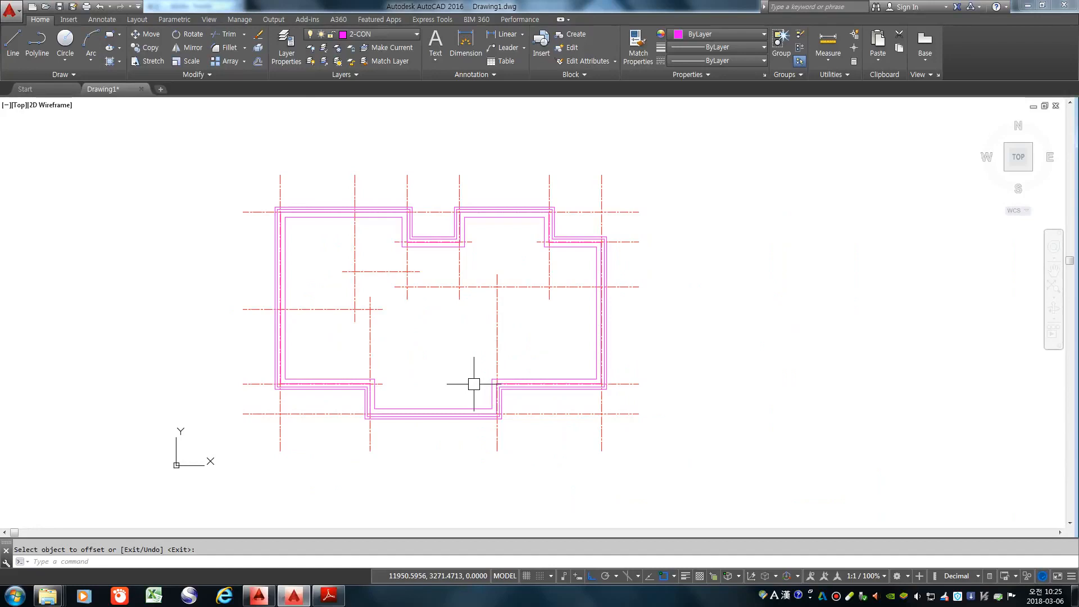
scroll(299, 229, up, 6)
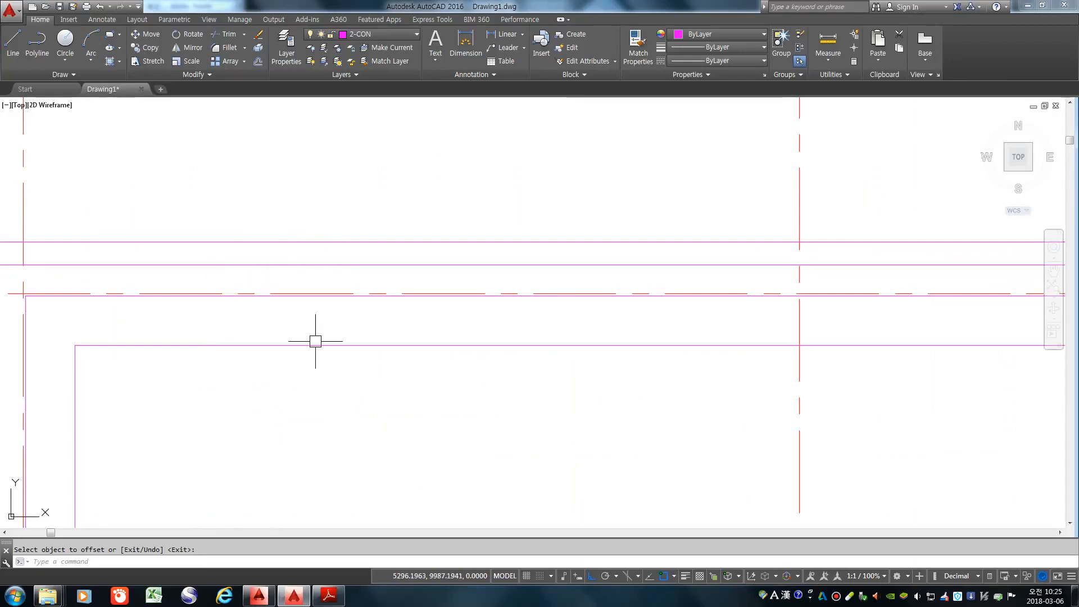
scroll(328, 328, down, 8)
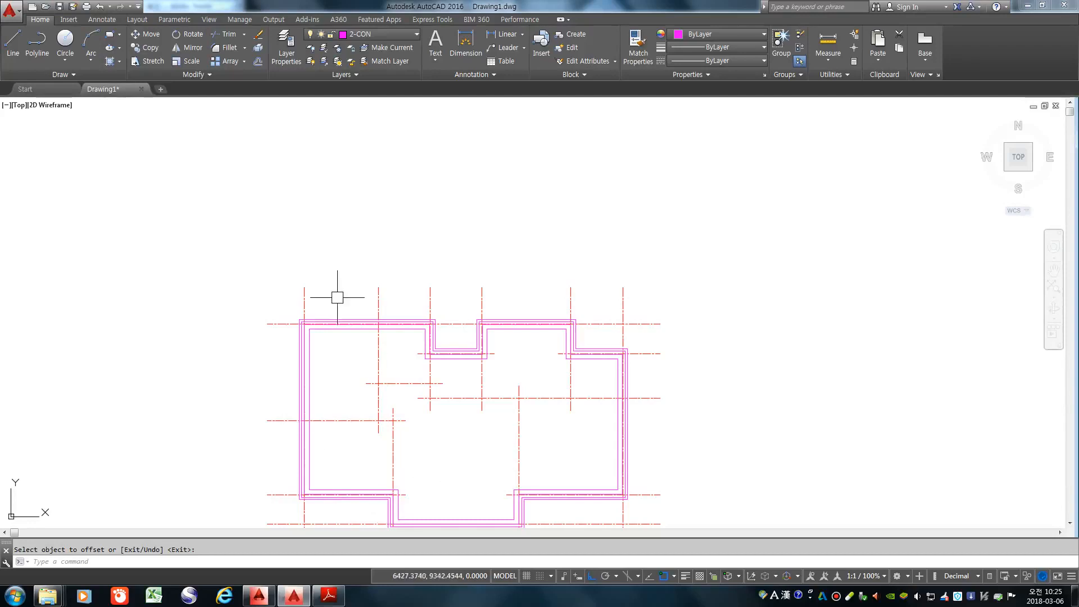
scroll(354, 324, down, 3)
scroll(365, 340, up, 1)
scroll(361, 335, up, 4)
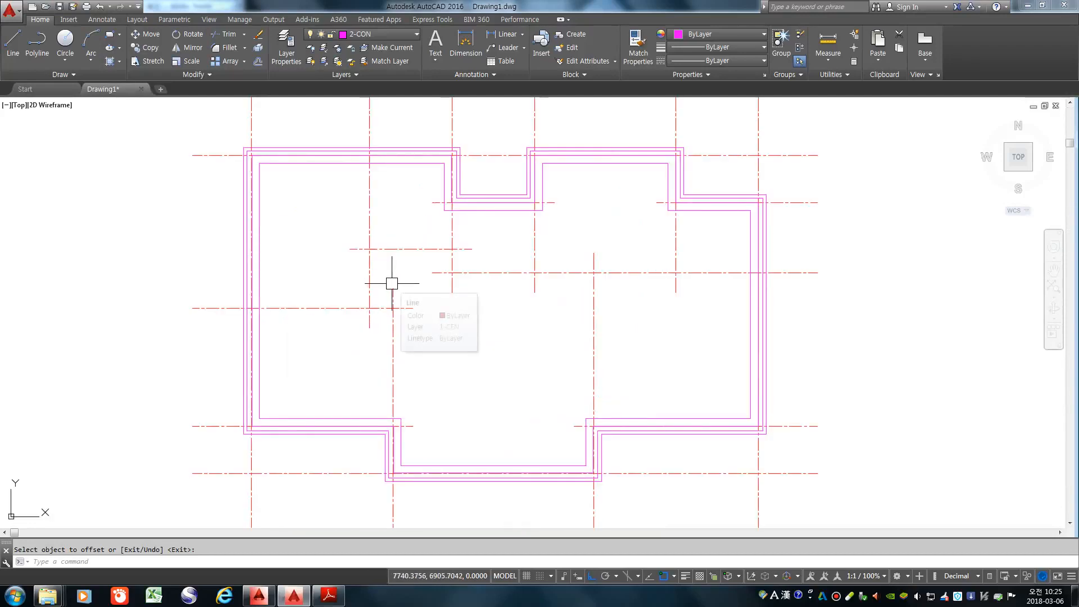
Step: Start a multiline with its scale set to 190 for the interior walls
middle_drag(345, 251, 326, 297)
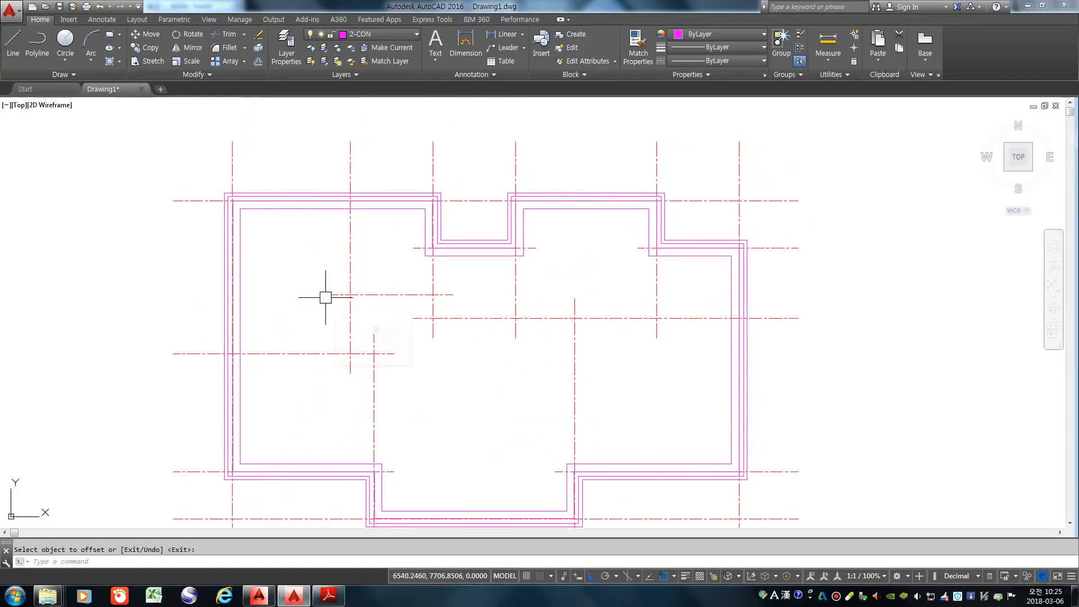
text(l)
key(Return)
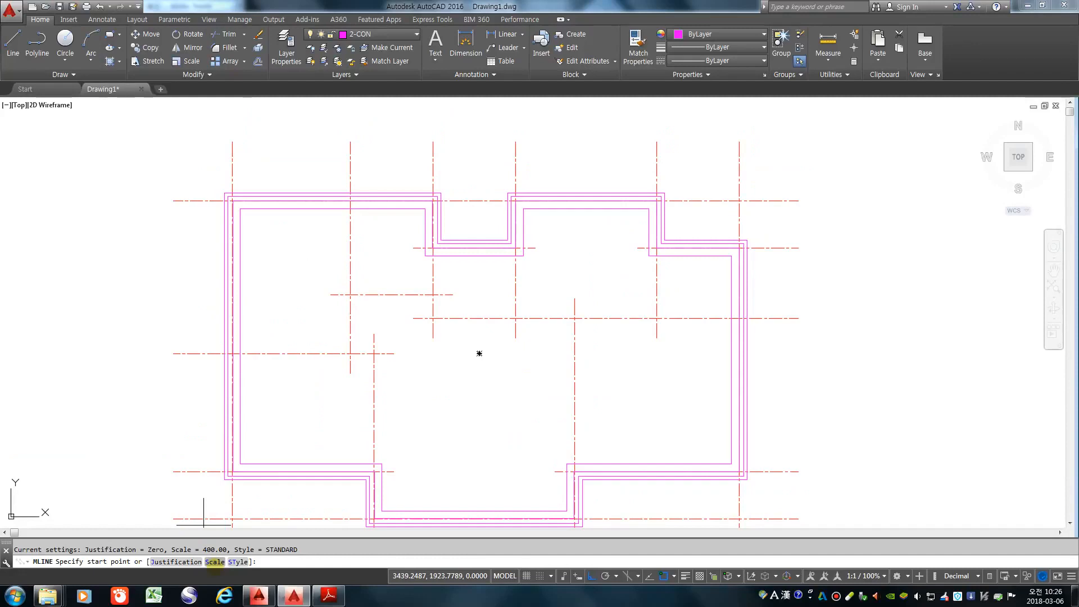
click(215, 561)
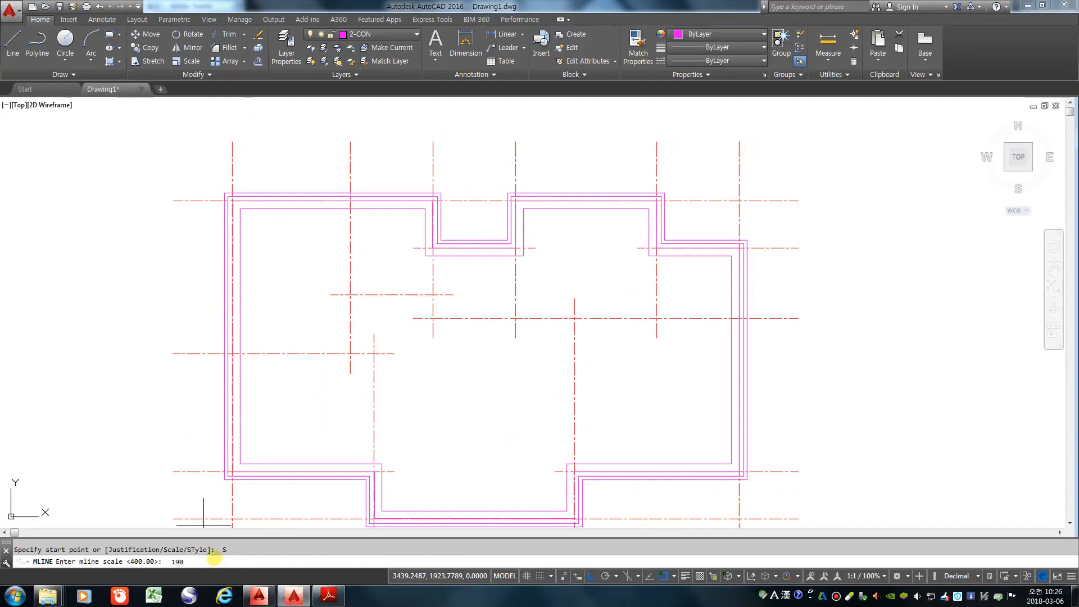
key(Return)
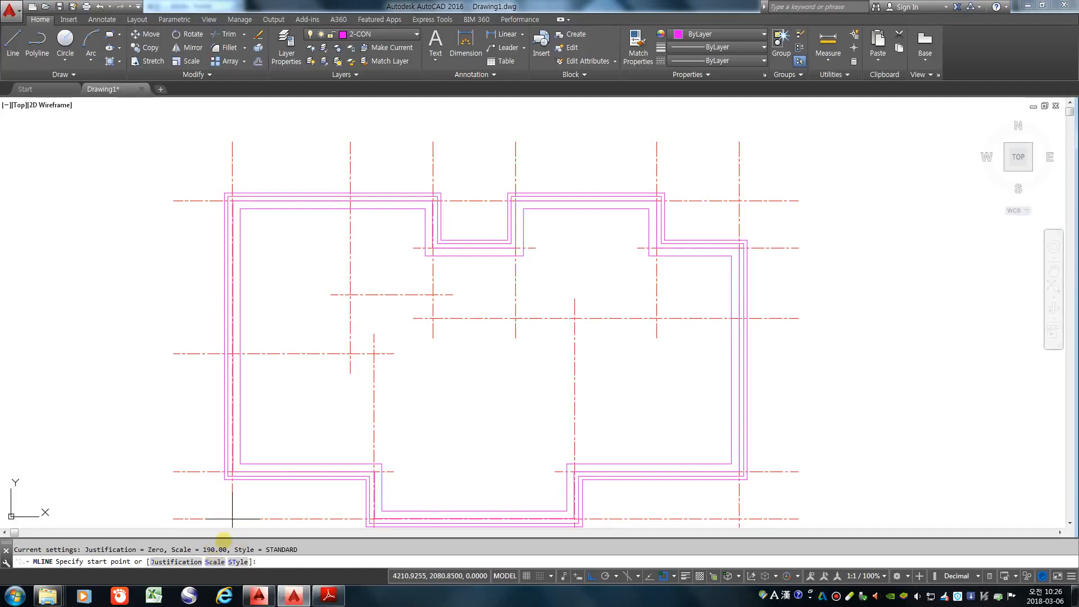
Step: Switch to the PDF in Adobe Reader and examine the interior wall layout in the enlarged floor plan on page 3
click(328, 595)
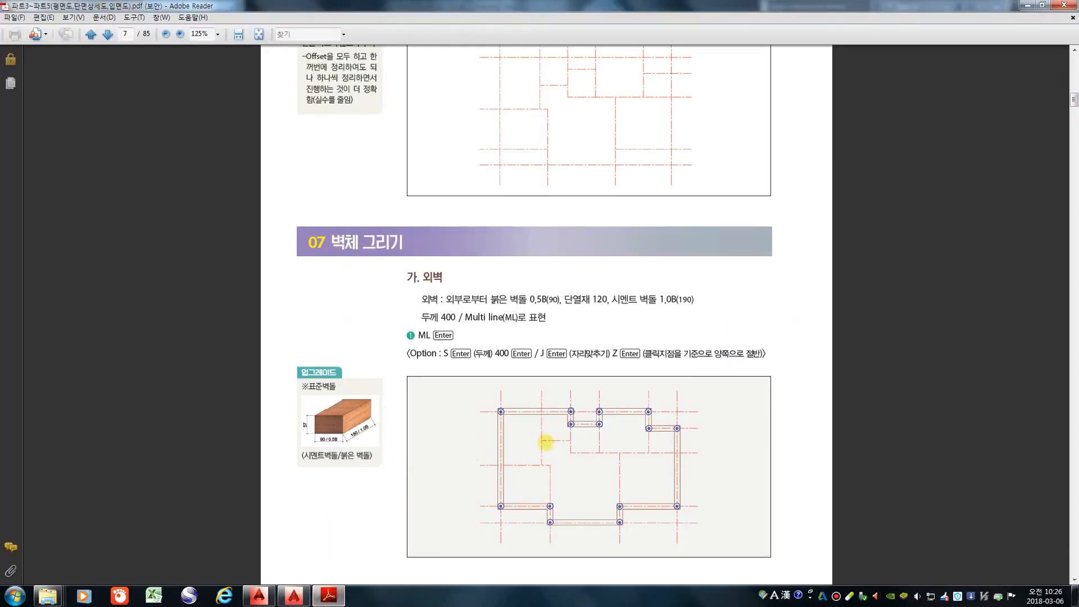
scroll(545, 443, up, 3)
scroll(545, 442, up, 20)
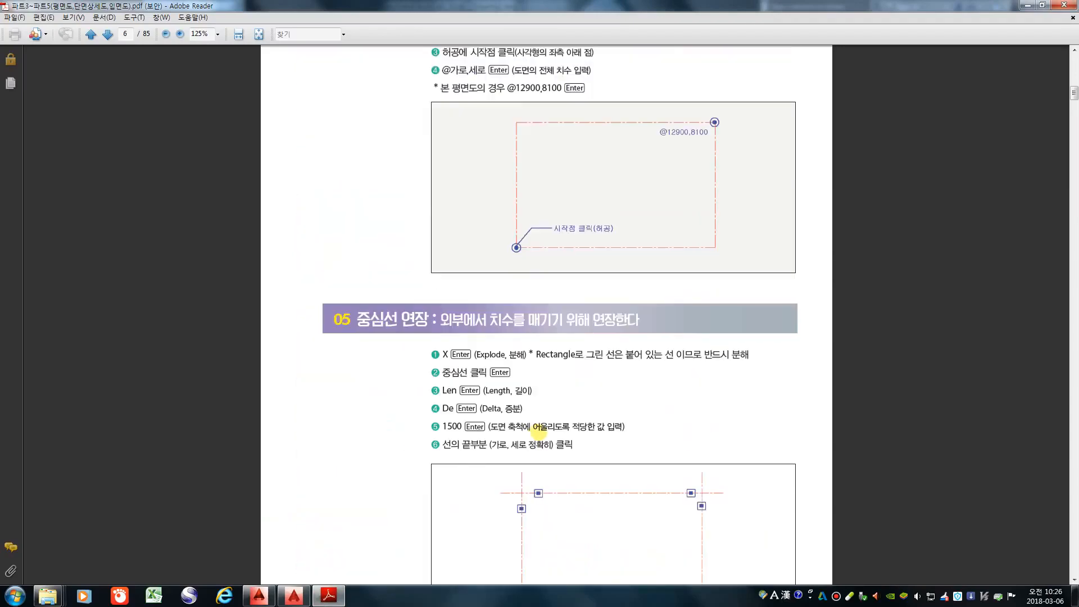
scroll(542, 431, up, 20)
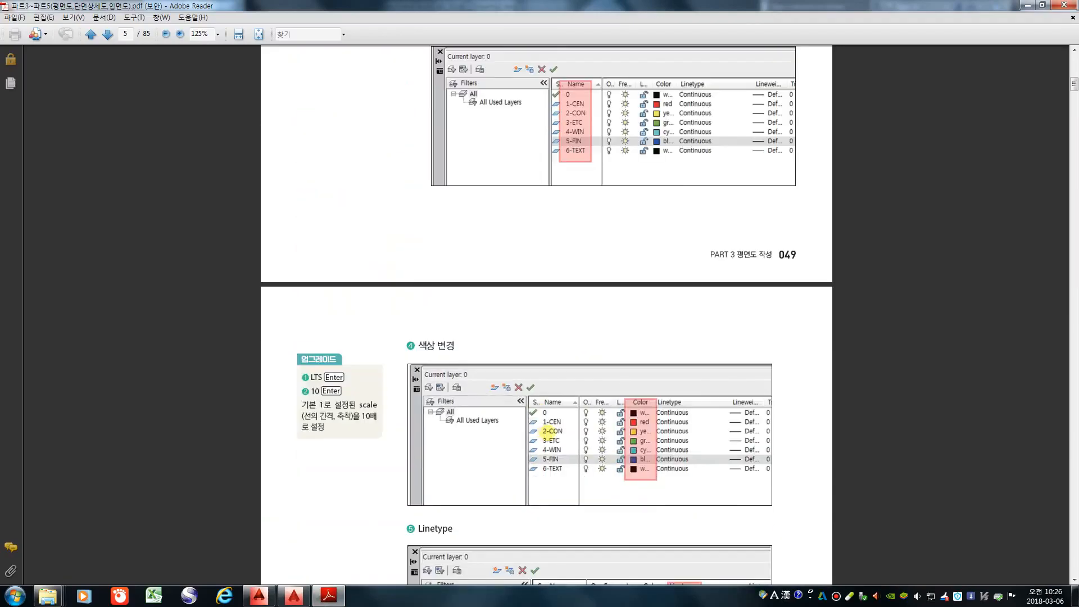
scroll(545, 434, up, 20)
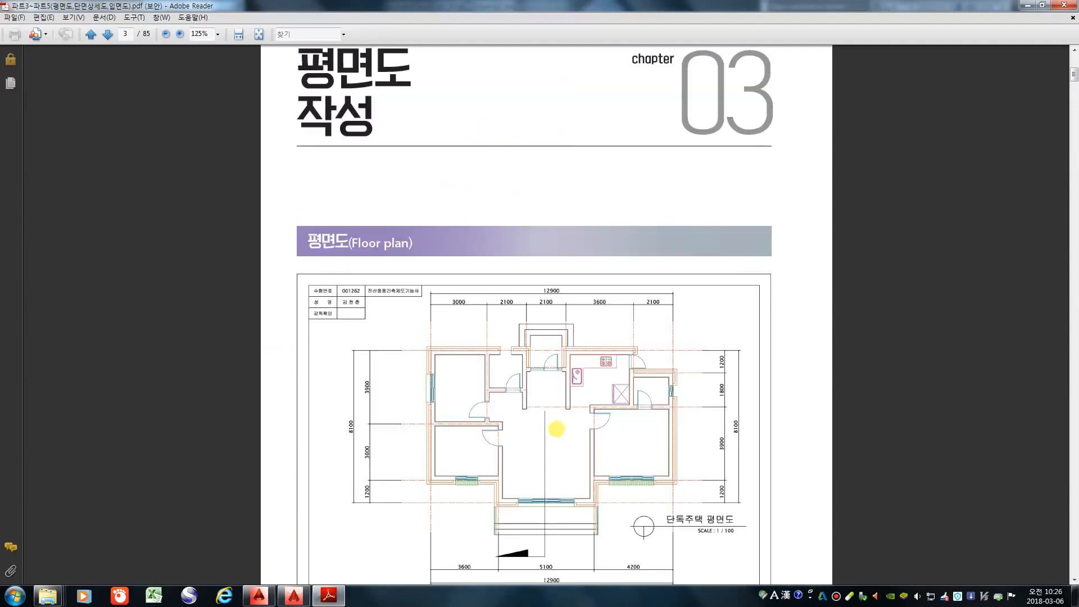
scroll(599, 508, down, 2)
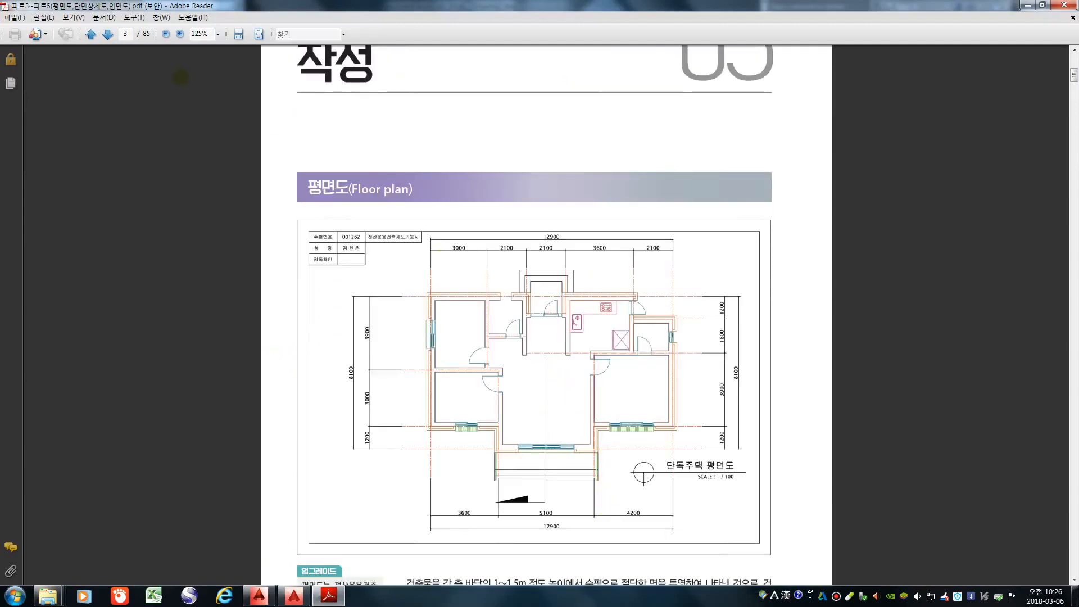
click(180, 33)
click(180, 34)
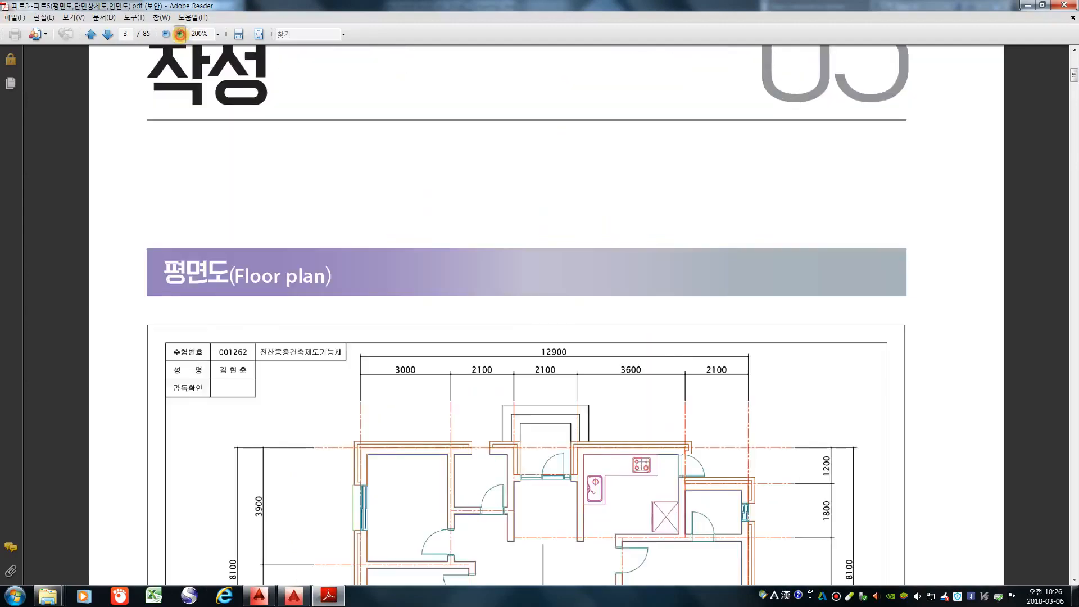
click(180, 34)
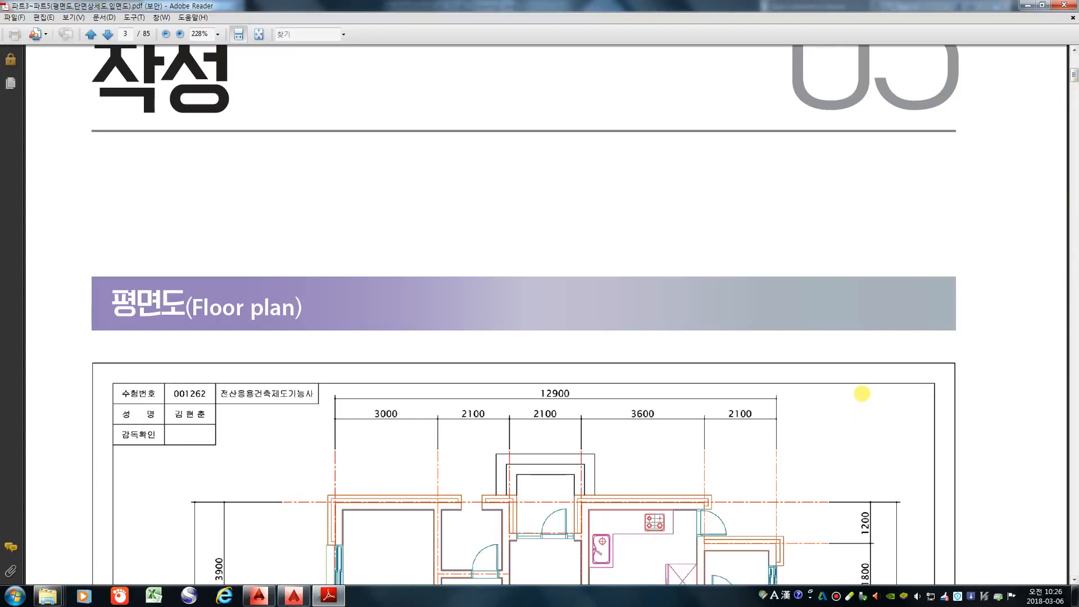
scroll(862, 393, down, 3)
scroll(862, 393, down, 8)
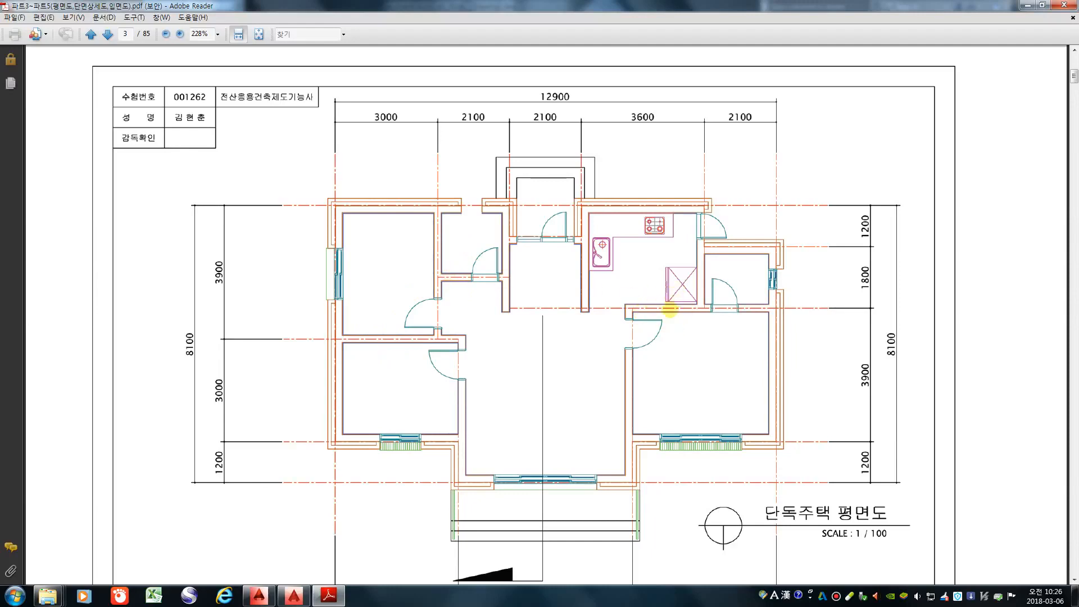
scroll(564, 323, down, 3)
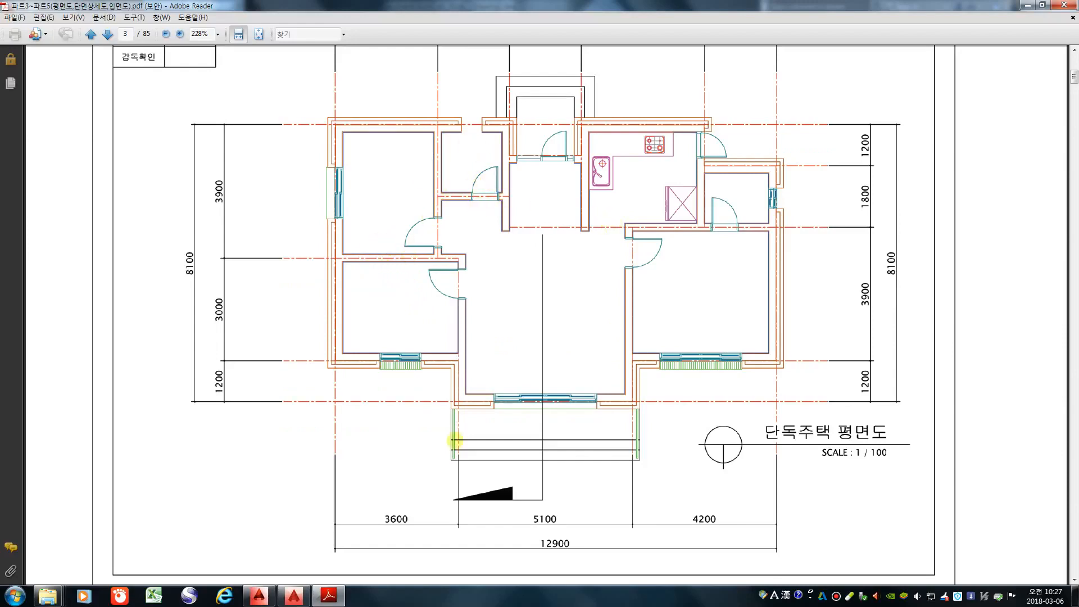
Step: Return to AutoCAD and draw a horizontal multiline wall from the left exterior wall's inner face along the centerline, past the lower-left room
click(294, 596)
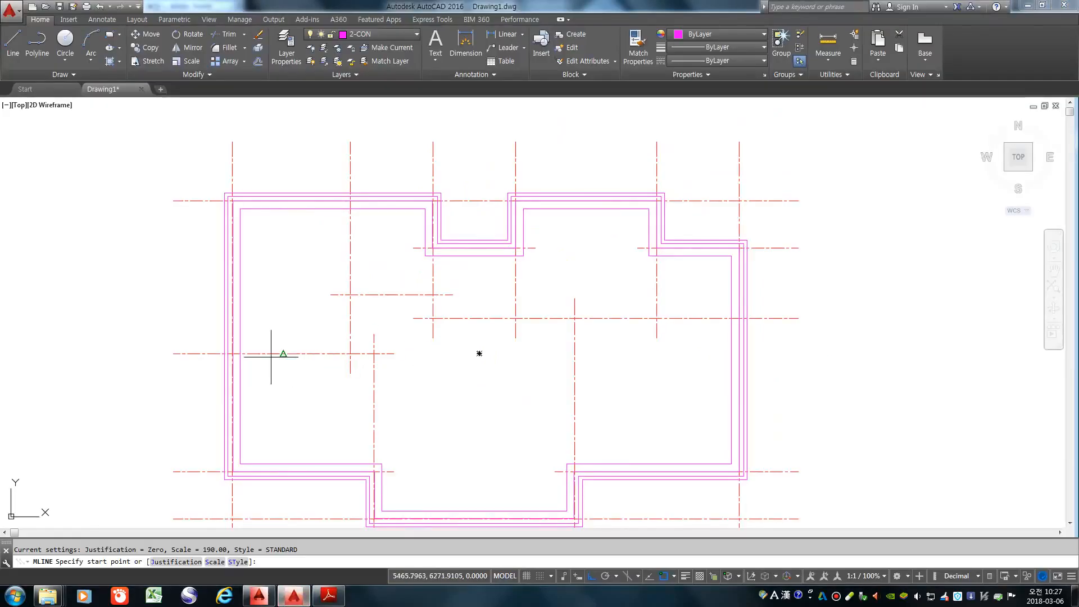
click(232, 354)
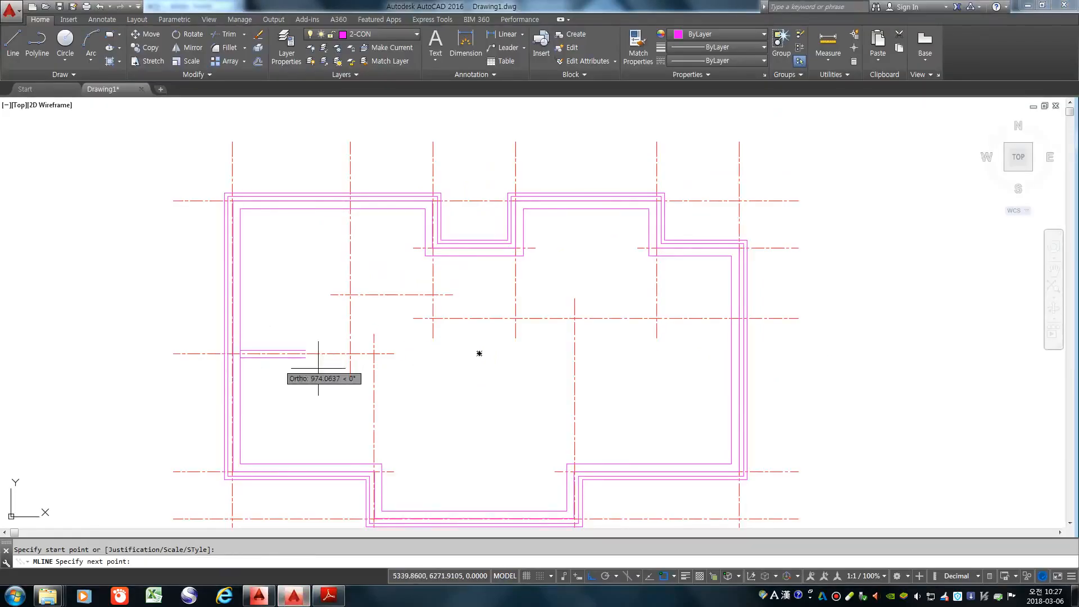
click(412, 376)
key(Return)
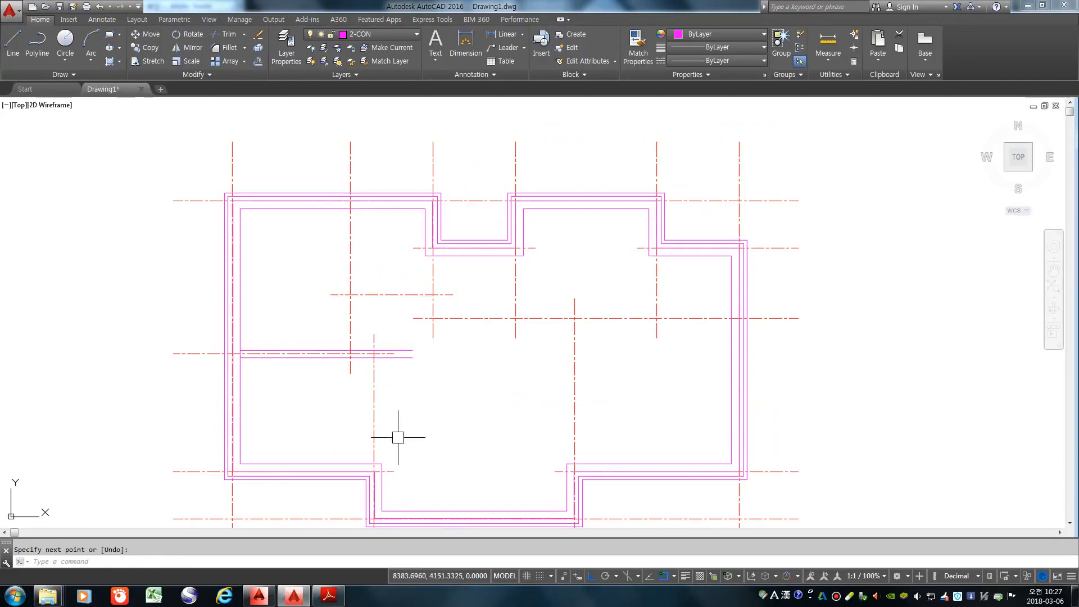
Step: Draw a vertical multiline wall on the second centerline, from the upper exterior wall's inner face down to the horizontal interior wall
key(Return)
click(351, 208)
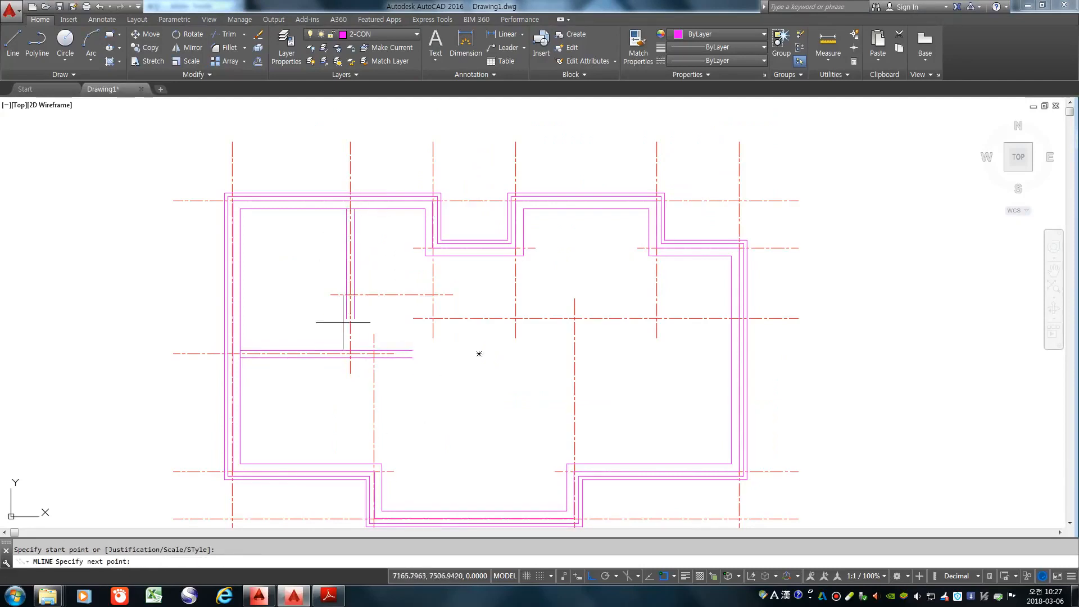
scroll(350, 354, up, 4)
click(349, 352)
key(Return)
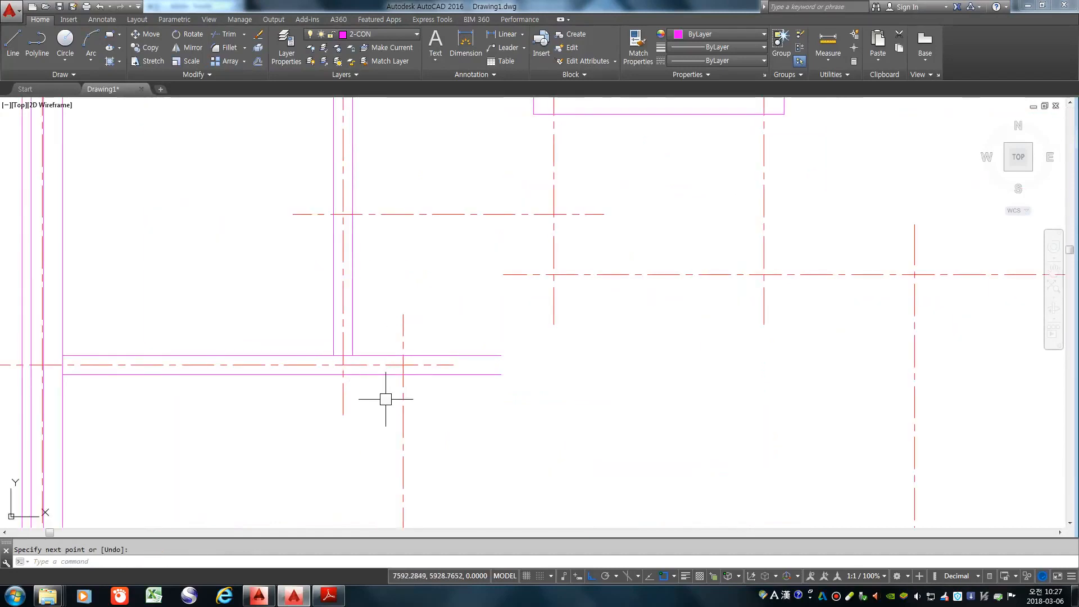
Step: Draw a horizontal multiline wall from the right exterior wall's inner face along its centerline, ending just past the lower-right room's vertical centerline
scroll(385, 399, down, 8)
scroll(449, 311, up, 2)
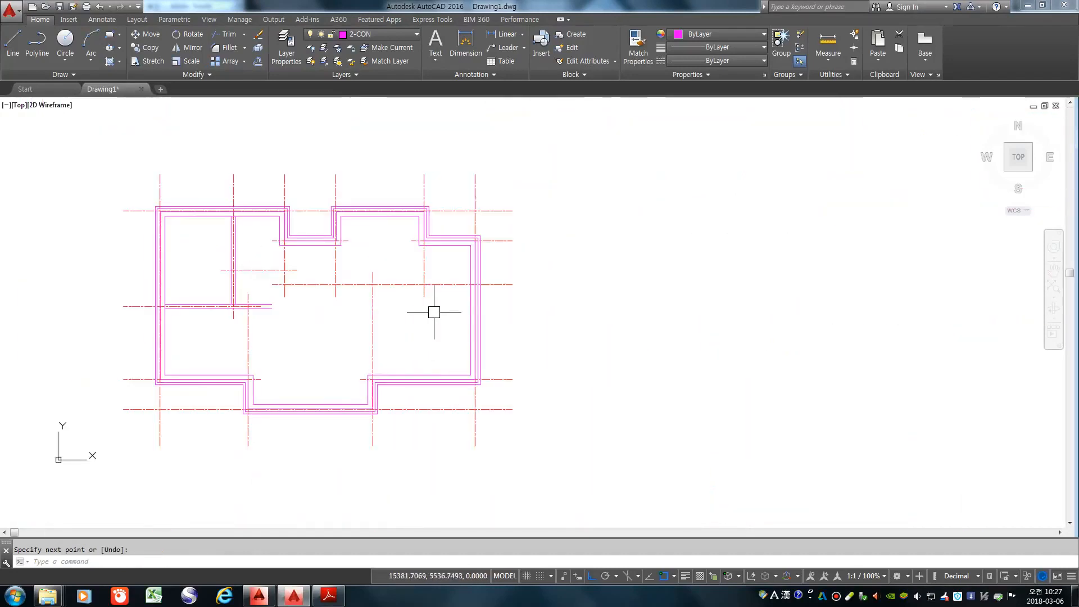
scroll(434, 312, up, 3)
click(328, 595)
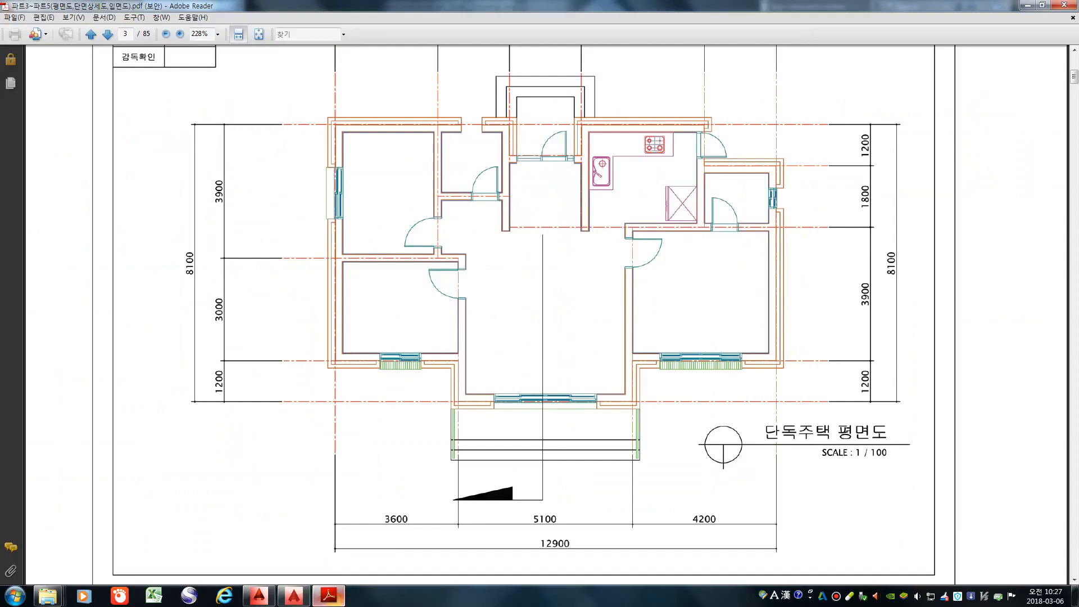
click(329, 596)
text(M)
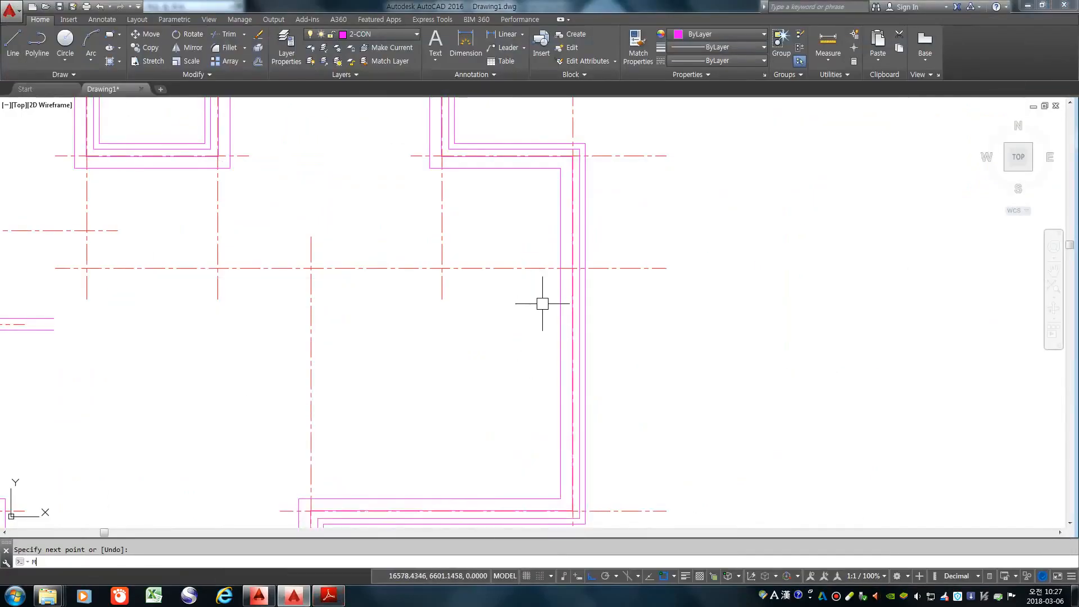
text(L)
key(Return)
click(560, 268)
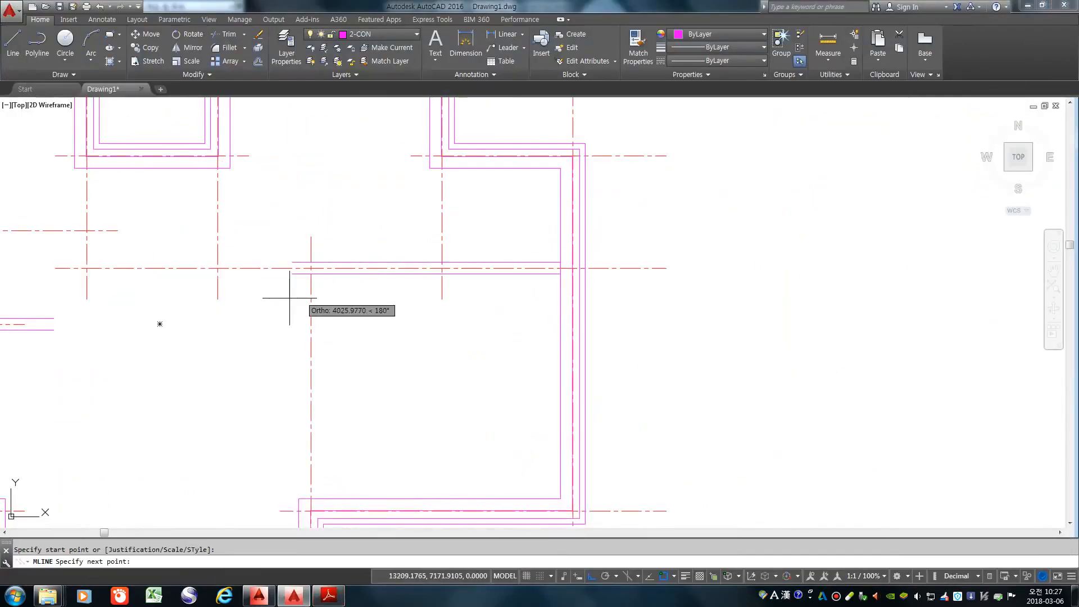
click(261, 282)
key(Return)
scroll(425, 346, down, 2)
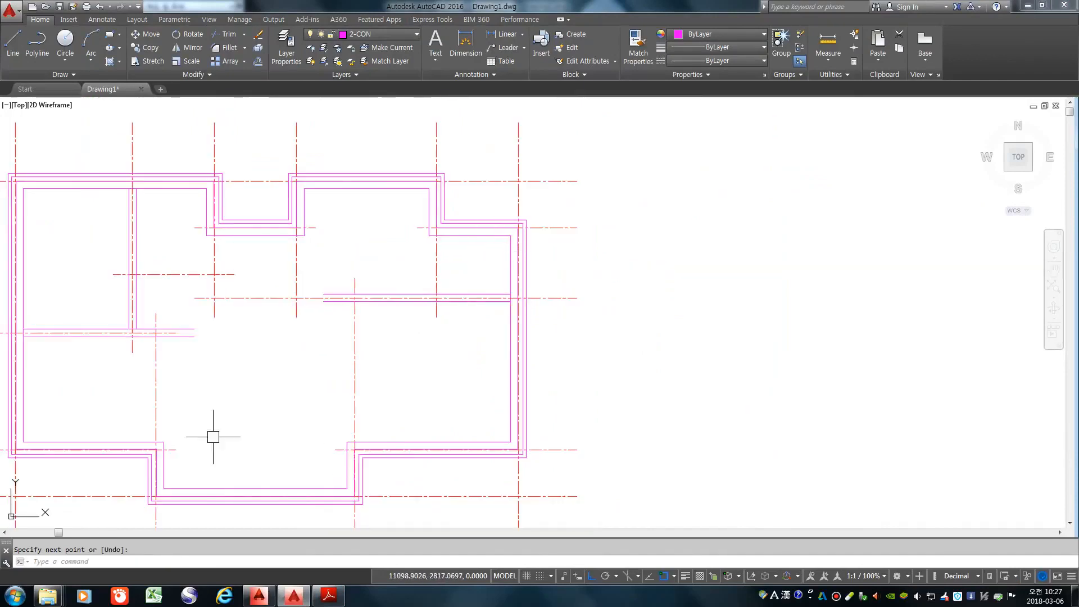
Step: Draw a short horizontal multiline wall from the vertical interior wall's right face to the end of the short upper-left centerline
key(Return)
click(136, 274)
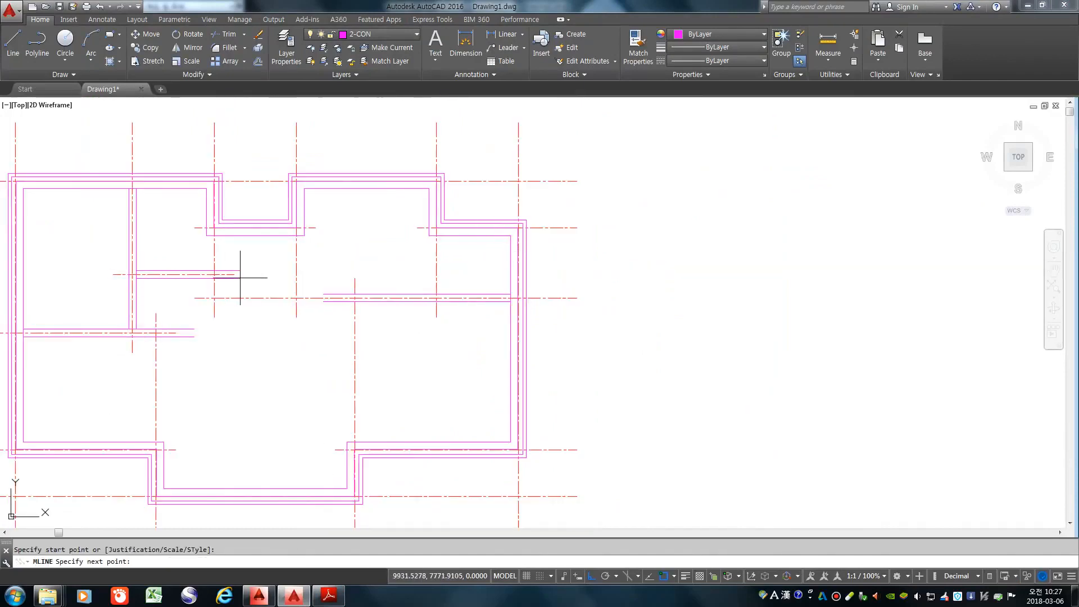
click(233, 275)
key(Return)
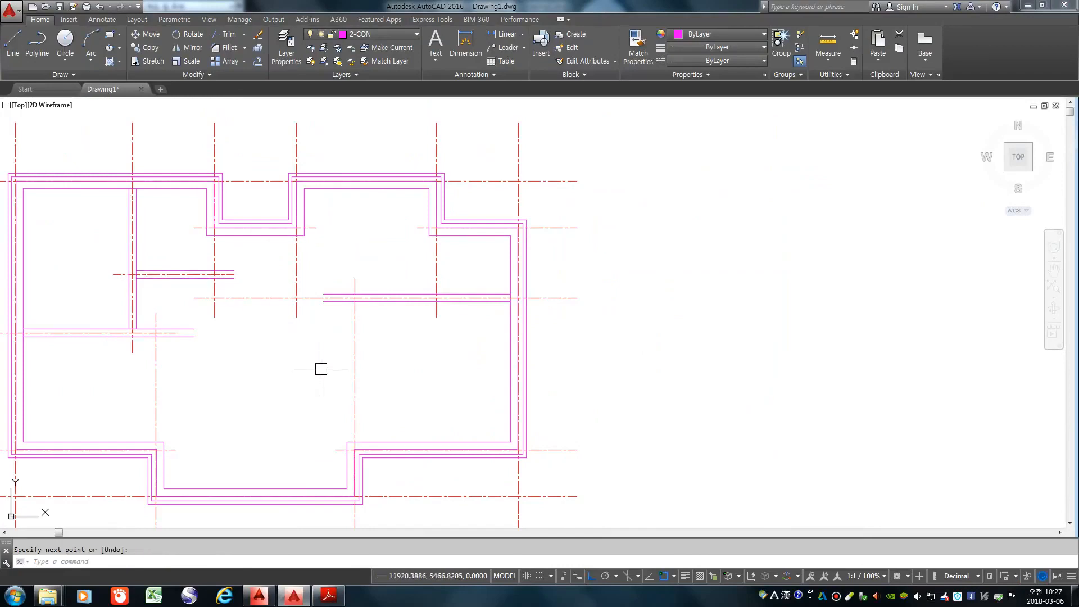
Step: Turn off the 1-CEN layer to hide the centerlines
scroll(395, 273, down, 4)
scroll(251, 286, up, 2)
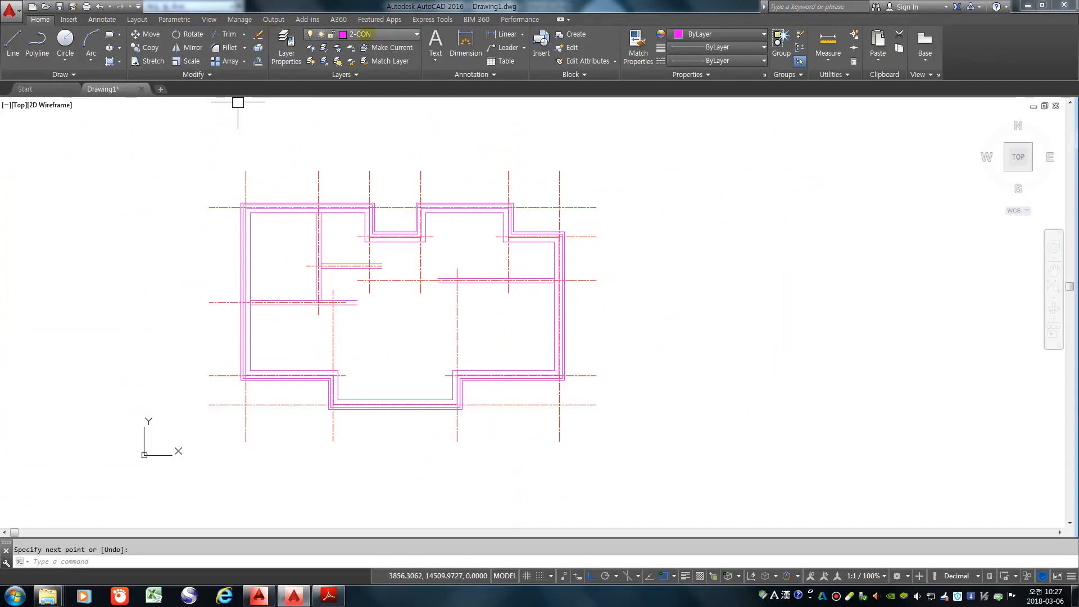
click(371, 34)
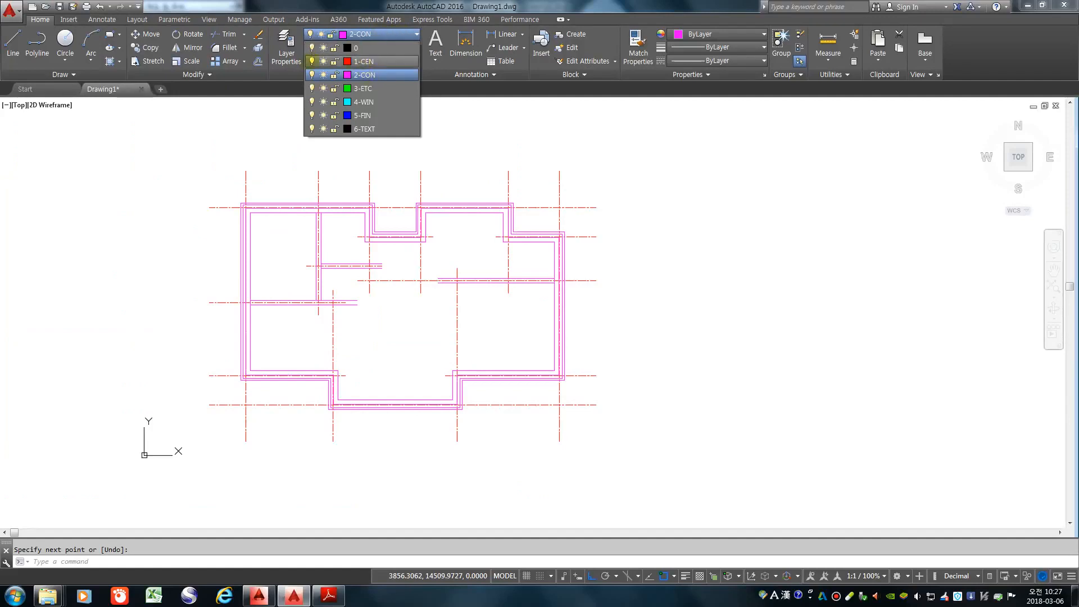
click(311, 60)
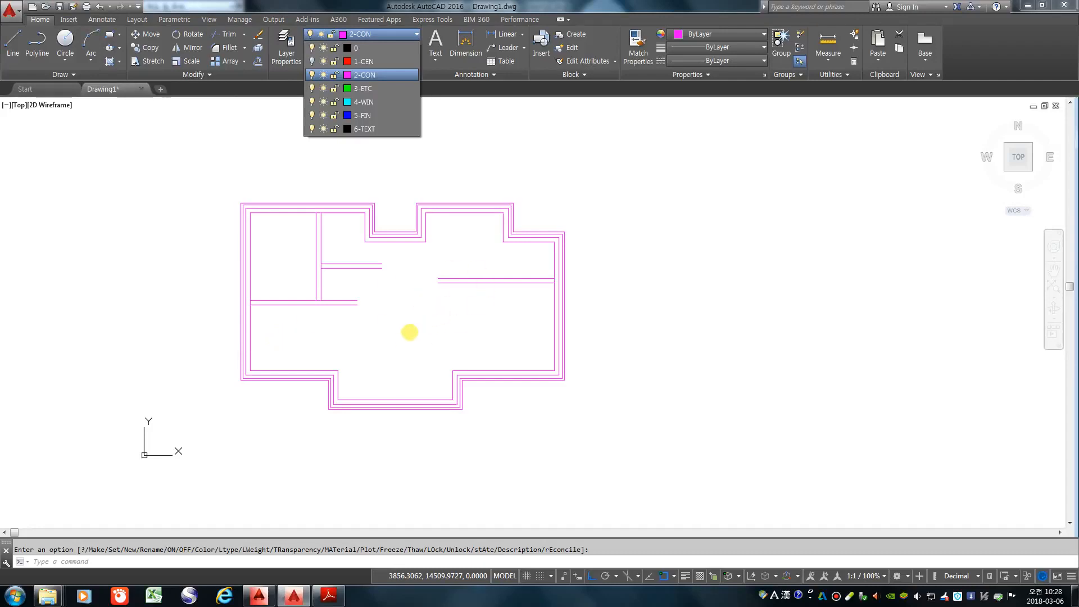
click(410, 332)
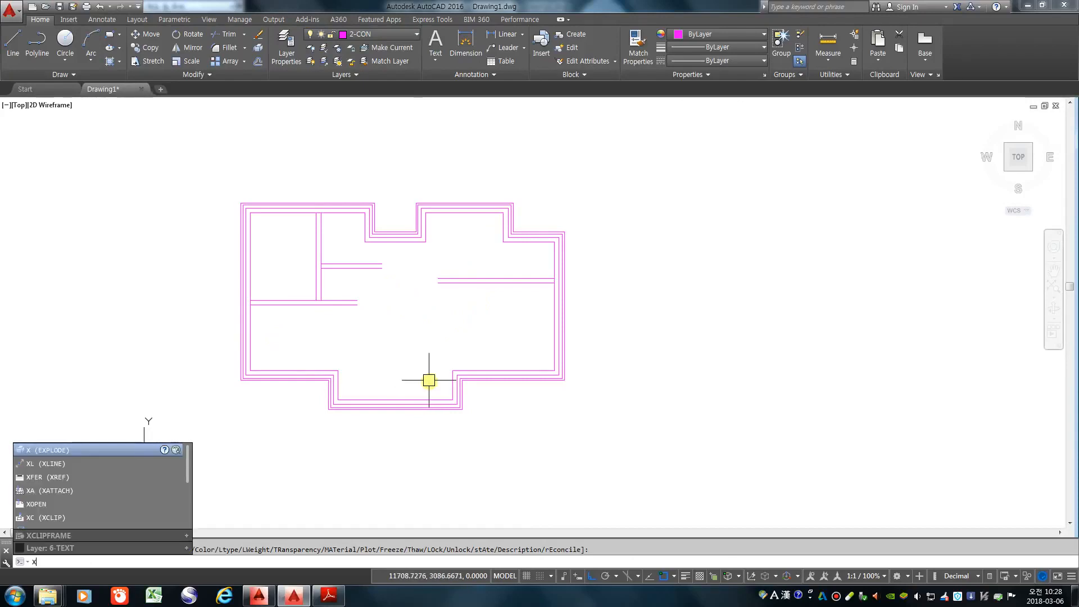
Step: Explode all the exterior and interior walls of the floor plan into separate lines
key(Return)
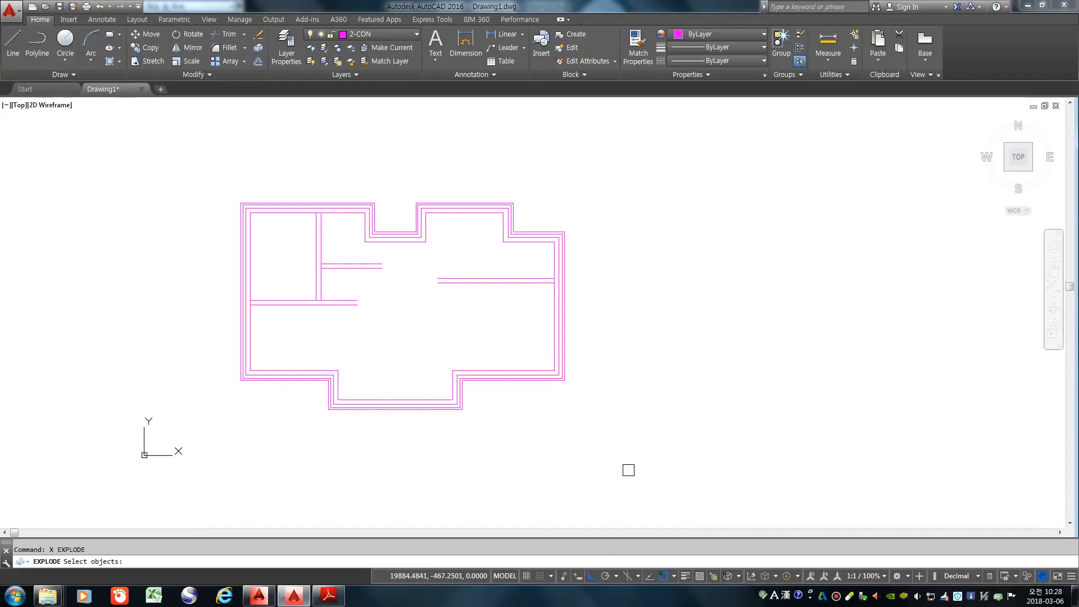
click(630, 472)
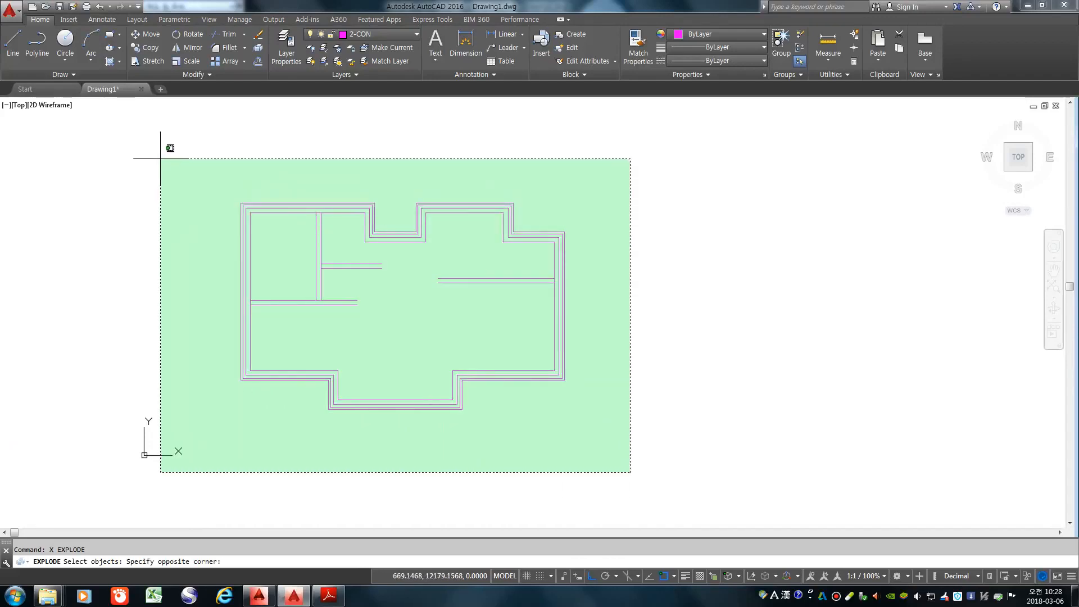
click(161, 158)
key(Return)
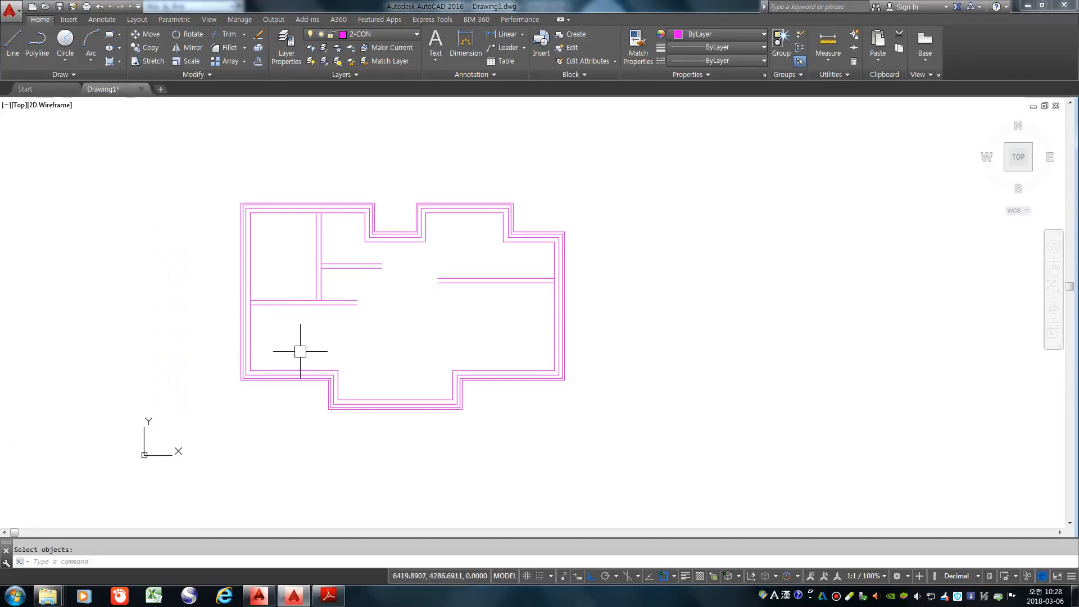
Step: Fillet the left side of the bottom bay's two inner vertical lines with the lower-left room's upper wall lines into a square double corner
scroll(331, 371, up, 2)
scroll(332, 371, up, 2)
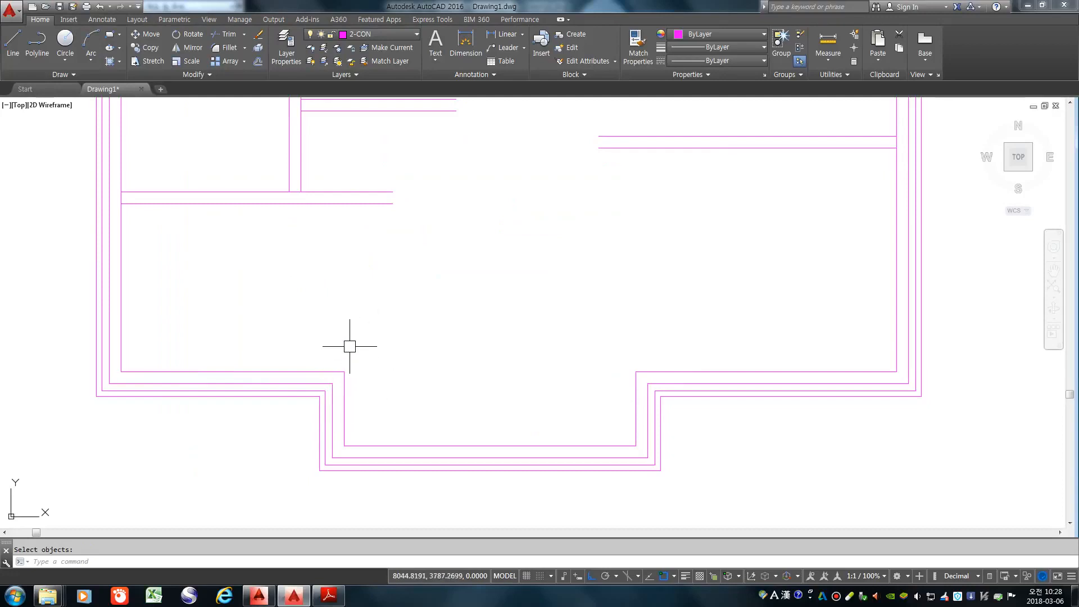
text(F)
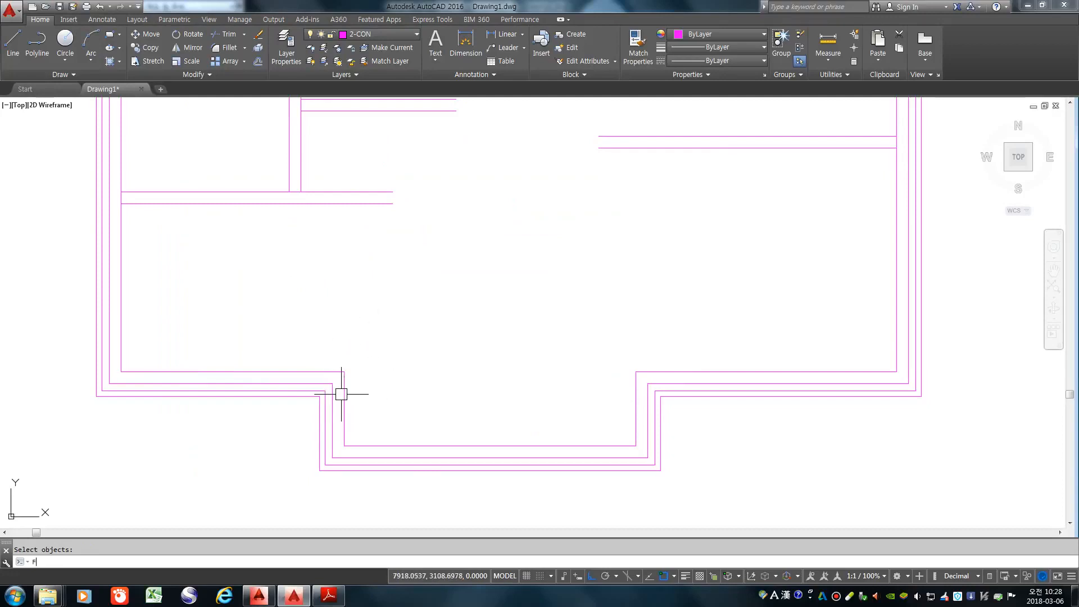
key(Return)
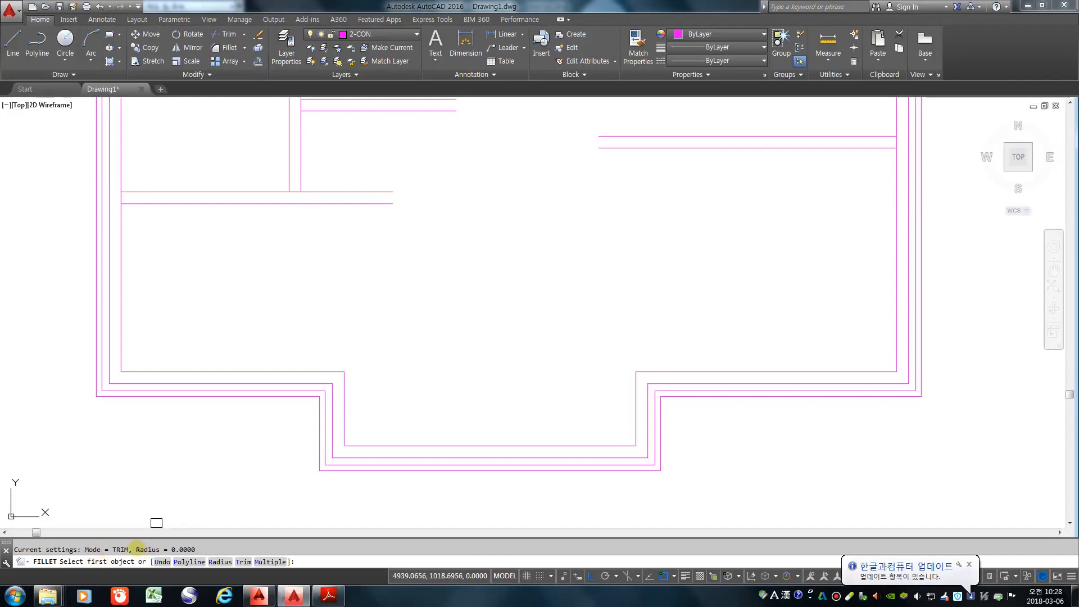
click(345, 387)
click(270, 192)
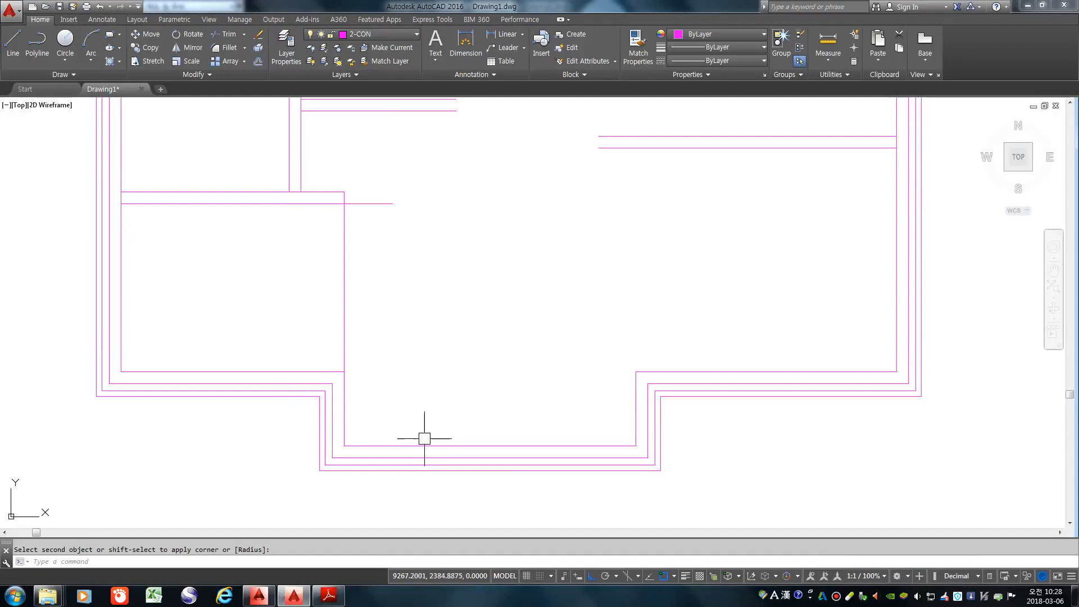
key(Return)
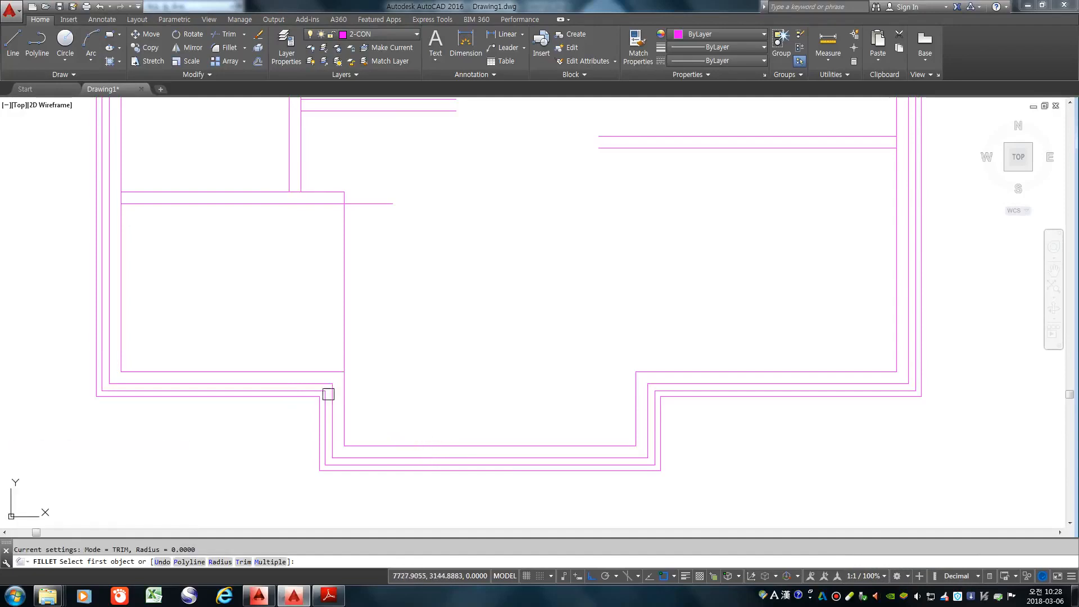
click(332, 409)
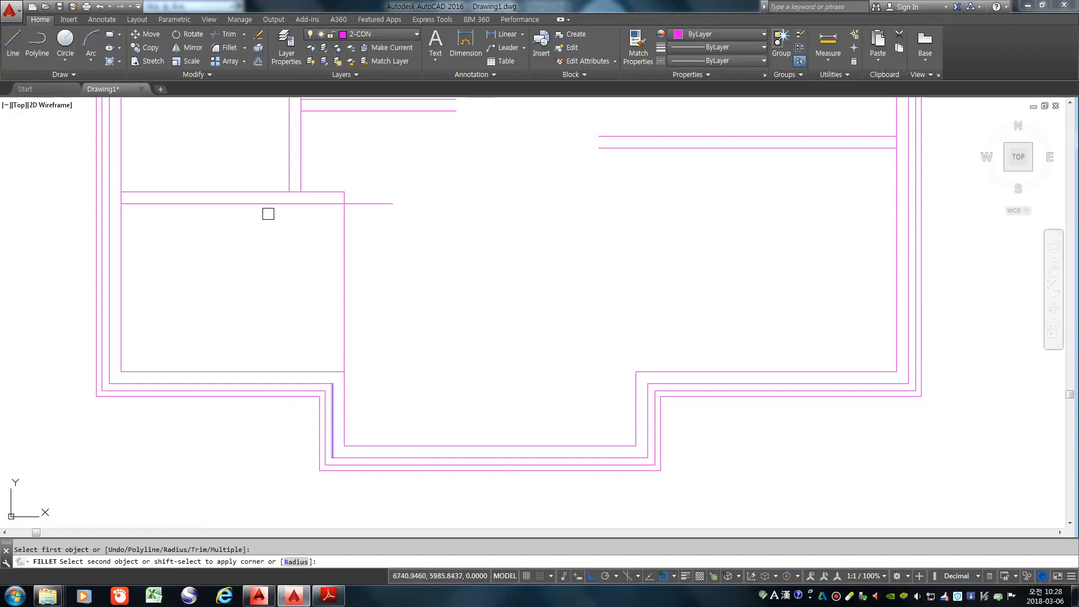
click(267, 202)
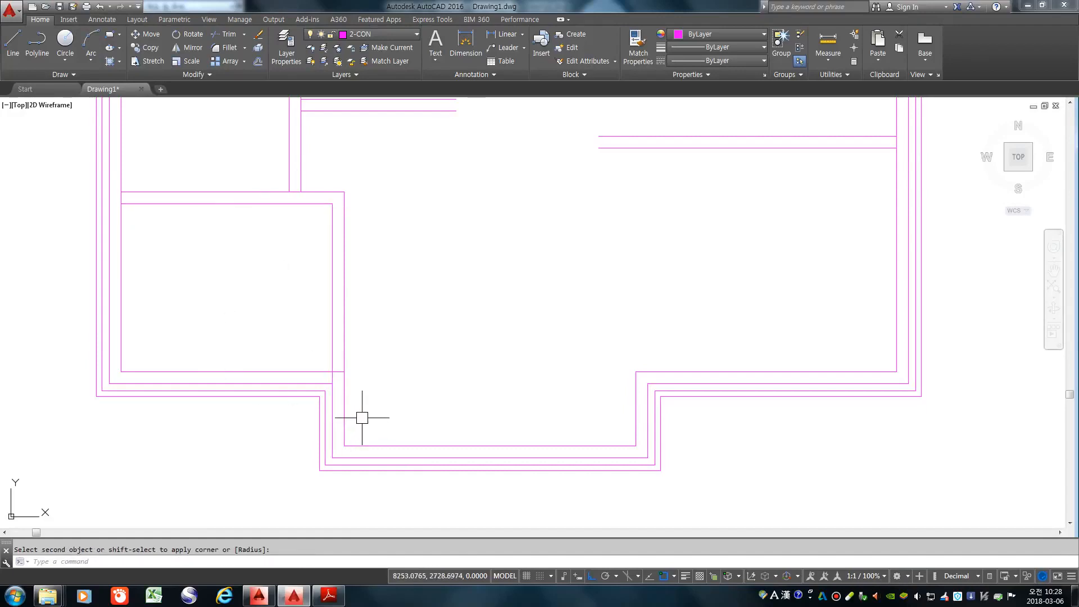
Step: Try to stretch the bottom bay's right inner vertical line up past the right horizontal interior wall, and undo it
scroll(363, 417, down, 2)
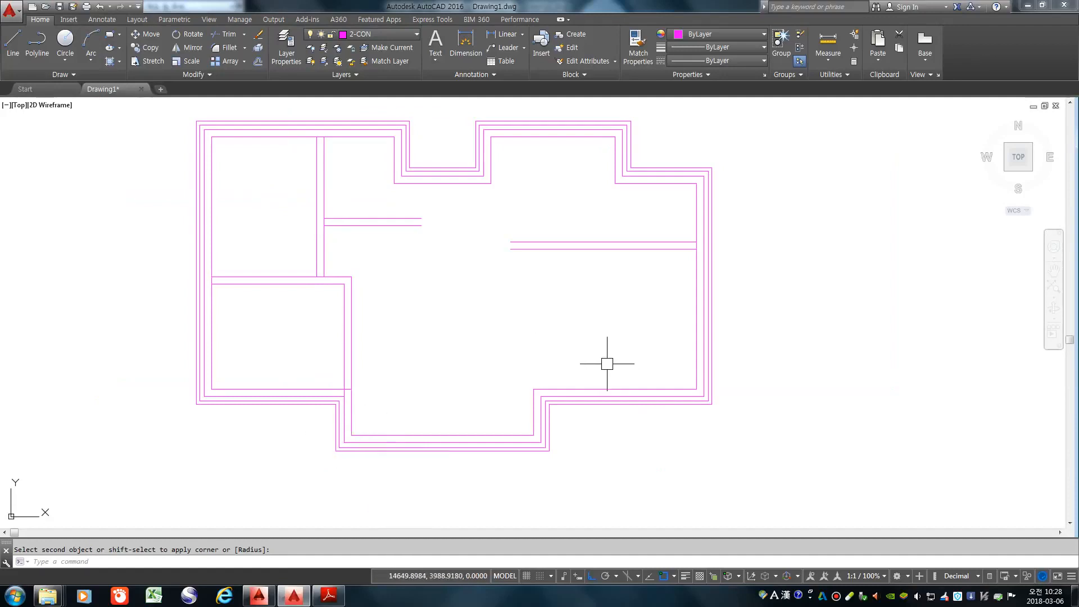
click(533, 408)
click(533, 389)
click(533, 202)
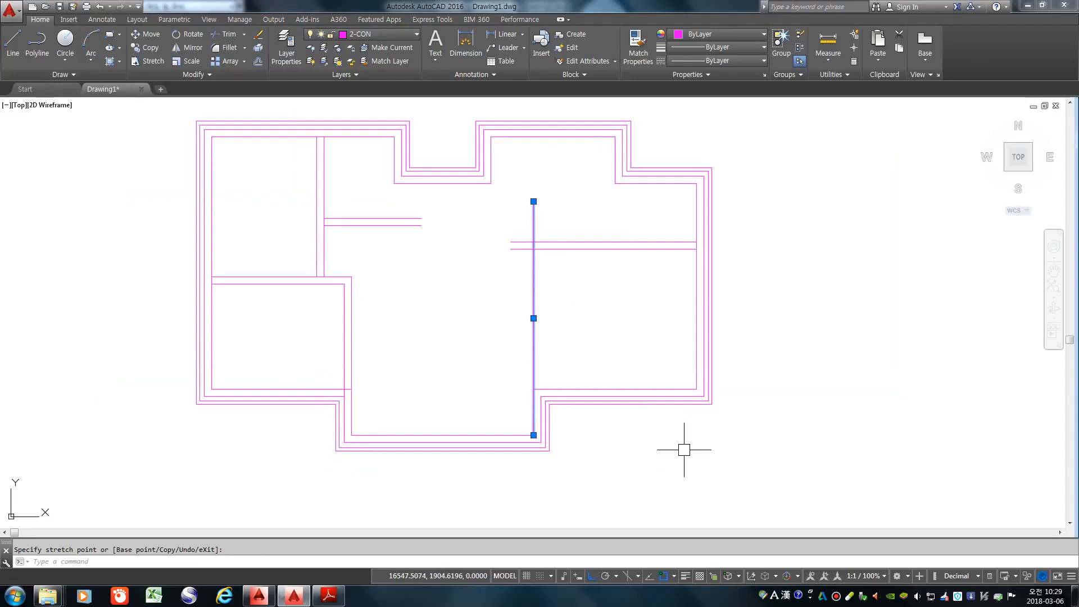
key(Escape)
text(u)
key(Return)
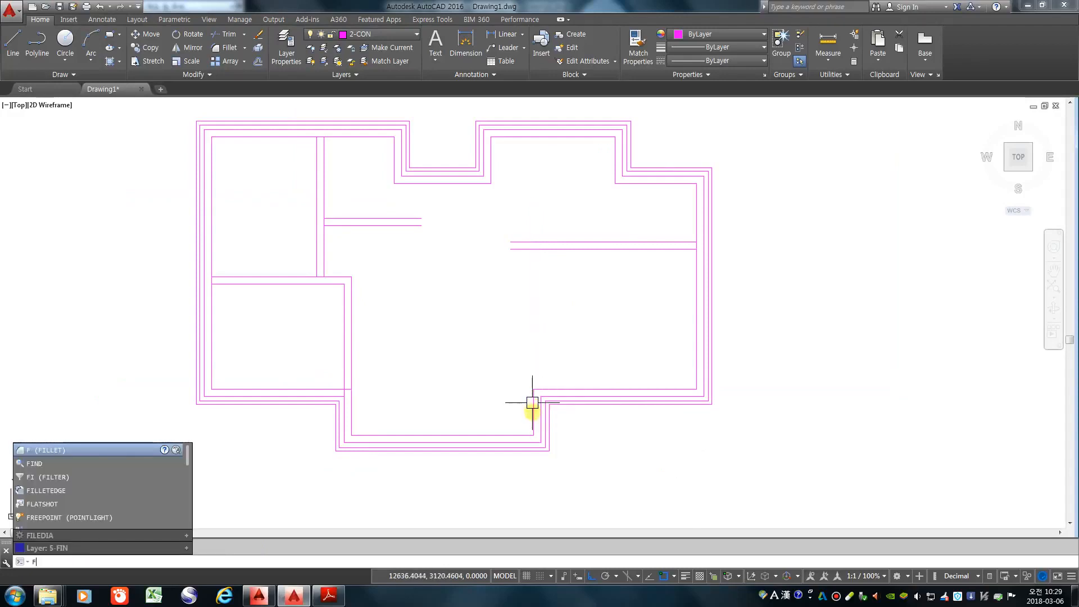
Step: Fillet the bottom bay's right inner vertical line with the upper line of the right horizontal interior wall into a square corner
text(F)
key(Return)
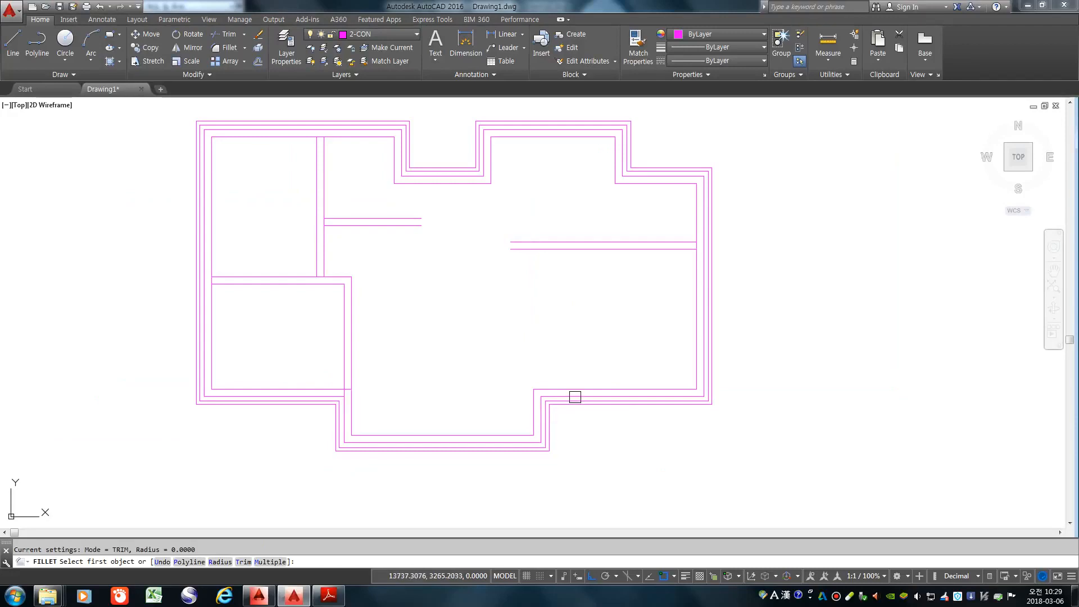
scroll(575, 396, up, 2)
middle_drag(519, 384, 476, 427)
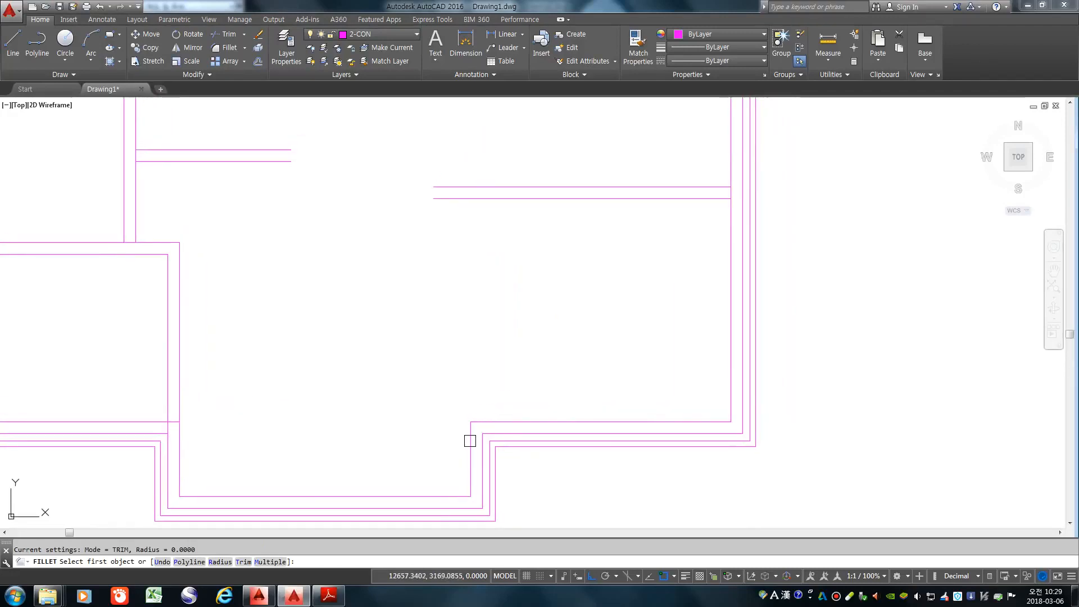
click(470, 447)
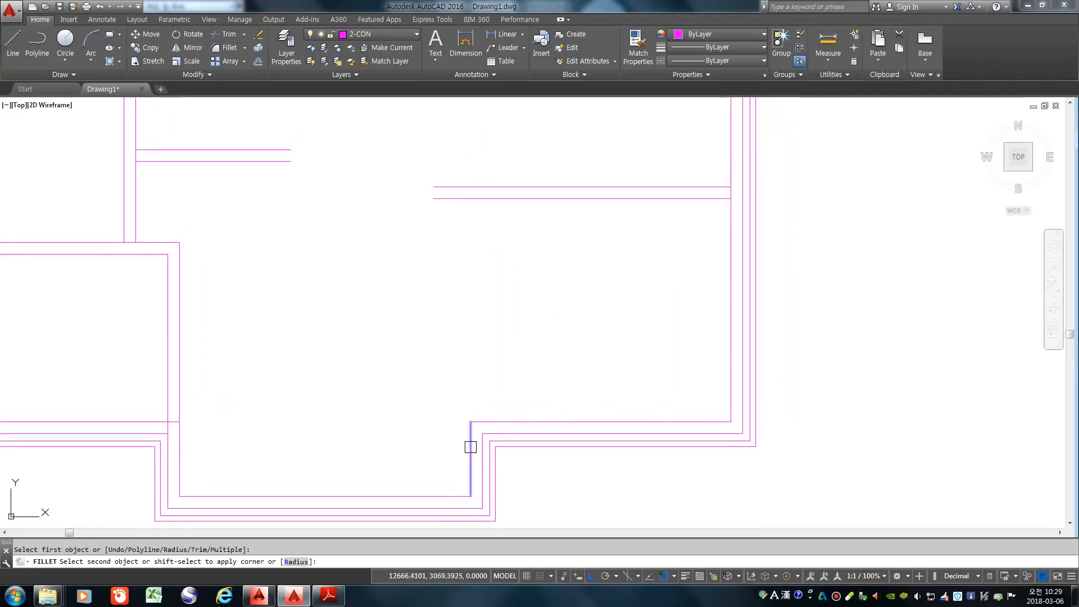
click(554, 182)
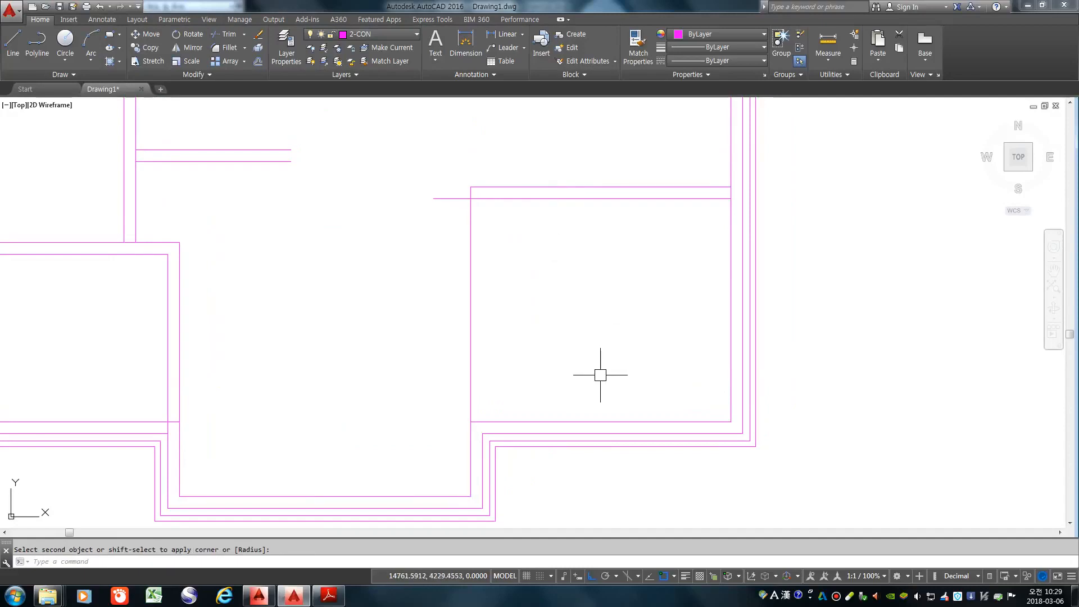
Step: Fillet the bay's second right-side vertical line with the lower line of the right horizontal interior wall, and undo the fillet
key(Return)
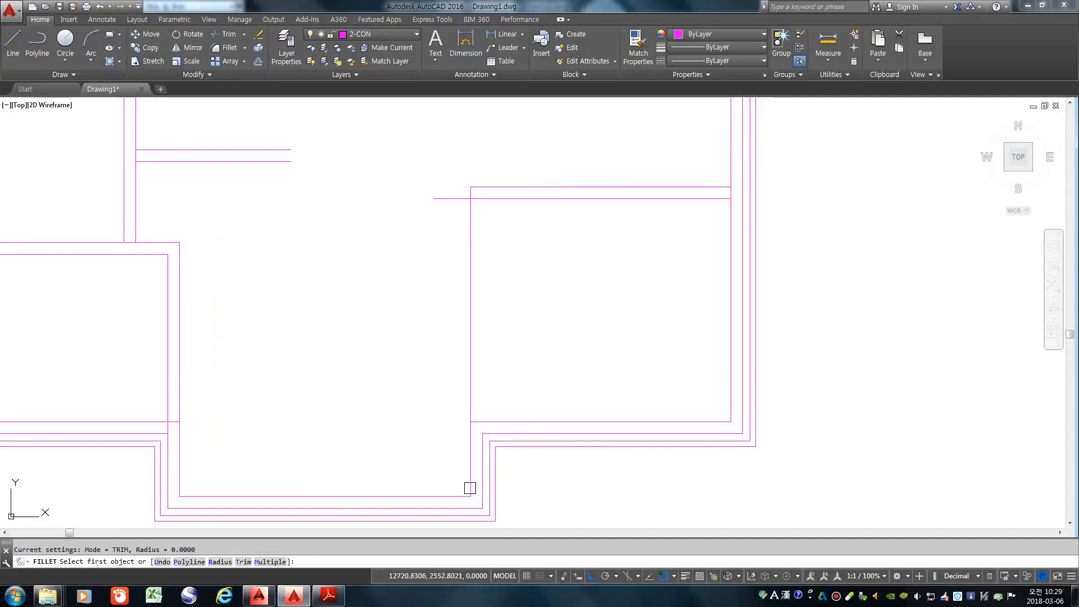
click(483, 453)
click(574, 200)
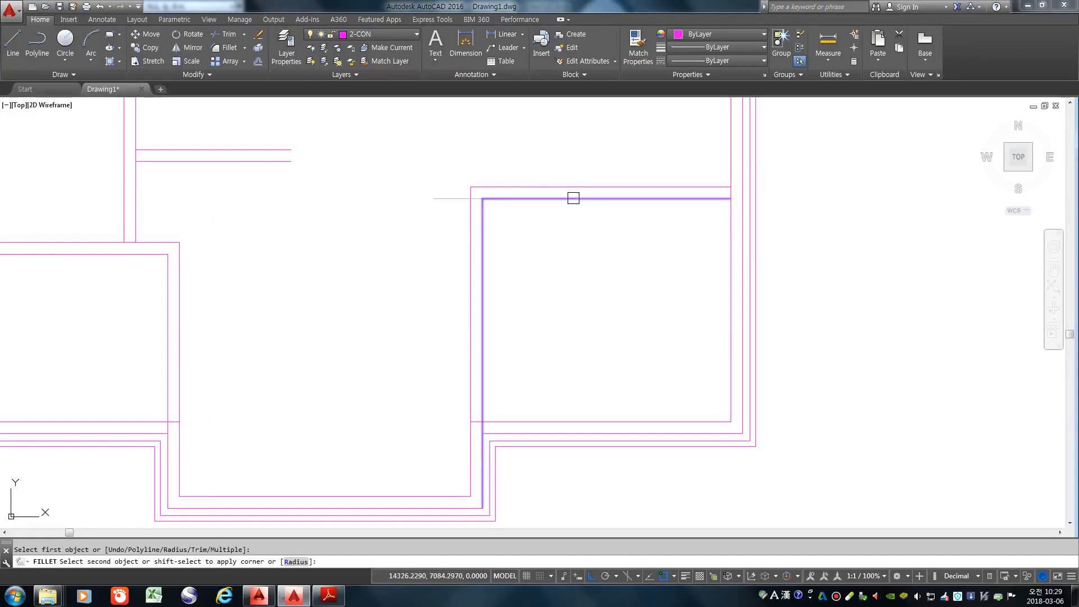
scroll(554, 303, down, 4)
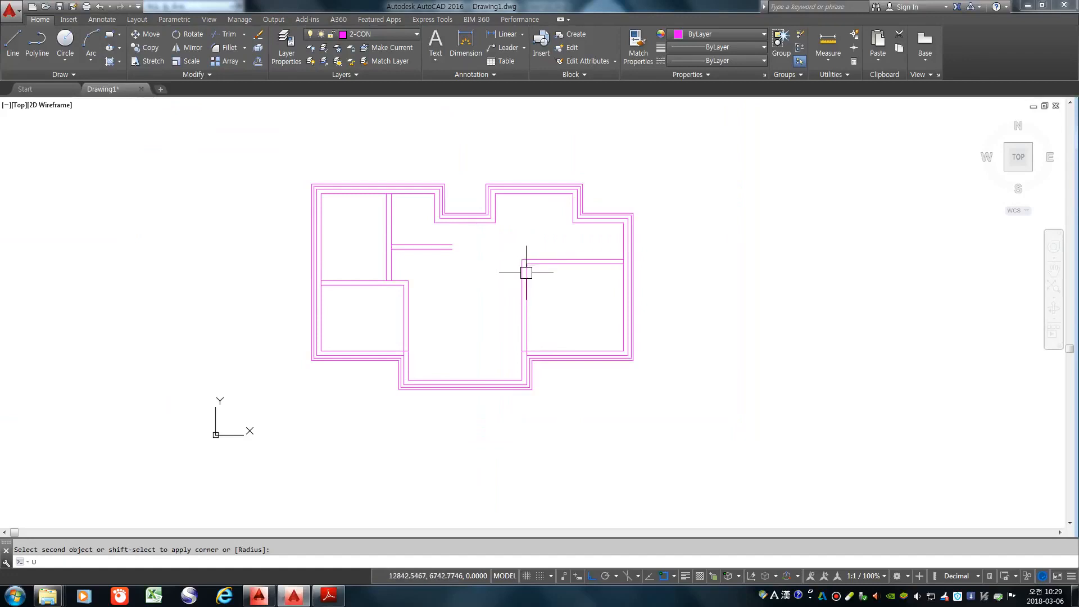
text(u)
key(Return)
key(ctrl+z)
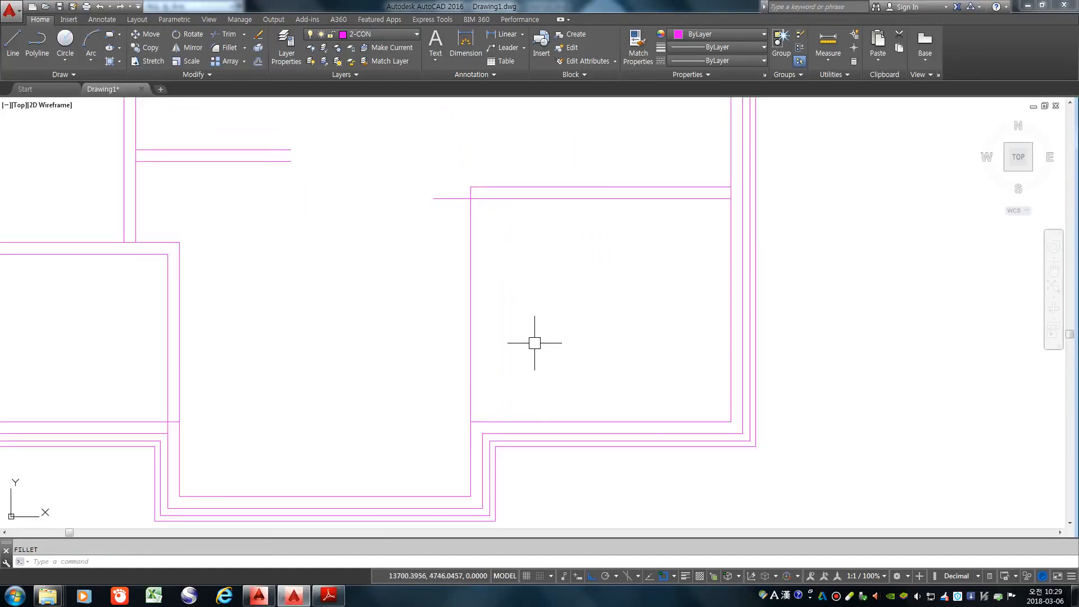
Step: Try the same fillet with the horizontal wall line picked on its overhanging left stub
right_click(534, 342)
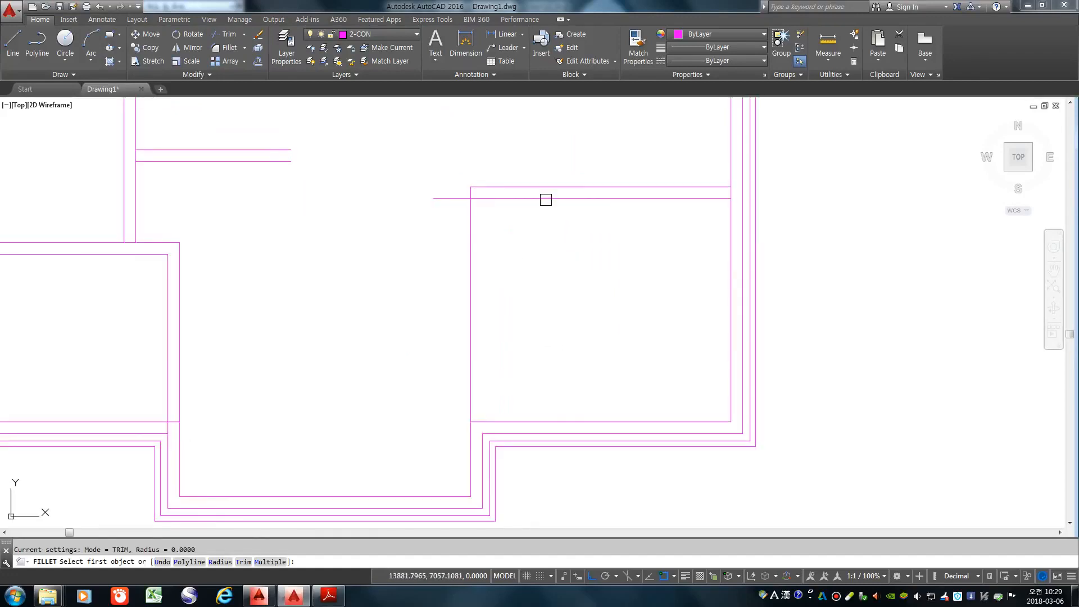
click(451, 198)
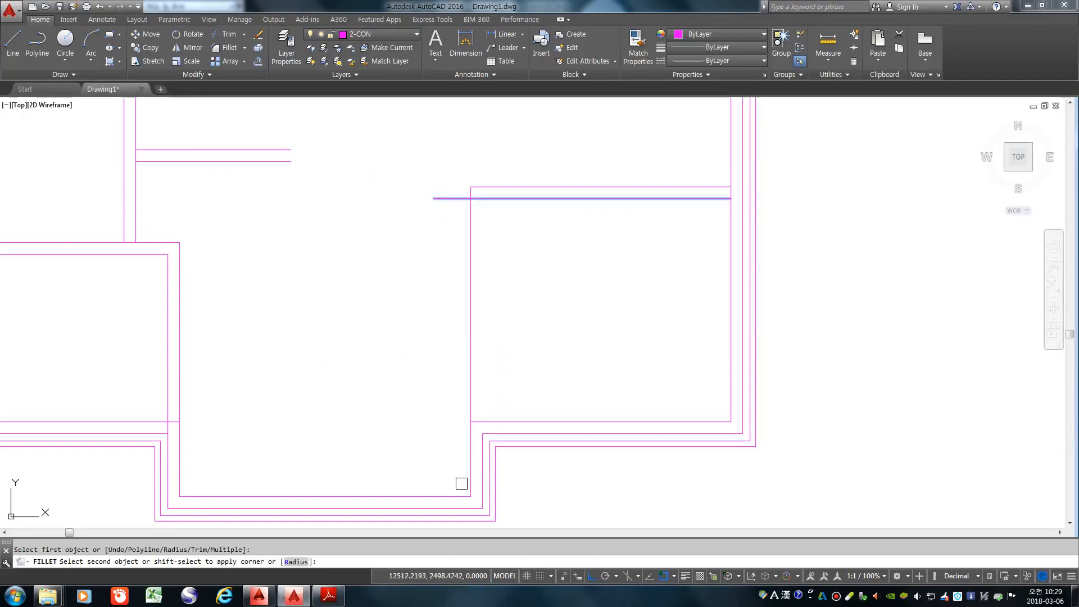
click(481, 453)
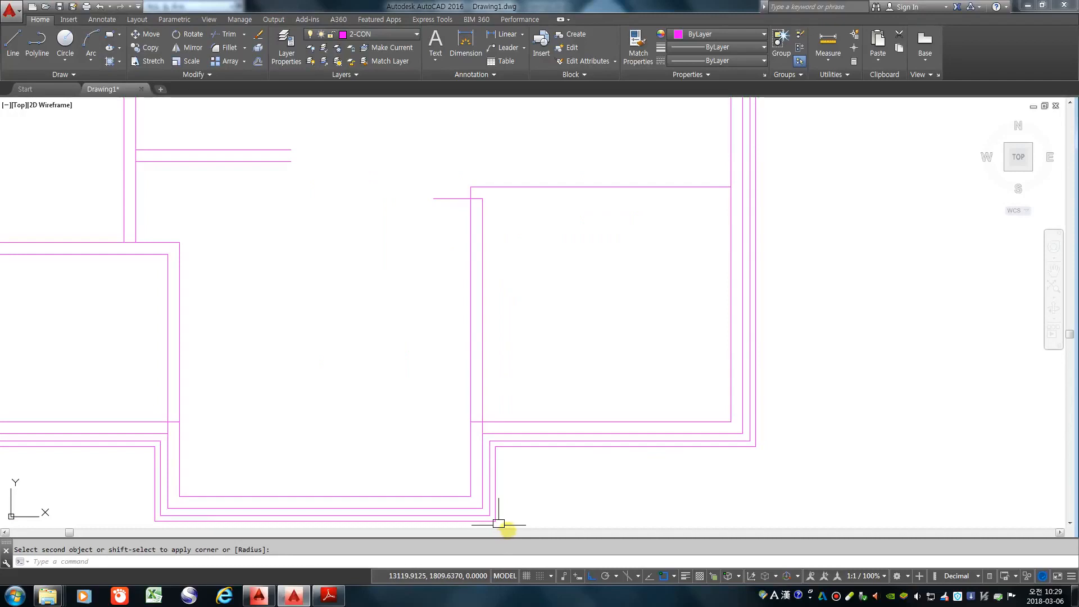
Step: Fillet the bay's second right-side vertical line with the horizontal wall's lower line, keeping the portion inside the lower-right room
key(Return)
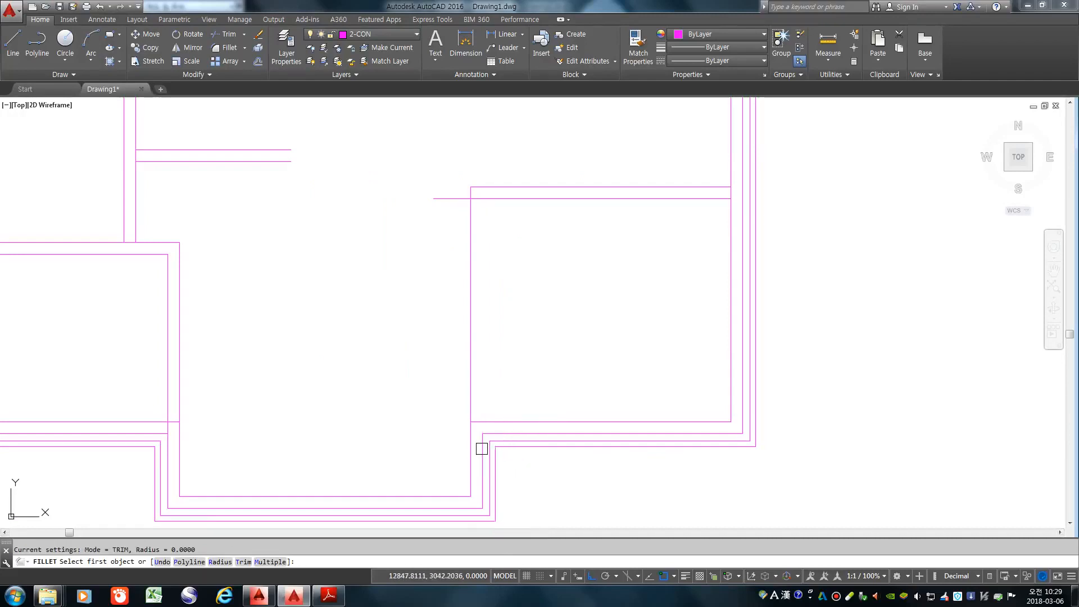
click(482, 449)
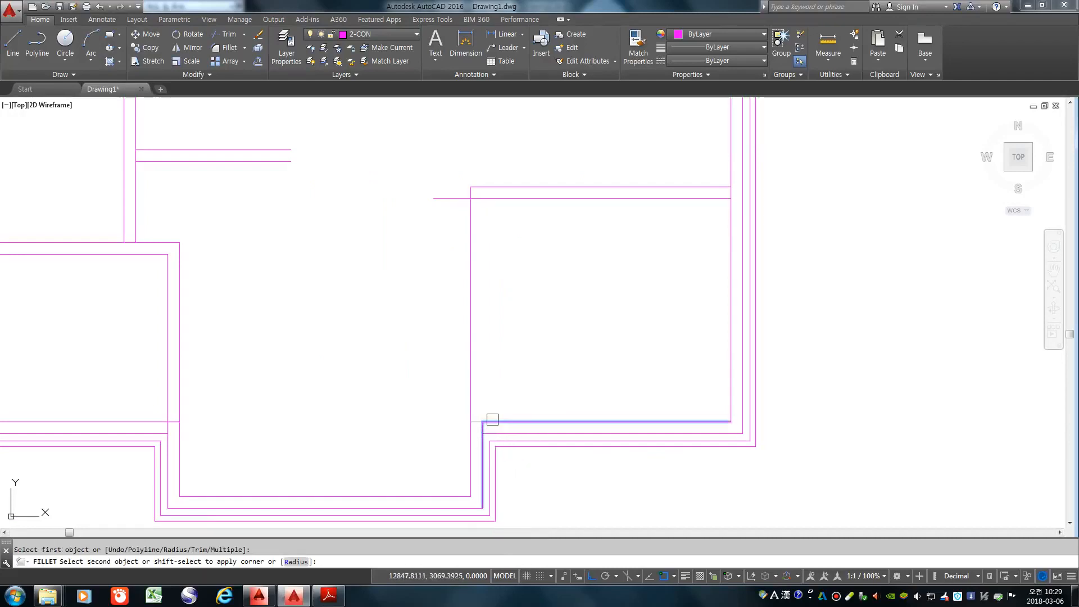
click(574, 198)
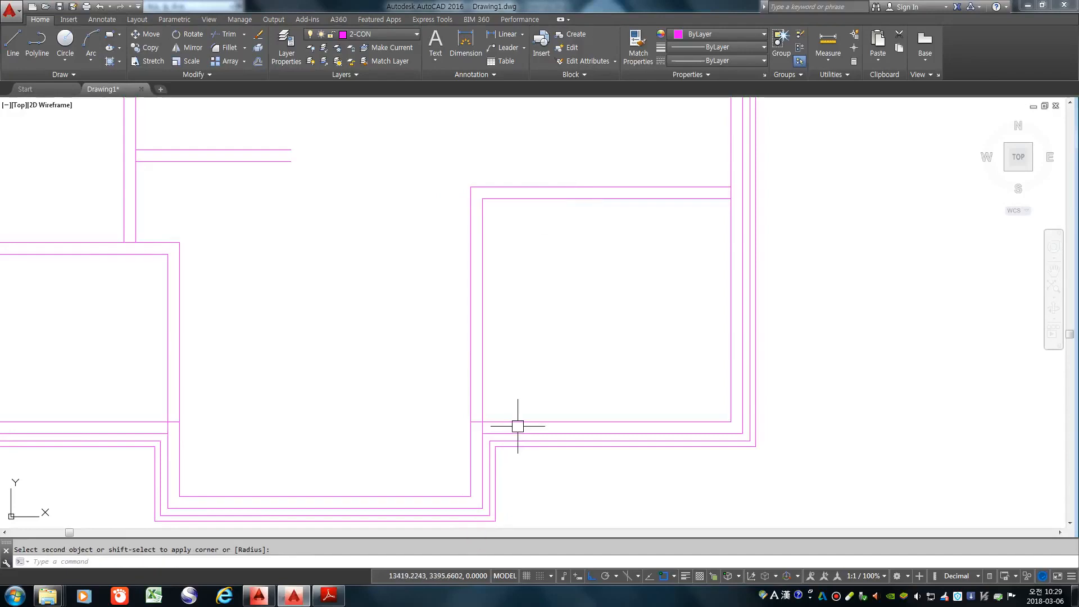
scroll(518, 433, down, 2)
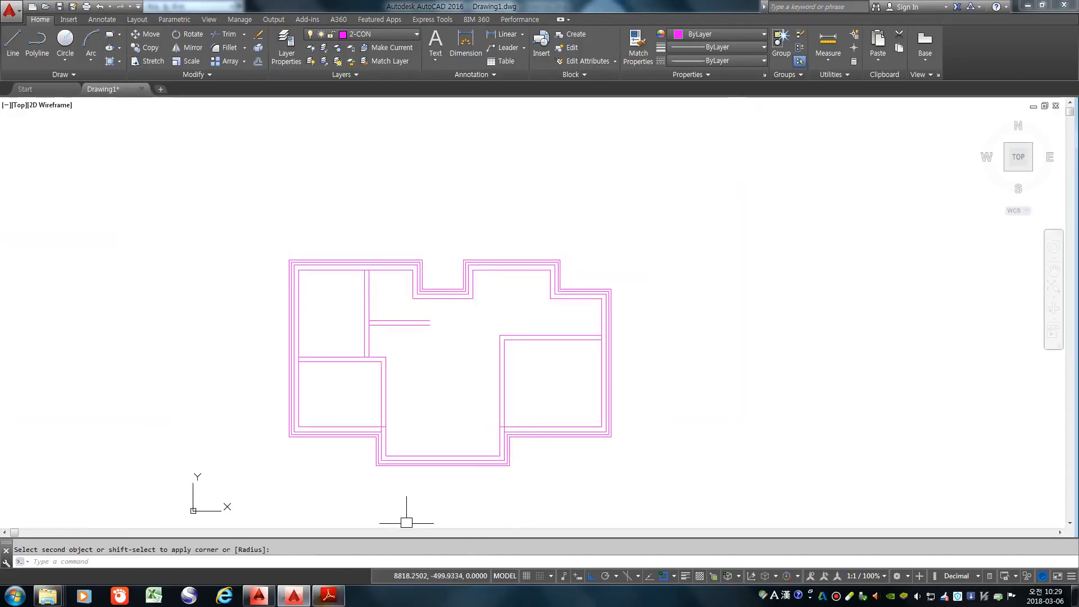
Step: Check the floor plan PDF, and extend the upper-right exterior step's two inner vertical lines down to the lower-right room's upper wall
click(329, 596)
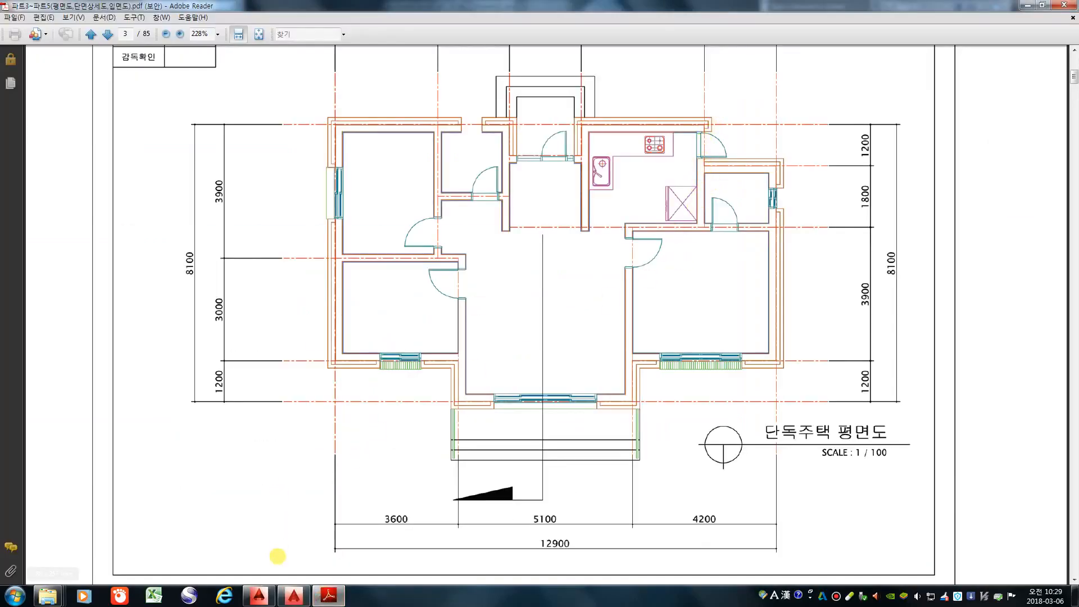
click(258, 596)
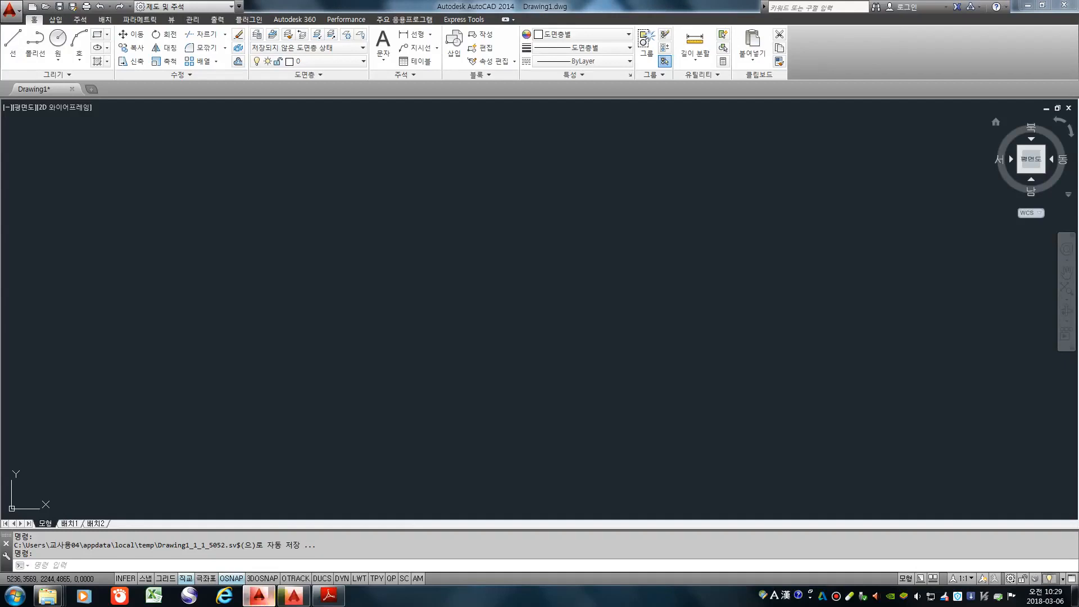
click(293, 595)
scroll(618, 304, up, 5)
text(EX)
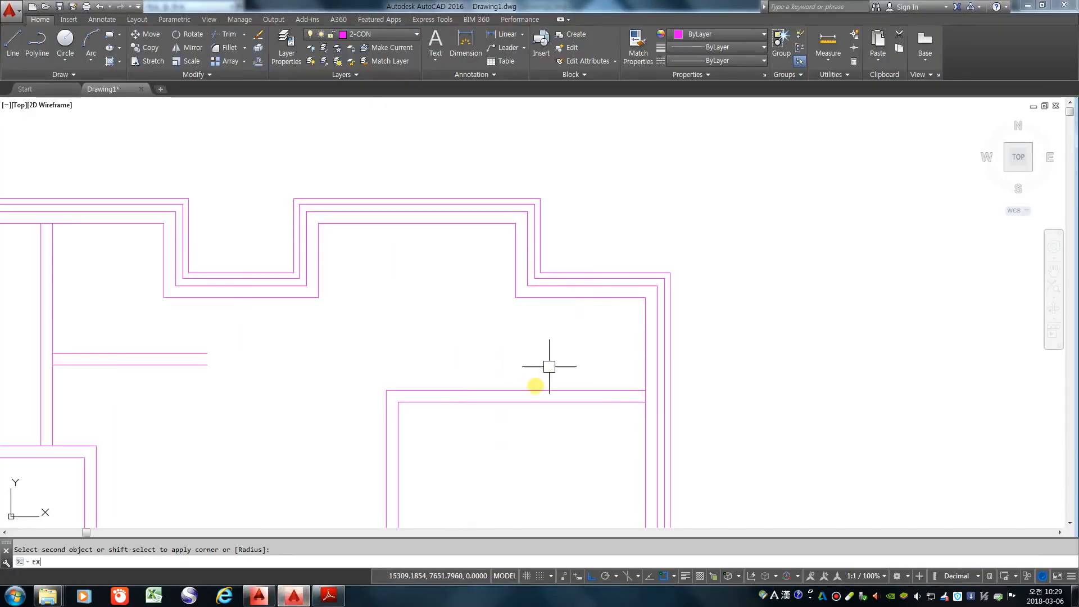
key(Return)
key(Return)
click(515, 286)
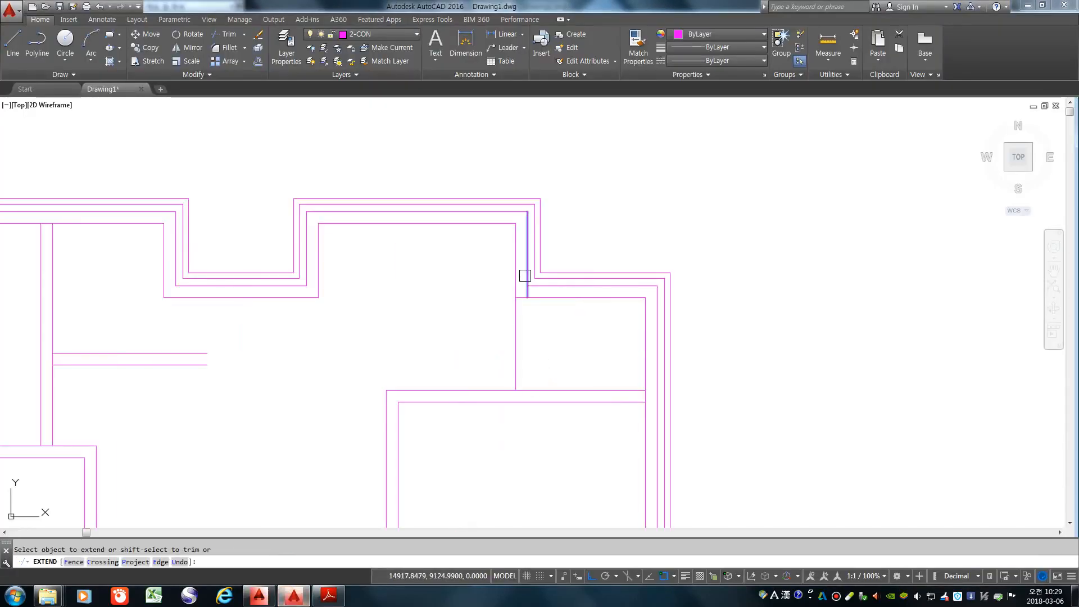
click(526, 291)
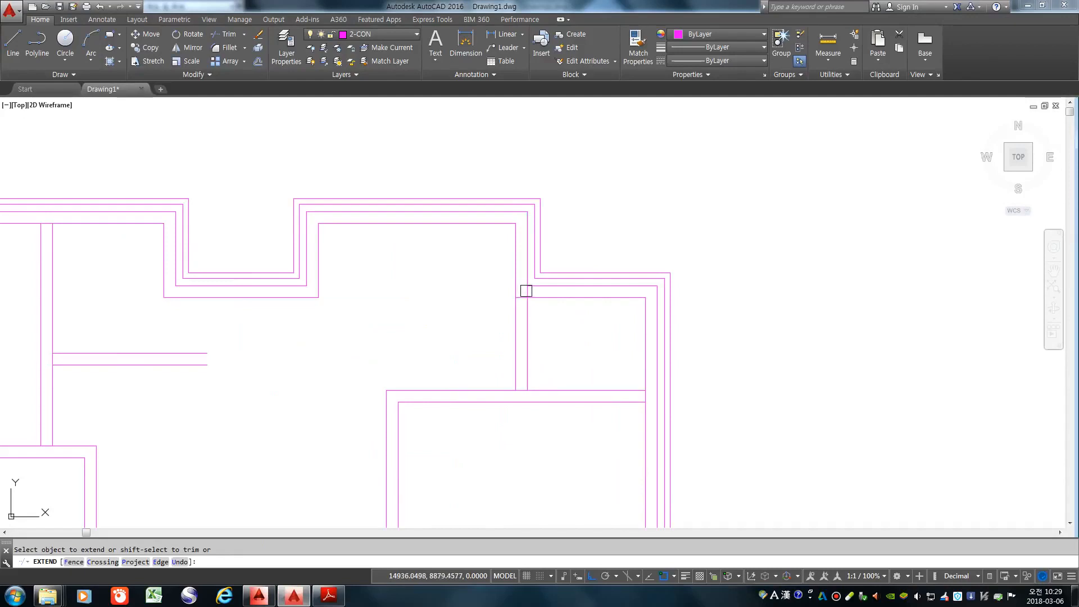
key(Return)
Step: Check the floor plan PDF, and draw a horizontal guide line leftward from the lower-right room's inner upper-left corner past the entrance recess
scroll(627, 337, down, 2)
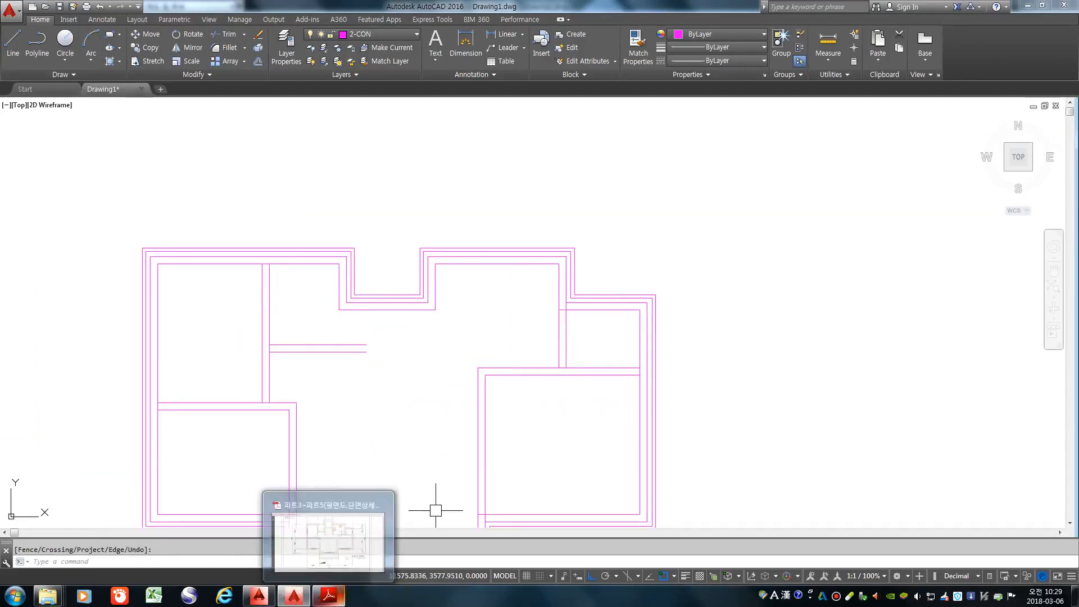
click(329, 595)
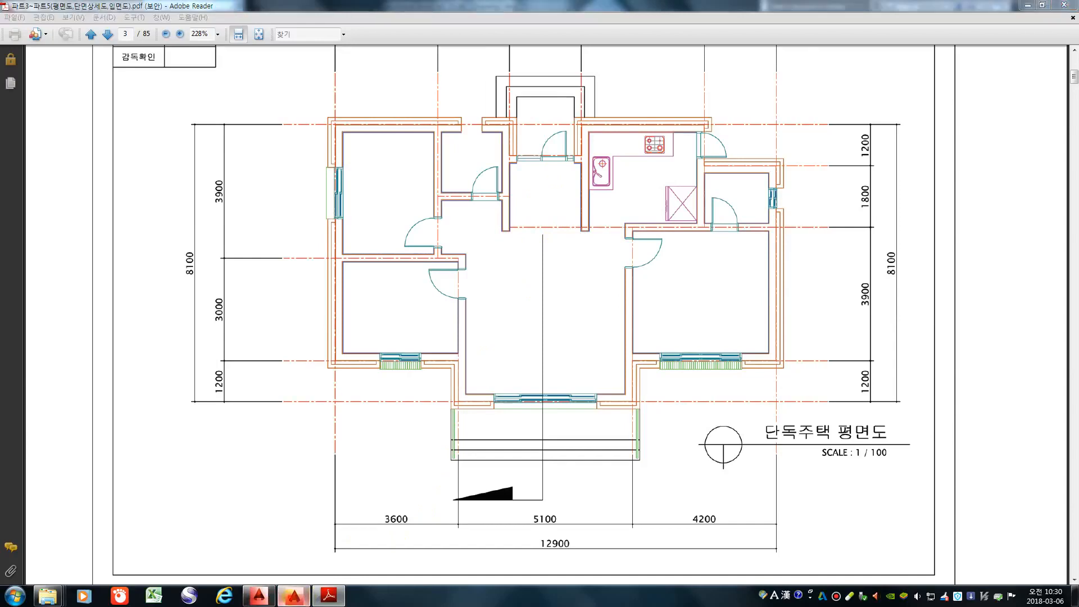
click(293, 595)
text(L)
key(Return)
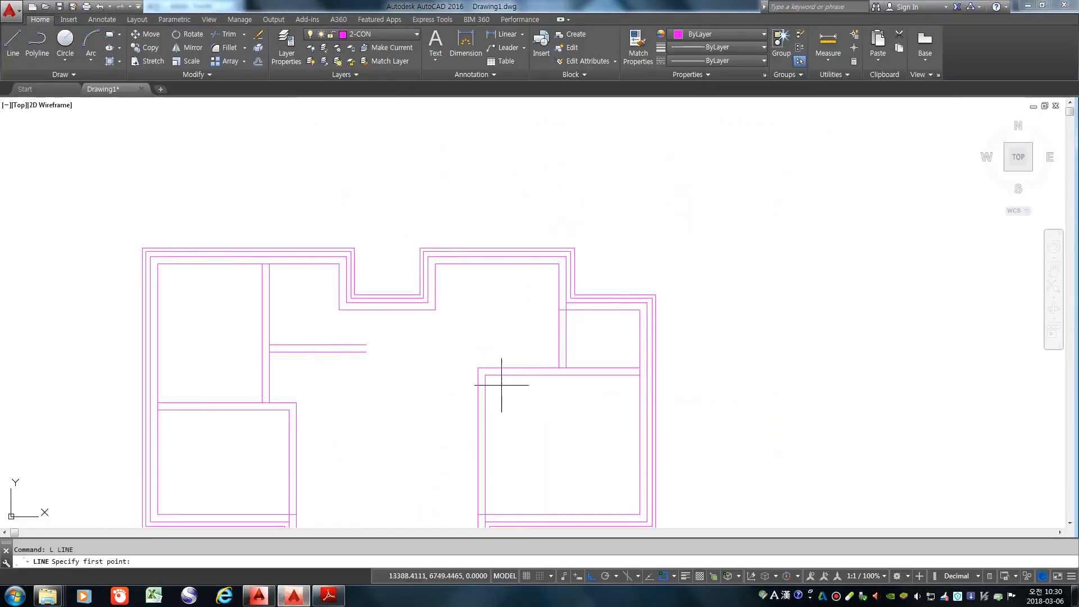
click(485, 375)
click(307, 375)
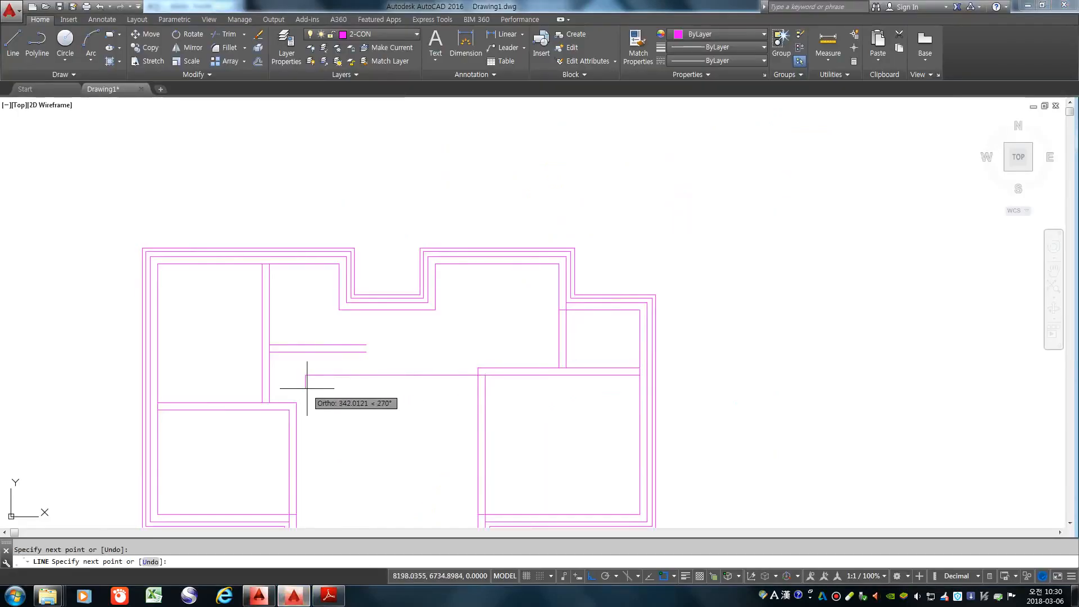
key(Return)
Step: Extend the entrance recess's two inner vertical lines on each side down to the horizontal guide line
text(E)
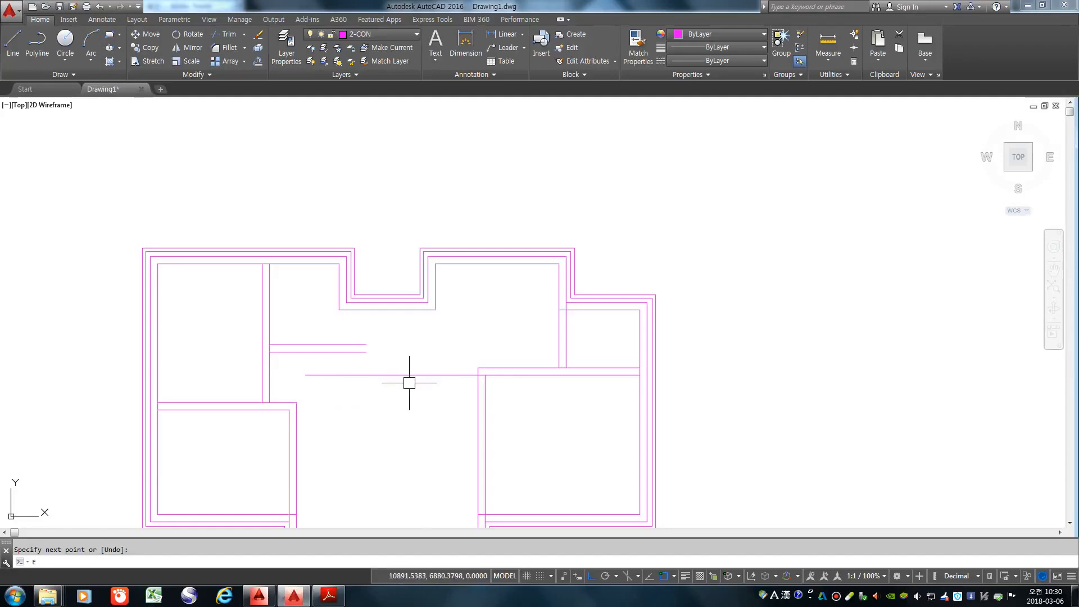
text(X)
key(Return)
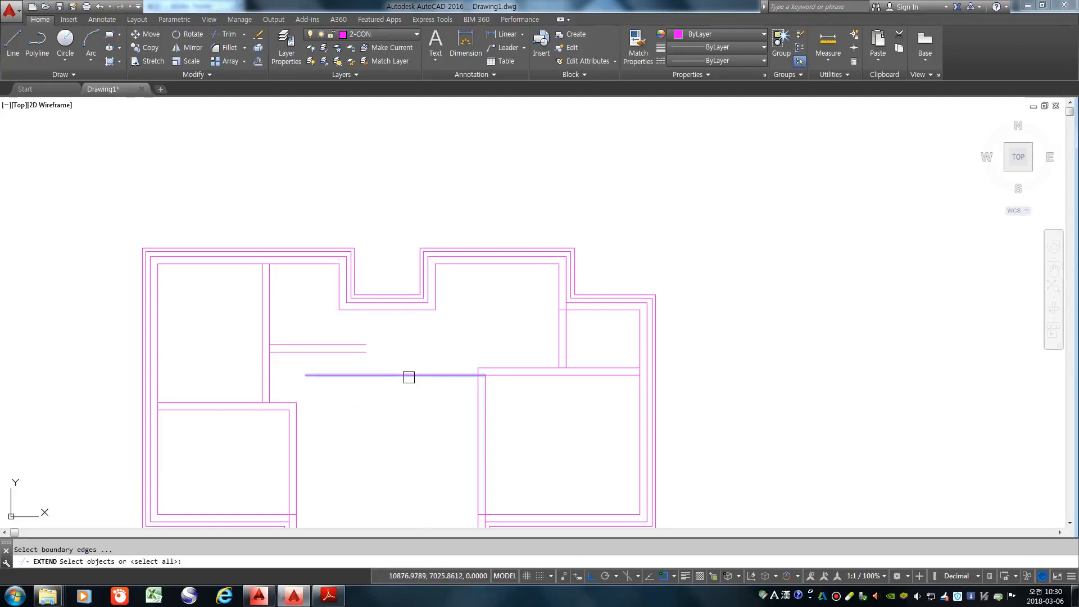
click(409, 375)
scroll(400, 374, up, 4)
key(Return)
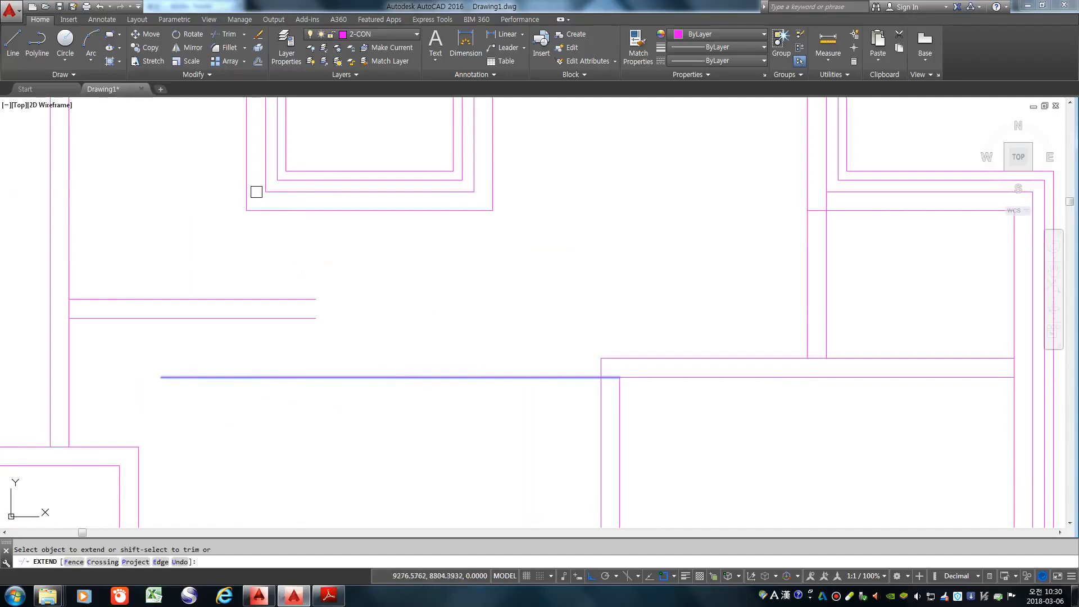
click(245, 180)
click(264, 171)
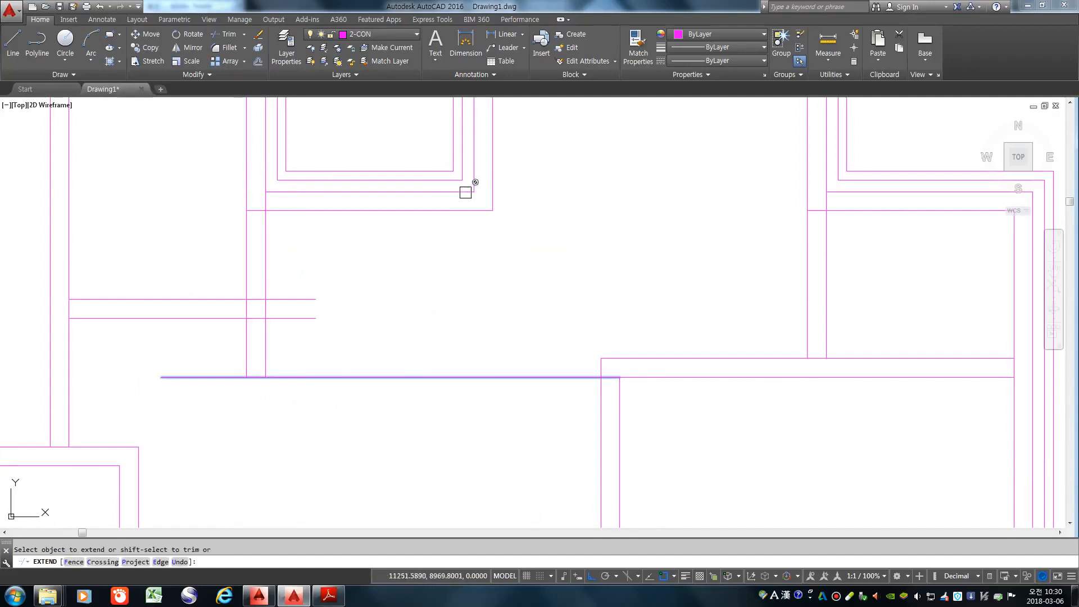
click(474, 176)
click(494, 174)
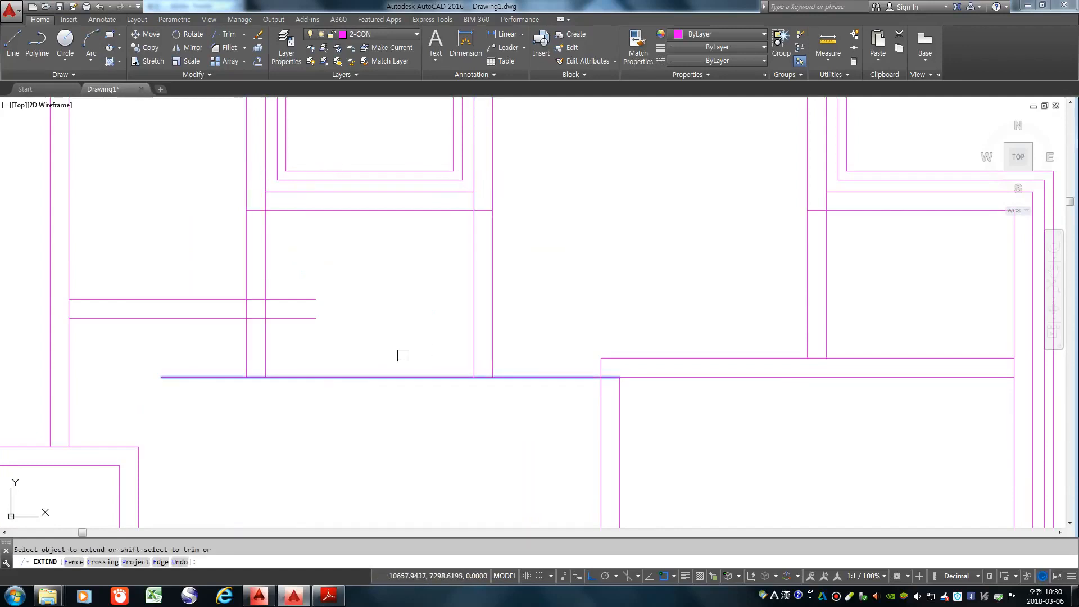
key(Return)
Step: Trim the lines crossing the lower-left room's upper wall where it meets the left exterior wall and the vertical interior wall
scroll(534, 339, down, 8)
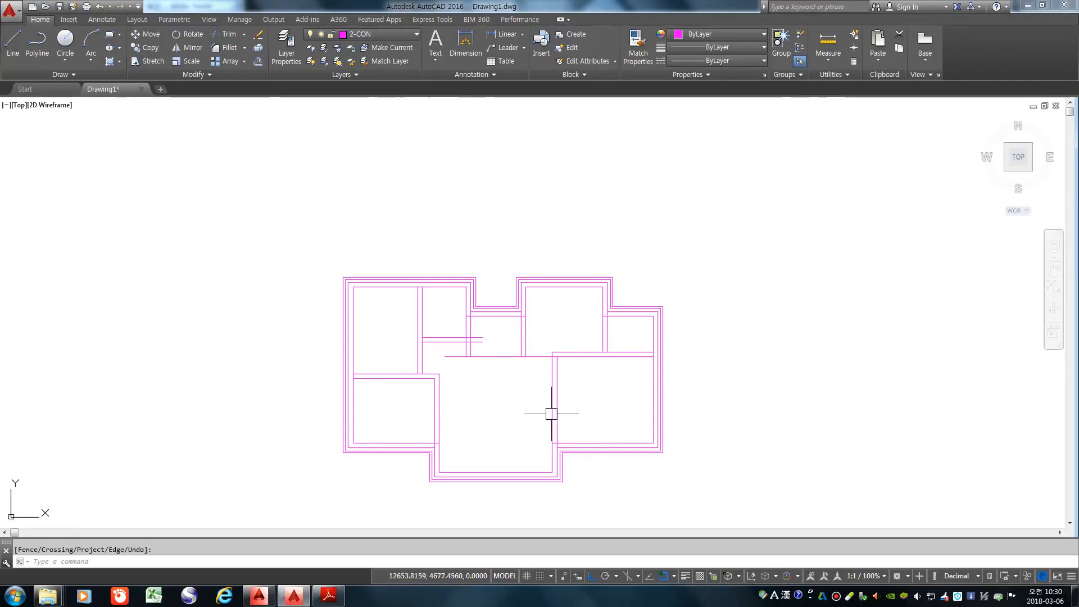
scroll(341, 385, up, 10)
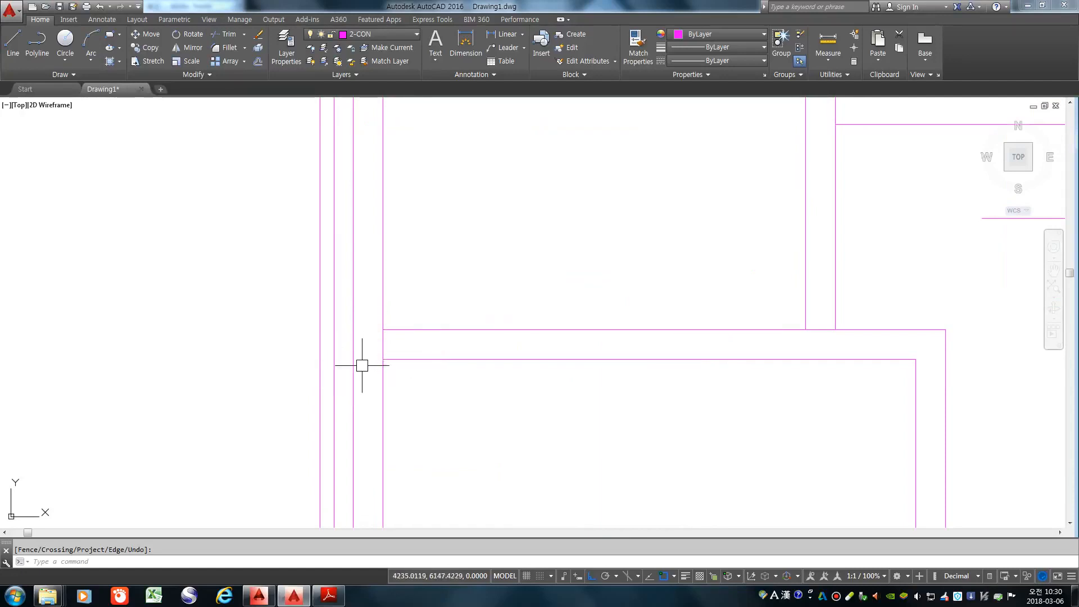
scroll(362, 366, down, 5)
text(TR)
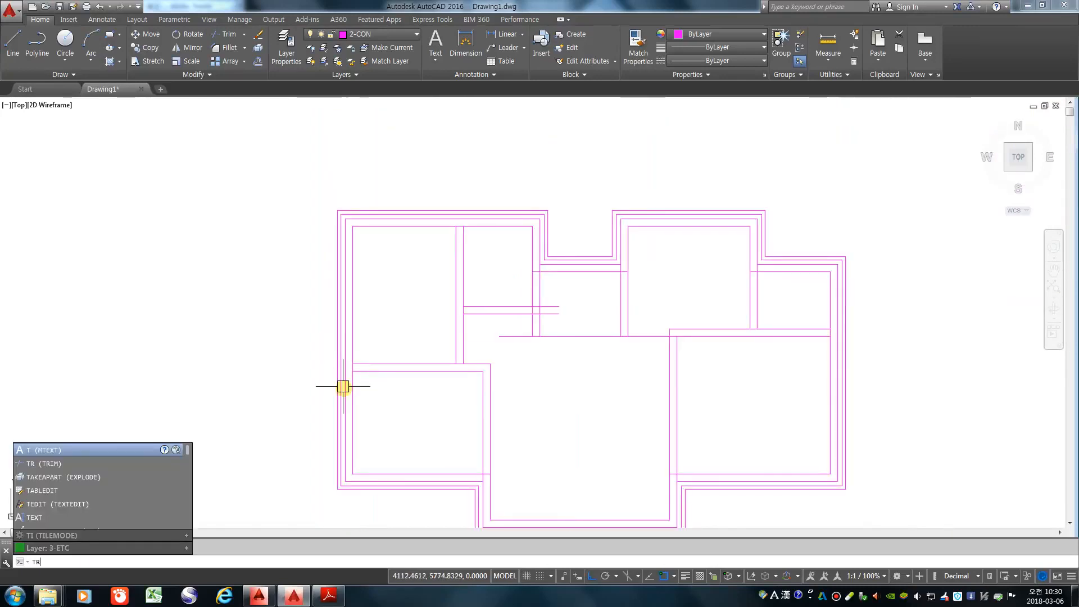
key(Return)
key(Return)
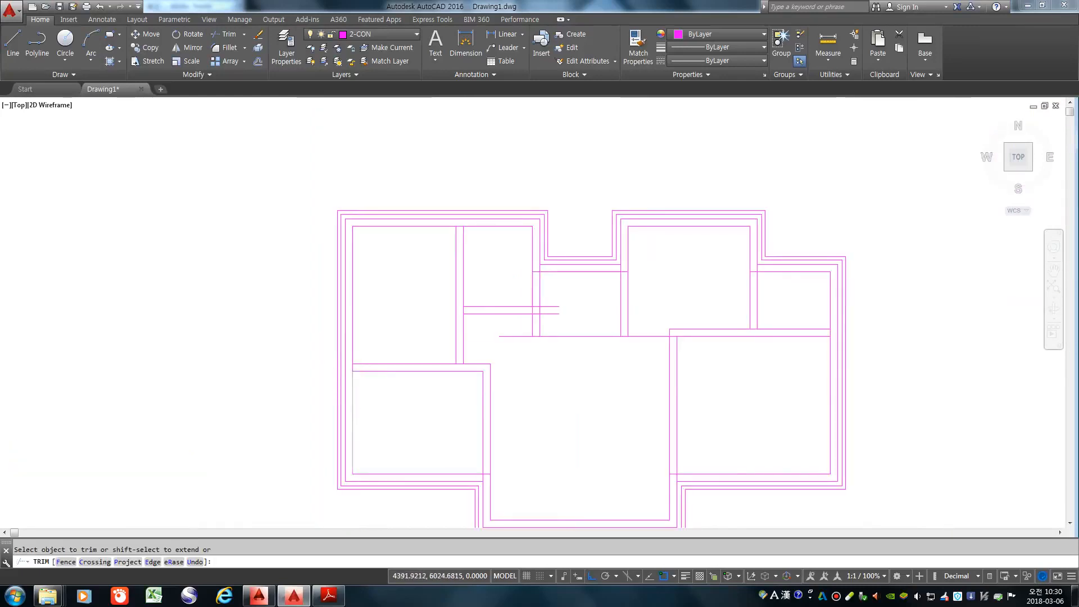
scroll(354, 351, up, 5)
scroll(338, 320, down, 3)
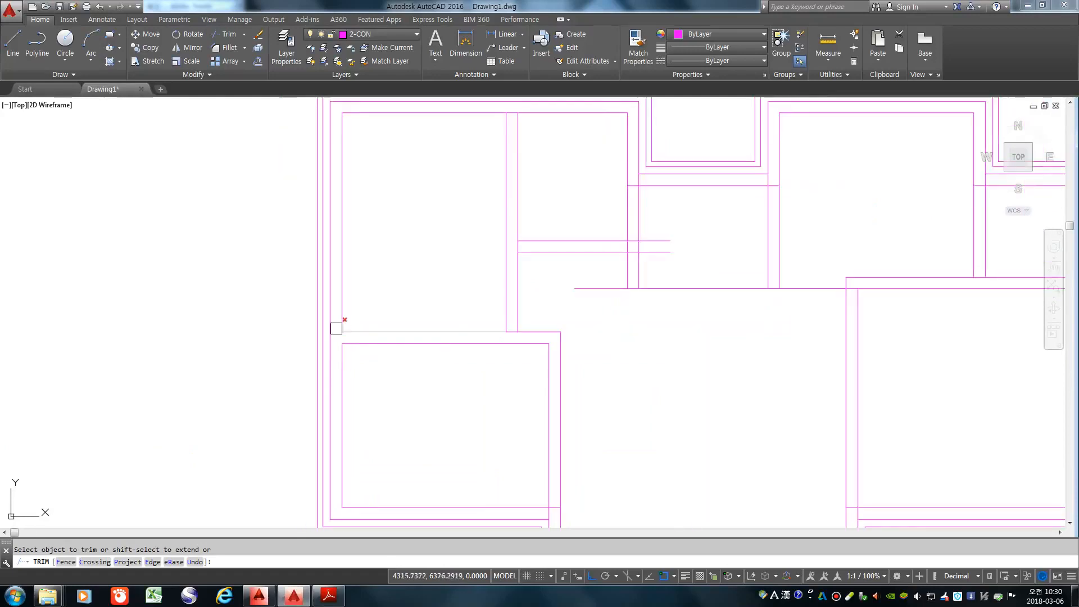
scroll(525, 332, up, 2)
scroll(506, 328, up, 1)
scroll(474, 314, down, 4)
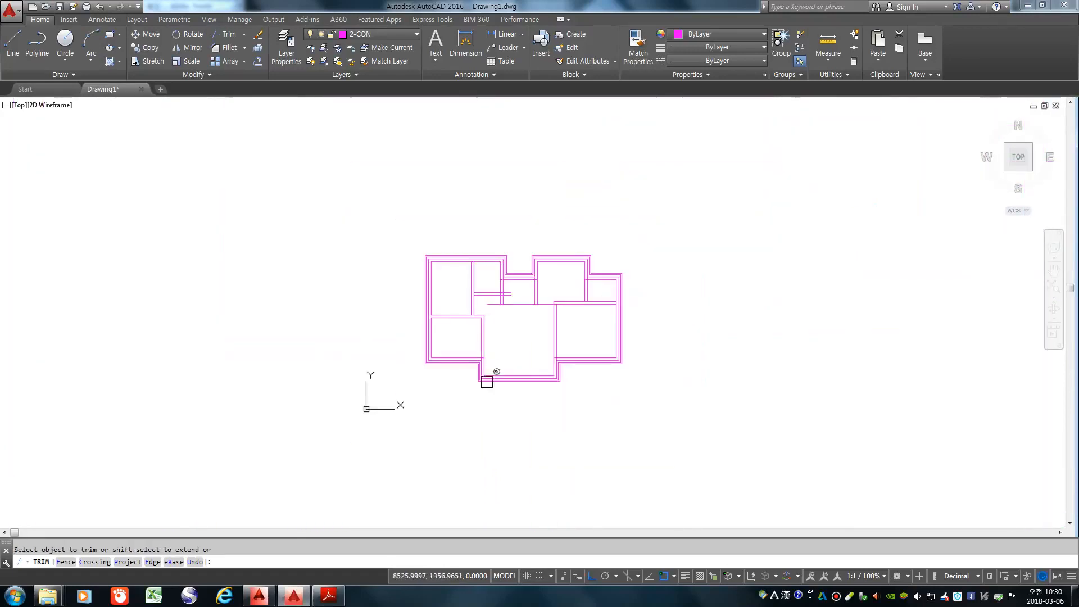
Step: Trim the crossing lines at the lower-left room's lower-right corner and where the vertical interior wall meets the upper exterior wall
scroll(482, 335, up, 5)
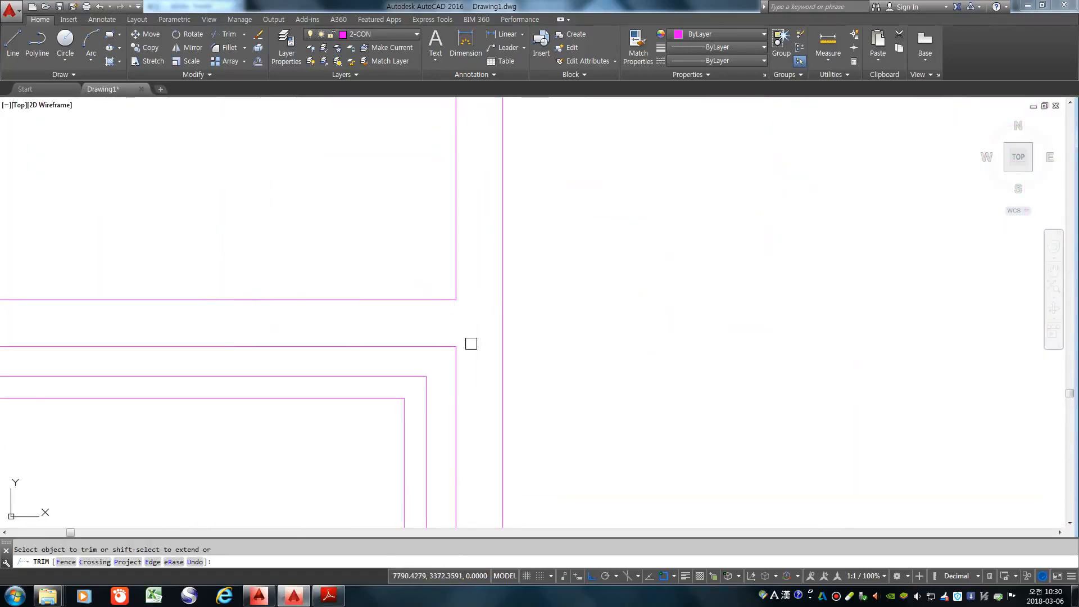
scroll(495, 393, down, 5)
scroll(472, 274, up, 6)
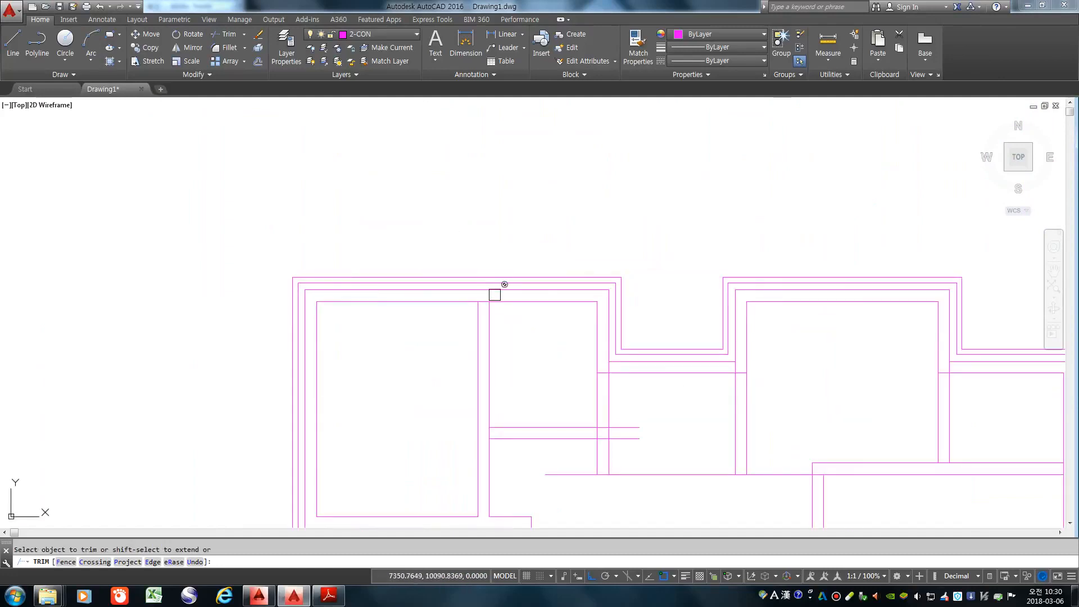
scroll(576, 369, down, 5)
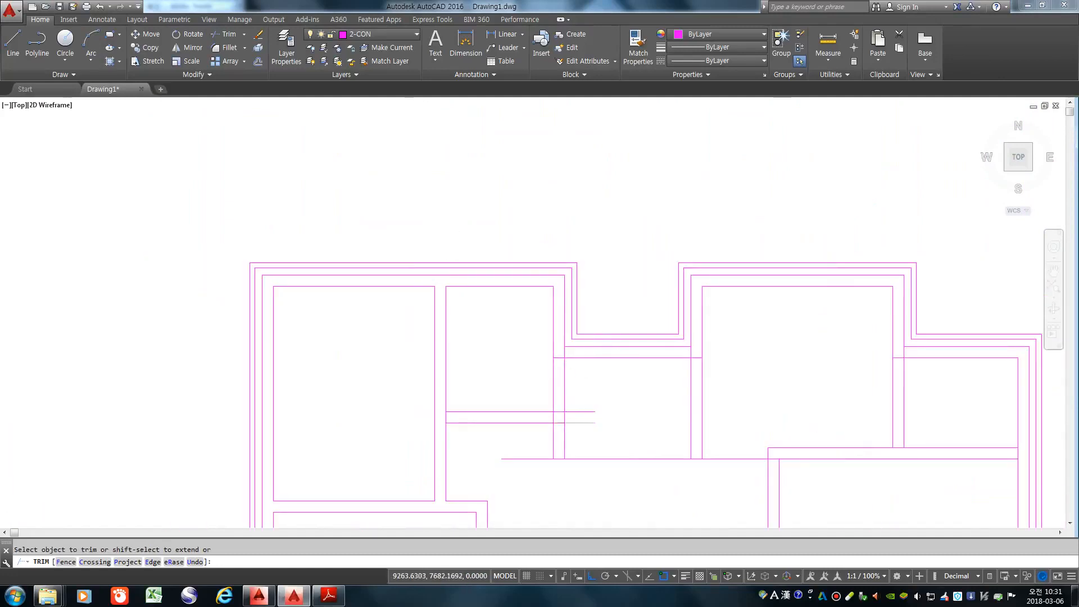
Step: Trim the short horizontal wall's overhang and crossings at the recess's left wall, the guide line's left stub, and the recess's left corner lines
scroll(542, 365, up, 4)
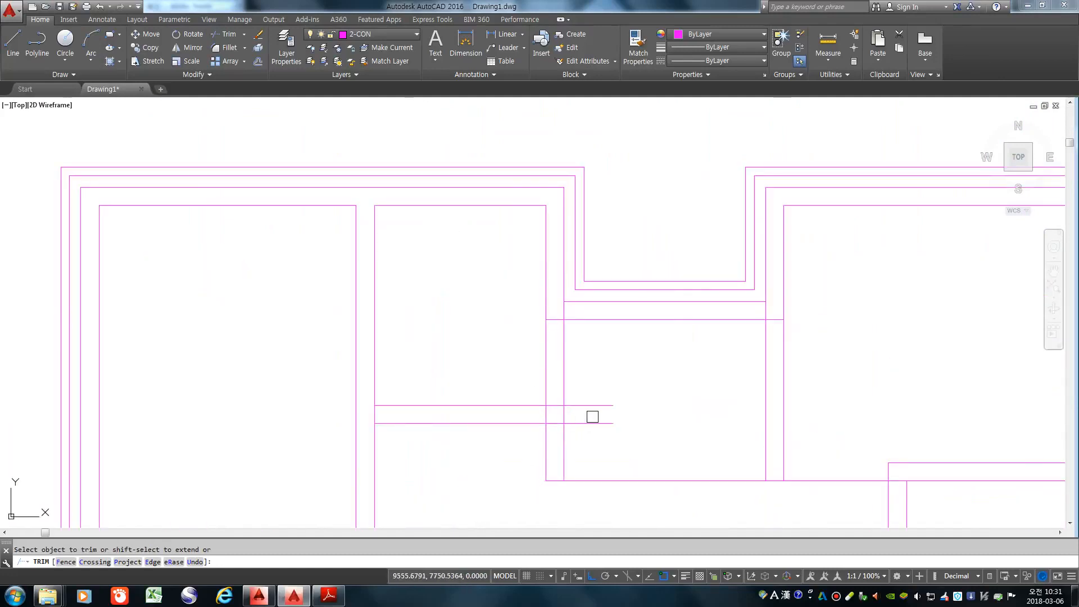
click(592, 422)
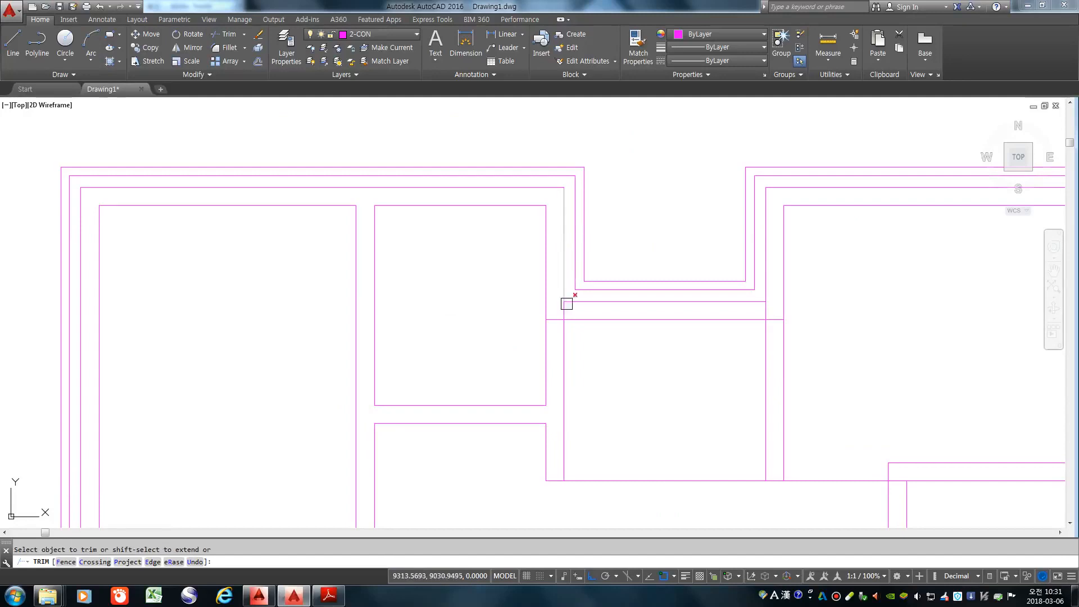
scroll(562, 317, up, 2)
scroll(563, 307, down, 5)
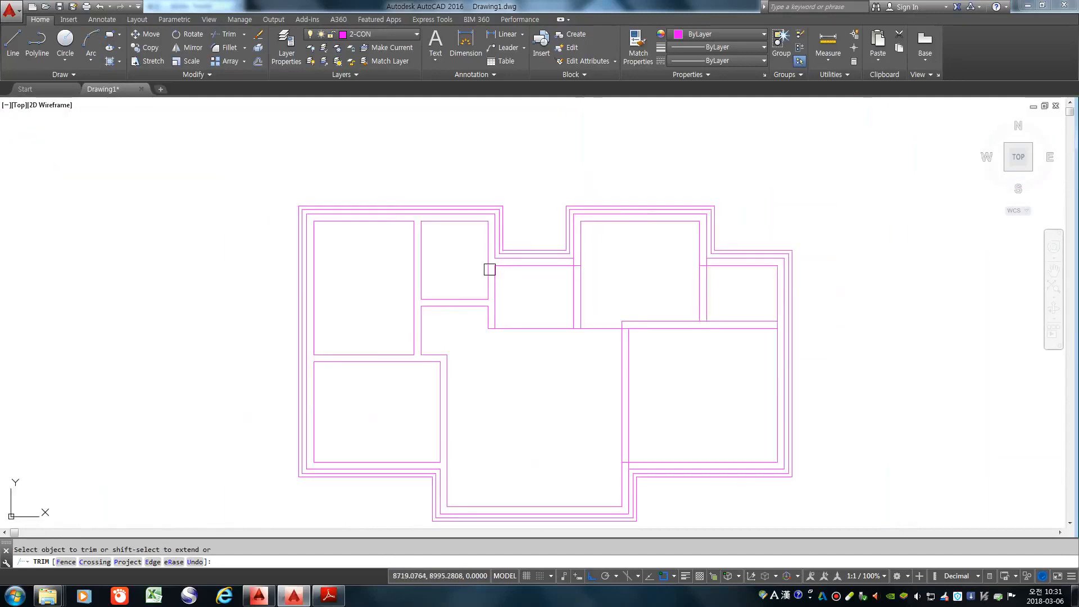
Step: Trim away the guide line between the recess's two wall ends and from the right wall end to the lower-right room
scroll(607, 330, up, 5)
click(566, 314)
click(473, 313)
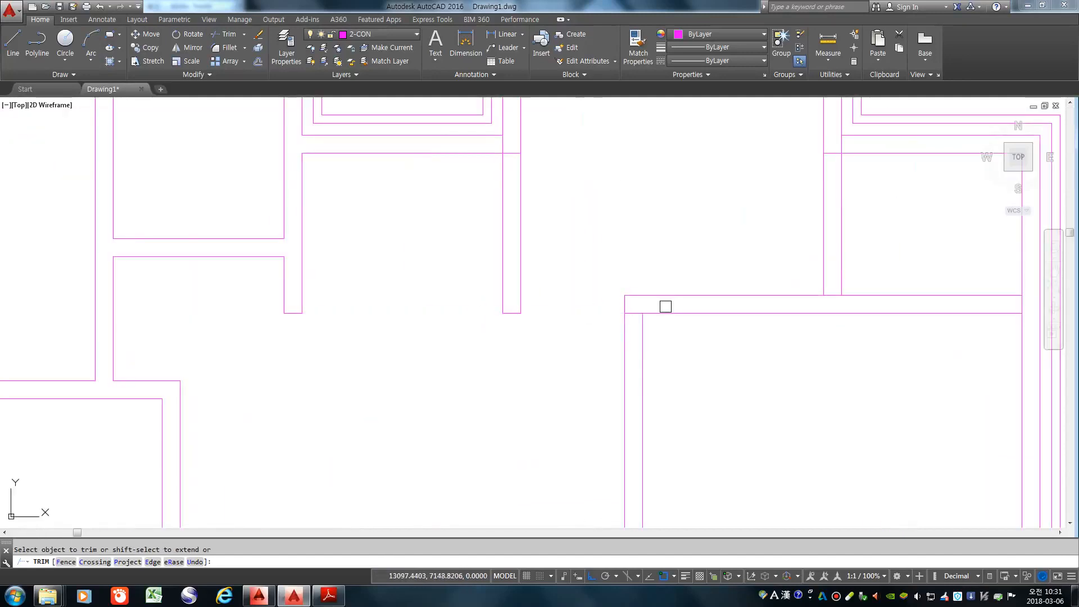
scroll(621, 315, up, 3)
scroll(639, 414, down, 3)
scroll(625, 363, up, 2)
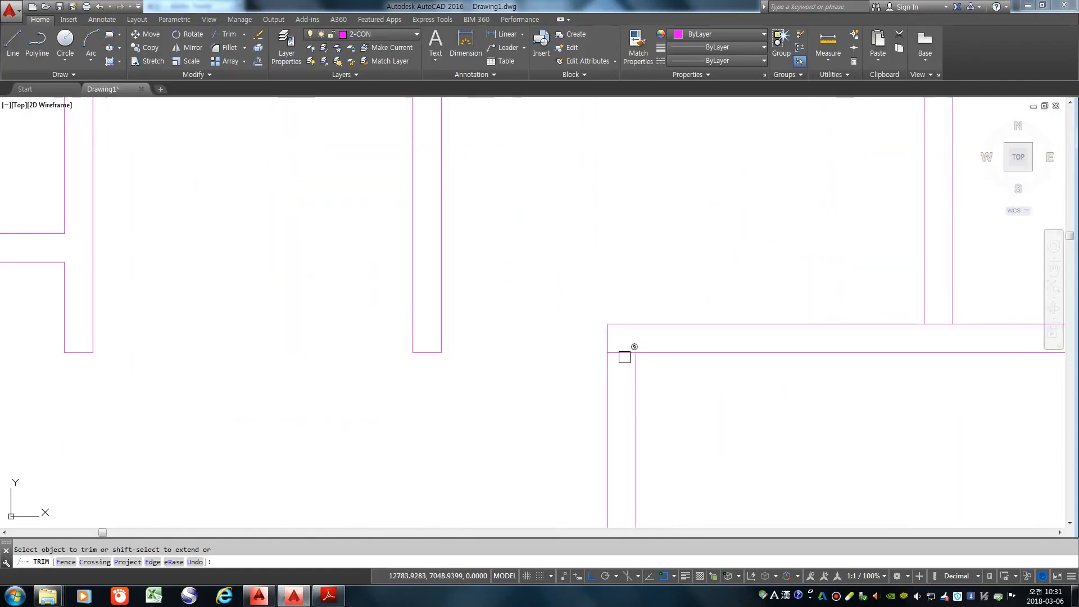
scroll(626, 367, down, 5)
Step: Trim the crossing lines at the recess's right corner, the upper-right exterior step, and both junctions along the small right room's lower wall
scroll(564, 282, up, 7)
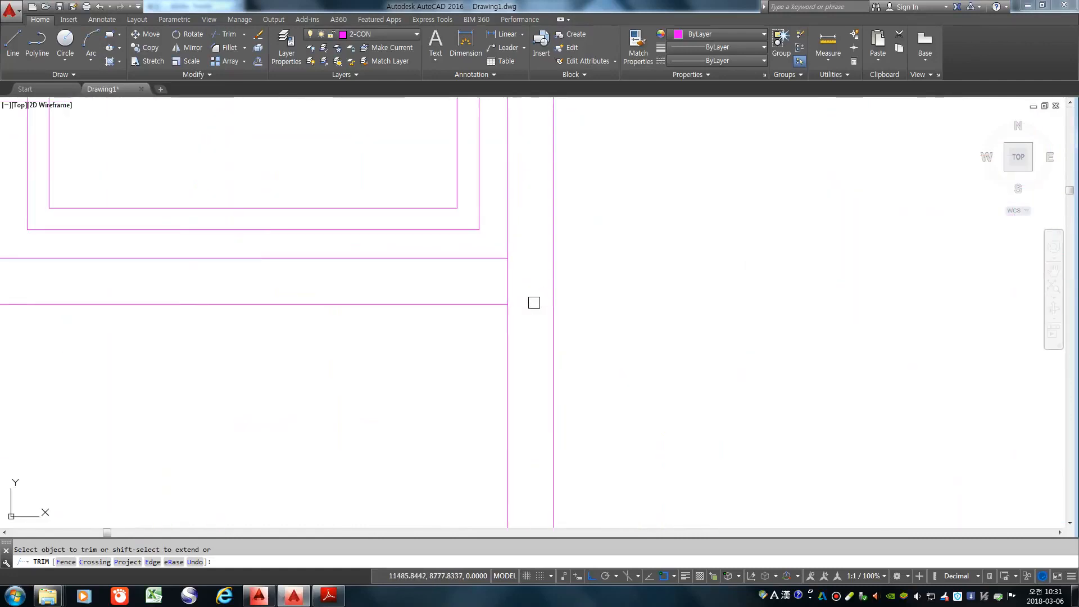
scroll(509, 287, down, 3)
scroll(712, 328, up, 4)
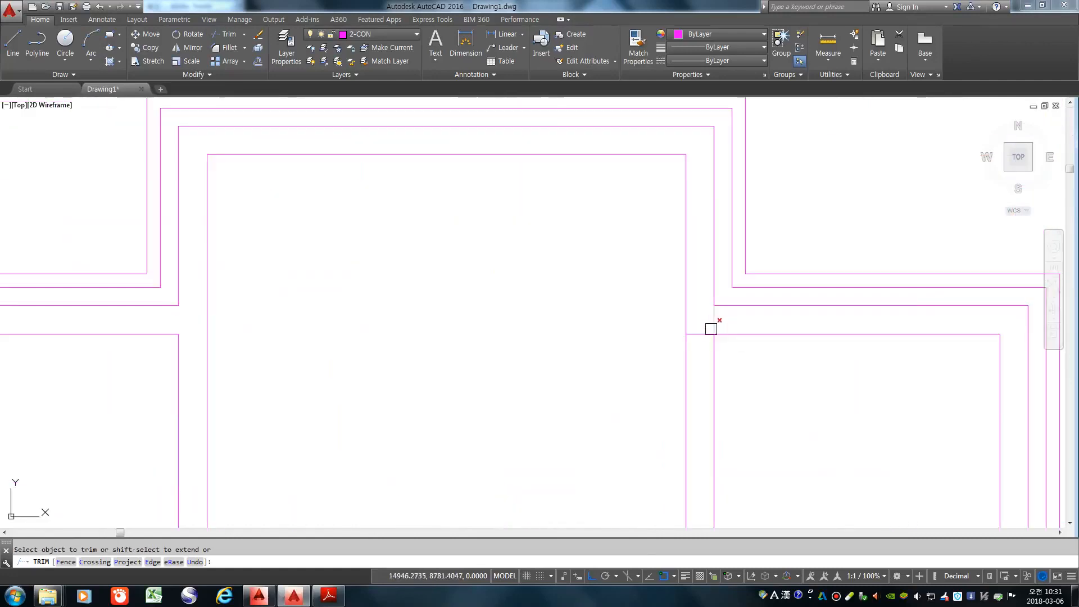
scroll(588, 354, down, 4)
scroll(563, 320, up, 5)
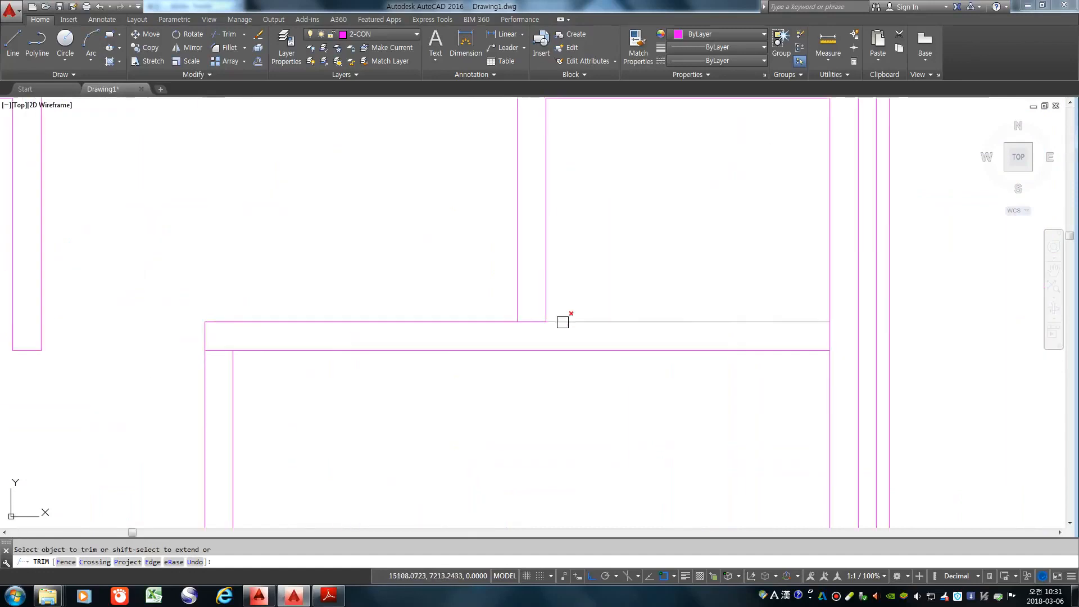
scroll(692, 342, down, 4)
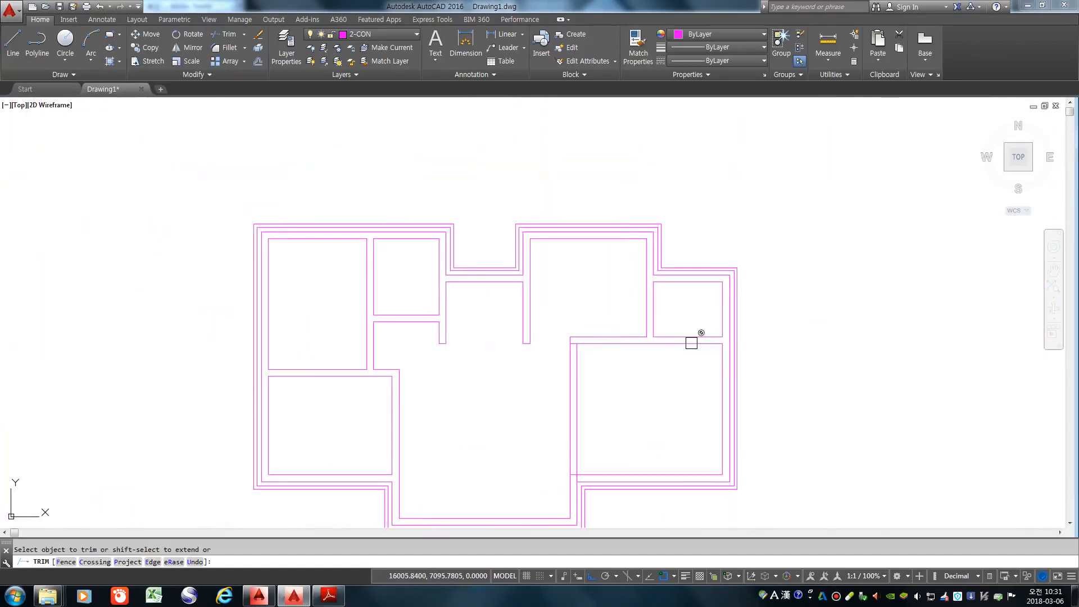
Step: Trim the crossing lines where the lower-right room's lower wall meets the bay's right wall
scroll(646, 289, up, 4)
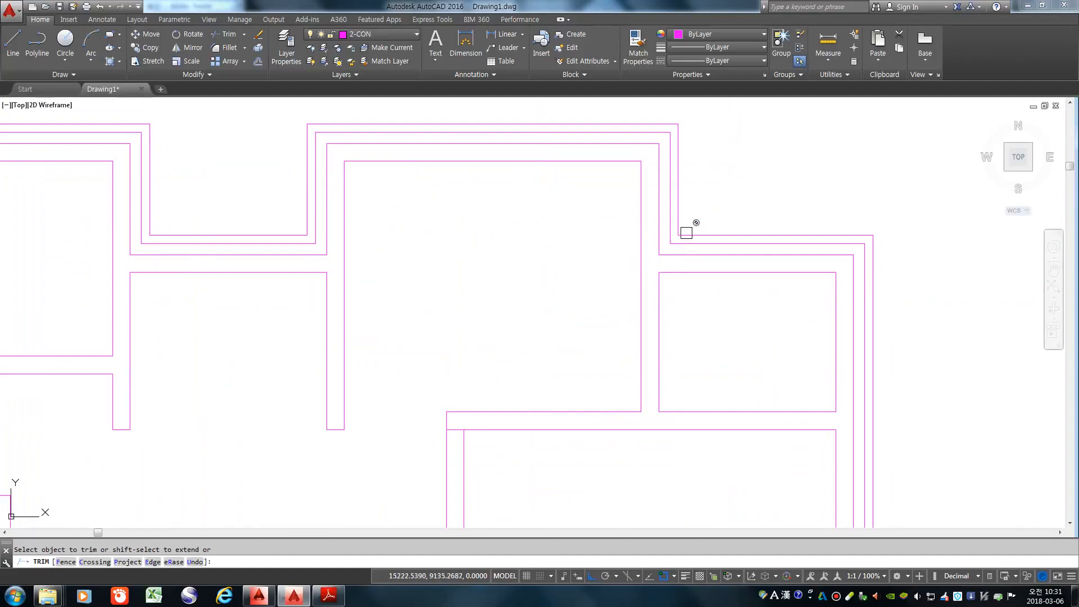
scroll(698, 235, down, 4)
scroll(672, 356, up, 5)
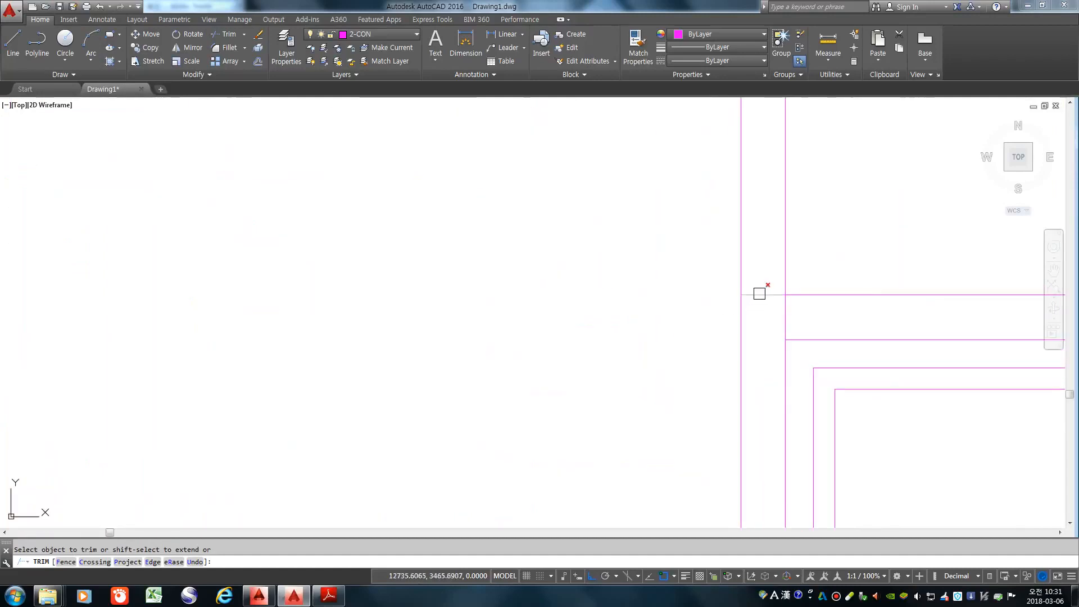
click(762, 289)
click(787, 318)
scroll(771, 320, down, 4)
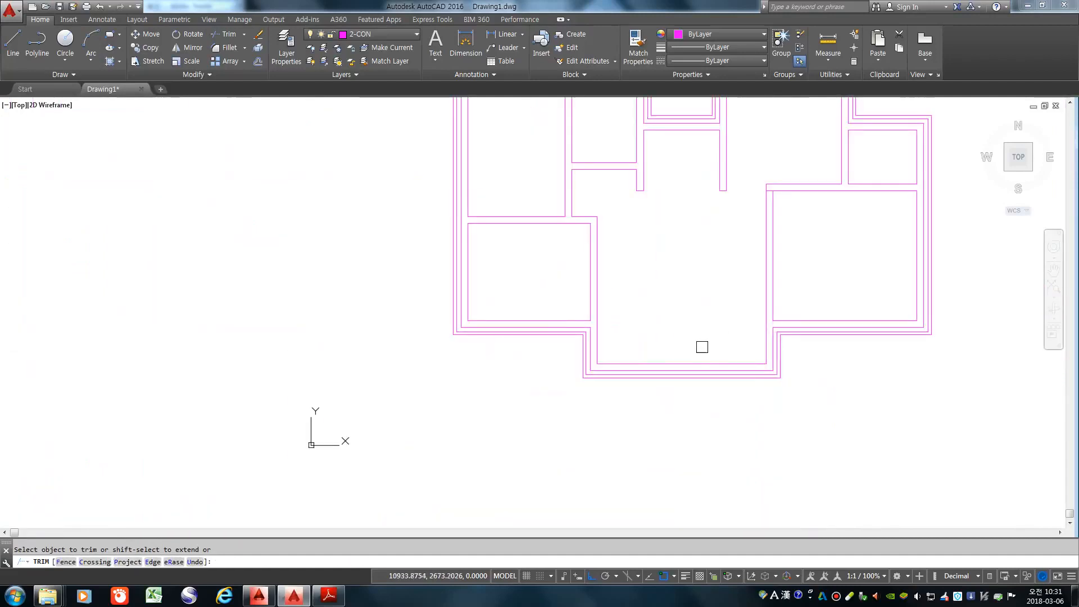
scroll(447, 379, down, 2)
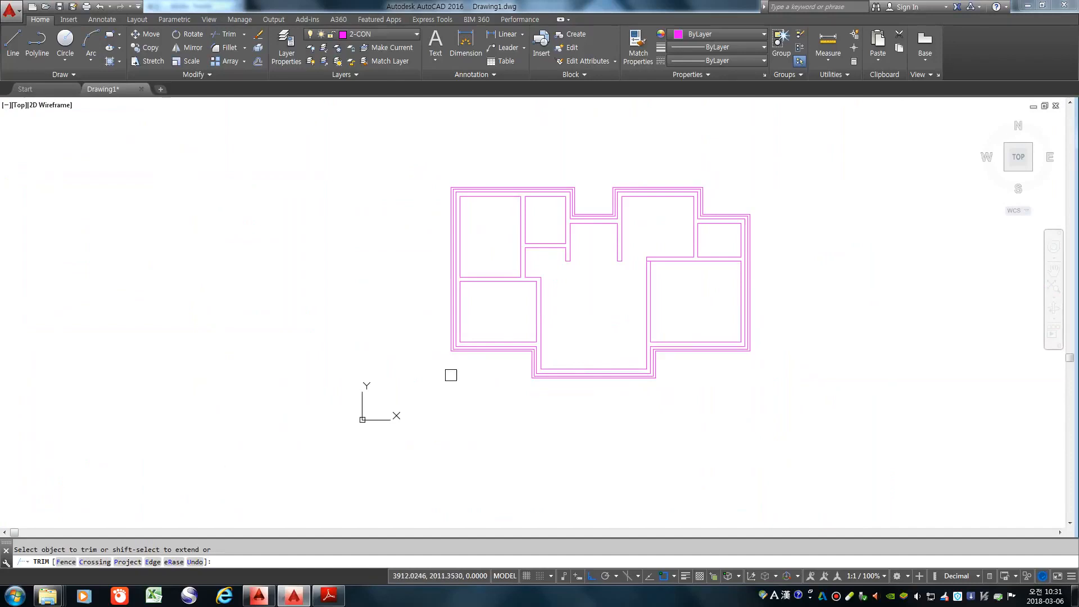
key(Escape)
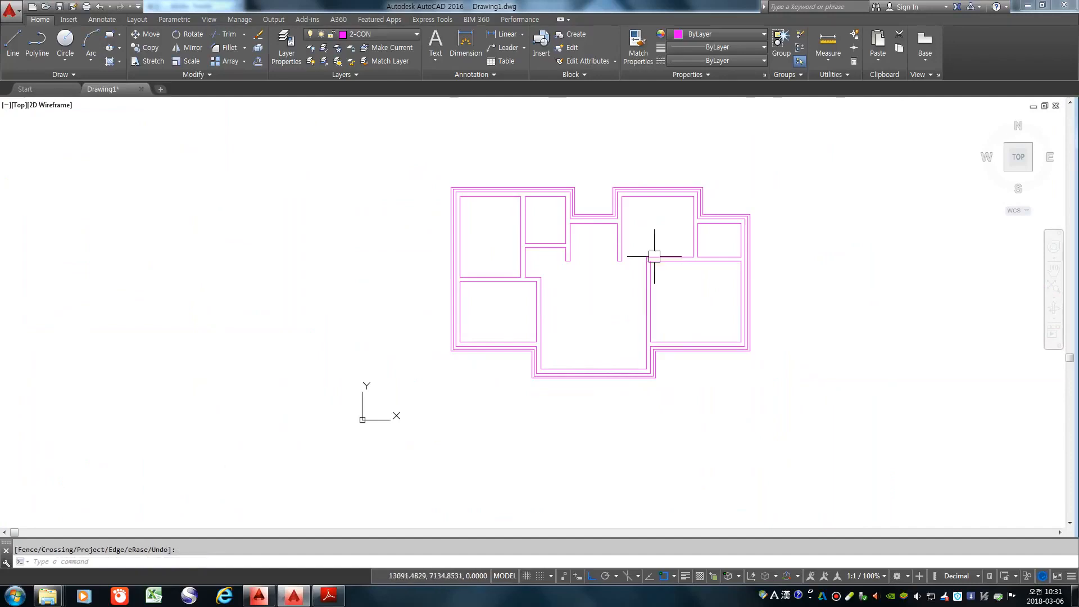
Step: Erase the short leftover line segment across the wall at the lower-right room's upper-left corner
scroll(609, 288, up, 5)
click(589, 311)
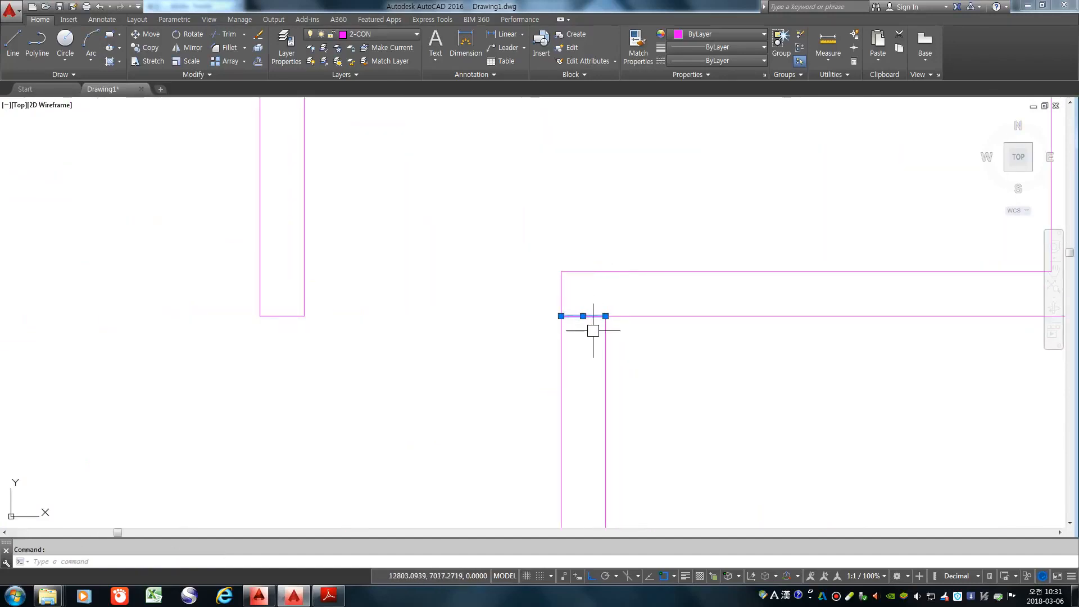
scroll(613, 338, down, 2)
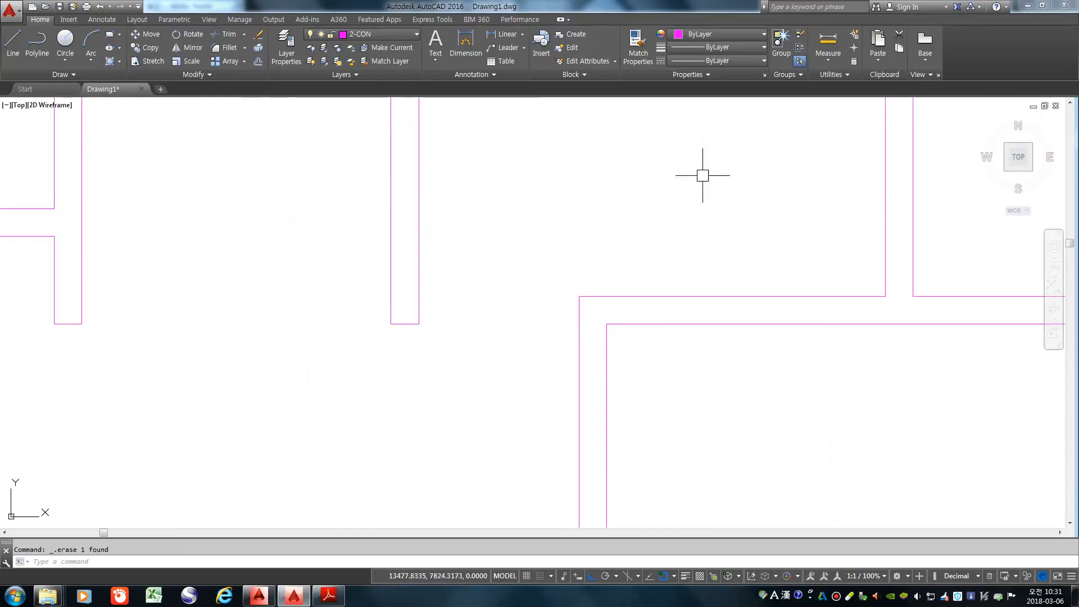
scroll(544, 325, down, 6)
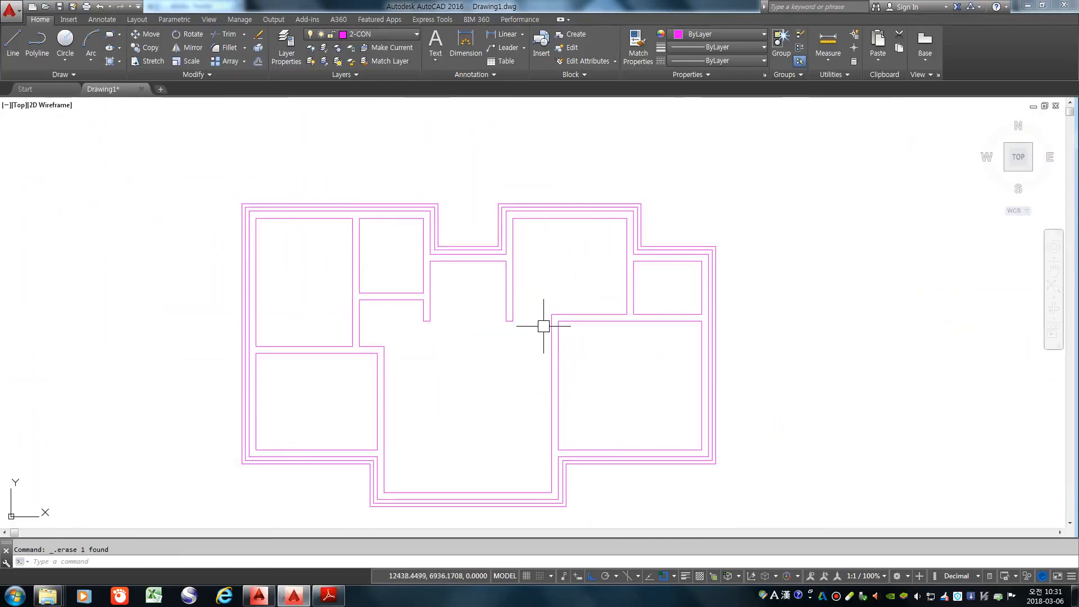
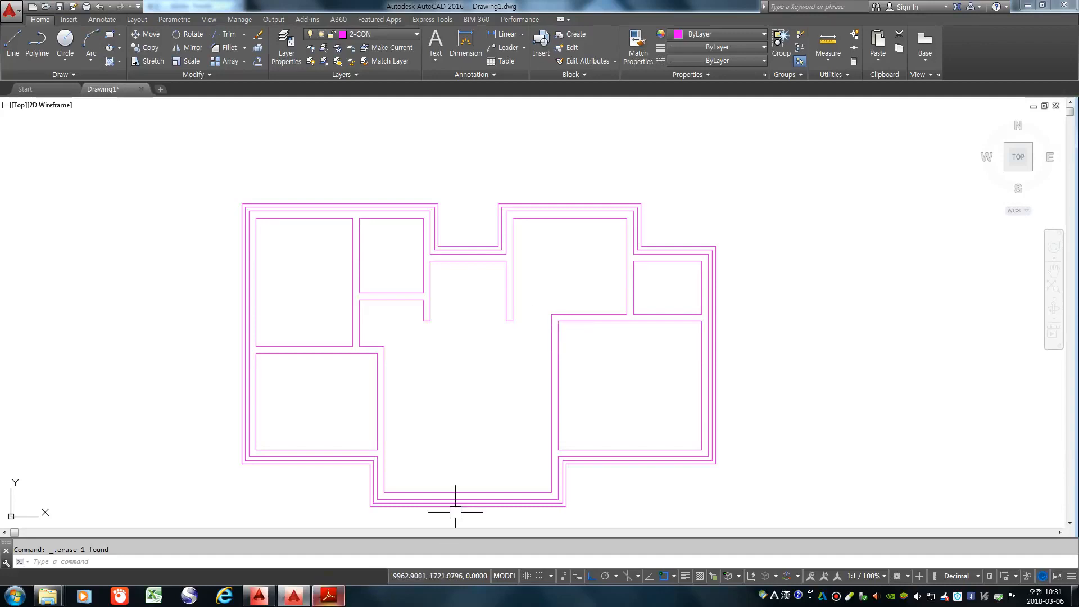
Step: Switch to the reference PDF in Adobe Reader, reduce its zoom to 150%, and go forward to the wall finish instructions on page 11
click(329, 596)
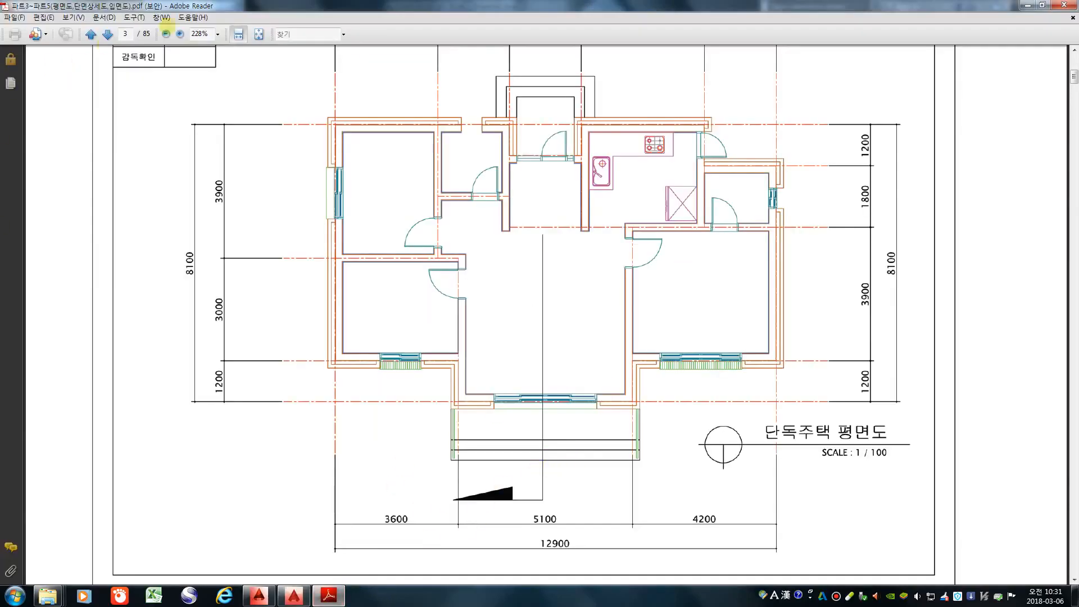
click(166, 34)
click(166, 34)
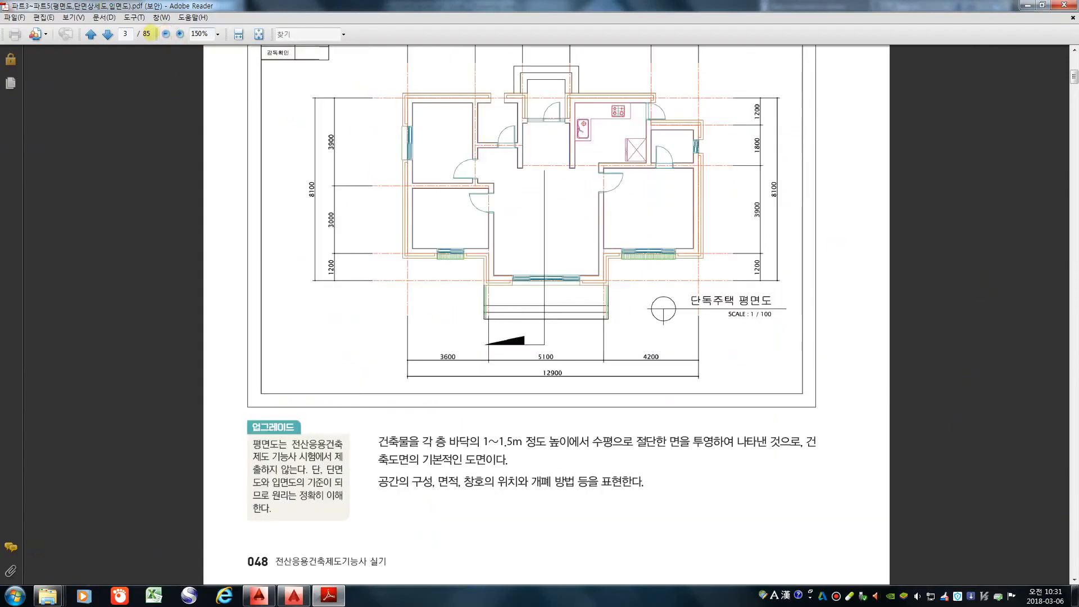
click(108, 35)
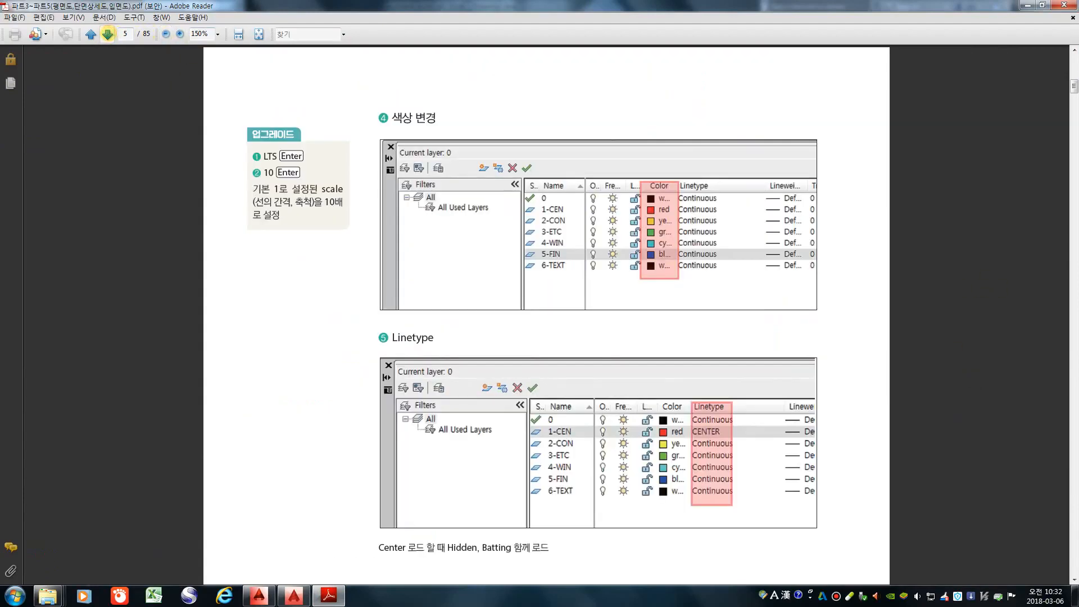
click(107, 34)
click(107, 35)
click(107, 35)
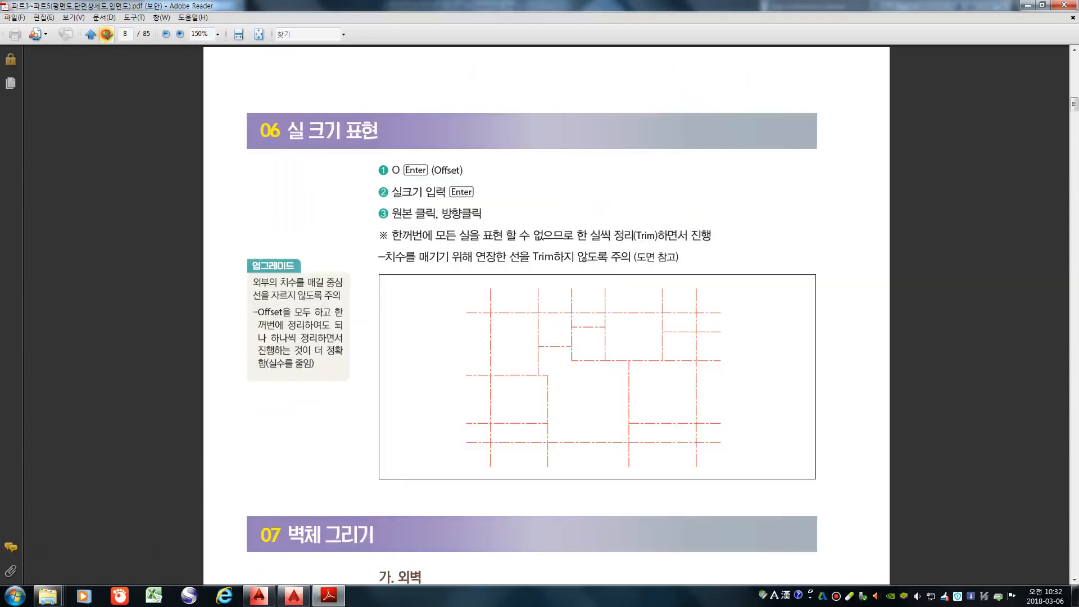
click(107, 34)
click(107, 34)
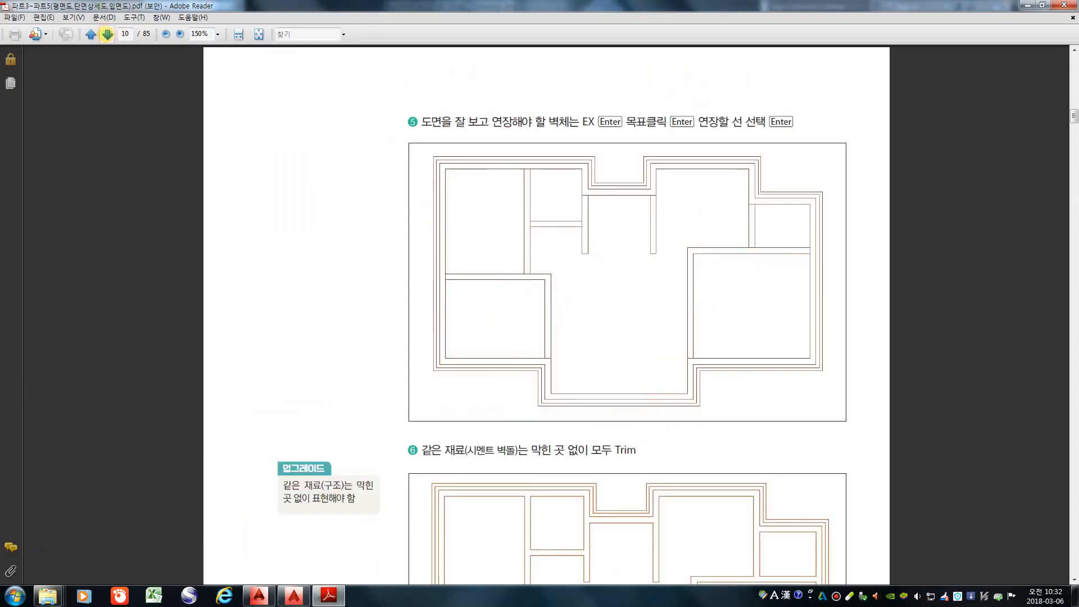
click(107, 35)
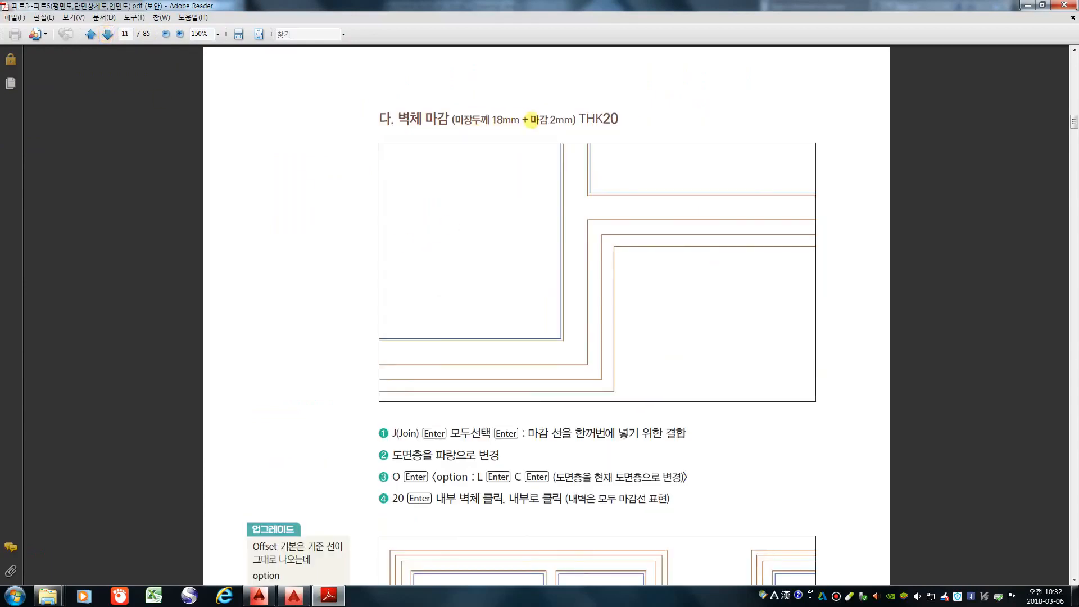
Step: Examine the wall finish thickness specification in the page heading, and return to the AutoCAD drawing
drag(529, 120, 564, 121)
click(531, 133)
drag(603, 119, 620, 119)
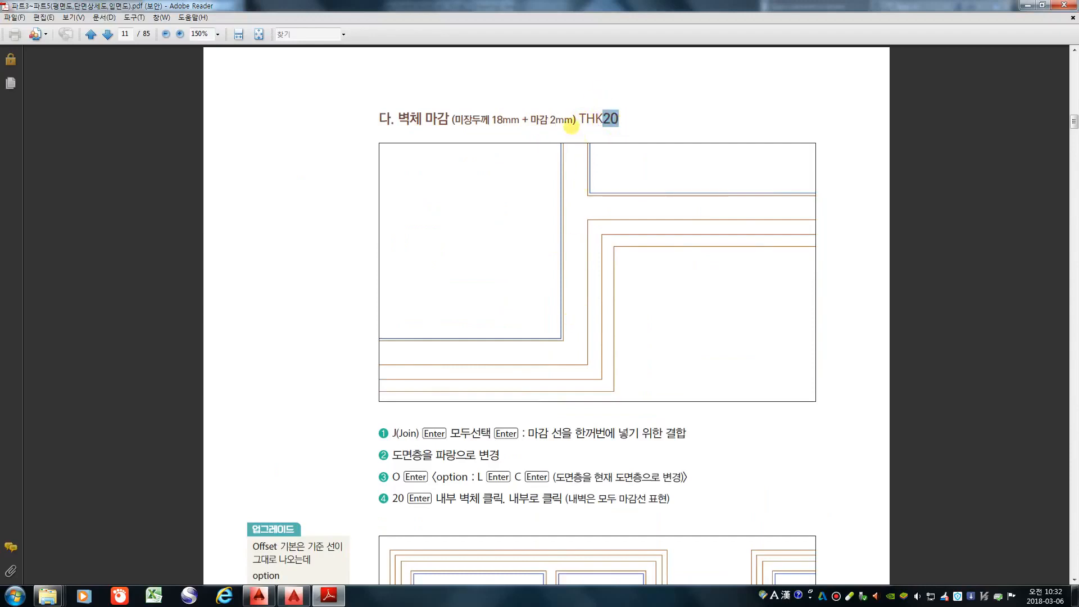
click(571, 125)
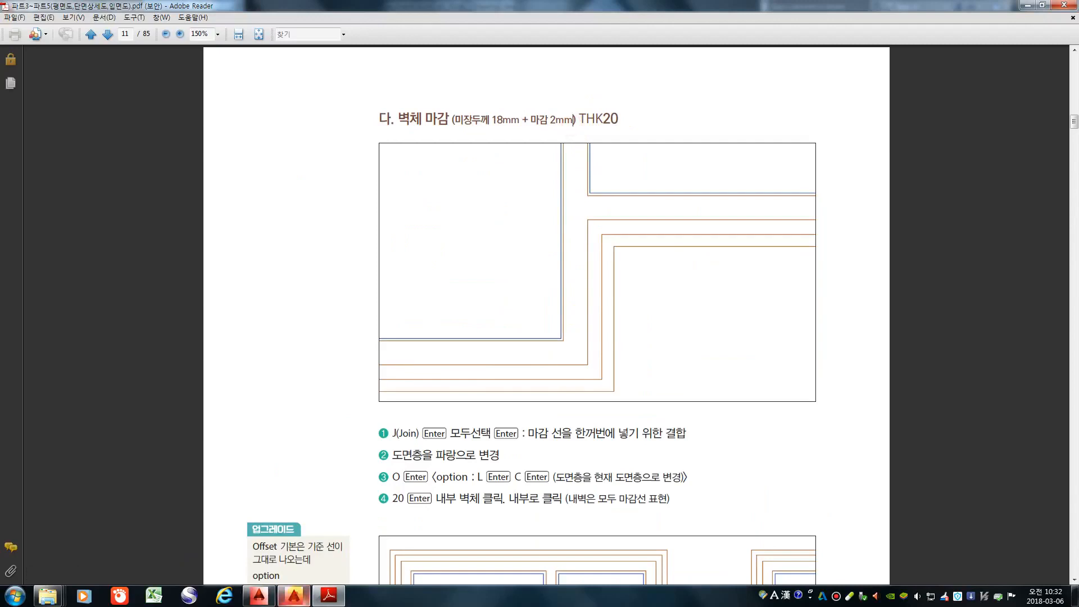
click(295, 597)
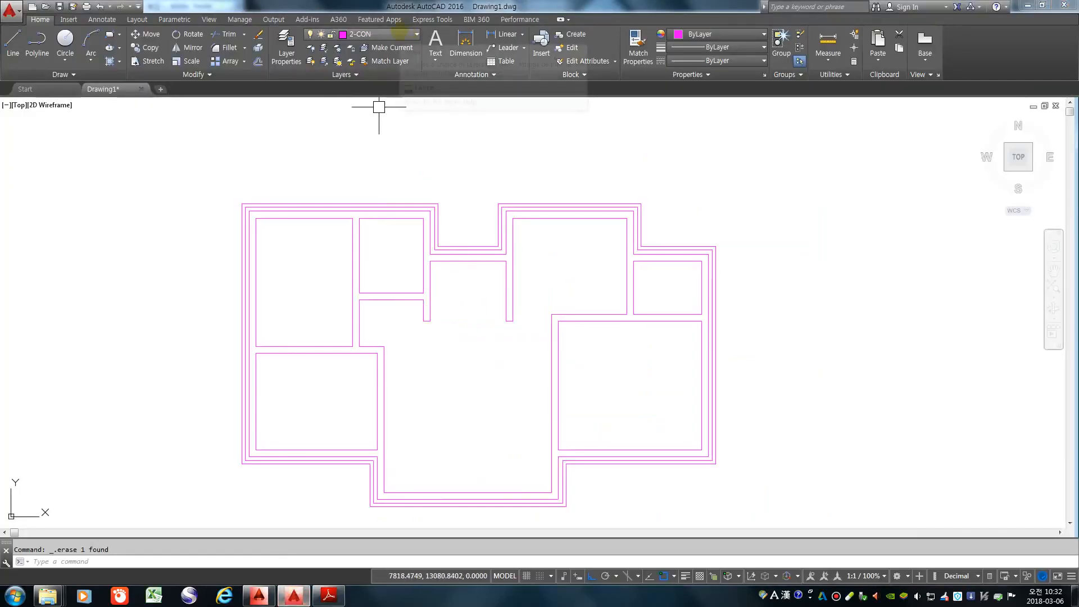
Step: Offset the upper-left room's top and left wall lines inward by 20
text(o)
key(Return)
text(20)
key(Return)
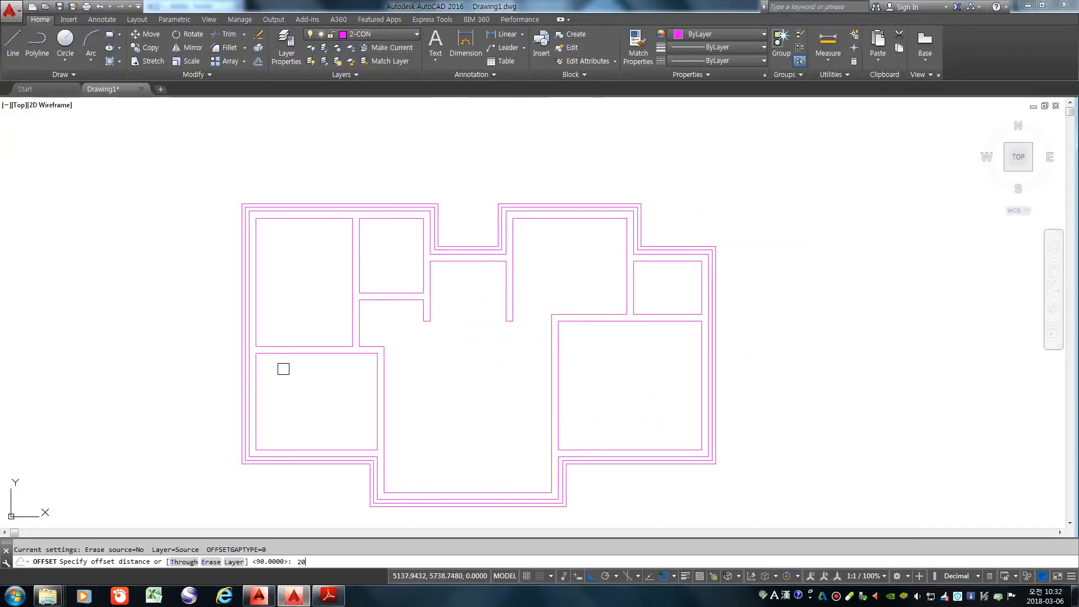
scroll(288, 216, up, 2)
click(279, 224)
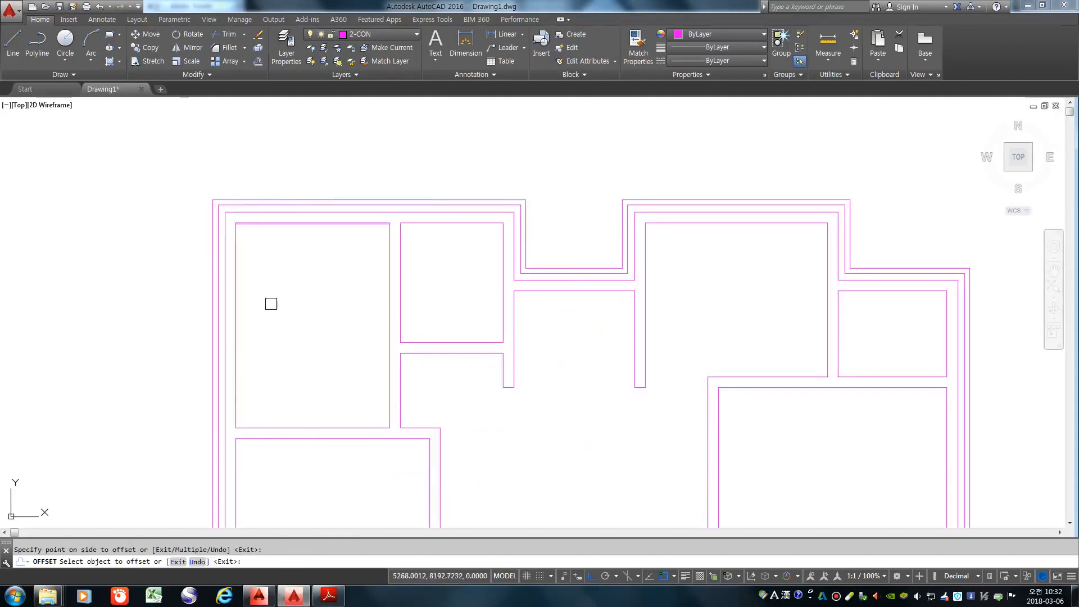
scroll(265, 236, up, 5)
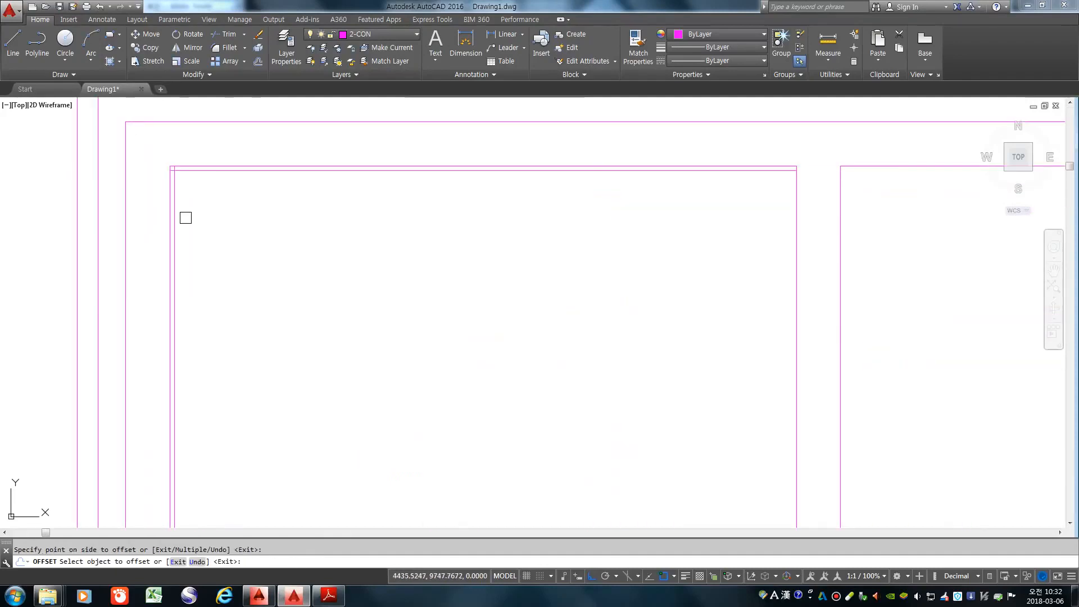
Step: Fillet the two offset lines into a clean corner at the room's upper-left
key(Escape)
scroll(166, 161, up, 3)
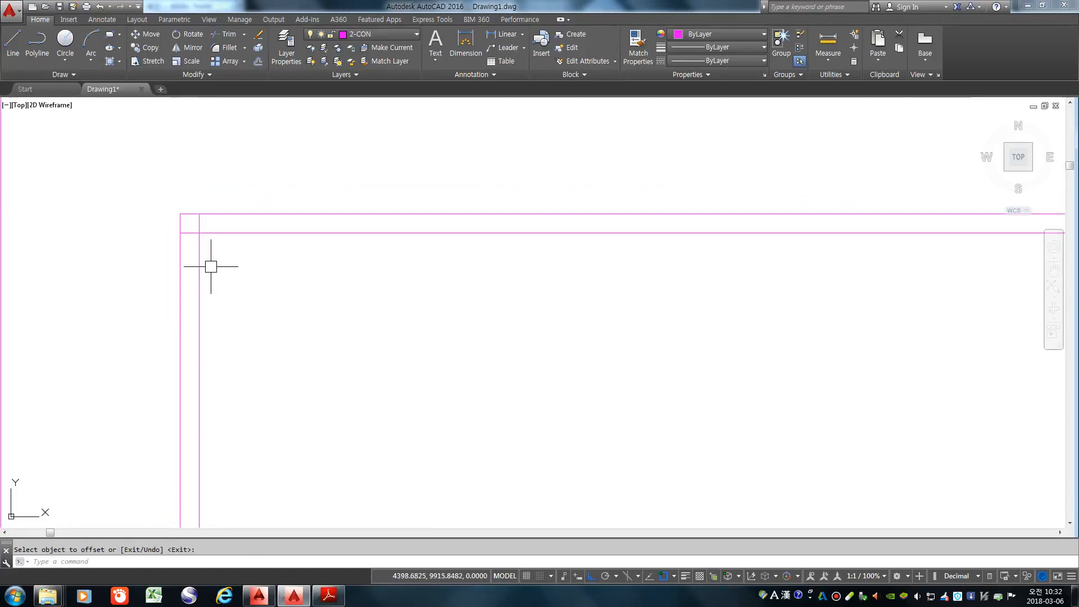
text(f)
key(space)
click(201, 249)
scroll(225, 258, down, 3)
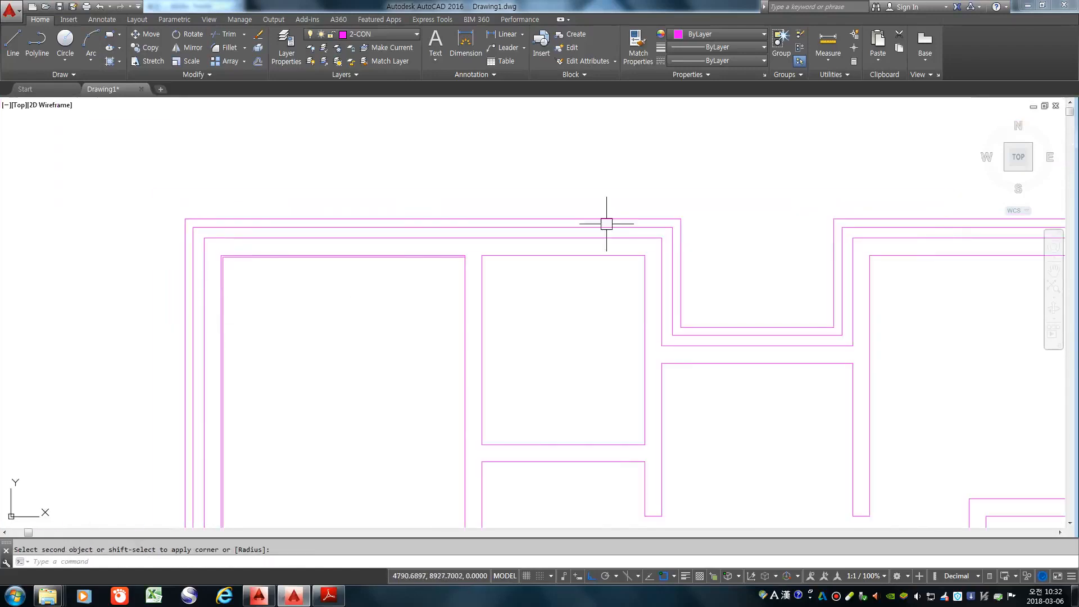
Step: Erase the two trial offset lines inside the upper-left room
scroll(223, 259, up, 5)
text(e)
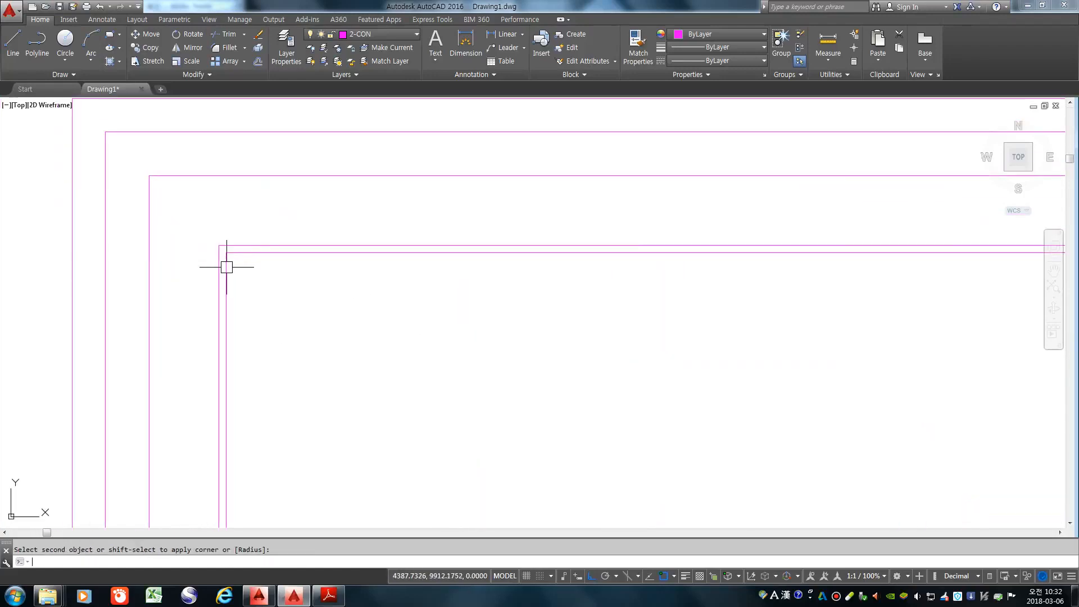
key(space)
click(226, 267)
key(space)
scroll(261, 250, down, 5)
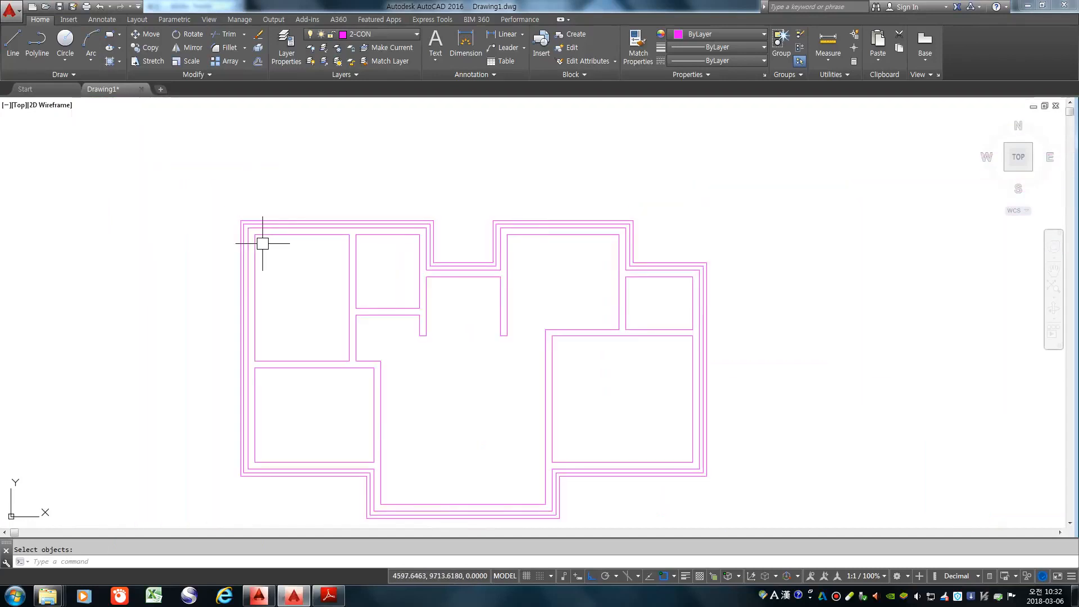
Step: Join all wall lines of the floor plan into polylines
scroll(344, 258, down, 4)
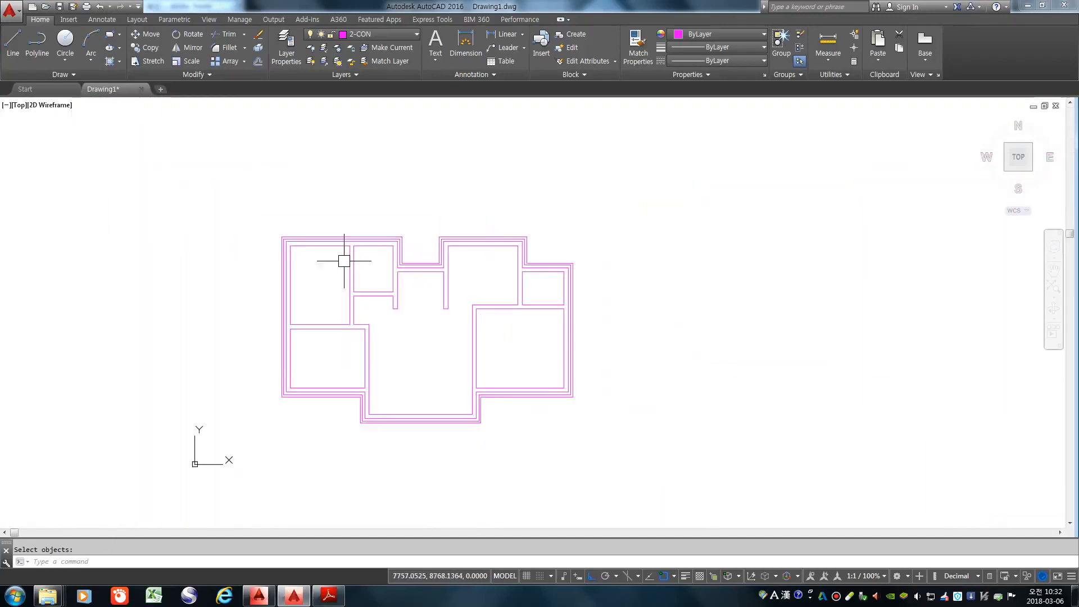
scroll(380, 320, up, 3)
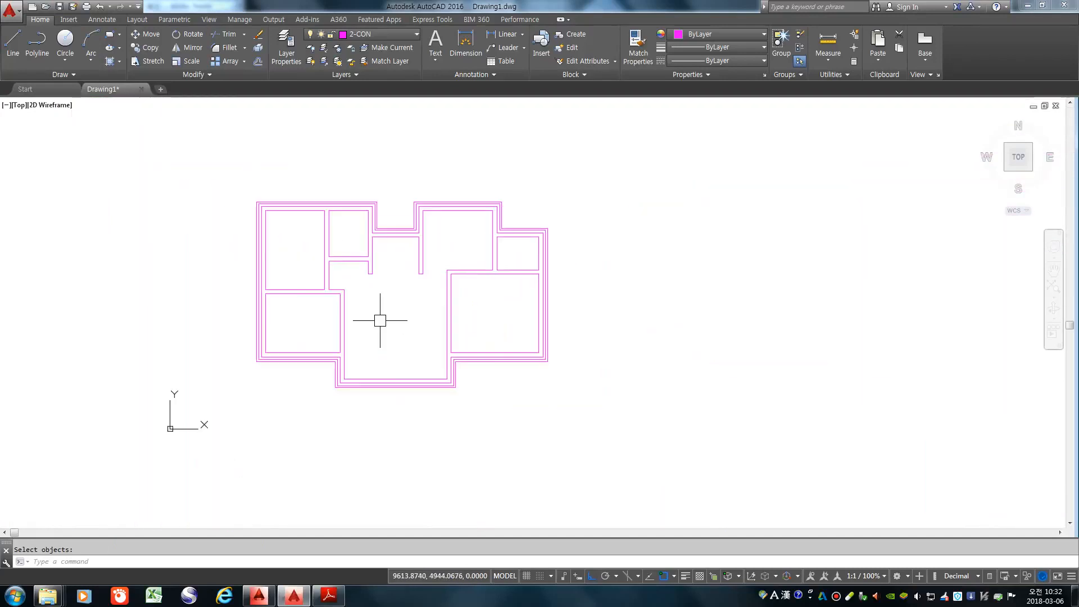
key(Return)
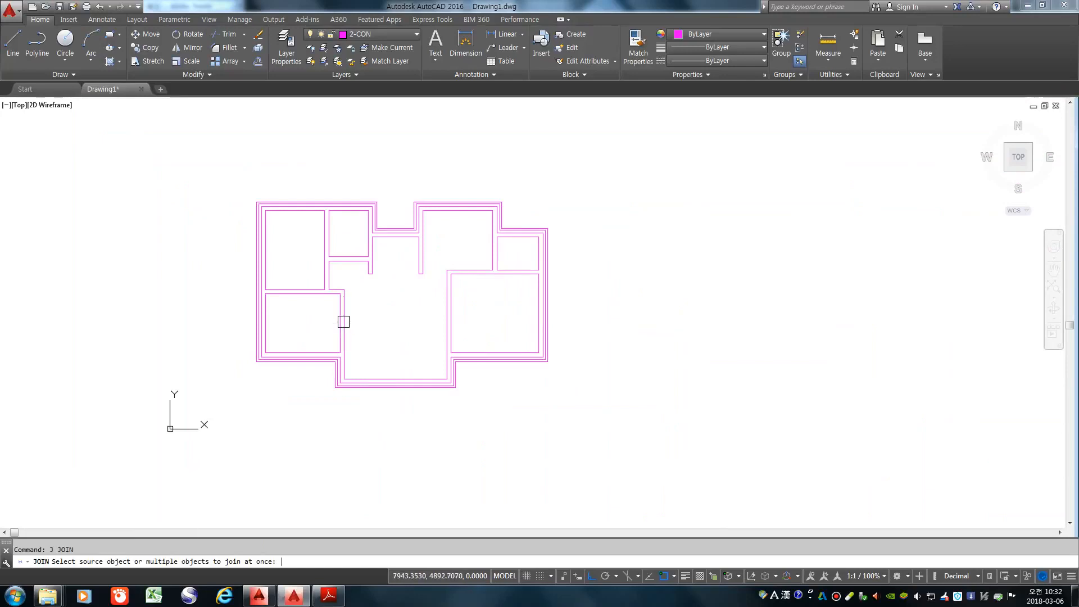
click(207, 151)
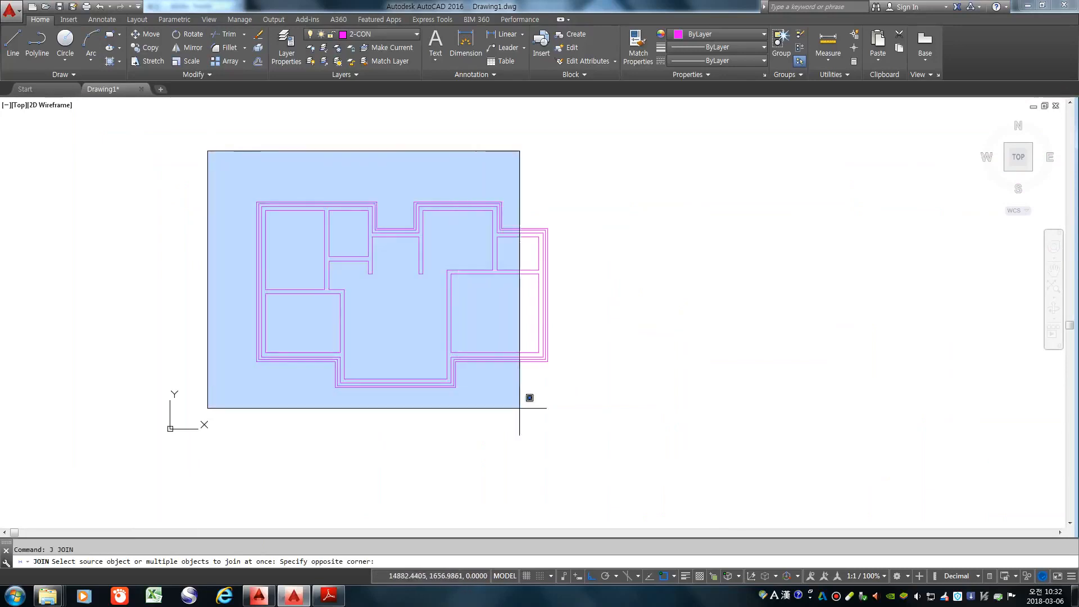
click(655, 455)
key(Return)
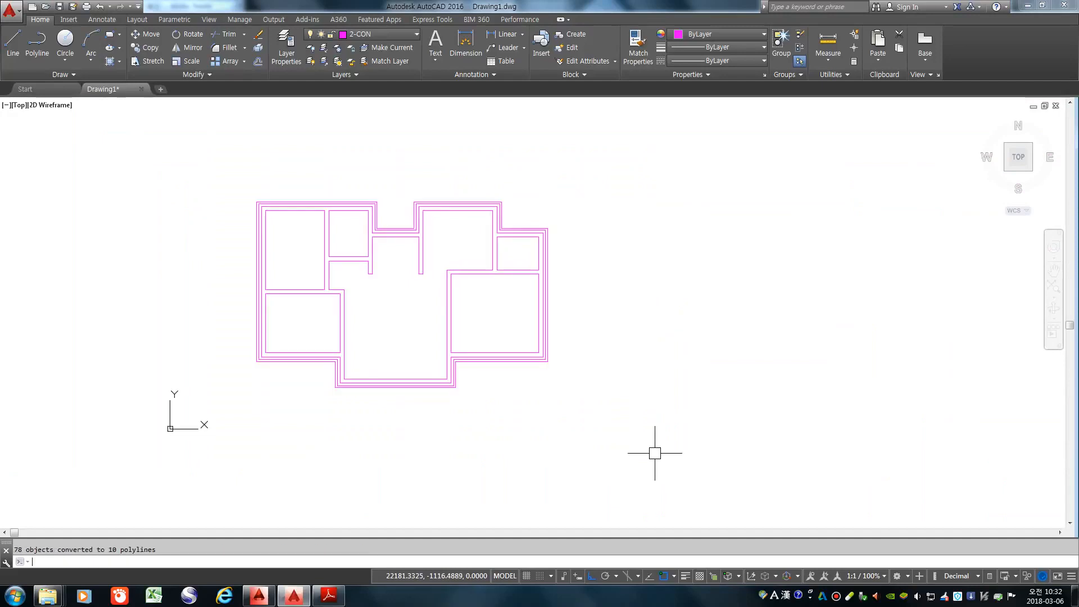
Step: Check the joined outlines by selecting the upper rooms' walls, and clear the selection
scroll(374, 202, up, 4)
click(219, 223)
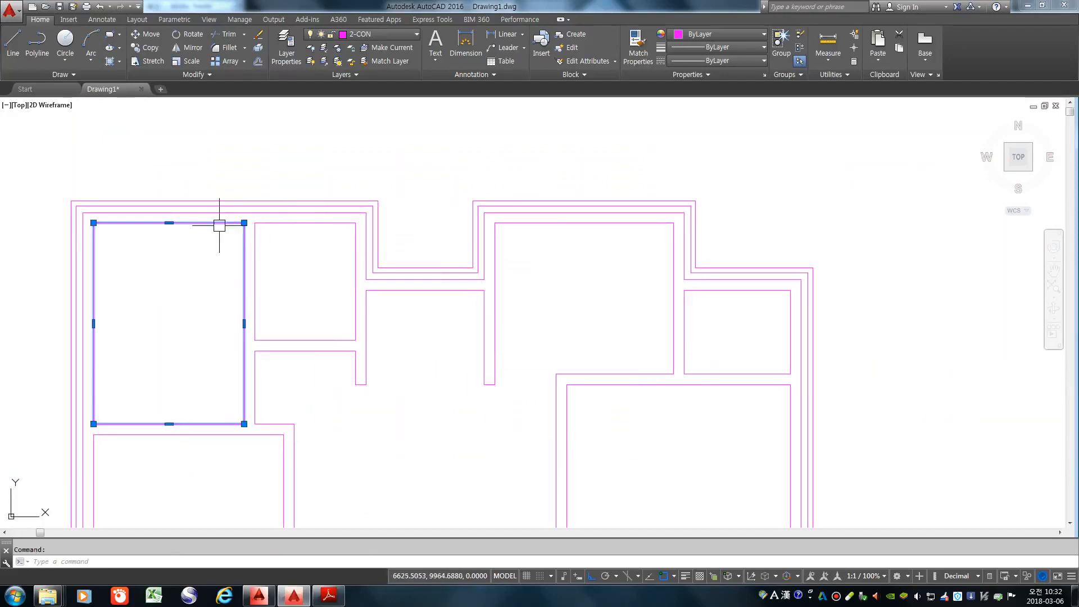
click(355, 270)
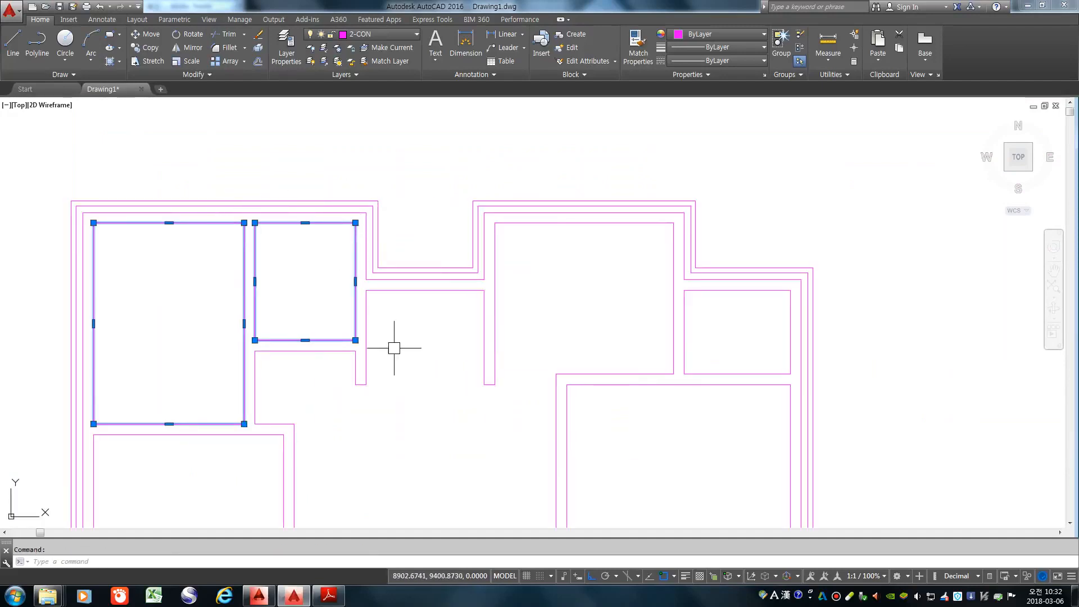
click(566, 222)
scroll(624, 315, down, 4)
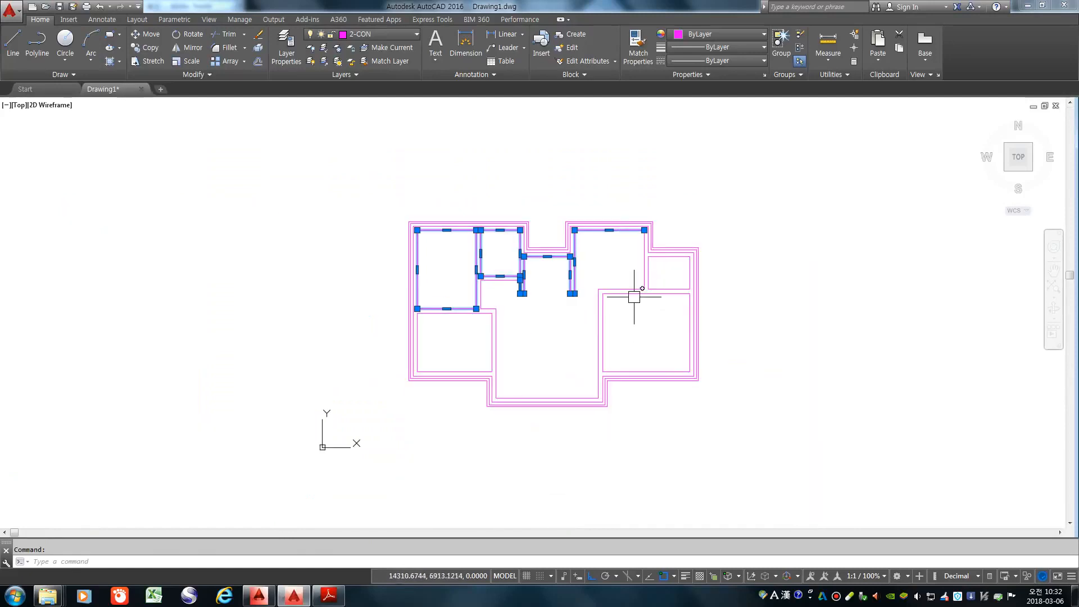
click(634, 294)
key(Escape)
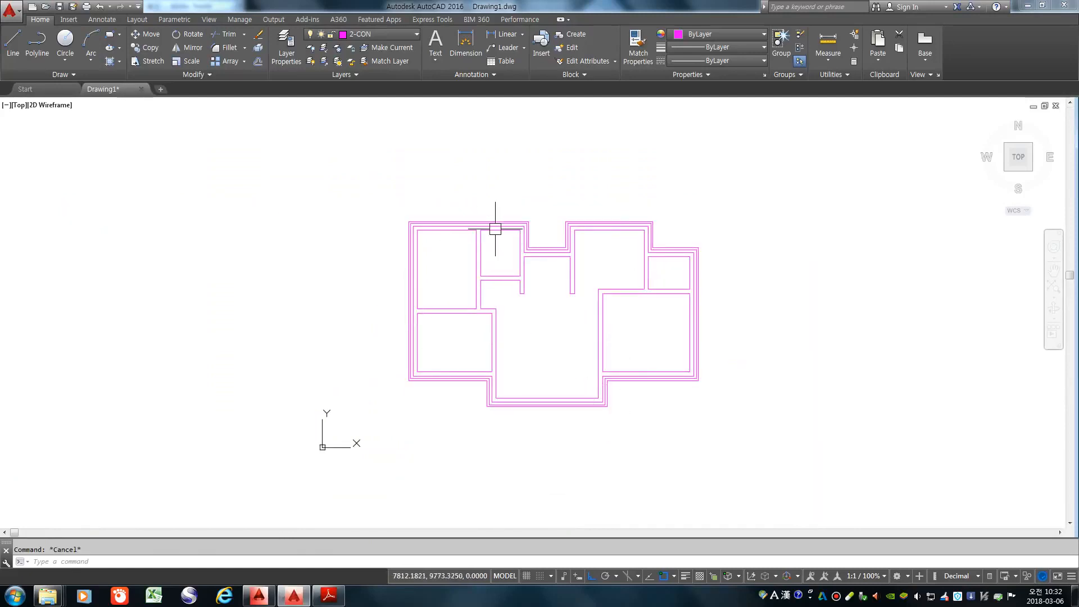
Step: Make 5-FIN the current layer
scroll(494, 229, up, 2)
click(365, 34)
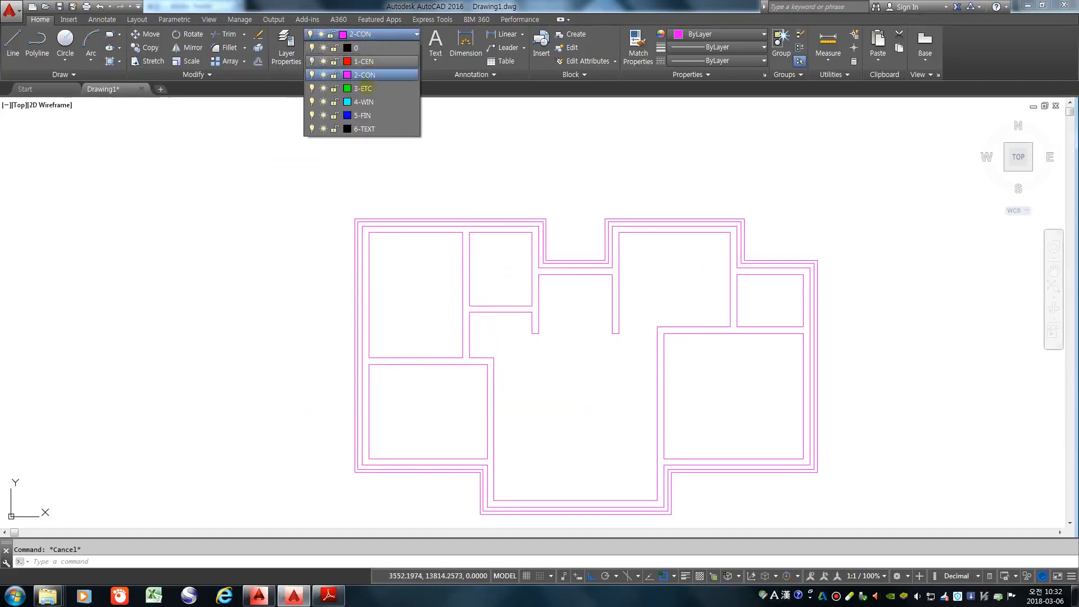
click(366, 116)
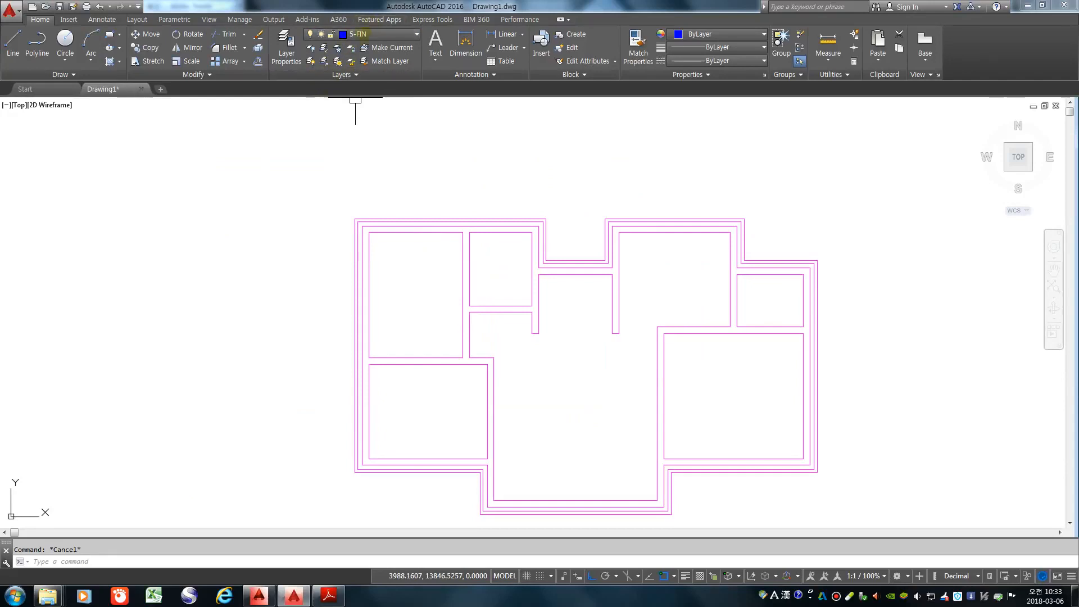
Step: Offset the upper-left room's joined outline inward by 20
scroll(413, 239, up, 4)
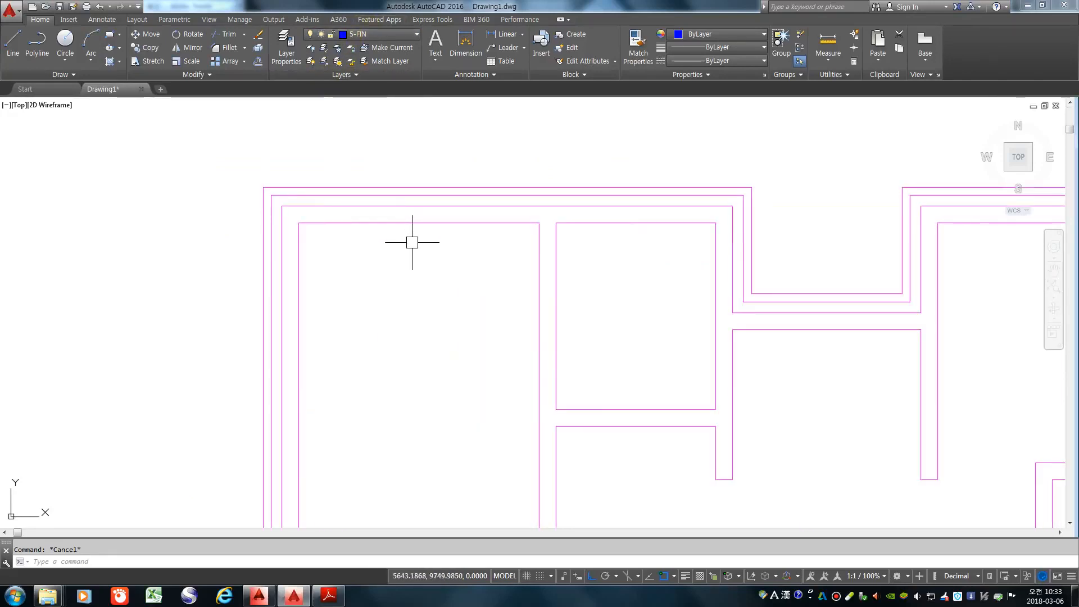
key(Return)
key(Return)
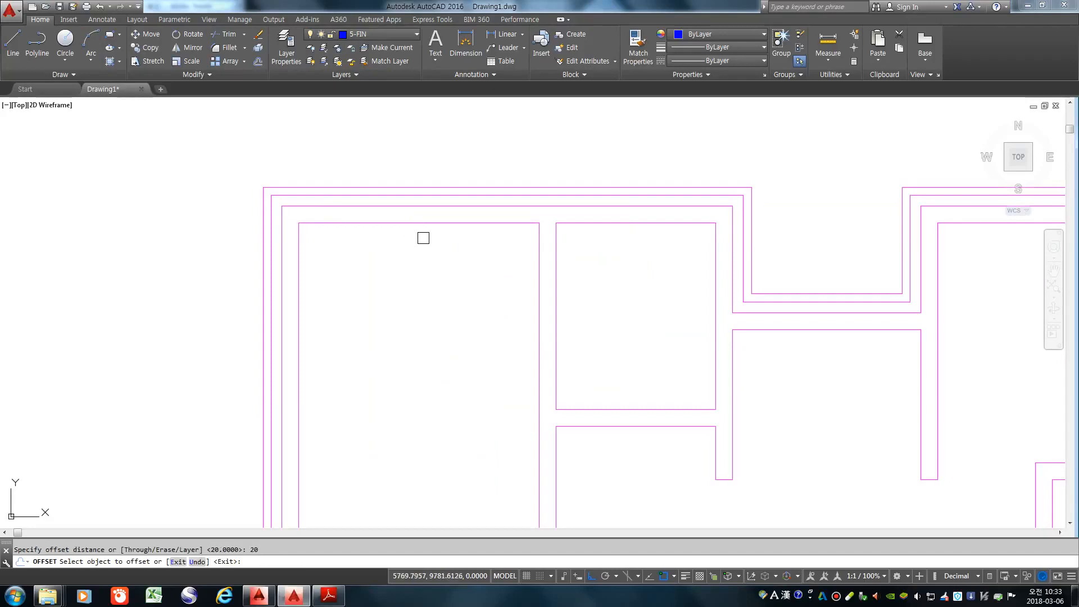
click(423, 224)
click(417, 308)
key(Return)
scroll(297, 224, up, 6)
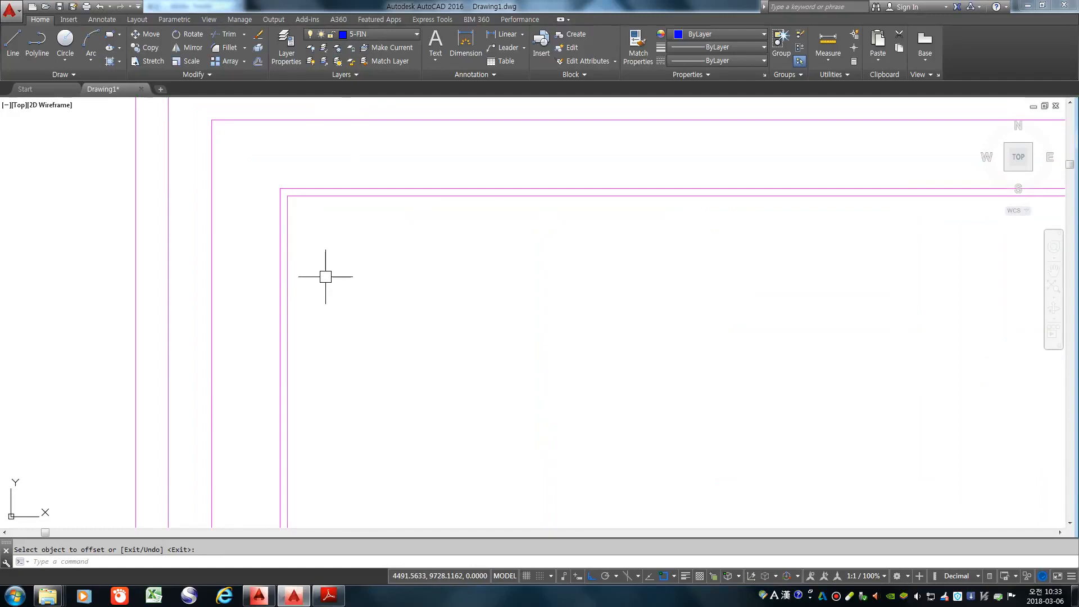
Step: Erase the offset outline inside the upper-left room
scroll(294, 268, down, 4)
scroll(255, 251, up, 6)
key(Escape)
text(e)
key(Return)
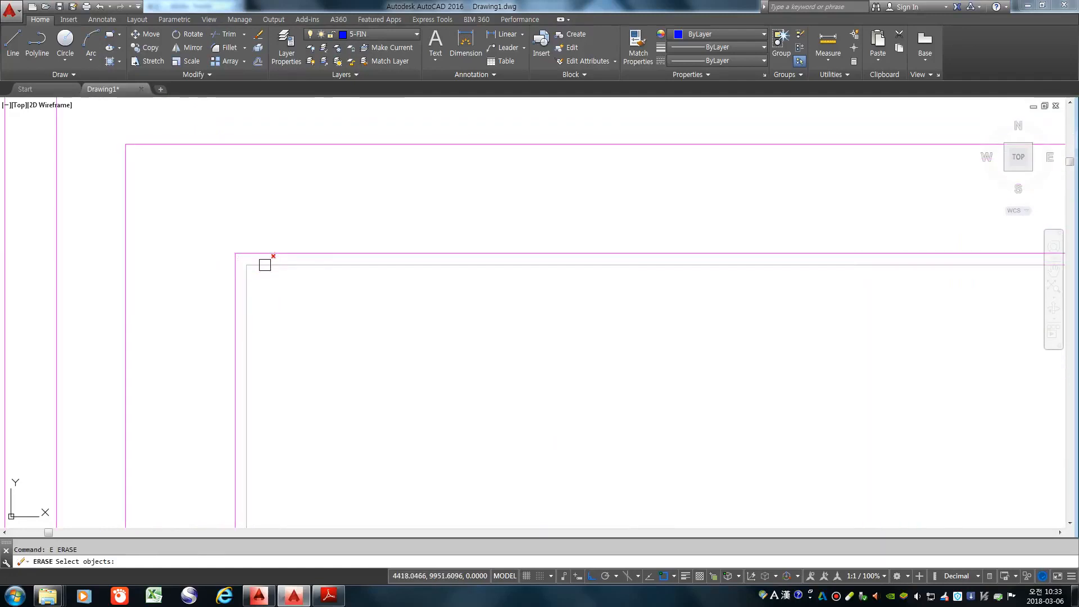
click(264, 265)
key(Return)
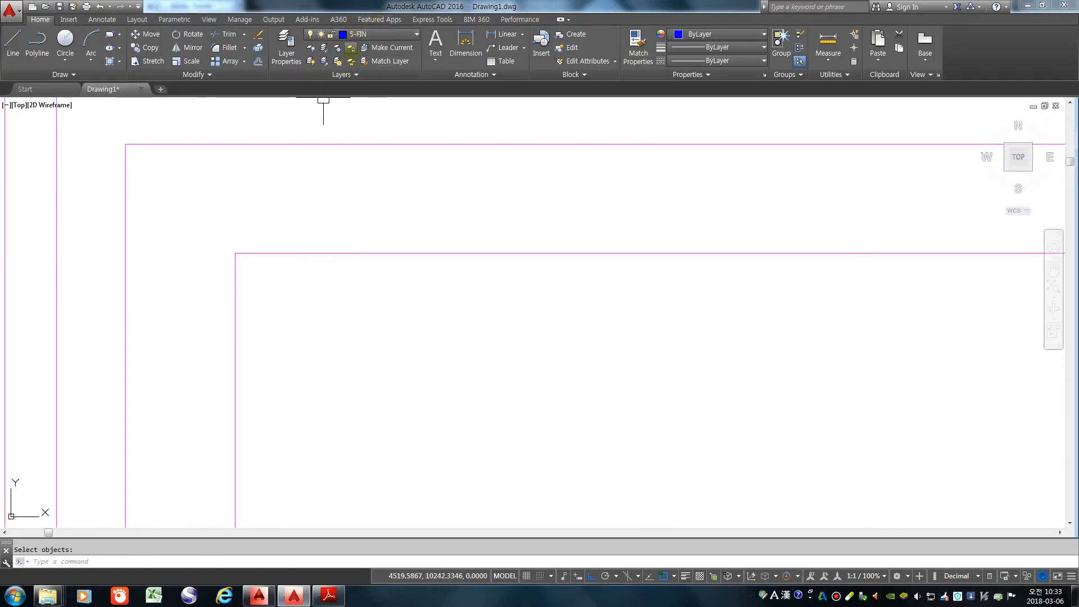
Step: Start an Offset that places its copies on the current layer, with a distance of 20
scroll(269, 231, down, 2)
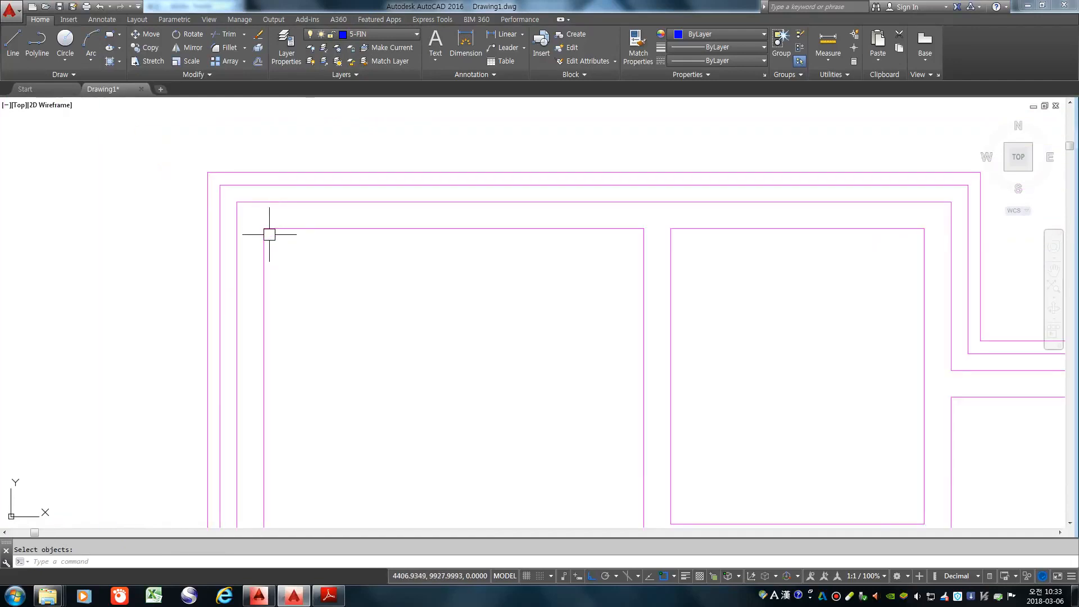
text(o)
key(Return)
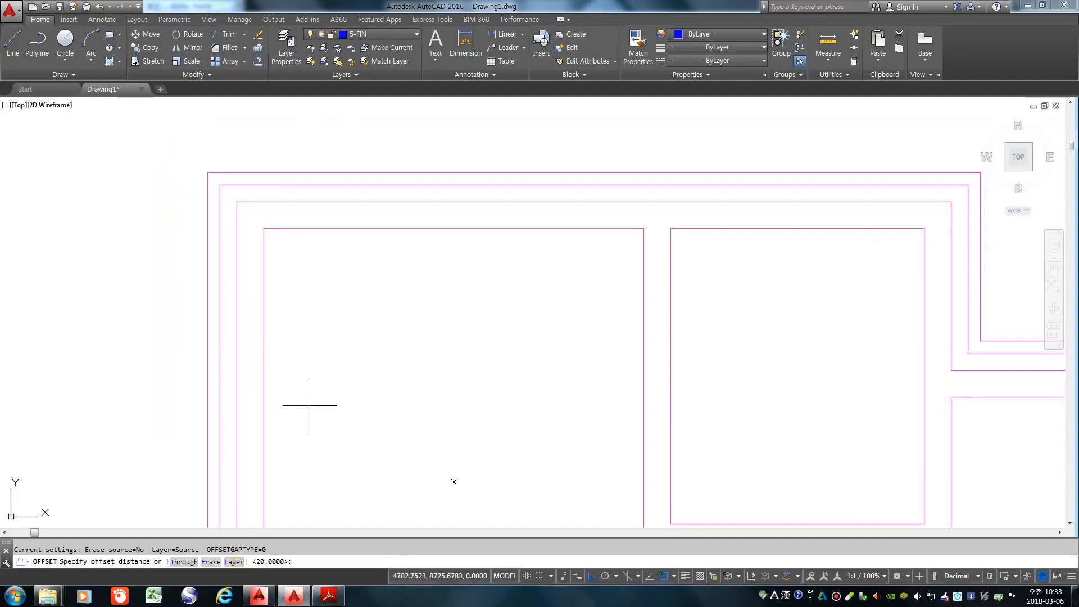
text(L)
key(BackSpace)
key(Return)
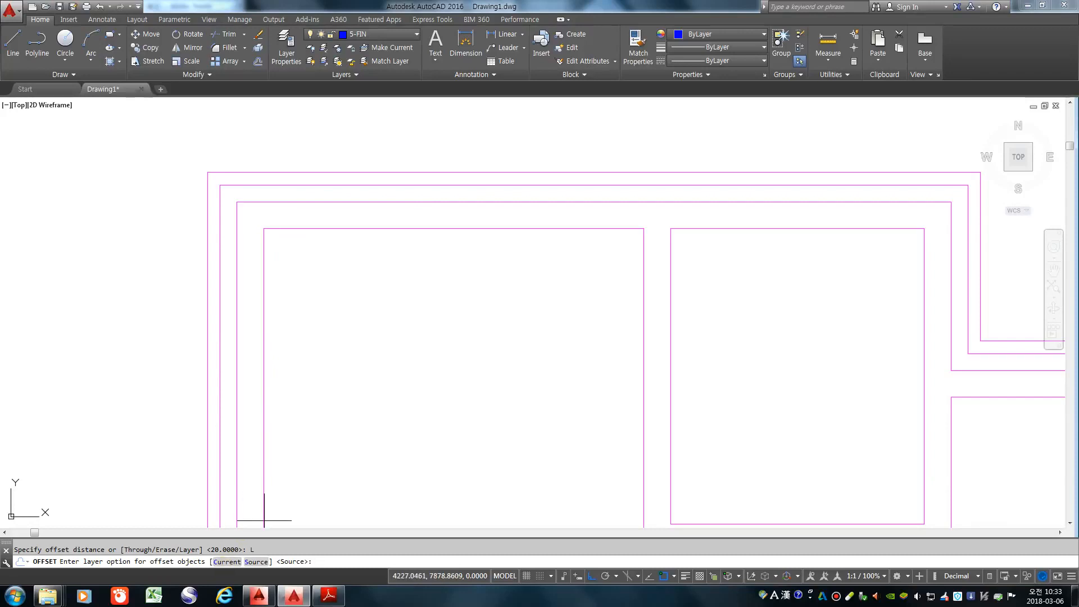
key(Return)
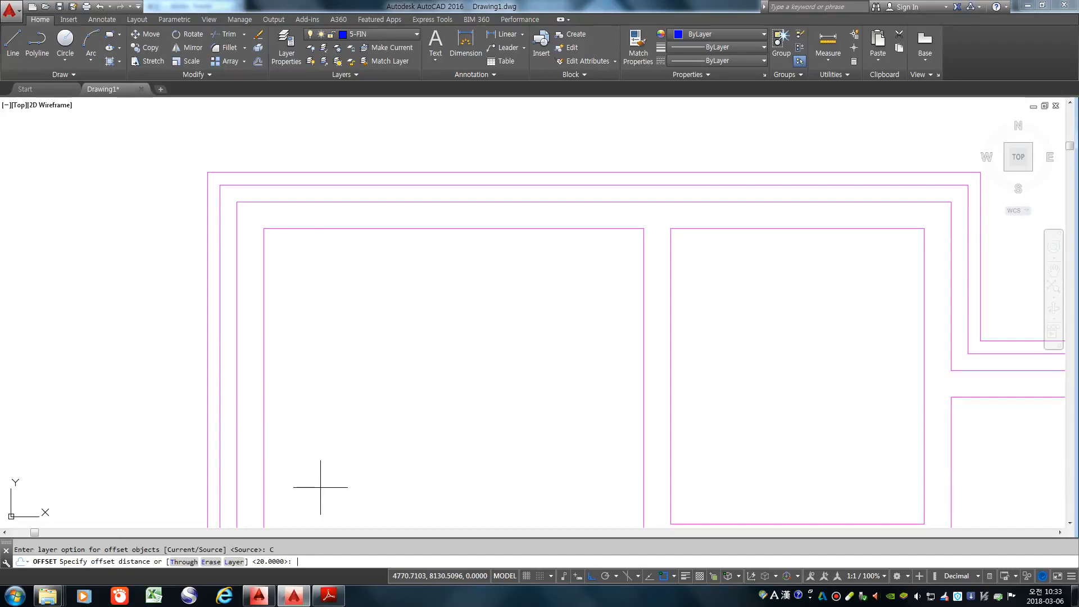
text(20)
key(Return)
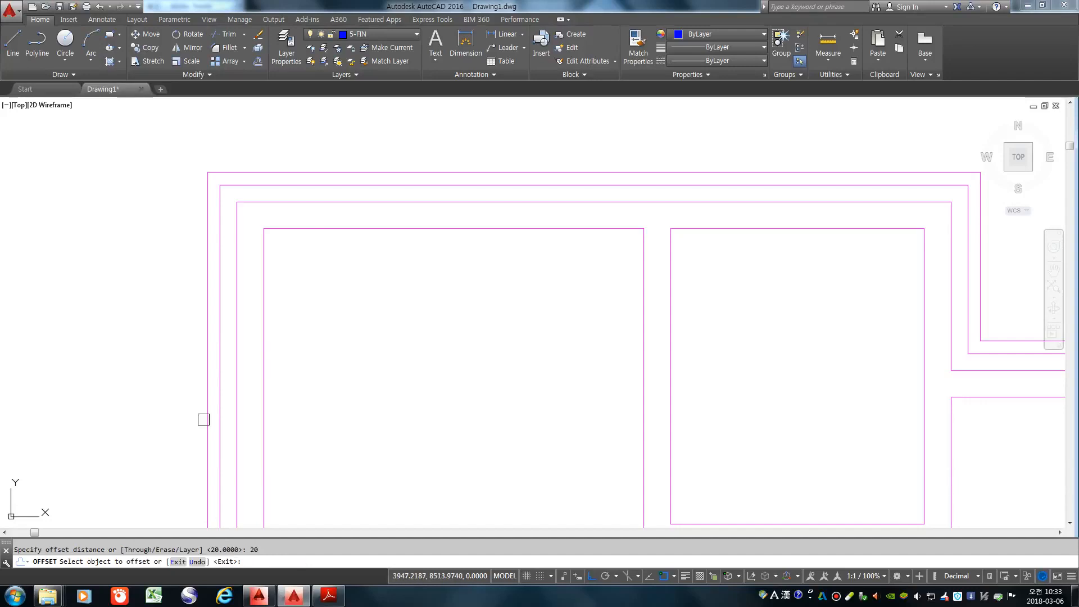
Step: Offset the outlines of the upper-left room and the small room beside it inward
scroll(245, 364, down, 4)
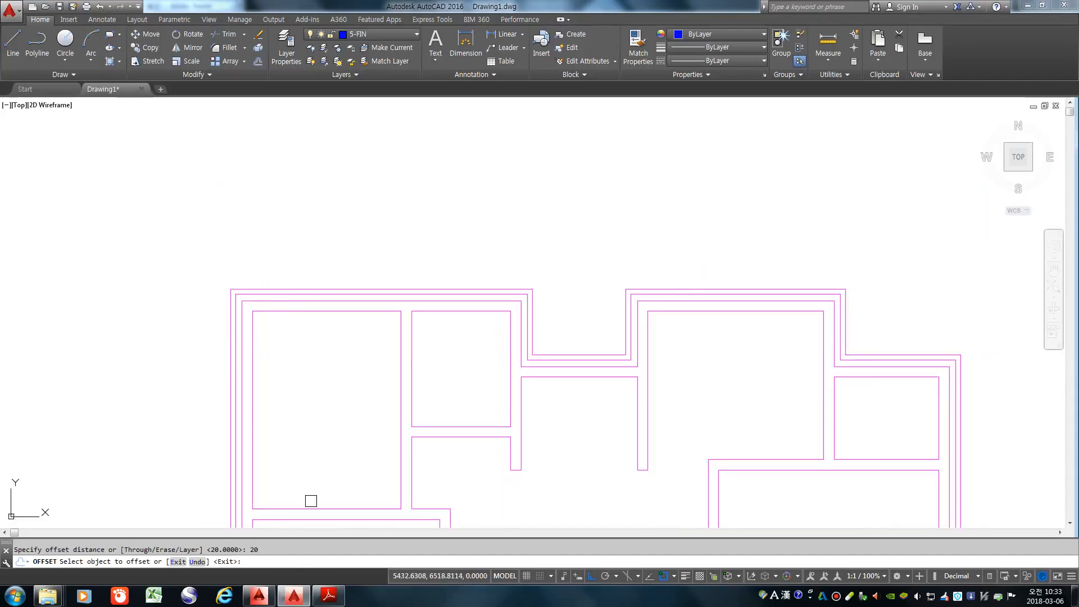
scroll(310, 501, up, 2)
click(260, 198)
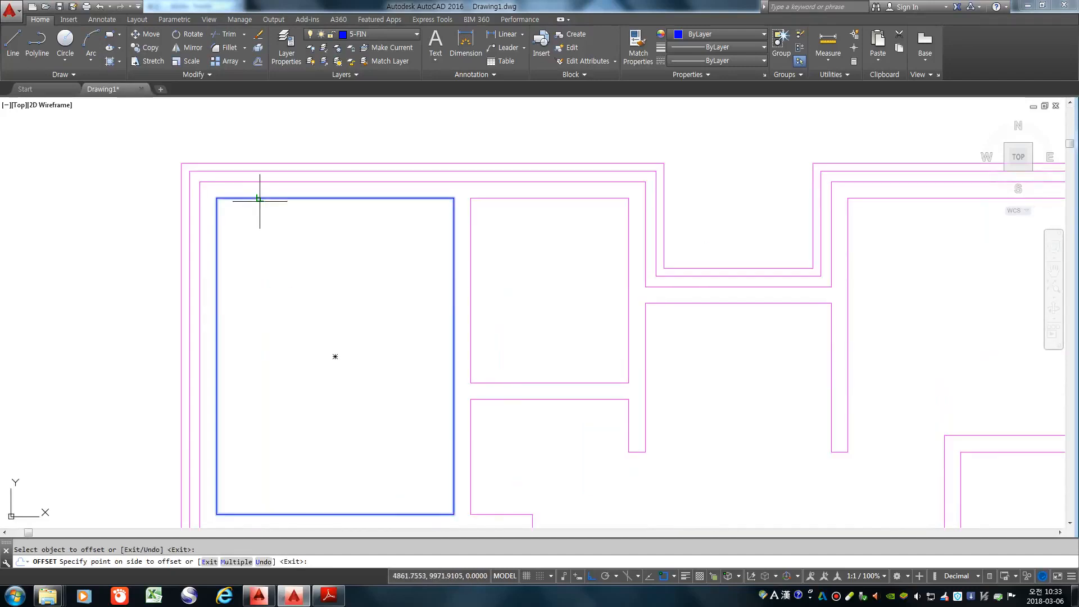
click(266, 257)
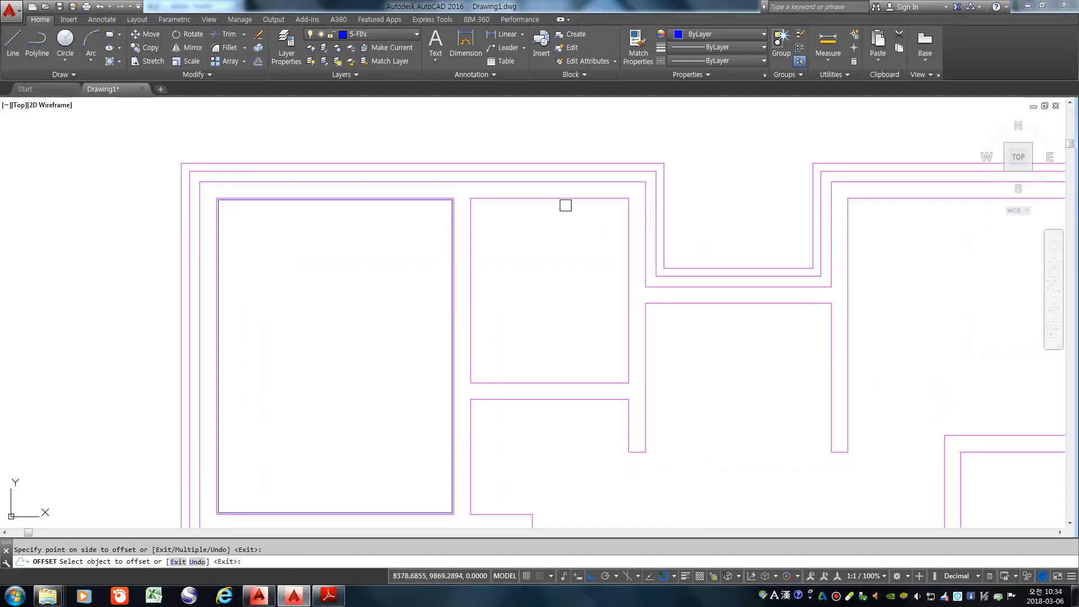
click(562, 199)
click(554, 265)
Step: Offset the central hall's outline and the lower-left room's outline inward
scroll(386, 212, down, 4)
scroll(439, 287, up, 2)
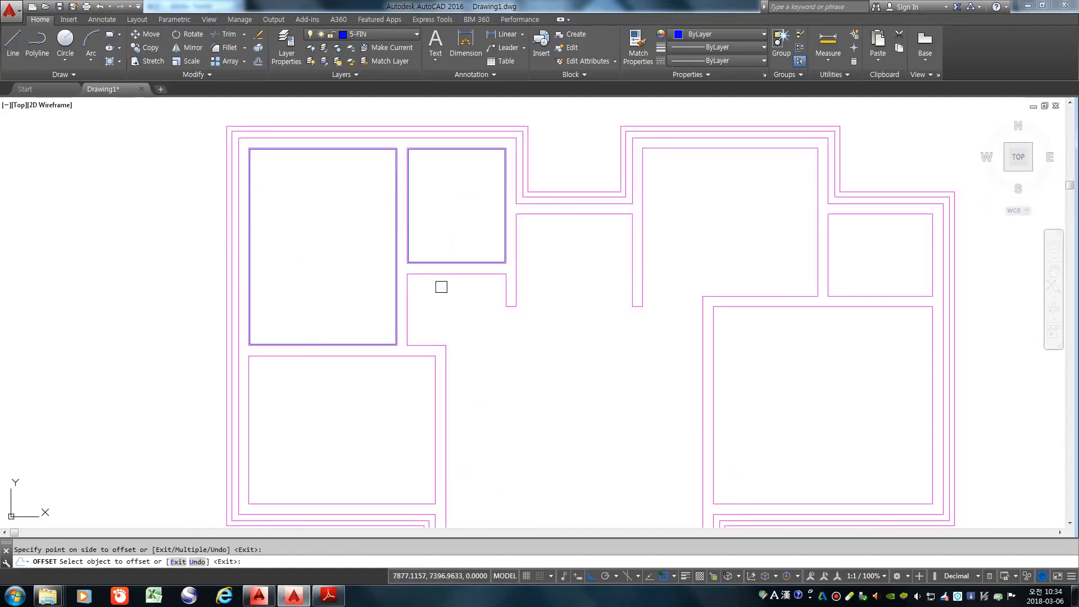
click(444, 275)
click(458, 329)
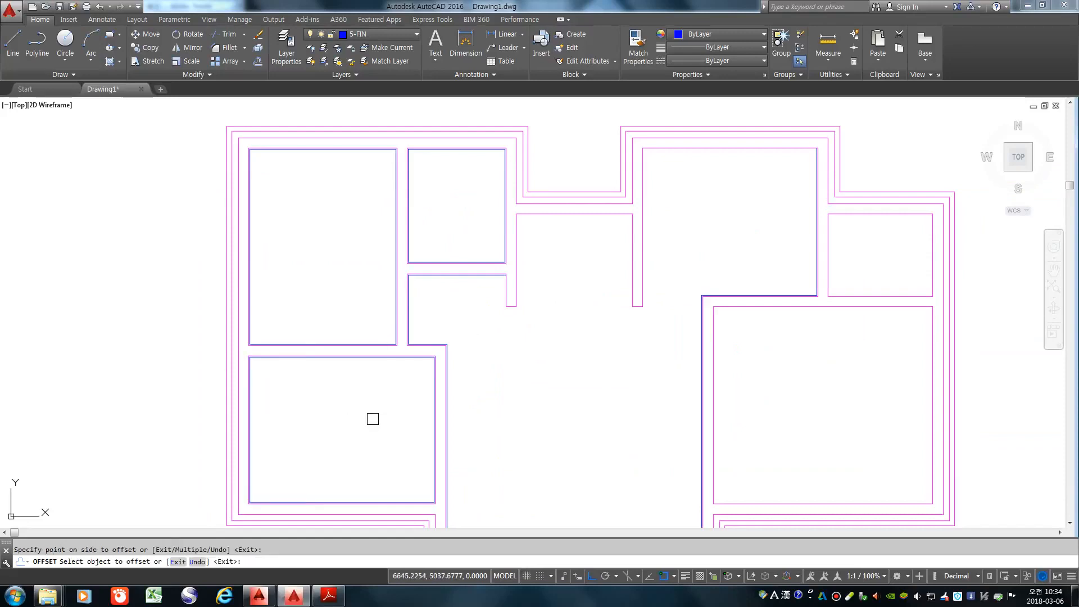
Step: Offset the outlines of the small room and the large room on the plan's right side inward, and finish the Offset
scroll(369, 419, down, 4)
scroll(584, 343, up, 4)
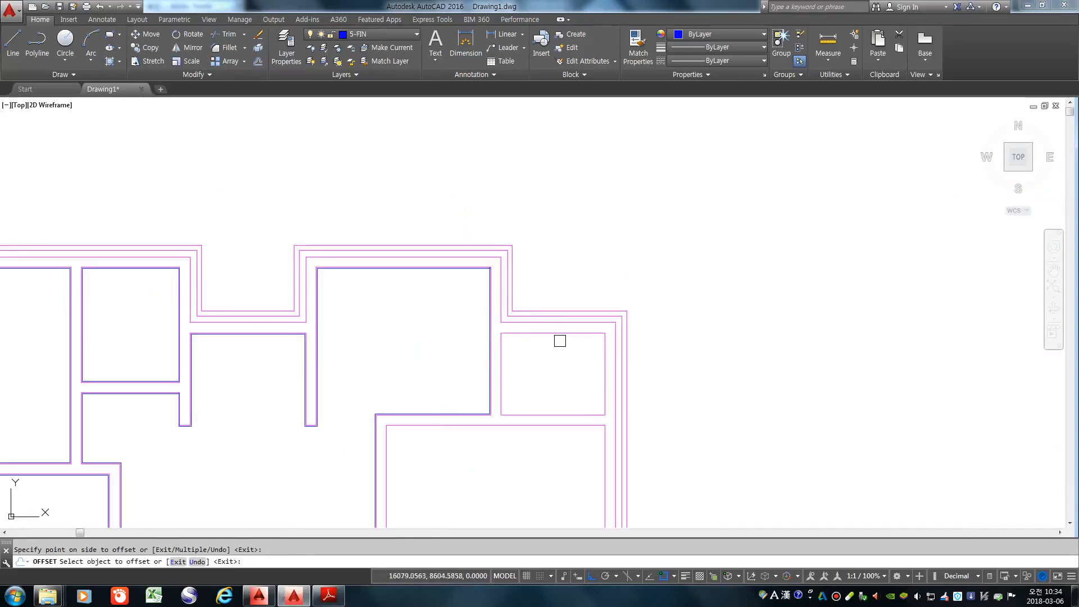
click(558, 335)
click(554, 374)
scroll(553, 374, down, 4)
scroll(516, 446, up, 2)
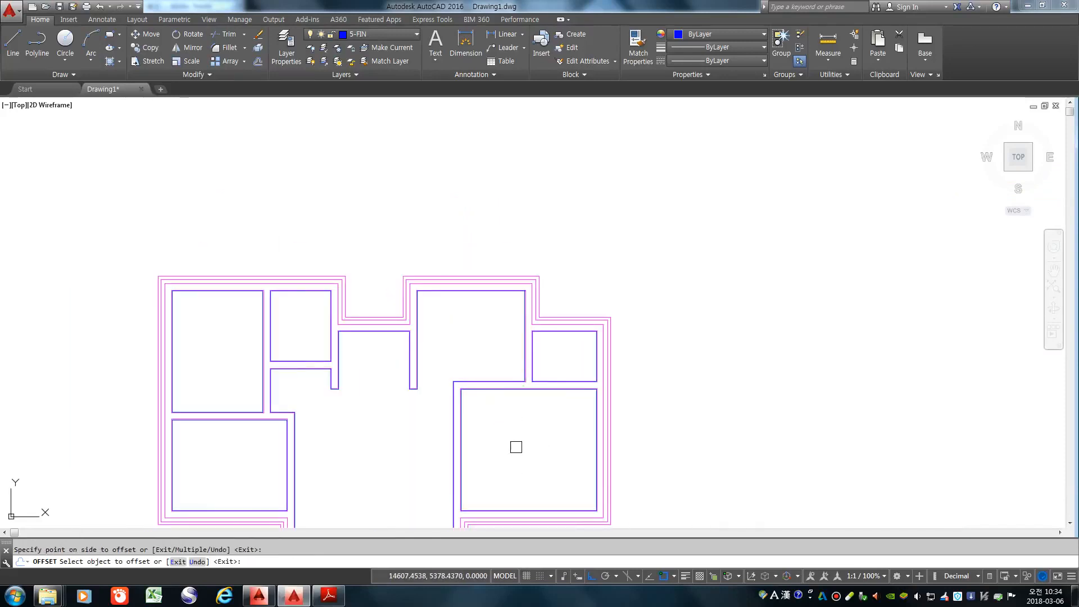
scroll(299, 388, up, 4)
key(Return)
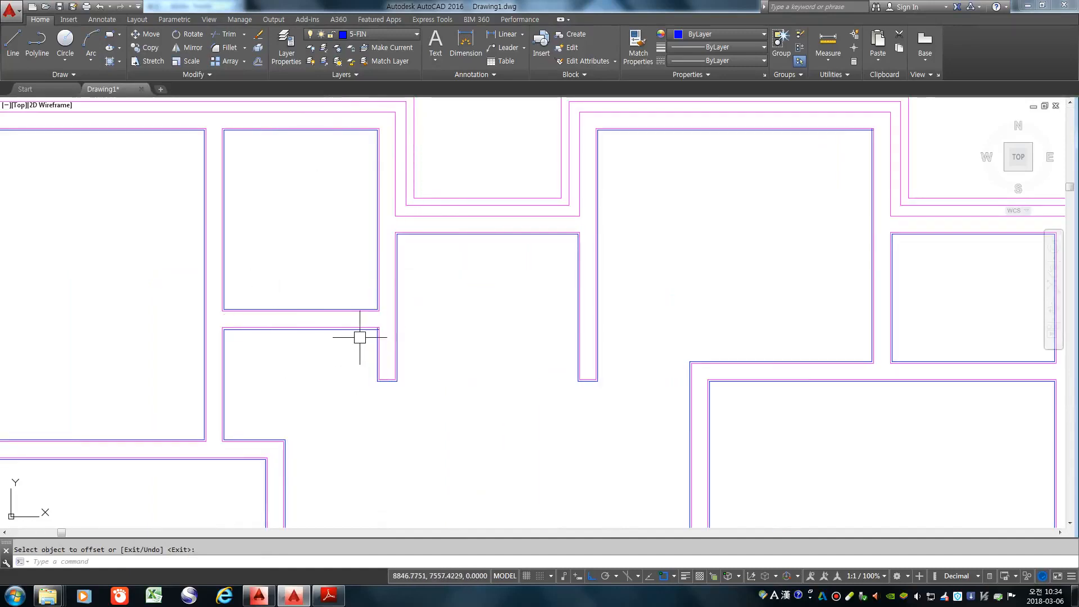
Step: Fillet the crossing finish lines into a sharp corner at the hall's wall stub below the small upper room
scroll(371, 329, up, 3)
scroll(371, 329, up, 2)
key(Escape)
text(f)
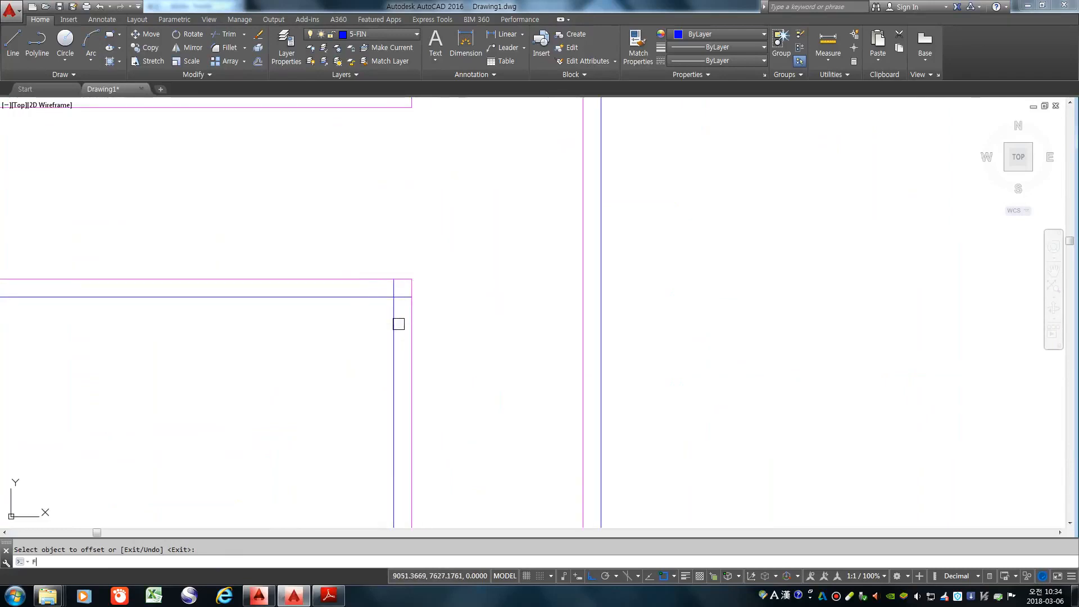
key(Return)
click(376, 298)
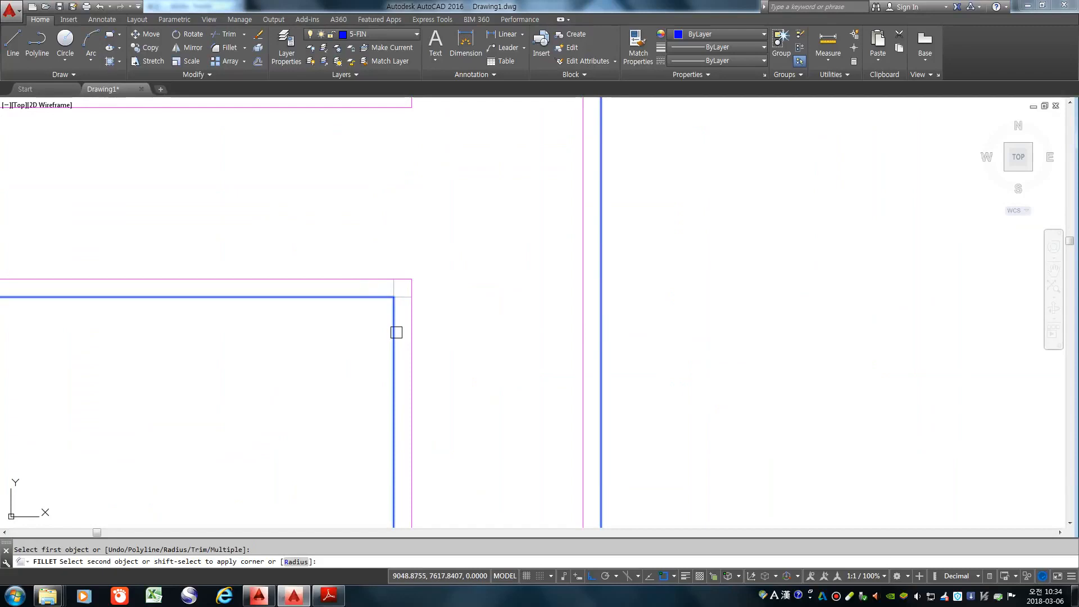
click(396, 332)
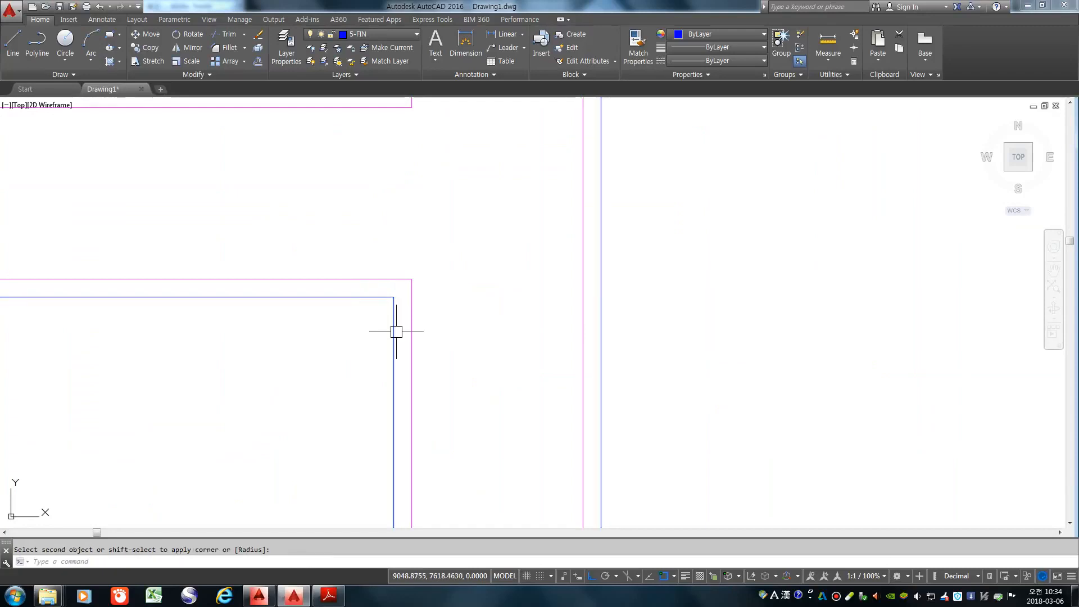
Step: Fillet the crossing finish lines into a sharp corner at the upper-right corner of the hall's right-hand bay
scroll(396, 332, down, 5)
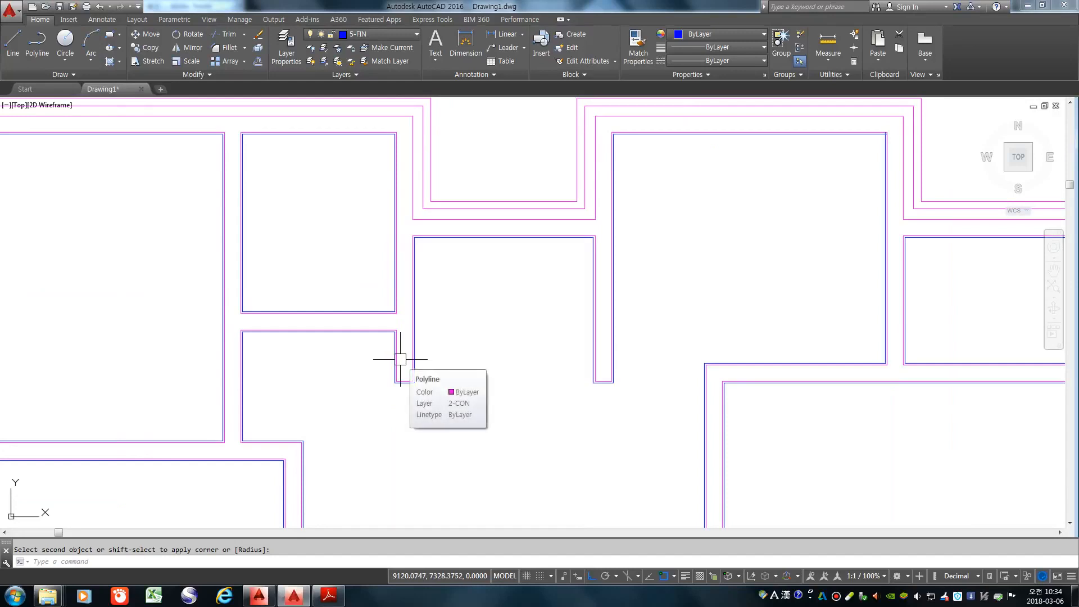
scroll(568, 251, down, 5)
scroll(426, 330, up, 8)
scroll(416, 426, up, 6)
click(423, 431)
key(Return)
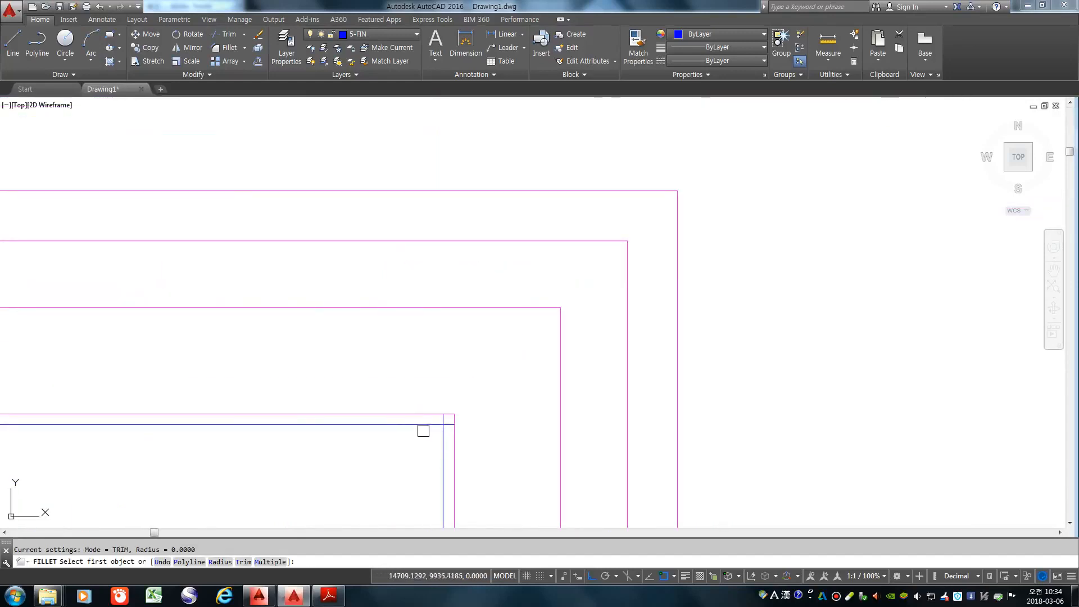
click(425, 427)
click(437, 462)
scroll(711, 212, down, 6)
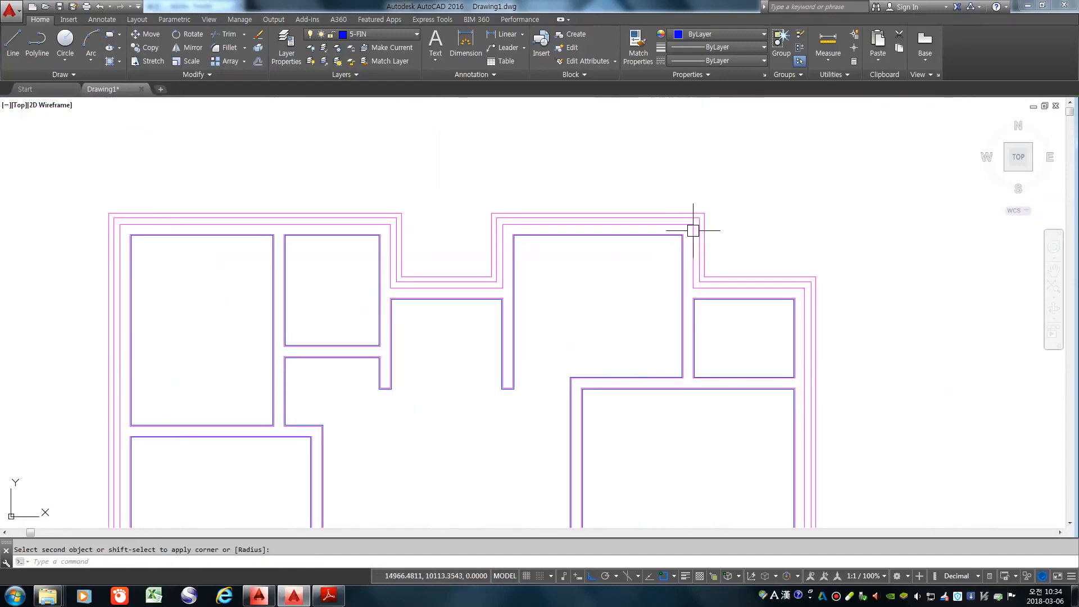
scroll(626, 313, down, 2)
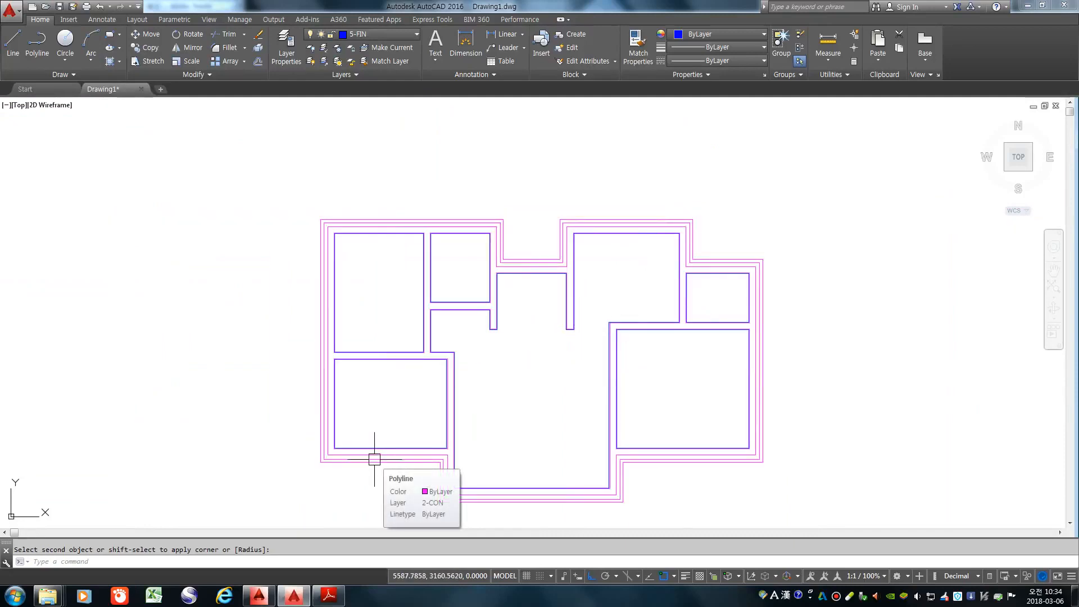
Step: Draw a horizontal line beside the plan's left side and a vertical line down from its right end
key(Escape)
text(l)
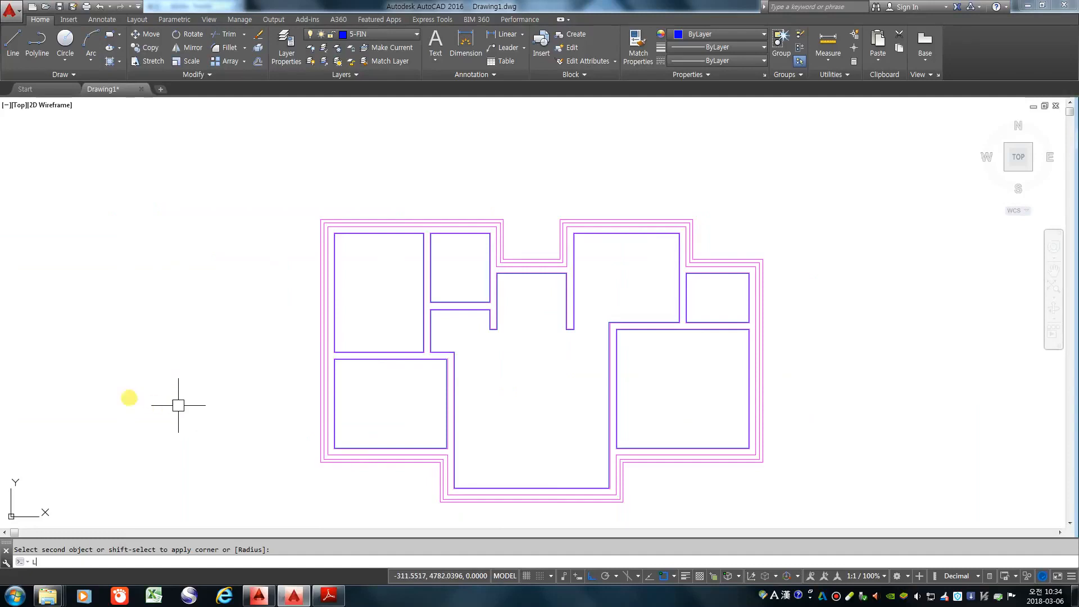
key(Return)
scroll(133, 370, up, 2)
click(130, 367)
click(282, 393)
key(Return)
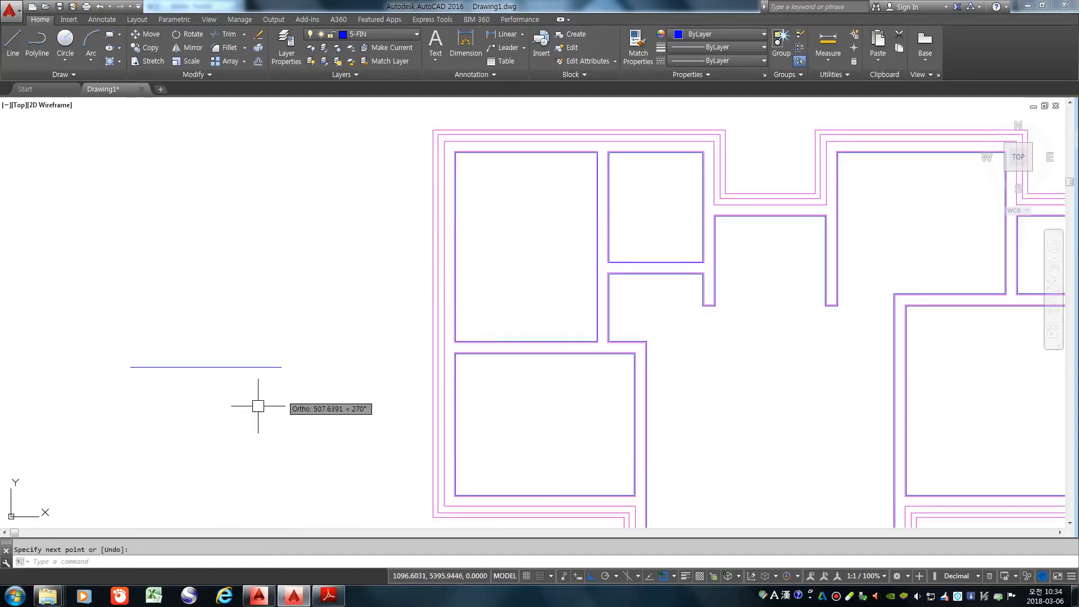
key(Return)
click(281, 367)
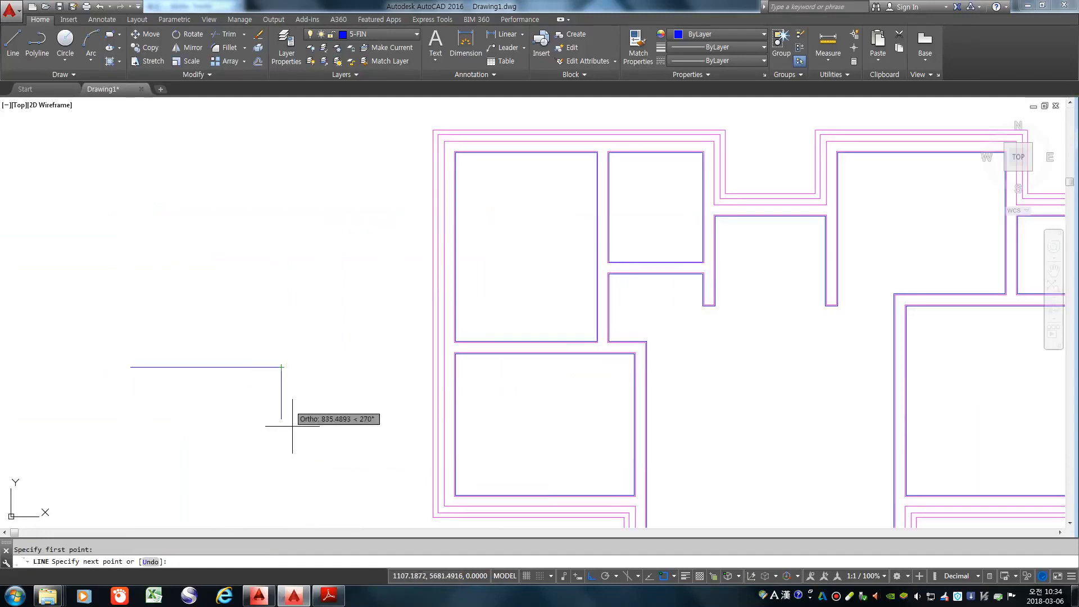
click(282, 466)
key(Return)
key(Escape)
Step: Shorten the loose horizontal line by stretching its right endpoint back from the corner
click(245, 367)
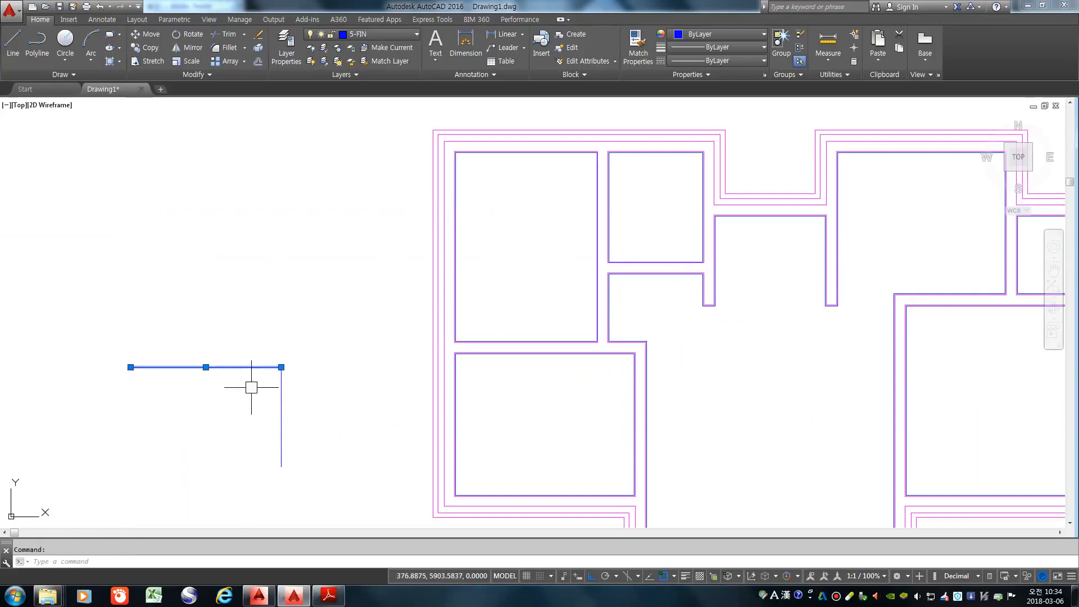
click(281, 367)
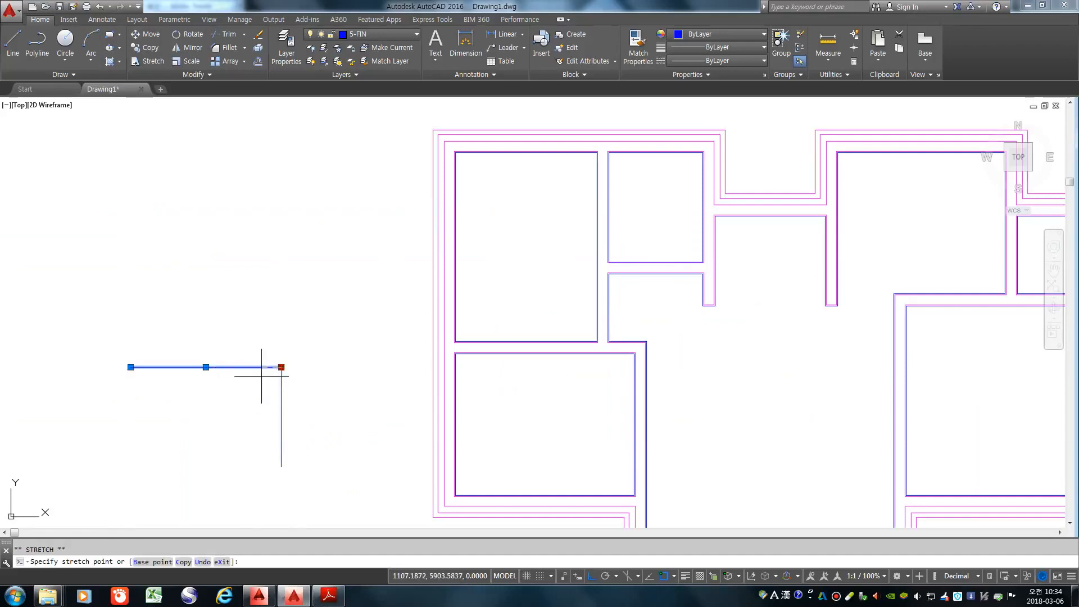
click(228, 386)
key(Escape)
Step: Draw a line from the vertical line's upper end back to the shortened line's midpoint, overlapping it
text(L)
key(Return)
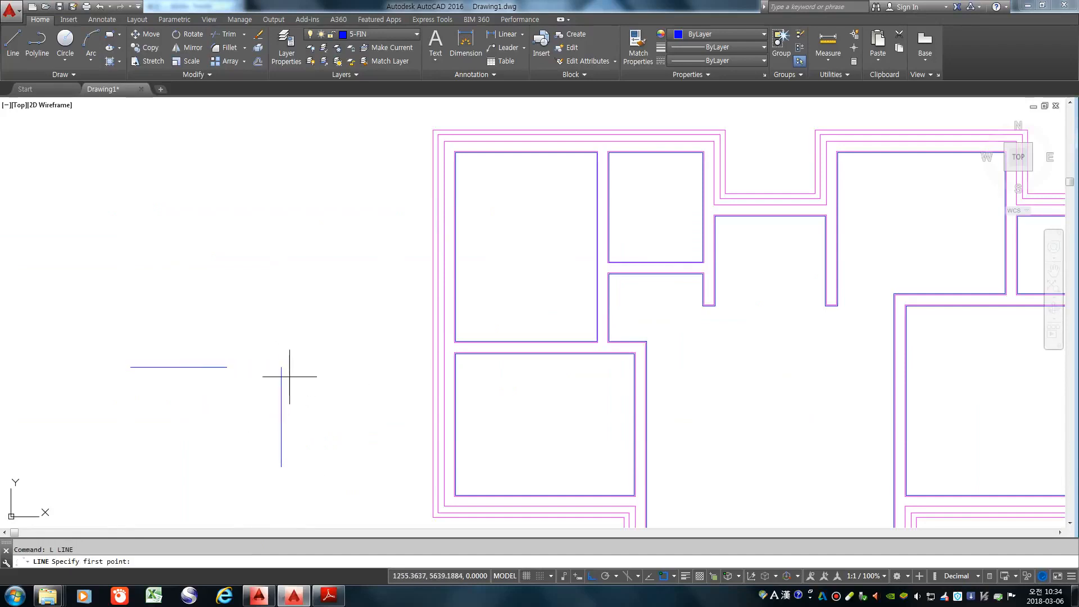
click(281, 367)
click(179, 367)
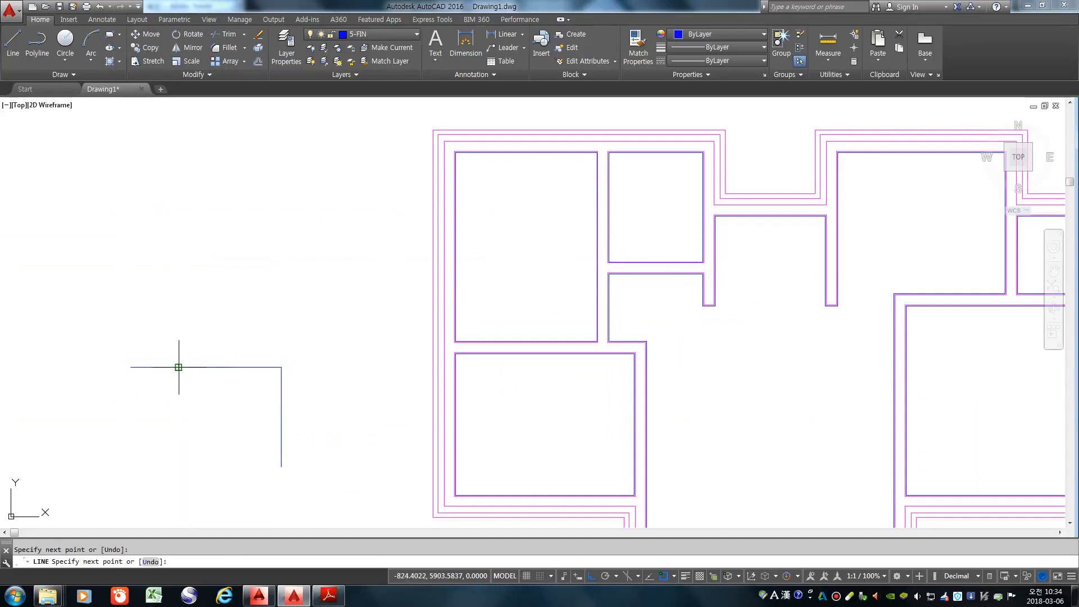
key(Escape)
Step: Check the overlapping horizontal lines by selecting each one separately and clearing the selection
click(266, 367)
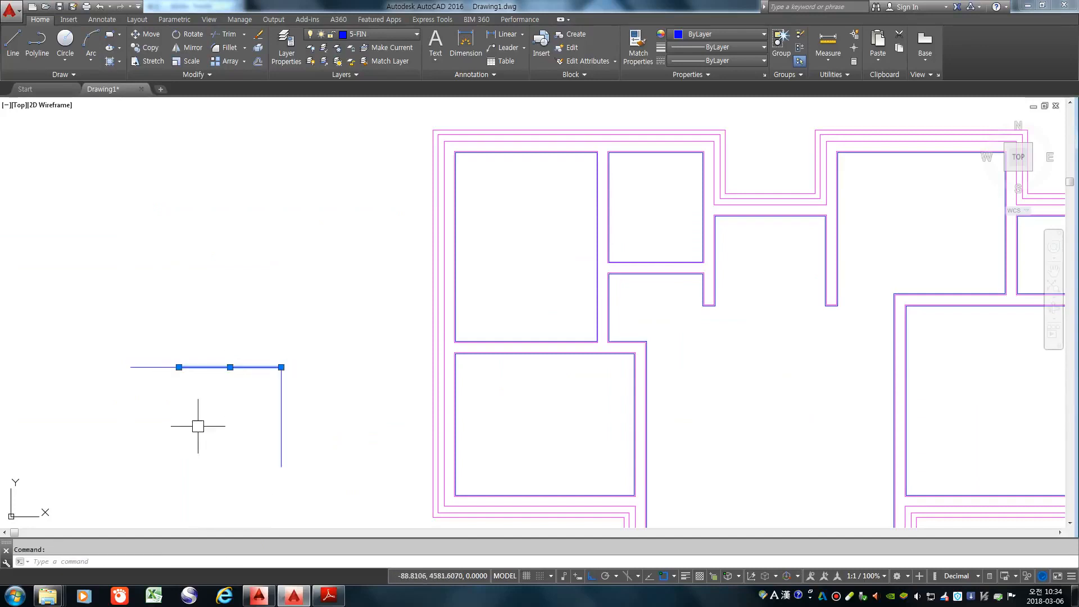
key(Escape)
click(152, 367)
key(Escape)
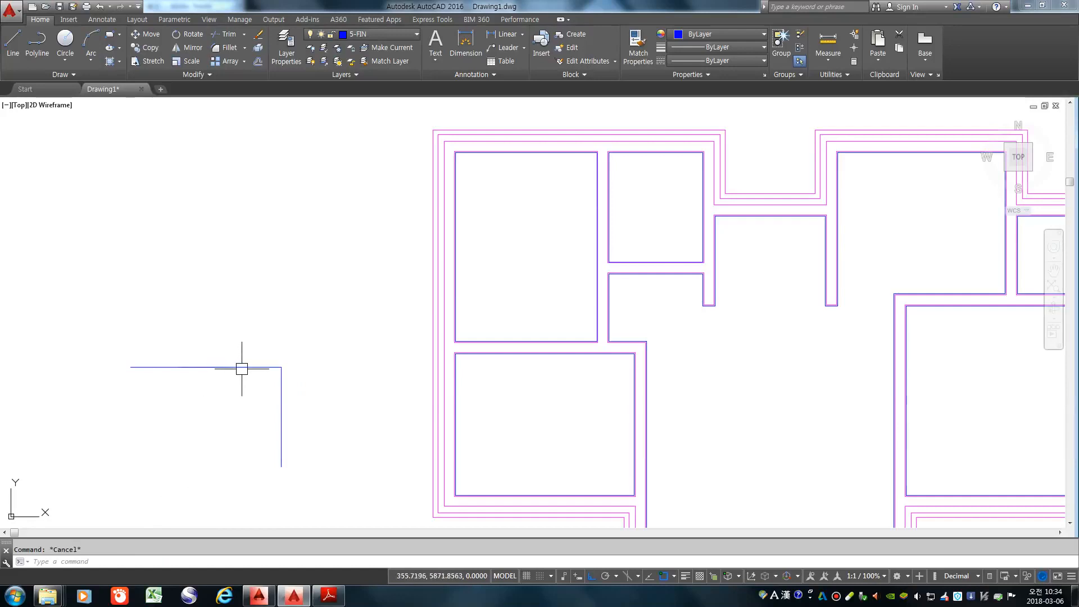
click(241, 368)
key(Escape)
click(159, 367)
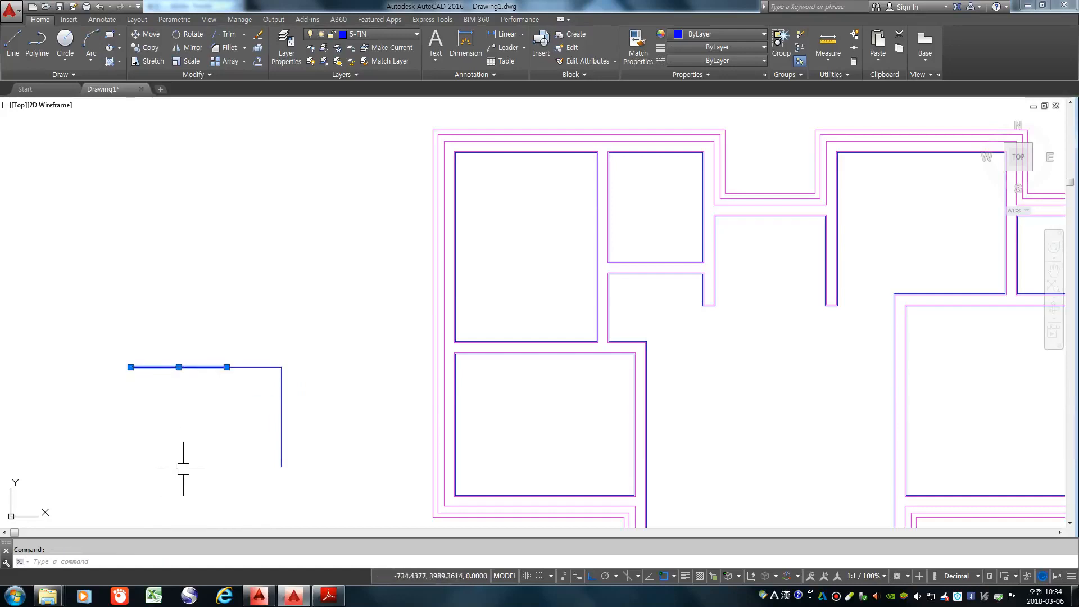
key(Escape)
Step: Erase the three loose lines beside the plan
click(307, 496)
click(153, 361)
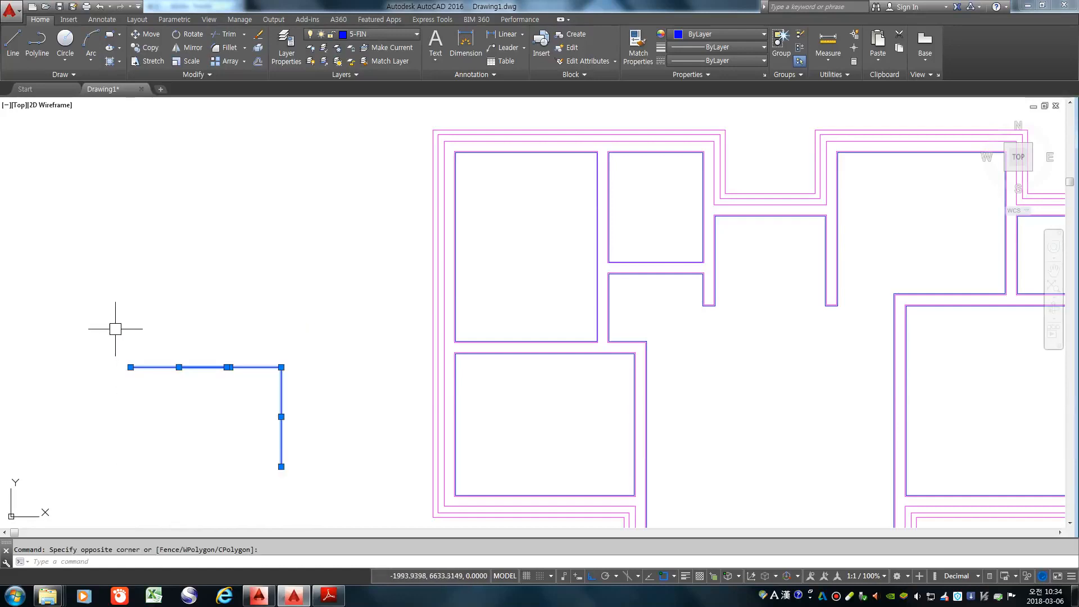
key(Delete)
scroll(241, 320, down, 4)
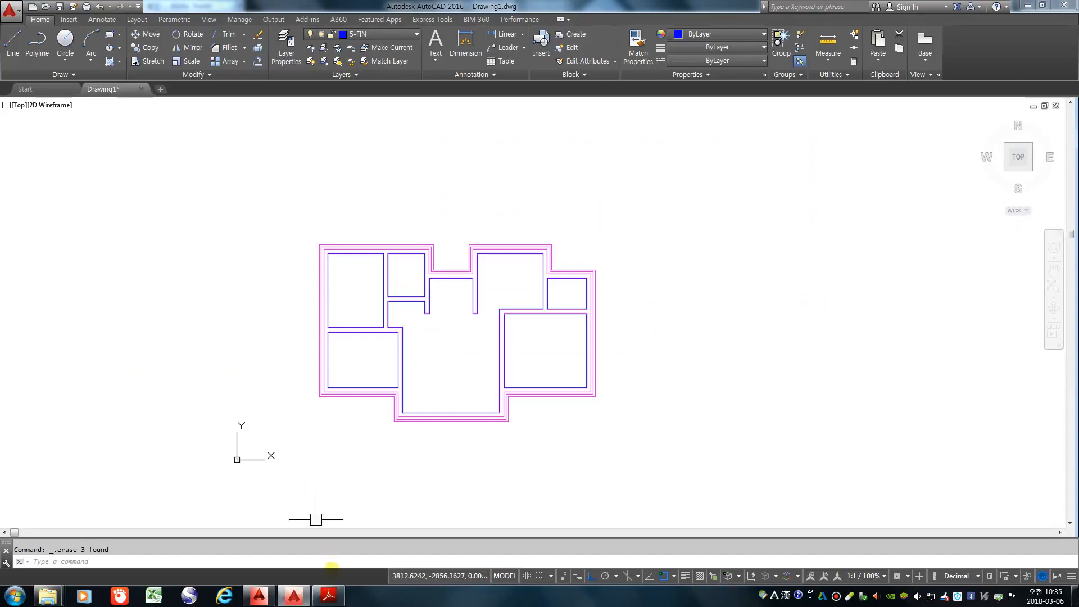
Step: Switch to the PDF guide in Adobe Reader and go back through its pages to page 6
click(329, 596)
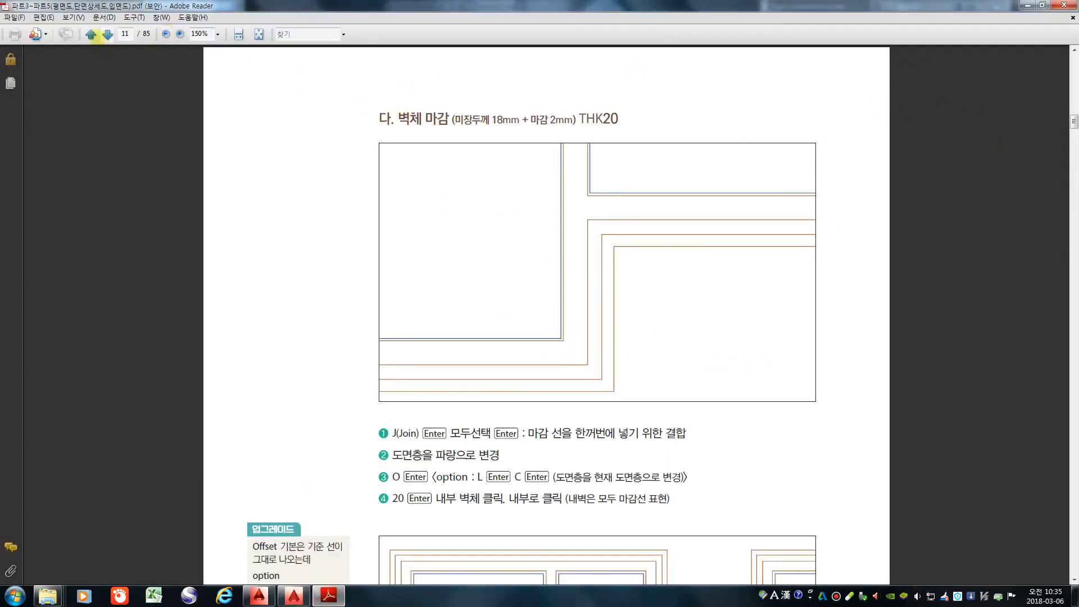
click(90, 35)
click(90, 34)
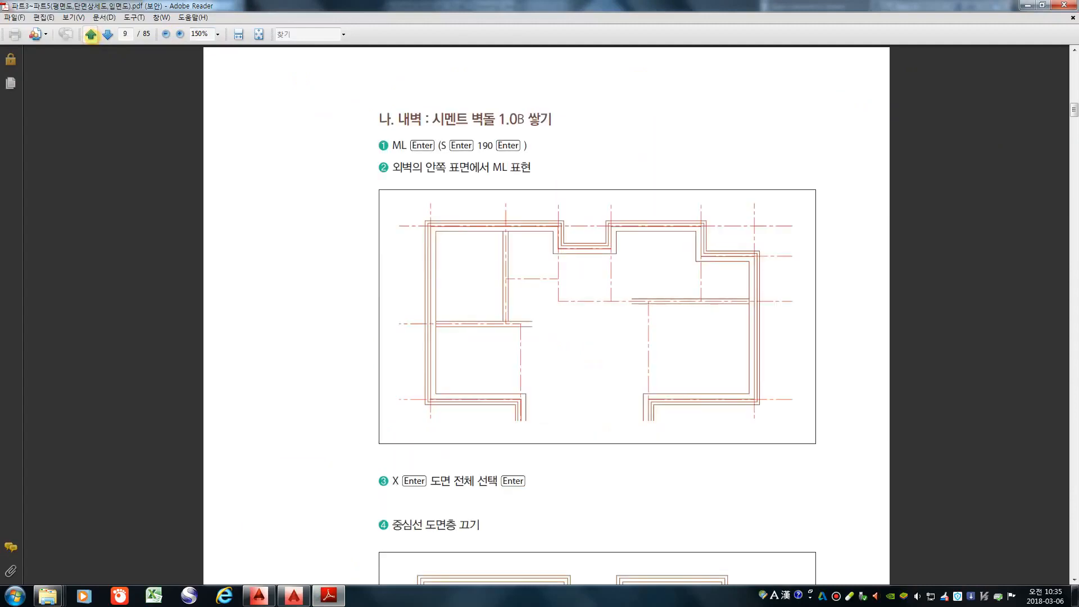
click(91, 35)
click(91, 35)
click(91, 35)
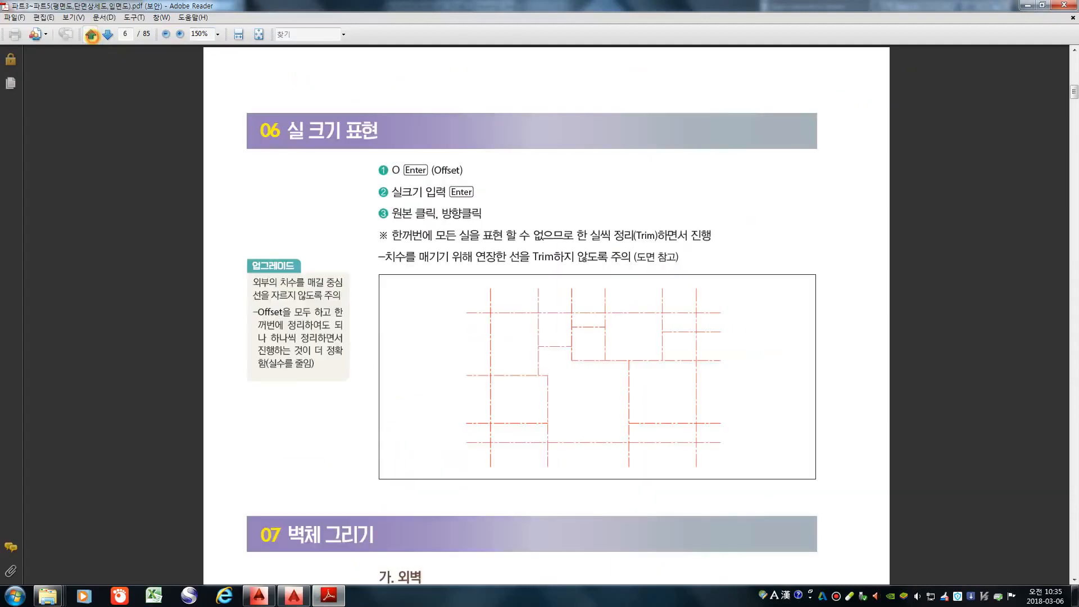
Step: Go back to page 3 of the PDF guide and examine the enlarged floor plan with its door and window openings
click(91, 34)
click(90, 35)
click(91, 35)
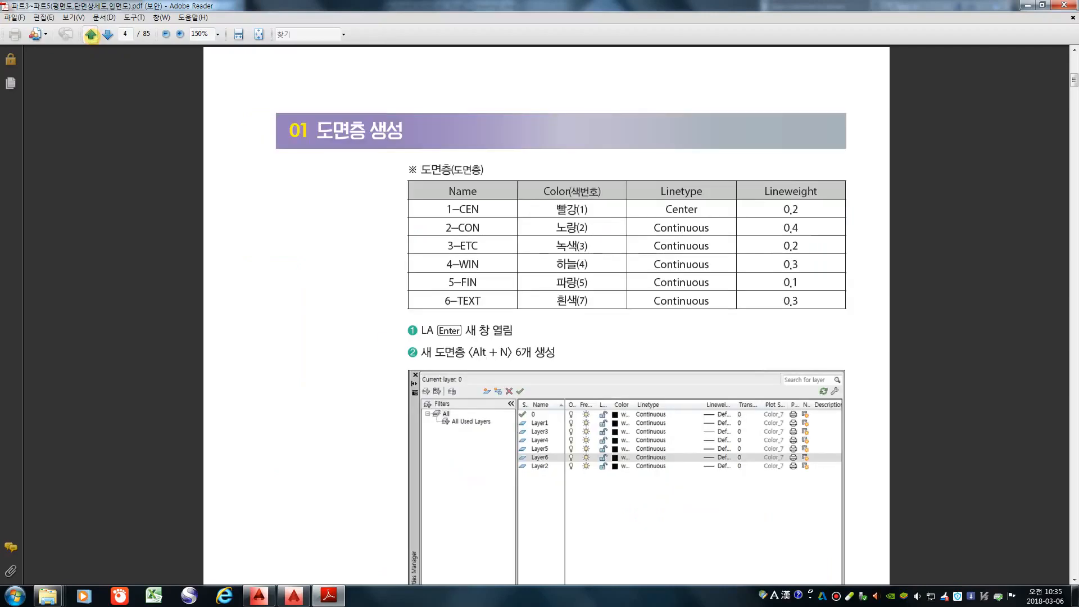
click(90, 35)
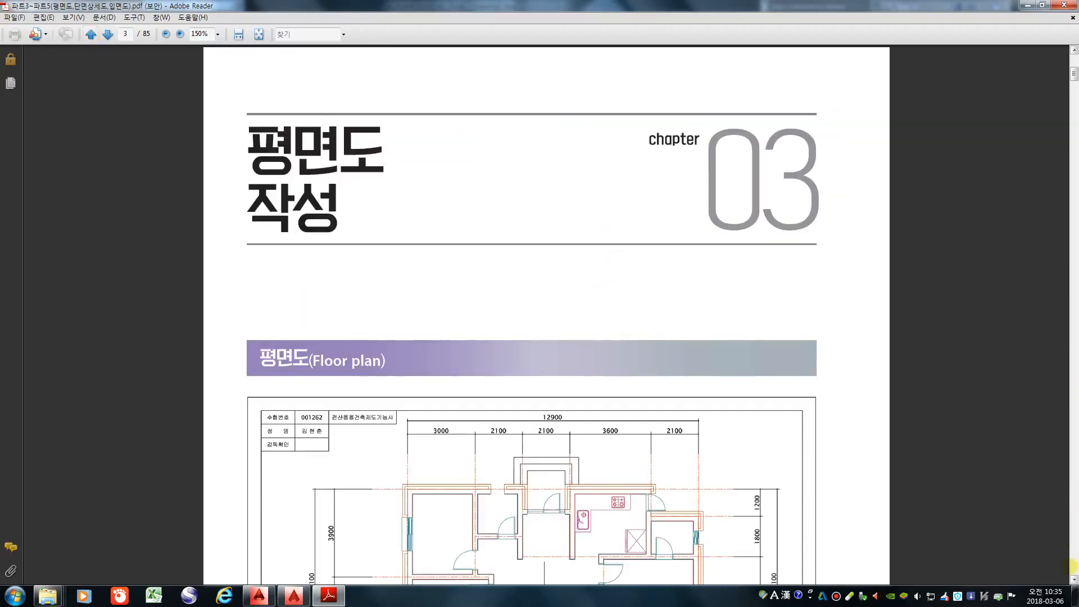
scroll(783, 417, down, 4)
scroll(719, 414, down, 1)
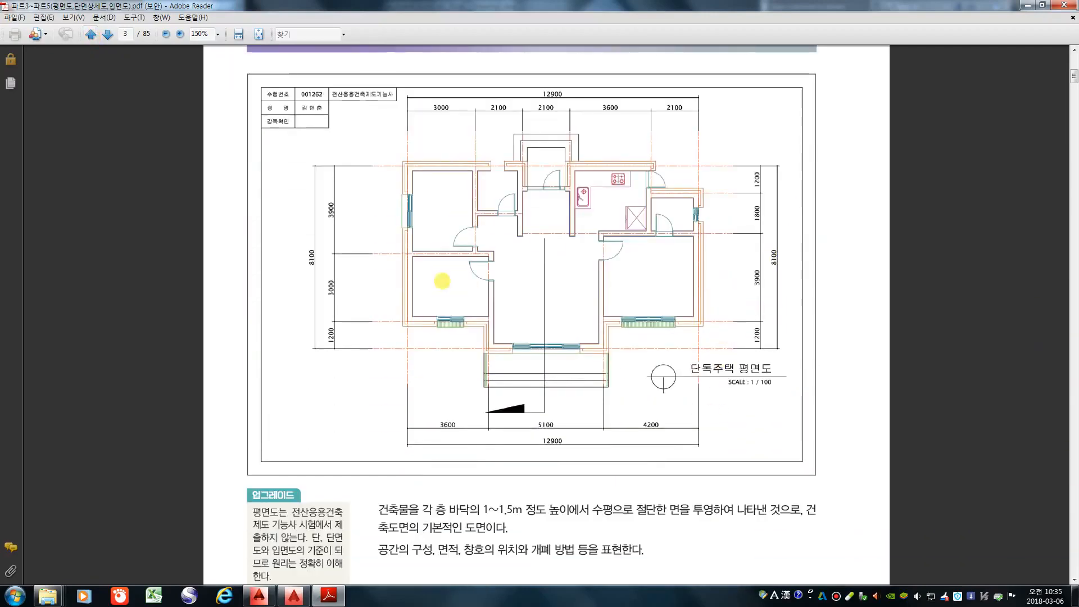
click(181, 34)
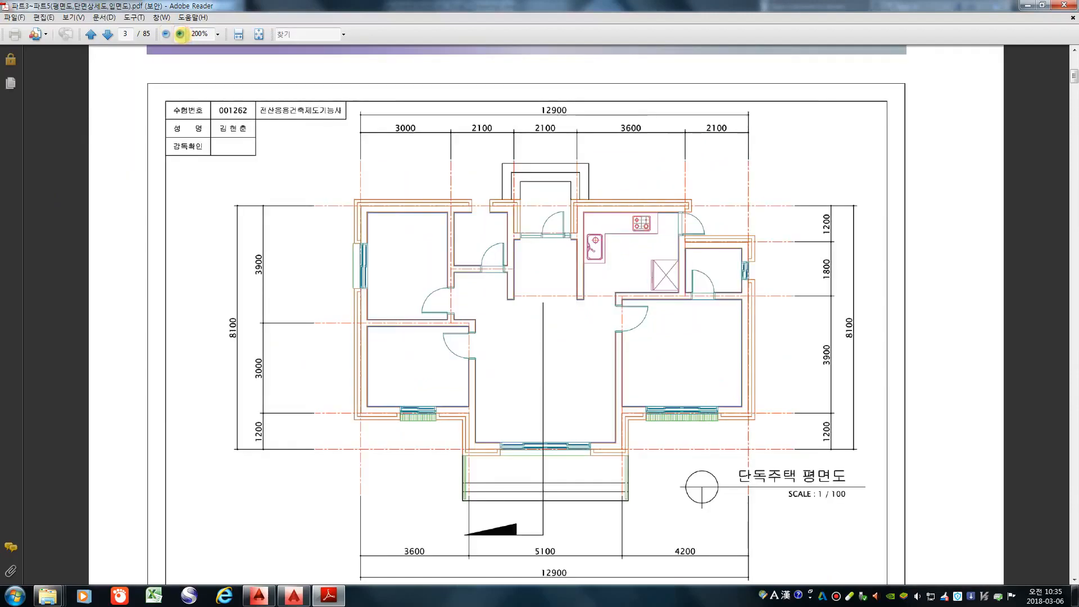
ctrl+scroll(442, 215, up, 1)
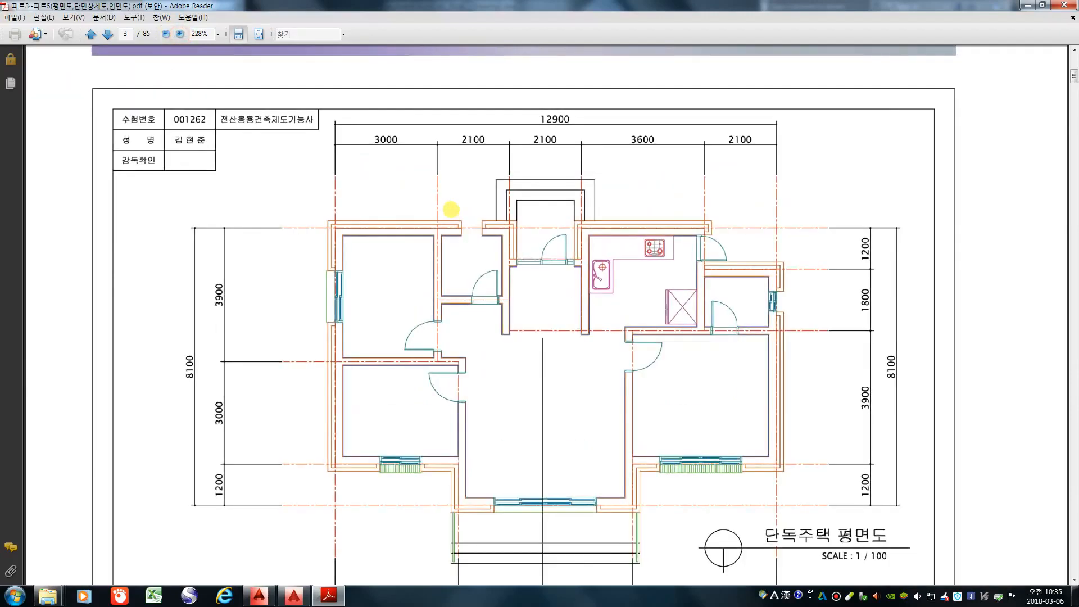
scroll(448, 205, down, 1)
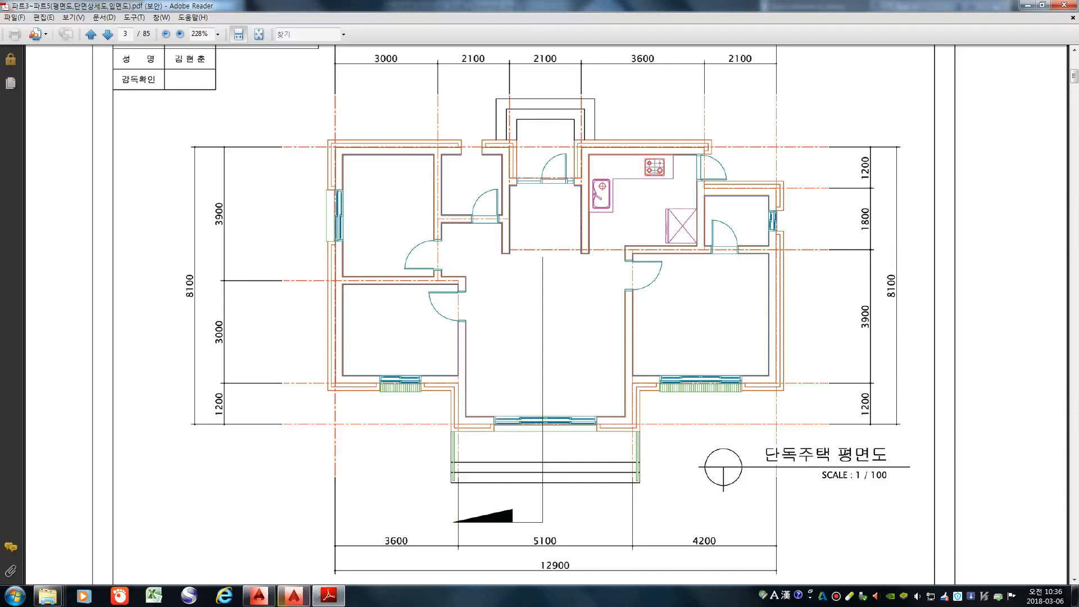
Step: Switch to the AutoCAD drawing and make 2-CON the current layer
click(296, 551)
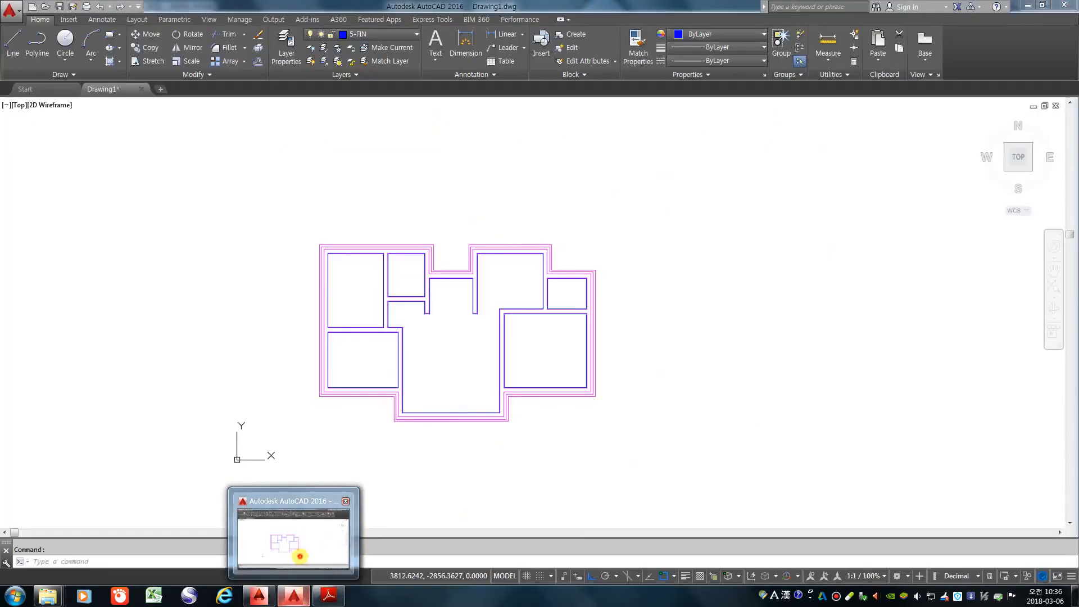
scroll(404, 386, up, 4)
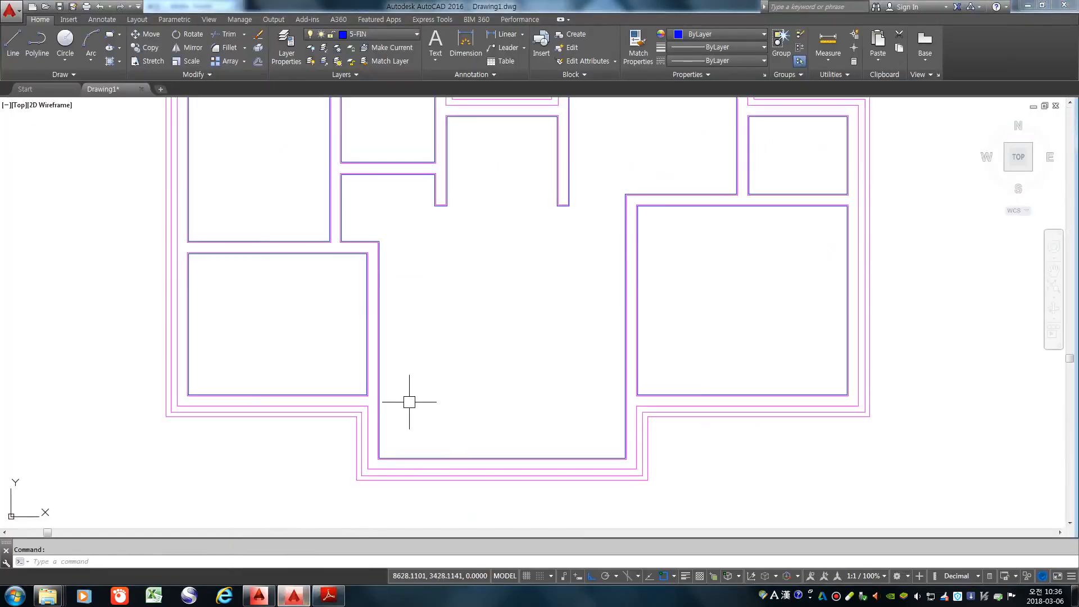
scroll(410, 403, down, 2)
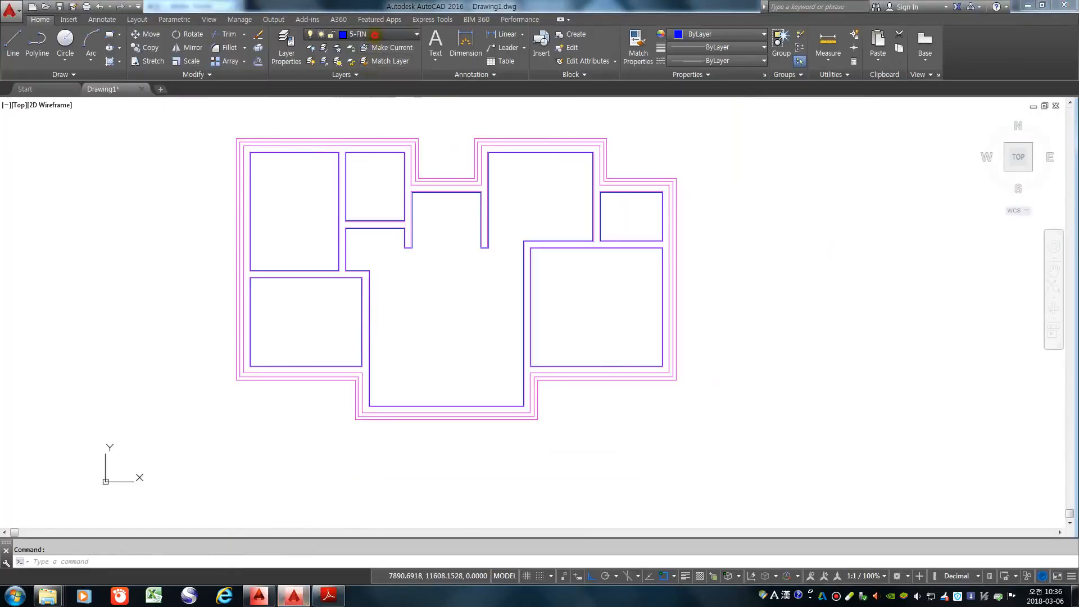
click(373, 34)
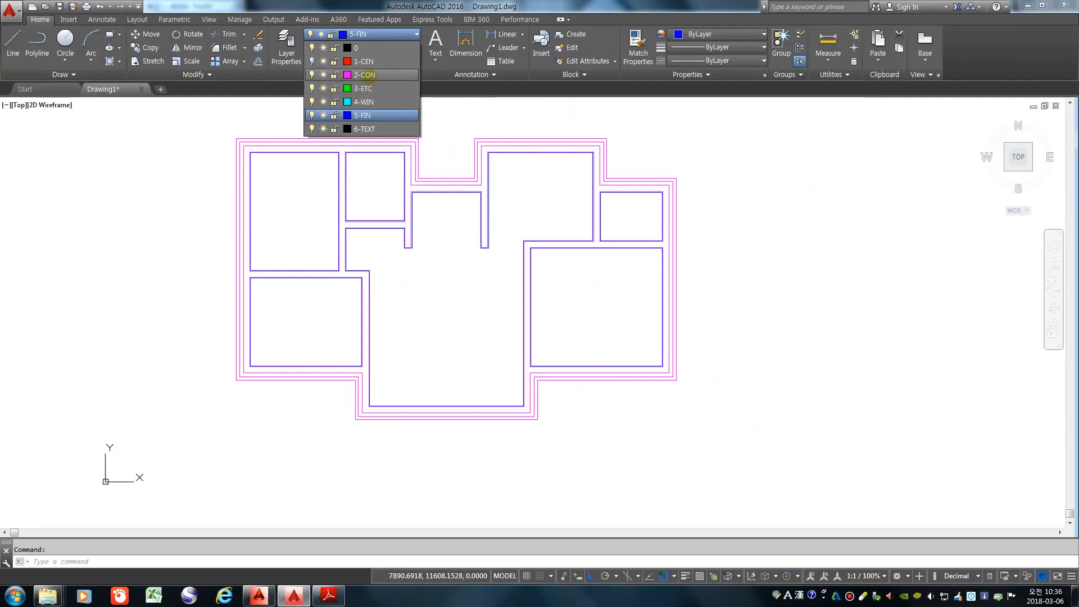
click(368, 75)
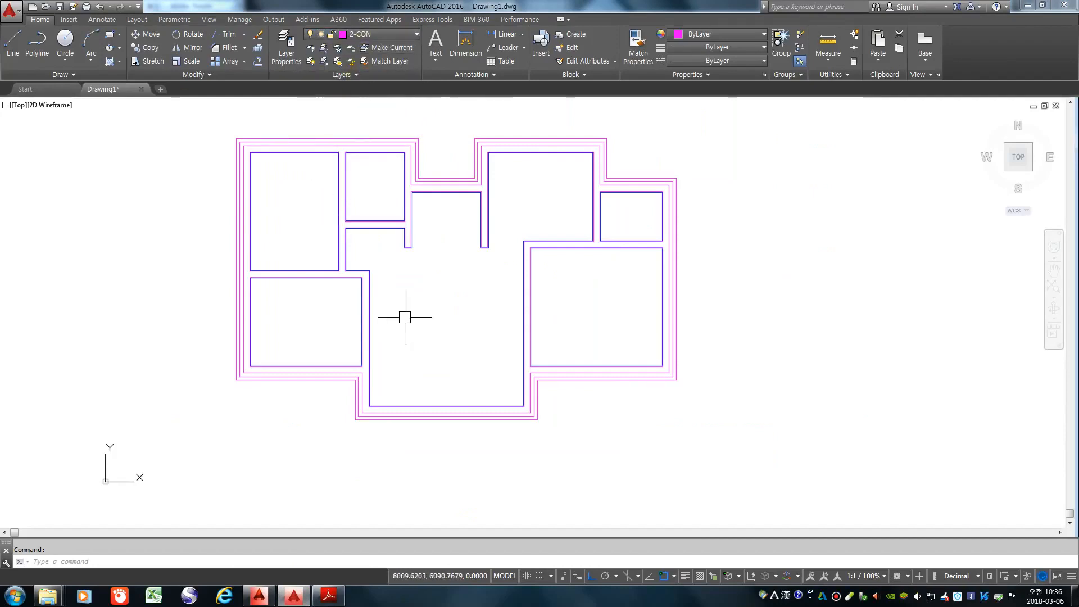
Step: Explode all wall and finish outlines of the floor plan into separate lines
scroll(411, 337, down, 2)
text(x)
key(Return)
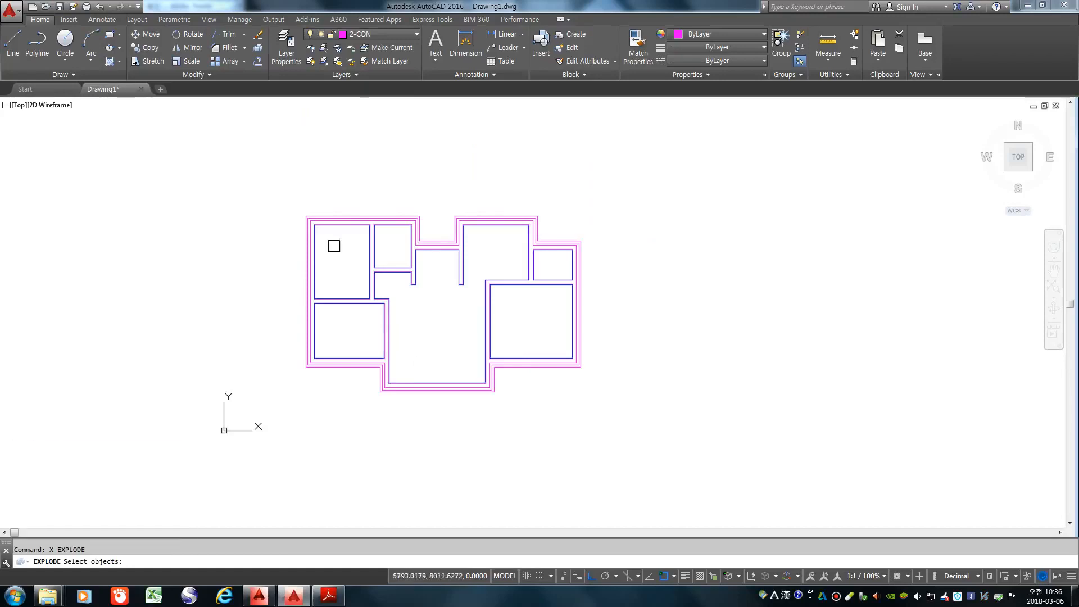
click(254, 172)
click(671, 459)
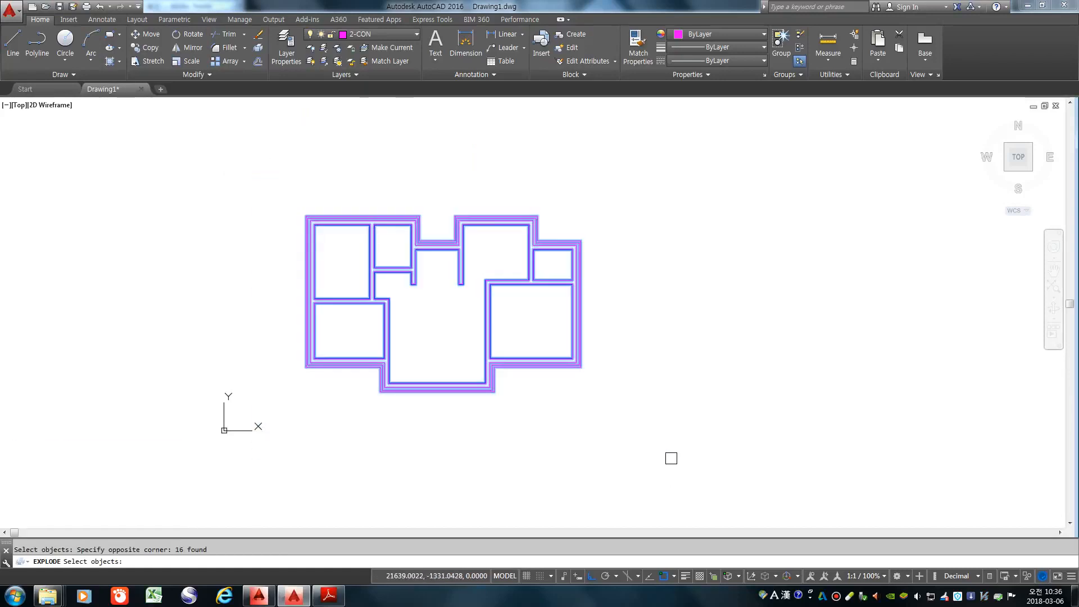
key(Return)
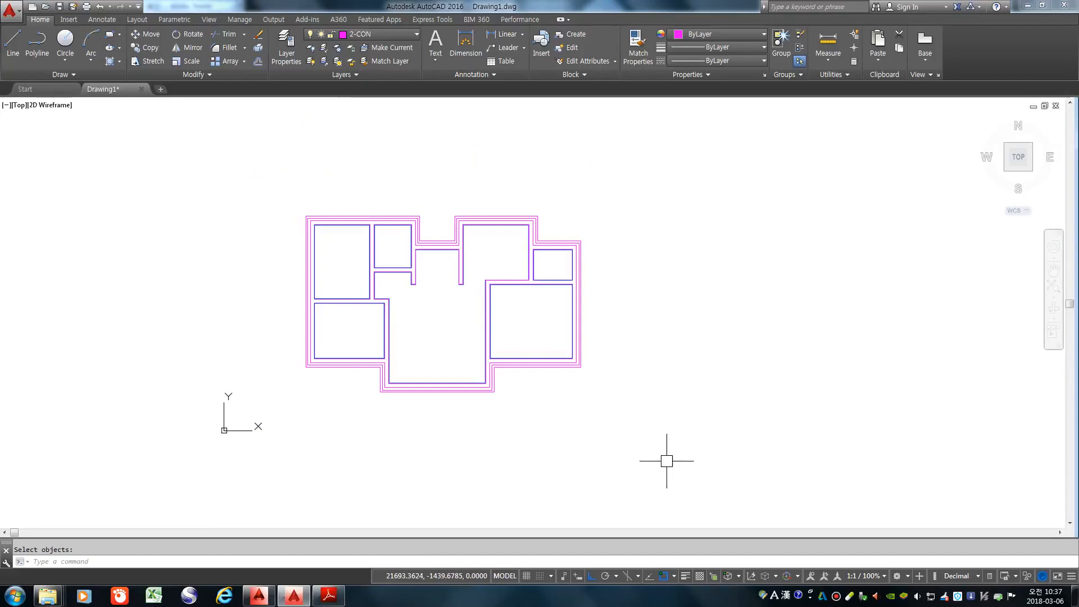
Step: Check the exploded upper wall line of the lower-left room by selecting it and clearing the selection
scroll(359, 335, up, 2)
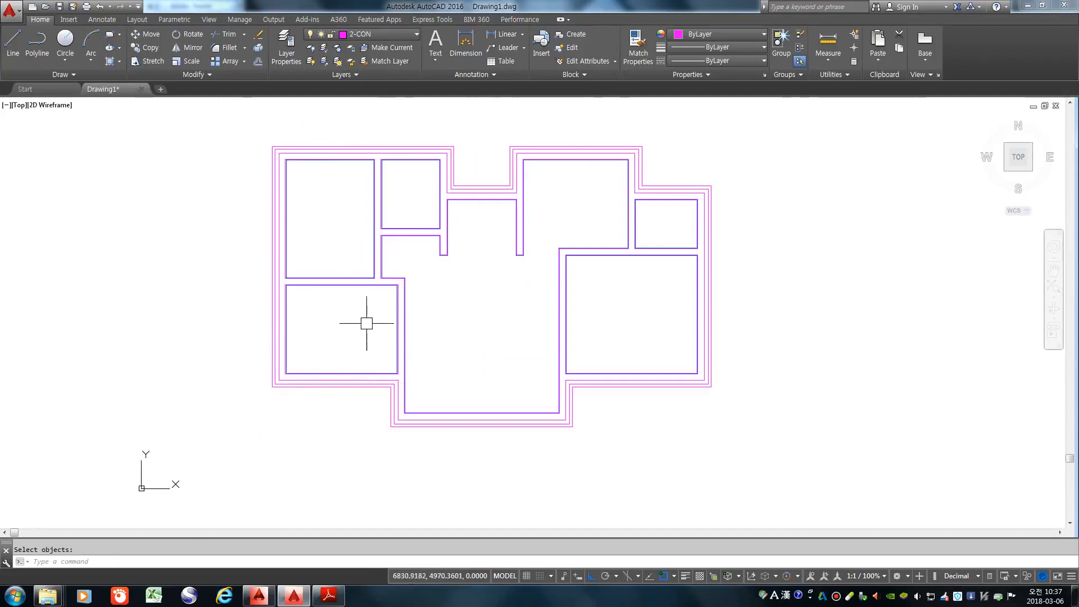
scroll(368, 322, up, 6)
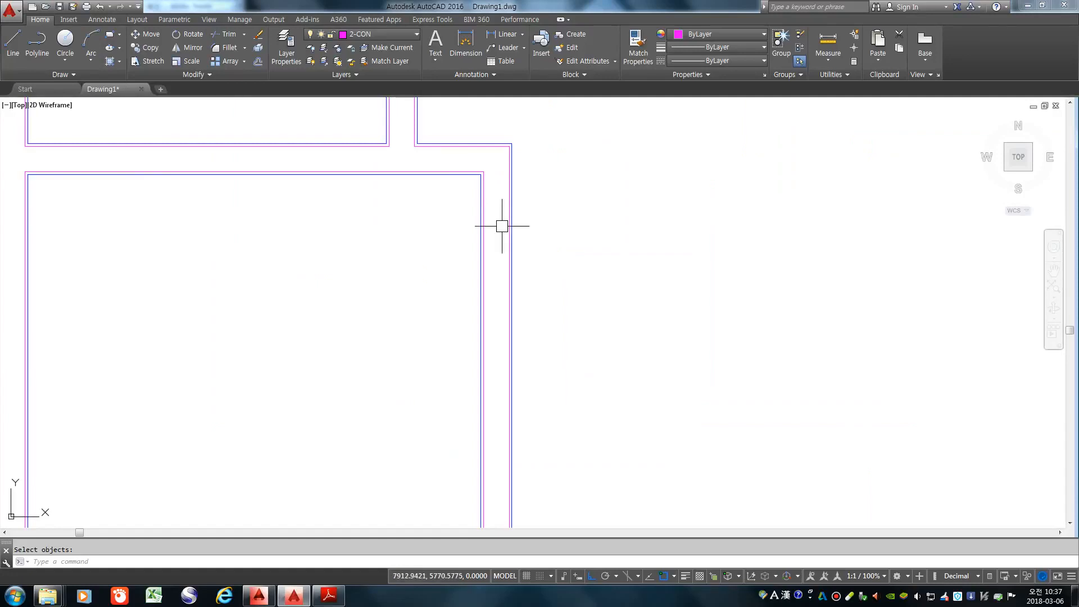
scroll(450, 169, up, 4)
key(Escape)
click(452, 180)
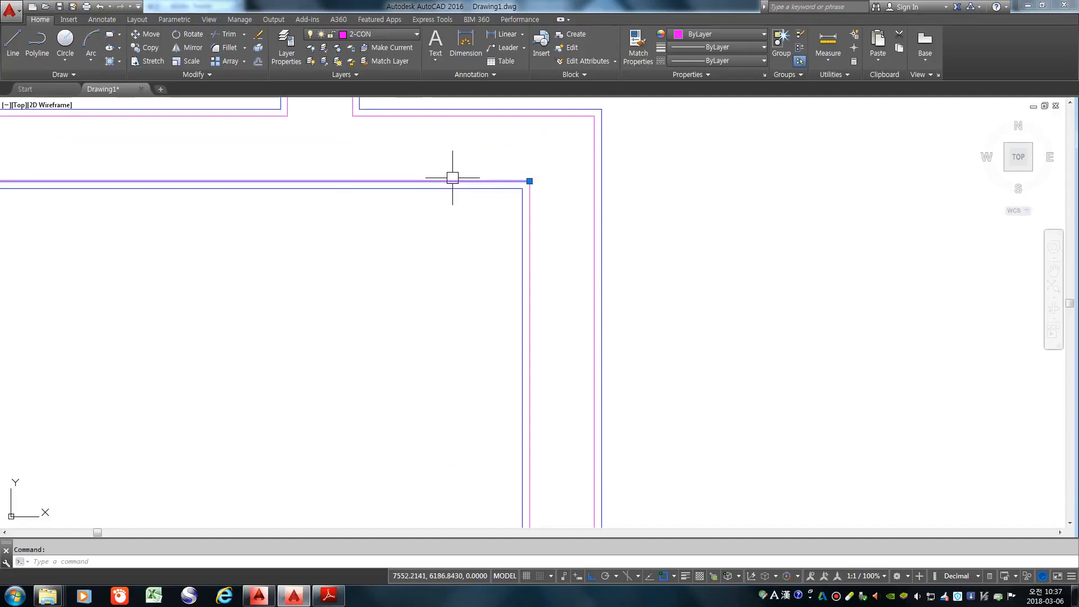
scroll(453, 178, down, 2)
key(Escape)
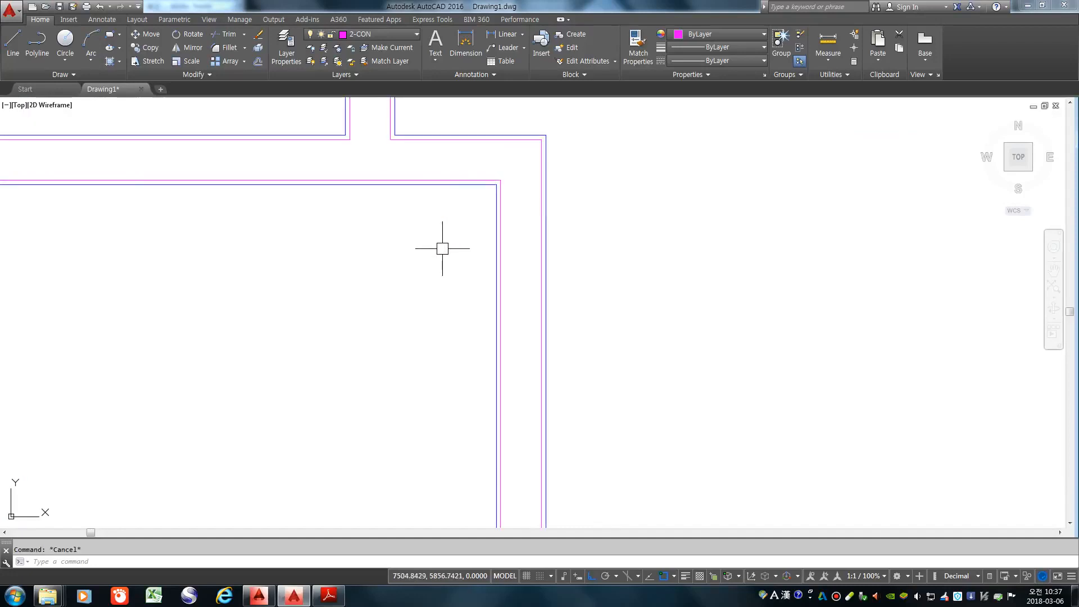
Step: Offset the upper wall line of the lower-left room 200 mm down into the room
text(o)
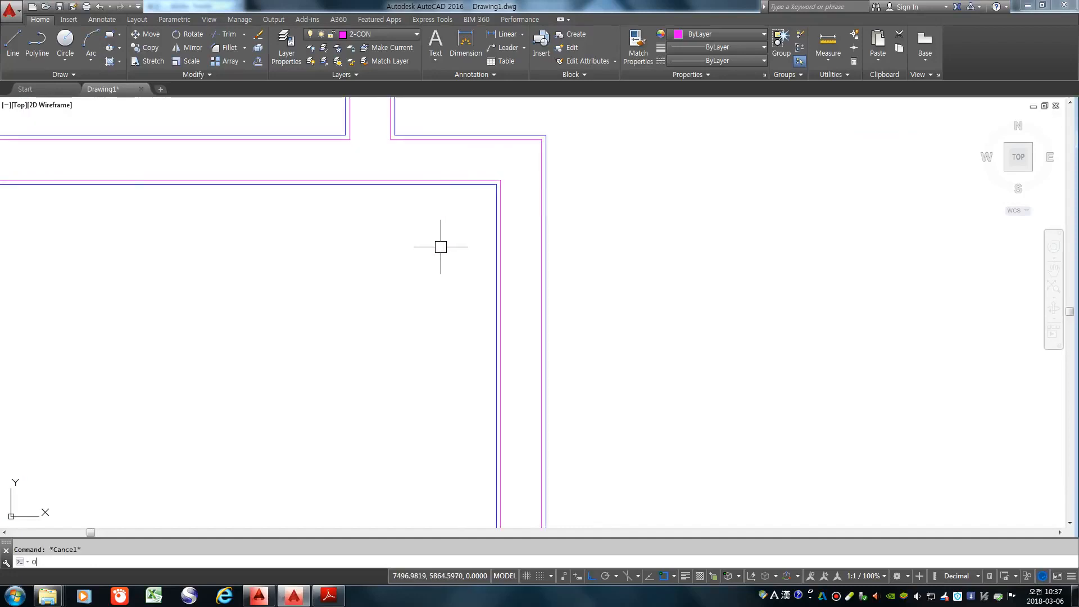
key(Return)
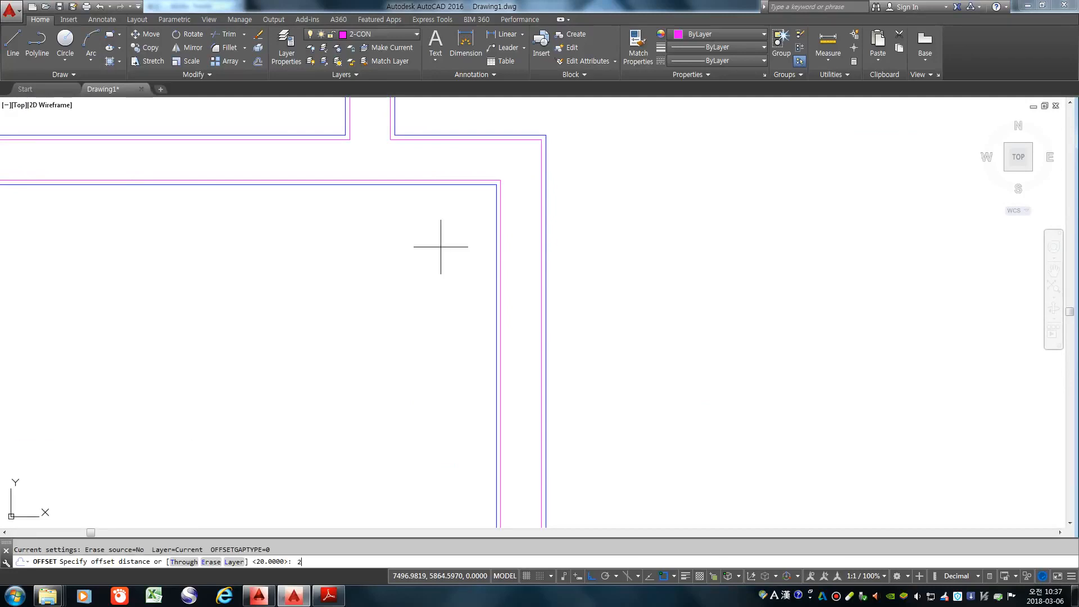
text(200)
key(Return)
scroll(482, 258, down, 2)
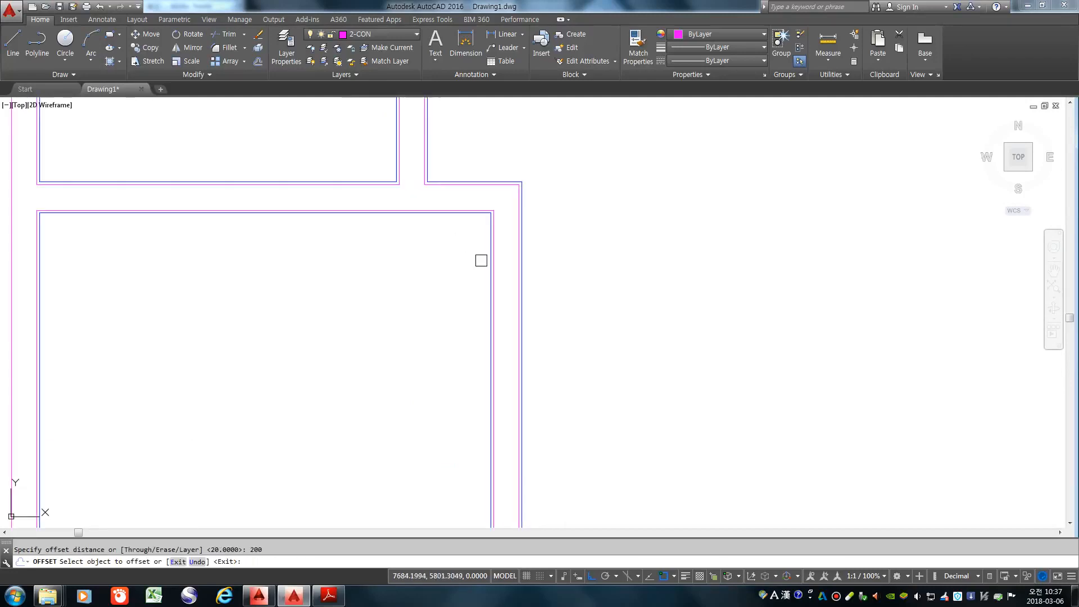
scroll(474, 218, up, 2)
scroll(474, 217, up, 2)
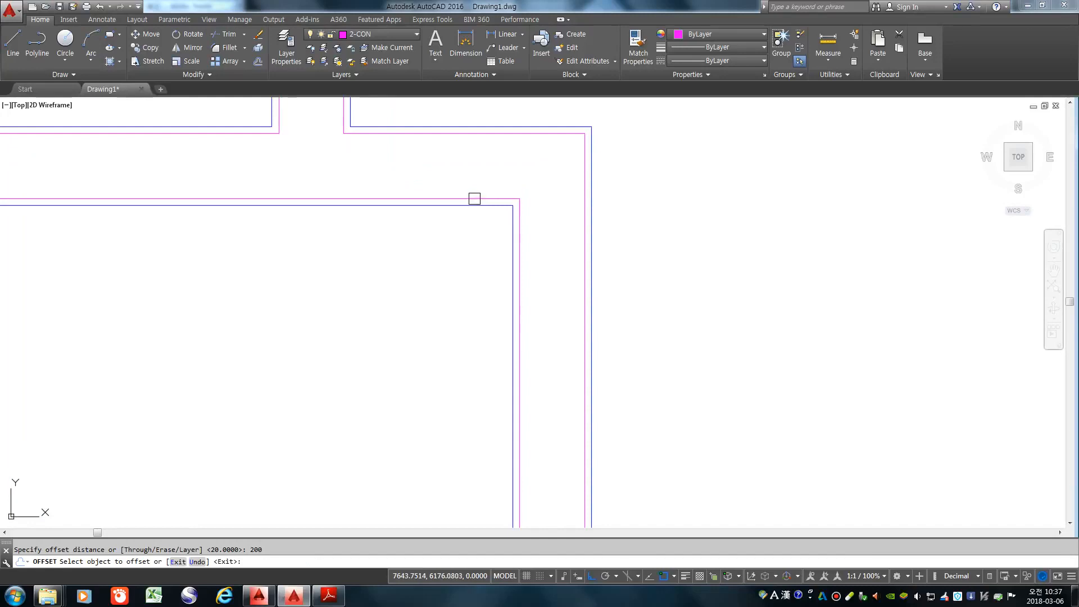
click(475, 197)
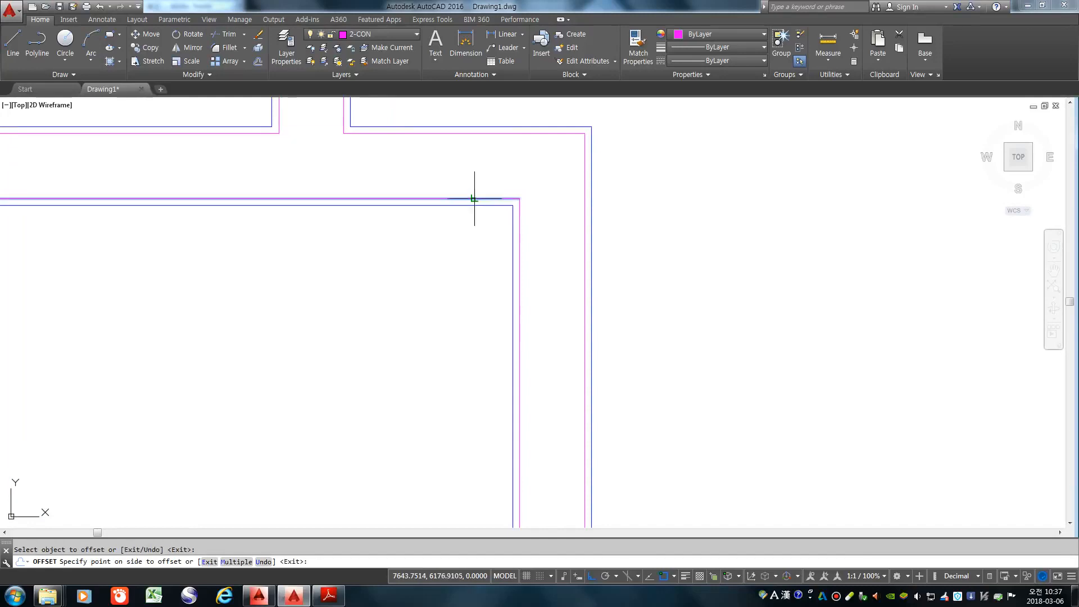
scroll(474, 197, down, 1)
click(438, 319)
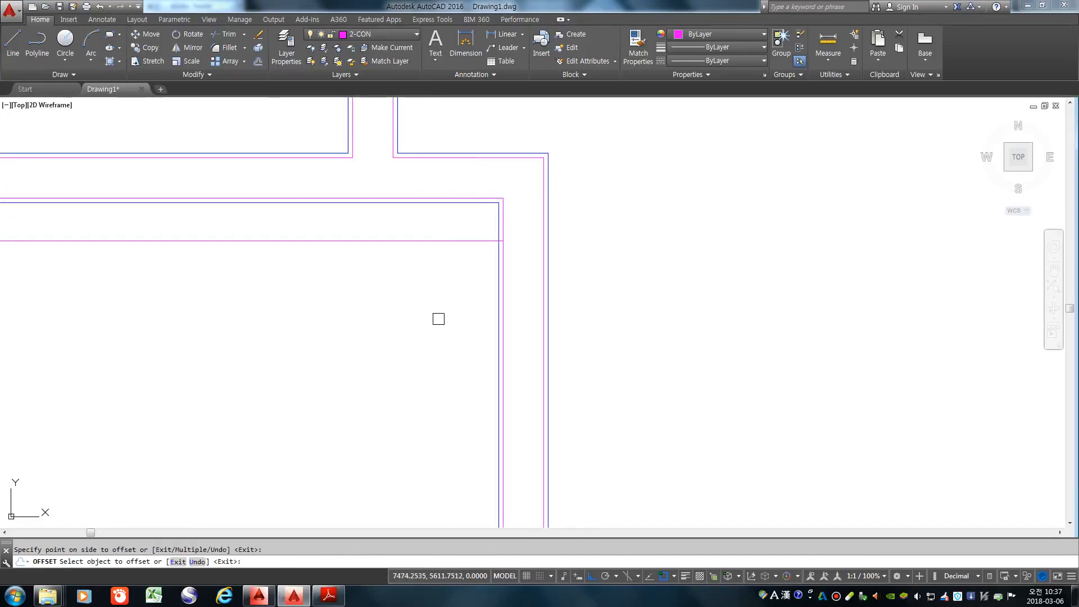
key(Return)
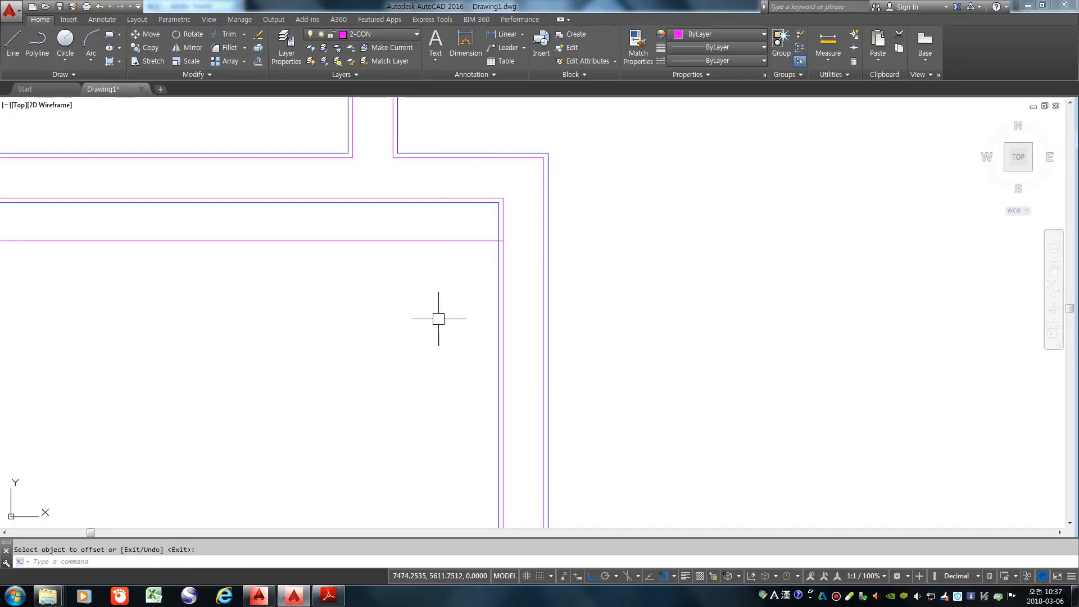
Step: Offset the new horizontal line another 900 mm downward to mark the door opening's width
scroll(438, 314, down, 1)
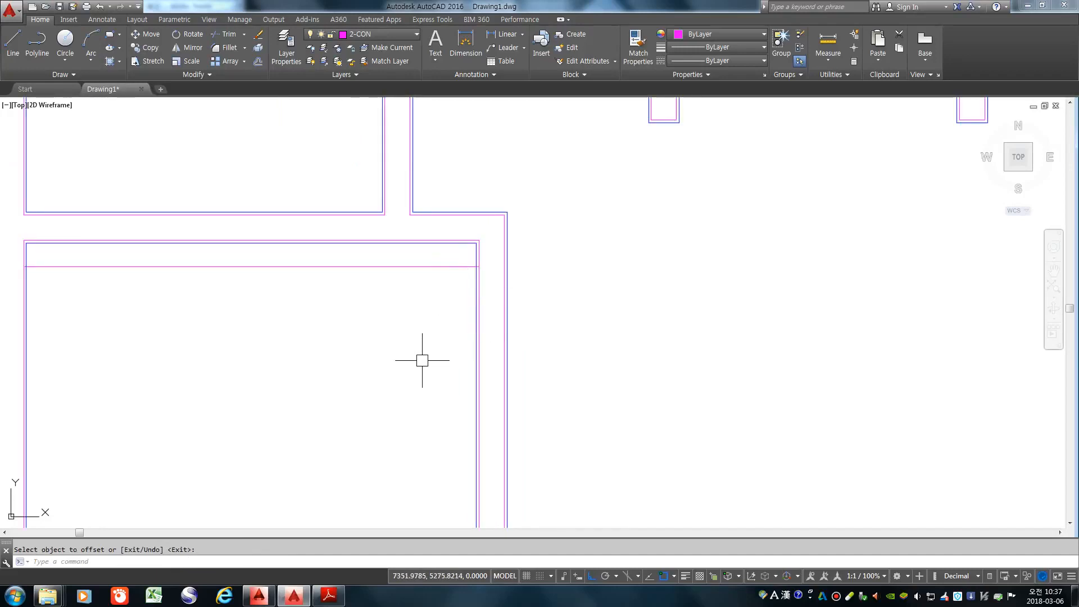
key(Return)
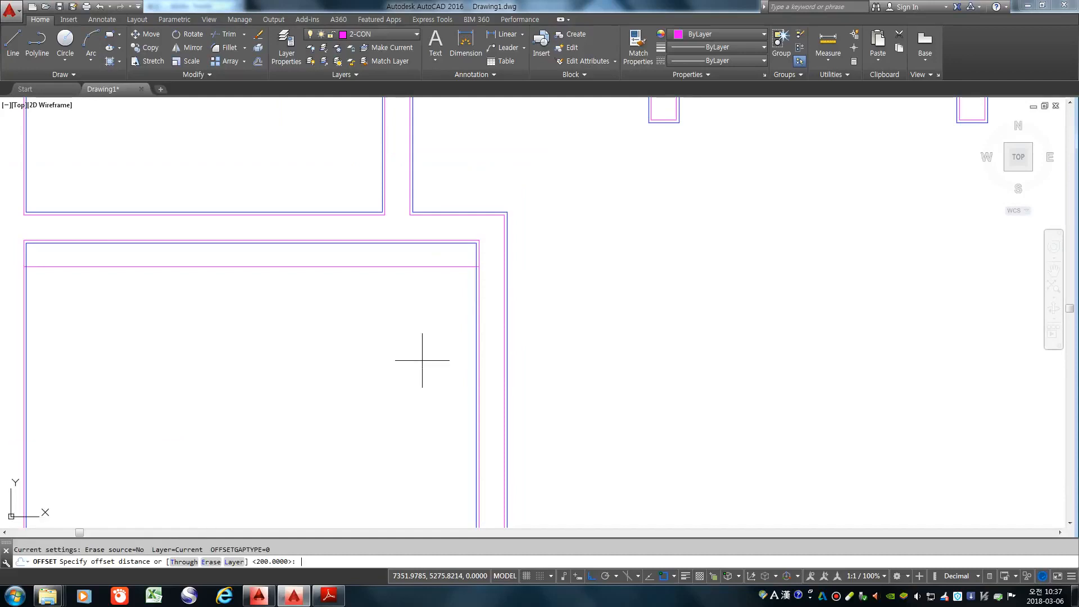
key(Return)
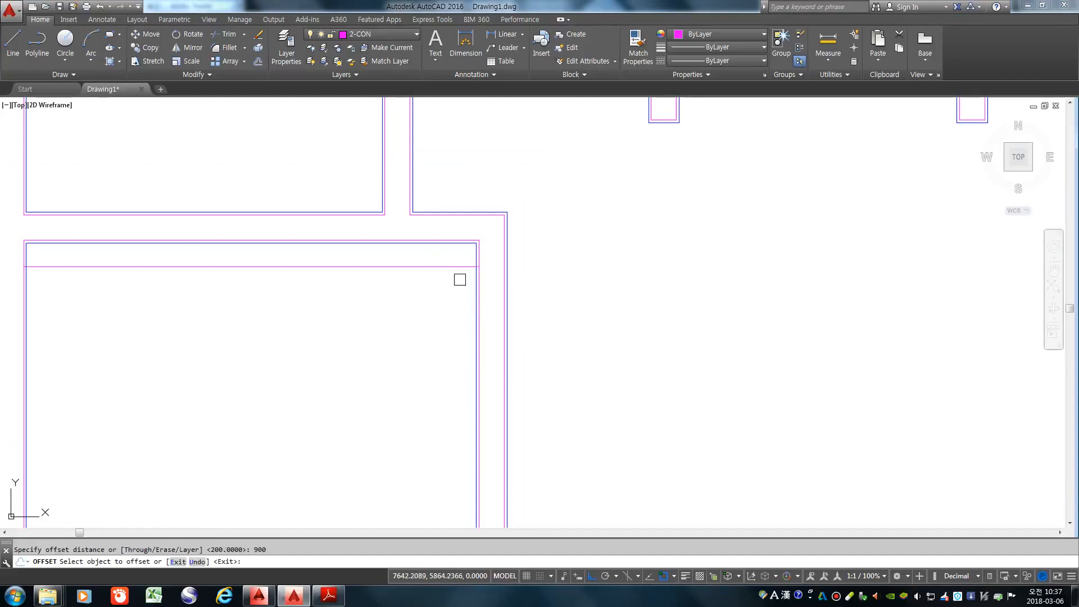
click(458, 266)
click(412, 387)
key(Return)
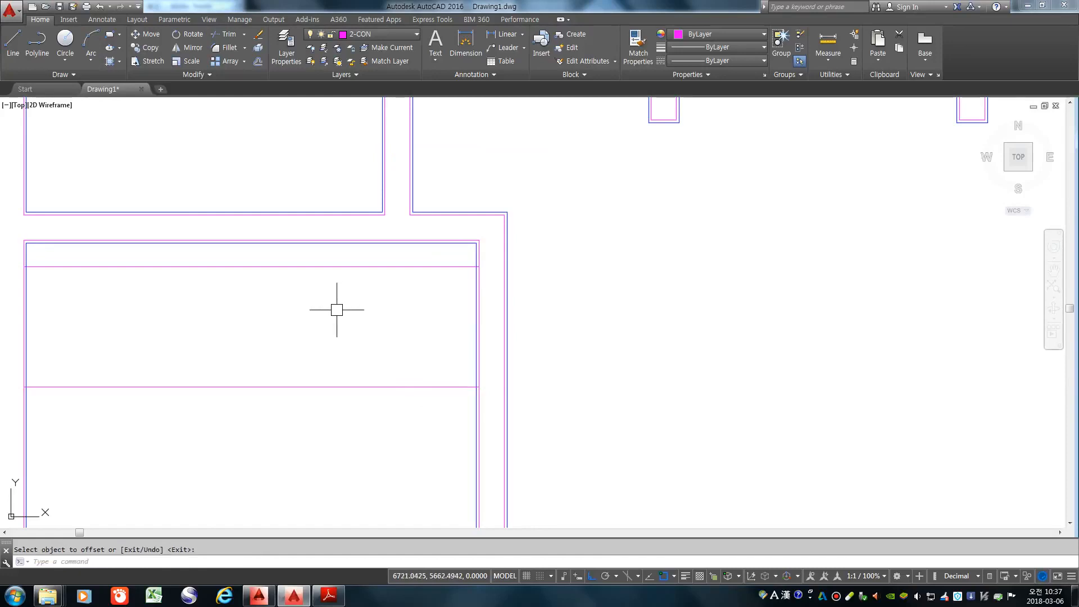
Step: Move the two door-opening lines horizontally to the right so they cross the wall beside the living room
scroll(344, 270, down, 2)
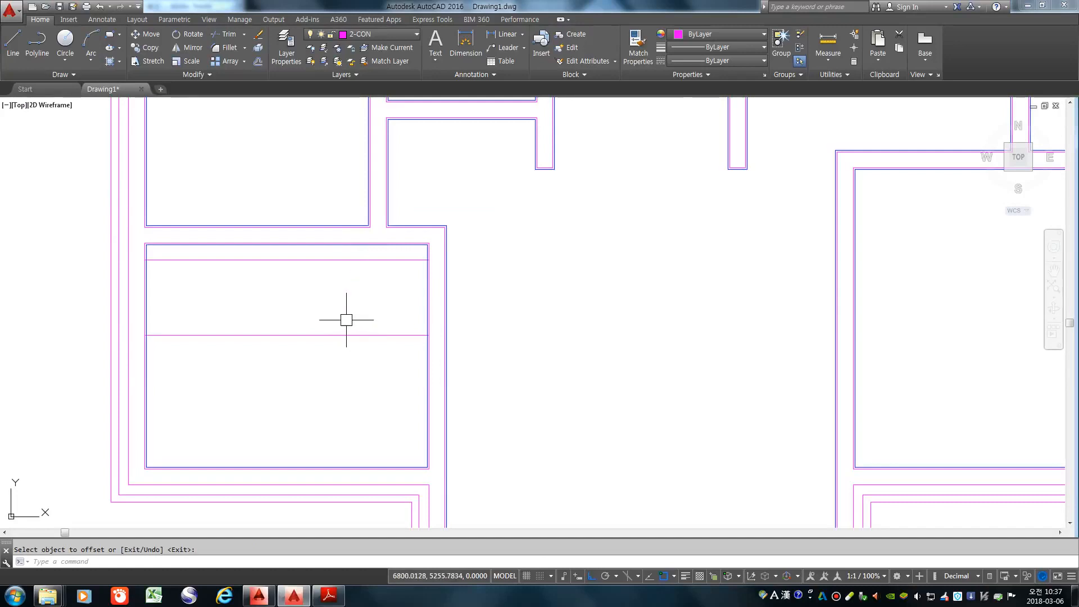
key(Escape)
text(m)
key(Return)
click(369, 360)
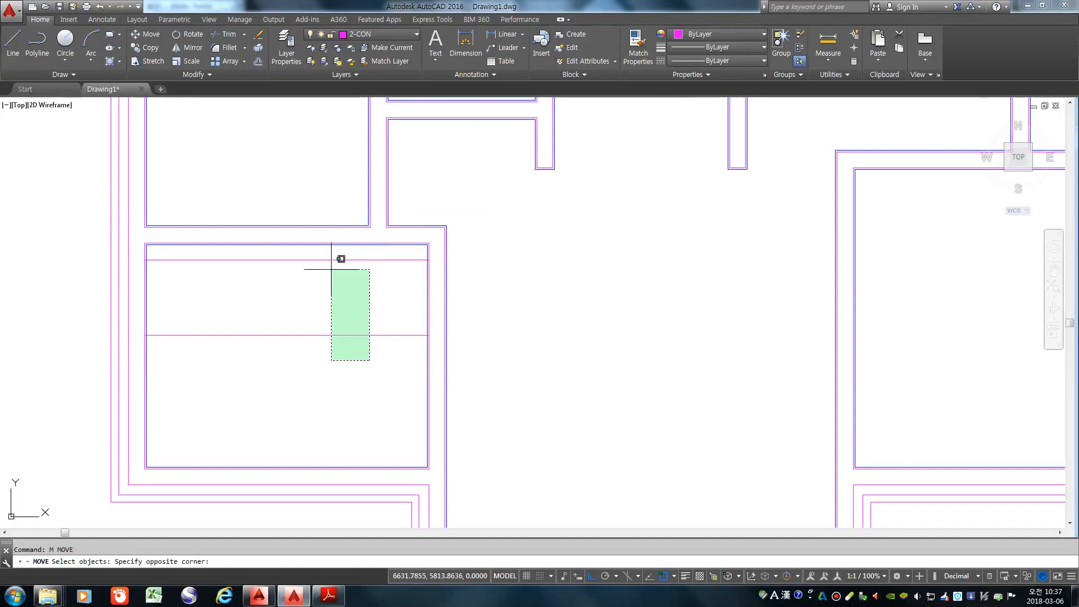
click(325, 251)
key(Return)
click(525, 322)
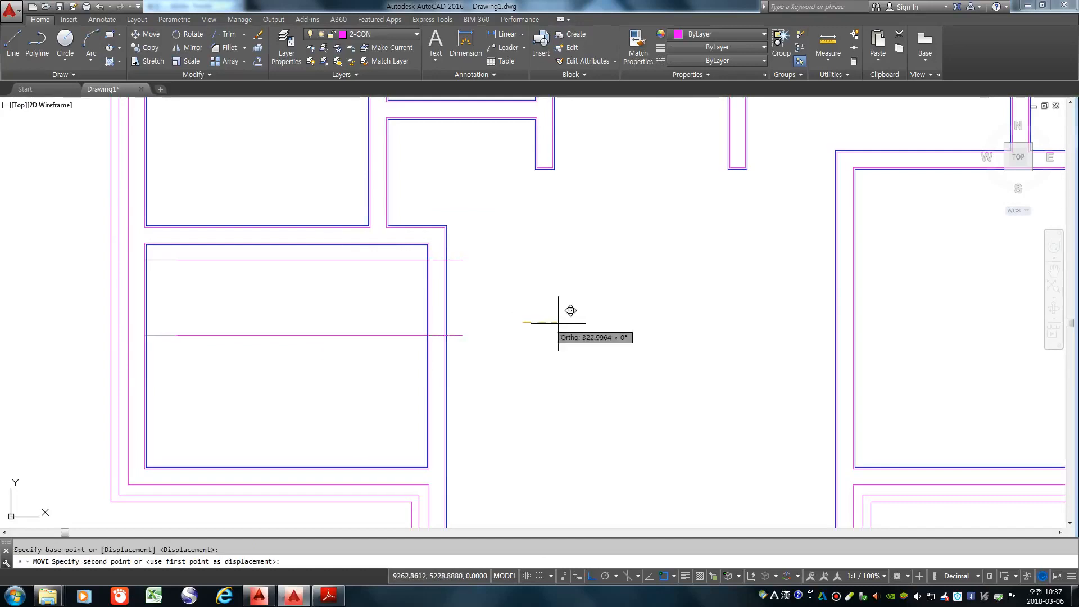
click(663, 323)
Step: Trim away the wall and finish lines between the two door-opening lines beside the living room
scroll(391, 275, up, 2)
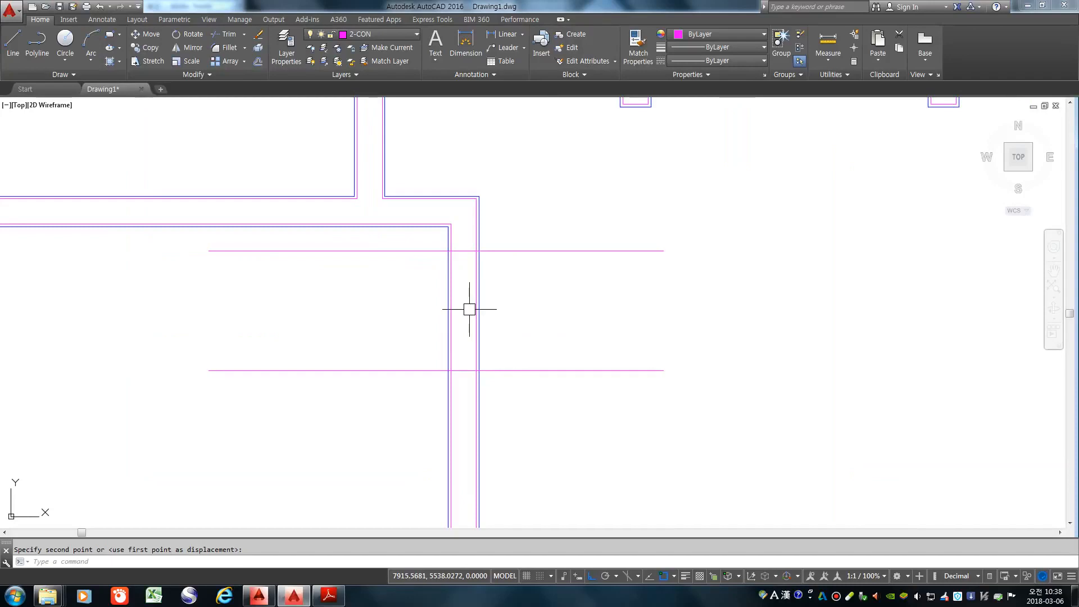
scroll(393, 315, down, 2)
text(tr)
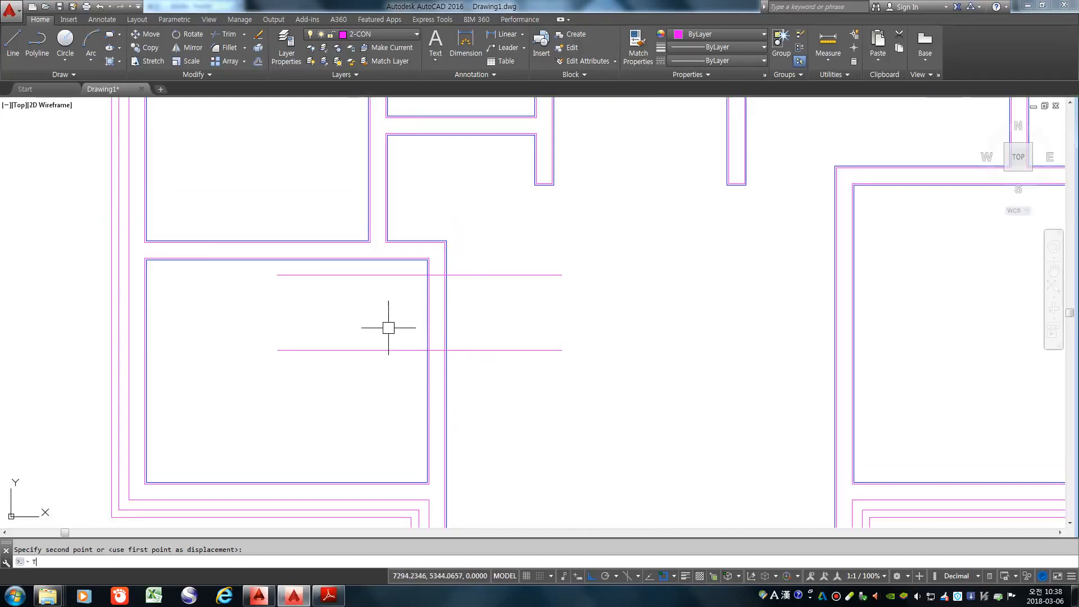
key(space)
key(space)
click(500, 326)
click(397, 306)
Step: Trim the overhanging ends of both door-opening lines on each side of the living room wall
click(559, 388)
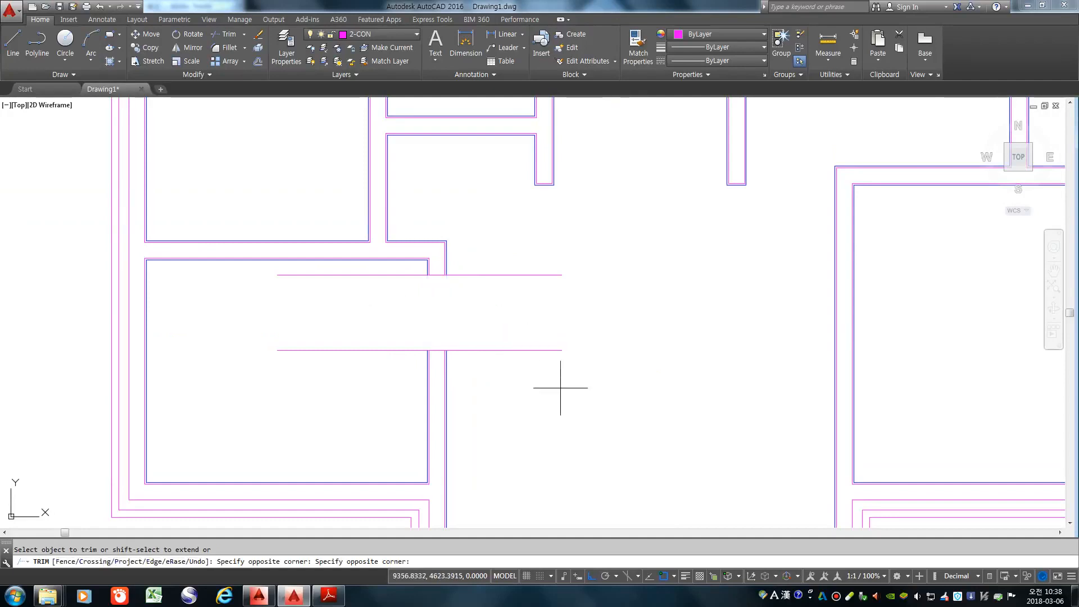
click(483, 230)
click(379, 375)
click(361, 270)
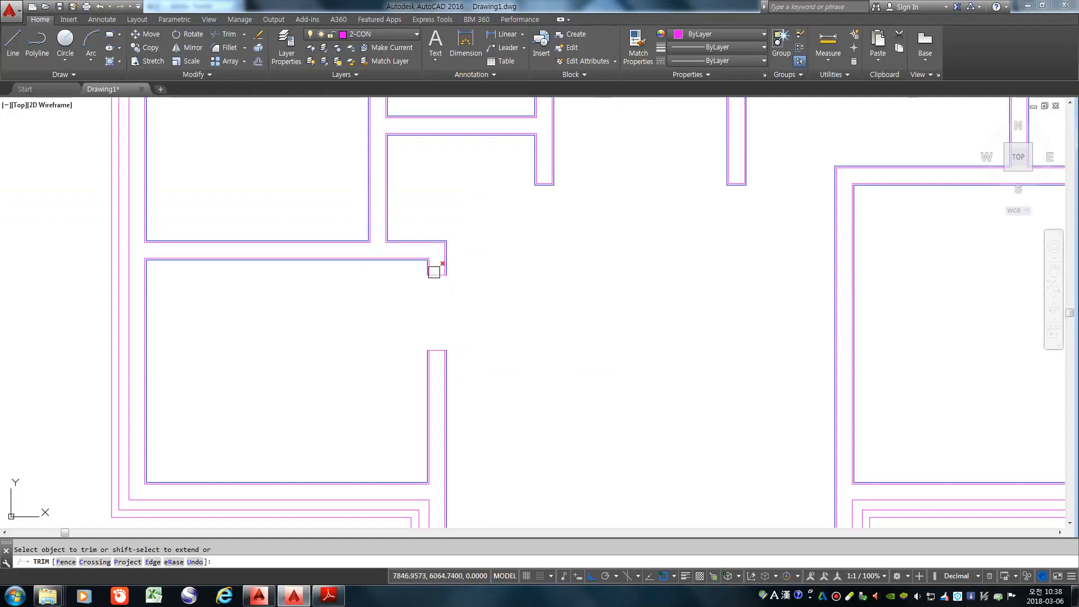
Step: Trim the short jamb-line pieces between the wall and finish lines at both ends of the living room wall opening
scroll(433, 270, up, 5)
click(358, 264)
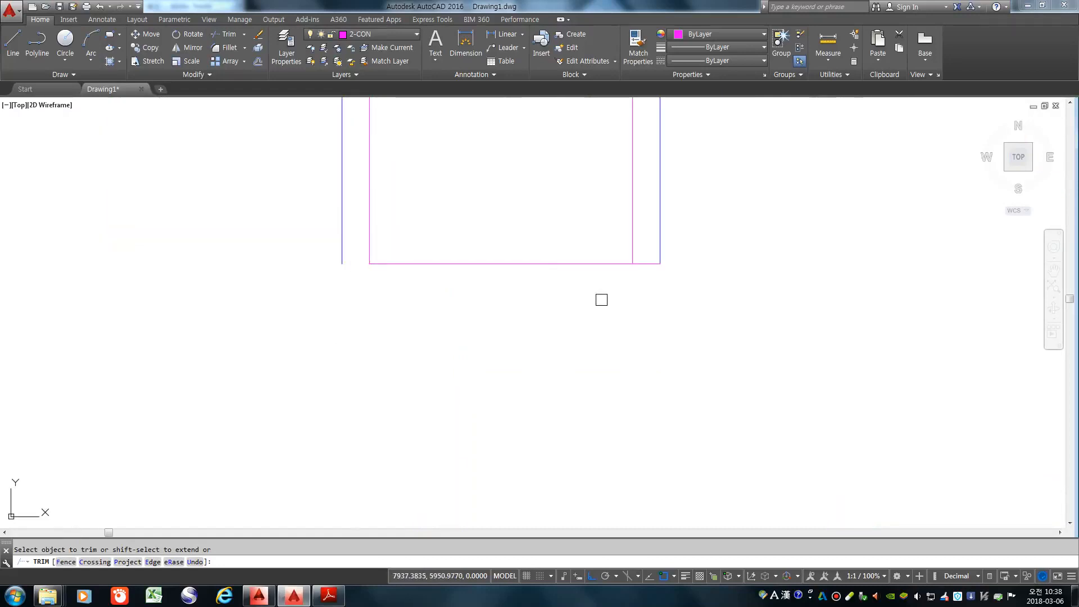
click(646, 264)
scroll(386, 214, down, 3)
scroll(371, 453, down, 4)
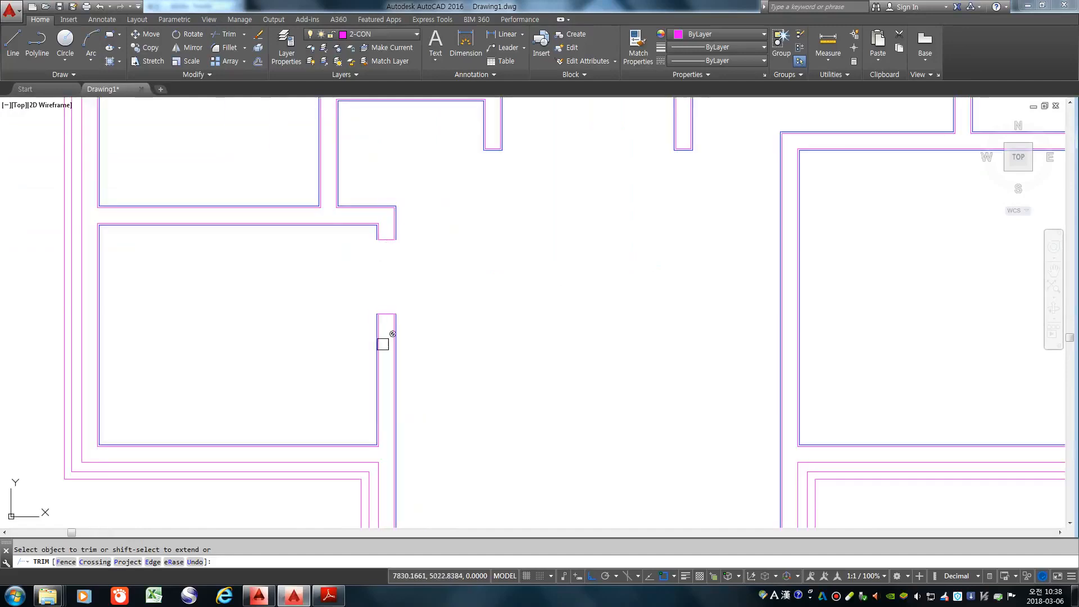
scroll(411, 330, up, 6)
scroll(396, 354, up, 6)
click(393, 352)
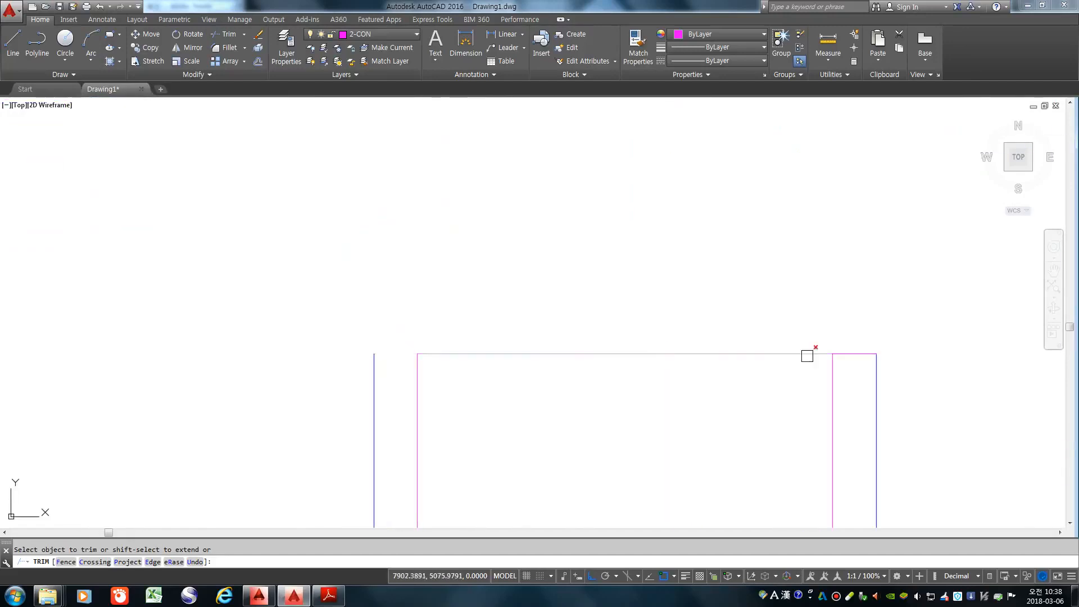
key(Return)
scroll(396, 393, down, 10)
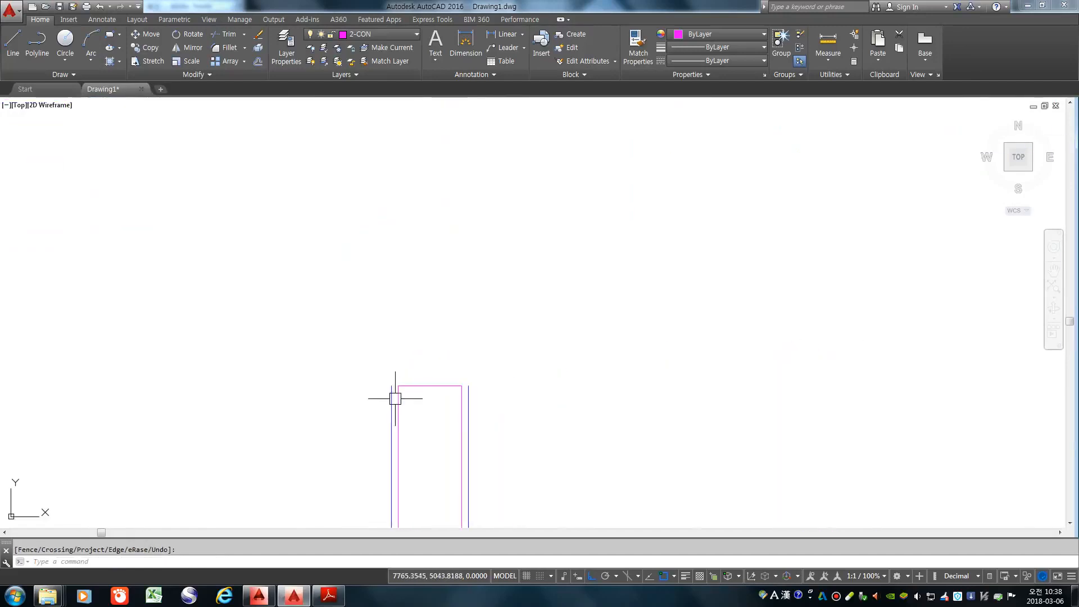
Step: Inspect the trimmed wall ends at the door opening and check the next door's location on the PDF floor plan in Adobe Reader
scroll(430, 320, up, 9)
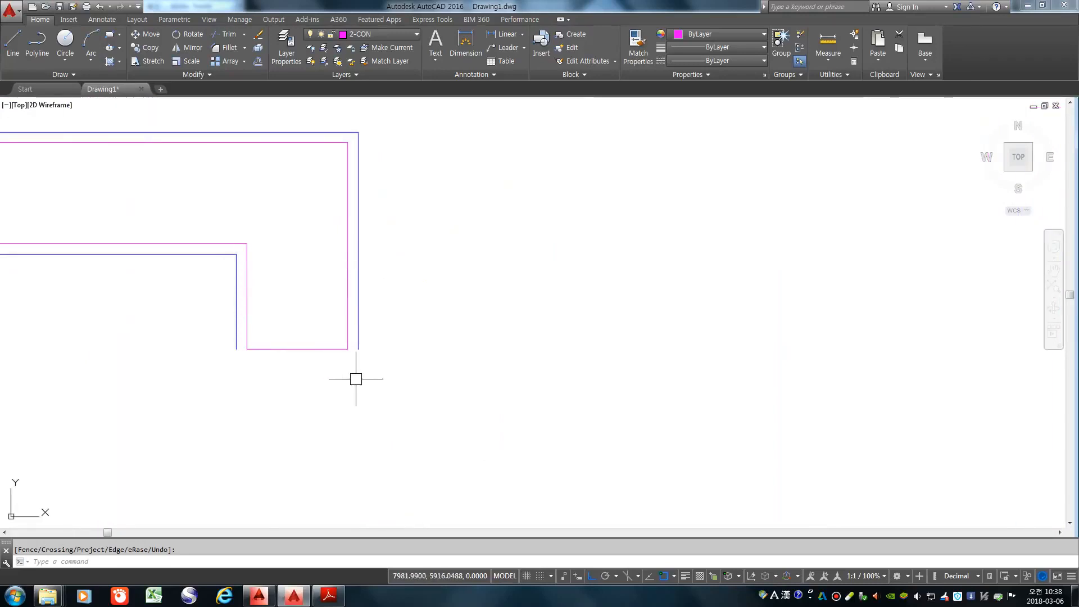
scroll(352, 351, up, 4)
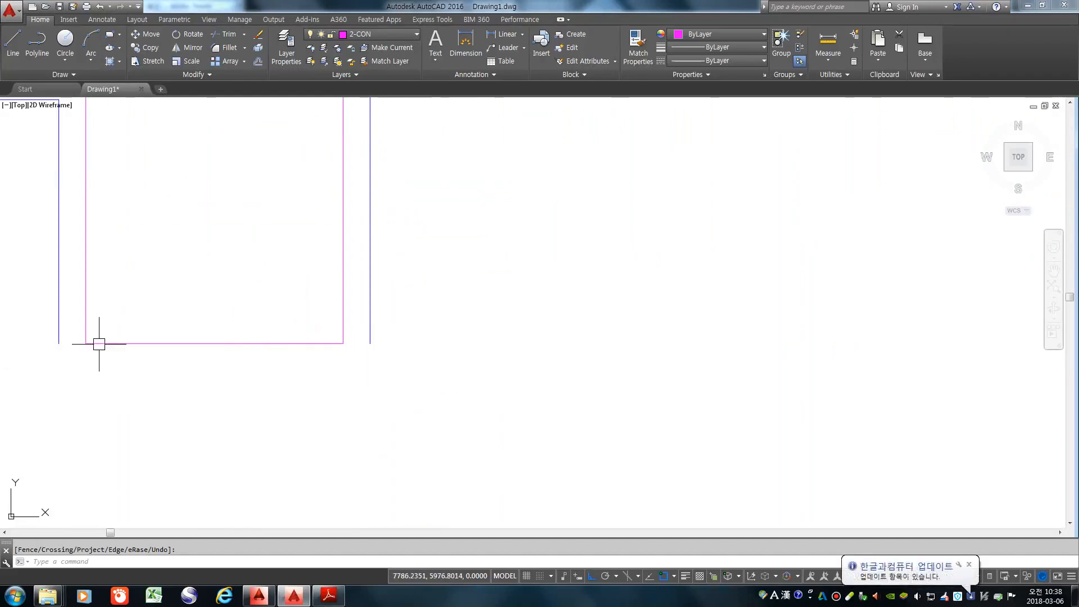
scroll(371, 275, down, 10)
scroll(342, 423, up, 2)
scroll(343, 409, up, 8)
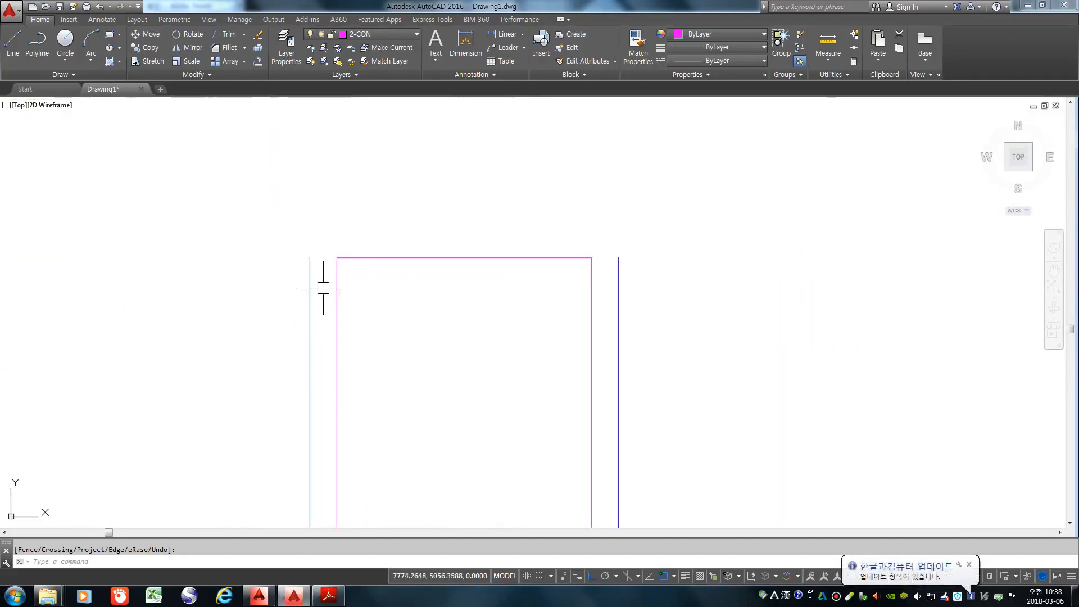
scroll(427, 344, down, 6)
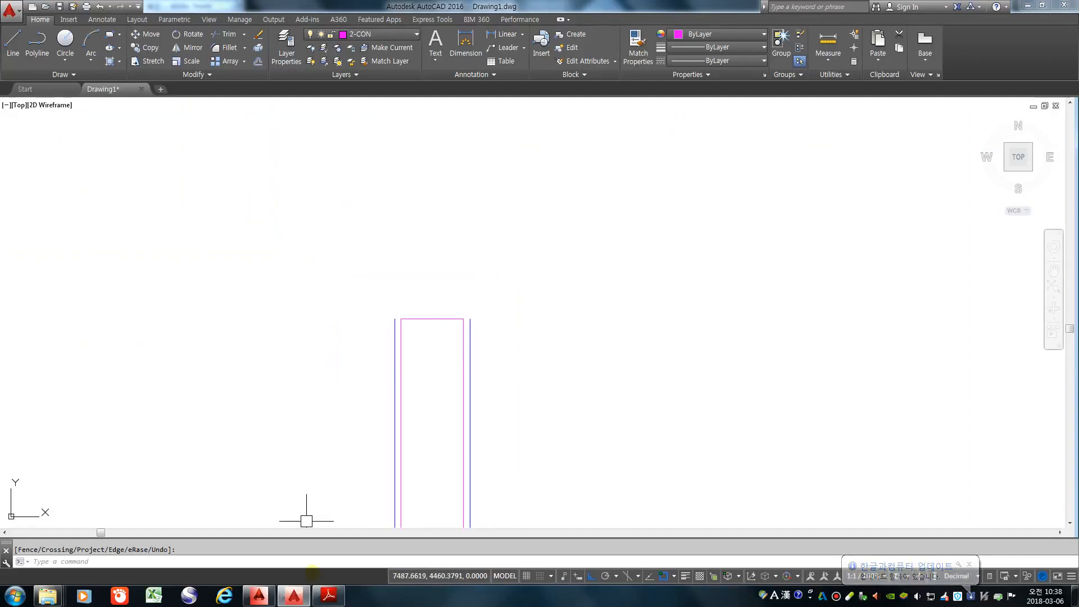
click(329, 595)
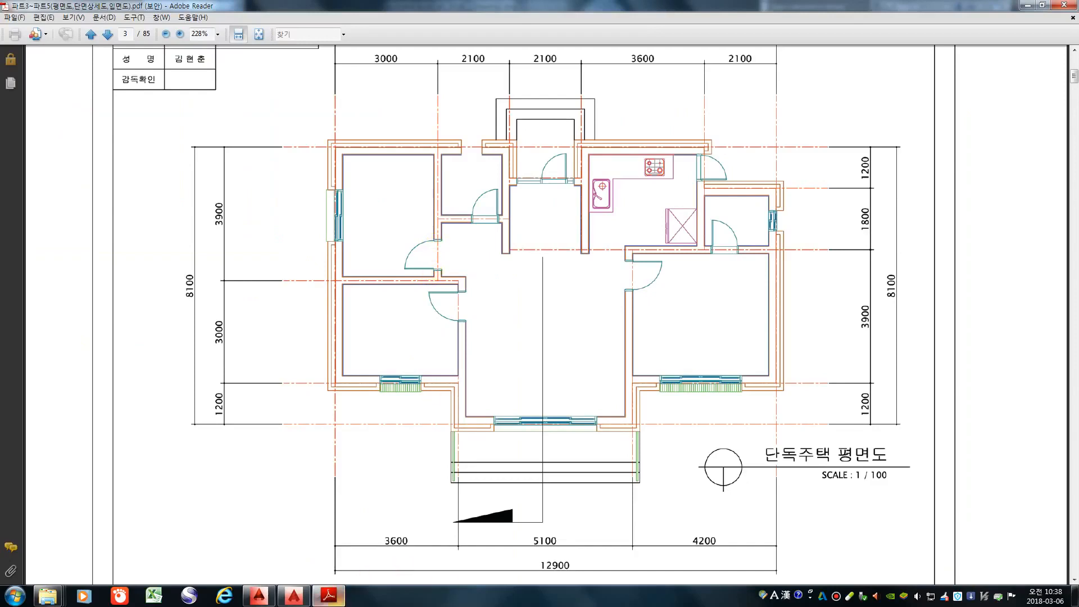
click(293, 595)
Step: Offset the lower wall line of the upper-left room 200 mm up into the room
scroll(424, 412, up, 6)
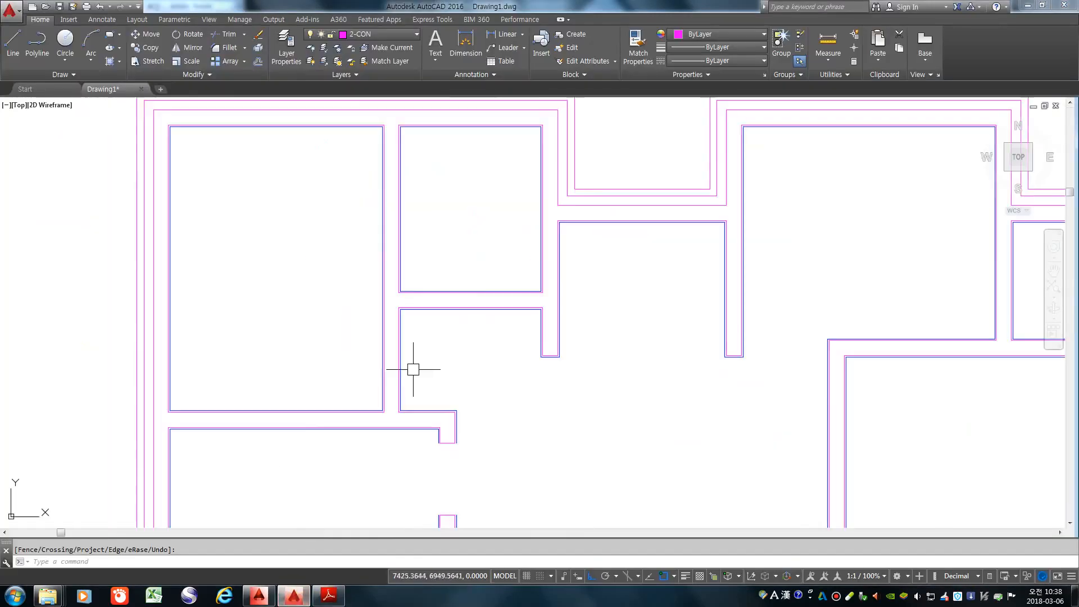
key(Return)
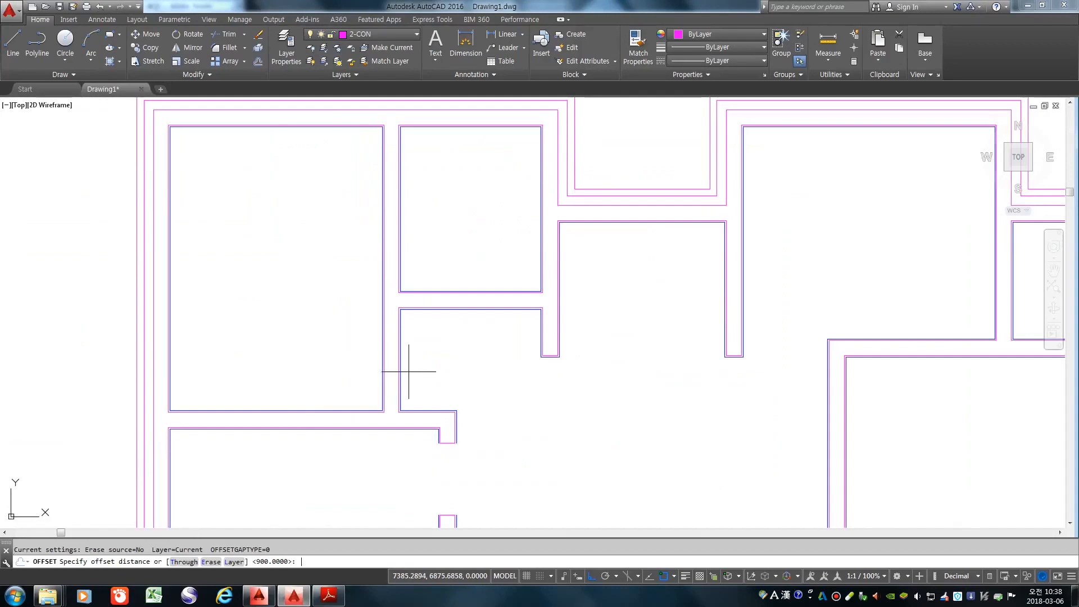
text(200)
key(Return)
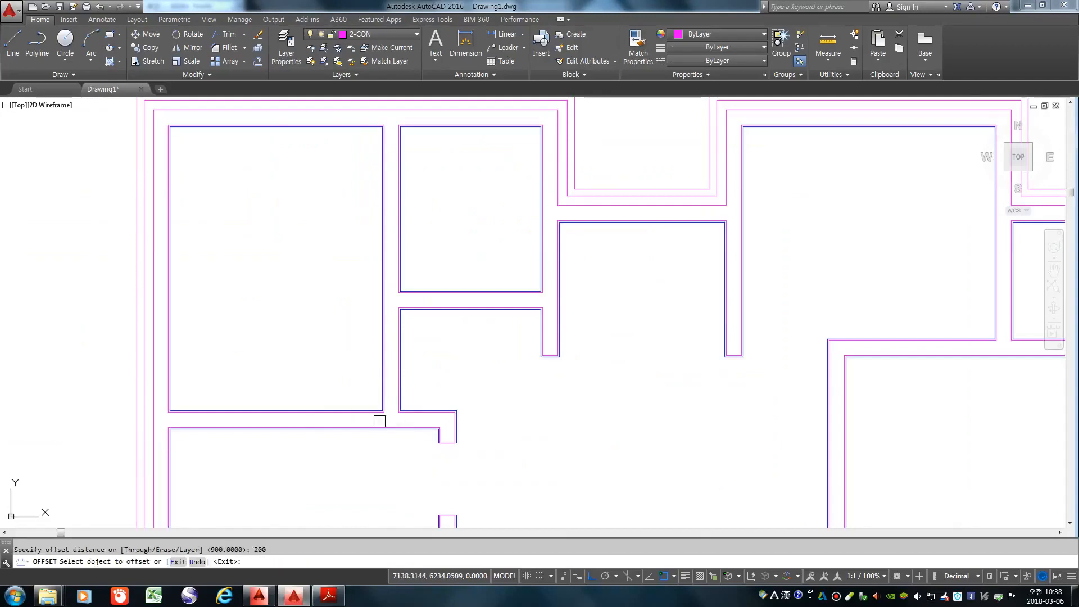
scroll(378, 421, up, 5)
click(375, 412)
scroll(367, 400, down, 4)
click(342, 336)
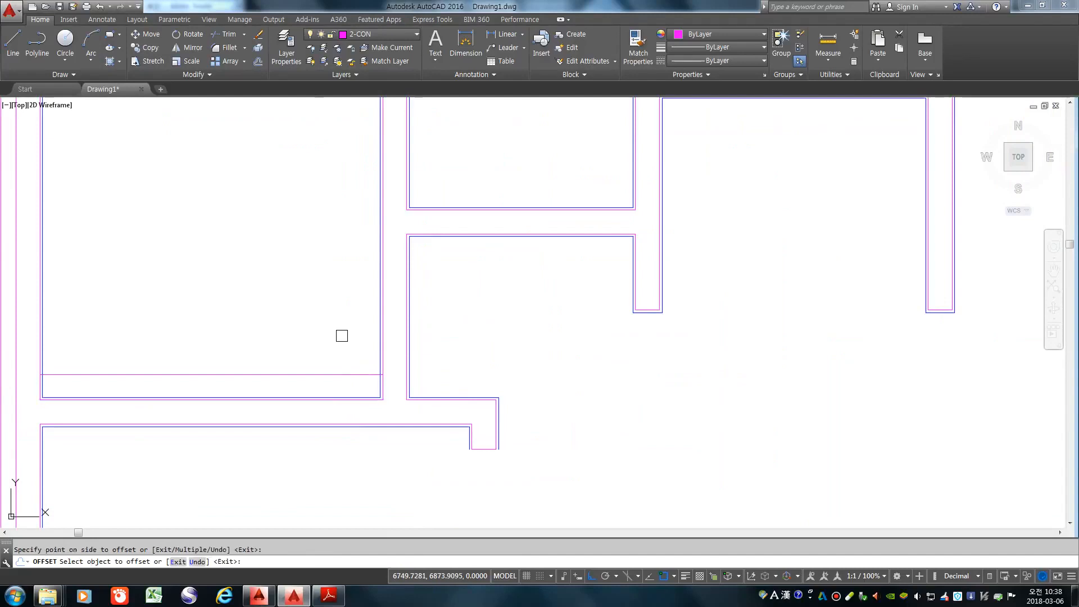
key(Return)
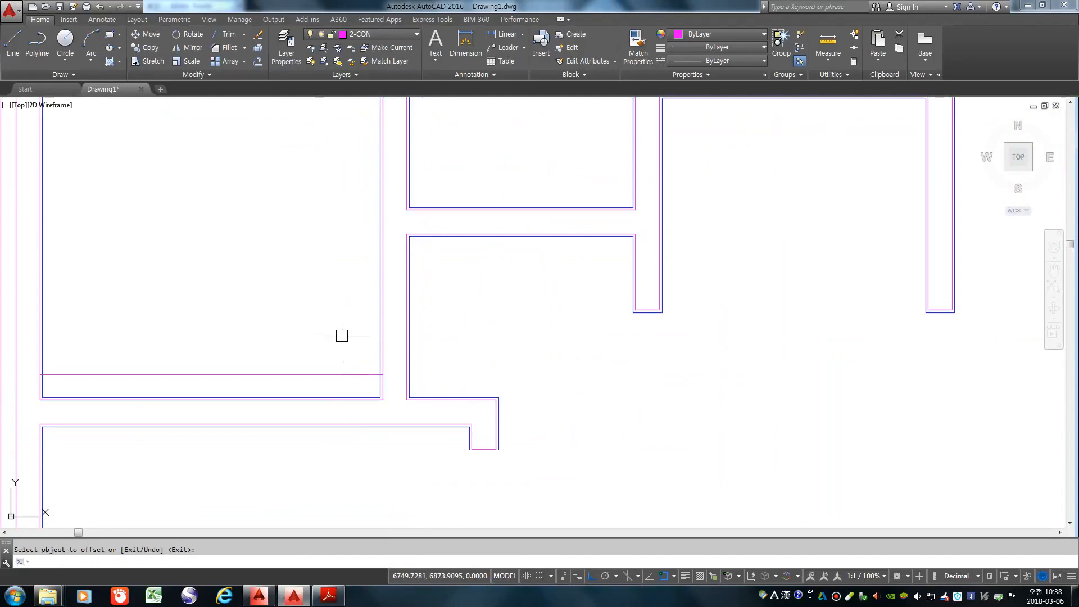
Step: Offset the new horizontal line in the upper-left room another 900 mm upward to mark the door opening's width
text(o)
key(Return)
text(900)
key(Return)
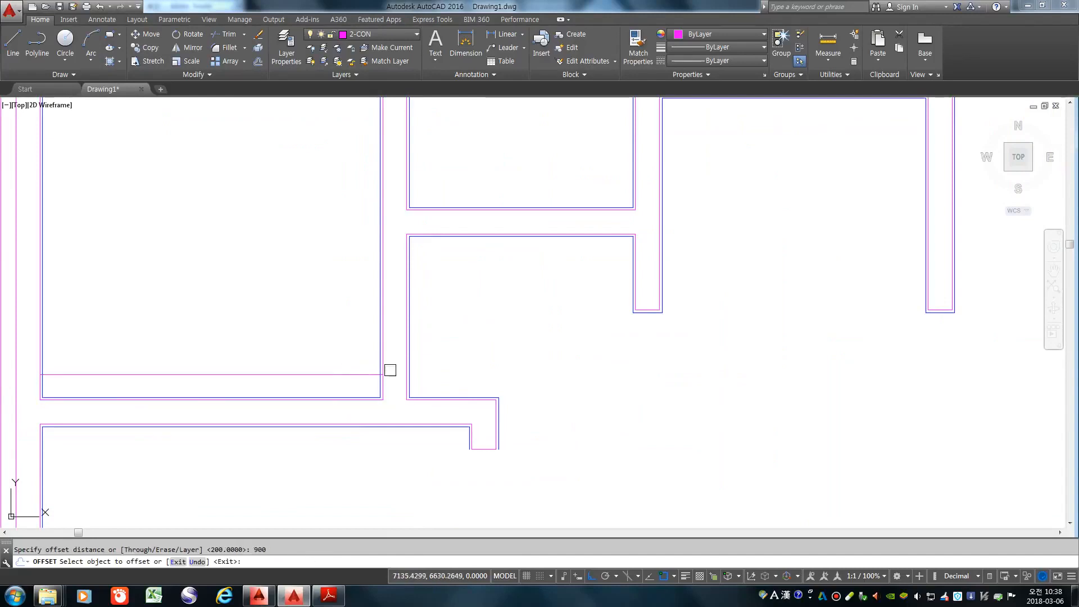
scroll(366, 379, down, 2)
click(366, 379)
click(344, 306)
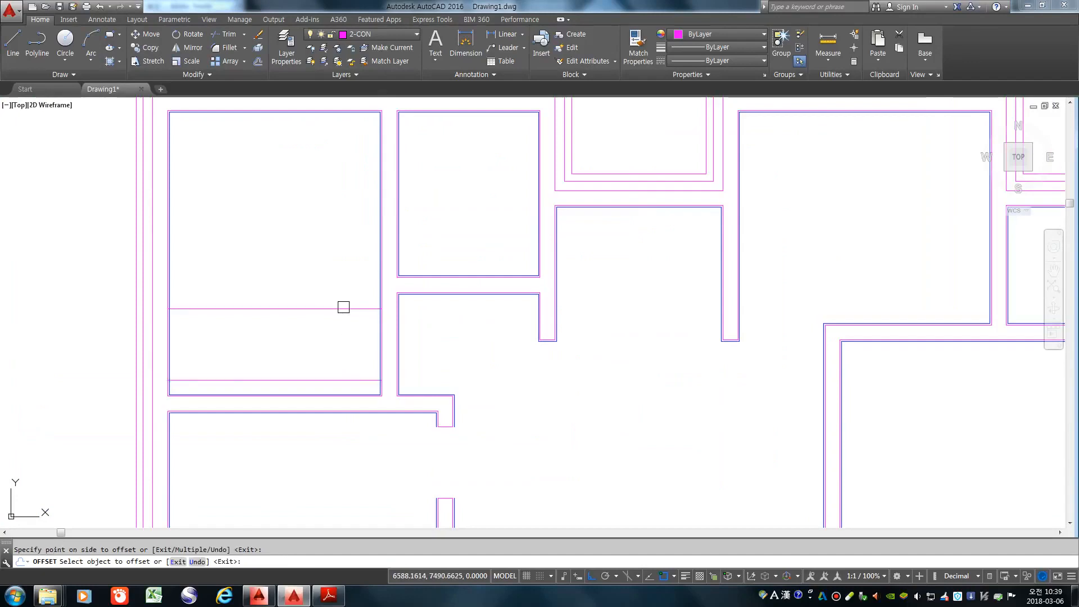
key(Return)
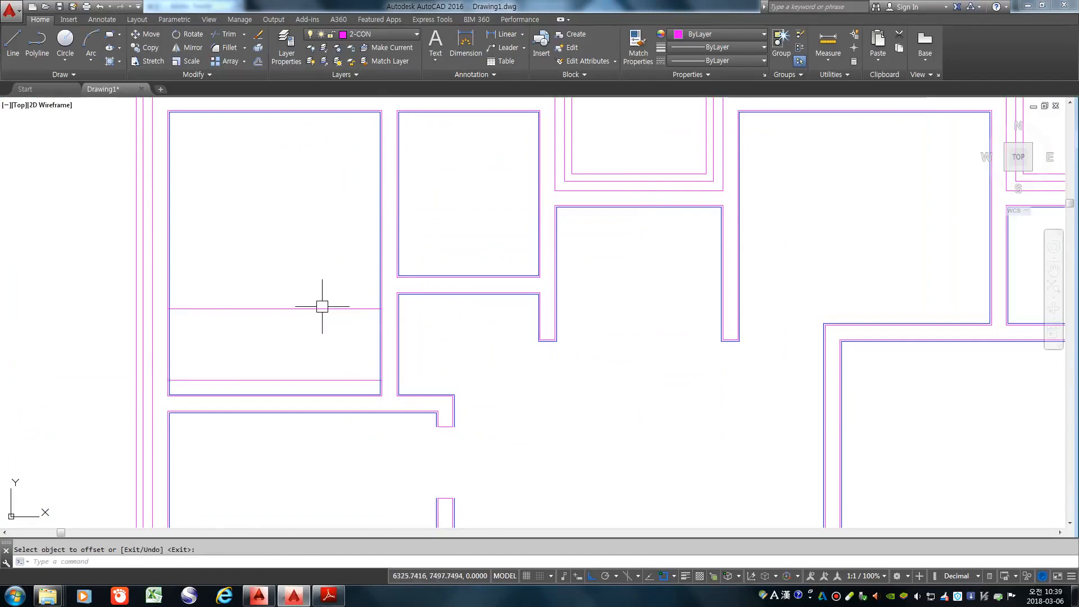
Step: Move the upper-left room's two door-opening lines horizontally to the right so they cross its right-hand wall
text(m)
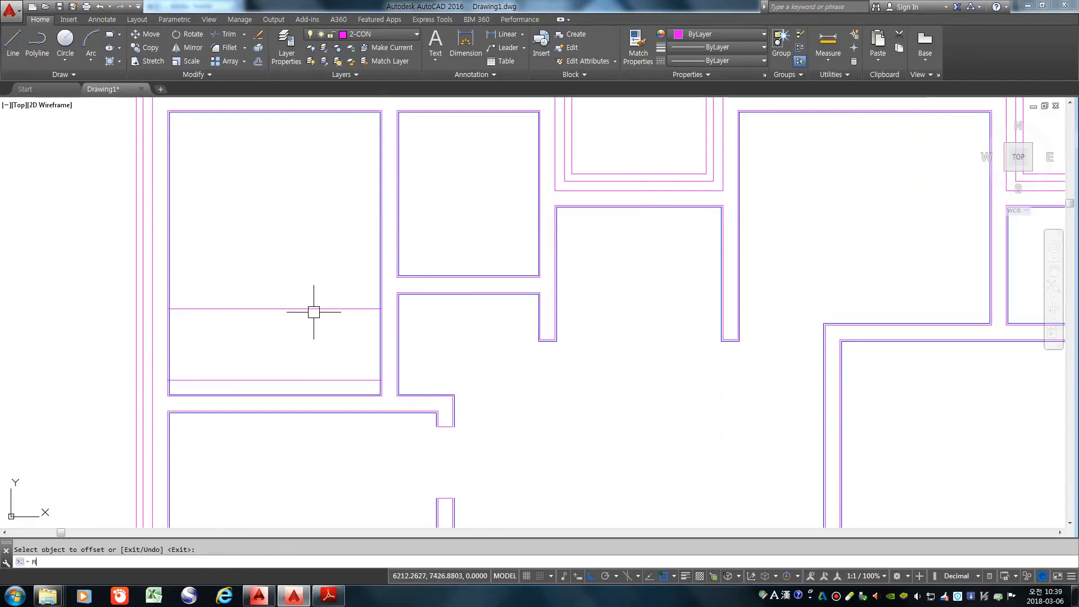
key(Return)
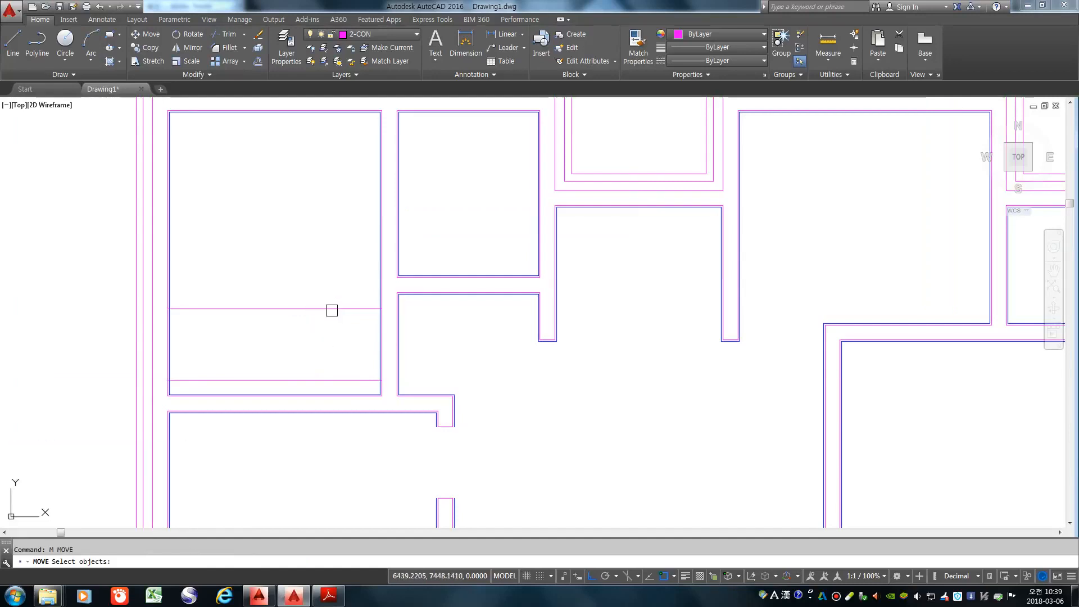
click(331, 309)
click(329, 381)
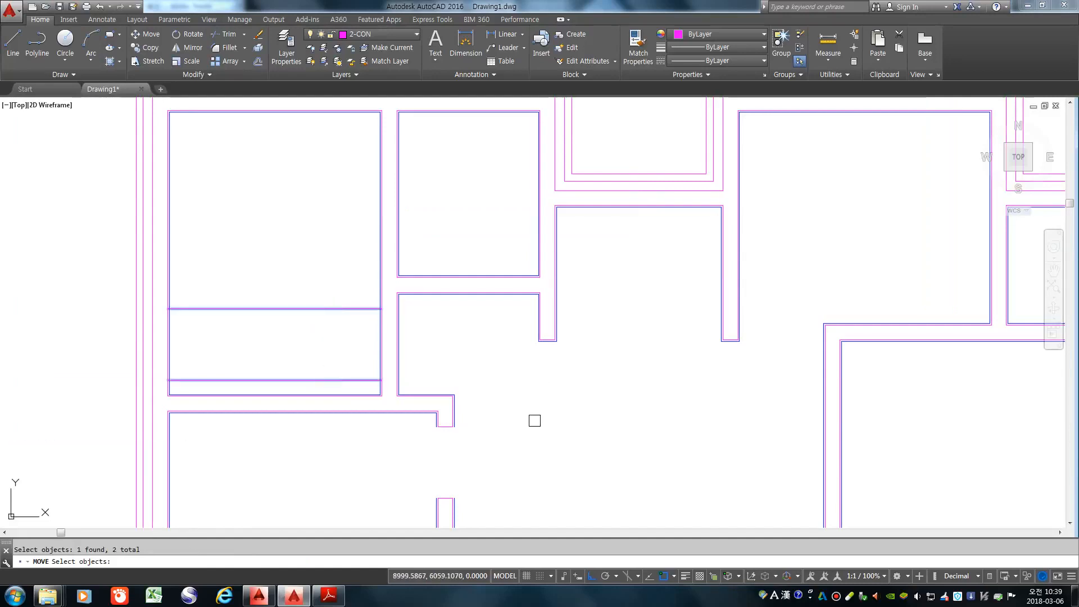
key(Return)
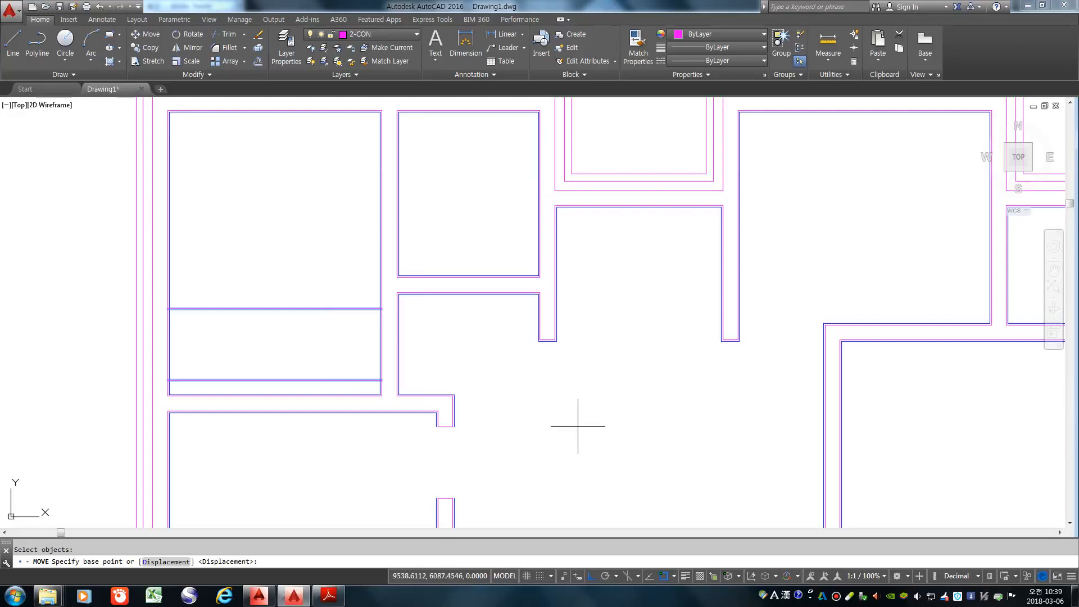
click(558, 441)
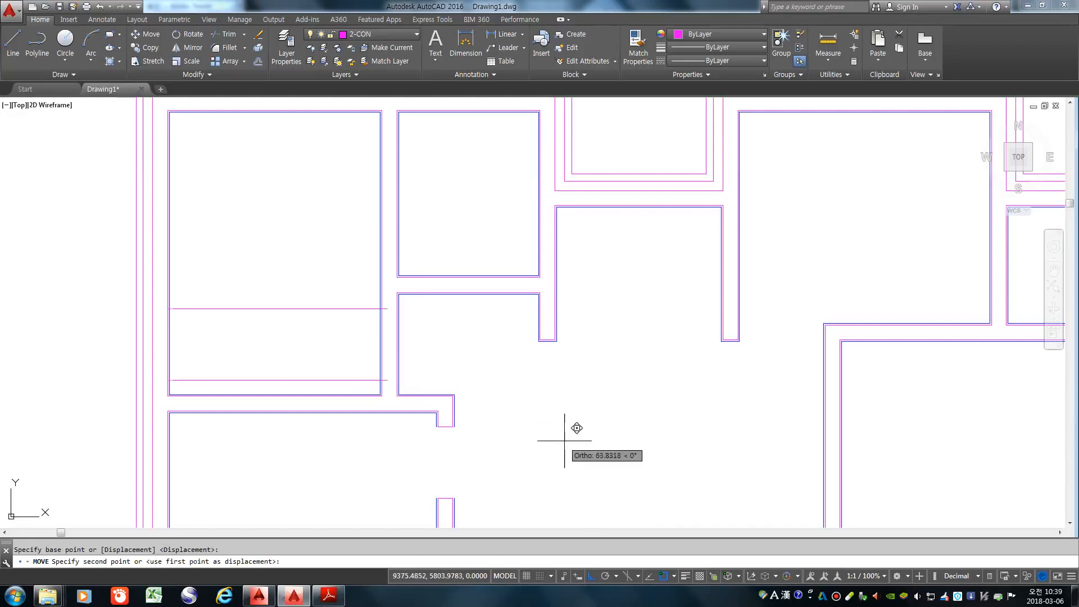
click(626, 445)
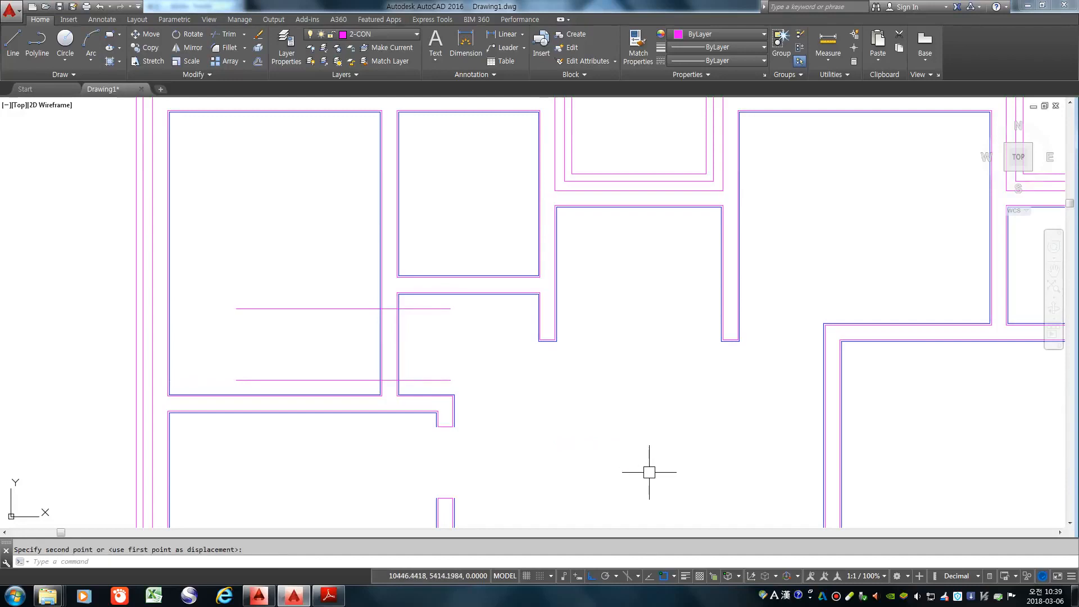
Step: Trim away the wall and finish lines between the two opening lines in the upper-left room's right-hand wall
scroll(440, 331, down, 4)
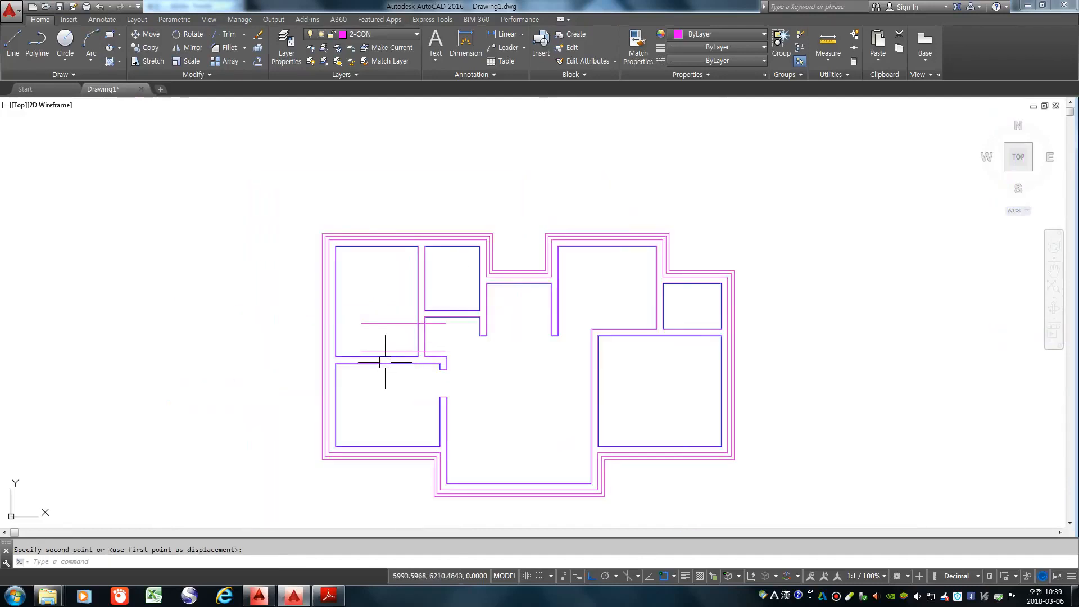
scroll(403, 367, up, 4)
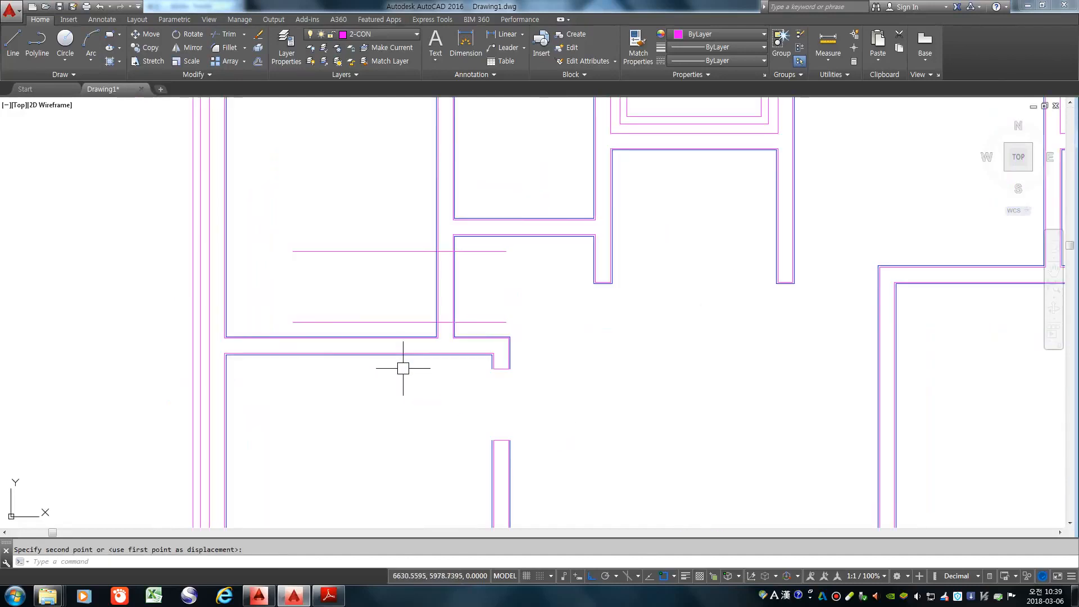
key(Escape)
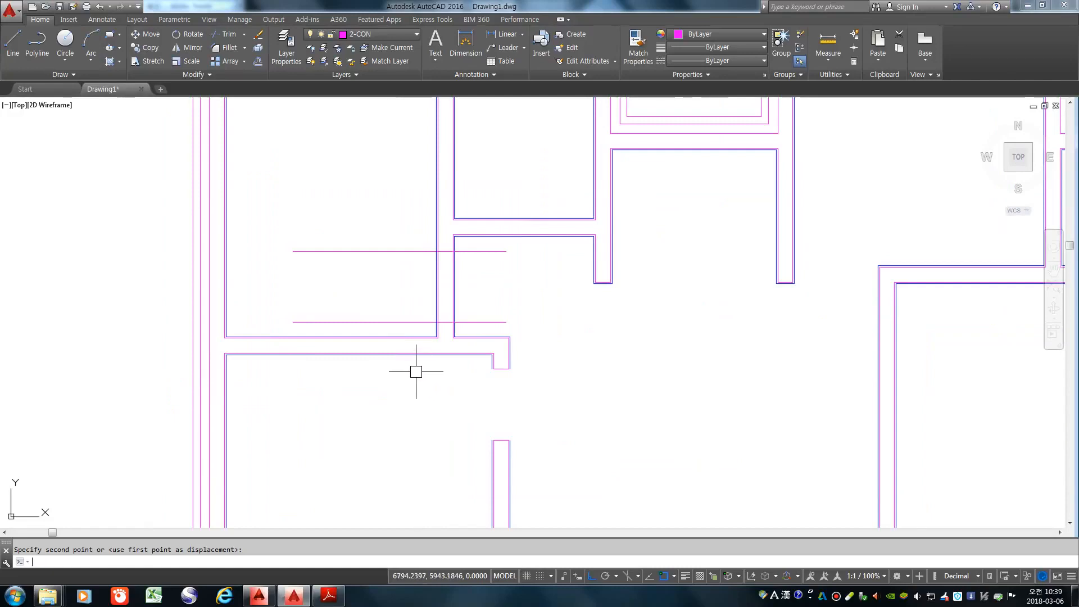
text(tr)
key(Return)
key(Return)
click(497, 301)
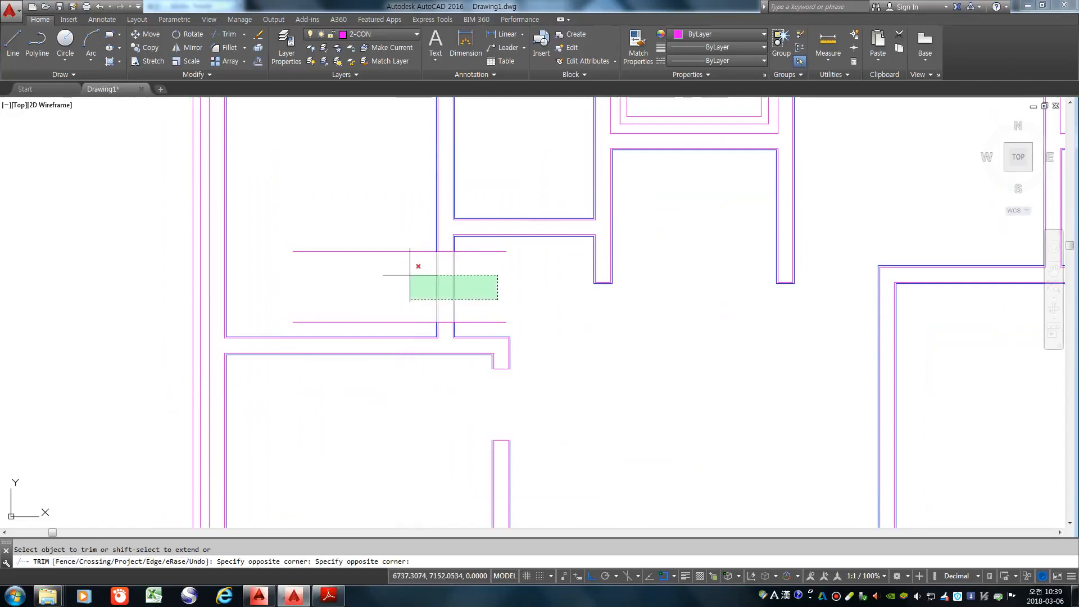
click(412, 271)
Step: Trim the overhanging ends of the upper-left room's door-opening lines on both sides of the wall
click(497, 320)
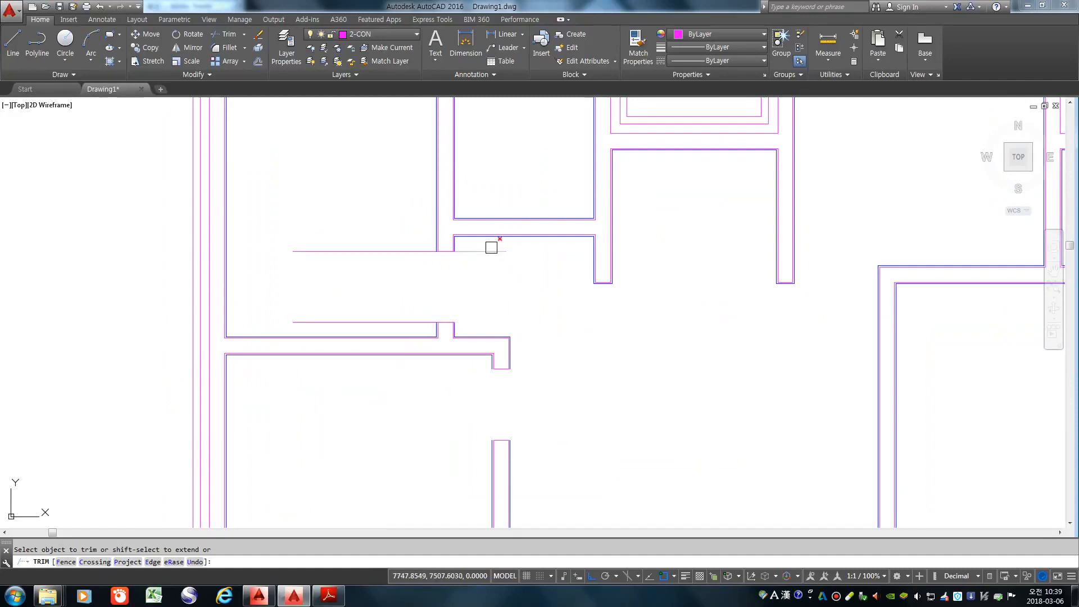
click(492, 249)
click(398, 252)
click(397, 322)
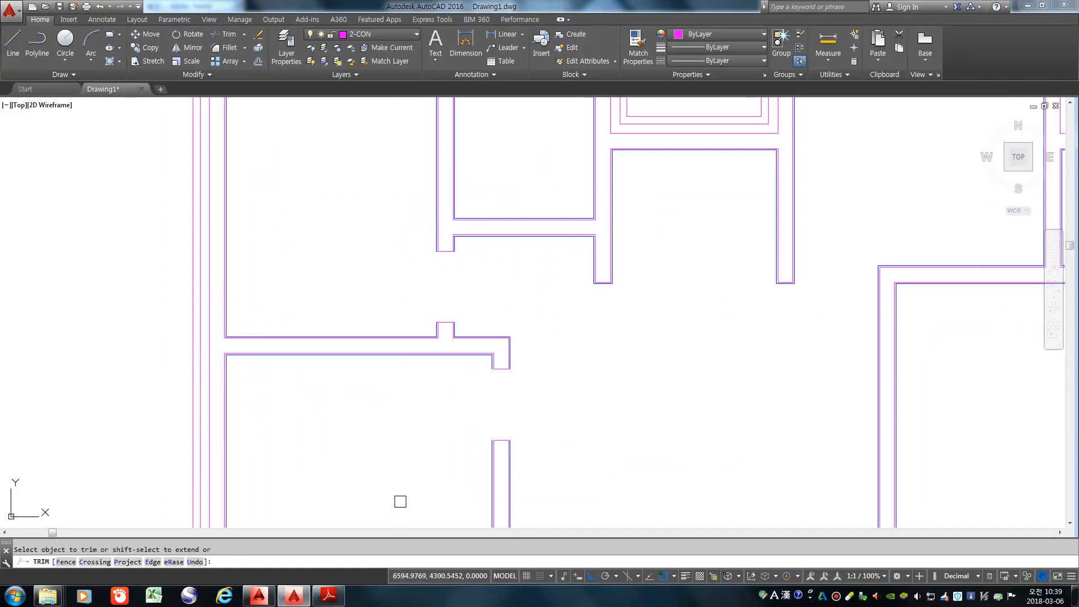
Step: Trim the short pieces of the upper-left room's door-jamb lines between the wall and finish lines at both ends of the opening
scroll(440, 323, up, 6)
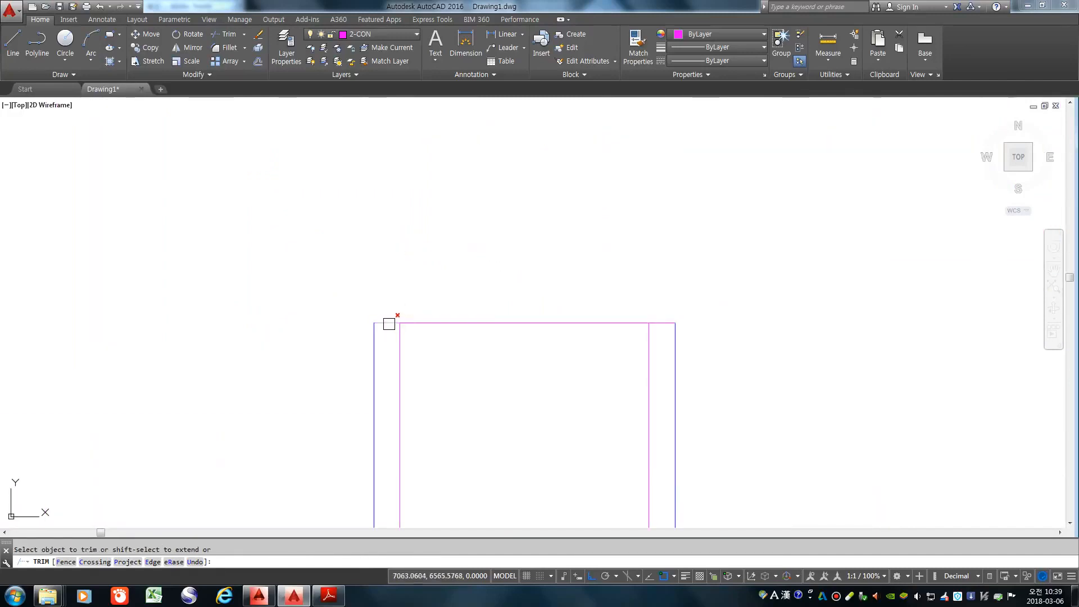
click(664, 323)
scroll(523, 502, down, 4)
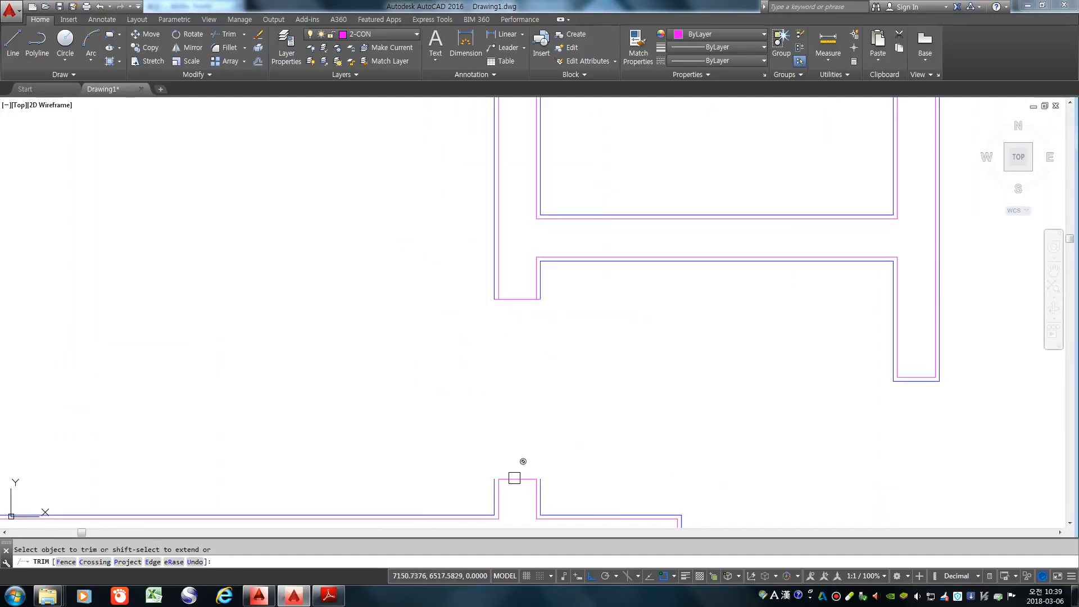
scroll(505, 298, up, 5)
click(416, 308)
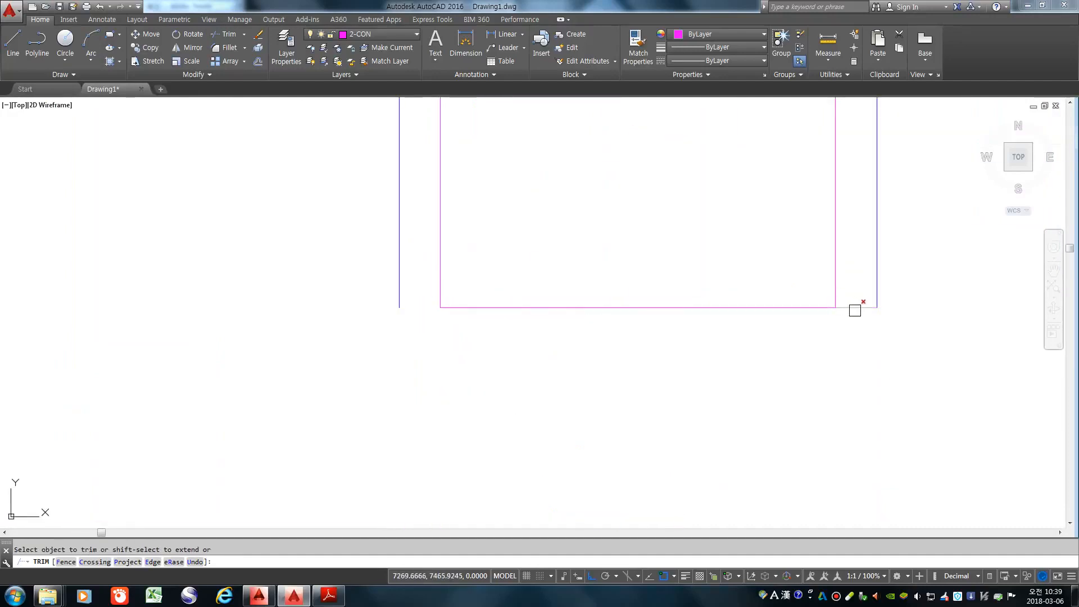
key(space)
scroll(513, 297, down, 5)
scroll(645, 338, down, 5)
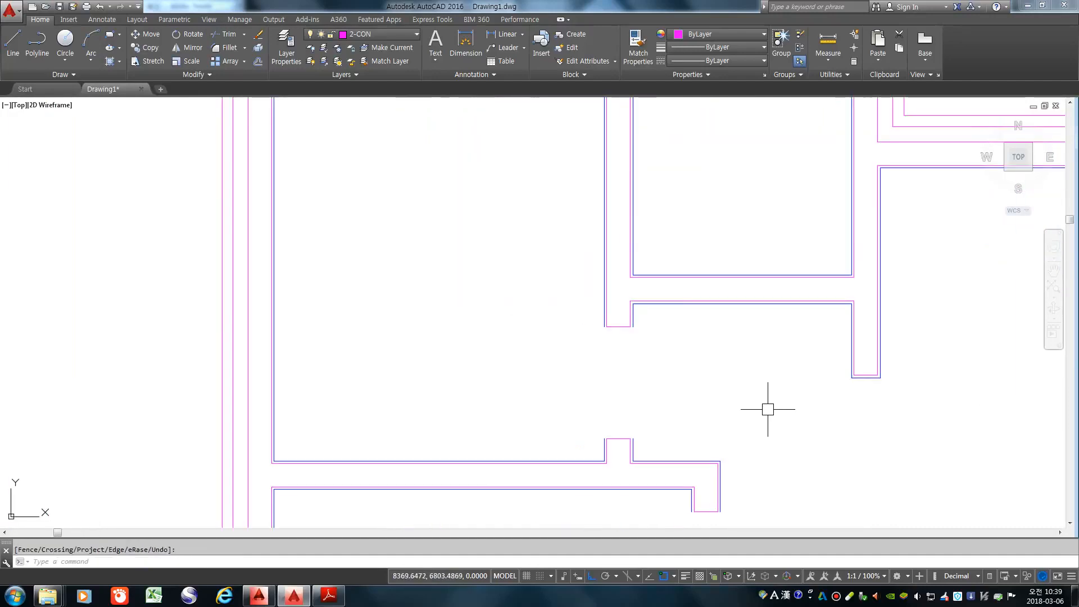
Step: Check the entrance in the PDF plan, then in AutoCAD extend the entrance recess's two outer side lines down to the inner wall line
scroll(518, 313, down, 5)
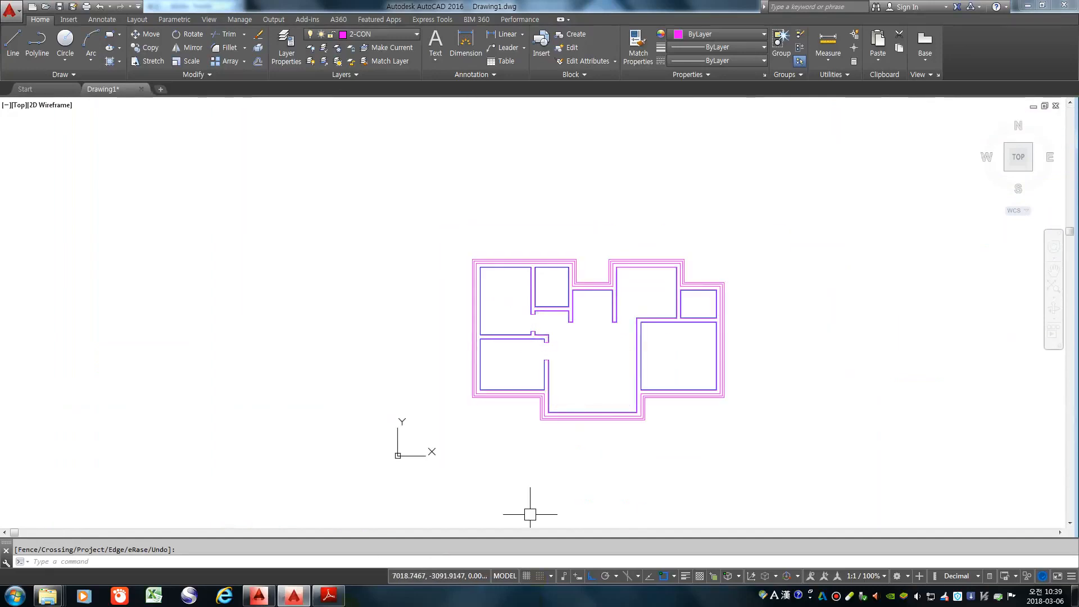
click(329, 596)
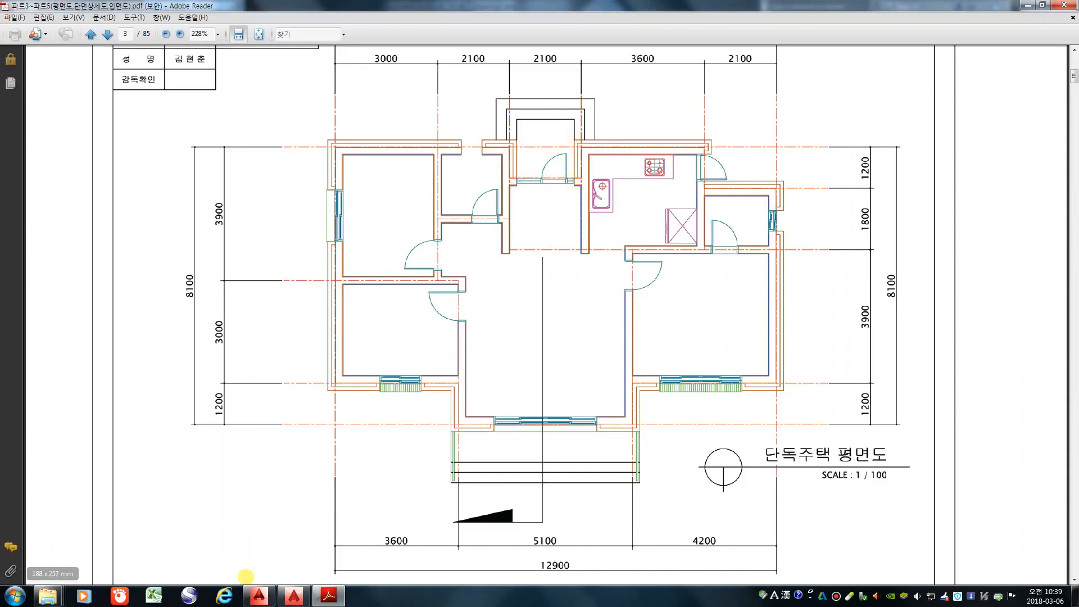
click(293, 595)
scroll(630, 281, up, 6)
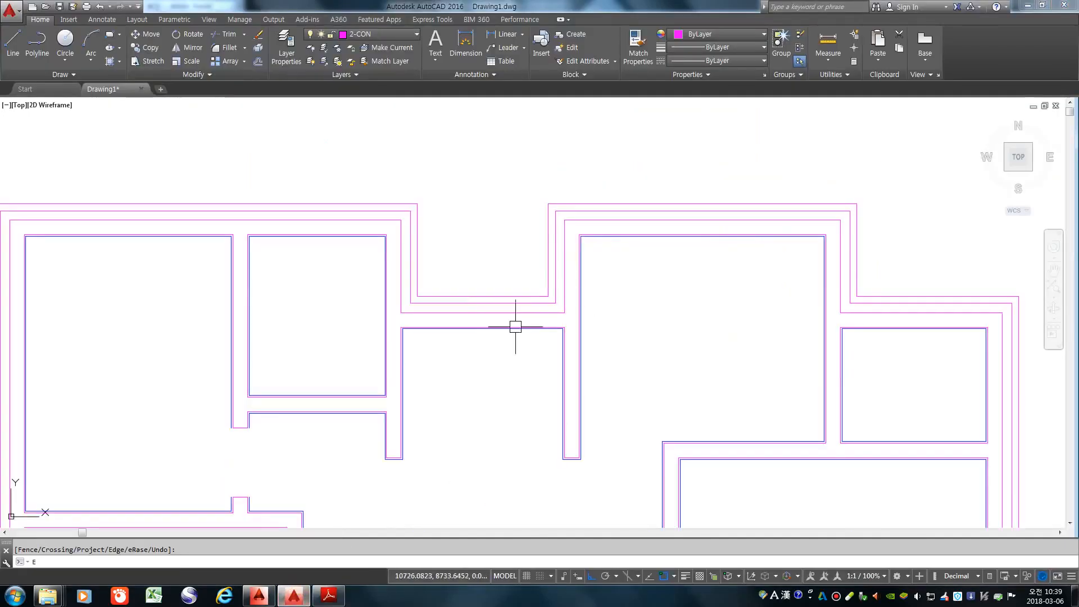
text(ex)
key(Return)
key(Return)
click(547, 282)
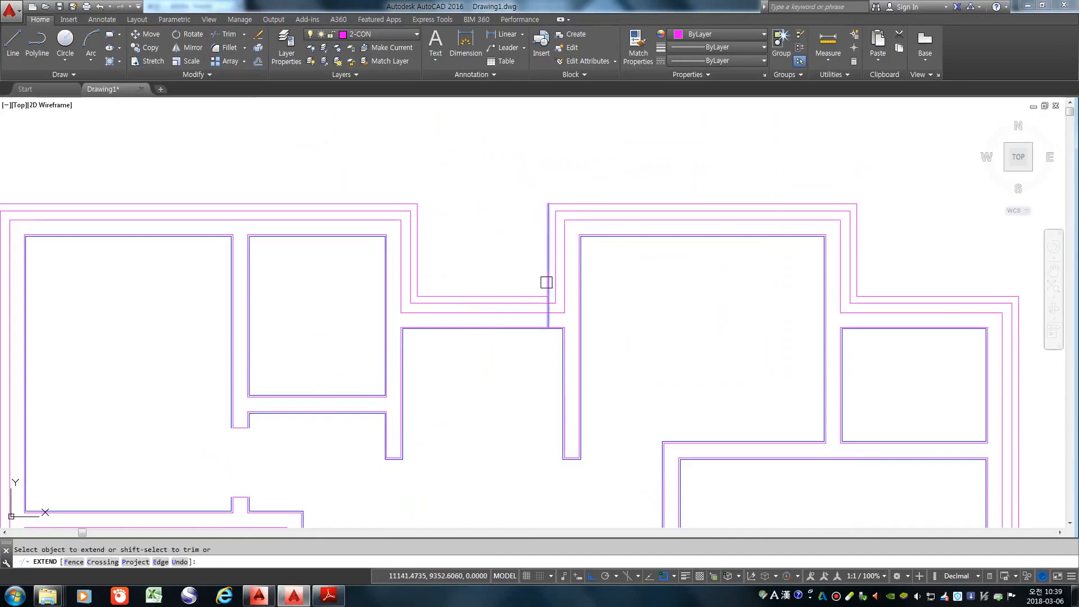
click(418, 281)
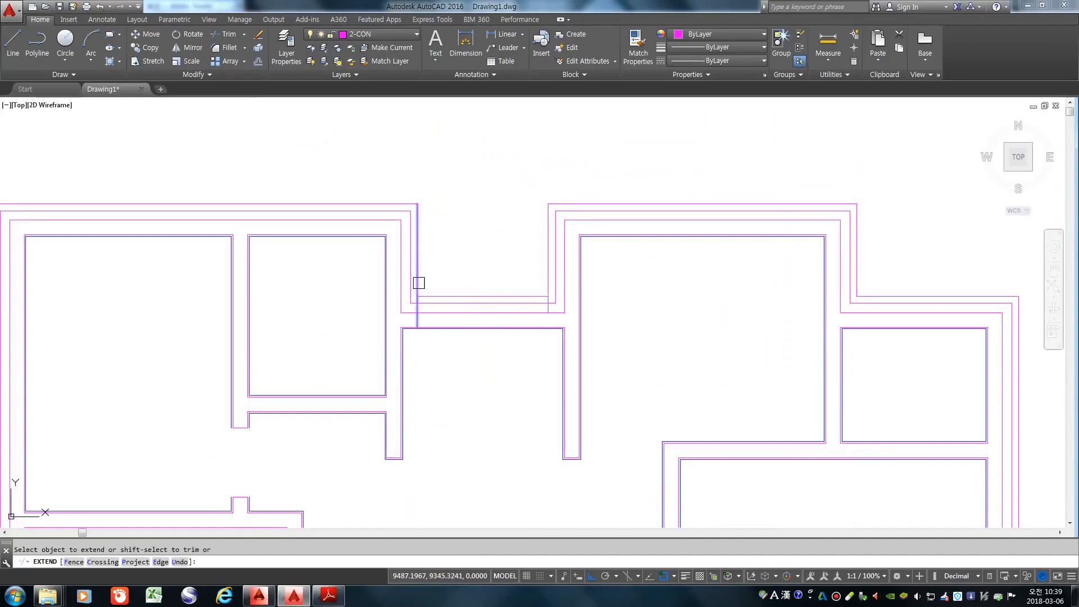
click(417, 281)
click(551, 281)
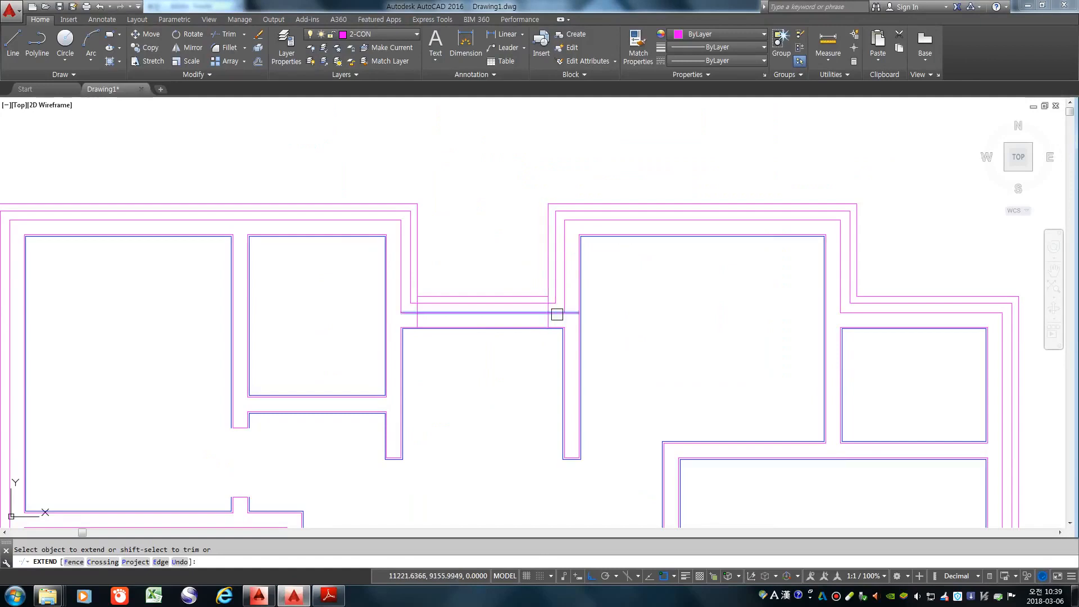
Step: Extend both entrance side lines further down to the blue finish line of the entrance hall
key(Return)
text(EX)
scroll(506, 319, up, 4)
key(Return)
key(Return)
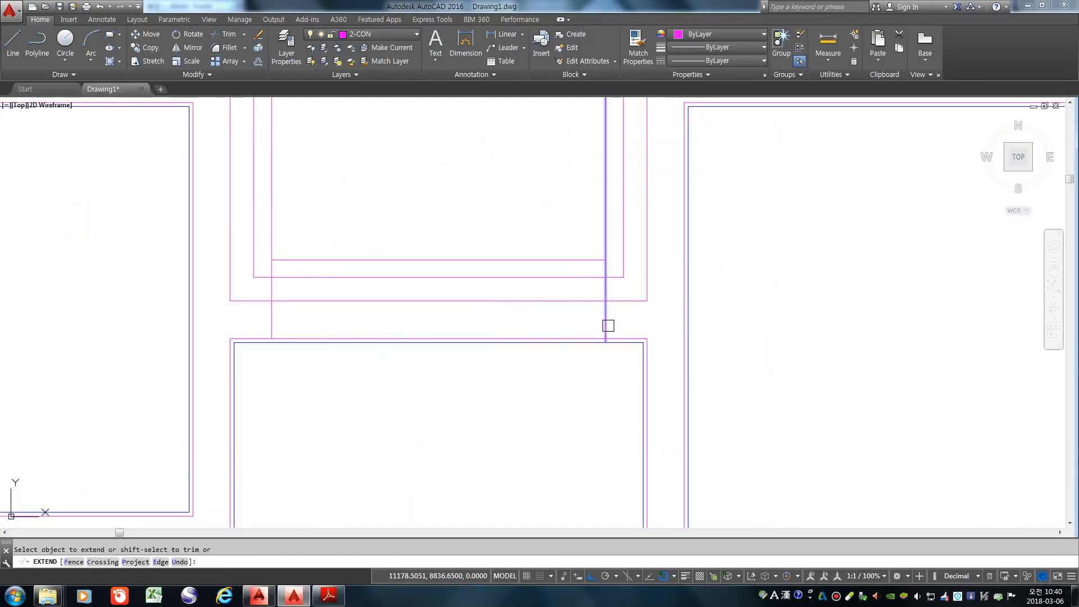
click(606, 326)
key(Return)
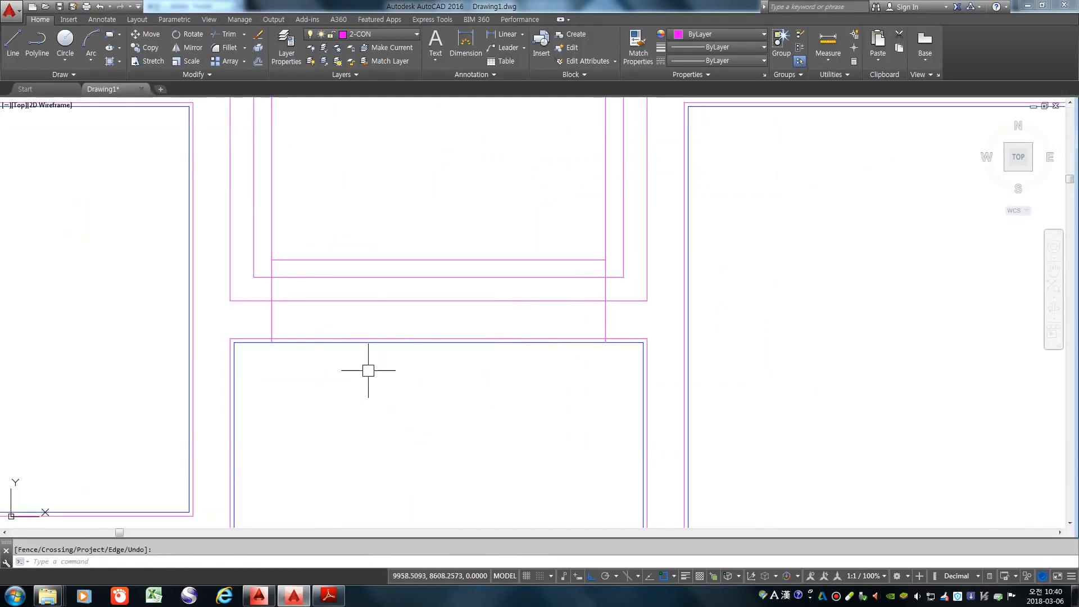
Step: Trim away the wall and finish lines crossing the entrance between its two extended side lines
text(TR)
key(Return)
key(Return)
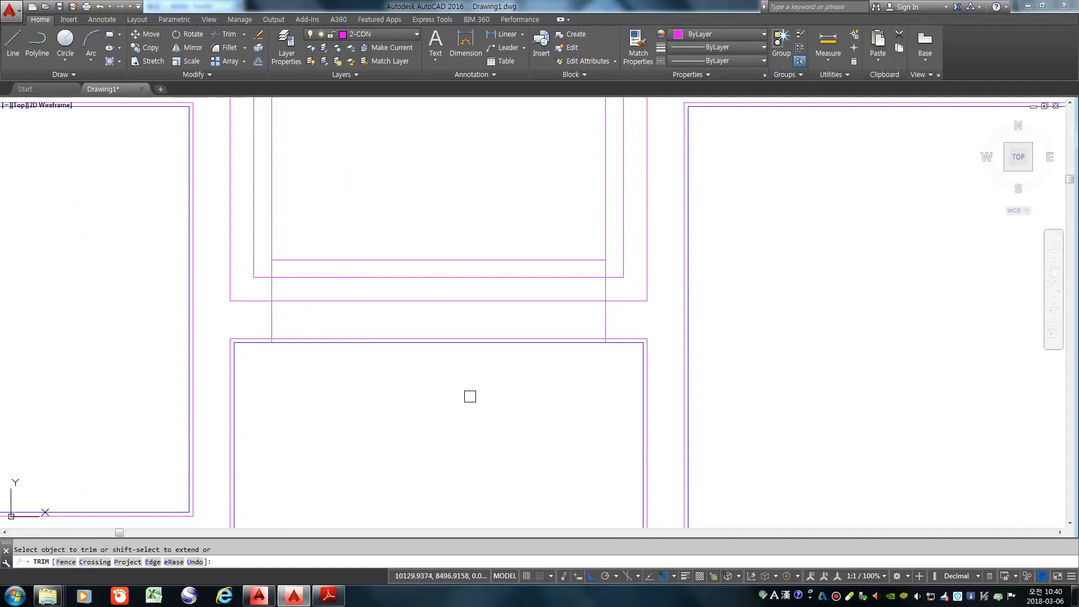
click(470, 392)
click(392, 213)
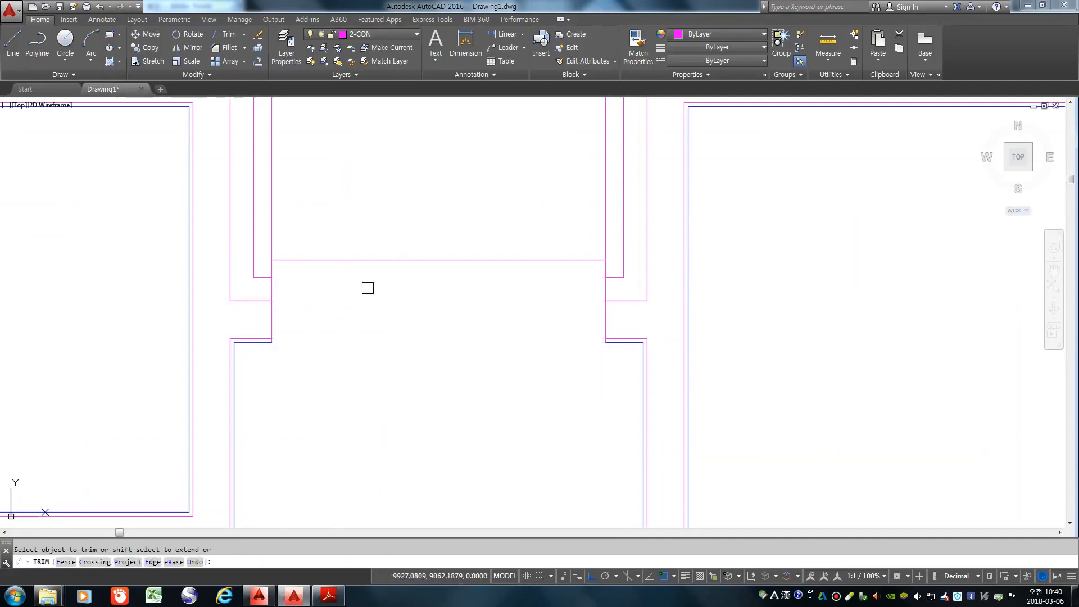
key(Return)
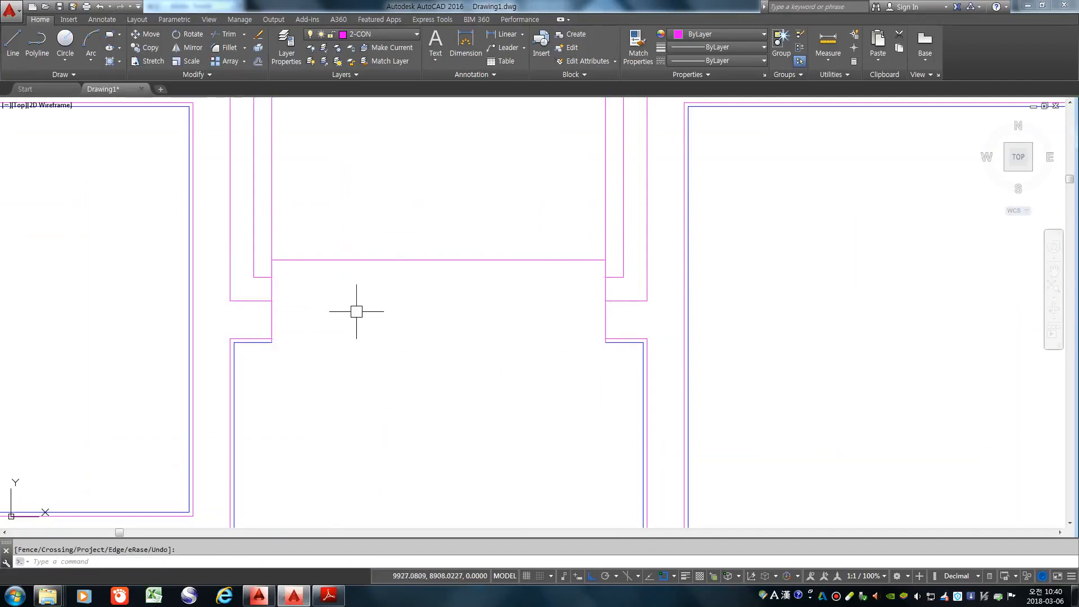
Step: Trim the short ends of both entrance side lines between the inner wall line and the finish line
key(Return)
key(Return)
scroll(269, 339, up, 8)
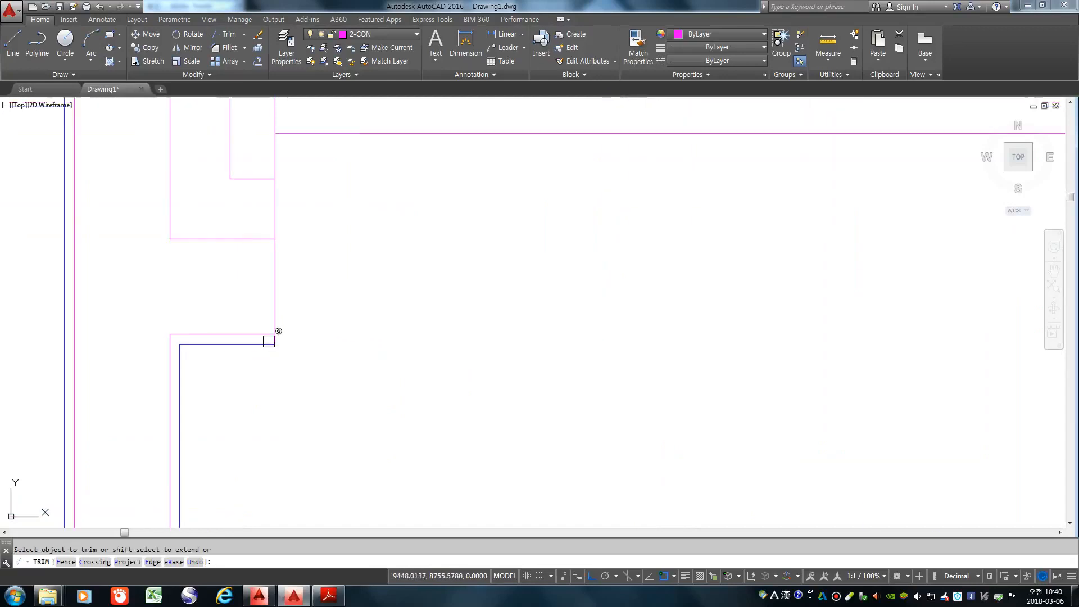
scroll(243, 335, down, 3)
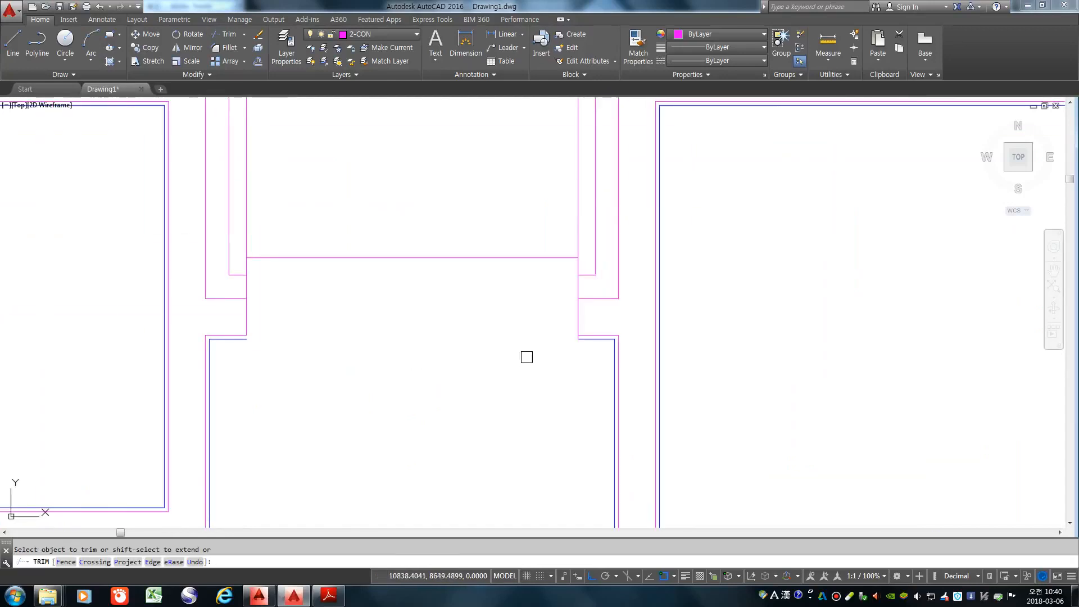
scroll(568, 337, up, 4)
scroll(715, 329, down, 3)
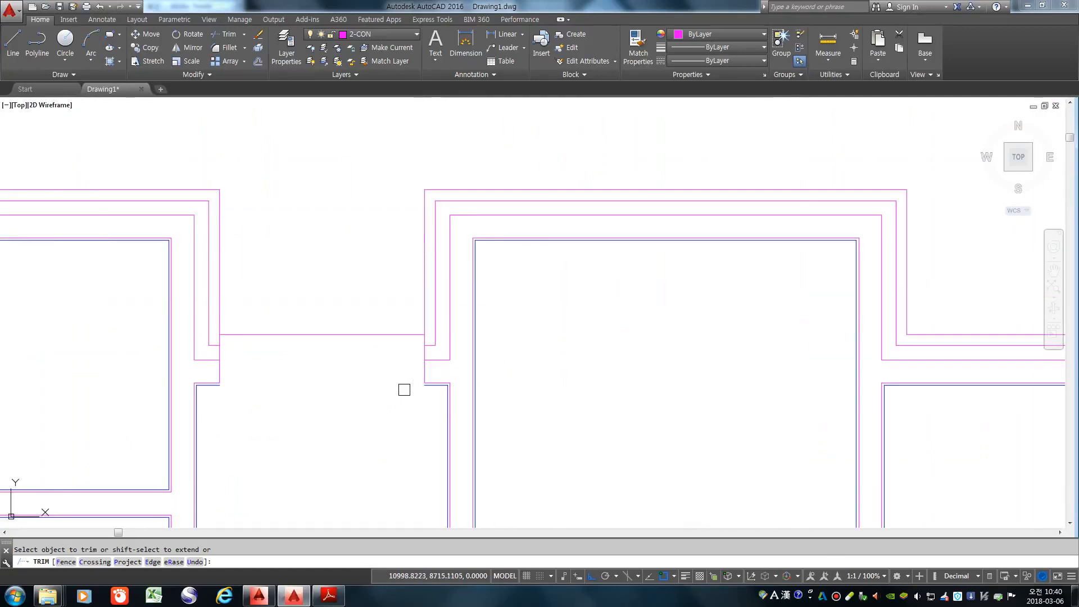
key(Escape)
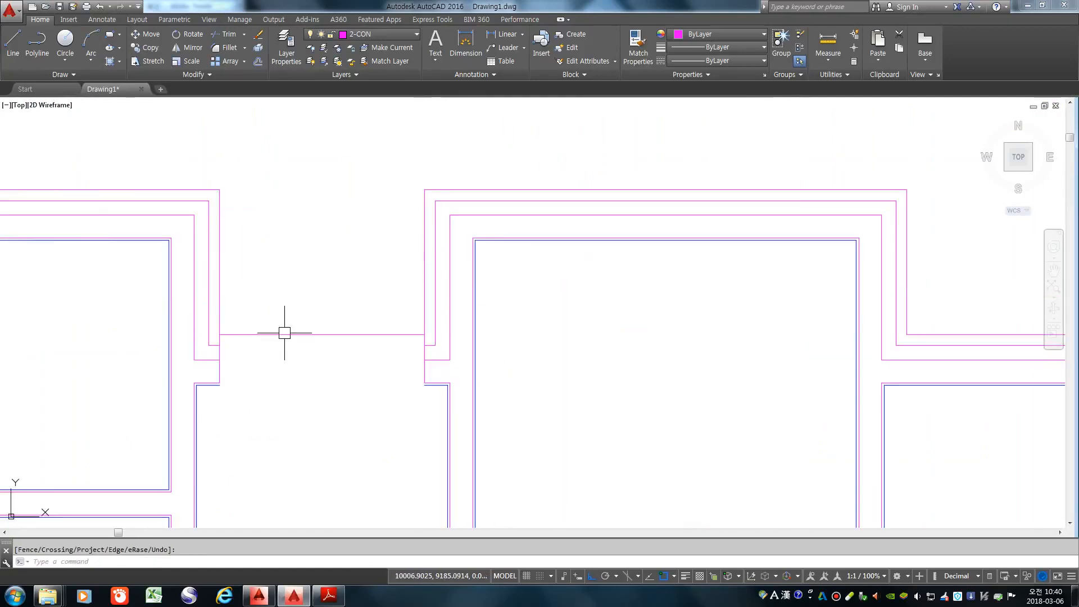
Step: Erase the remaining outer wall line that spans the entrance opening
click(284, 335)
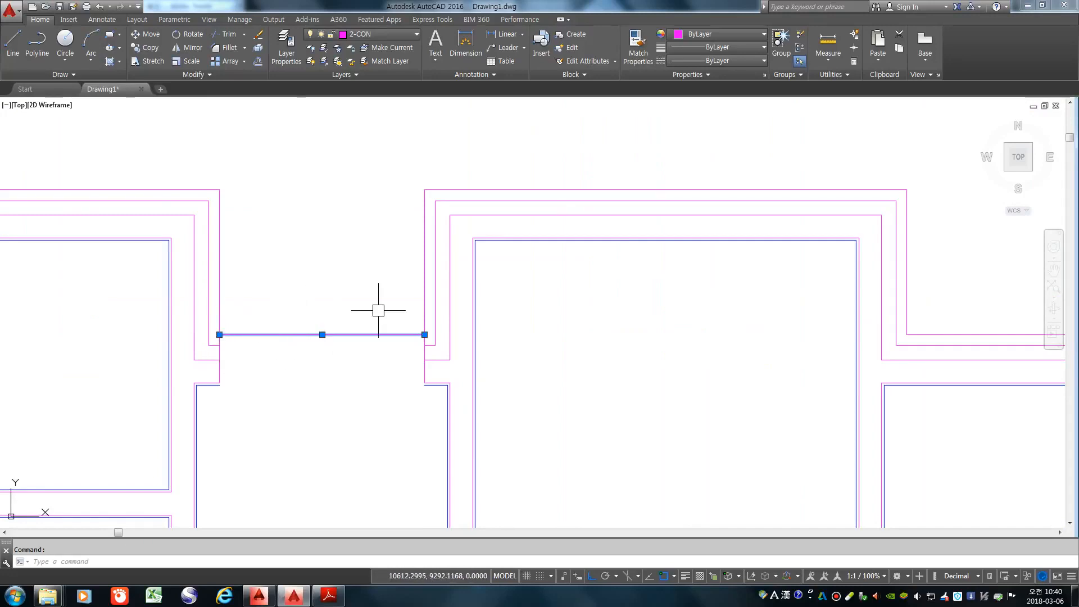
key(Delete)
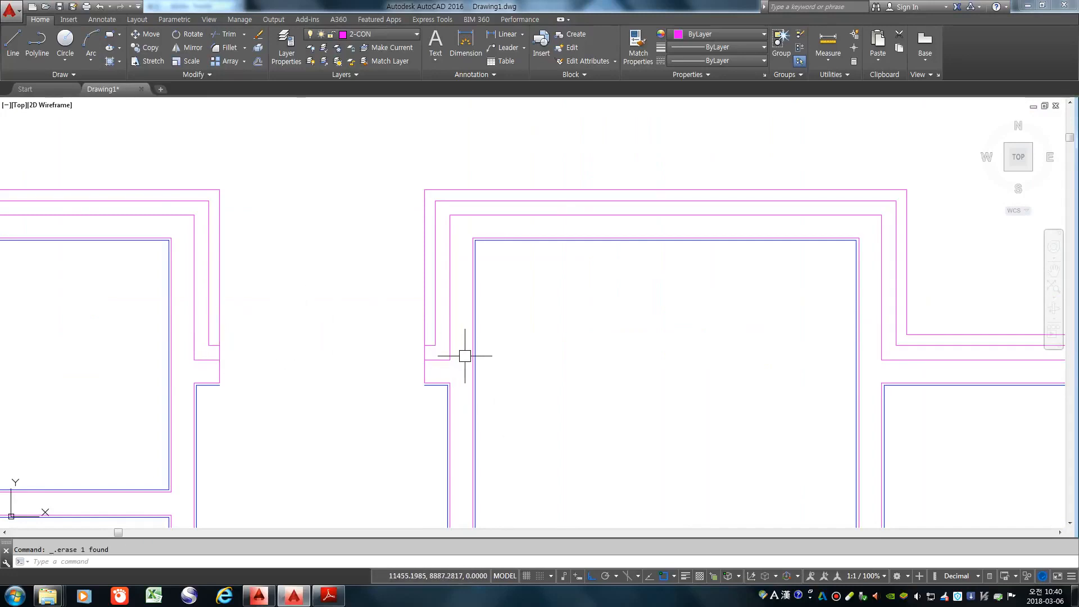
scroll(604, 231, down, 2)
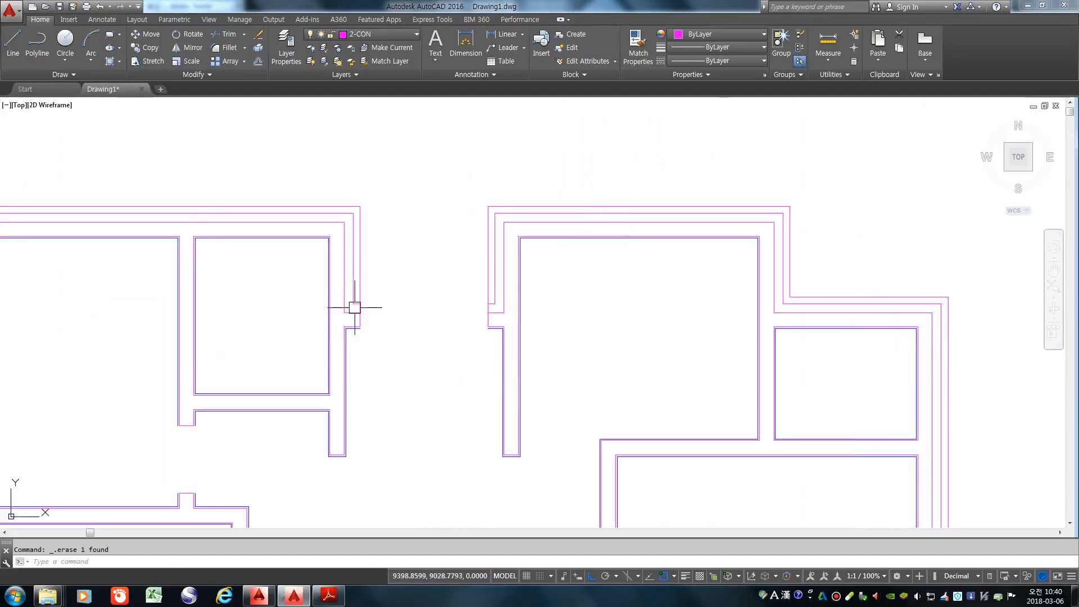
Step: Erase the short horizontal lines closing the outer wall layer on both sides of the entrance
scroll(353, 304, up, 3)
scroll(323, 295, down, 2)
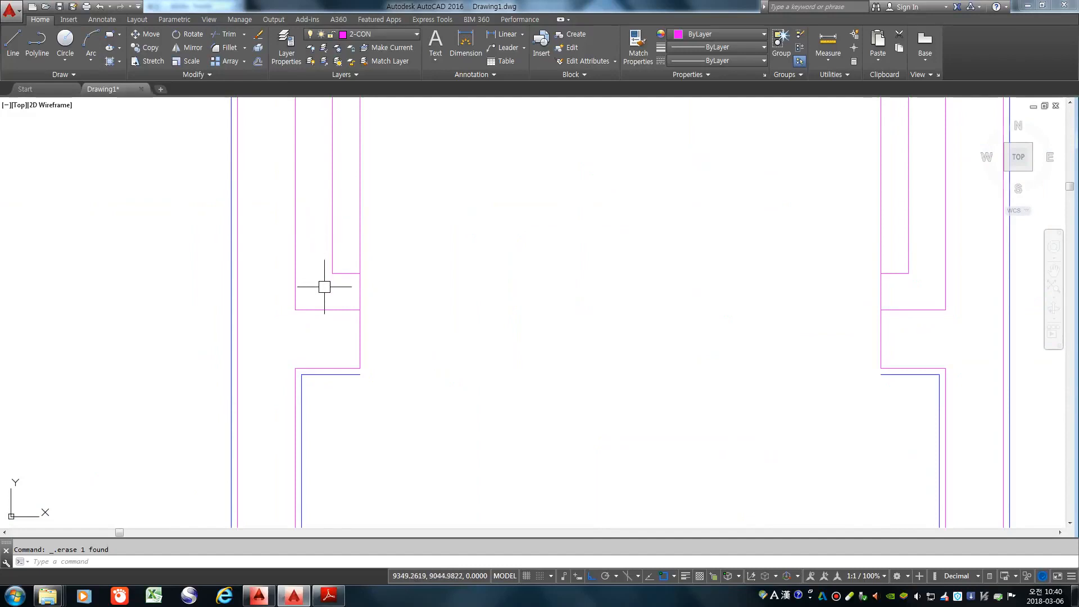
scroll(366, 286, down, 3)
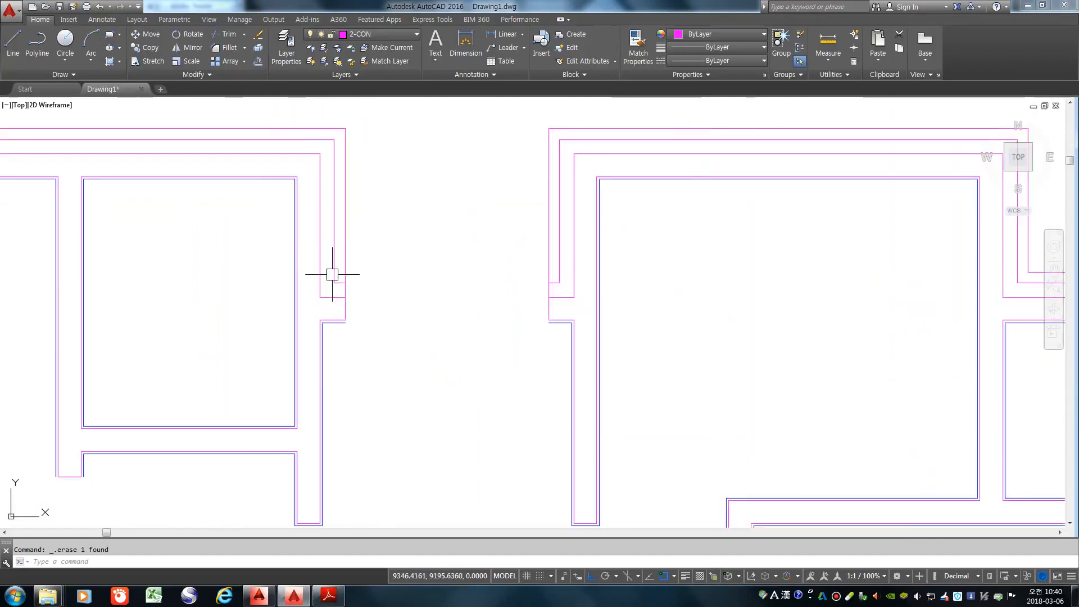
scroll(344, 280, up, 4)
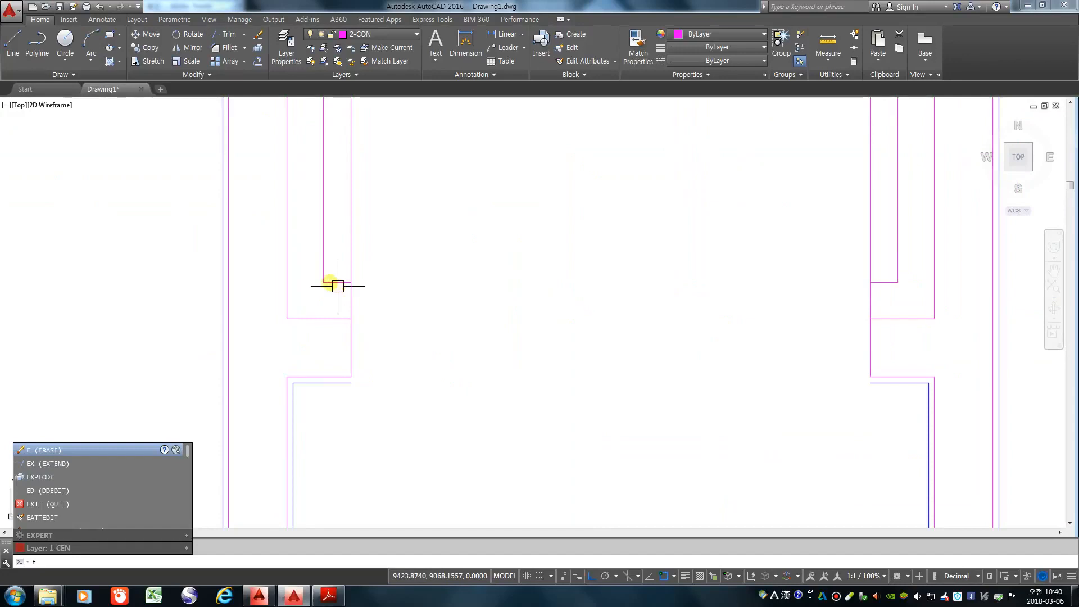
key(Return)
scroll(337, 275, up, 4)
click(335, 272)
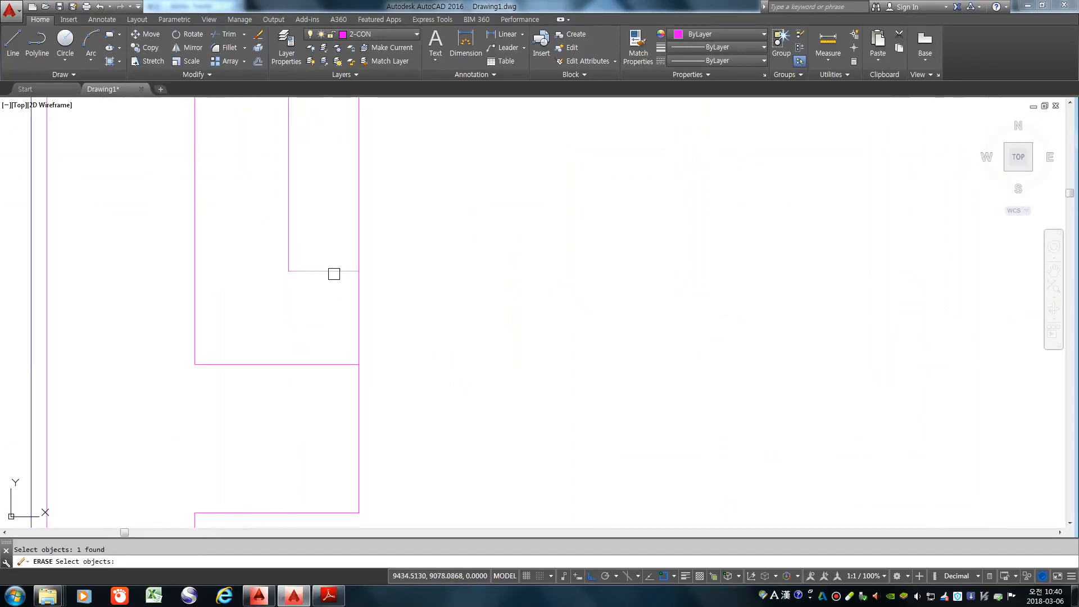
scroll(262, 356, down, 5)
key(Return)
scroll(633, 332, up, 4)
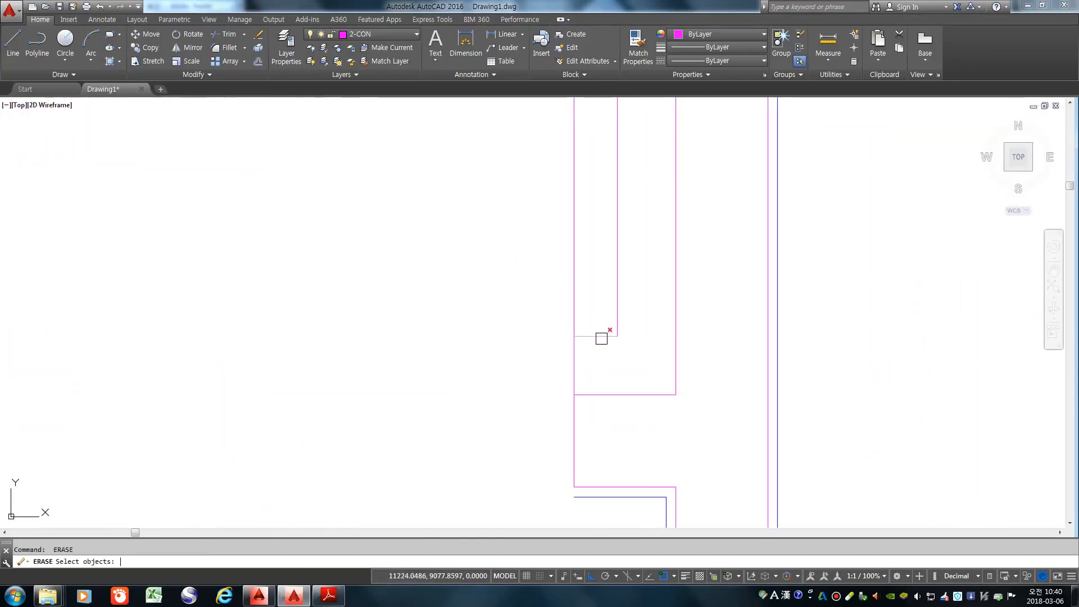
Step: Extend the middle wall lines on both sides of the entrance down to the next horizontal wall line
scroll(677, 323, down, 4)
text(ex)
key(Return)
key(Return)
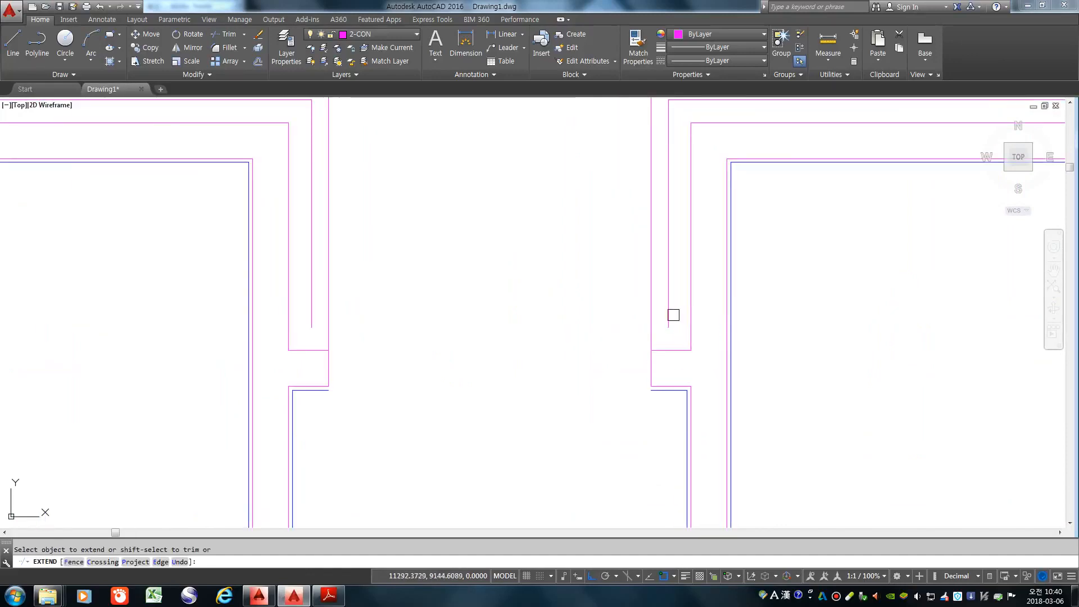
click(667, 313)
click(312, 303)
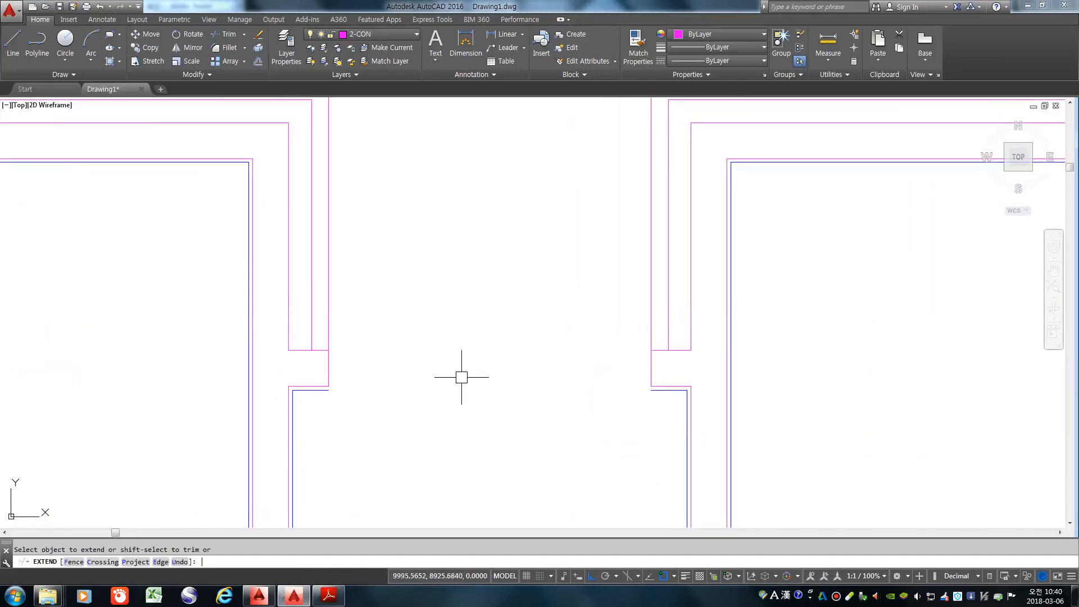
key(Return)
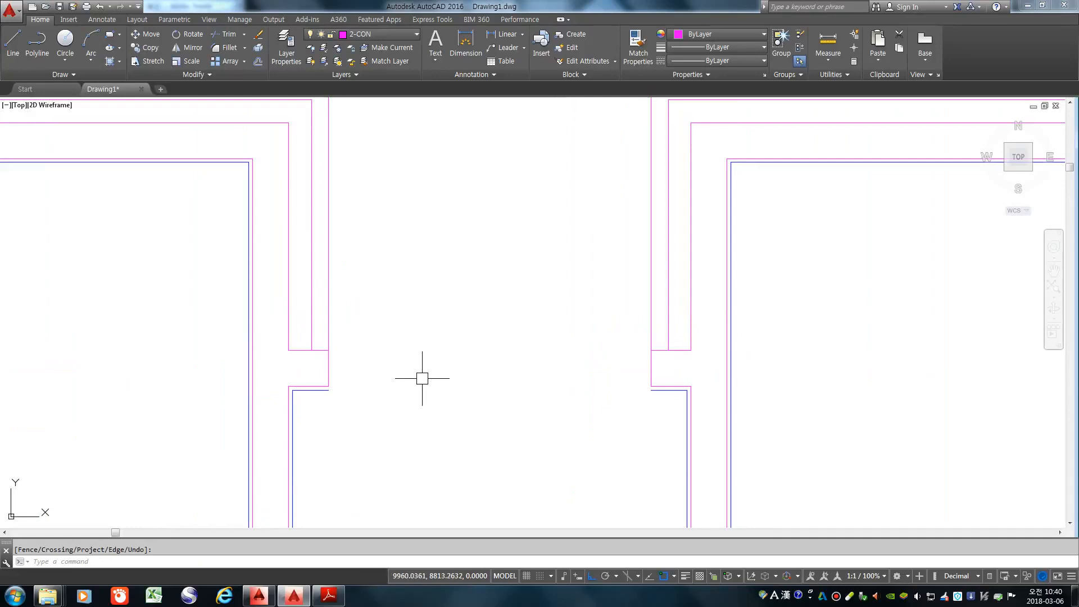
Step: Switch to the PDF floor plan and examine the entrance and upper room openings enlarged to 400%
scroll(360, 354, down, 2)
scroll(335, 349, up, 4)
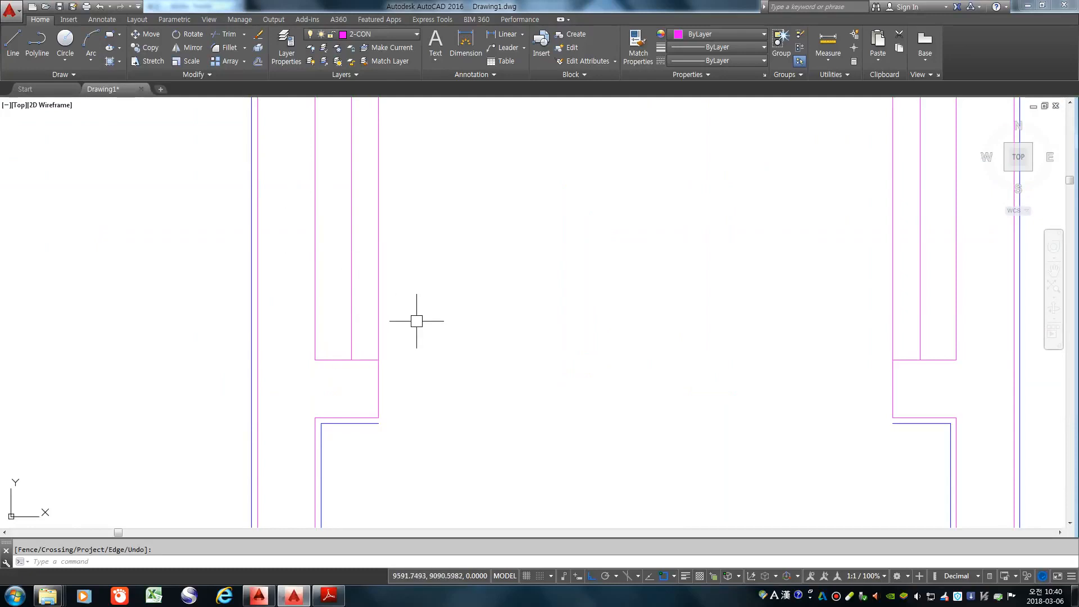
scroll(416, 321, down, 2)
scroll(506, 313, down, 1)
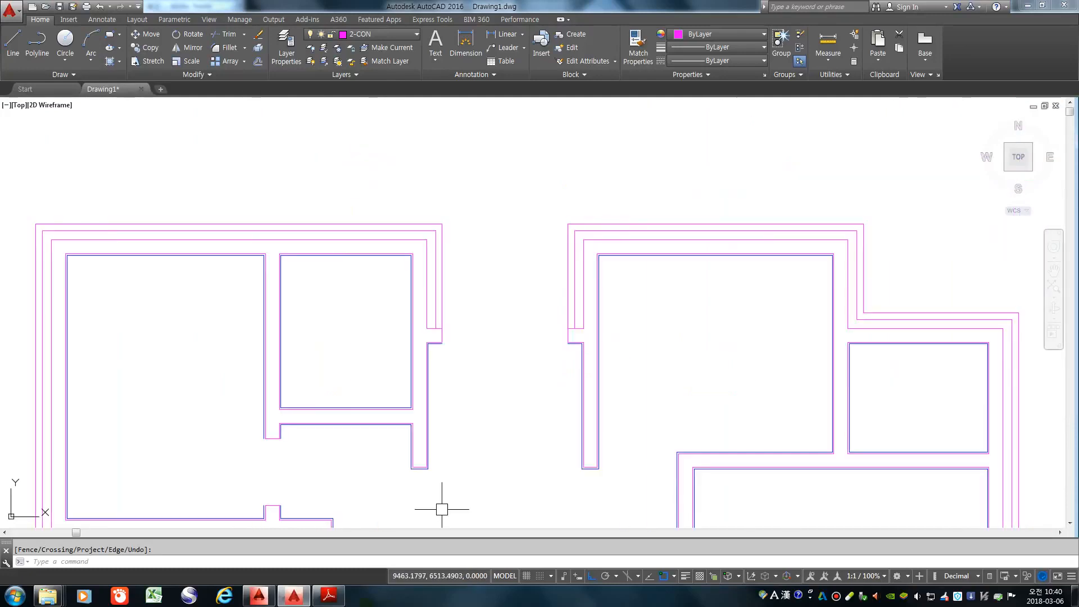
key(alt+Tab)
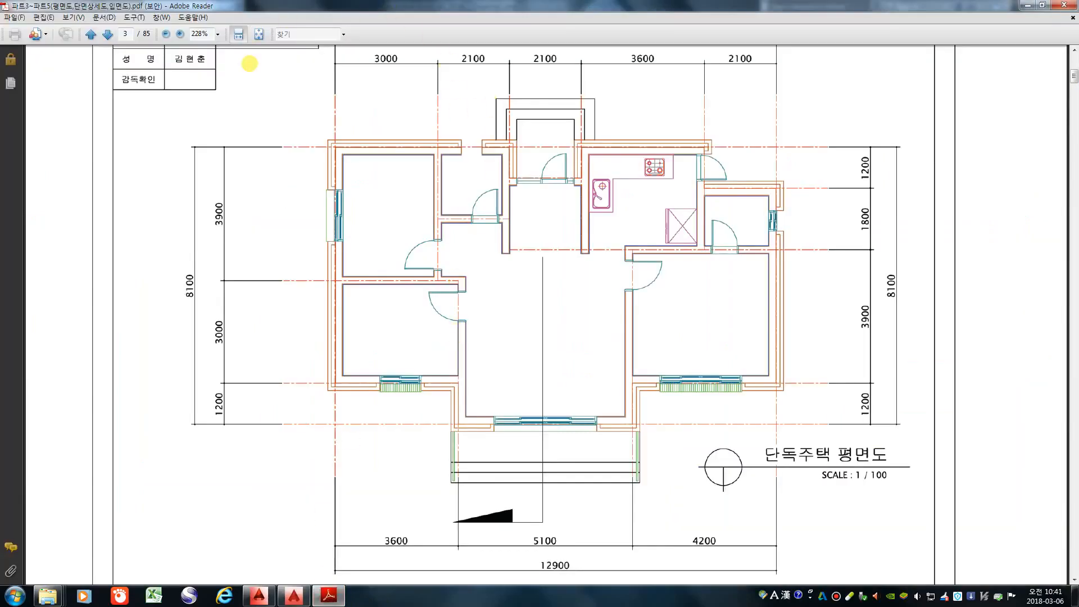
click(180, 34)
click(180, 33)
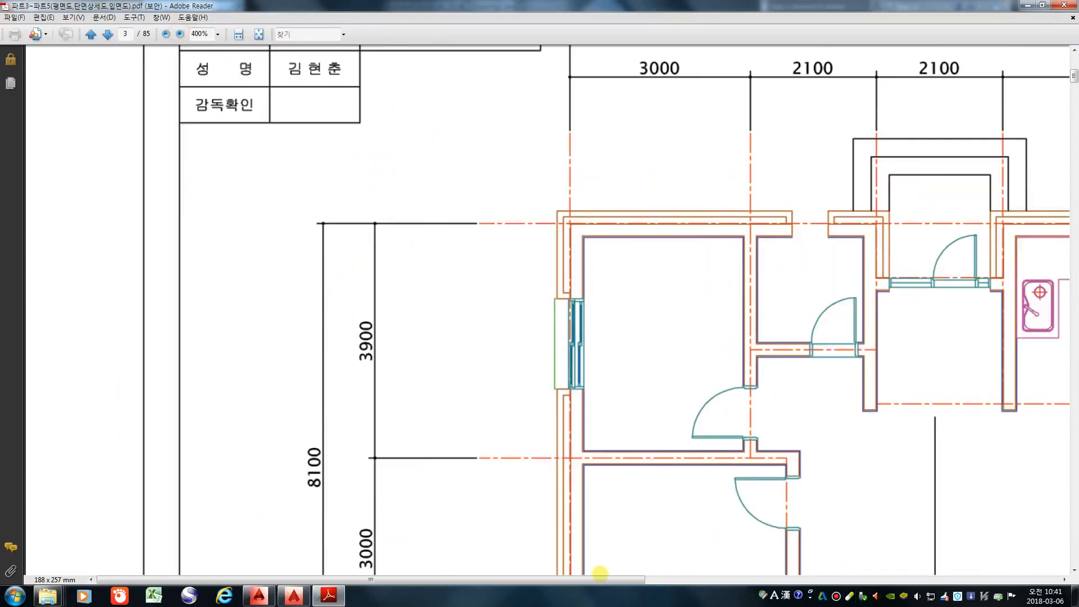
drag(600, 579, 664, 580)
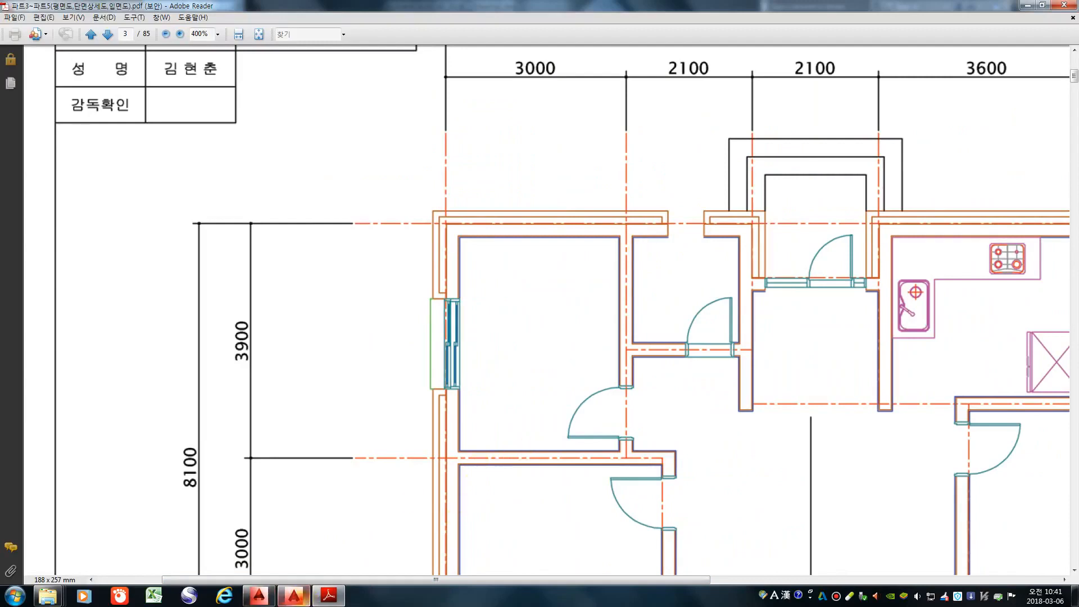
Step: Switch back to AutoCAD and draw a vertical line from the midpoint of the small upper room's top edge to beyond the outer wall
click(294, 594)
scroll(448, 285, down, 4)
scroll(463, 276, up, 4)
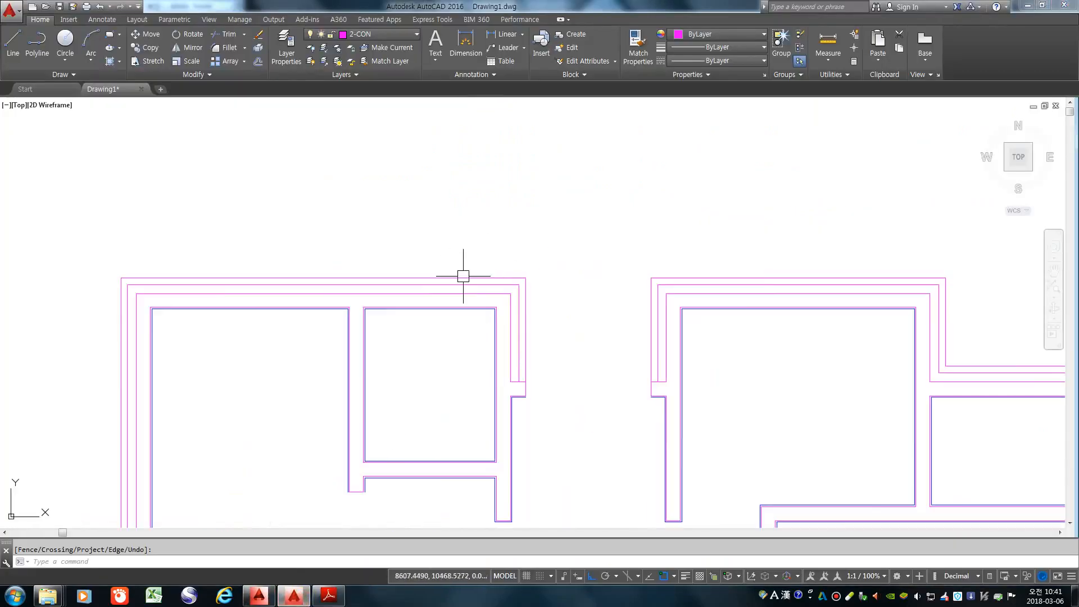
scroll(463, 276, up, 2)
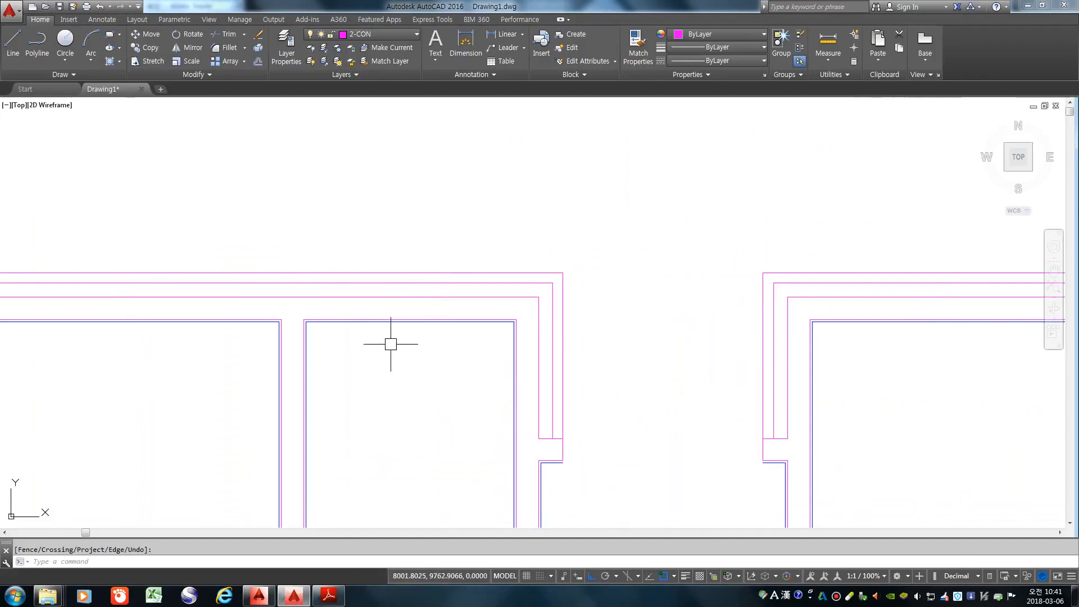
key(Return)
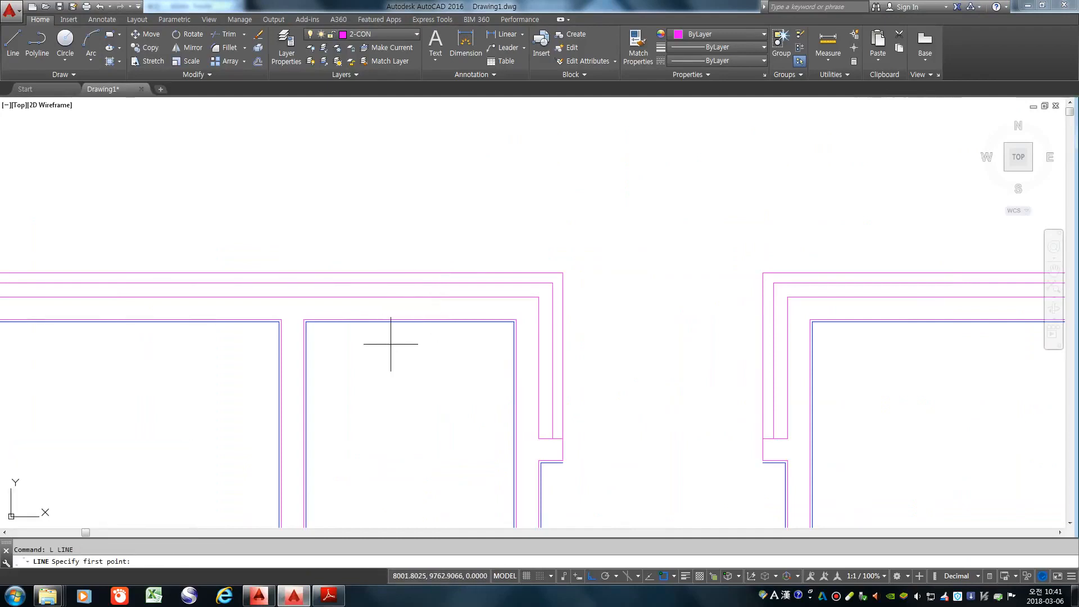
click(410, 322)
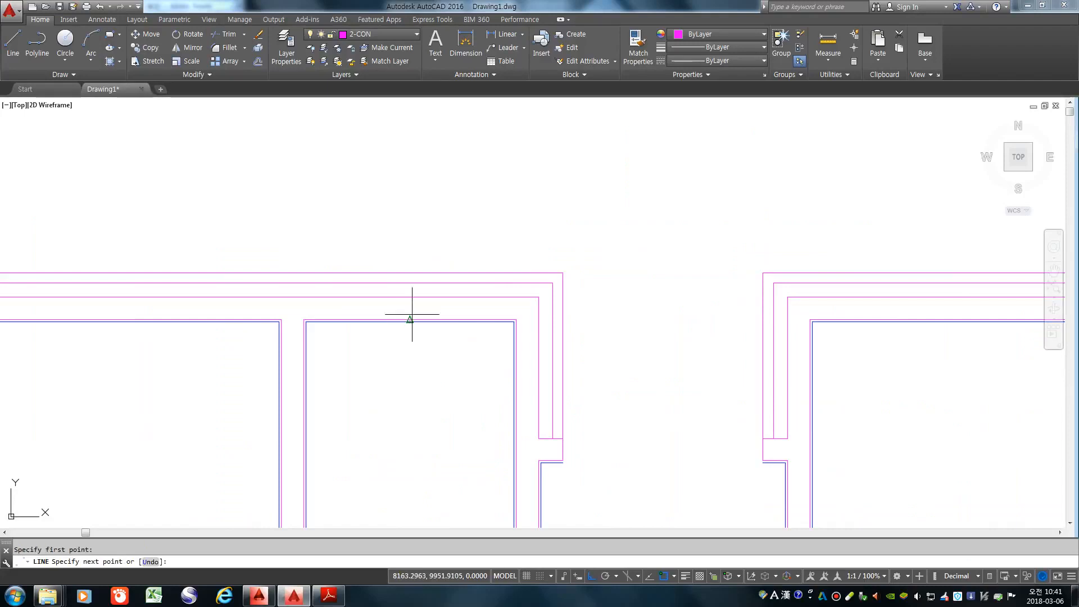
click(423, 171)
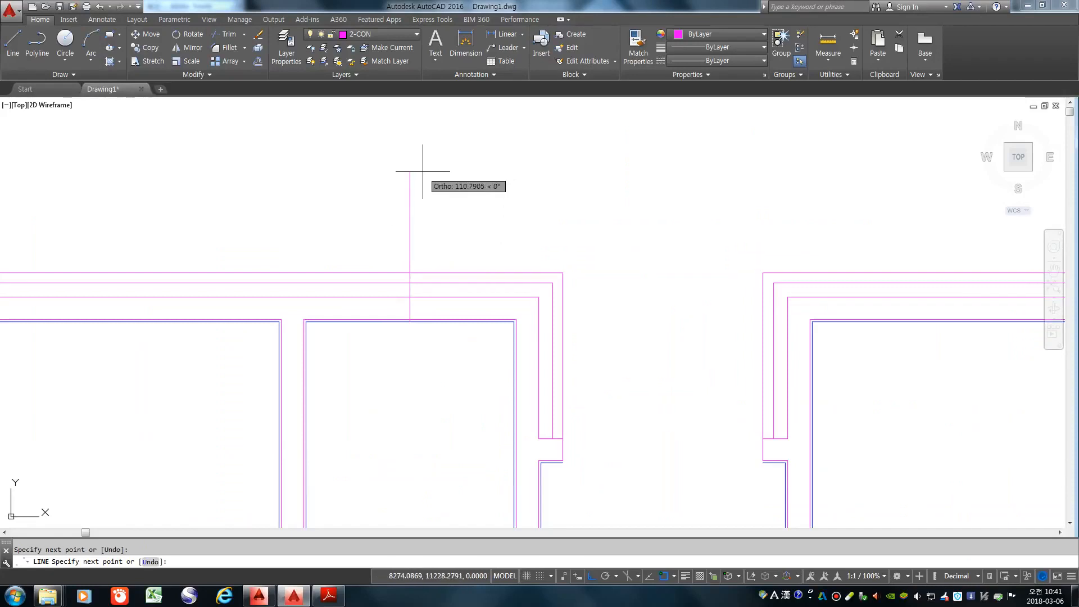
key(Return)
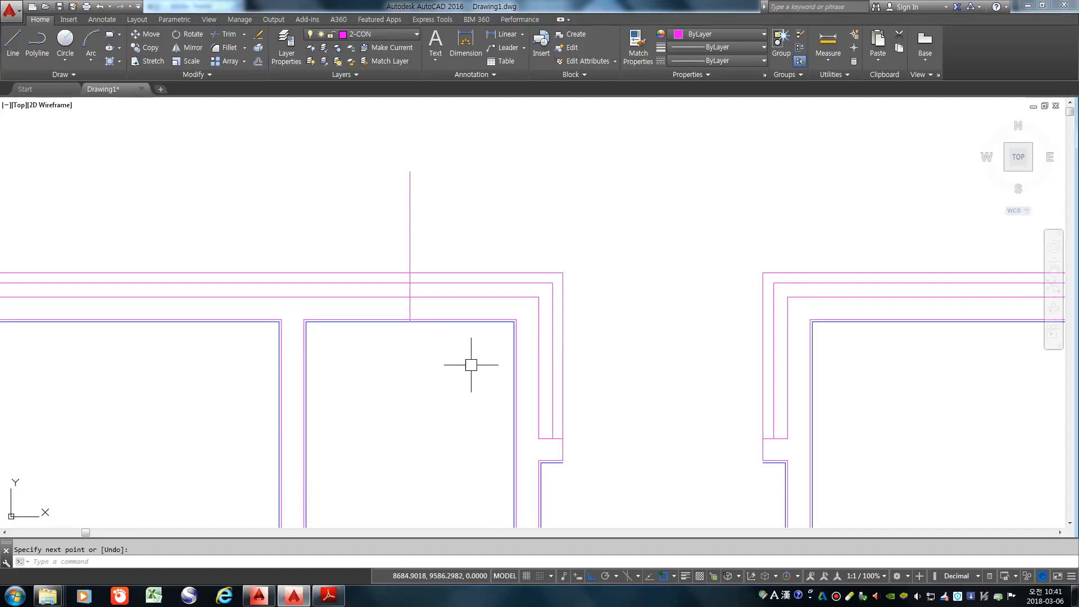
Step: Offset the vertical centre line above the small upper room by 300 mm to both sides
scroll(386, 254, down, 2)
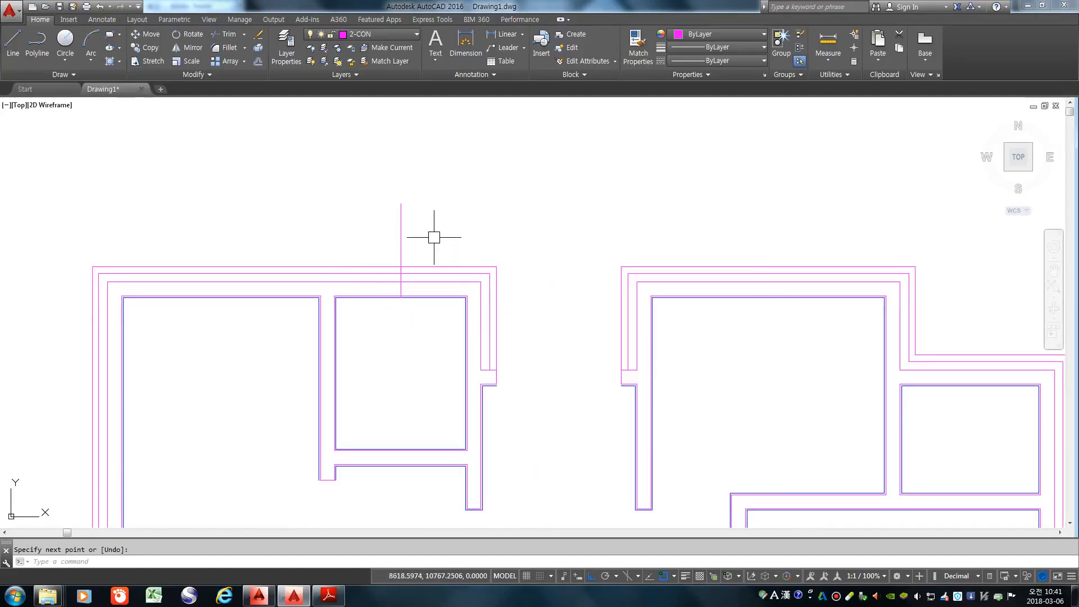
scroll(434, 237, up, 2)
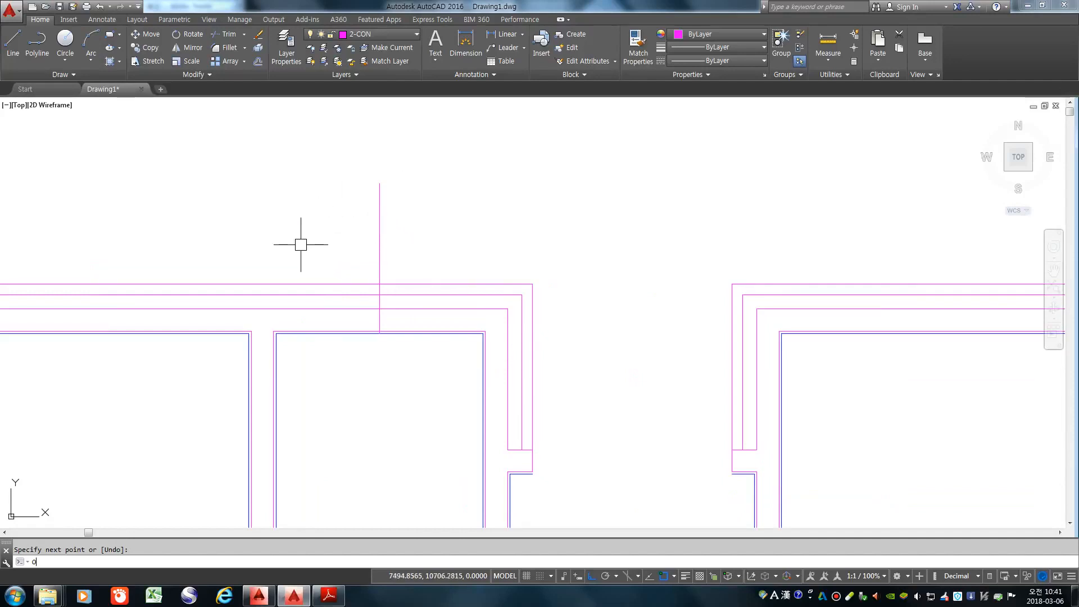
key(Return)
text(30)
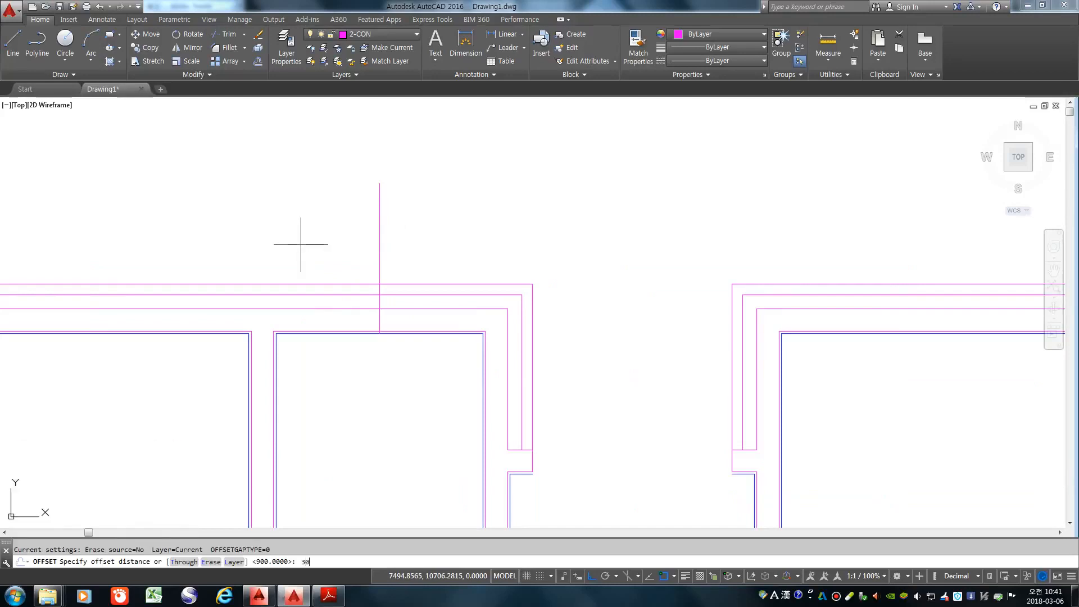
text(0)
key(Return)
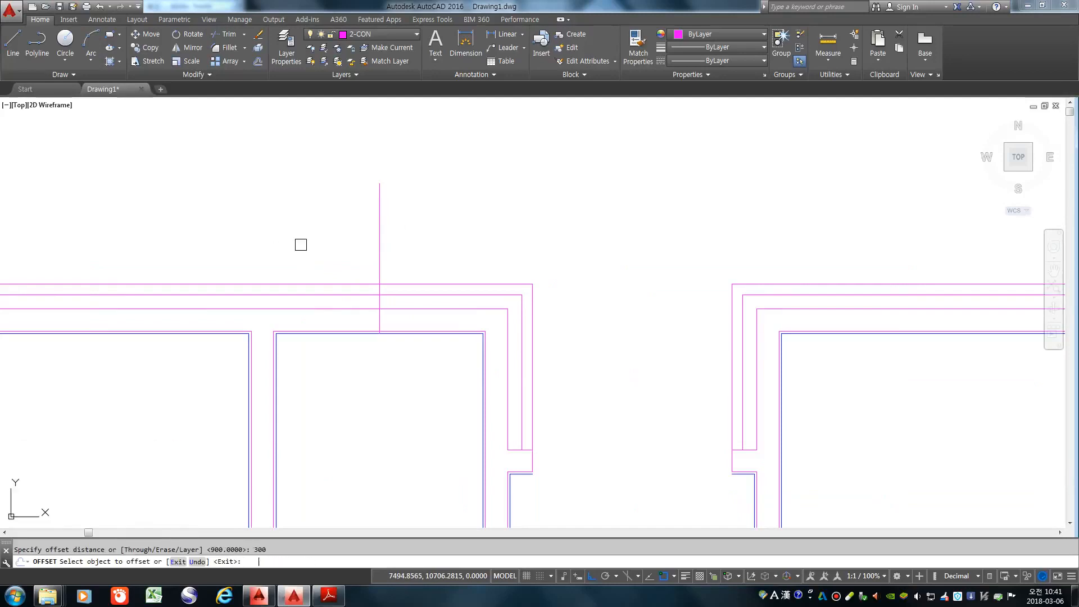
click(378, 218)
click(249, 215)
click(378, 221)
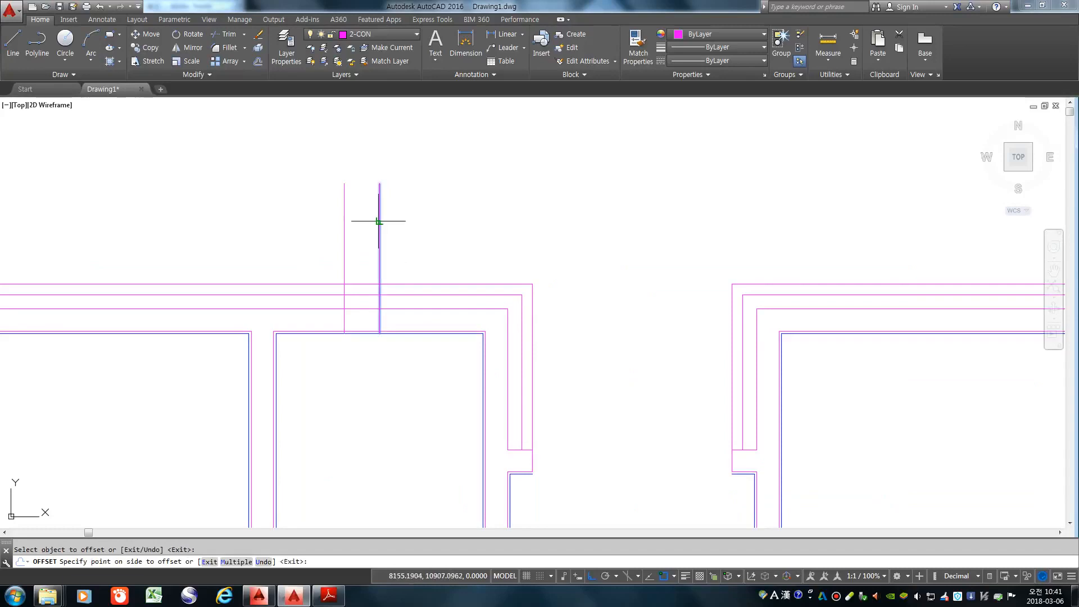
click(460, 258)
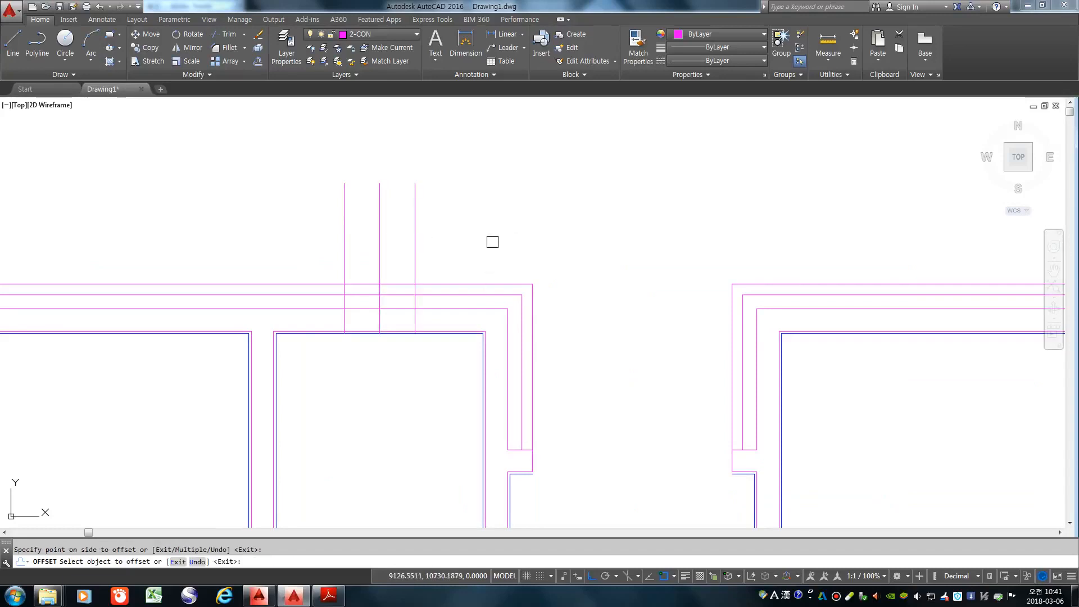
key(Return)
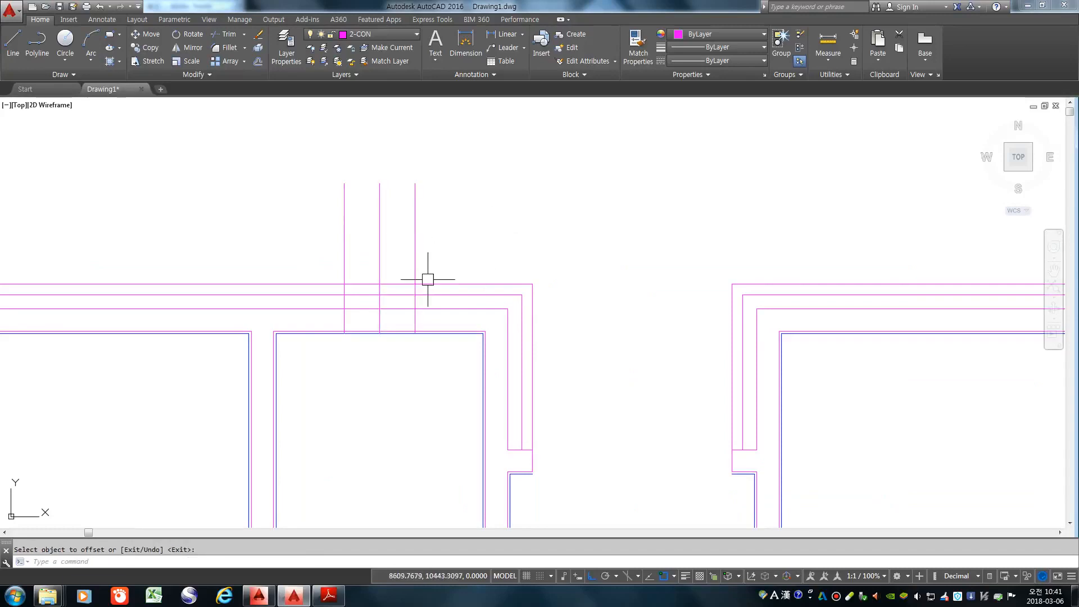
Step: Erase the middle one of the three vertical lines crossing the small upper room's outer wall
scroll(426, 282, down, 3)
scroll(405, 259, up, 3)
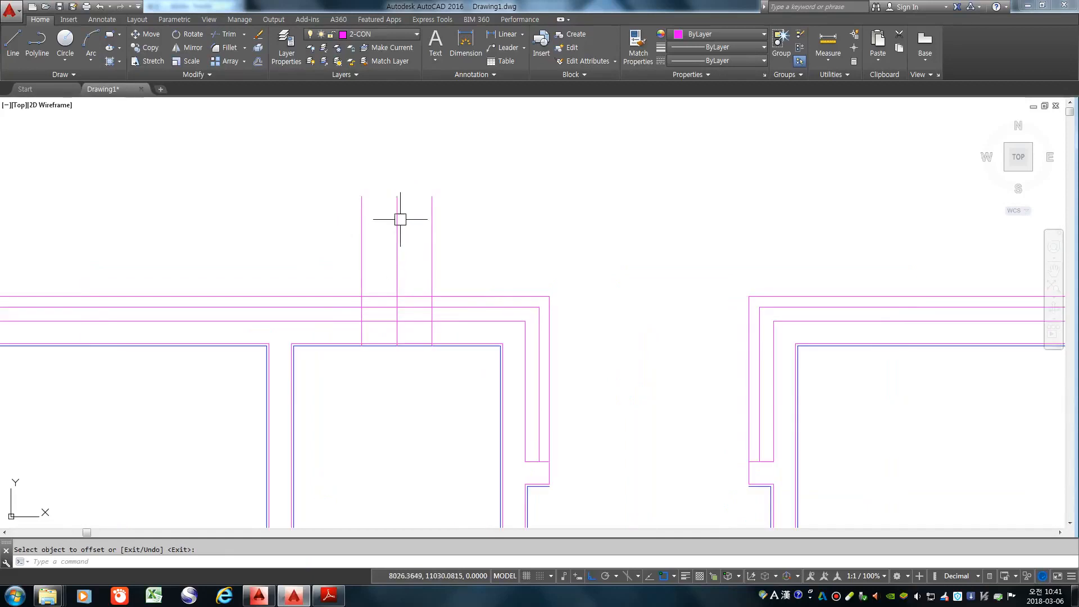
click(397, 231)
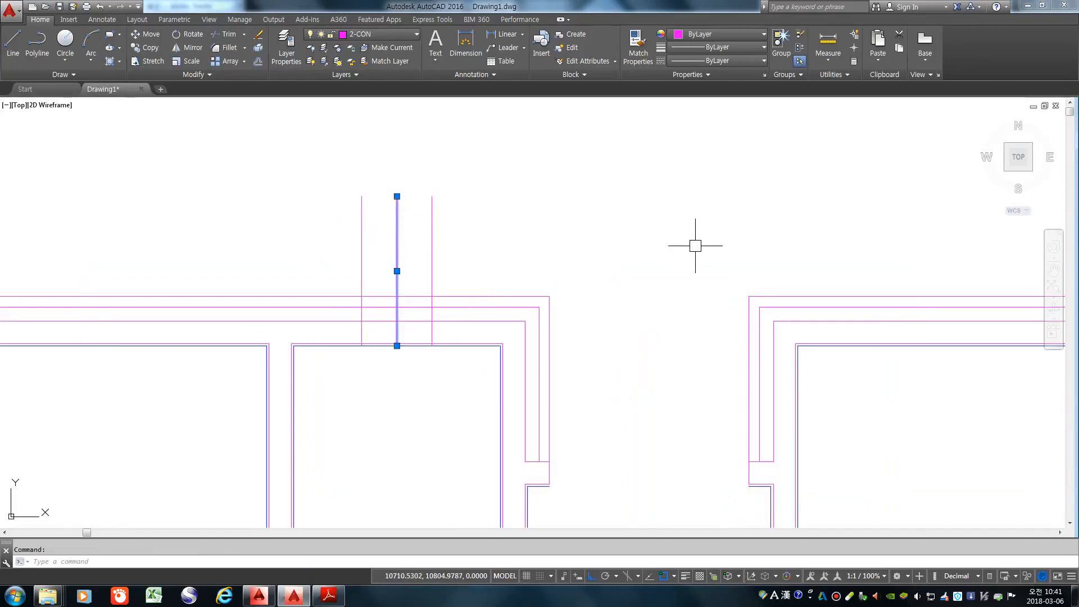
key(Delete)
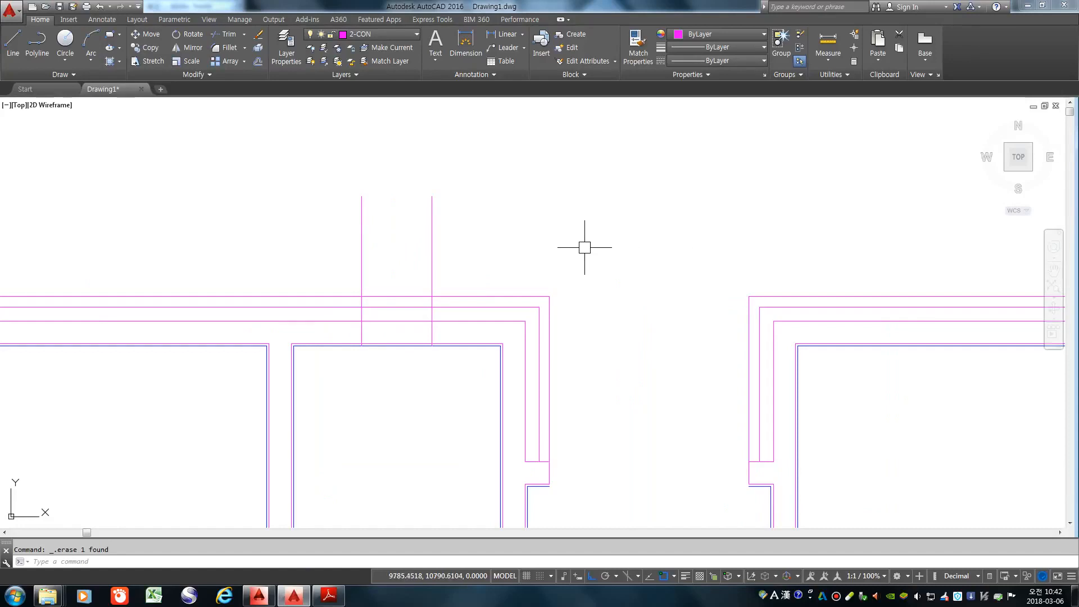
Step: Trim the wall and finish lines between the two vertical lines, and trim the vertical lines' excess above the outer wall
text(TR)
key(Return)
key(Return)
click(406, 246)
click(373, 397)
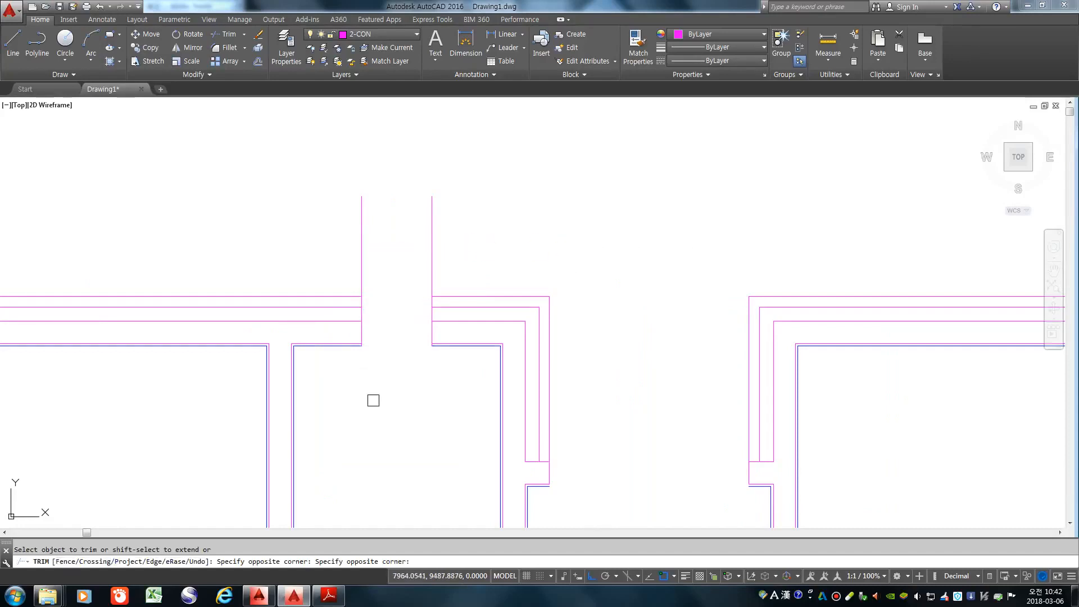
click(498, 241)
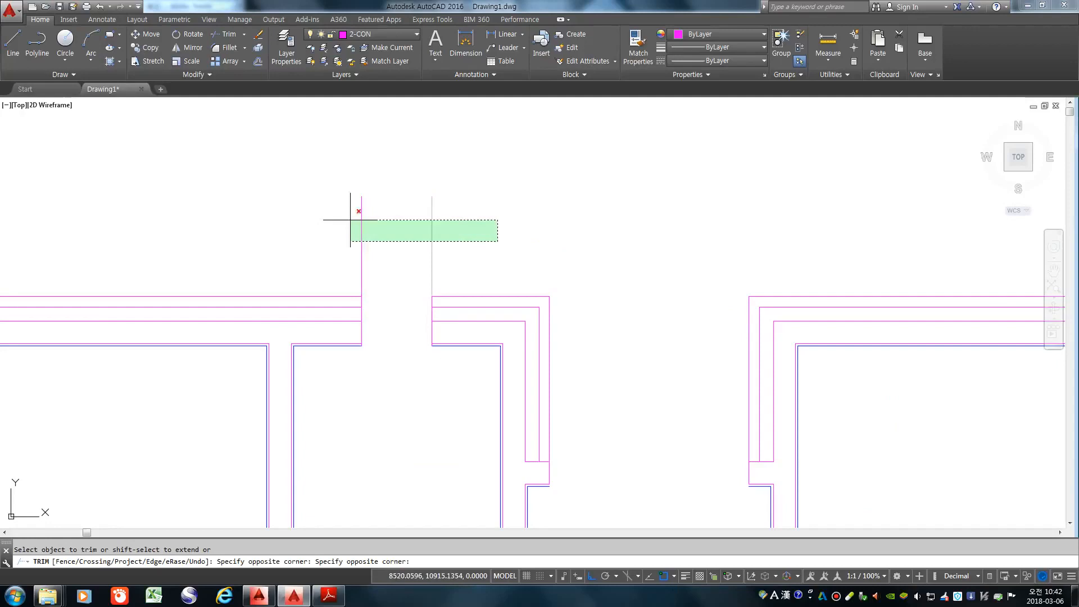
click(282, 183)
Step: Trim the lower ends of both opening side lines between the magenta wall line and the blue finish line
scroll(355, 347, up, 5)
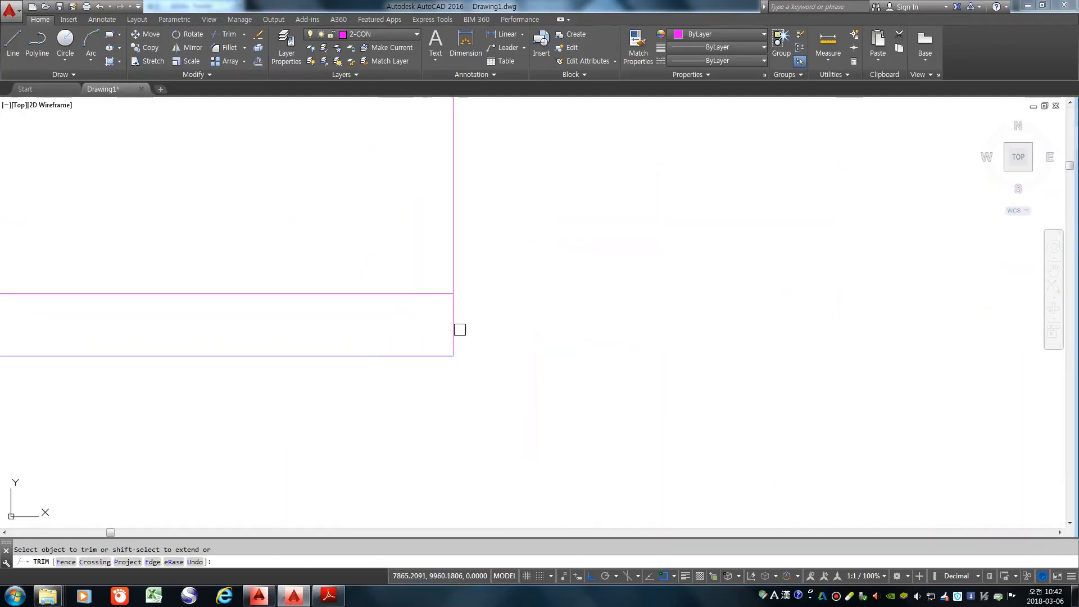
scroll(449, 366, down, 4)
scroll(539, 385, up, 4)
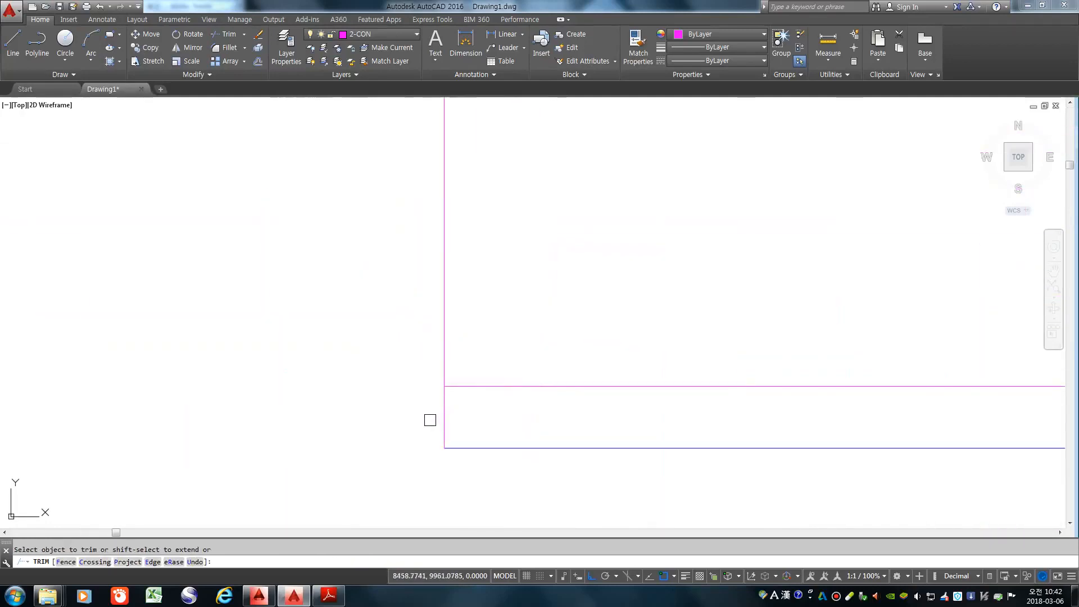
scroll(554, 494, down, 4)
key(Escape)
scroll(383, 492, up, 2)
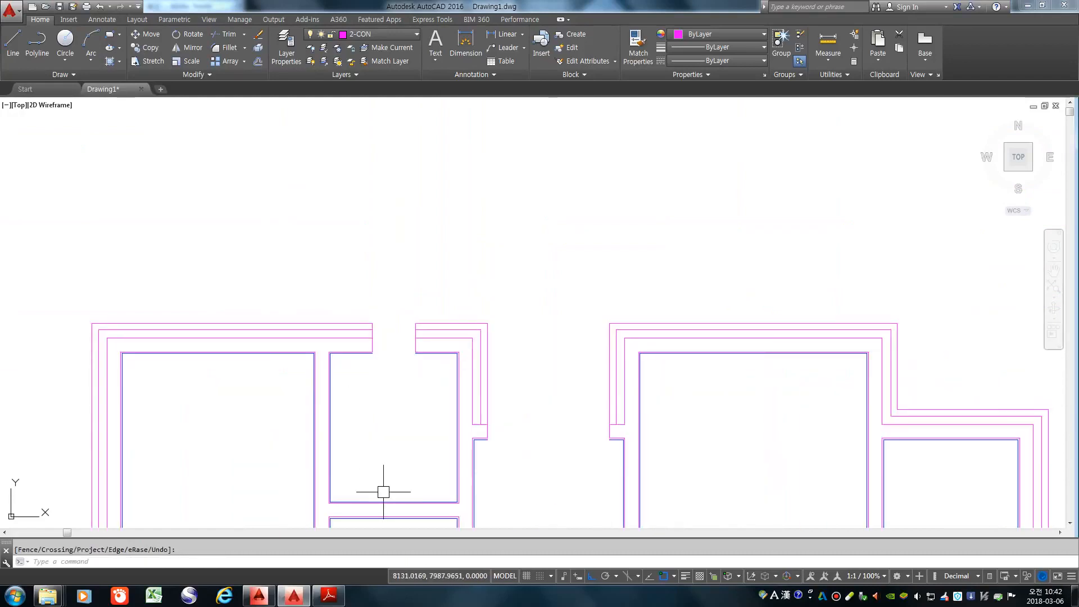
Step: Offset both side lines of the small upper room's opening 90 mm into the adjoining walls
scroll(412, 332, up, 3)
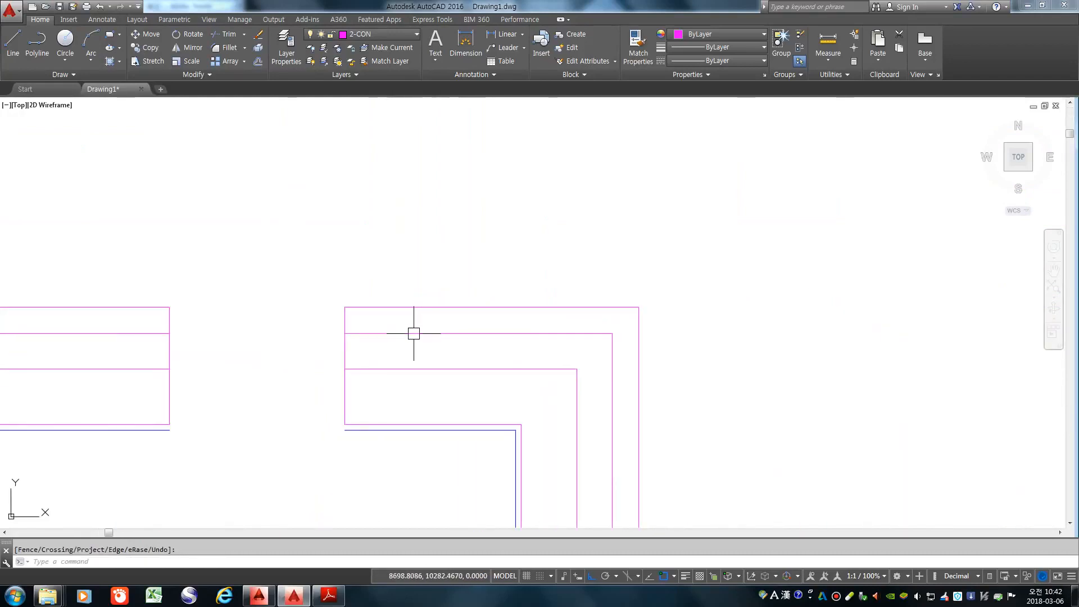
scroll(402, 339, down, 1)
scroll(402, 339, up, 1)
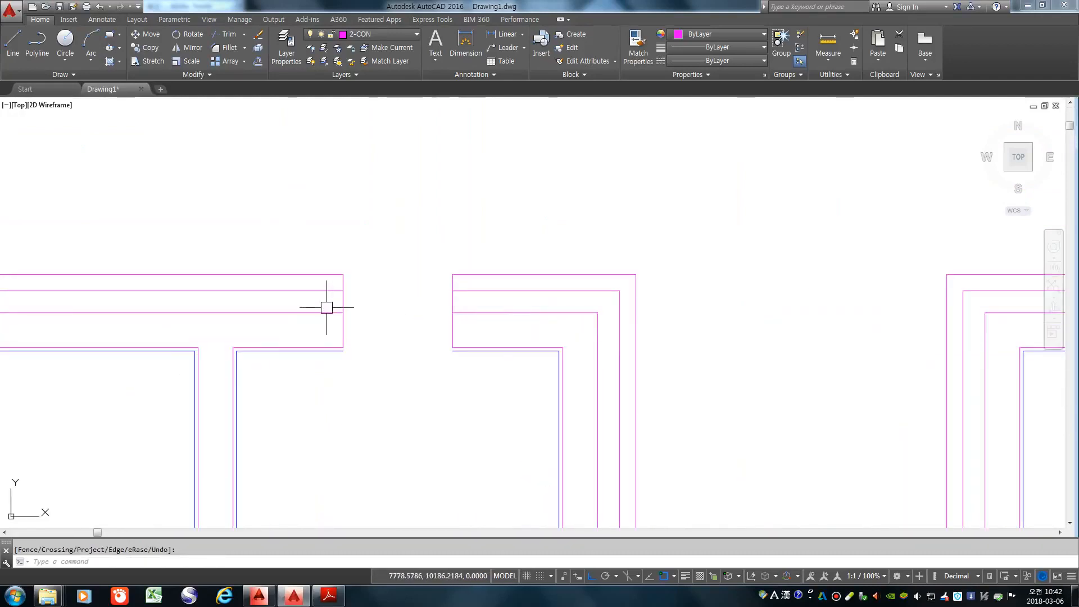
scroll(325, 307, up, 1)
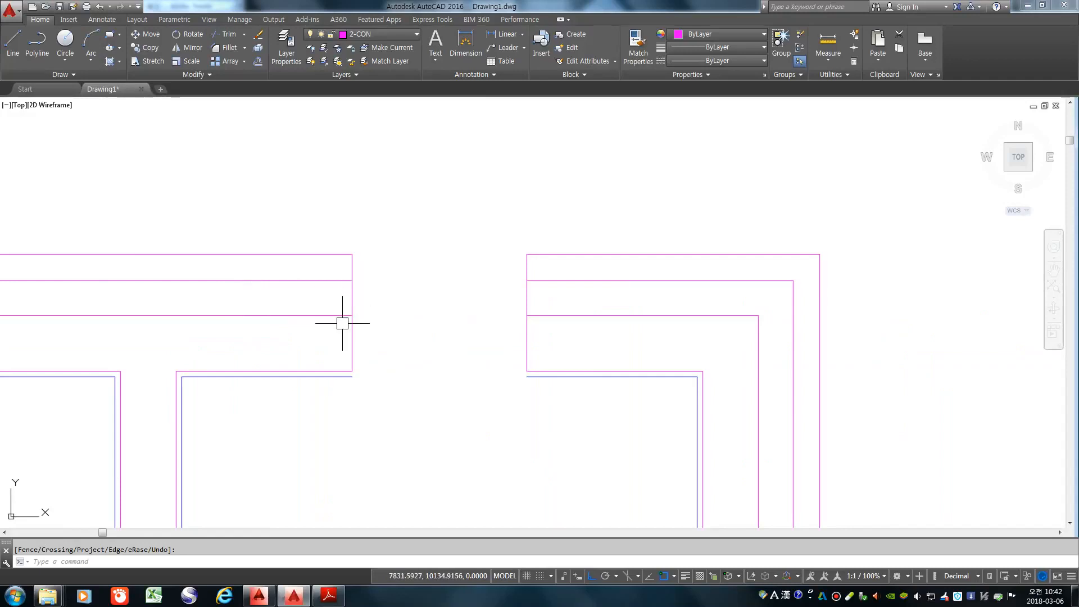
key(Return)
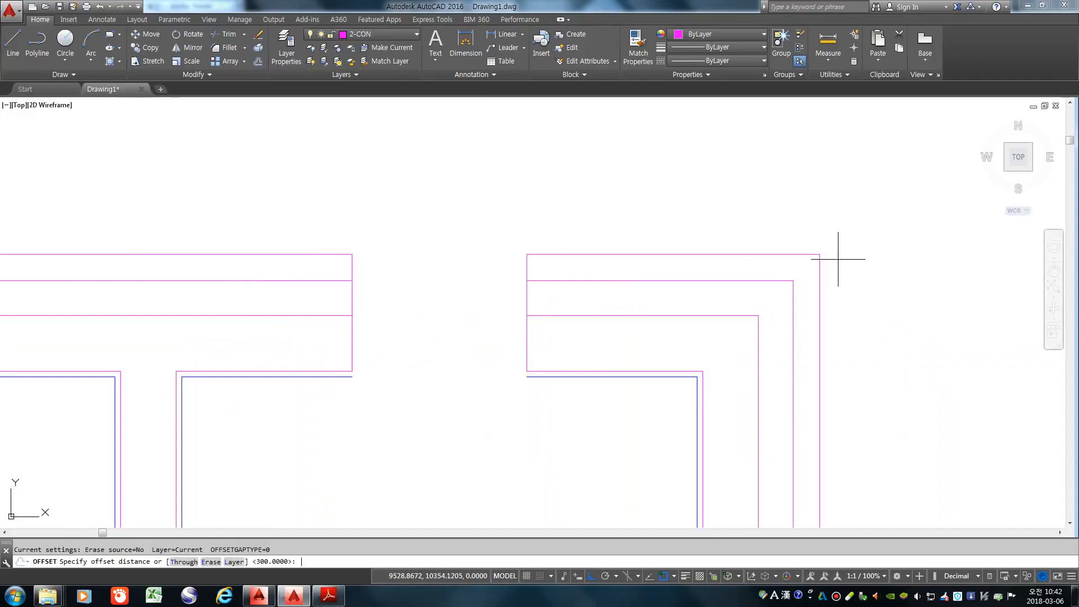
text(90)
key(Return)
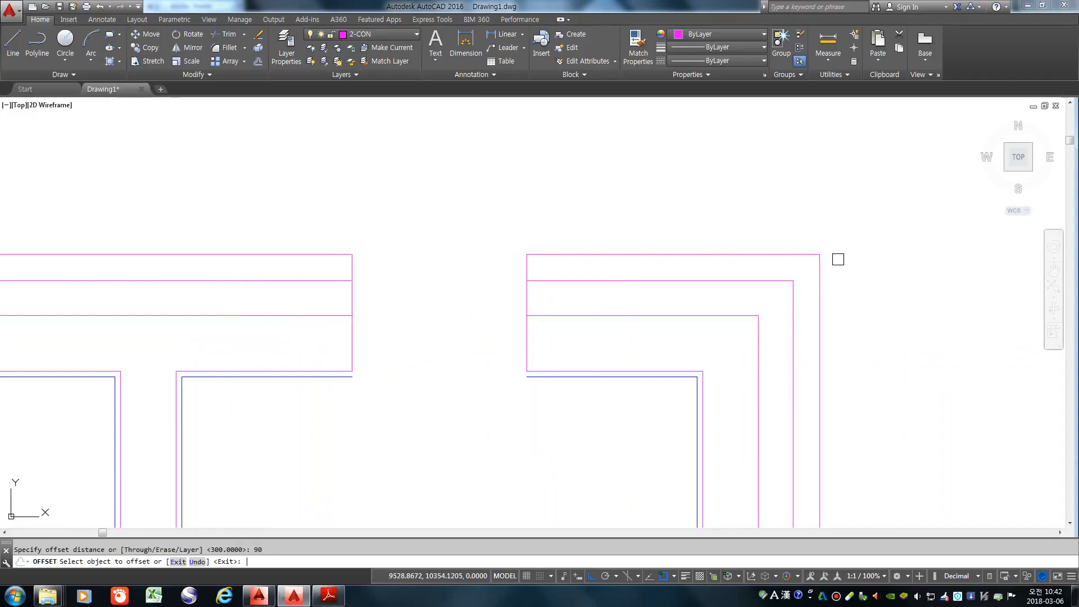
click(532, 296)
click(583, 362)
click(351, 292)
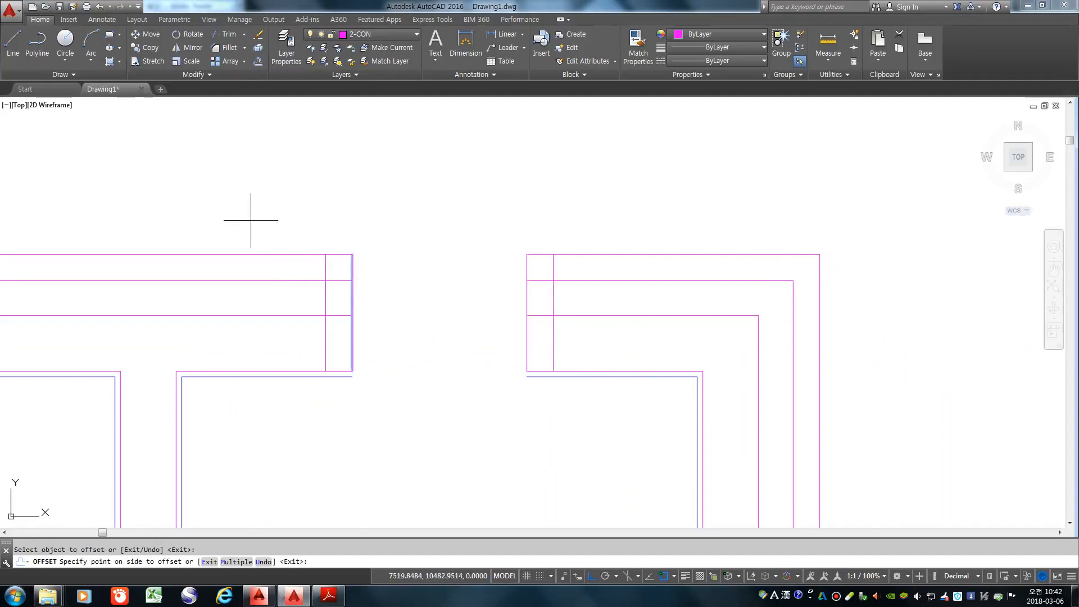
click(247, 220)
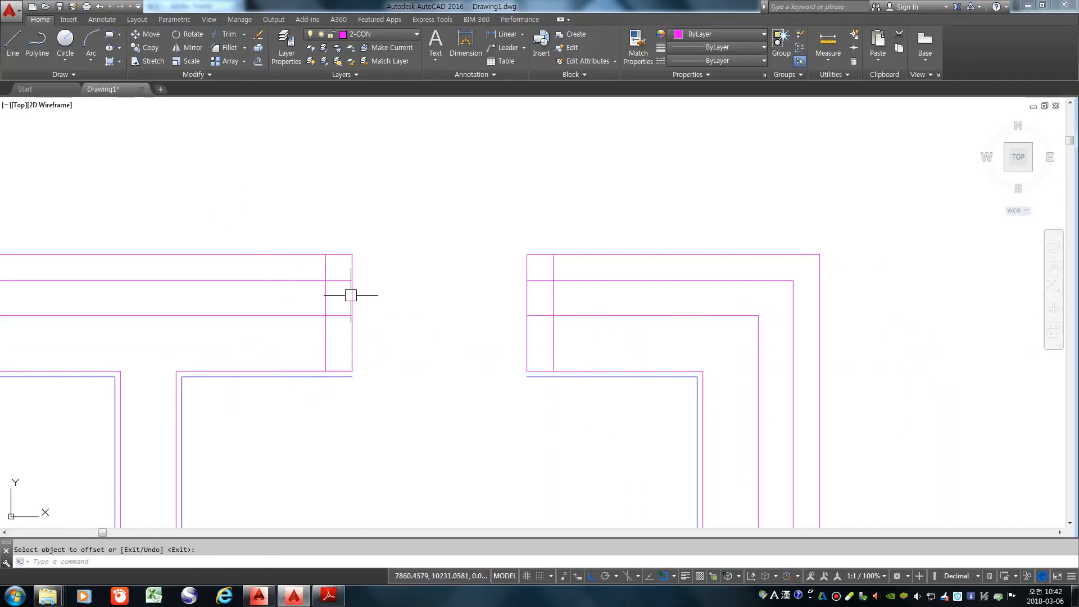
Step: Trim the 90 mm offset lines and the middle wall line ends so the inner wall layer closes on both sides of the opening
text(tr)
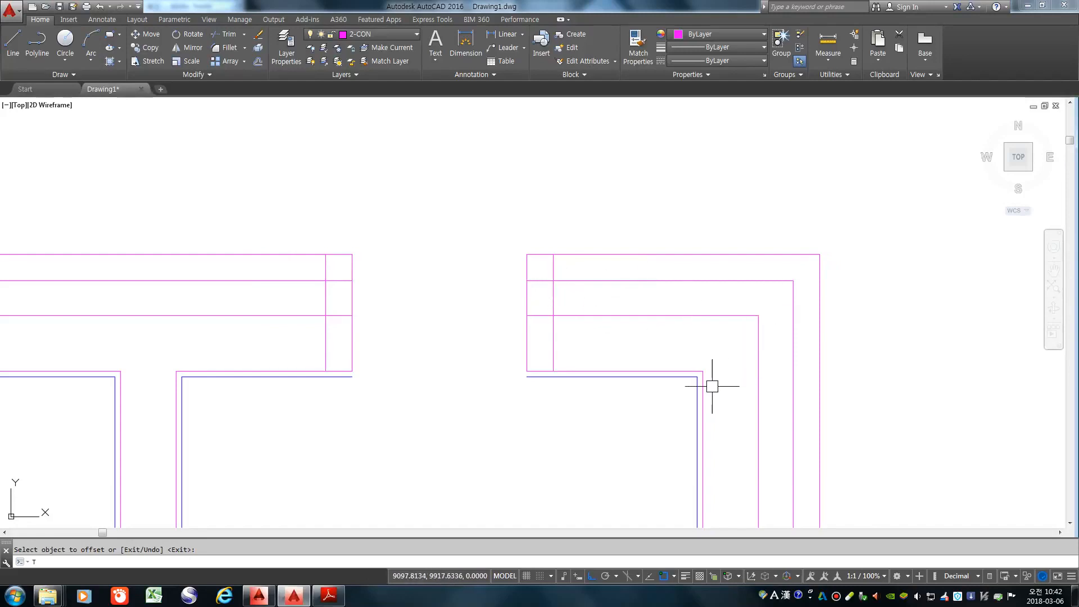
key(space)
key(space)
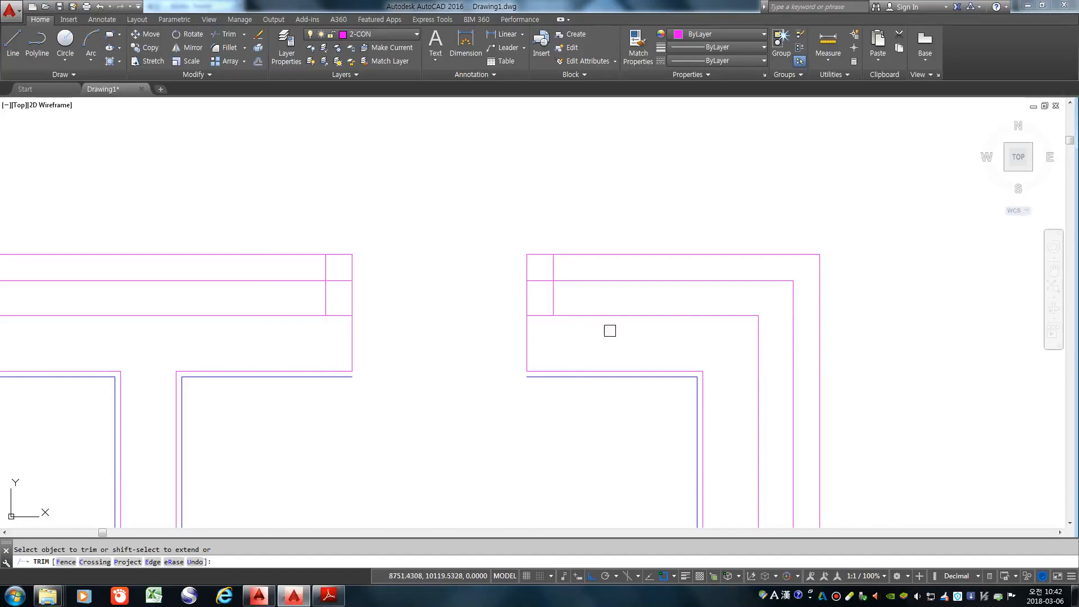
click(326, 262)
click(340, 280)
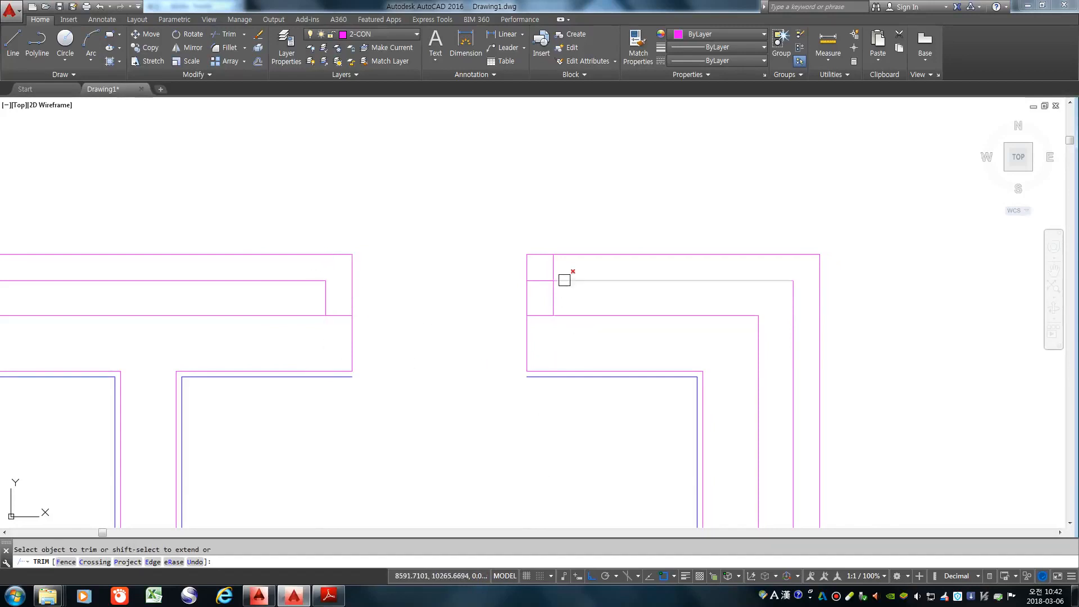
click(554, 260)
click(538, 279)
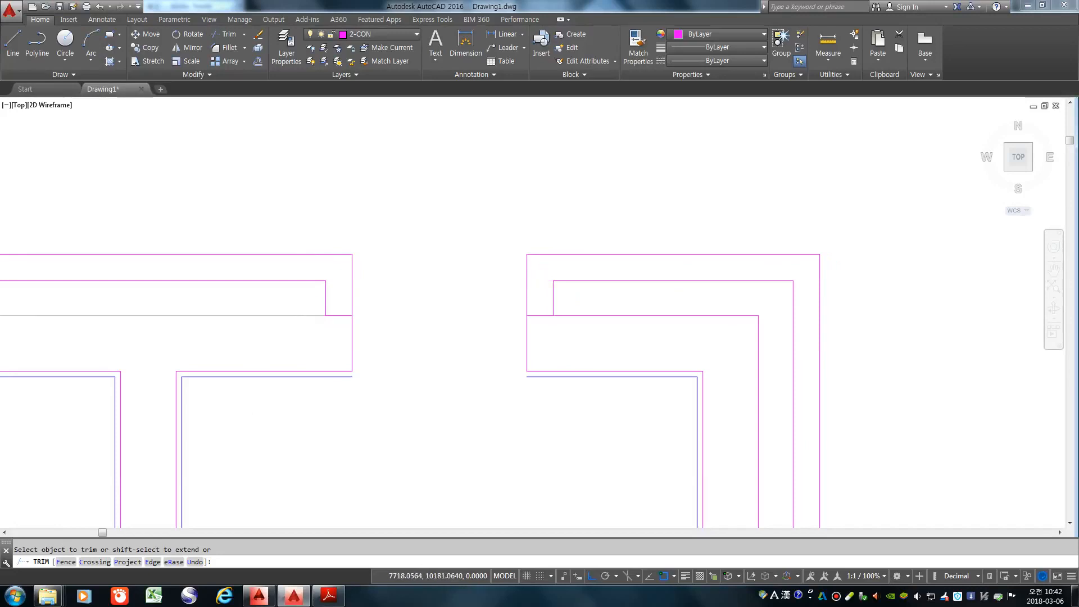
scroll(385, 359, down, 2)
key(Return)
scroll(450, 337, down, 2)
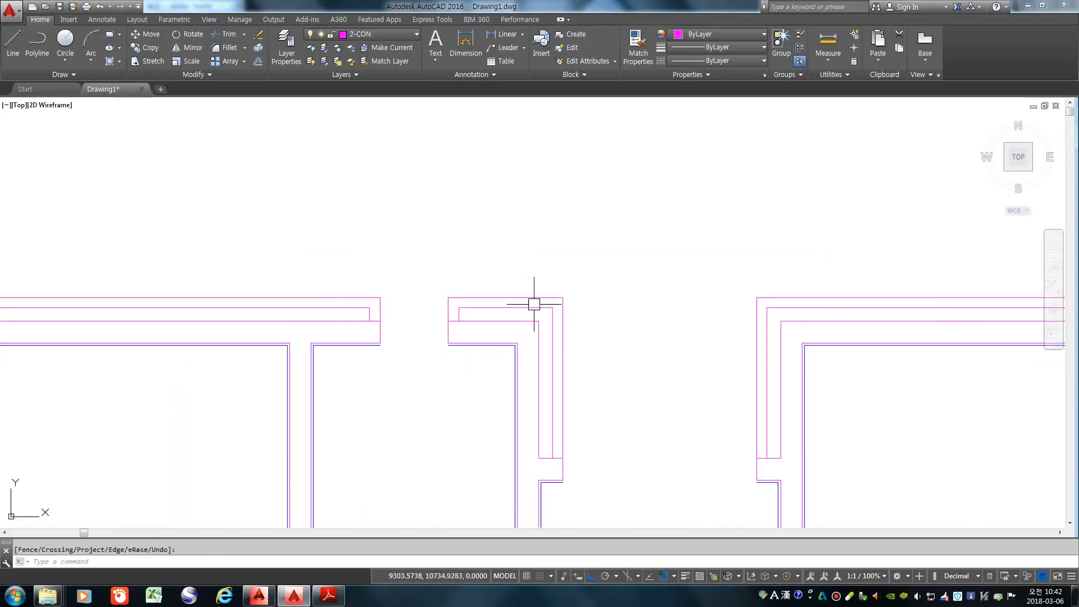
scroll(484, 202, down, 2)
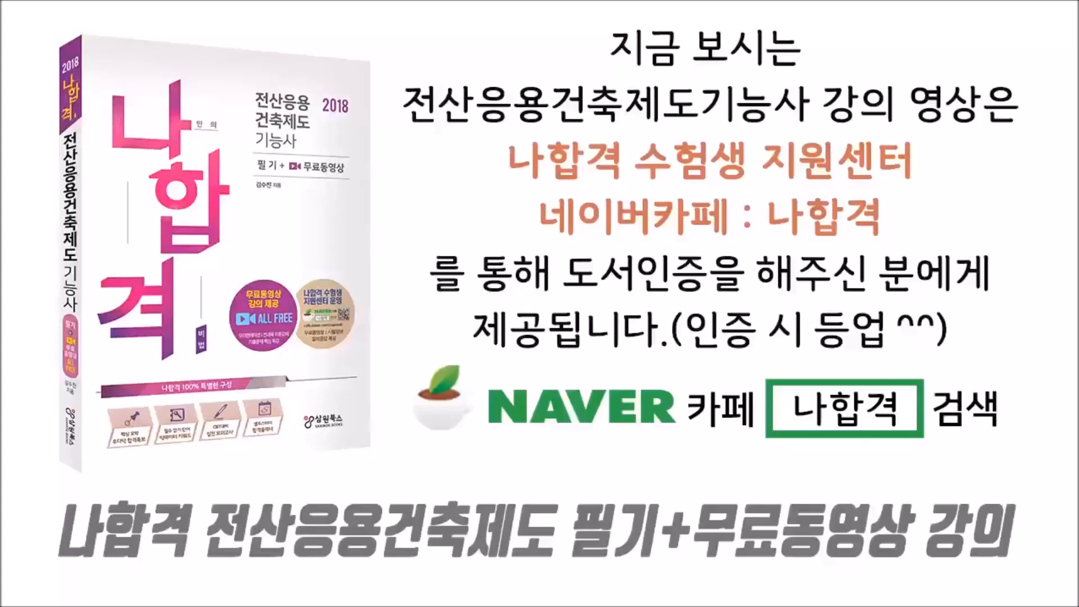